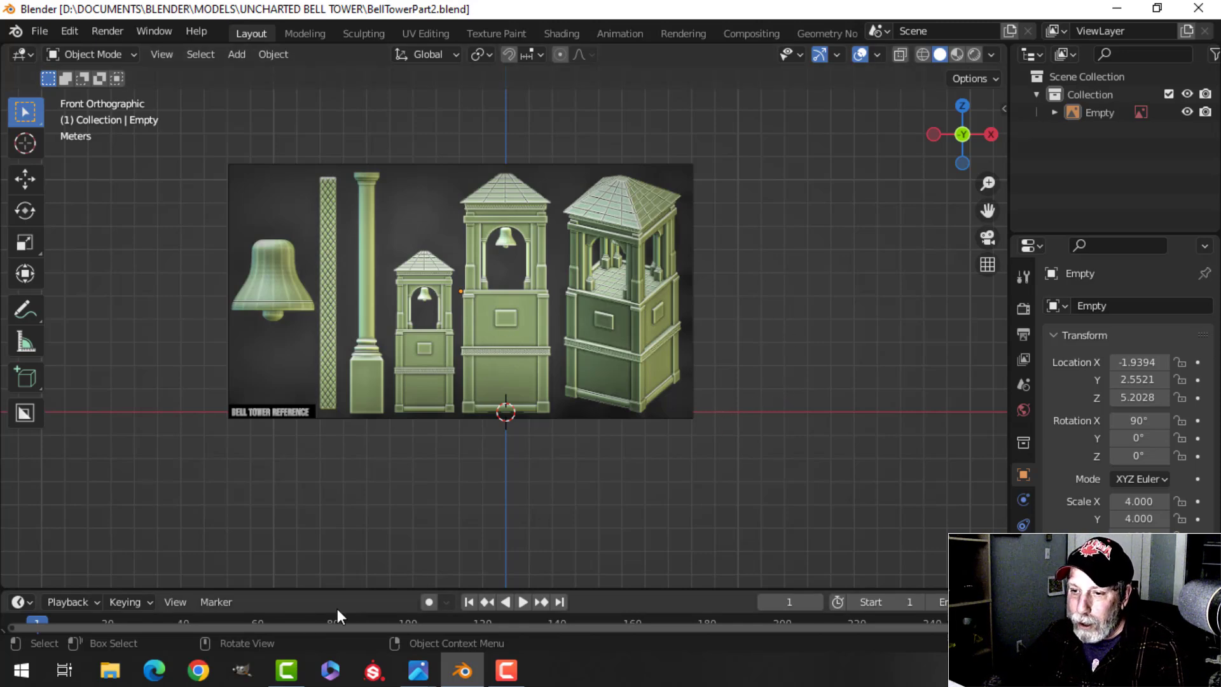
# - Open the Naughty Dog night-scene reference image and examine the two bell towers up close
pyautogui.click(418, 670)
pyautogui.click(484, 580)
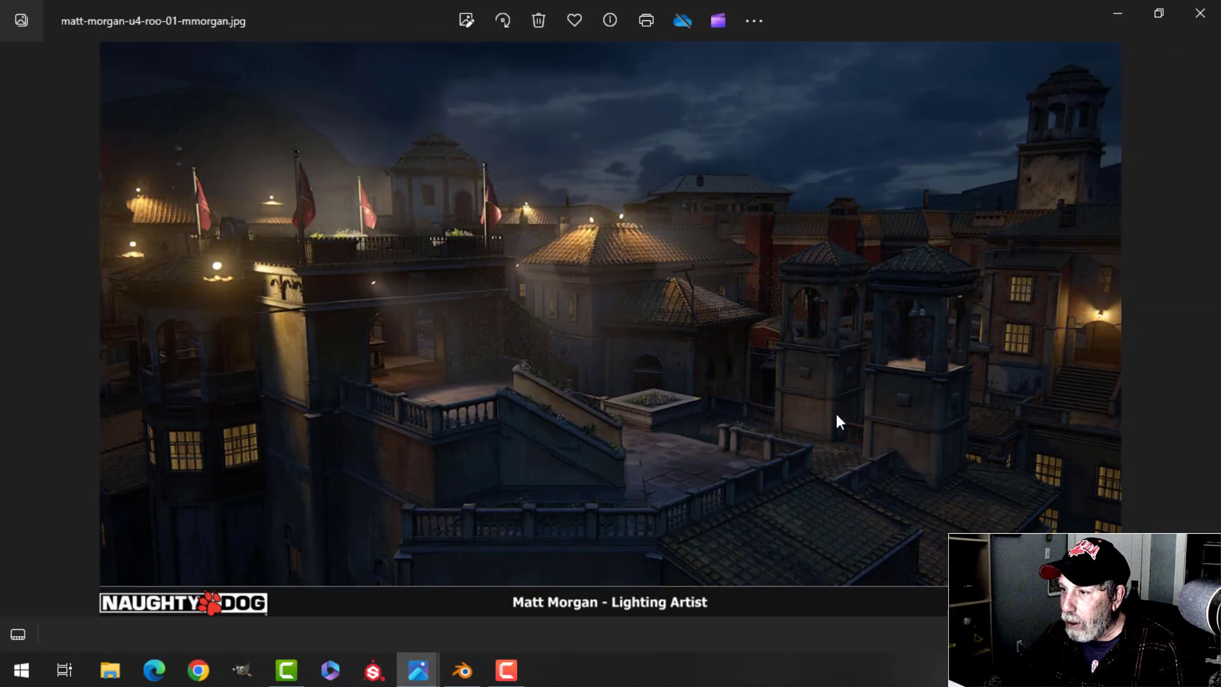
pyautogui.scroll(6, 836, 417)
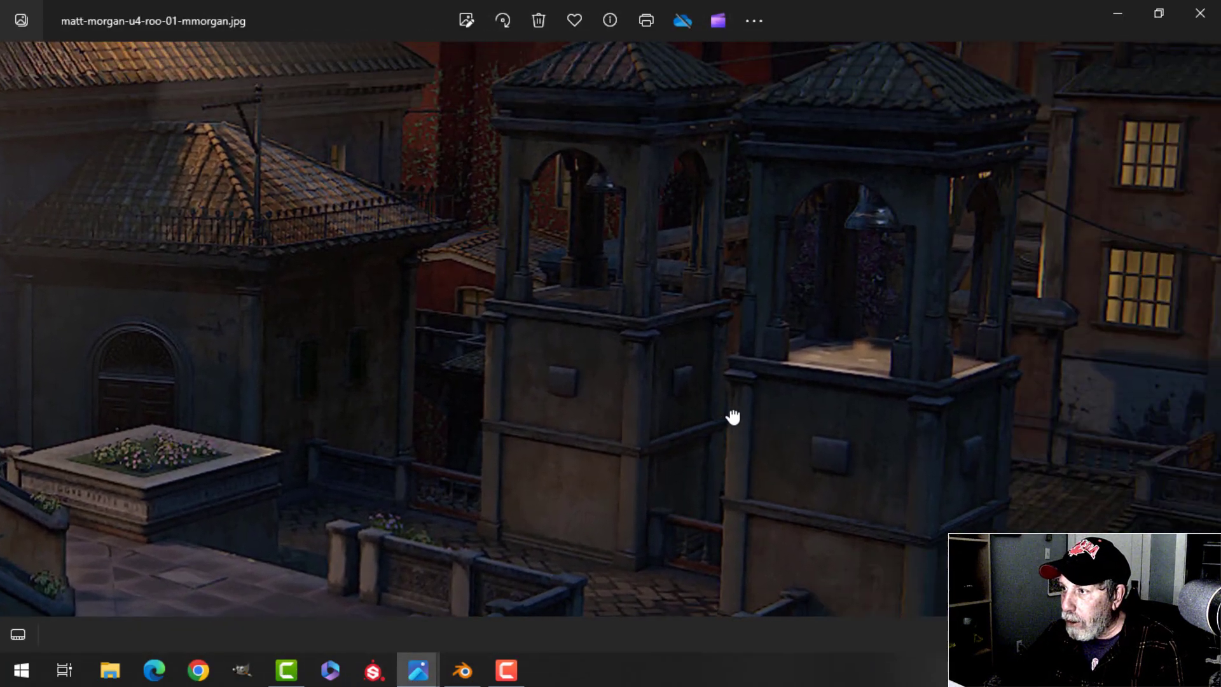
pyautogui.moveTo(733, 417); pyautogui.dragTo(706, 434)
pyautogui.scroll(-1, 872, 373)
pyautogui.moveTo(872, 373); pyautogui.dragTo(770, 371)
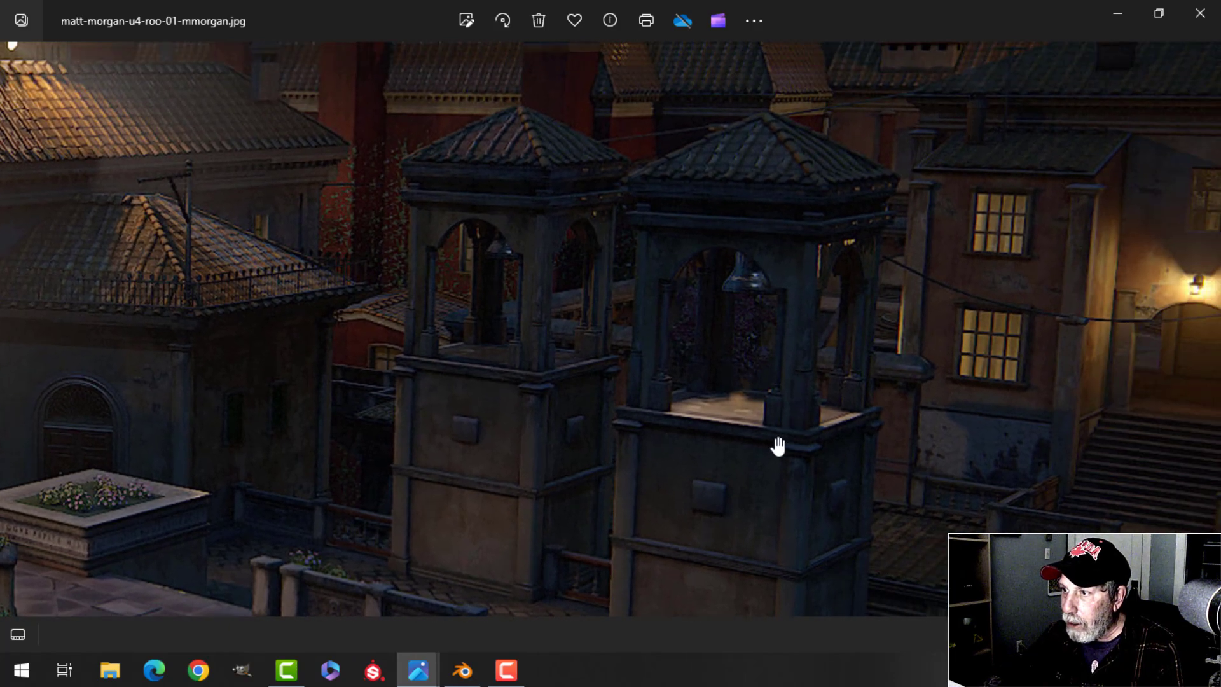
pyautogui.scroll(-1, 771, 458)
pyautogui.moveTo(714, 489); pyautogui.dragTo(742, 438)
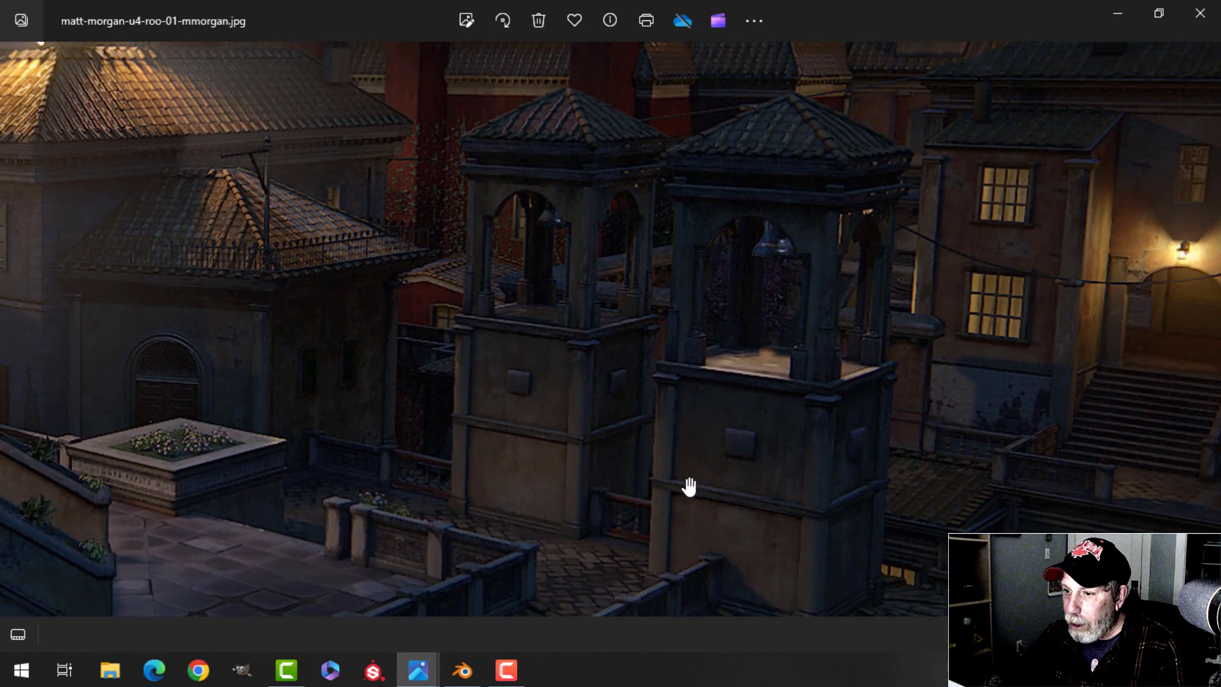
# - View the bell tower reference sheet BellTowerReference-studio.jpg, and switch back to Blender
pyautogui.moveTo(418, 670)
pyautogui.click(407, 607)
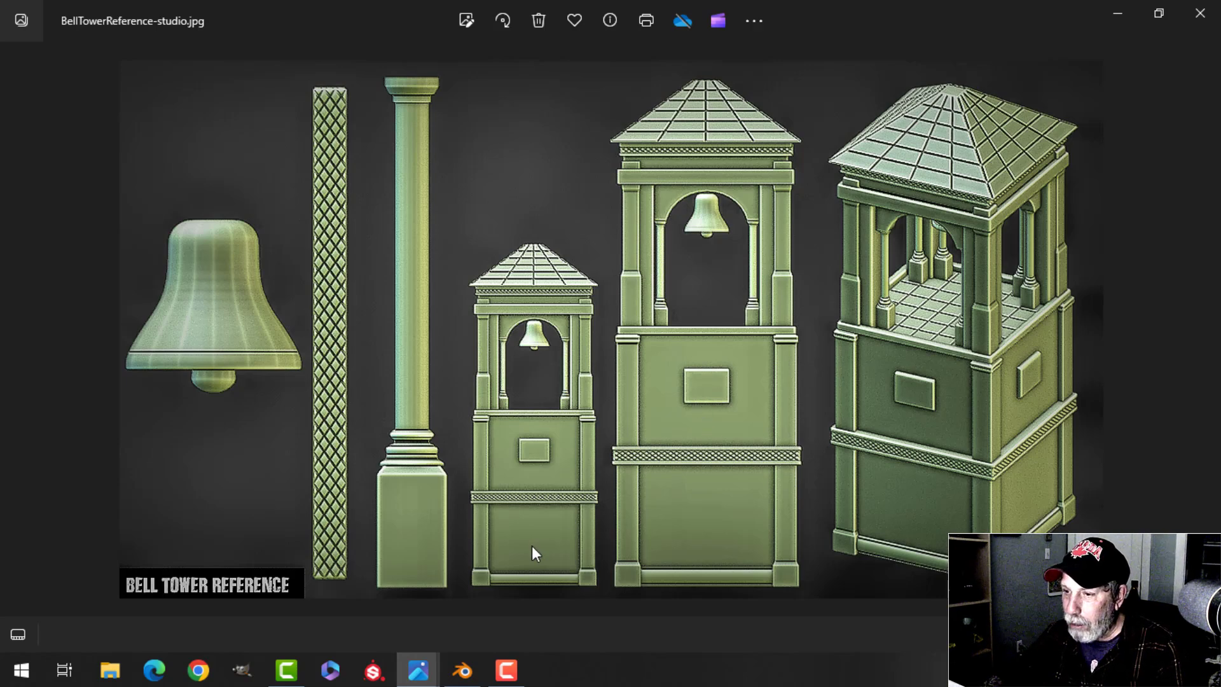
pyautogui.click(466, 671)
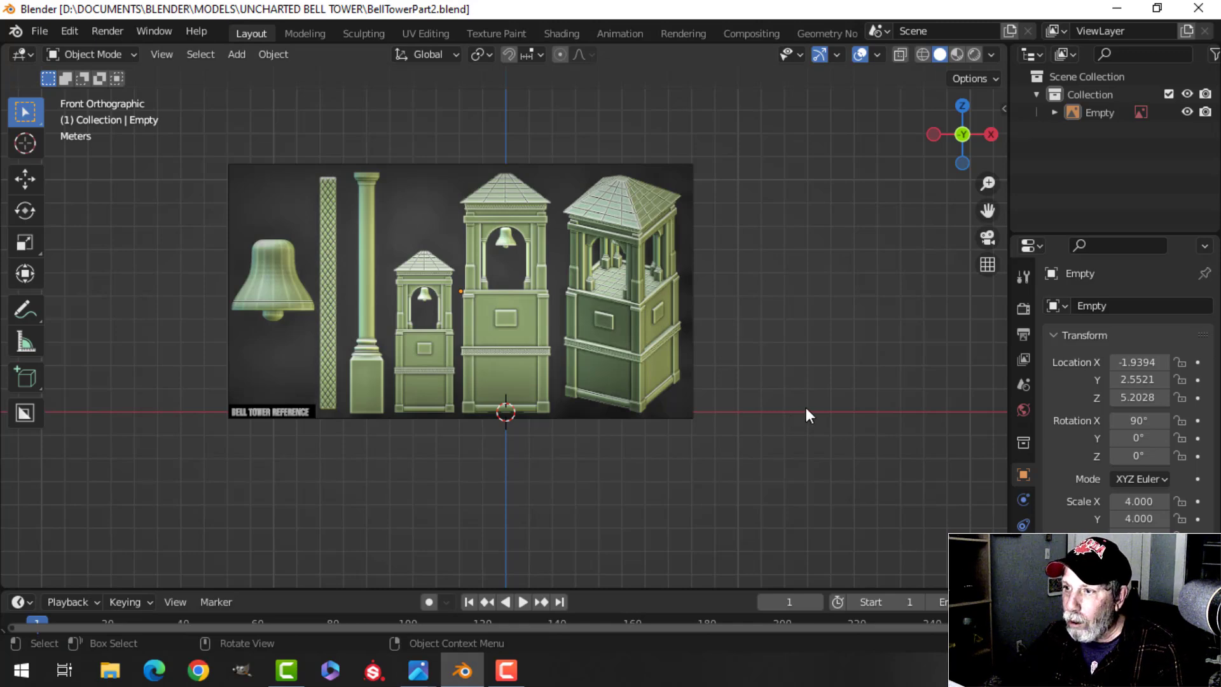
# - Add a plane mesh at the world origin, under the large front-view tower of the reference
pyautogui.press('KP_3')
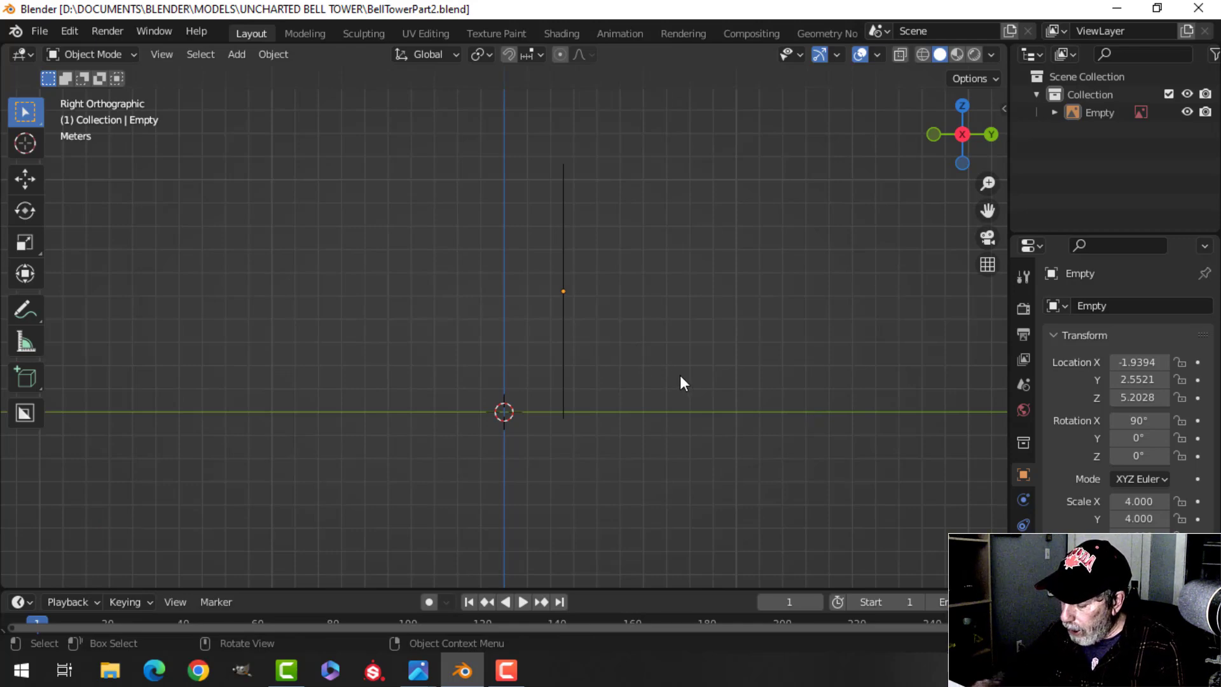
pyautogui.press('KP_1')
pyautogui.scroll(4, 681, 375)
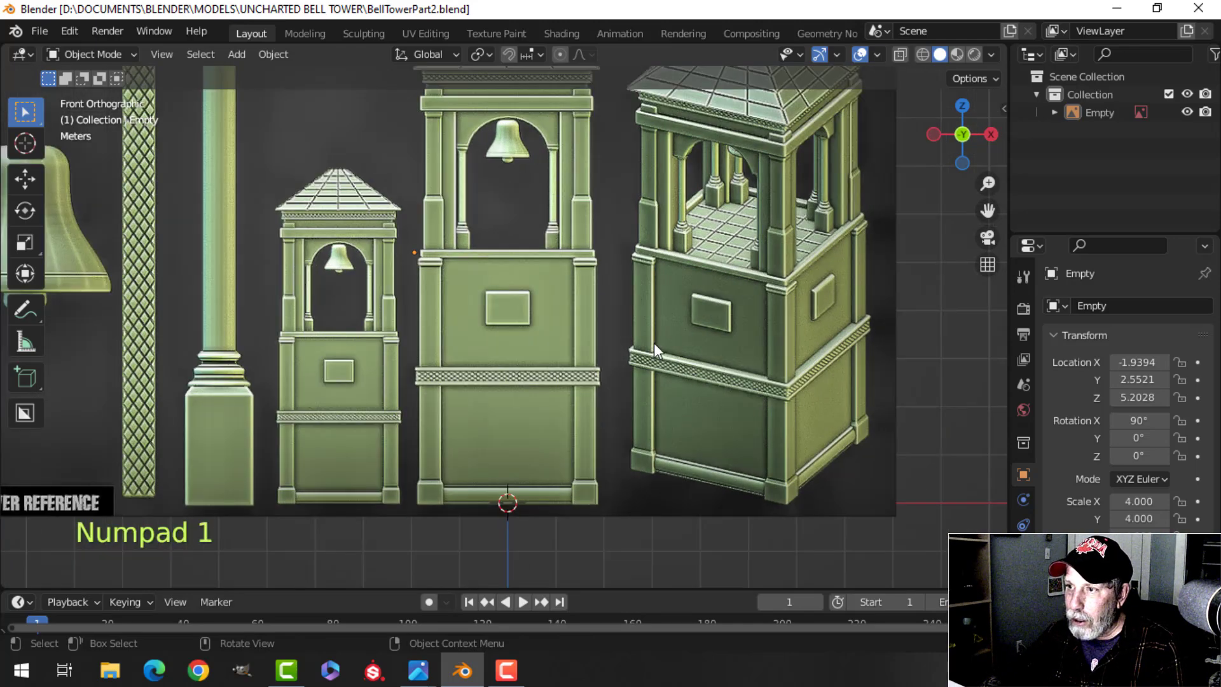
pyautogui.scroll(-2, 654, 342)
pyautogui.moveTo(611, 265)
pyautogui.keyDown('shift'); pyautogui.mouseDown(button='middle')
pyautogui.moveTo(644, 314)
pyautogui.moveTo(623, 271)
pyautogui.mouseUp(button='middle'); pyautogui.keyUp('shift')
pyautogui.scroll(2, 644, 314)
pyautogui.scroll(-2, 644, 314)
pyautogui.scroll(3, 611, 286)
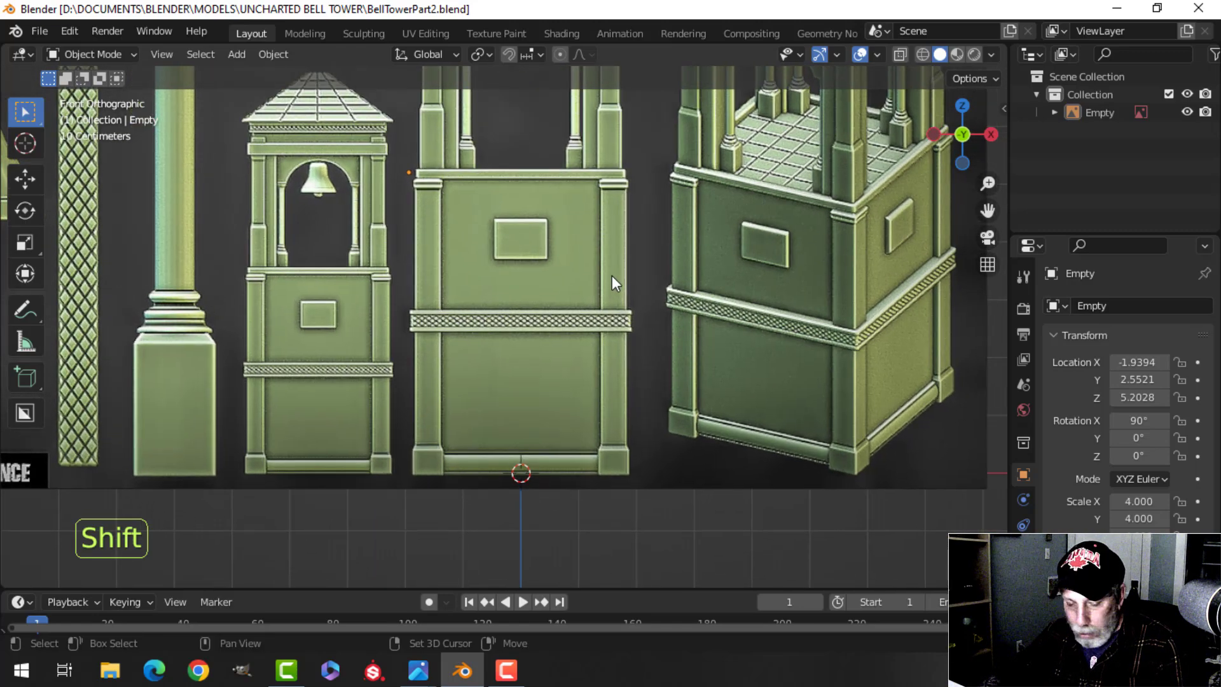
pyautogui.hotkey('shift', 'a')
pyautogui.moveTo(612, 273)
pyautogui.click(664, 269)
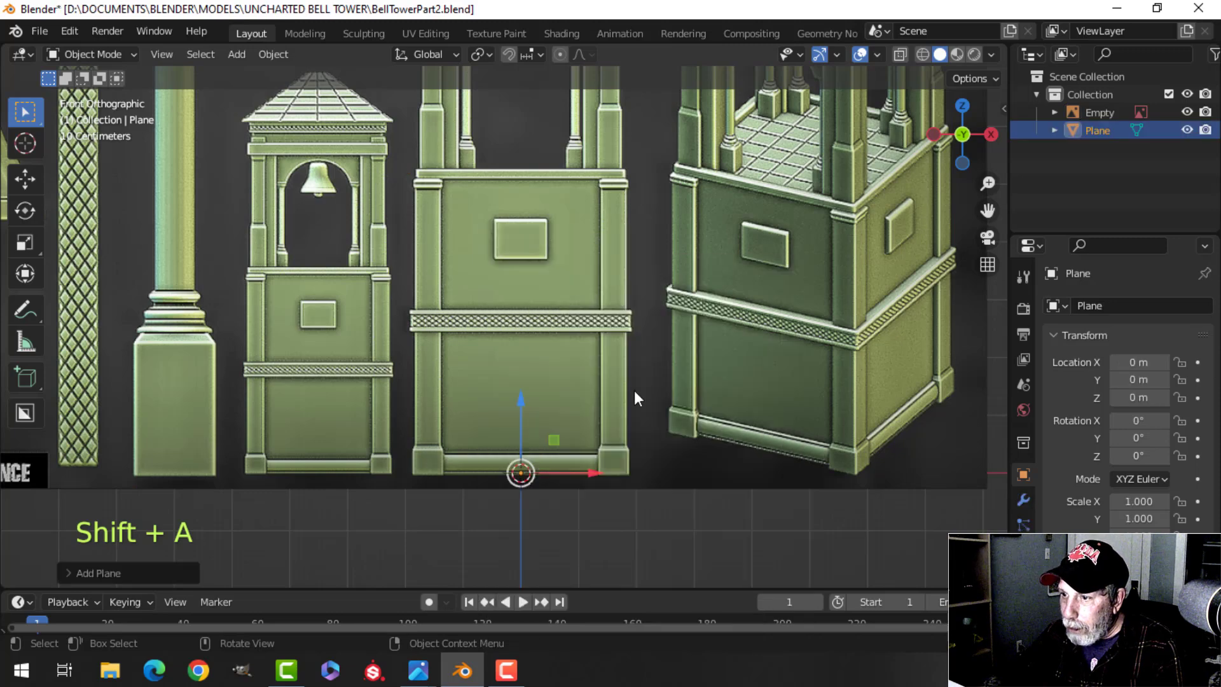
# - Scale the plane in Edit Mode to the width of the large tower's base, using wireframe shading
pyautogui.press('Tab')
pyautogui.scroll(2, 632, 419)
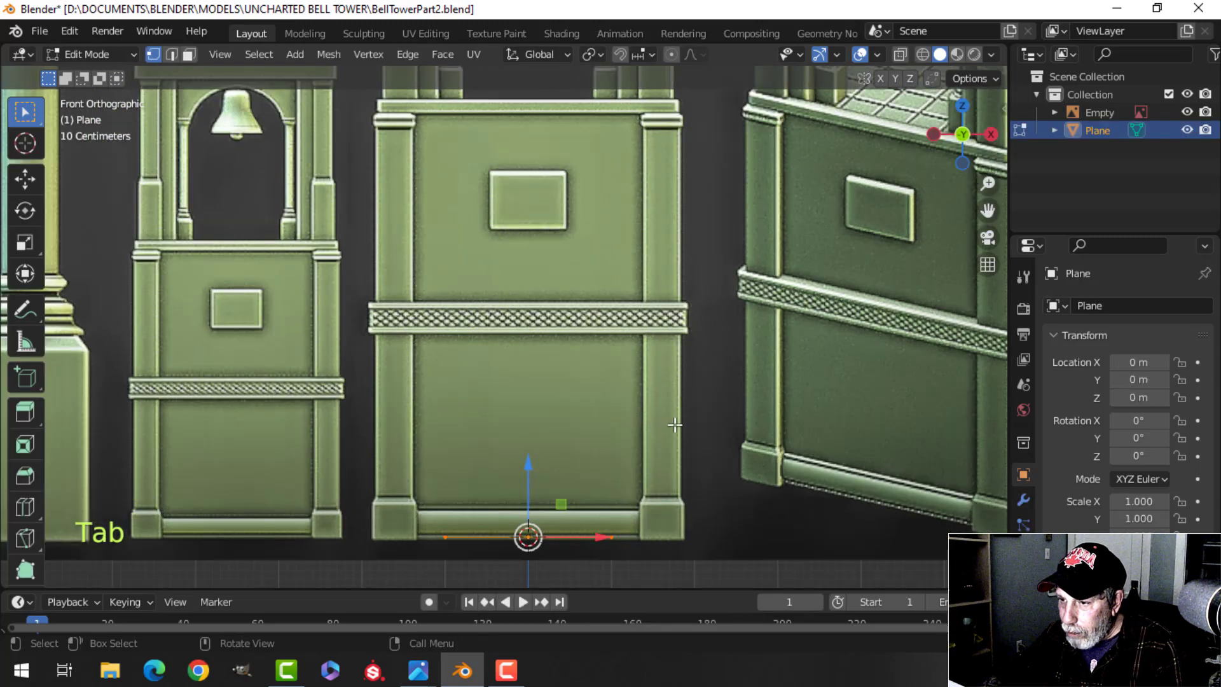
pyautogui.press('s')
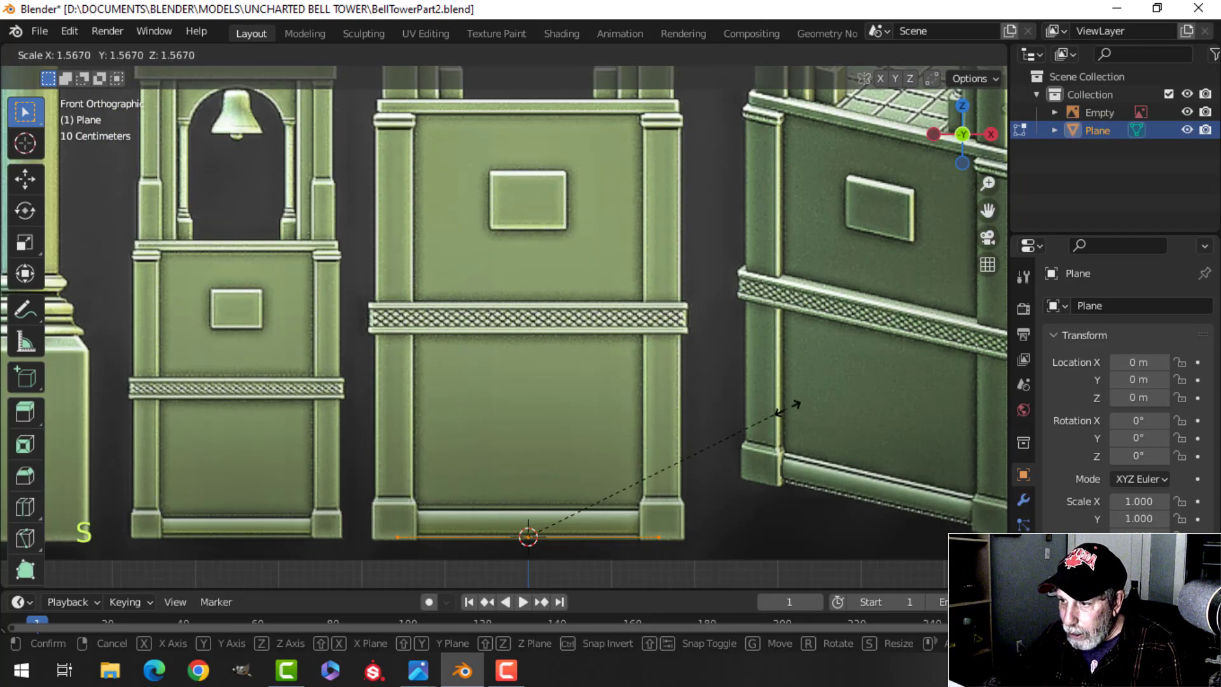
pyautogui.click(812, 403)
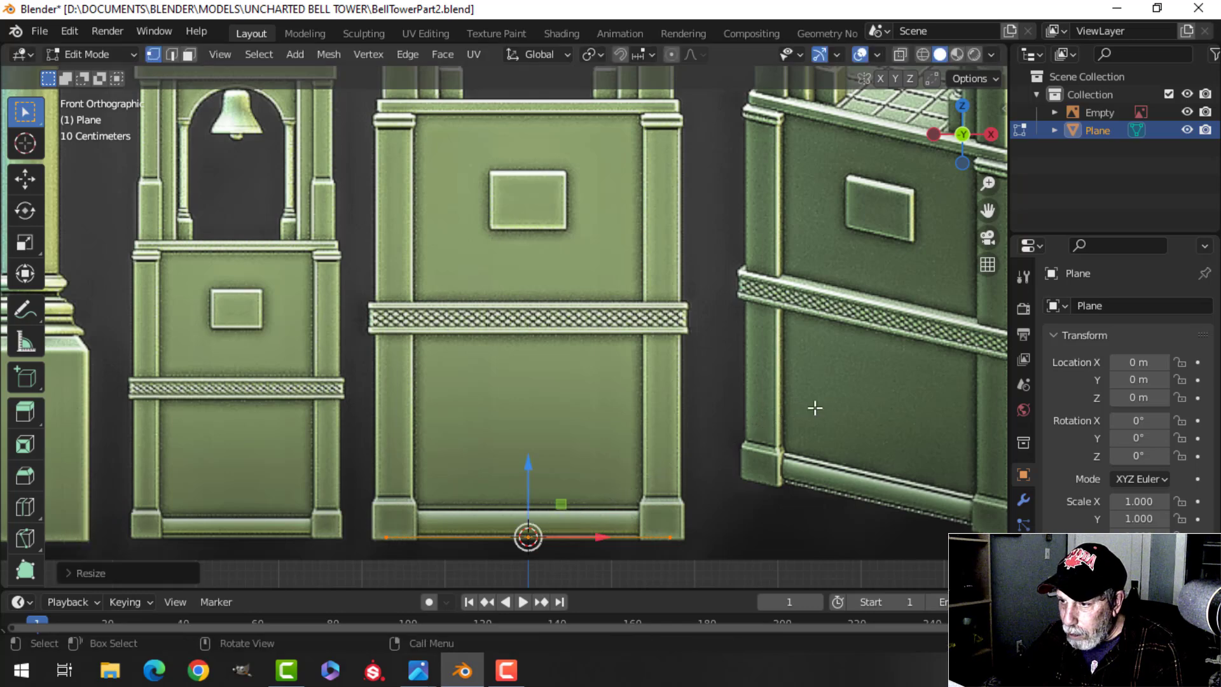
pyautogui.press('Tab')
pyautogui.click(654, 424)
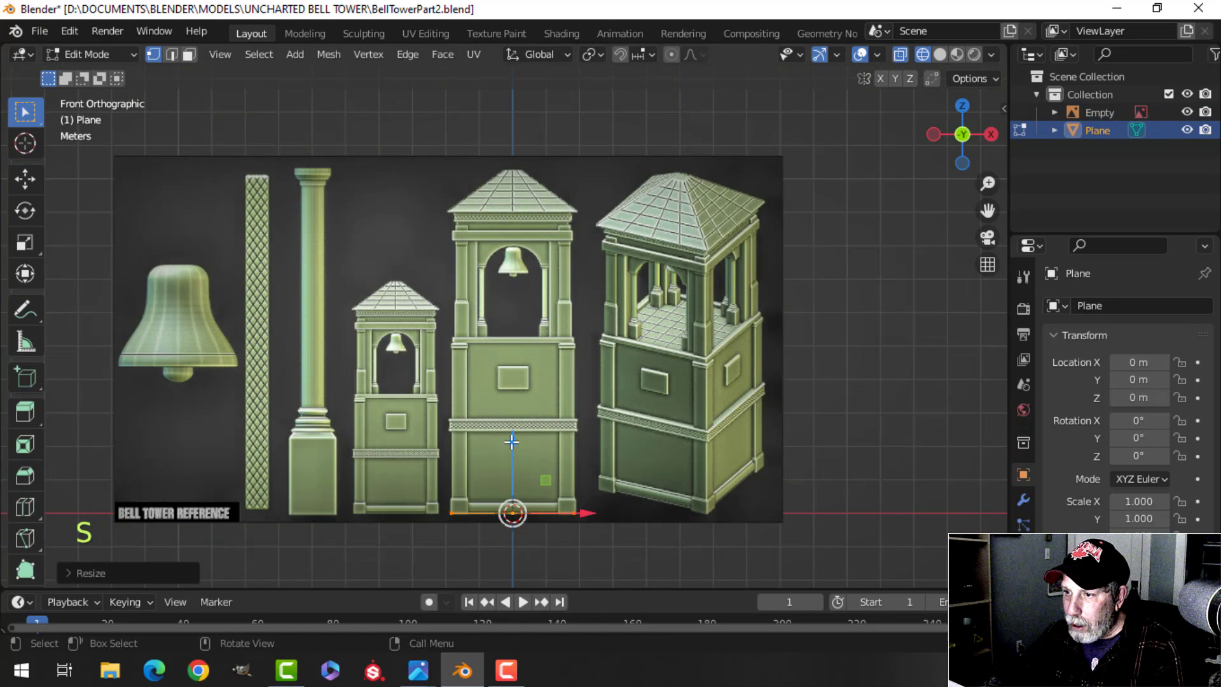
# - Raise the plane to the bottom edge of the large tower's roof and scale it to the roof's full width
pyautogui.moveTo(512, 442); pyautogui.dragTo(548, 165)
pyautogui.scroll(7, 585, 386)
pyautogui.keyDown('shift'); pyautogui.moveTo(584, 237); pyautogui.dragTo(585, 288, button='middle'); pyautogui.keyUp('shift')
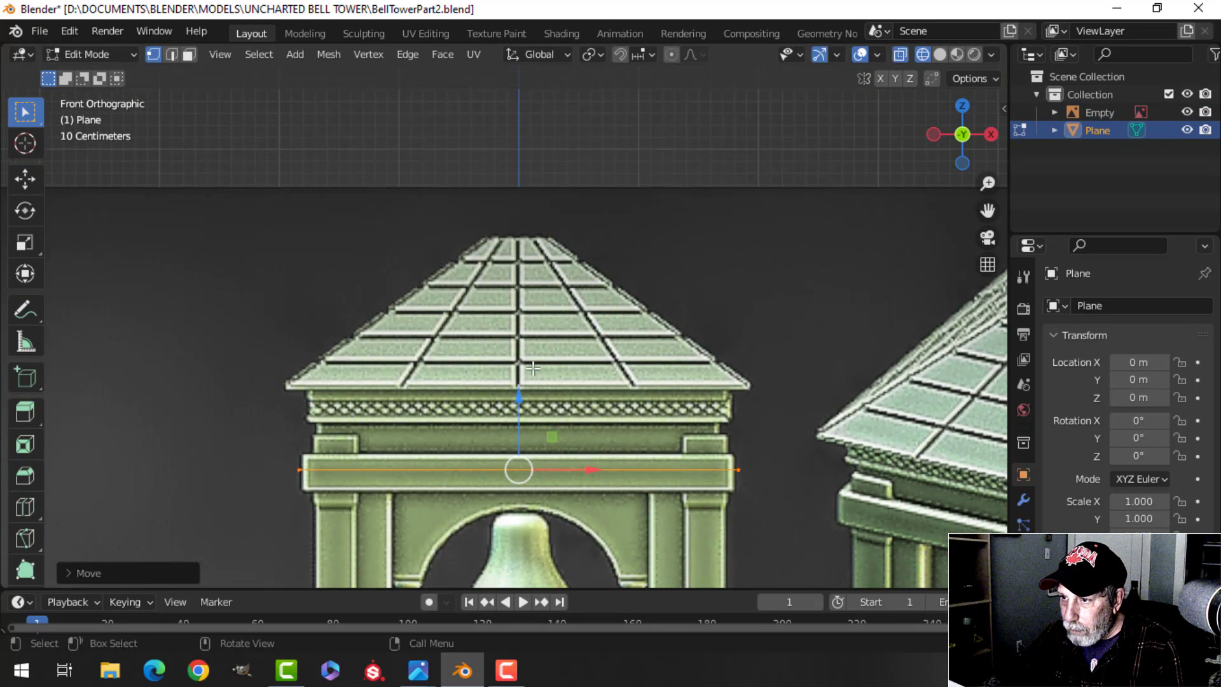
pyautogui.moveTo(516, 394); pyautogui.dragTo(510, 308)
pyautogui.press('s')
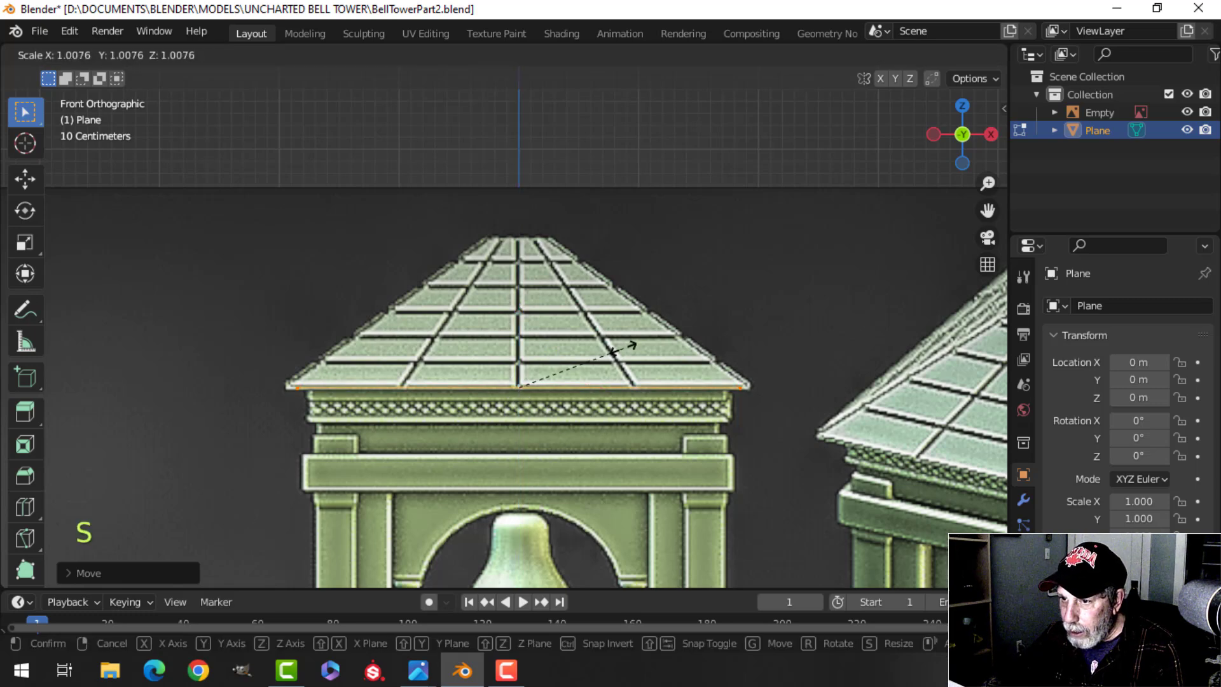
pyautogui.click(629, 346)
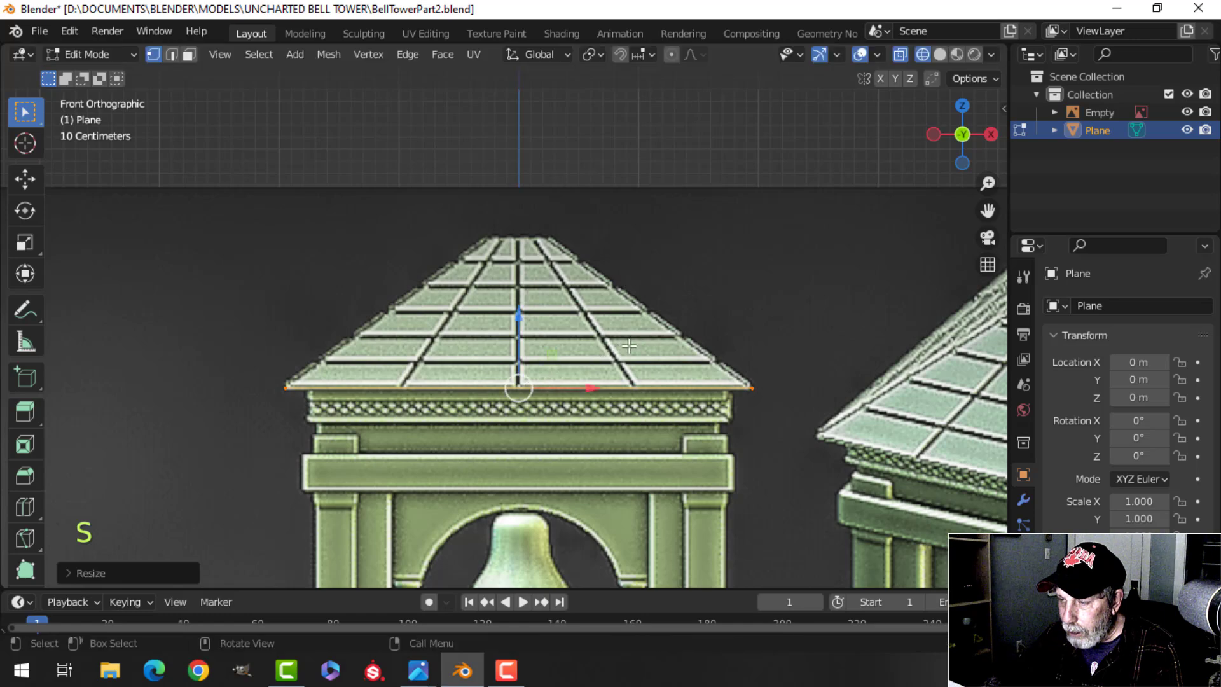
# - Inset the plane's face by about 1.64 m, leaving a small square in the centre
pyautogui.scroll(-4, 688, 384)
pyautogui.moveTo(693, 335); pyautogui.dragTo(747, 395, button='middle')
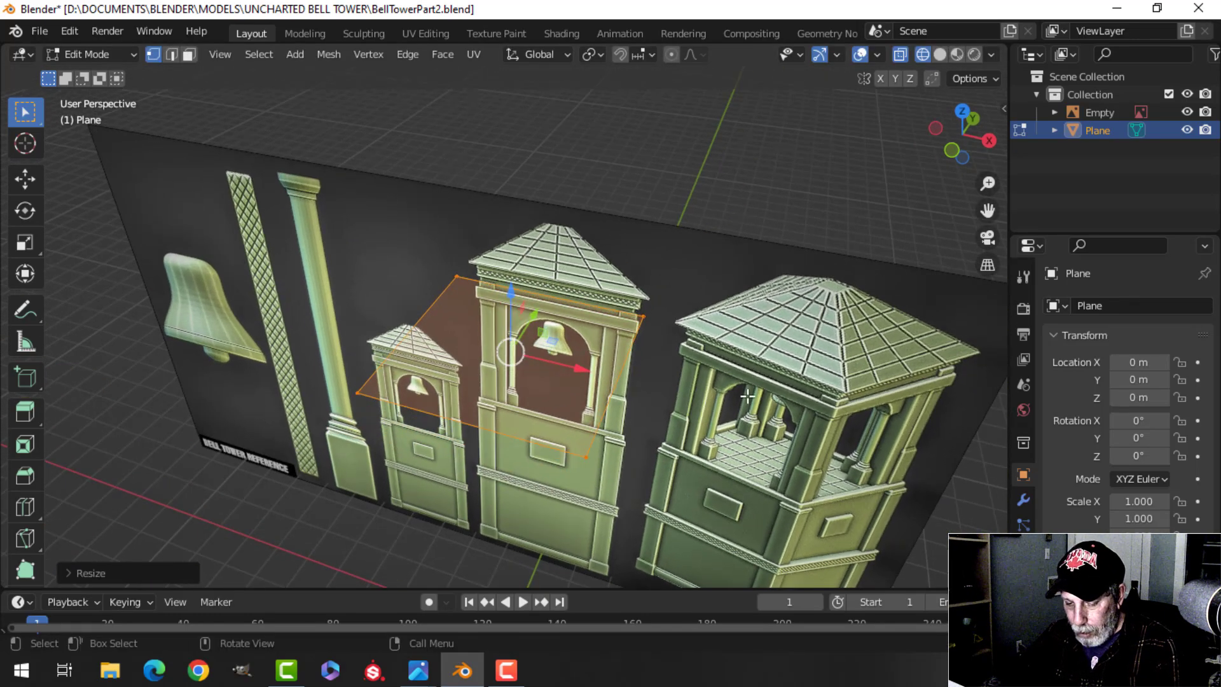
pyautogui.press('i')
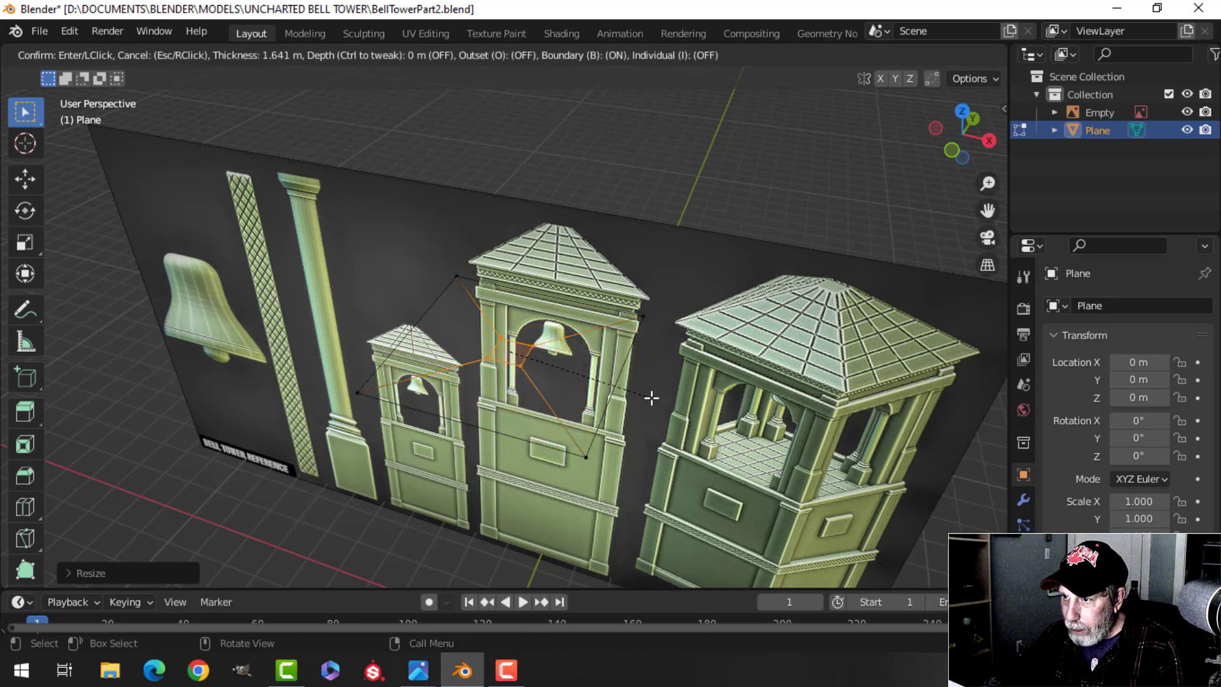
pyautogui.click(647, 397)
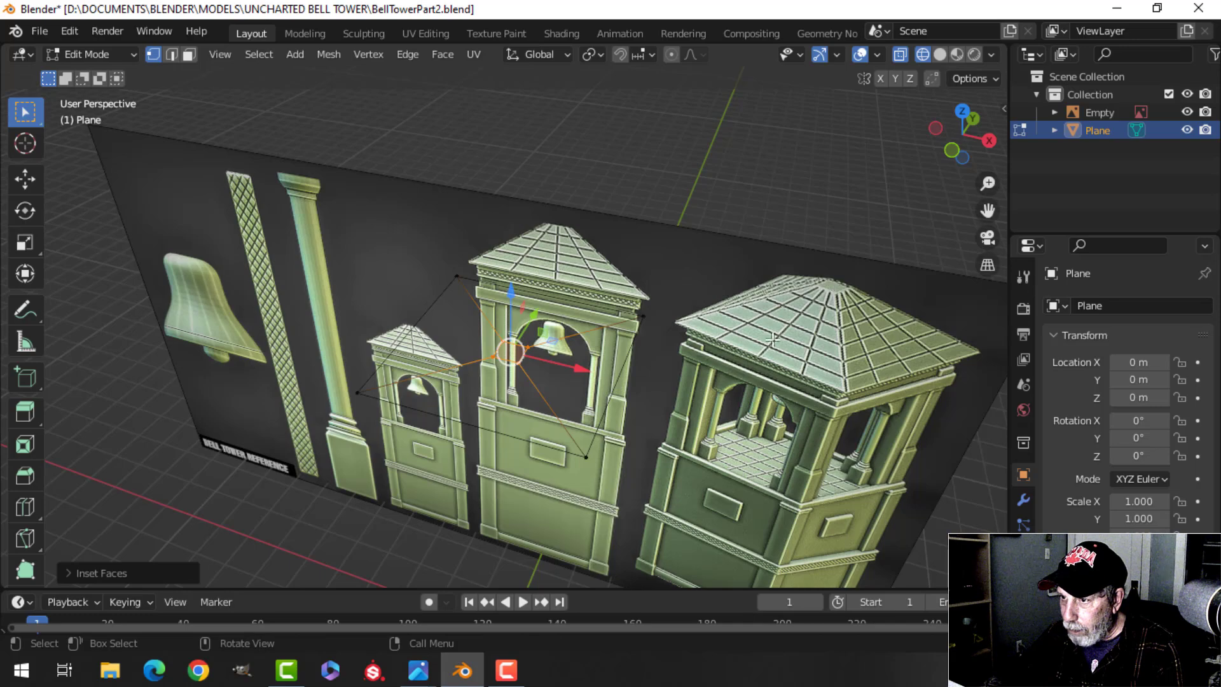
# - Raise the inset face to the top of the reference roof in front view to form the sloped roof
pyautogui.press('KP_1')
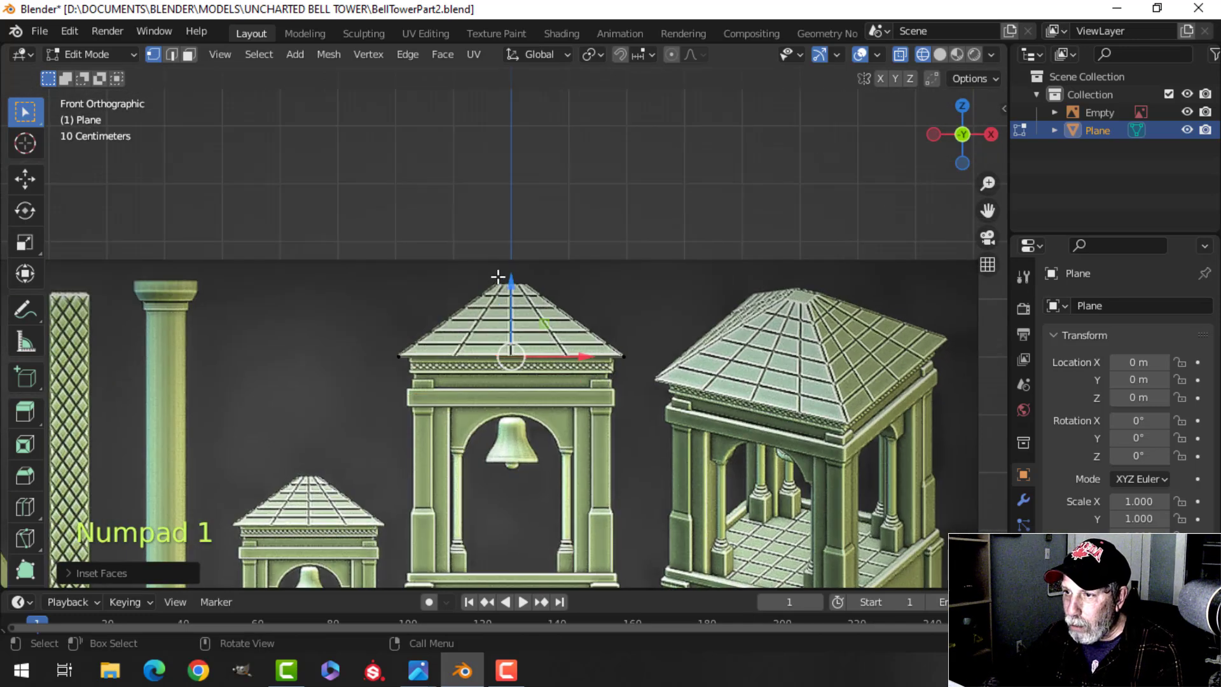
pyautogui.moveTo(510, 275); pyautogui.dragTo(509, 208)
pyautogui.scroll(4, 562, 214)
pyautogui.moveTo(525, 146); pyautogui.dragTo(523, 143)
# - Switch the viewport to solid shading, deselect everything, and inspect the roof's underside against the reference
pyautogui.press('z')
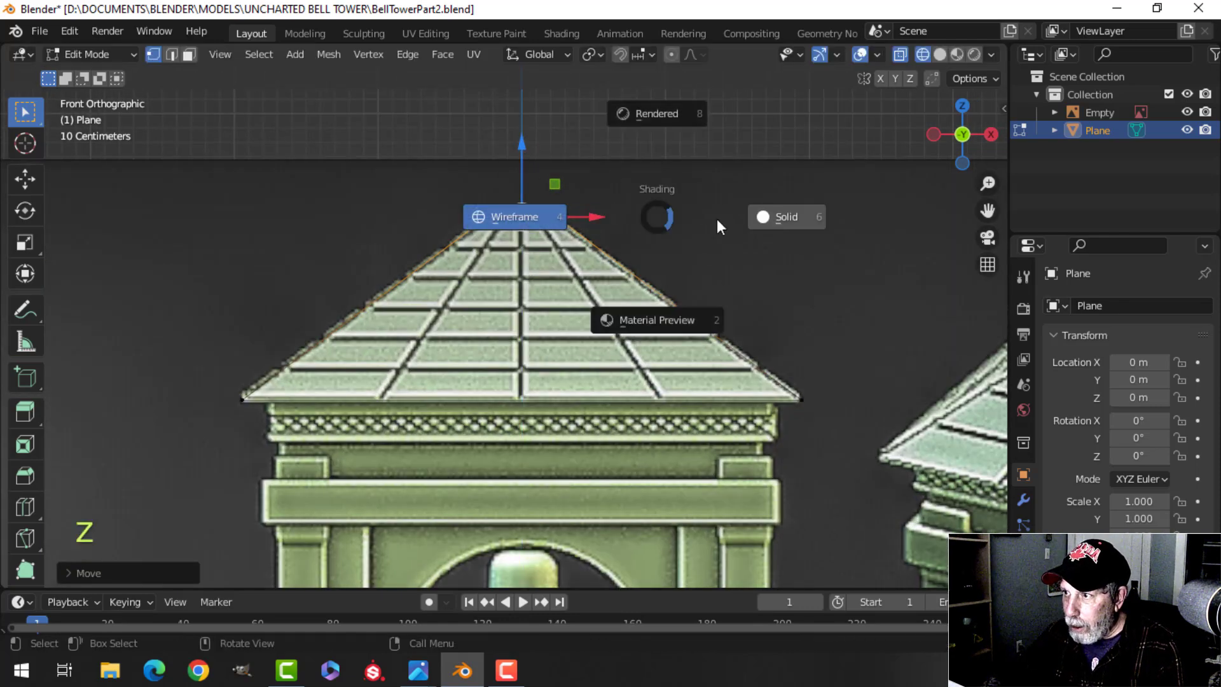
pyautogui.click(764, 216)
pyautogui.scroll(-4, 719, 267)
pyautogui.moveTo(719, 267)
pyautogui.mouseDown(button='middle')
pyautogui.moveTo(513, 371)
pyautogui.moveTo(499, 346)
pyautogui.moveTo(622, 311)
pyautogui.moveTo(602, 273)
pyautogui.moveTo(674, 240)
pyautogui.moveTo(676, 218)
pyautogui.mouseUp(button='middle')
pyautogui.hotkey('alt', 'a')
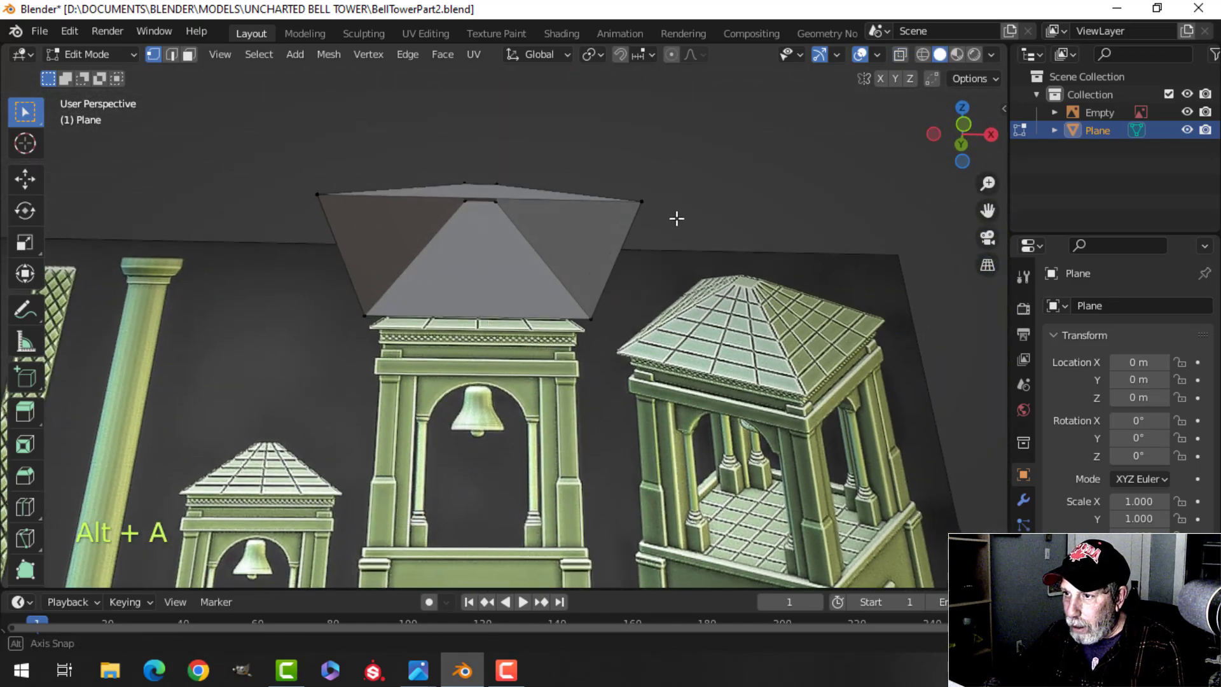
pyautogui.scroll(5, 676, 226)
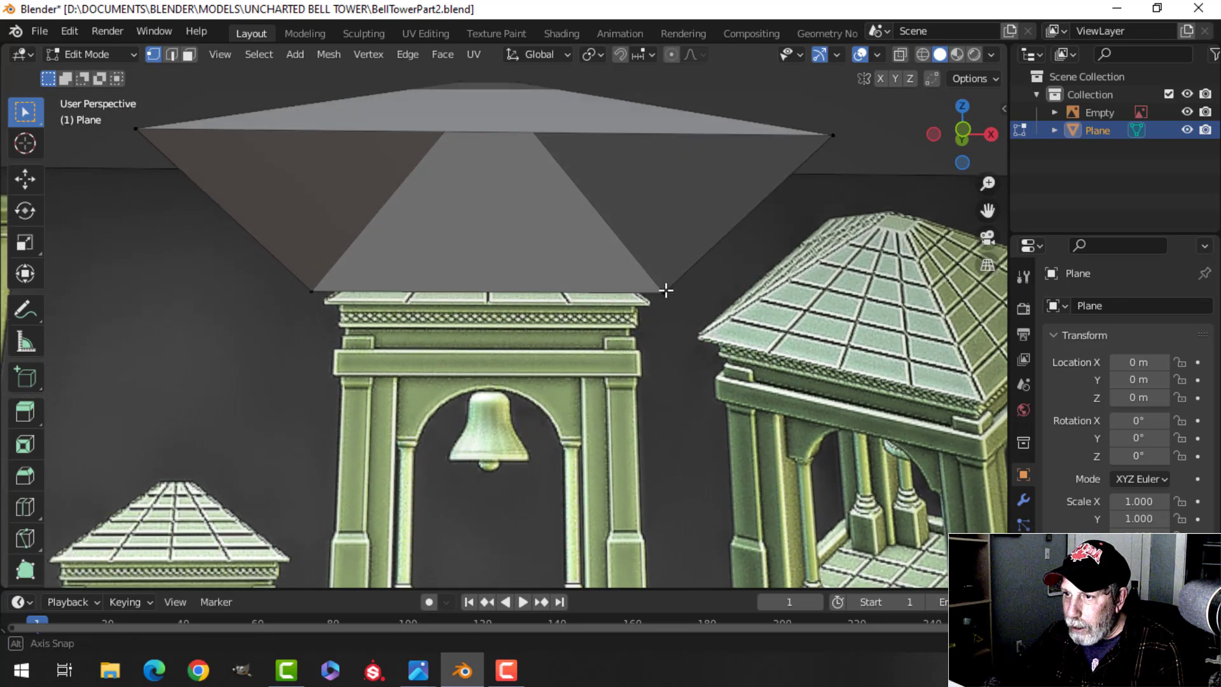
pyautogui.moveTo(666, 291); pyautogui.dragTo(662, 295, button='middle')
pyautogui.scroll(3, 335, 333)
pyautogui.keyDown('shift'); pyautogui.moveTo(335, 333); pyautogui.dragTo(390, 339, button='middle'); pyautogui.keyUp('shift')
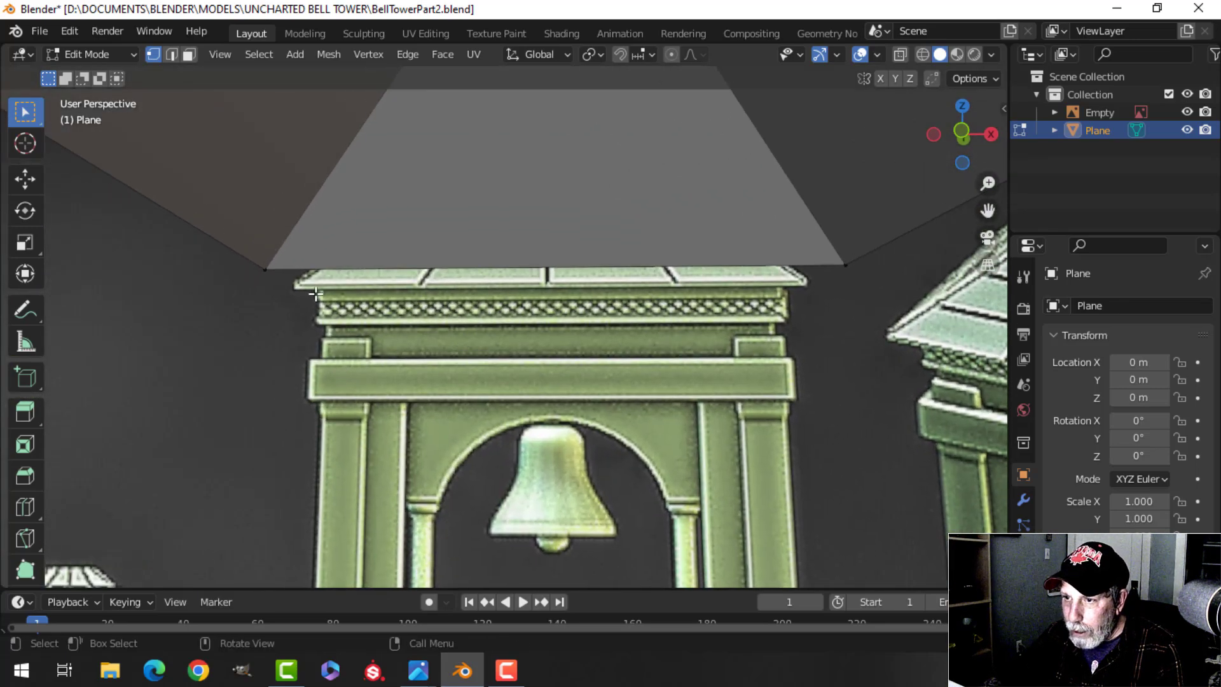
# - Switch to edge selection and select the roof's bottom edge loop
pyautogui.scroll(-3, 650, 295)
pyautogui.moveTo(650, 295); pyautogui.dragTo(658, 348, button='middle')
pyautogui.press('2')
pyautogui.keyDown('alt'); pyautogui.keyDown('shift'); pyautogui.click(633, 253); pyautogui.keyUp('shift'); pyautogui.keyUp('alt')
# - Return to Object Mode and set the reference image empty to display only on its Front side
pyautogui.press('Tab')
pyautogui.click(661, 347)
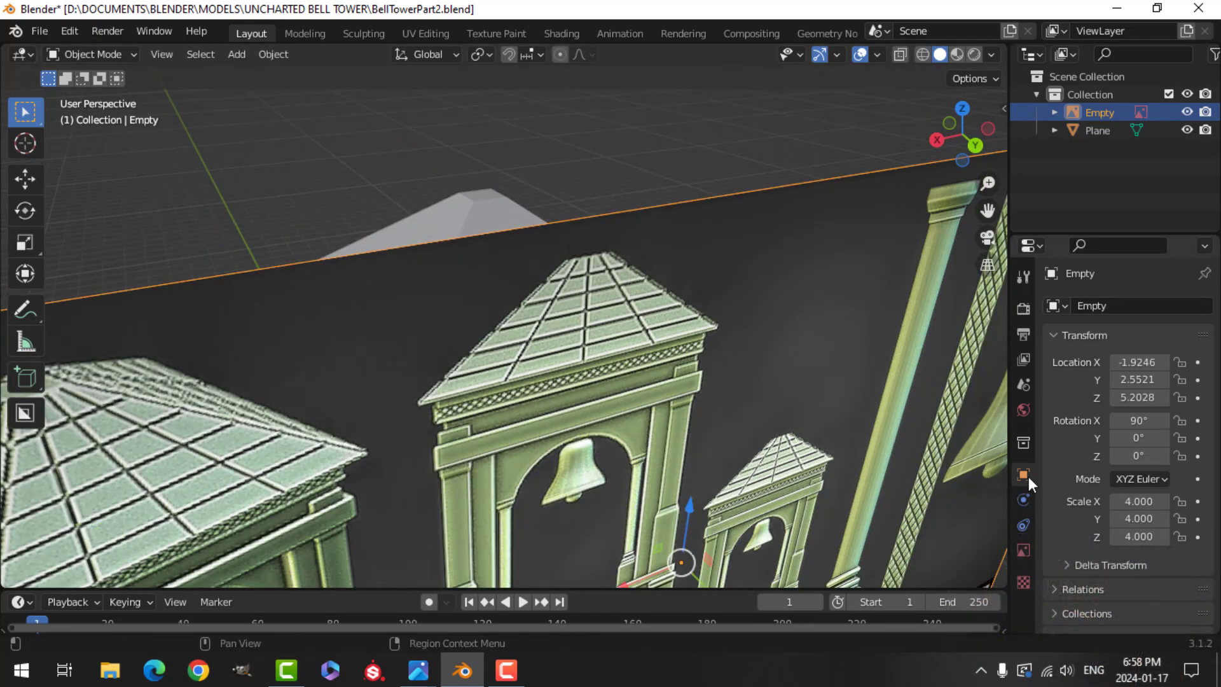
pyautogui.click(1025, 549)
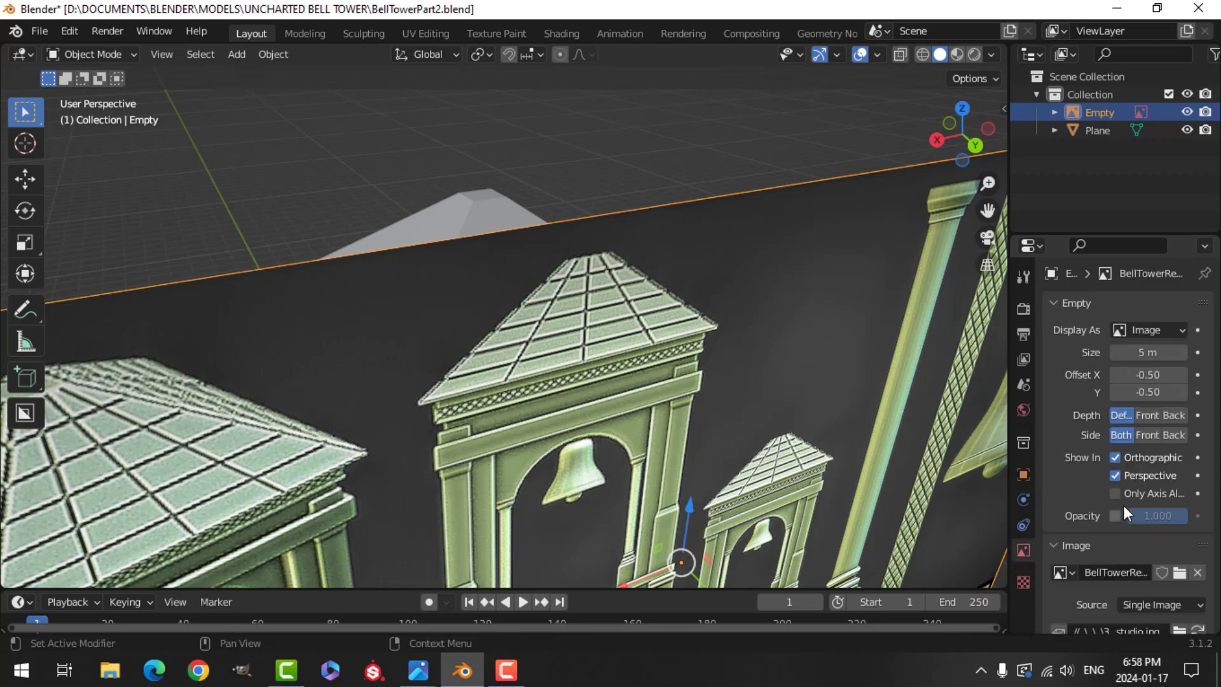
pyautogui.click(1145, 434)
# - Select the roof object and change an option in the viewport's solid shading settings
pyautogui.moveTo(585, 359)
pyautogui.mouseDown(button='middle')
pyautogui.moveTo(811, 365)
pyautogui.moveTo(699, 330)
pyautogui.mouseUp(button='middle')
pyautogui.click(669, 292)
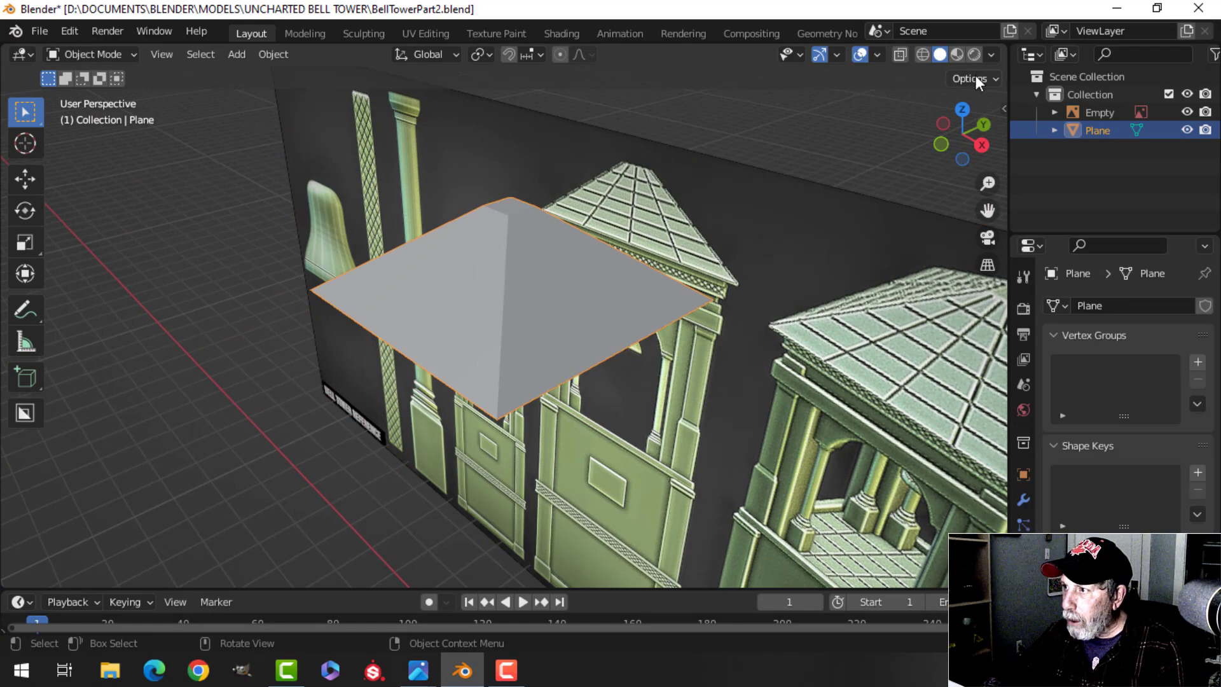
pyautogui.click(991, 55)
pyautogui.click(889, 457)
# - Duplicate the roof's bottom edge loop downward along Z and separate the copy into its own object
pyautogui.moveTo(505, 358)
pyautogui.keyDown('shift'); pyautogui.mouseDown(button='middle')
pyautogui.moveTo(496, 381)
pyautogui.moveTo(575, 363)
pyautogui.moveTo(650, 372)
pyautogui.moveTo(545, 384)
pyautogui.moveTo(572, 381)
pyautogui.mouseUp(button='middle'); pyautogui.keyUp('shift')
pyautogui.press('Tab')
pyautogui.hotkey('alt', 'a')
pyautogui.keyDown('alt'); pyautogui.keyDown('shift'); pyautogui.click(644, 344); pyautogui.keyUp('shift'); pyautogui.keyUp('alt')
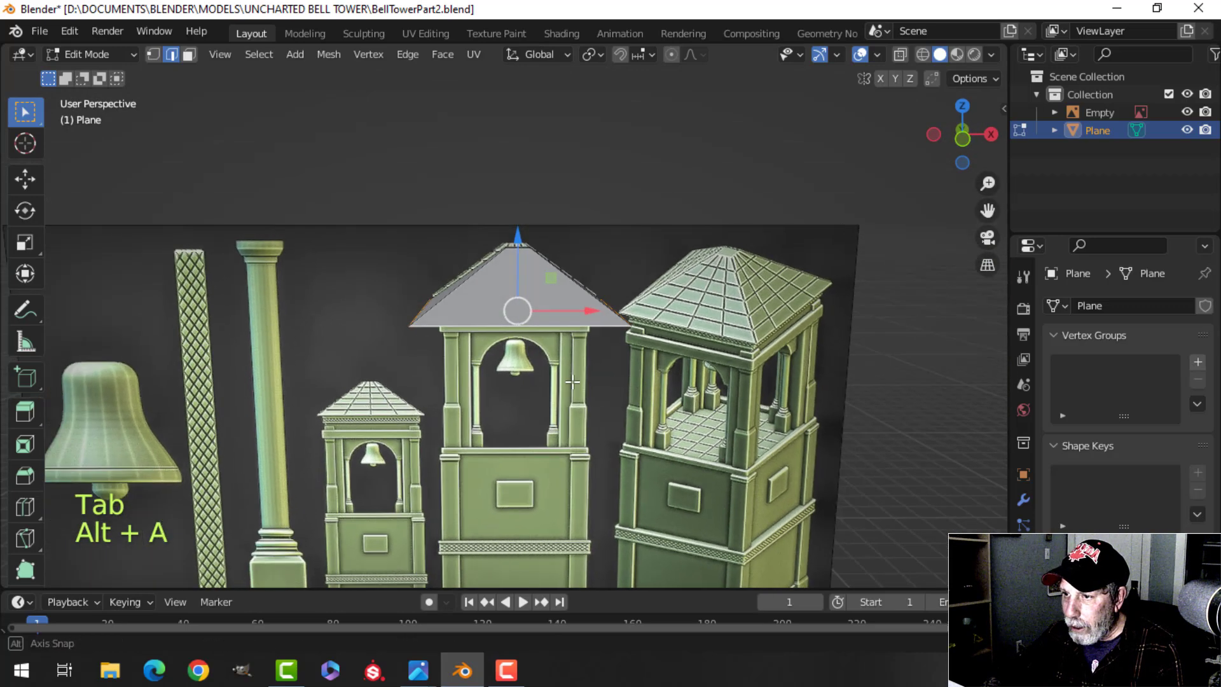
pyautogui.hotkey('shift', 'd')
pyautogui.press('z')
pyautogui.click(676, 300)
pyautogui.press('p')
pyautogui.click(676, 300)
pyautogui.press('Tab')
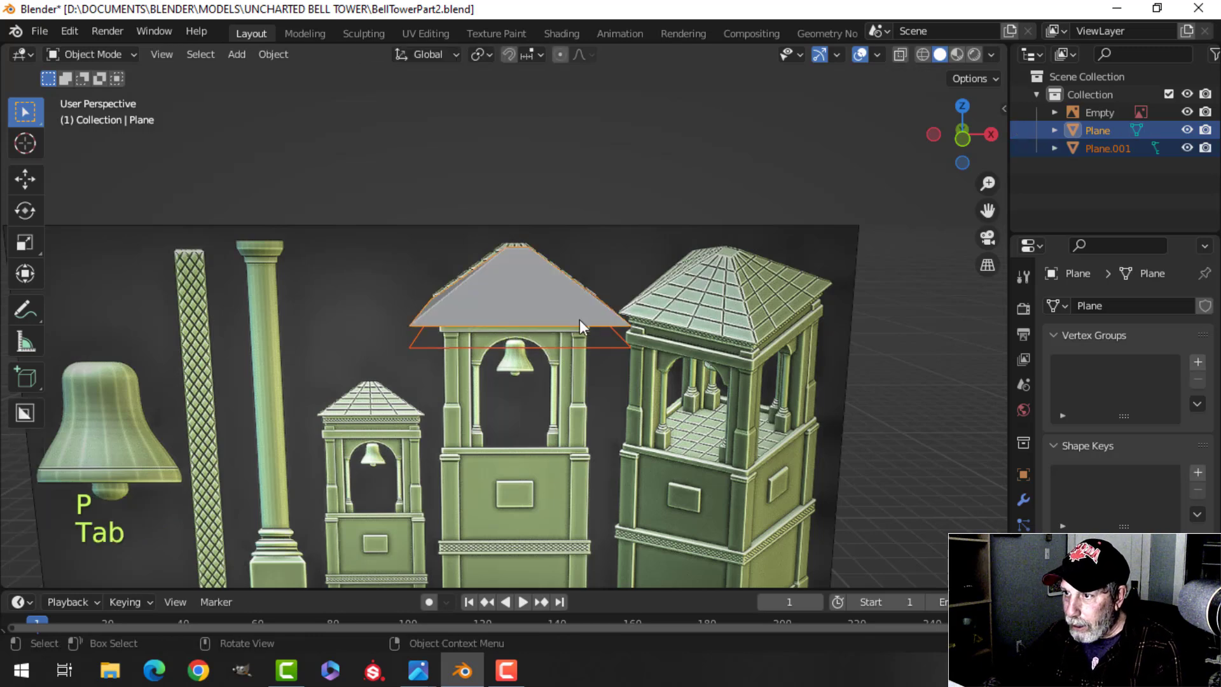
# - Select the separated edge loop and move all of it up to the roof's bottom edge in front view
pyautogui.click(577, 352)
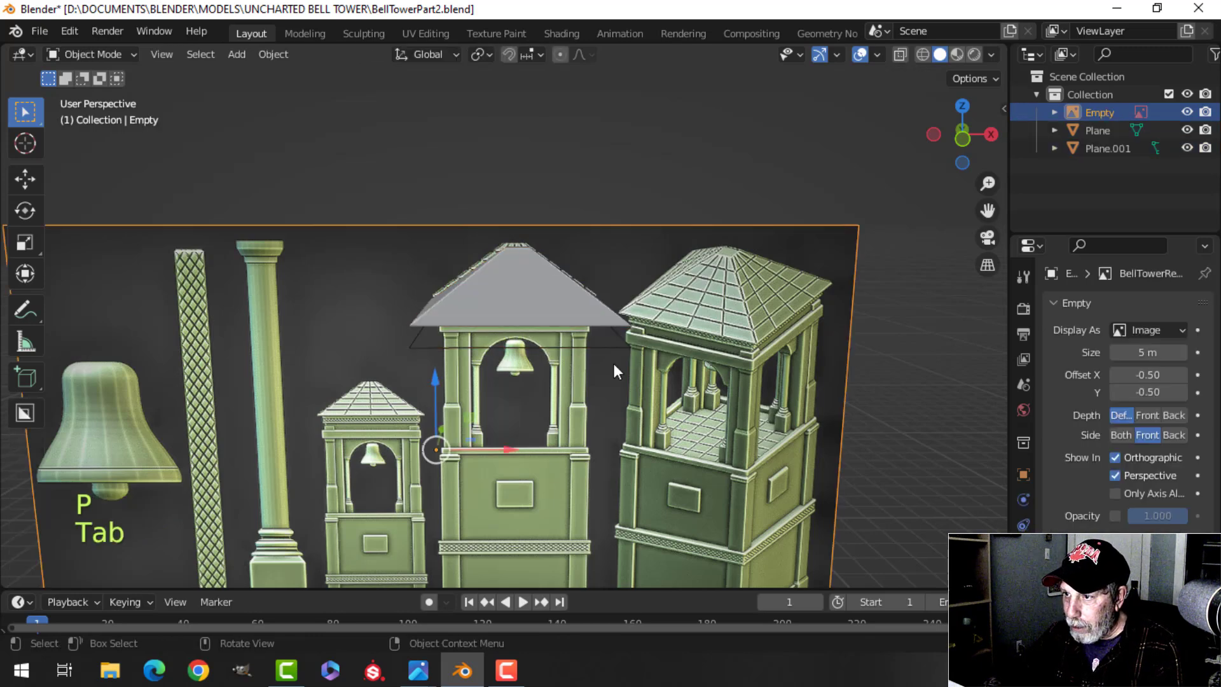
pyautogui.click(585, 348)
pyautogui.press('KP_1')
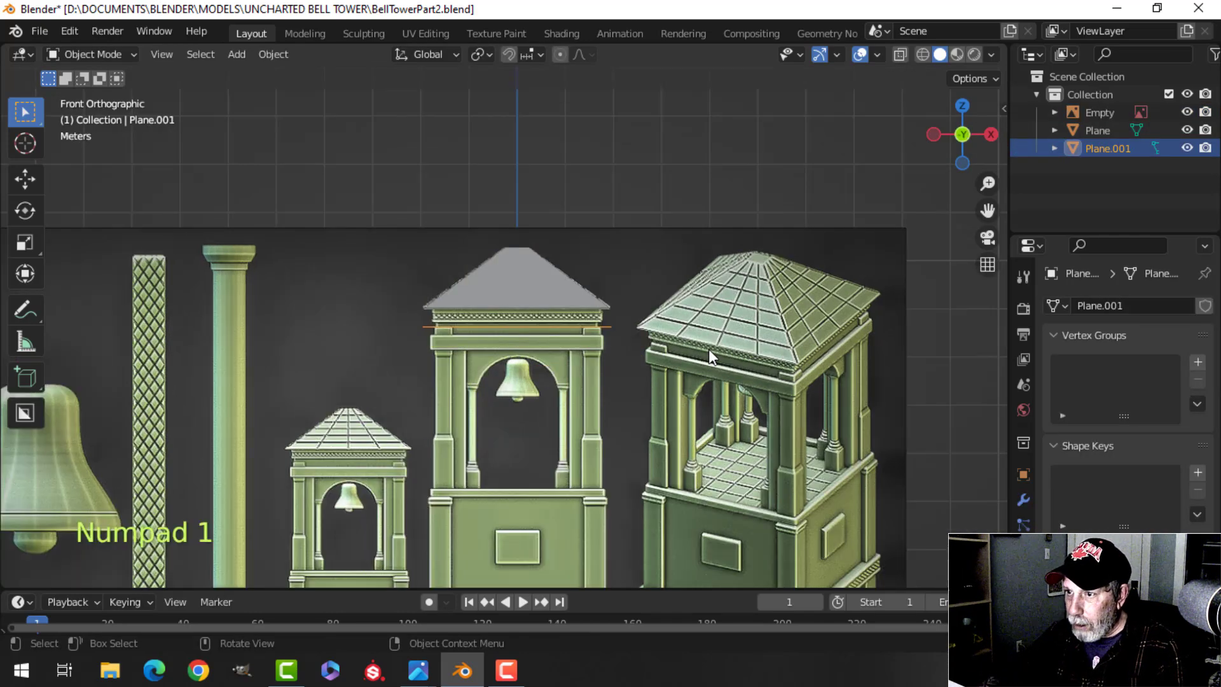
pyautogui.press('Tab')
pyautogui.press('a')
pyautogui.scroll(6, 560, 318)
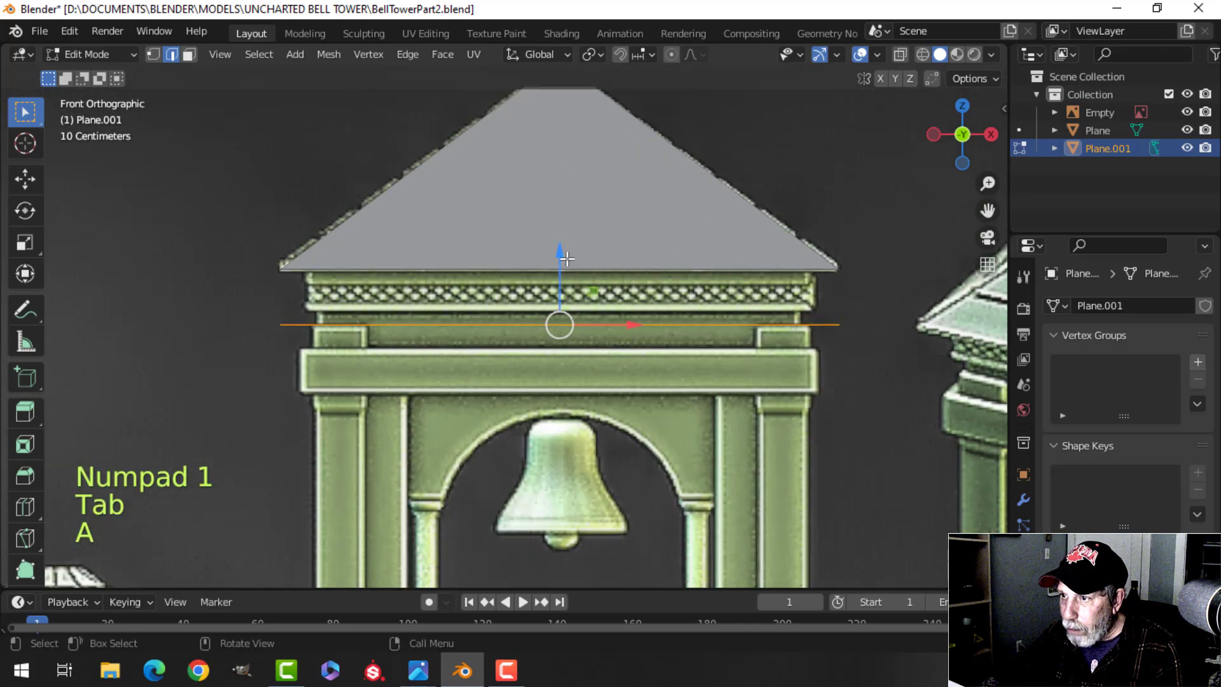
pyautogui.moveTo(564, 254); pyautogui.dragTo(566, 196)
# - Align the edge loop with the roof's bottom edge and scale it inward to the width of the reference's lattice trim
pyautogui.click(29, 171)
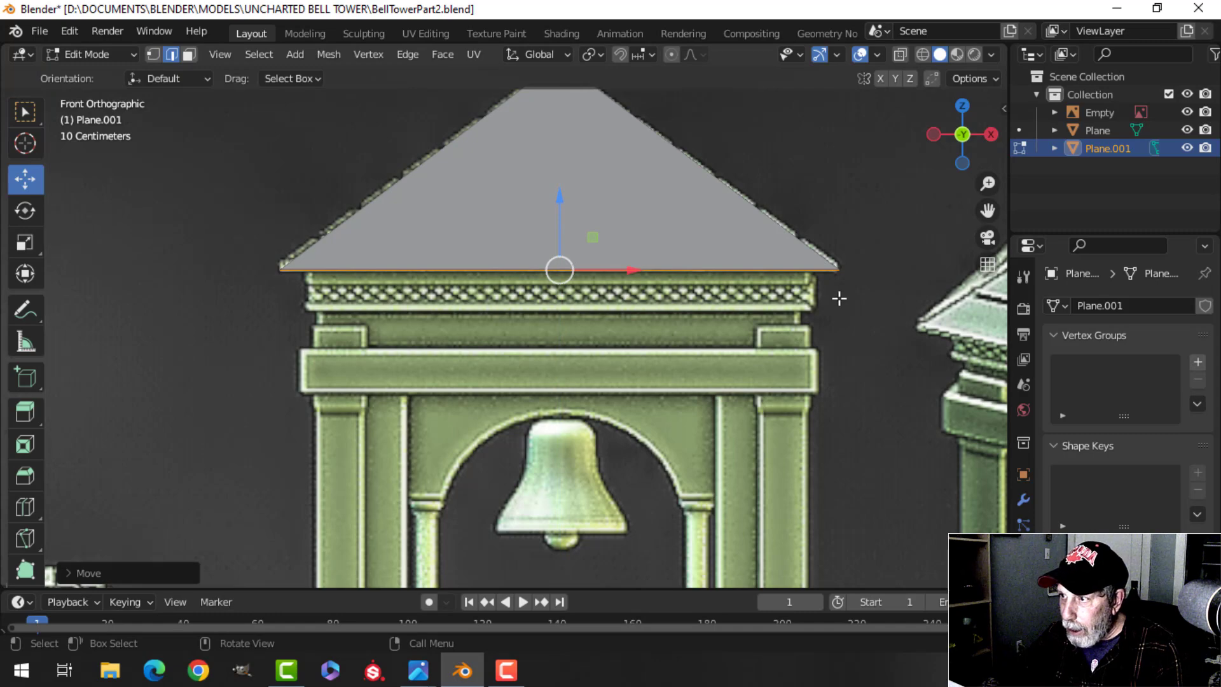
pyautogui.press('s')
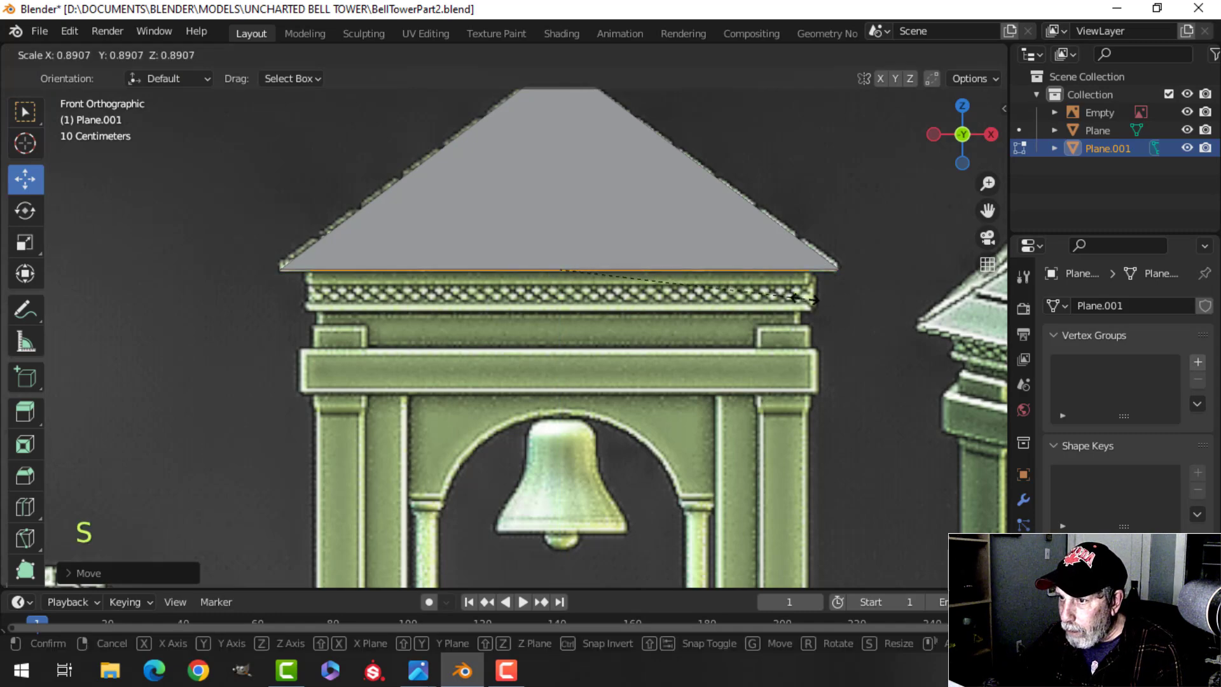
pyautogui.click(794, 297)
pyautogui.moveTo(602, 333); pyautogui.dragTo(560, 305, button='middle')
pyautogui.press('KP_1')
pyautogui.scroll(2, 583, 344)
pyautogui.press('s')
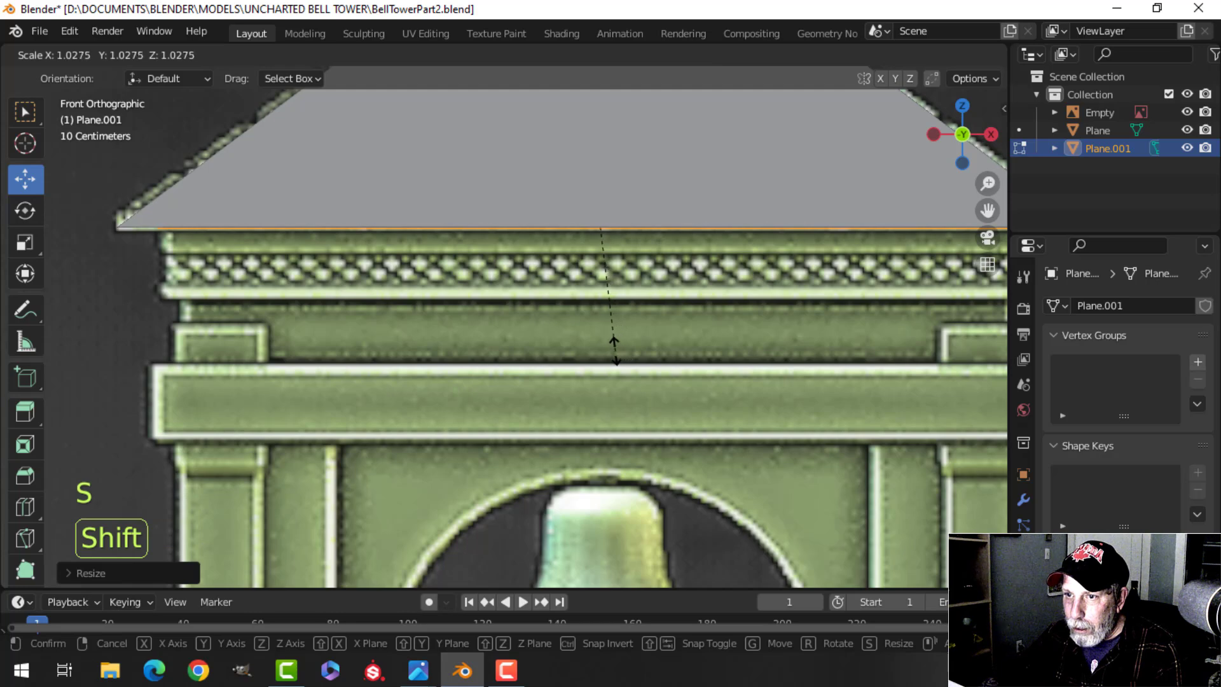
pyautogui.click(616, 349)
# - Extrude the edge loop straight down along Z to the bottom of the wide beam below the trim
pyautogui.press('1')
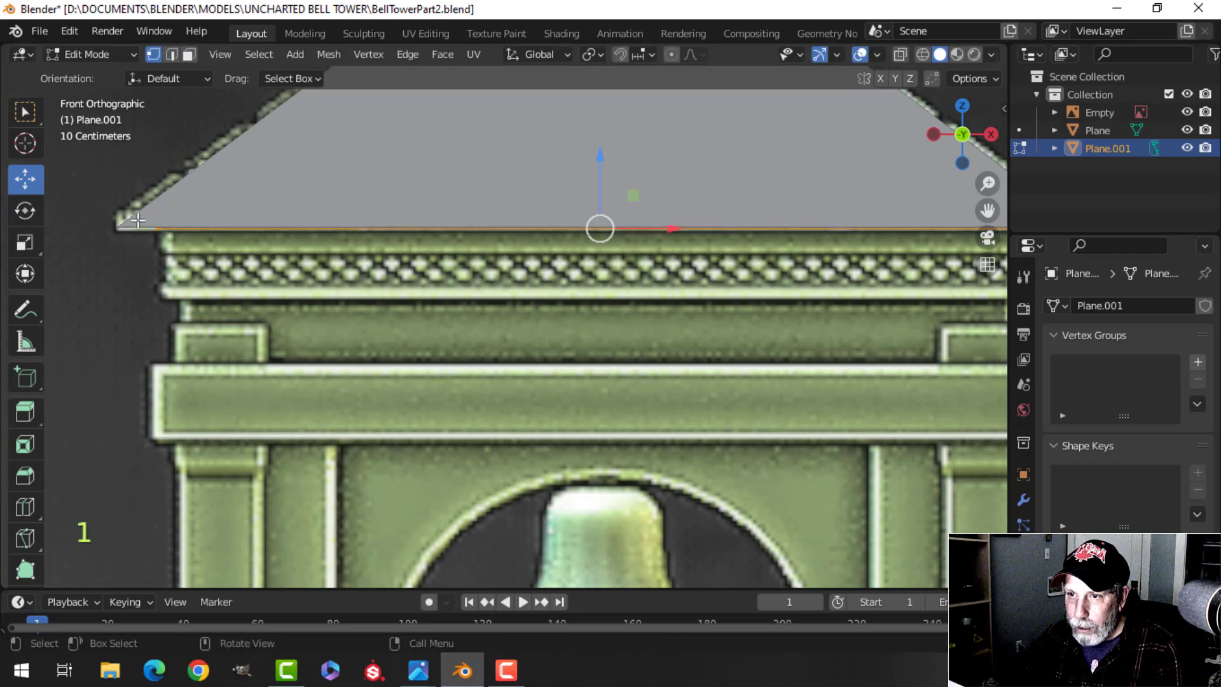
pyautogui.scroll(-1, 699, 310)
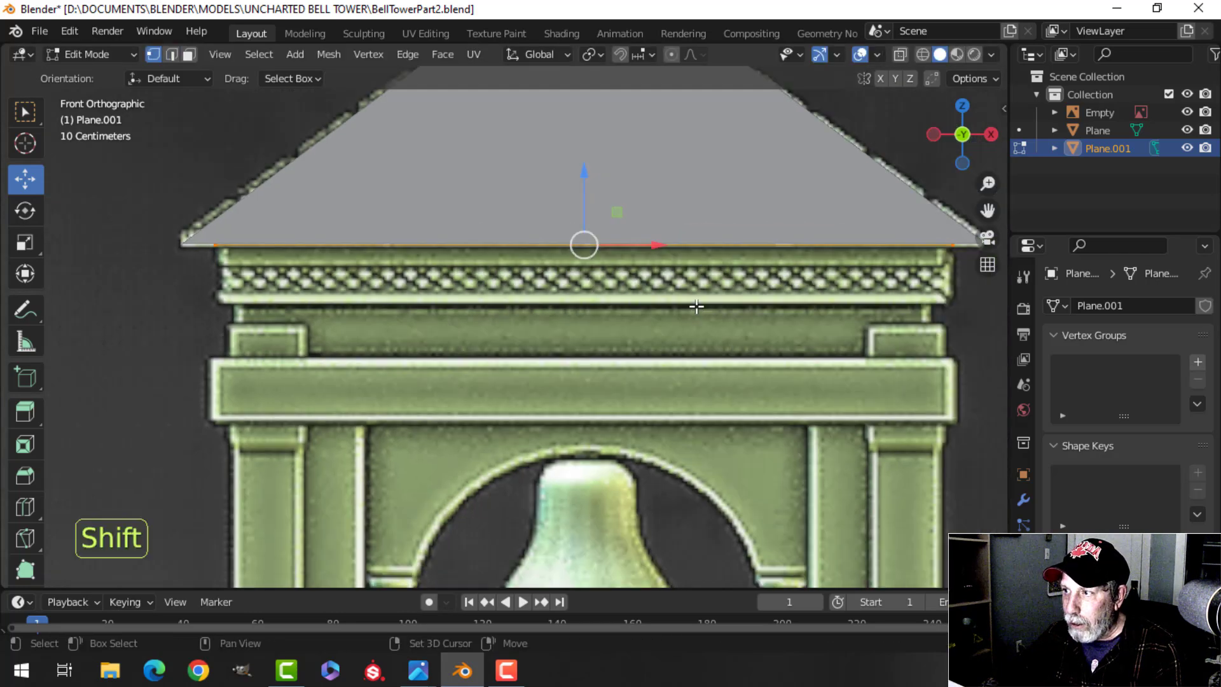
pyautogui.keyDown('shift'); pyautogui.moveTo(695, 308); pyautogui.dragTo(676, 295, button='middle'); pyautogui.keyUp('shift')
pyautogui.press('e')
pyautogui.rightClick(627, 234)
pyautogui.moveTo(571, 166); pyautogui.dragTo(563, 344)
pyautogui.scroll(-1, 635, 338)
pyautogui.moveTo(635, 338); pyautogui.dragTo(591, 337, button='middle')
pyautogui.scroll(-4, 570, 337)
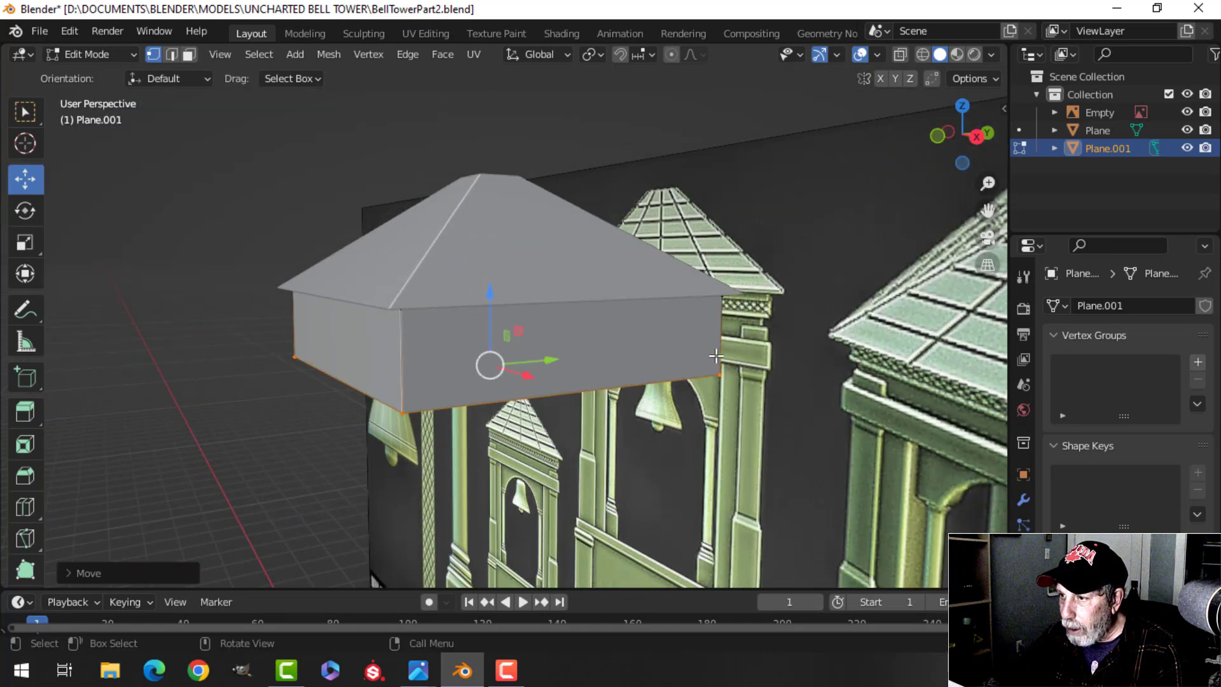
pyautogui.moveTo(717, 355); pyautogui.dragTo(578, 365, button='middle')
pyautogui.scroll(3, 681, 338)
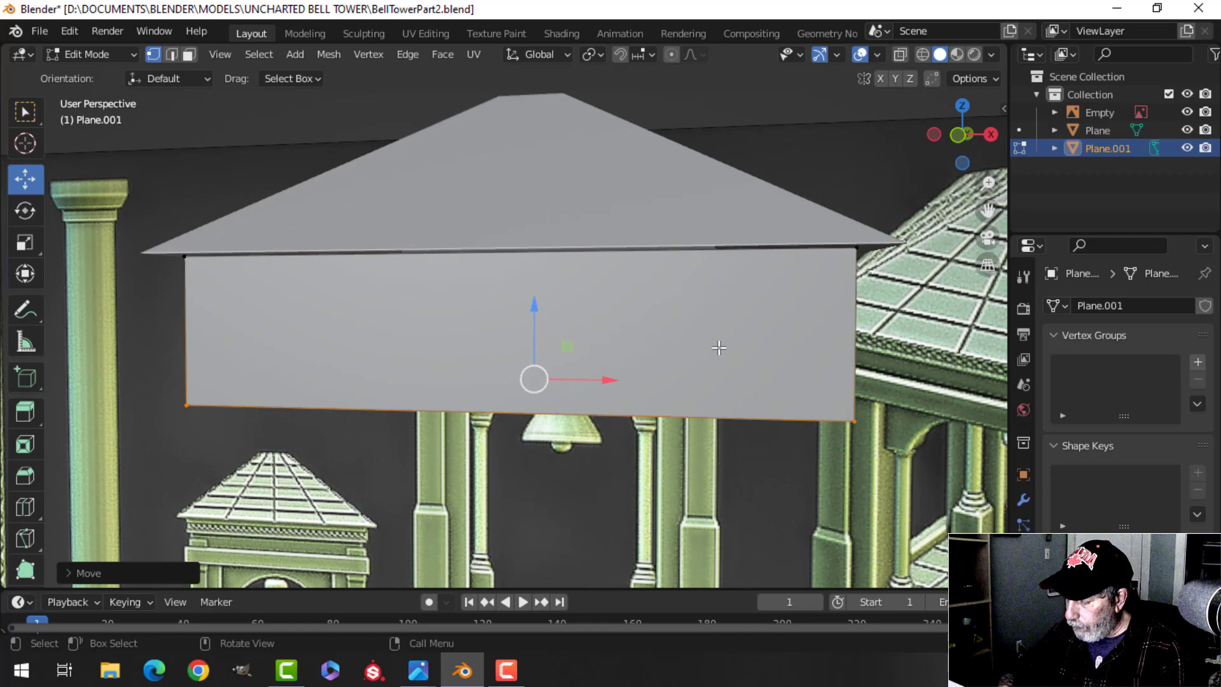
# - Select the trim block's top edge loop and raise it slightly so it tucks up inside the roof
pyautogui.press('KP_1')
pyautogui.hotkey('alt', 'a')
pyautogui.moveTo(570, 288); pyautogui.dragTo(570, 291, button='middle')
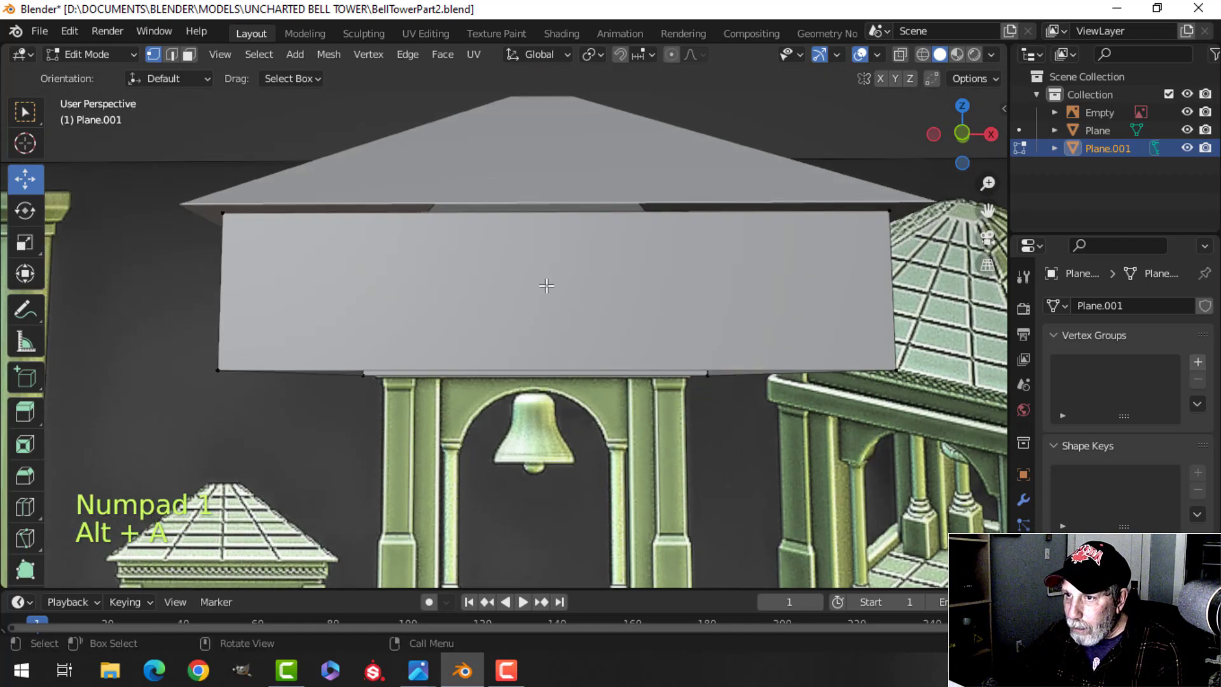
pyautogui.keyDown('alt'); pyautogui.keyDown('shift'); pyautogui.click(482, 215); pyautogui.keyUp('shift'); pyautogui.keyUp('alt')
pyautogui.moveTo(534, 232); pyautogui.dragTo(535, 220, button='middle')
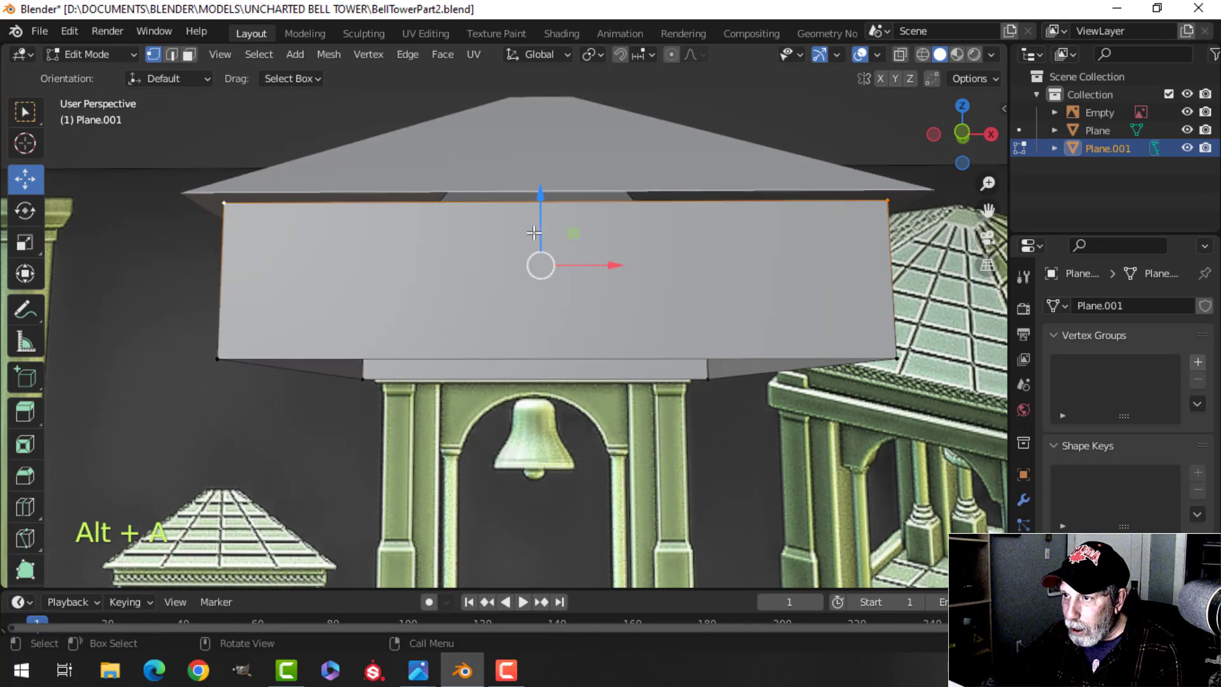
pyautogui.moveTo(544, 200); pyautogui.dragTo(548, 187)
pyautogui.moveTo(592, 234)
pyautogui.mouseDown(button='middle')
pyautogui.moveTo(615, 251)
pyautogui.moveTo(603, 253)
pyautogui.mouseUp(button='middle')
pyautogui.hotkey('alt', 'a')
pyautogui.press('KP_1')
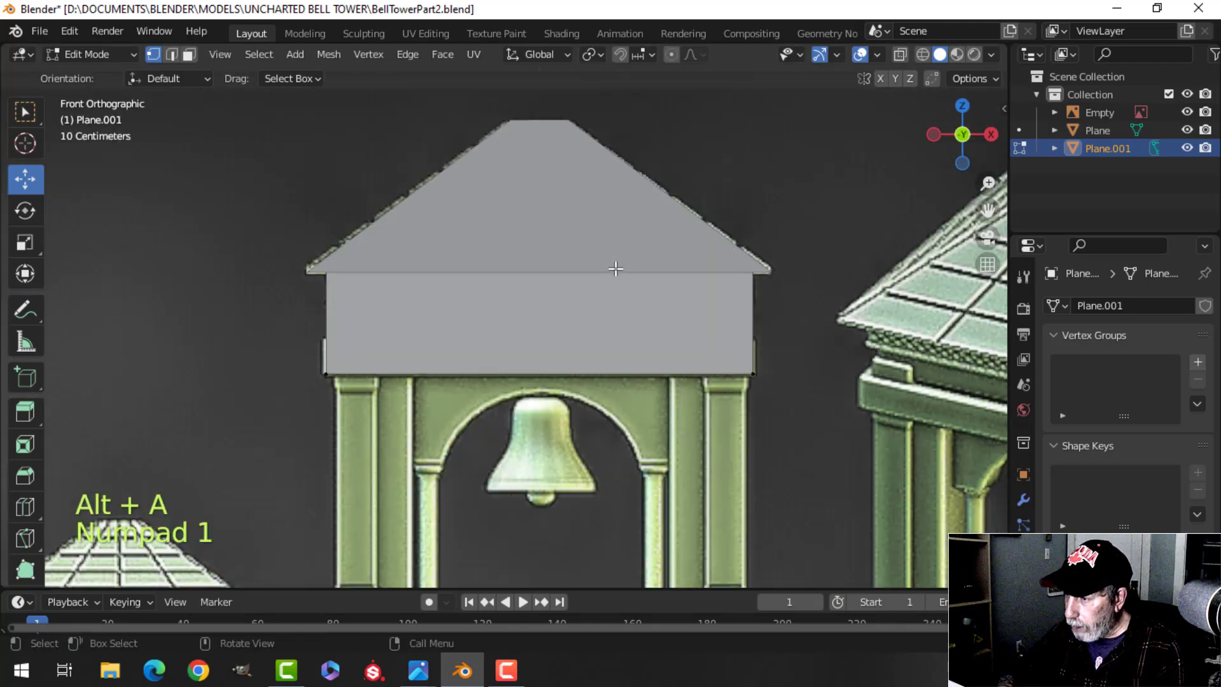
# - Switch to wireframe shading and add loop cuts around the trim block at the lattice band's bottom and top edges
pyautogui.press('z')
pyautogui.click(487, 270)
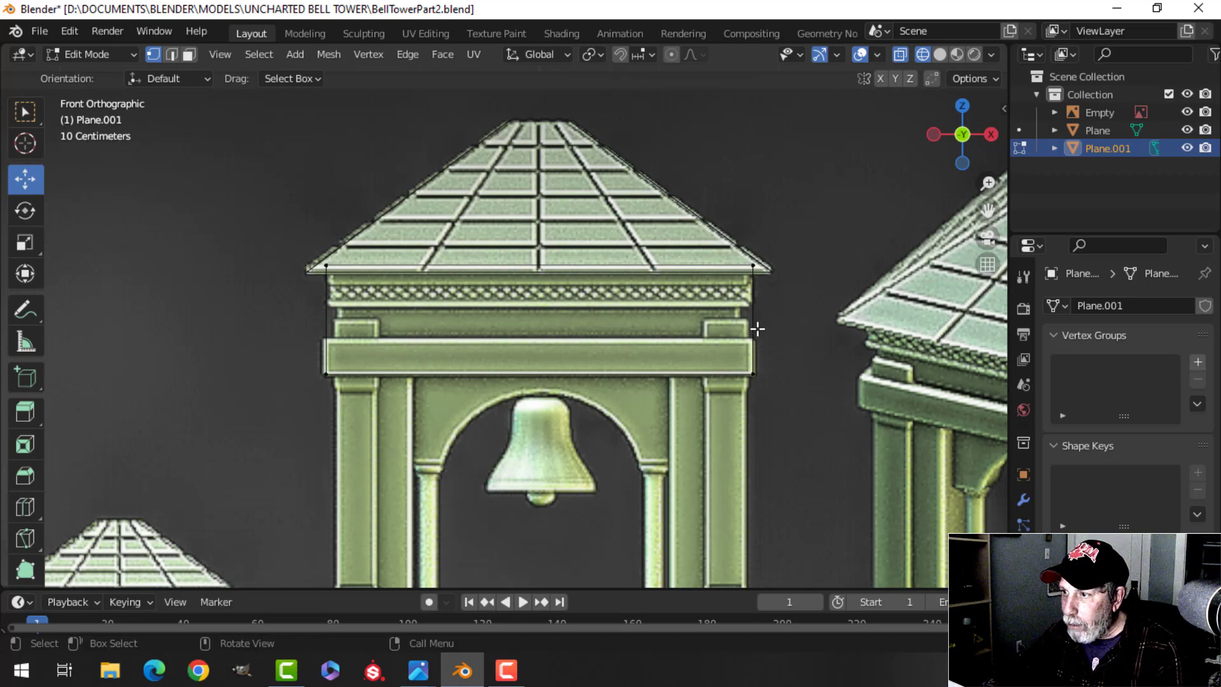
pyautogui.press('ctrl')
pyautogui.hotkey('ctrl', 'r')
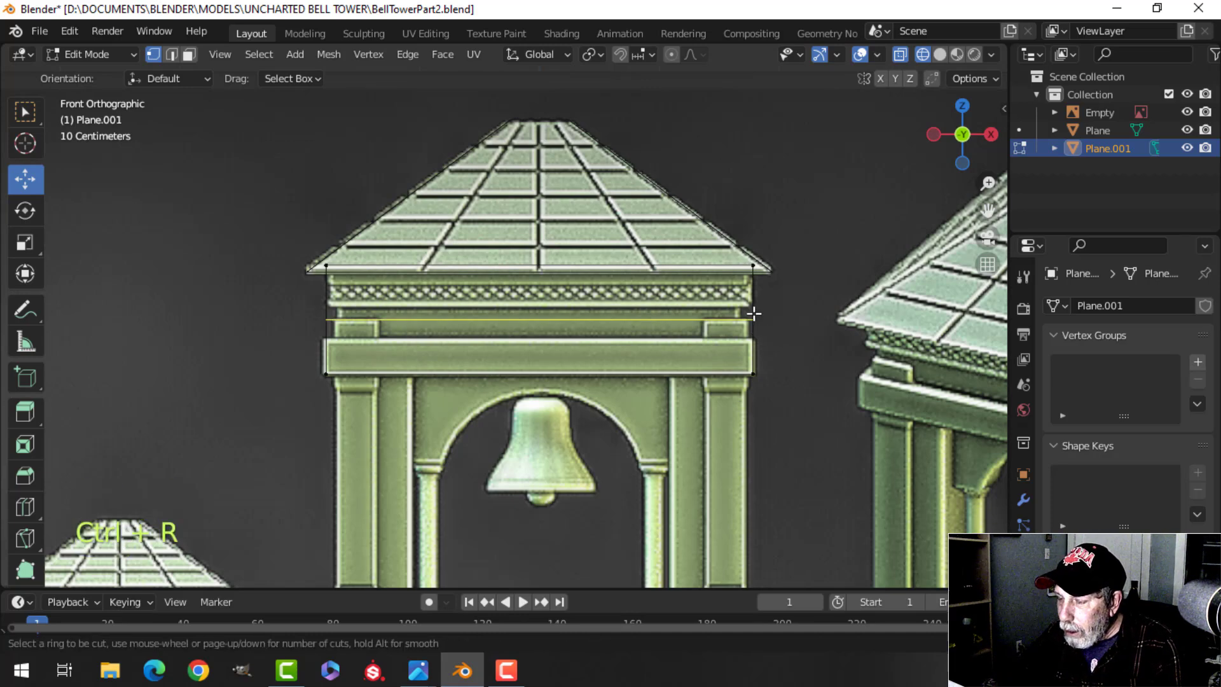
pyautogui.click(754, 313)
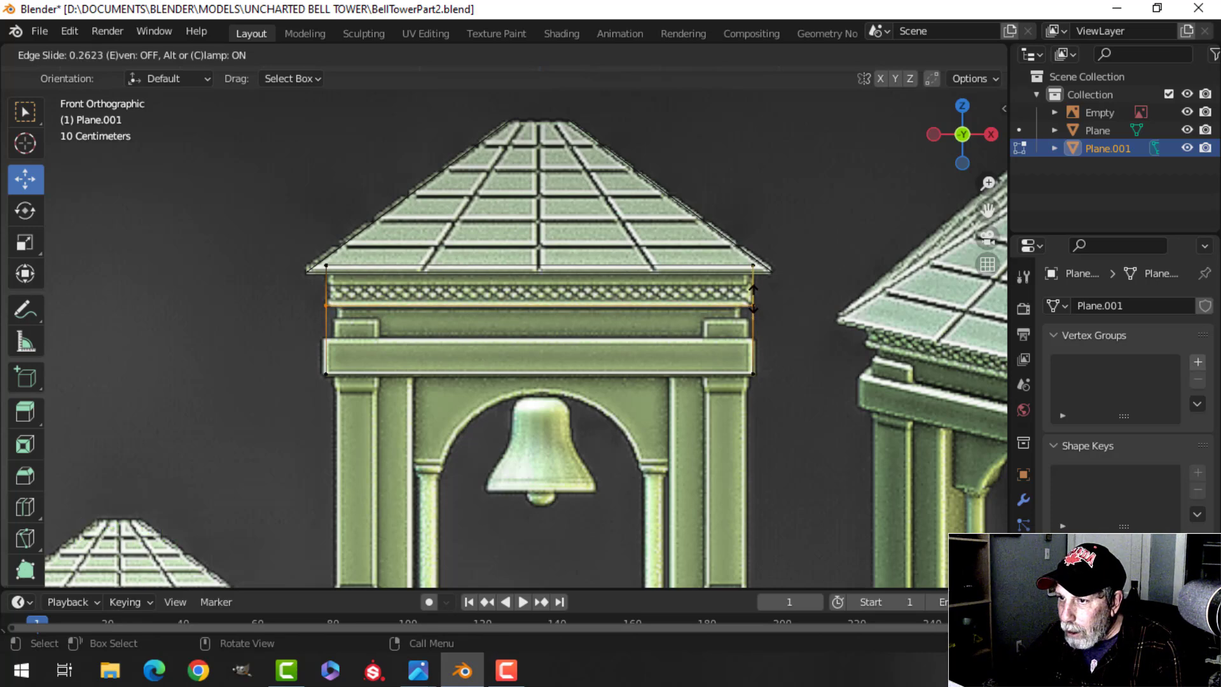
pyautogui.click(753, 296)
pyautogui.scroll(3, 831, 286)
pyautogui.keyDown('shift'); pyautogui.moveTo(794, 318); pyautogui.dragTo(547, 329, button='middle'); pyautogui.keyUp('shift')
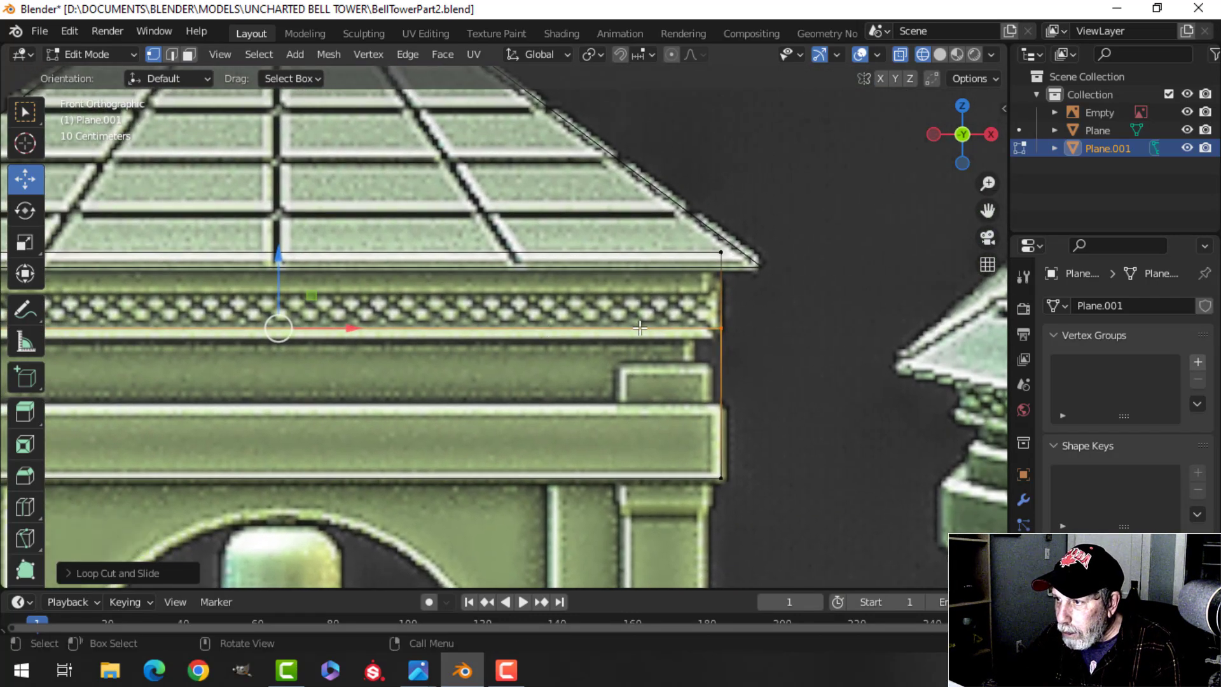
pyautogui.hotkey('ctrl', 'r')
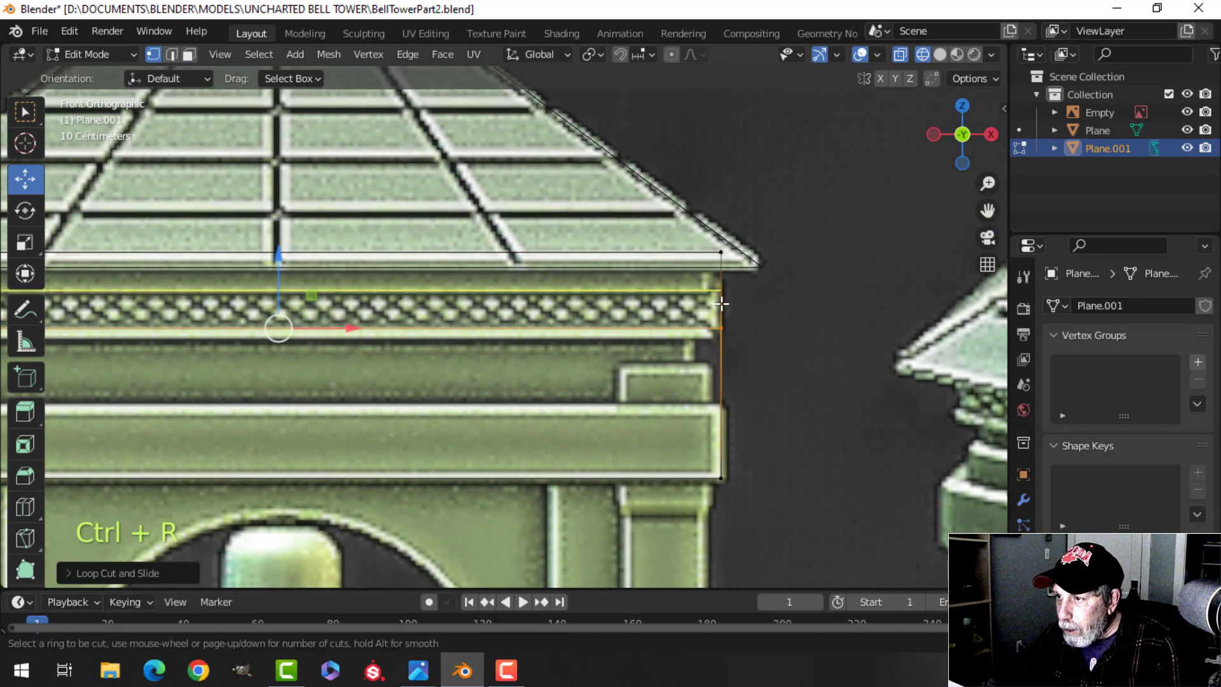
pyautogui.click(717, 306)
pyautogui.click(720, 306)
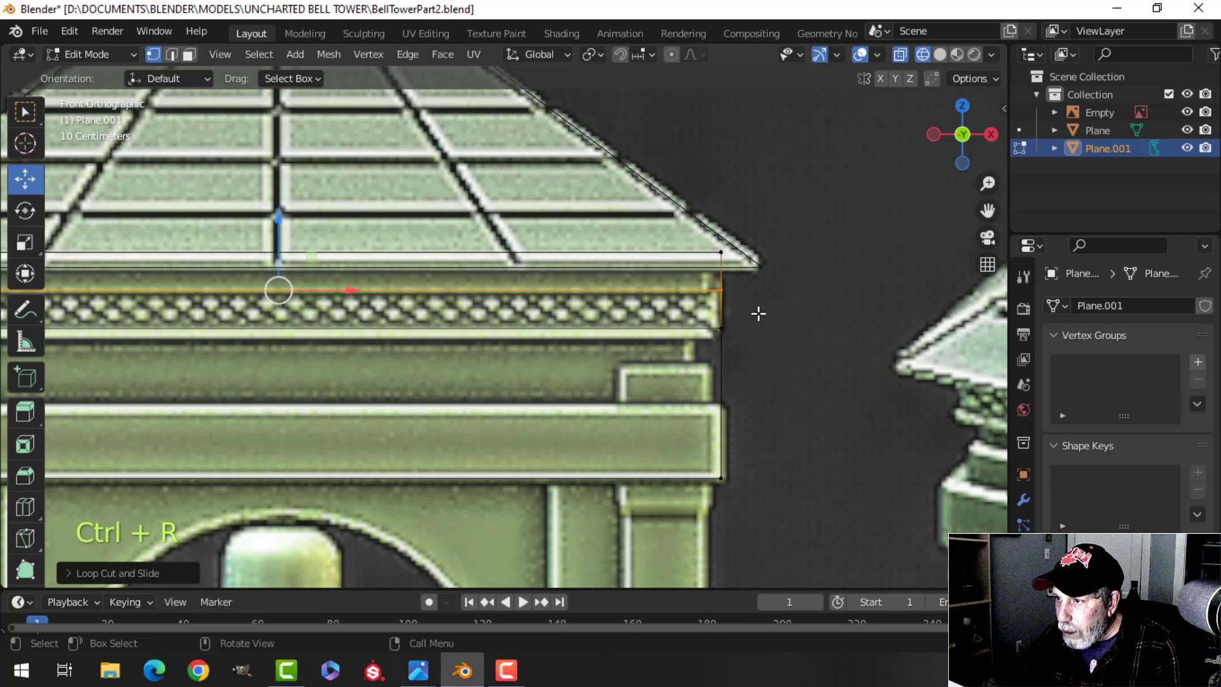
# - Add two loop cuts around the block, one beneath the thin moulding under the lattice band and one at the wide beam's top edge
pyautogui.hotkey('ctrl', 'r')
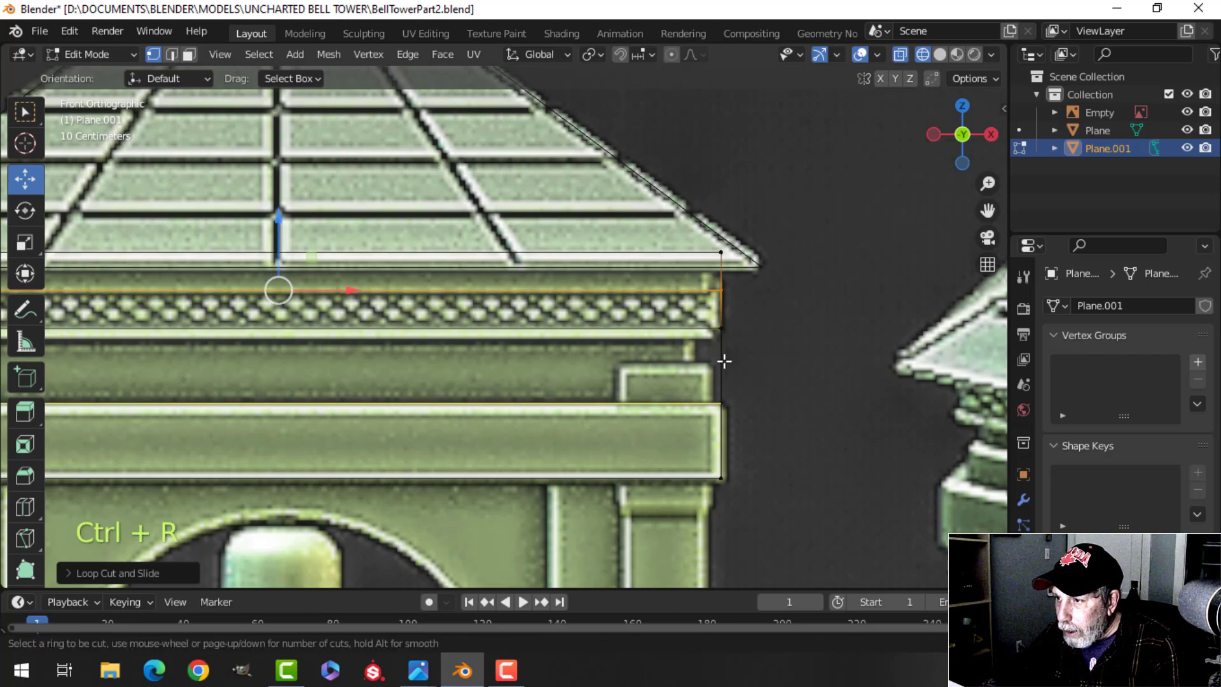
pyautogui.click(723, 356)
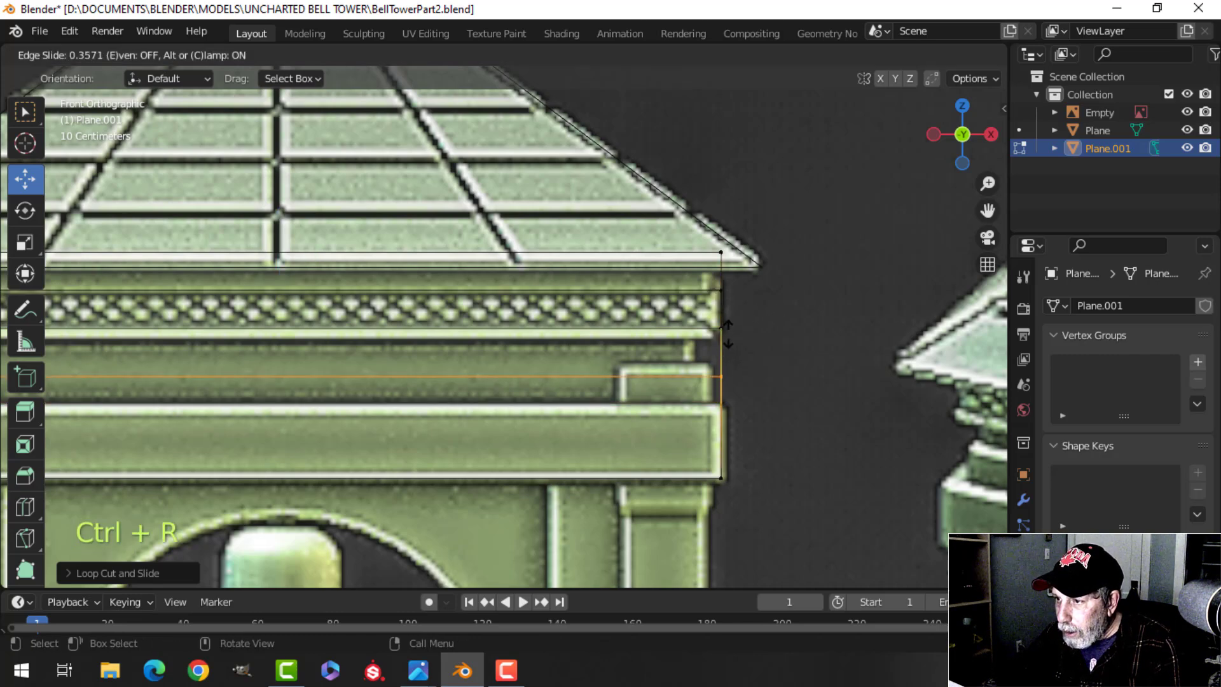
pyautogui.click(730, 296)
pyautogui.hotkey('ctrl', 'r')
pyautogui.click(724, 348)
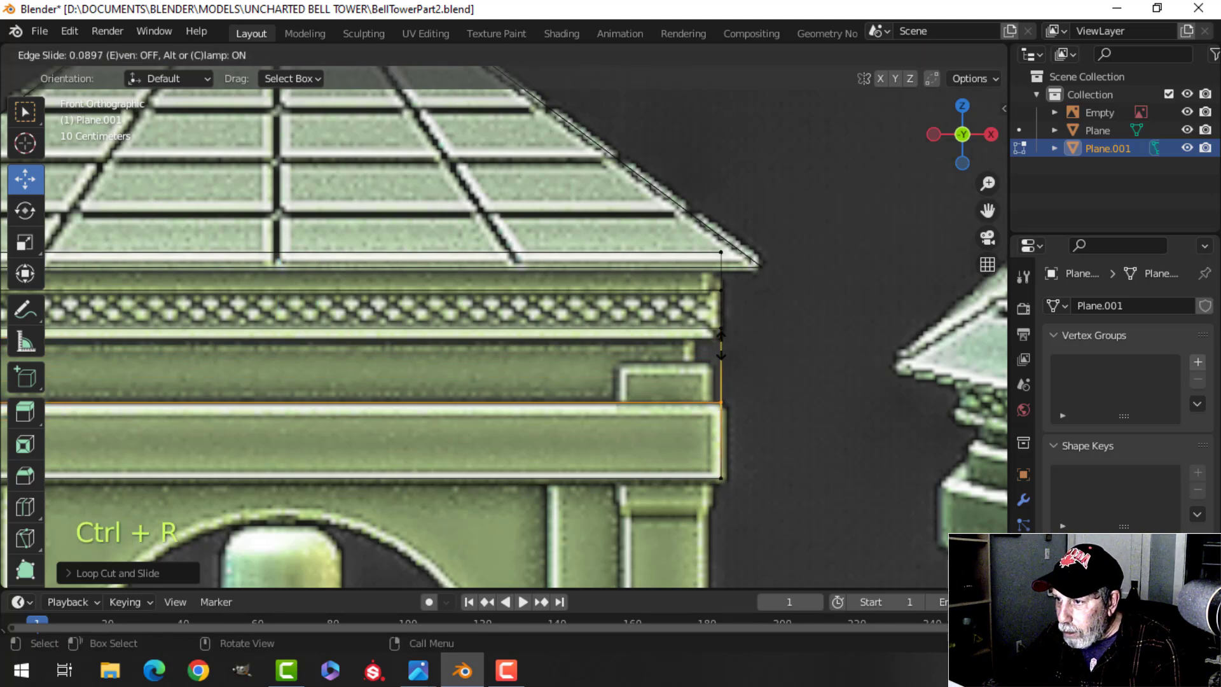
pyautogui.click(721, 347)
pyautogui.scroll(-3, 731, 353)
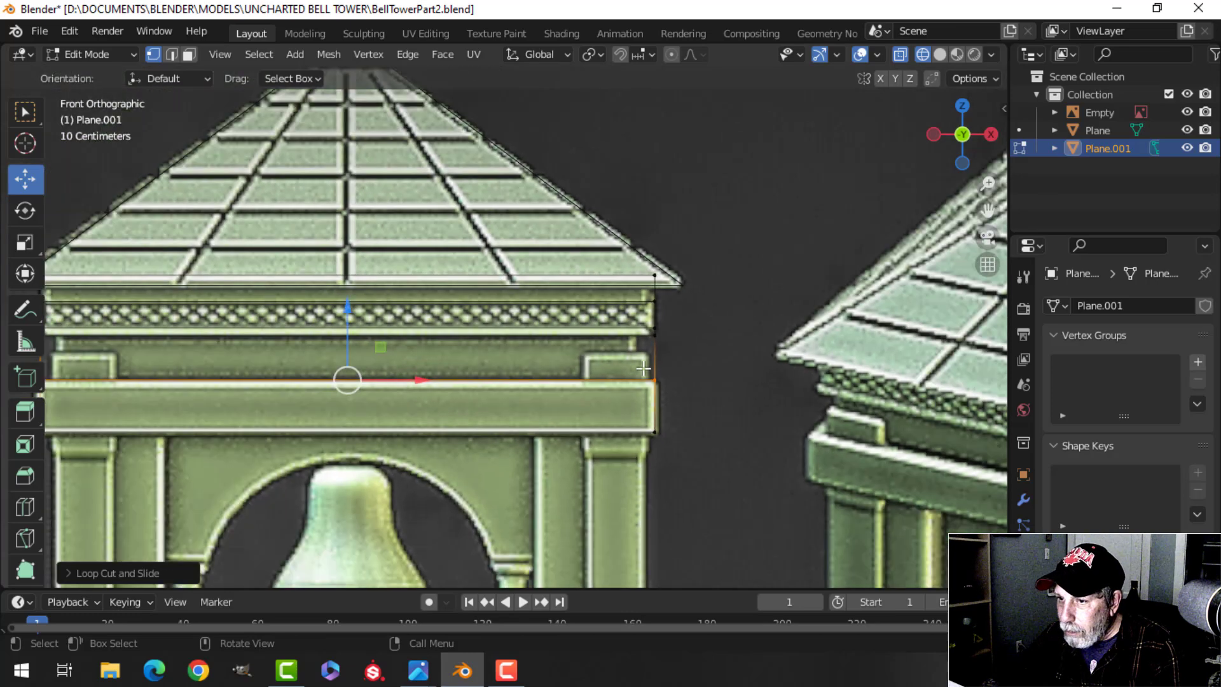
pyautogui.keyDown('shift'); pyautogui.moveTo(637, 367); pyautogui.dragTo(750, 362, button='middle'); pyautogui.keyUp('shift')
pyautogui.scroll(2, 649, 362)
pyautogui.scroll(-3, 726, 364)
pyautogui.scroll(3, 723, 368)
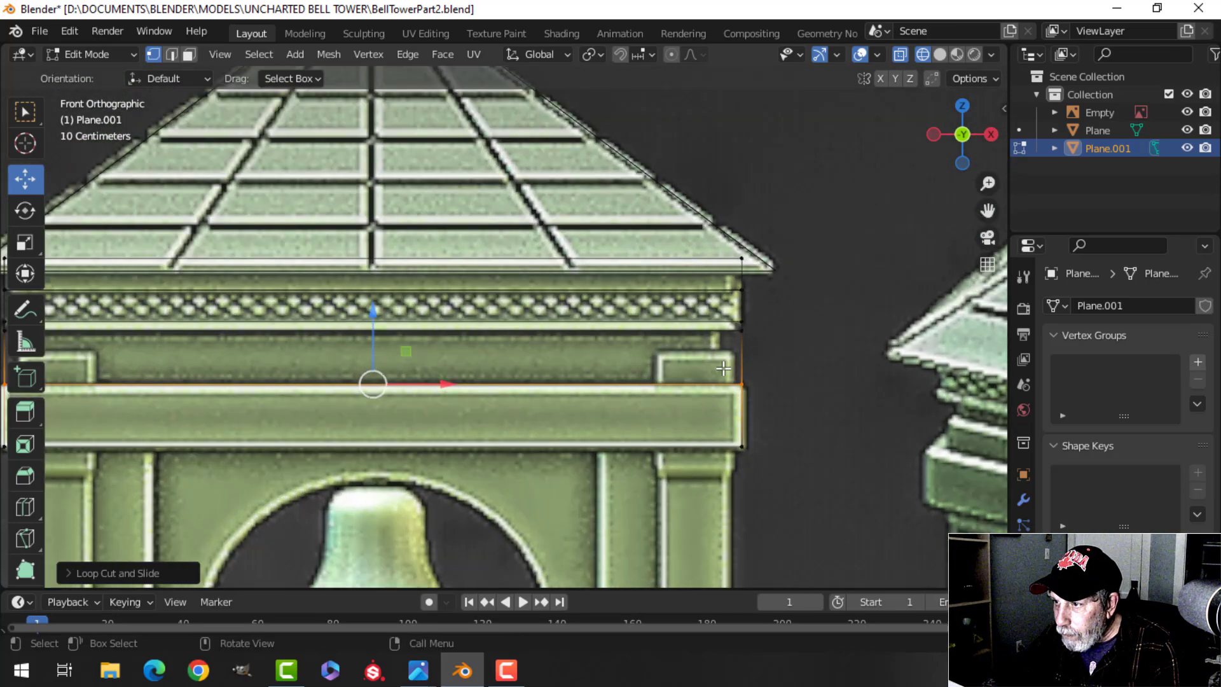
pyautogui.keyDown('shift'); pyautogui.moveTo(472, 363); pyautogui.dragTo(593, 359, button='middle'); pyautogui.keyUp('shift')
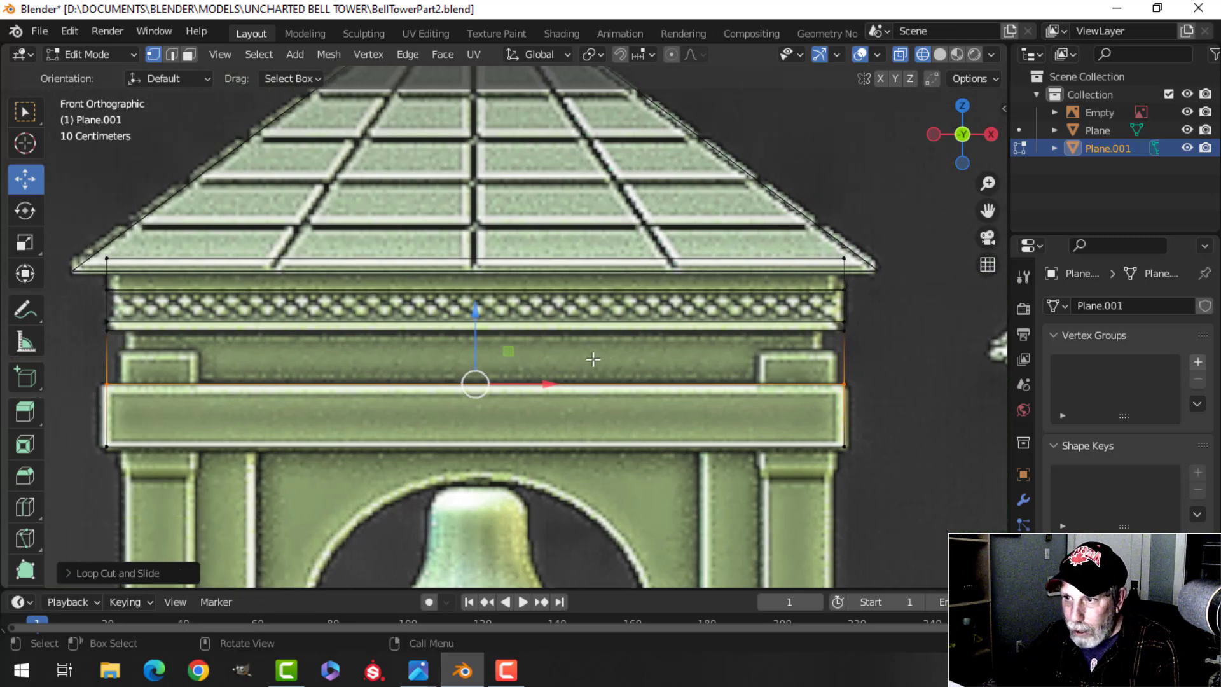
# - Select the ring of faces around the lattice band, extrude it, and use Shrink/Fatten to recess it slightly inward
pyautogui.press('3')
pyautogui.scroll(-2, 707, 333)
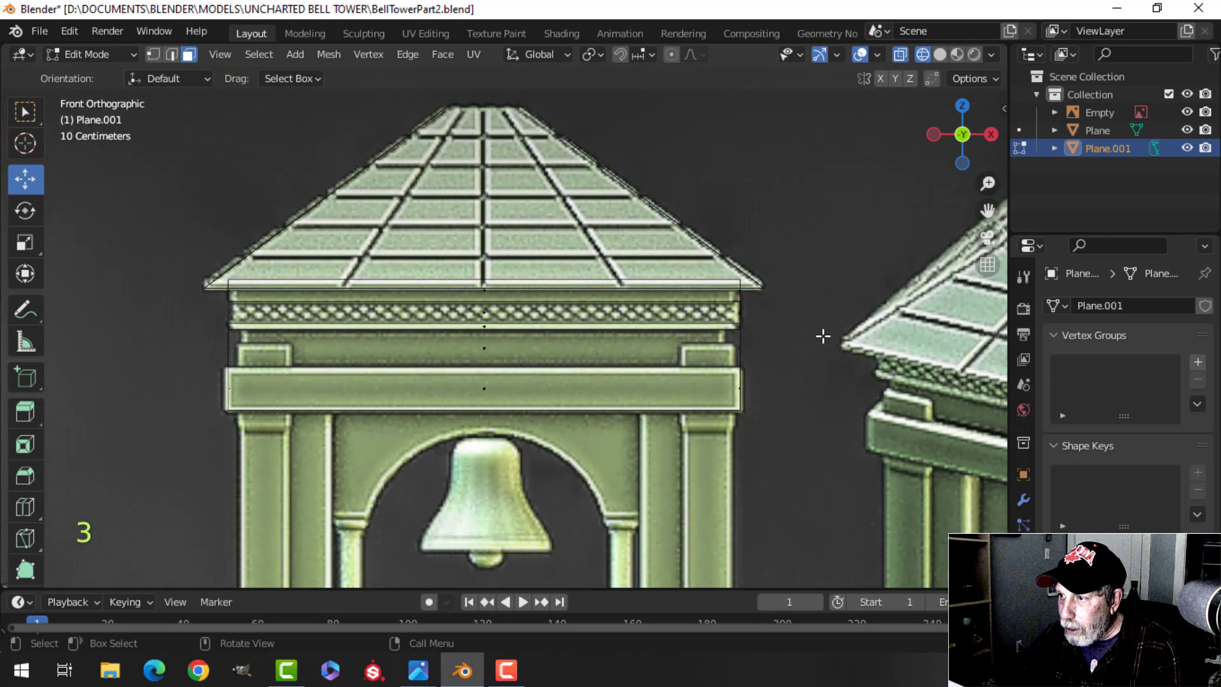
pyautogui.moveTo(823, 338); pyautogui.dragTo(757, 349, button='middle')
pyautogui.press('z')
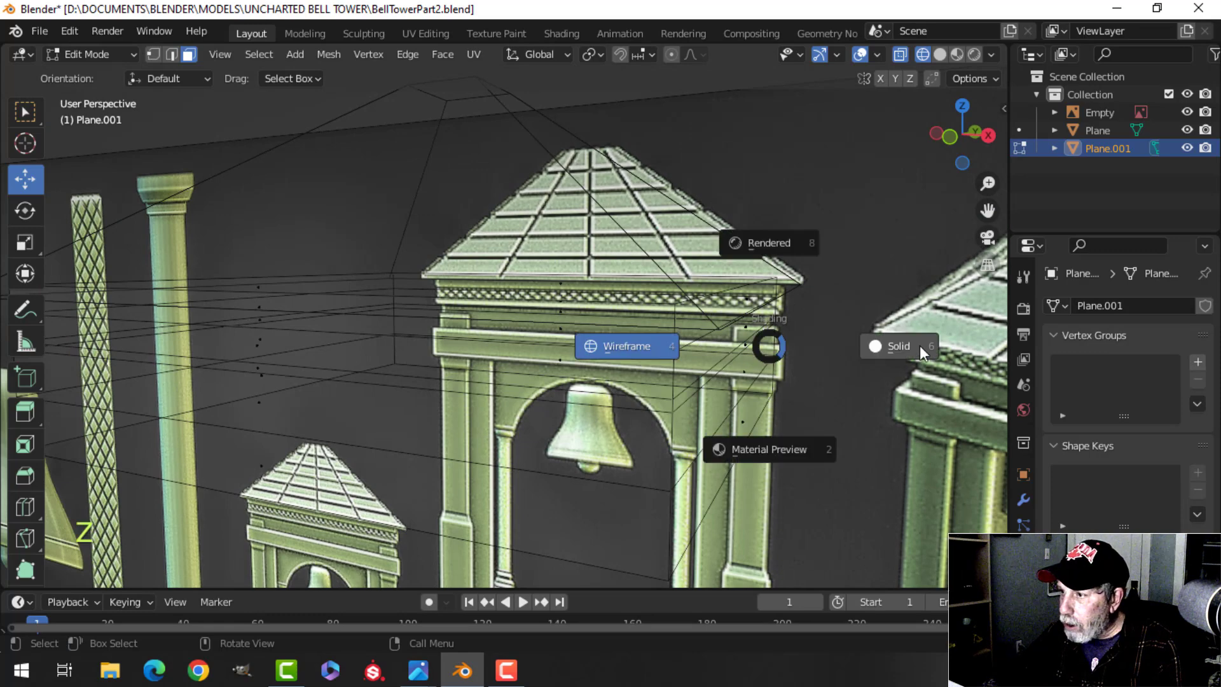
pyautogui.click(919, 346)
pyautogui.keyDown('alt'); pyautogui.click(594, 374); pyautogui.keyUp('alt')
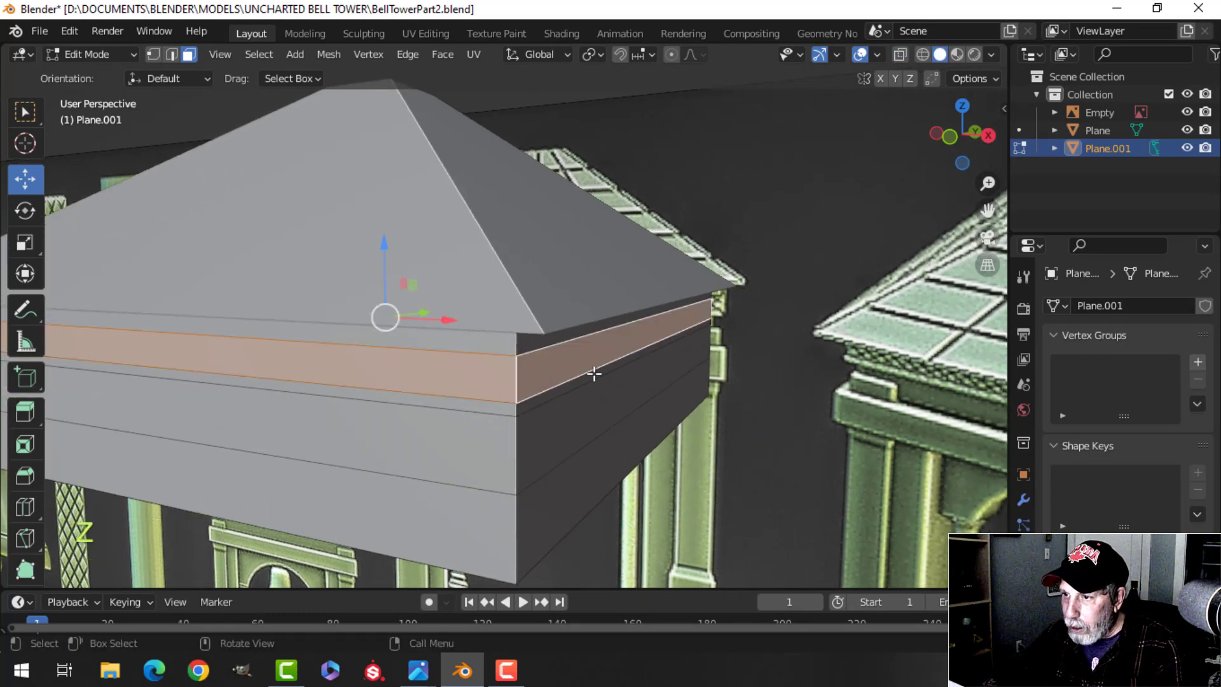
pyautogui.press('KP_1')
pyautogui.press('z')
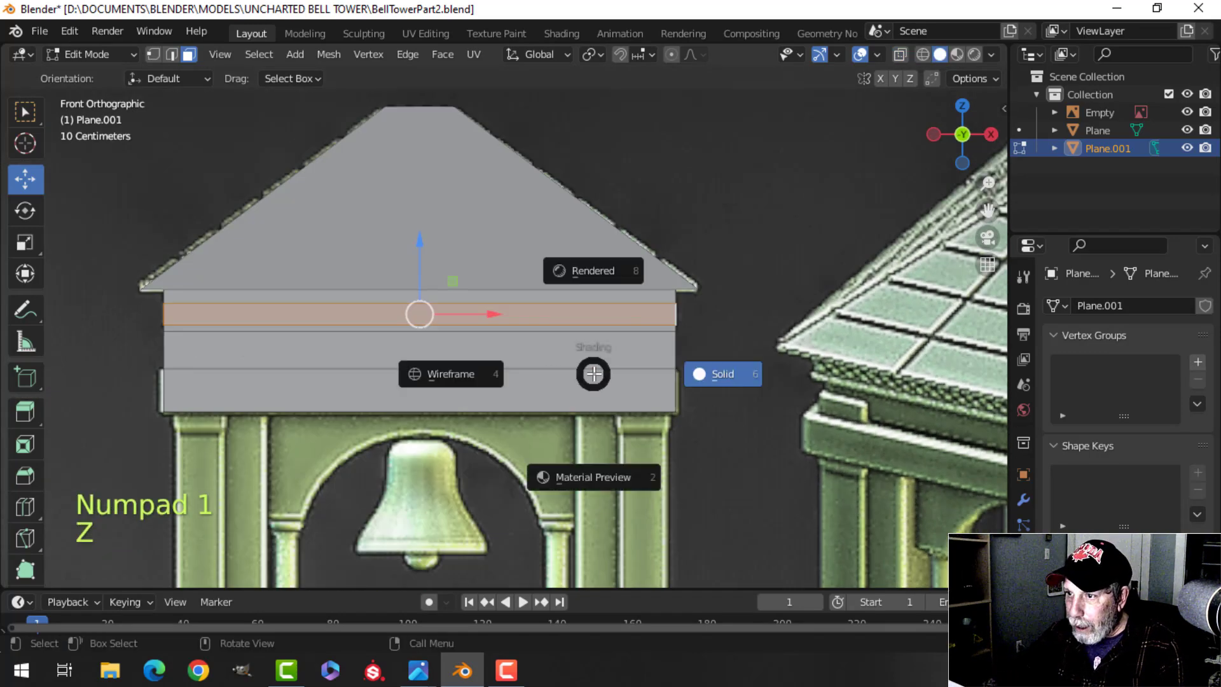
pyautogui.click(451, 372)
pyautogui.scroll(2, 727, 349)
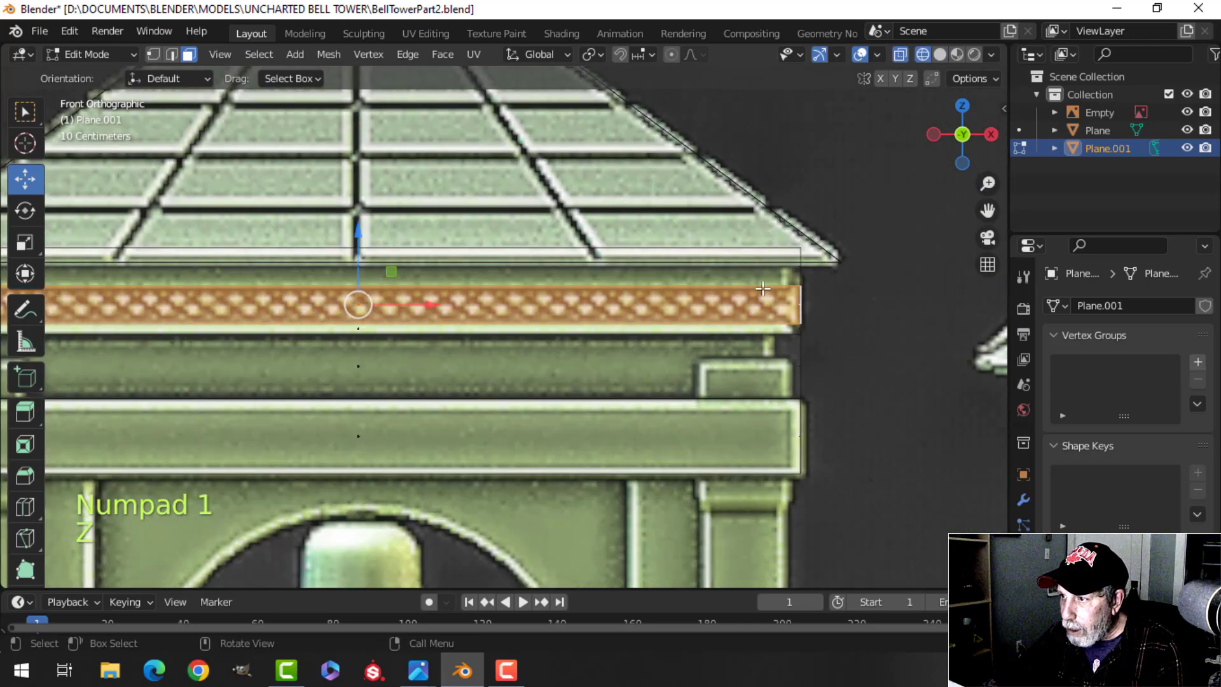
pyautogui.scroll(-3, 672, 318)
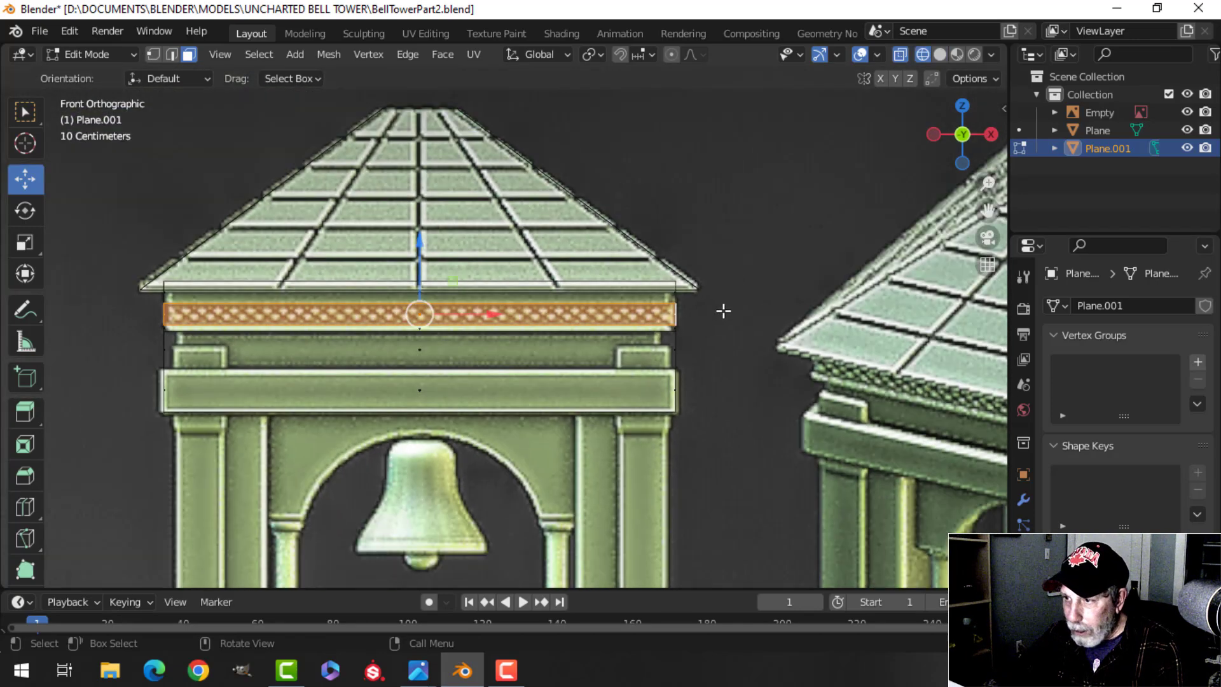
pyautogui.scroll(2, 738, 307)
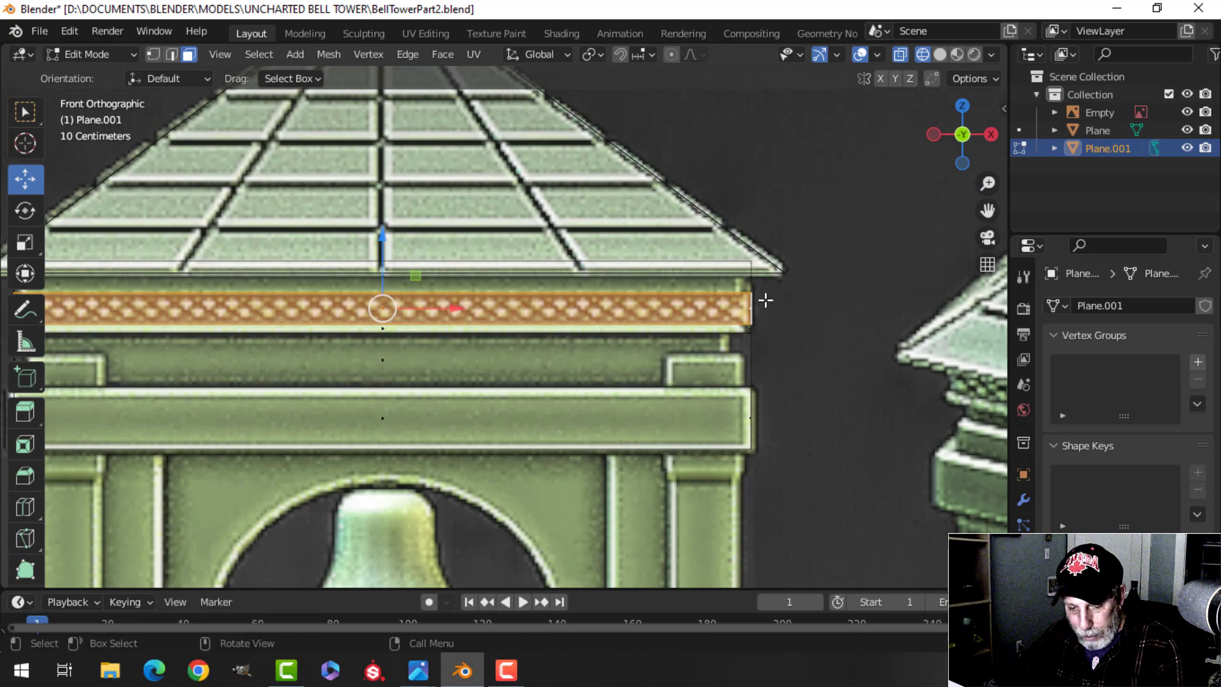
pyautogui.press('e')
pyautogui.hotkey('alt', 's')
pyautogui.press('shift')
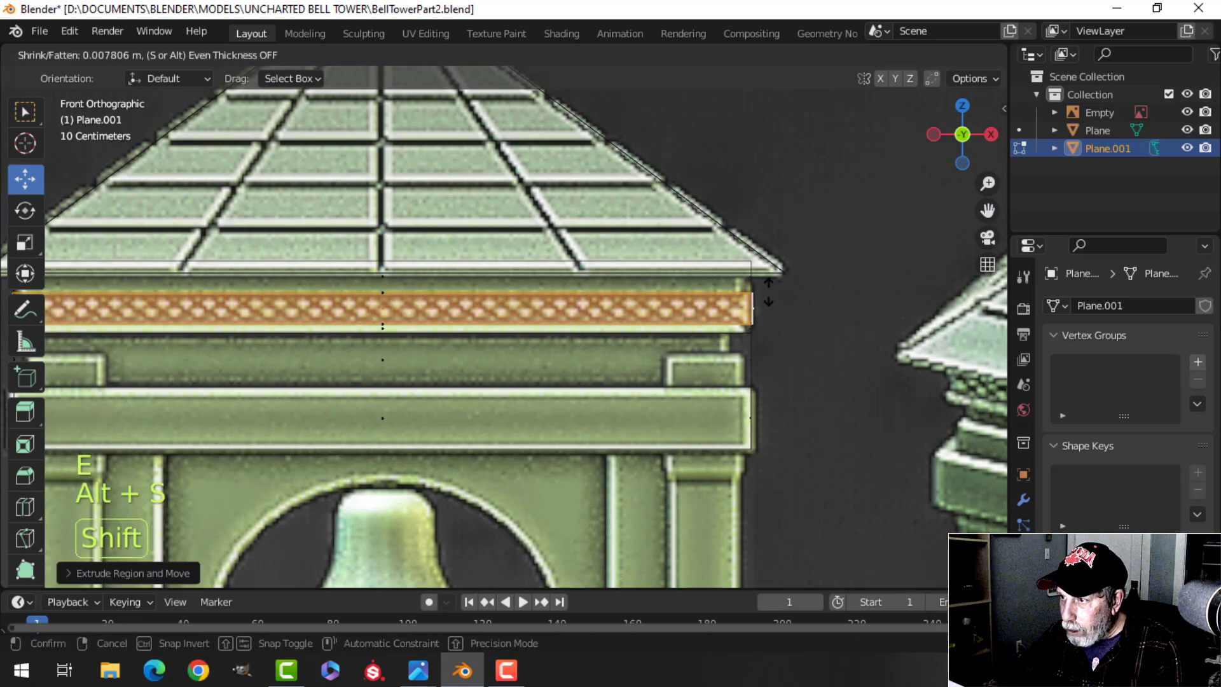
pyautogui.click(773, 345)
# - Finish the lattice band's slight inward recess, return to solid shading and clear the selection
pyautogui.press('z')
pyautogui.click(849, 344)
pyautogui.moveTo(829, 311)
pyautogui.mouseDown(button='middle')
pyautogui.moveTo(543, 352)
pyautogui.moveTo(588, 312)
pyautogui.moveTo(597, 347)
pyautogui.mouseUp(button='middle')
pyautogui.hotkey('alt', 'a')
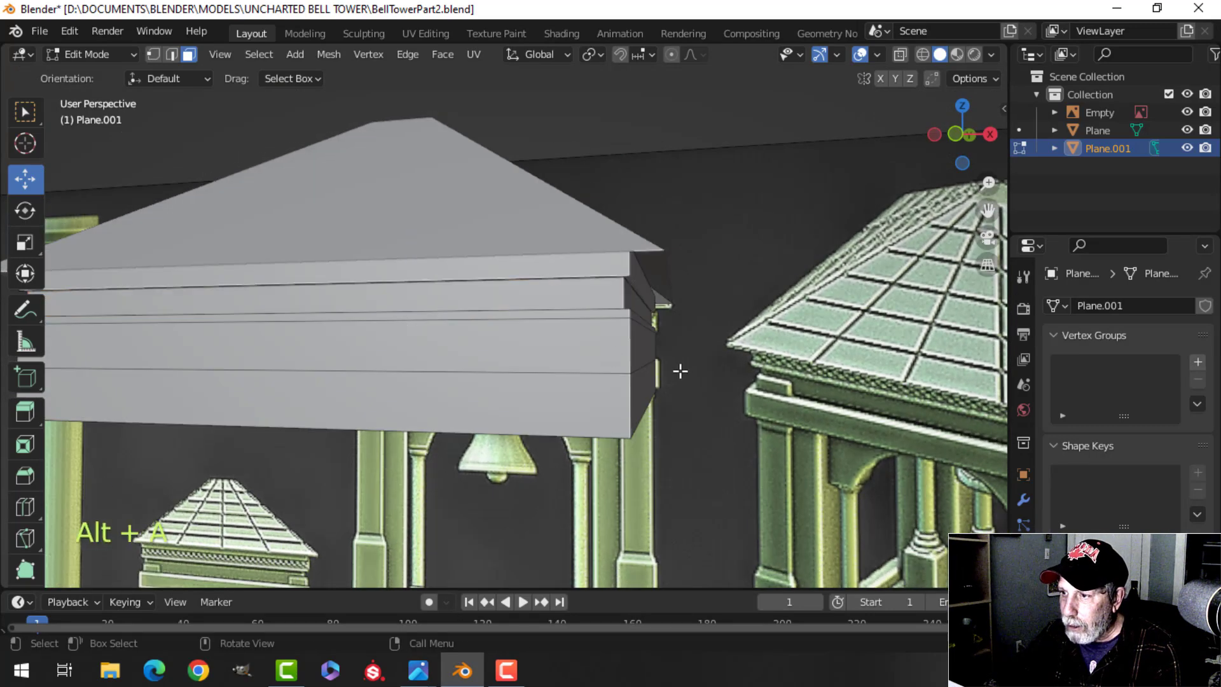
pyautogui.moveTo(678, 372); pyautogui.dragTo(679, 350, button='middle')
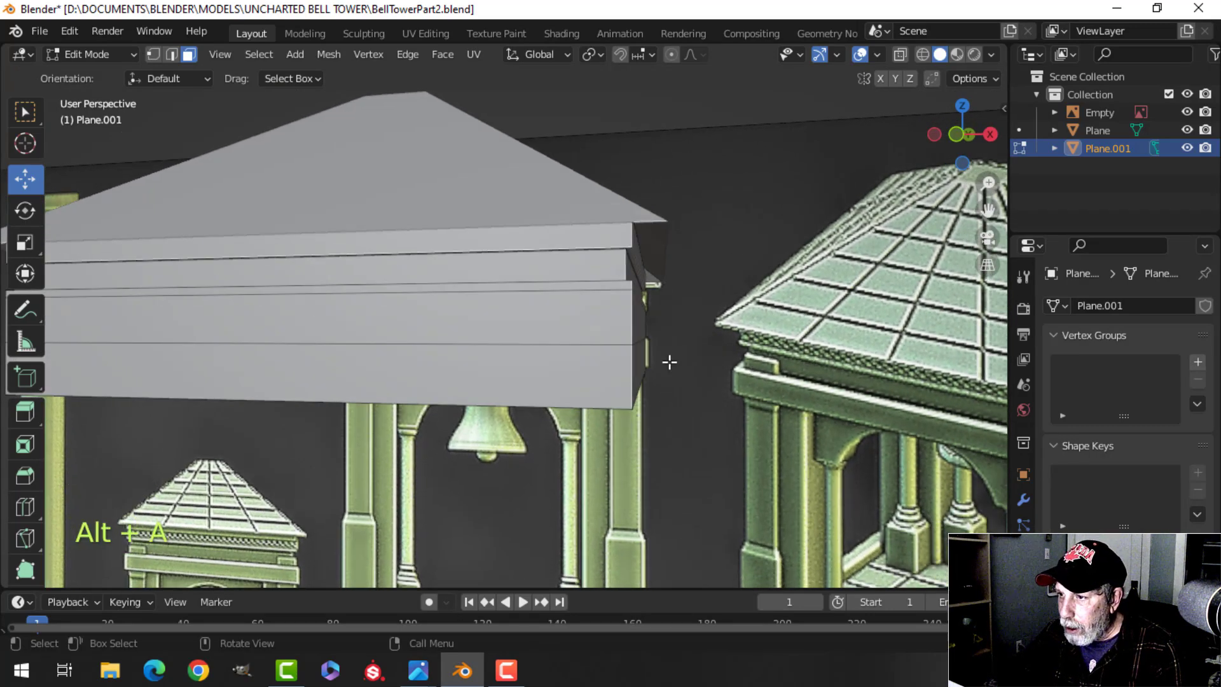
# - Select the ring of faces between the thin moulding and the wide beam, extrude it, and recess it to the reference with Shrink/Fatten
pyautogui.click(631, 322)
pyautogui.moveTo(651, 327); pyautogui.dragTo(677, 343, button='middle')
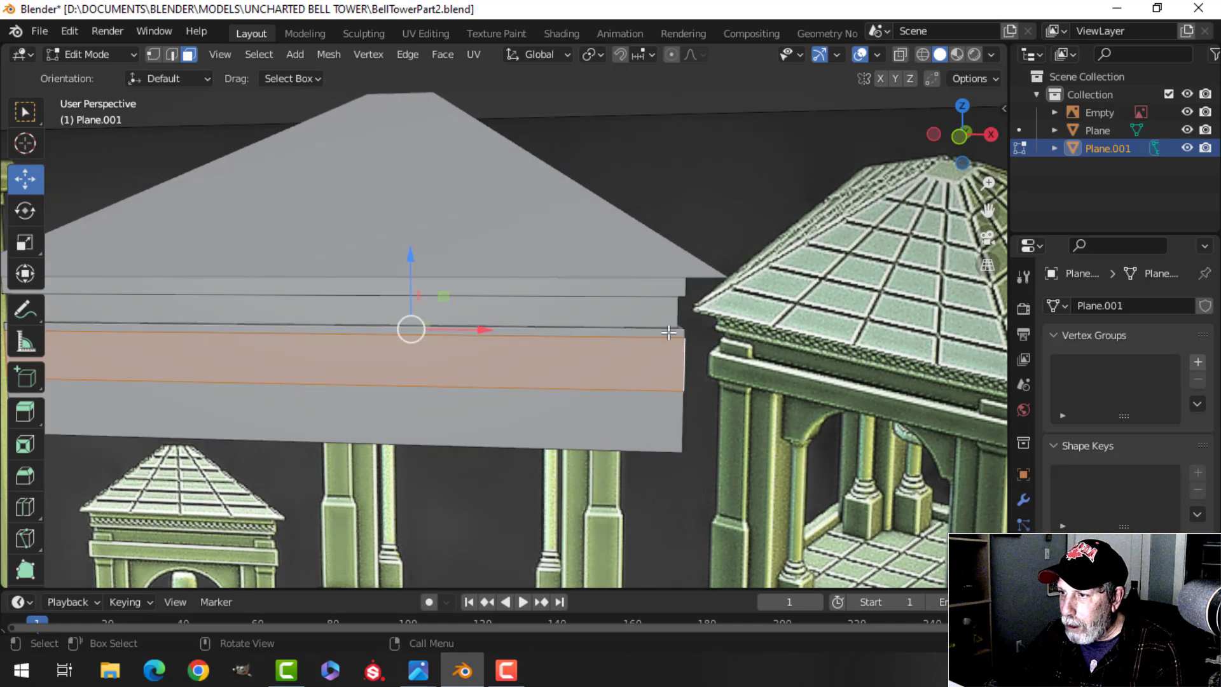
pyautogui.press('KP_1')
pyautogui.press('z')
pyautogui.click(643, 342)
pyautogui.scroll(4, 712, 331)
pyautogui.scroll(1, 699, 335)
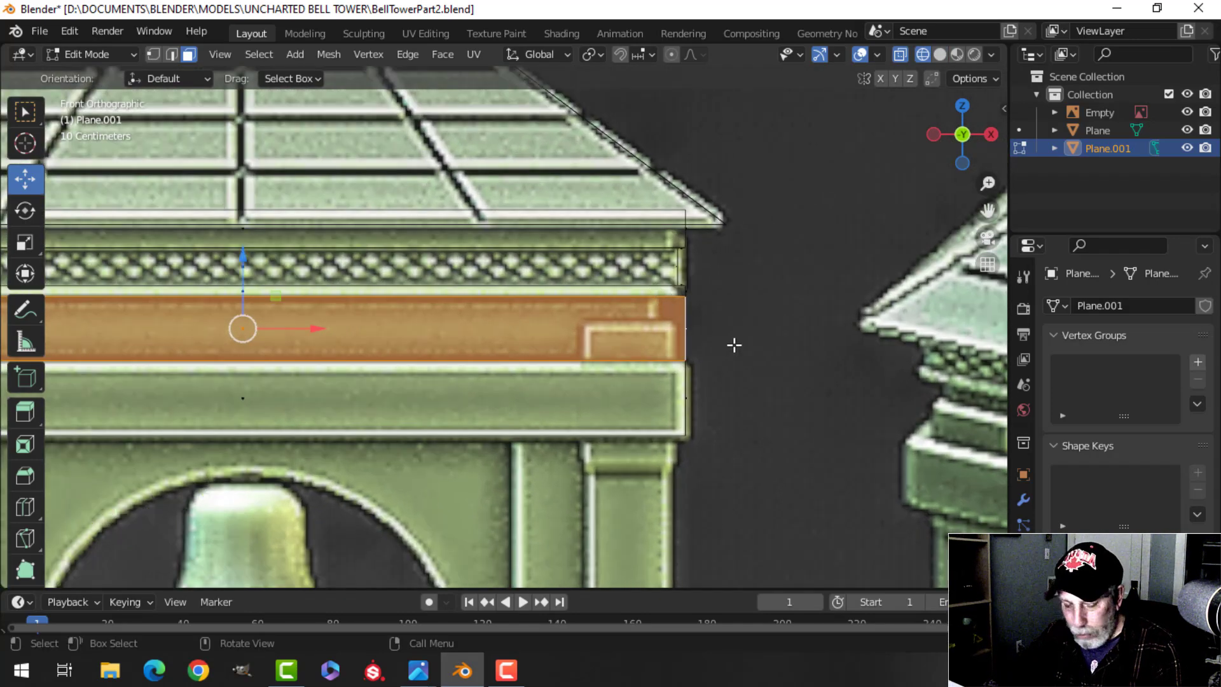
pyautogui.press('e')
pyautogui.rightClick(734, 345)
pyautogui.hotkey('alt', 's')
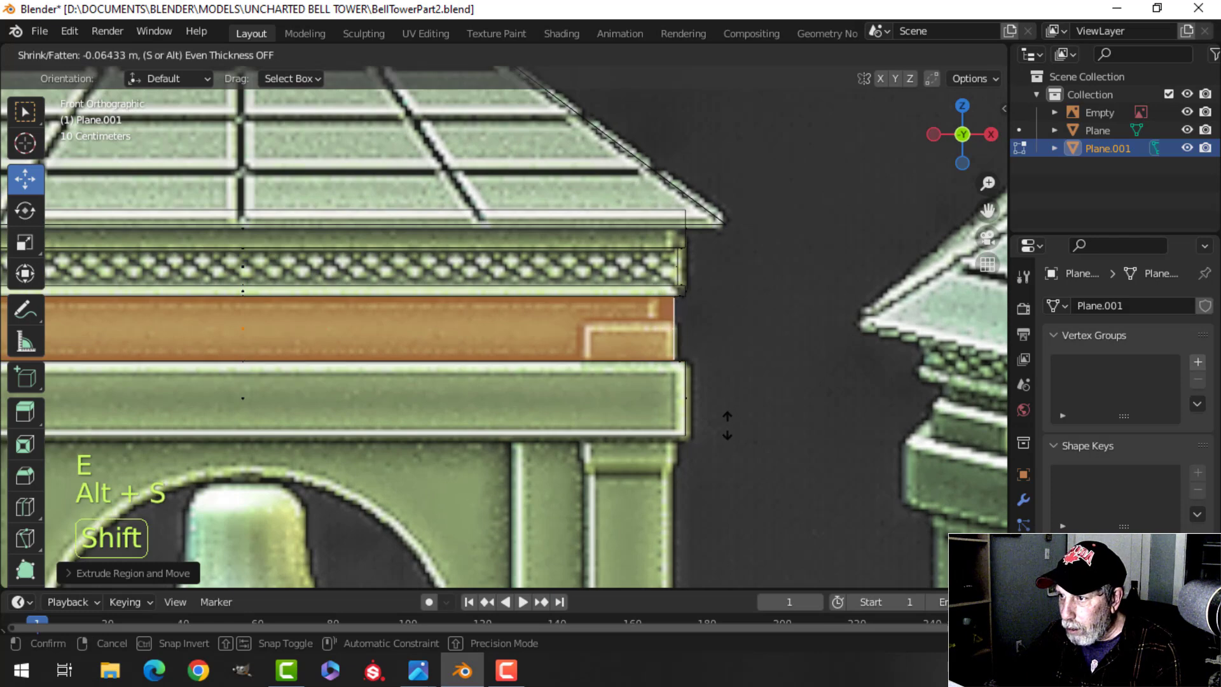
pyautogui.click(736, 522)
pyautogui.press('z')
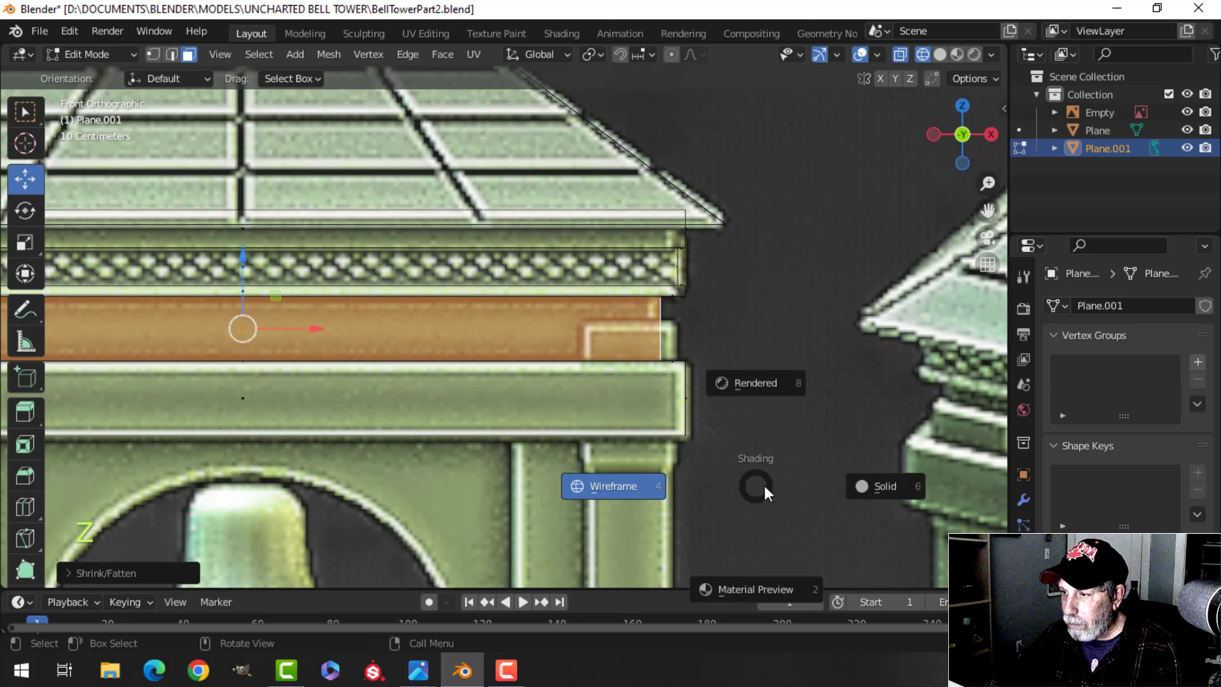
pyautogui.click(790, 483)
# - Select the wide beam's ring of faces and scale it slightly outward with Z locked to match the reference
pyautogui.scroll(-3, 746, 462)
pyautogui.moveTo(662, 400); pyautogui.dragTo(559, 408, button='middle')
pyautogui.hotkey('alt', 'a')
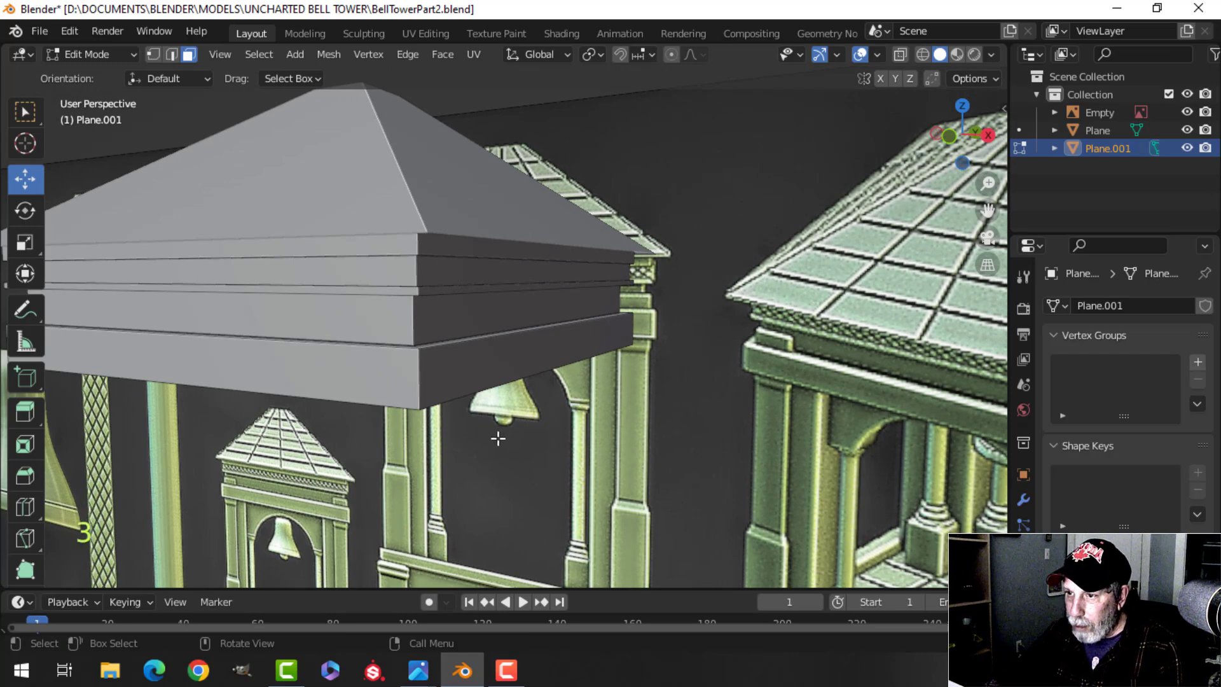
pyautogui.keyDown('alt'); pyautogui.click(422, 376); pyautogui.keyUp('alt')
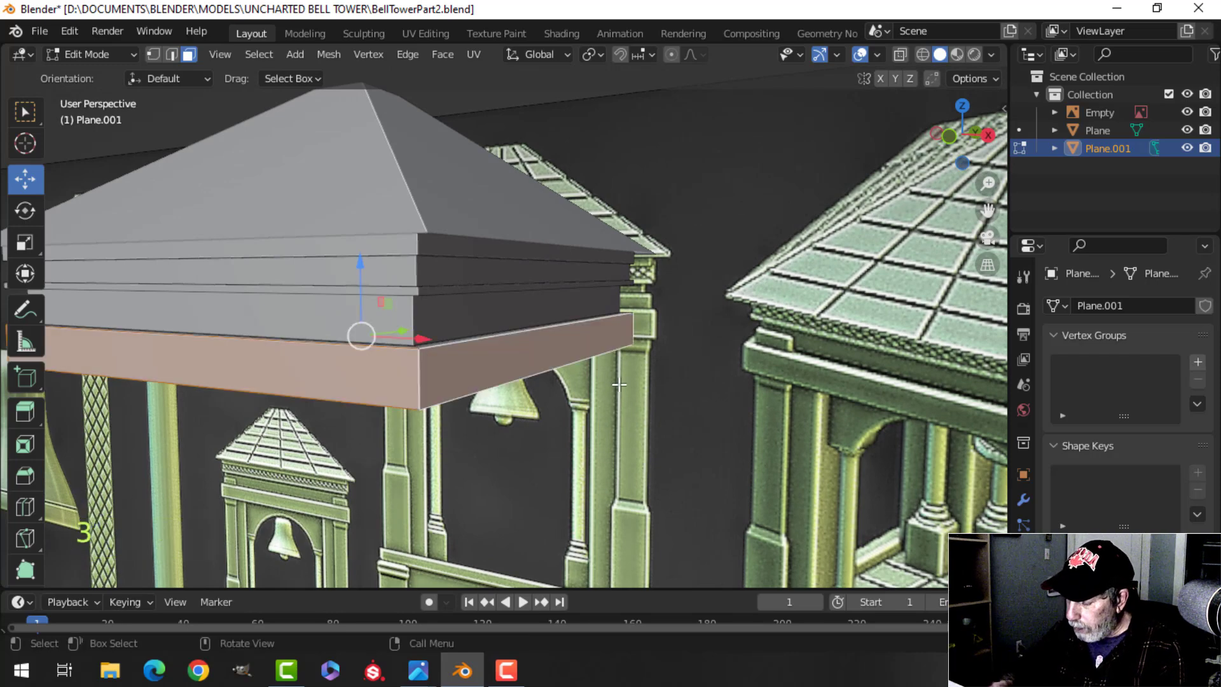
pyautogui.press('KP_1')
pyautogui.scroll(3, 620, 384)
pyautogui.press('z')
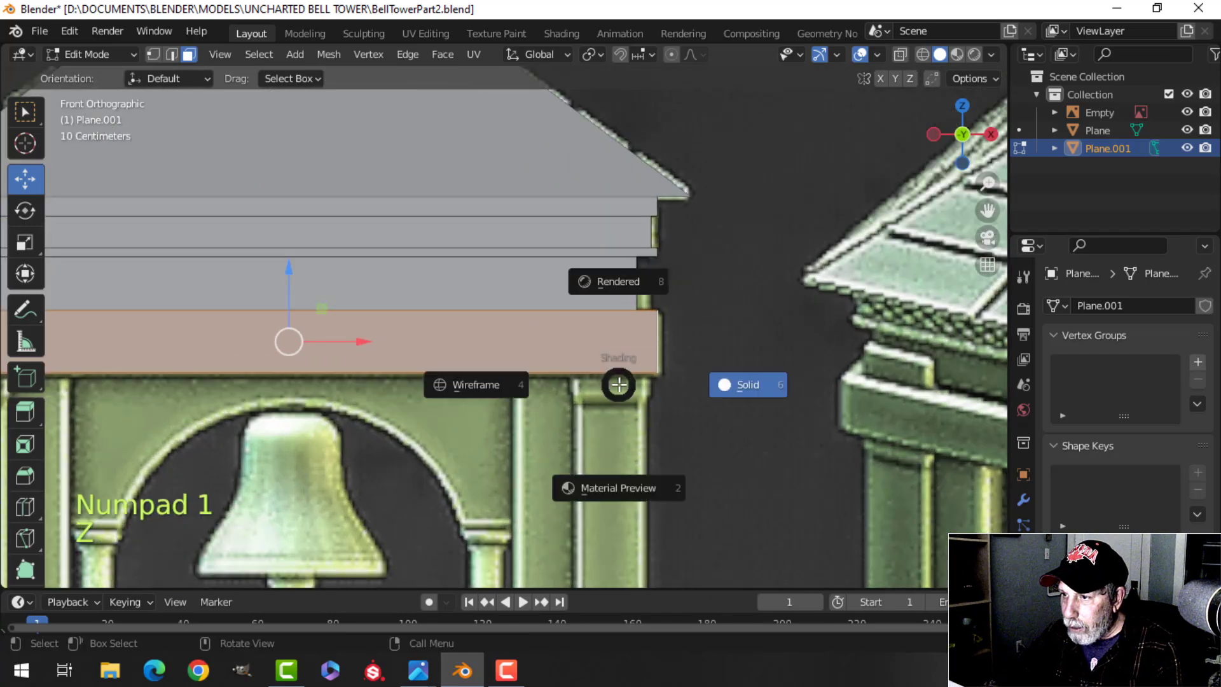
pyautogui.click(455, 386)
pyautogui.scroll(3, 740, 363)
pyautogui.keyDown('shift'); pyautogui.moveTo(793, 353); pyautogui.dragTo(750, 355, button='middle'); pyautogui.keyUp('shift')
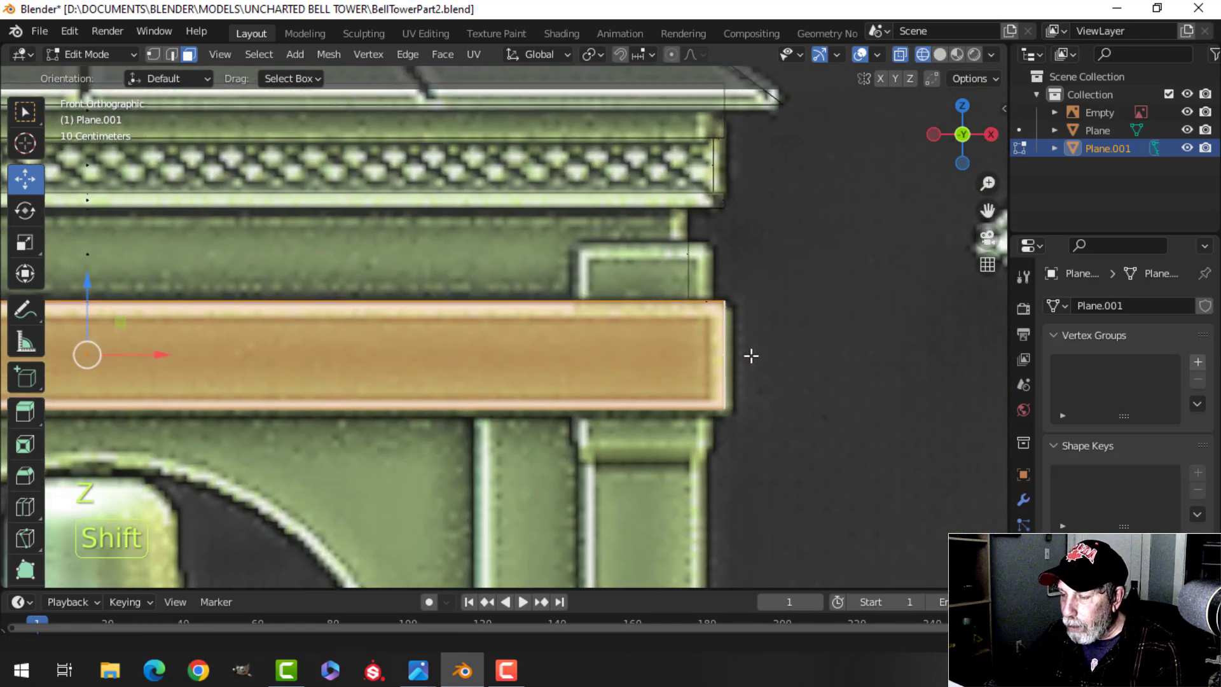
pyautogui.scroll(-2, 752, 354)
pyautogui.press('s')
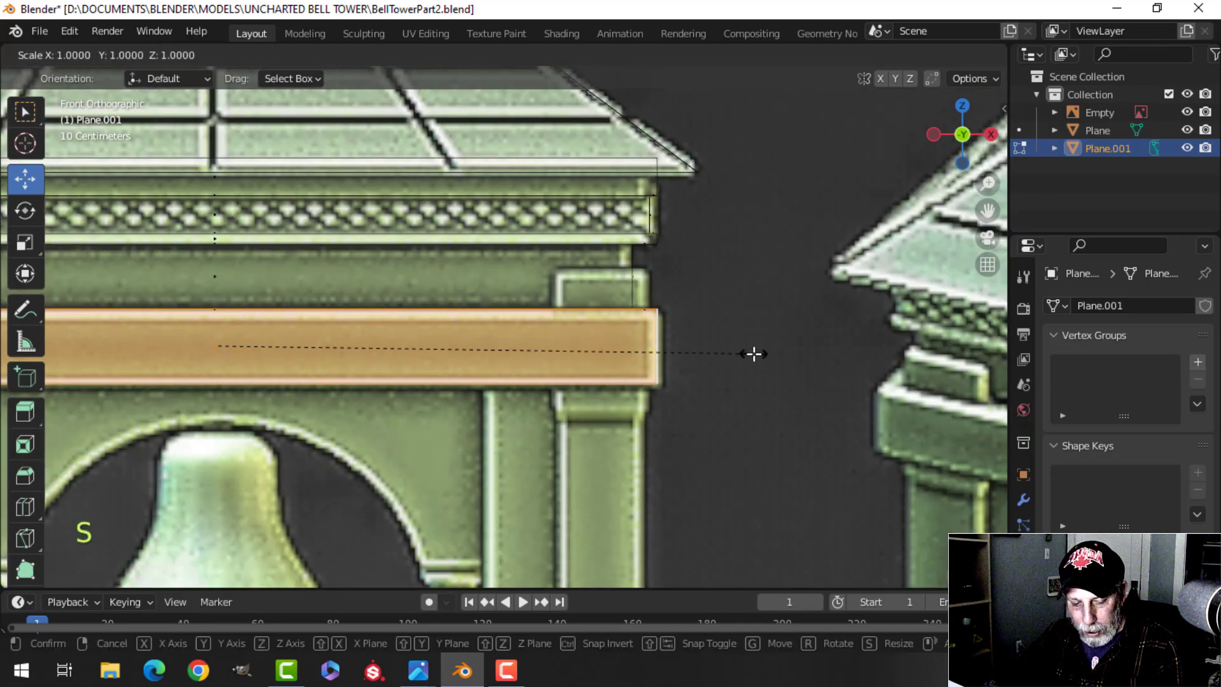
pyautogui.hotkey('shift', 'z')
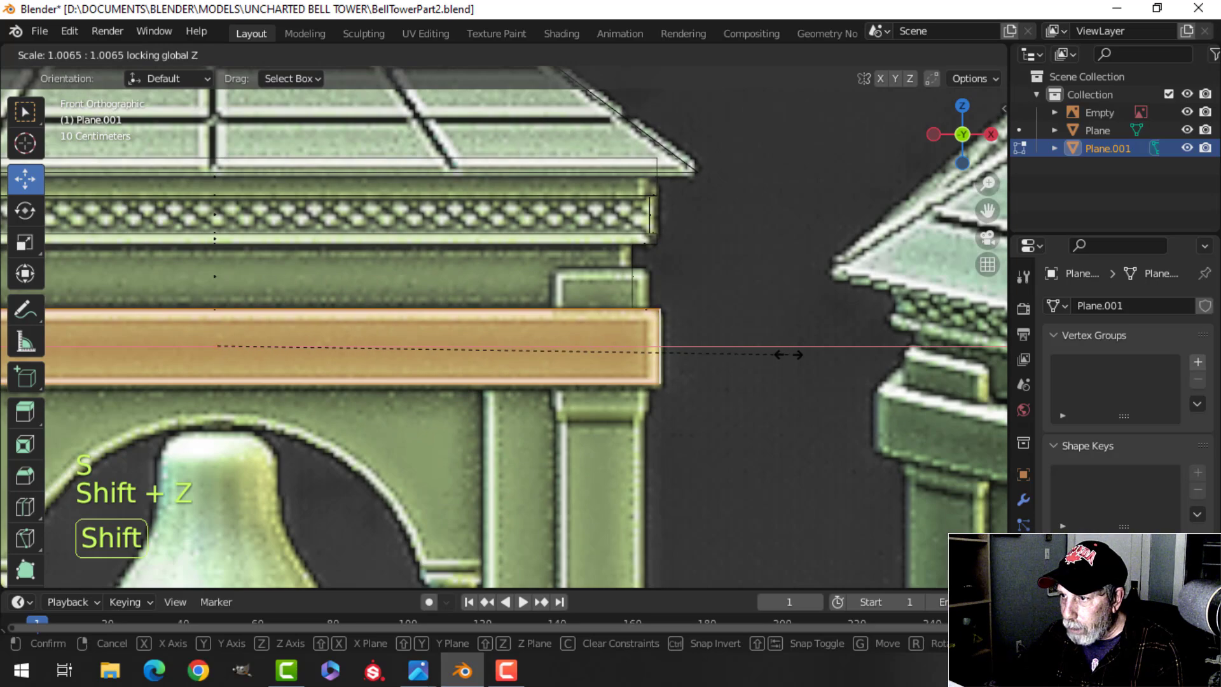
pyautogui.click(802, 355)
# - Select the open edge loop at the trim block's underside and fill it with a face
pyautogui.press('z')
pyautogui.click(803, 357)
pyautogui.moveTo(803, 357)
pyautogui.mouseDown(button='middle')
pyautogui.moveTo(610, 341)
pyautogui.moveTo(581, 270)
pyautogui.moveTo(592, 311)
pyautogui.moveTo(592, 278)
pyautogui.mouseUp(button='middle')
pyautogui.hotkey('alt', 'a')
pyautogui.press('2')
pyautogui.keyDown('alt'); pyautogui.click(488, 218); pyautogui.keyUp('alt')
pyautogui.moveTo(553, 242); pyautogui.dragTo(498, 313, button='middle')
pyautogui.press('f')
pyautogui.hotkey('alt', 'a')
# - Bevel the edge loops above the lattice band, along the thin moulding and at the beam's top about 0.014 m with two segments
pyautogui.scroll(3, 560, 286)
pyautogui.scroll(1, 498, 301)
pyautogui.moveTo(499, 313)
pyautogui.keyDown('shift'); pyautogui.mouseDown(button='middle')
pyautogui.moveTo(499, 327)
pyautogui.moveTo(502, 301)
pyautogui.mouseUp(button='middle'); pyautogui.keyUp('shift')
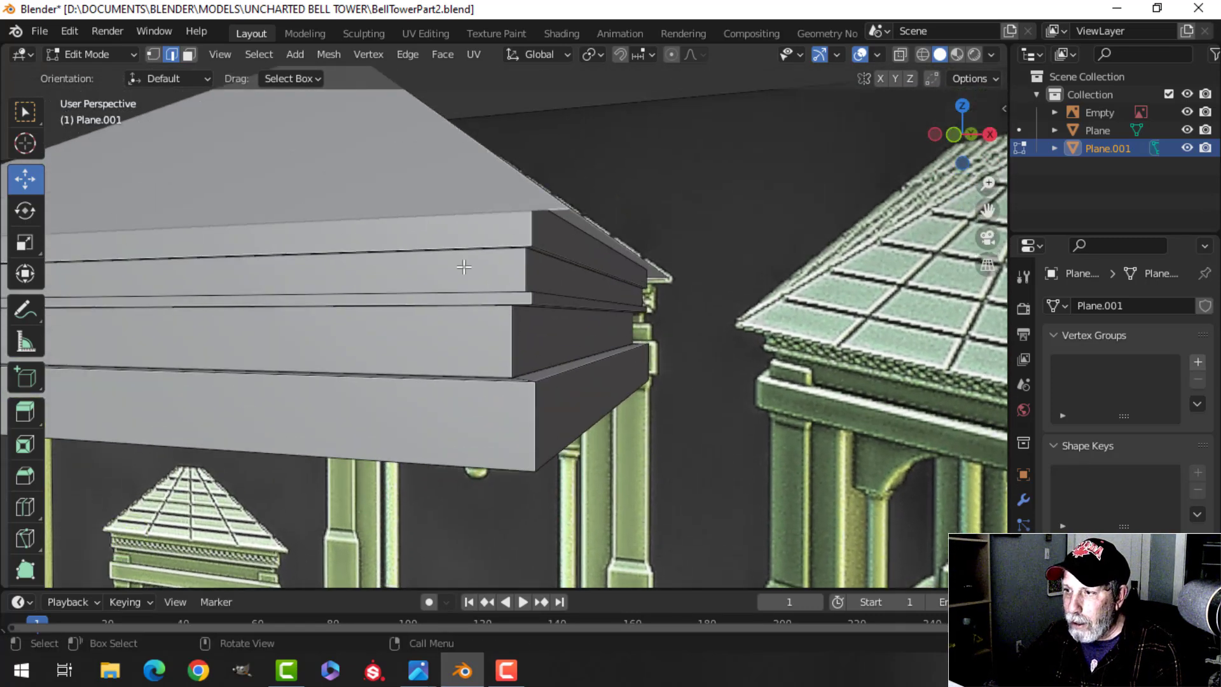
pyautogui.scroll(-3, 585, 314)
pyautogui.keyDown('shift'); pyautogui.moveTo(585, 313); pyautogui.dragTo(596, 354, button='middle'); pyautogui.keyUp('shift')
pyautogui.scroll(4, 597, 341)
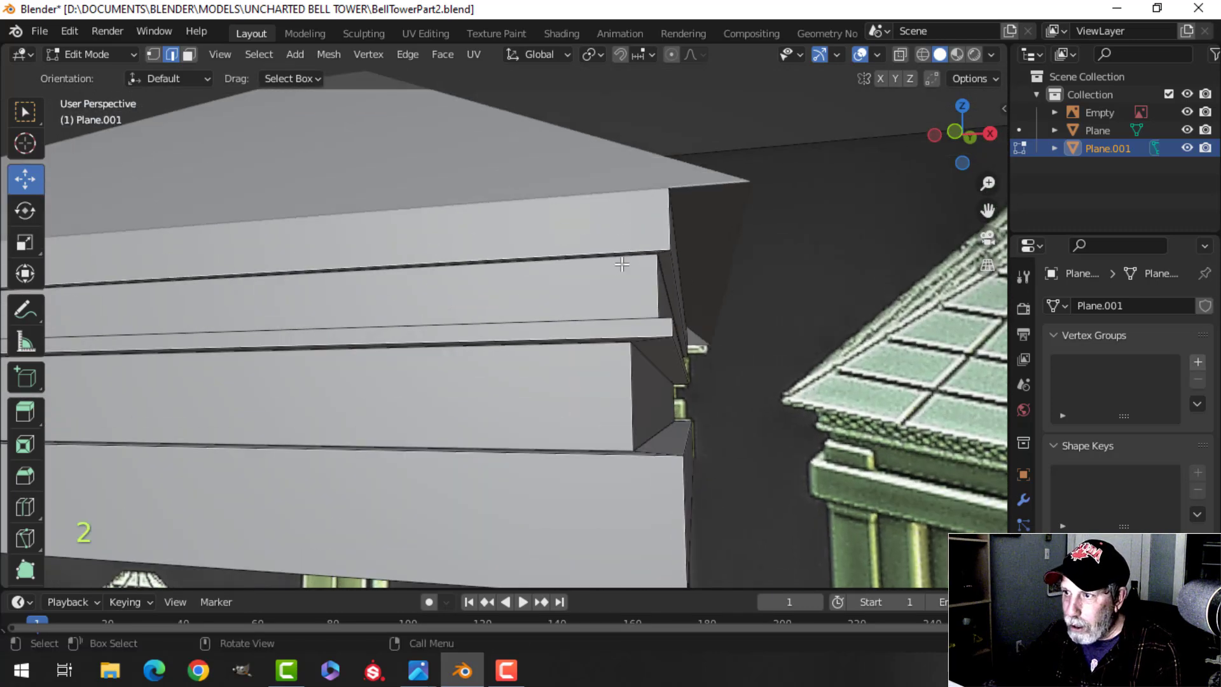
pyautogui.keyDown('alt'); pyautogui.click(622, 244); pyautogui.keyUp('alt')
pyautogui.moveTo(711, 291); pyautogui.dragTo(483, 371, button='middle')
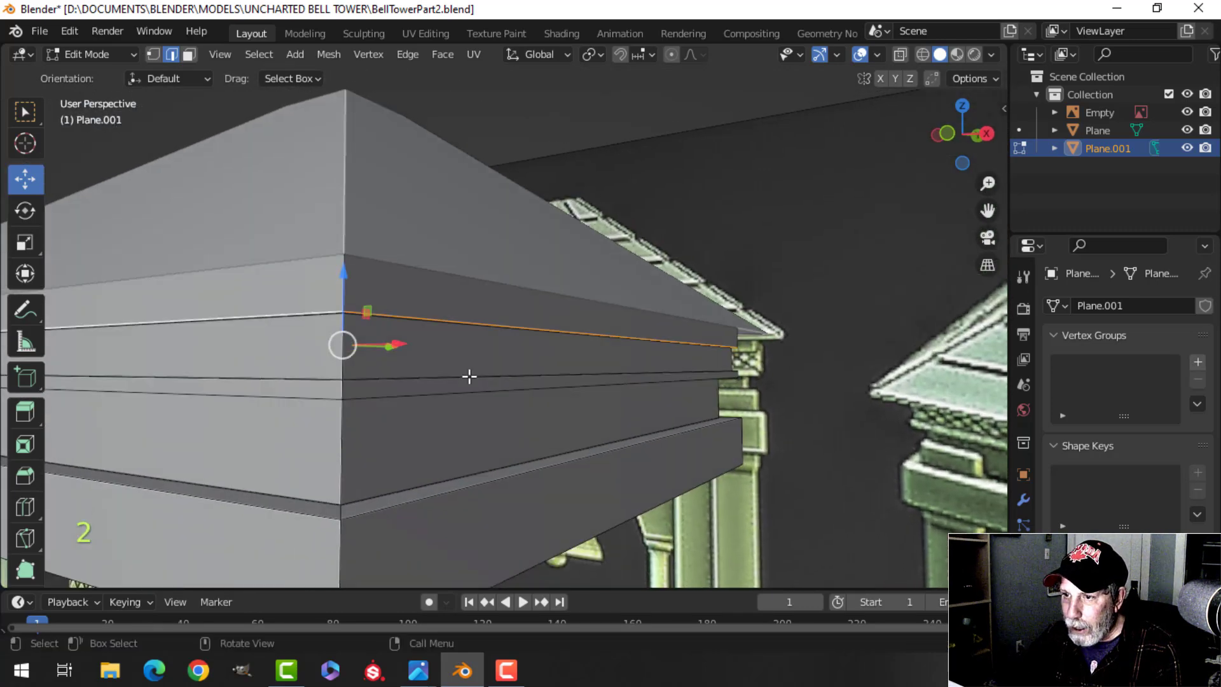
pyautogui.keyDown('alt'); pyautogui.keyDown('shift'); pyautogui.click(395, 379); pyautogui.keyUp('shift'); pyautogui.keyUp('alt')
pyautogui.moveTo(395, 376); pyautogui.dragTo(405, 161, button='middle')
pyautogui.keyDown('alt'); pyautogui.keyDown('shift'); pyautogui.click(376, 217); pyautogui.keyUp('shift'); pyautogui.keyUp('alt')
pyautogui.keyDown('alt'); pyautogui.keyDown('shift'); pyautogui.click(415, 337); pyautogui.keyUp('shift'); pyautogui.keyUp('alt')
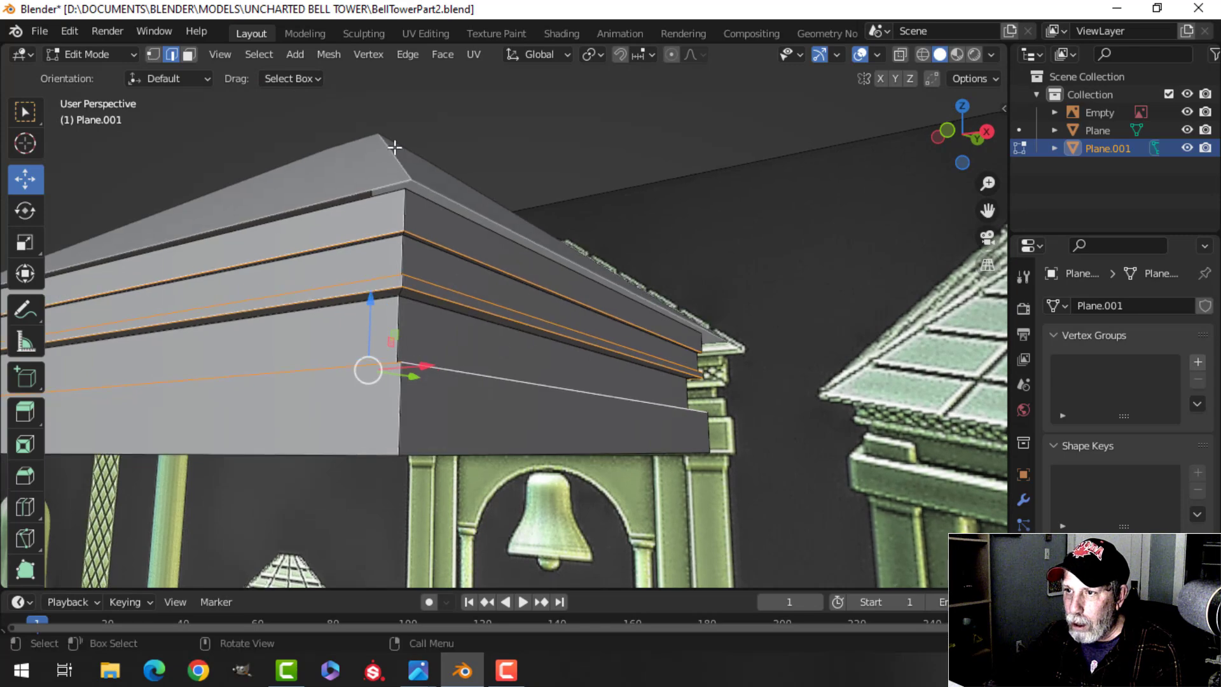
pyautogui.scroll(-1, 551, 310)
pyautogui.keyDown('shift'); pyautogui.moveTo(552, 317); pyautogui.dragTo(507, 351, button='middle'); pyautogui.keyUp('shift')
pyautogui.scroll(2, 507, 351)
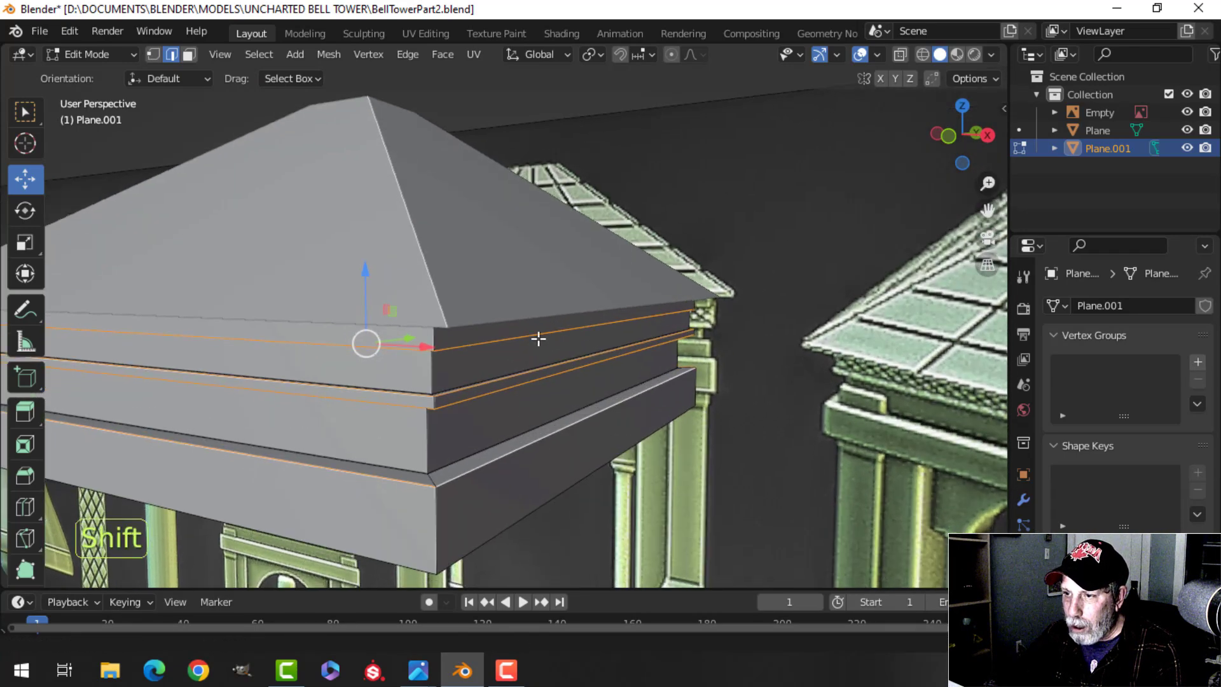
pyautogui.hotkey('ctrl', 'b')
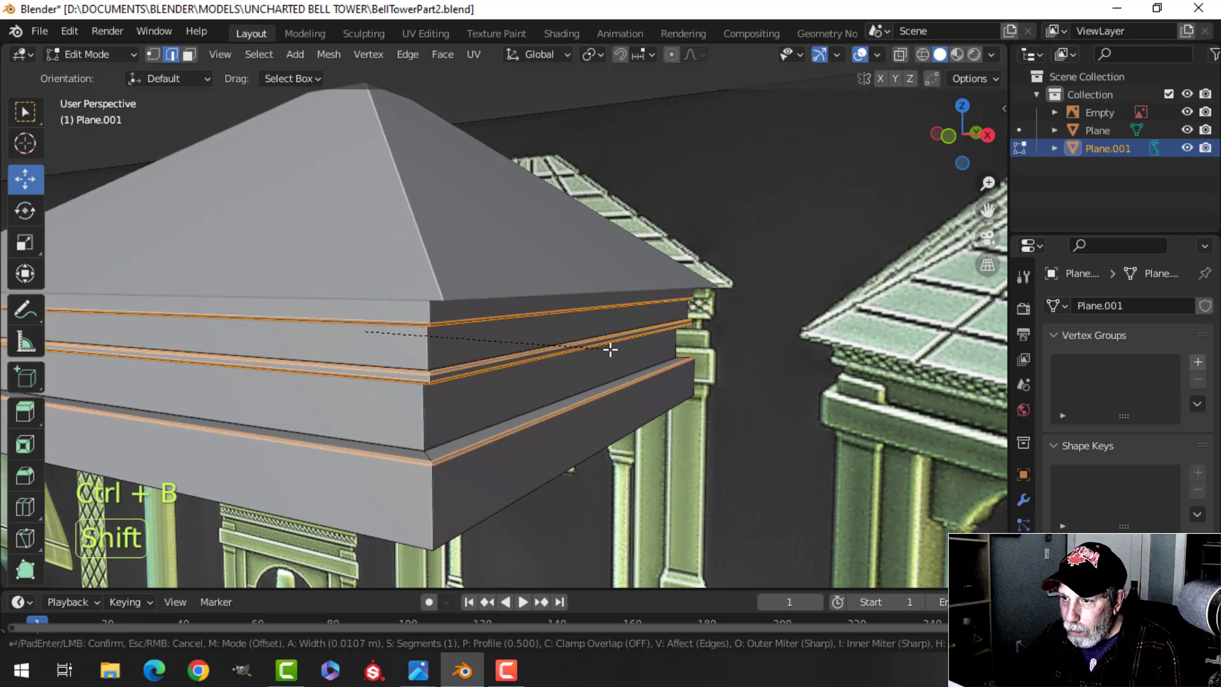
pyautogui.scroll(1, 609, 350)
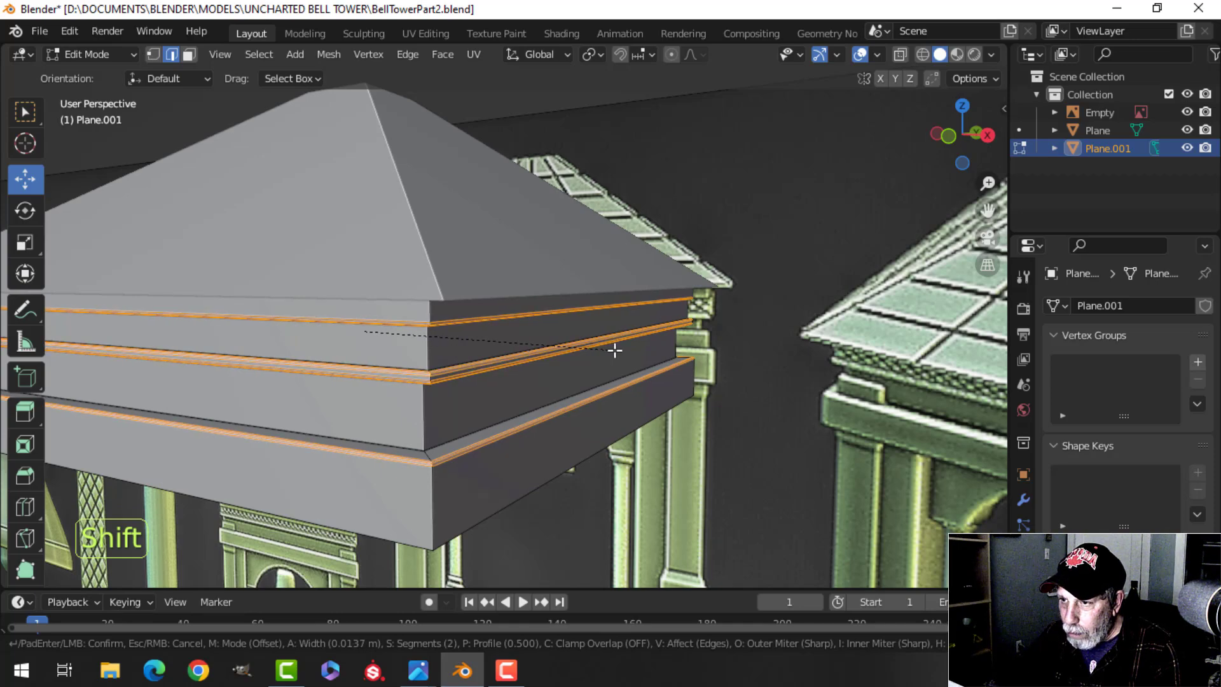
pyautogui.click(614, 350)
pyautogui.moveTo(615, 349); pyautogui.dragTo(536, 332, button='middle')
pyautogui.scroll(-1, 538, 303)
pyautogui.keyDown('shift'); pyautogui.moveTo(536, 340); pyautogui.dragTo(520, 312, button='middle'); pyautogui.keyUp('shift')
pyautogui.hotkey('alt', 'a')
pyautogui.keyDown('alt'); pyautogui.keyDown('shift'); pyautogui.click(447, 319); pyautogui.keyUp('shift'); pyautogui.keyUp('alt')
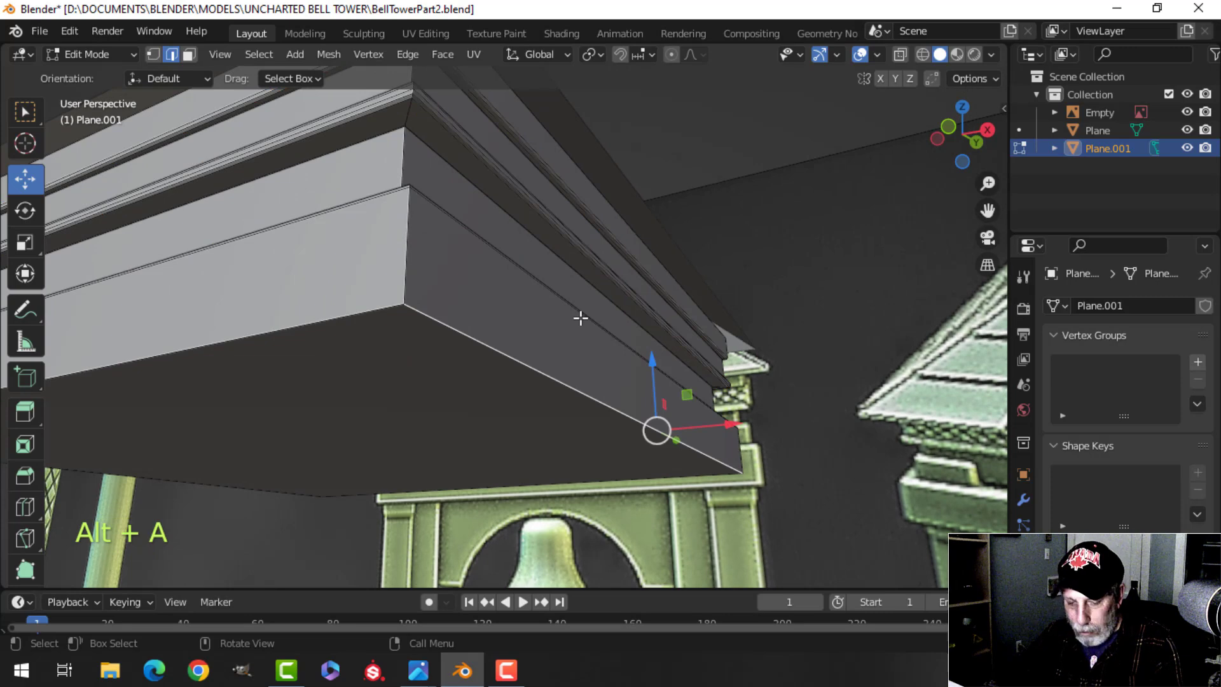
pyautogui.hotkey('ctrl', 'b')
pyautogui.press('Escape')
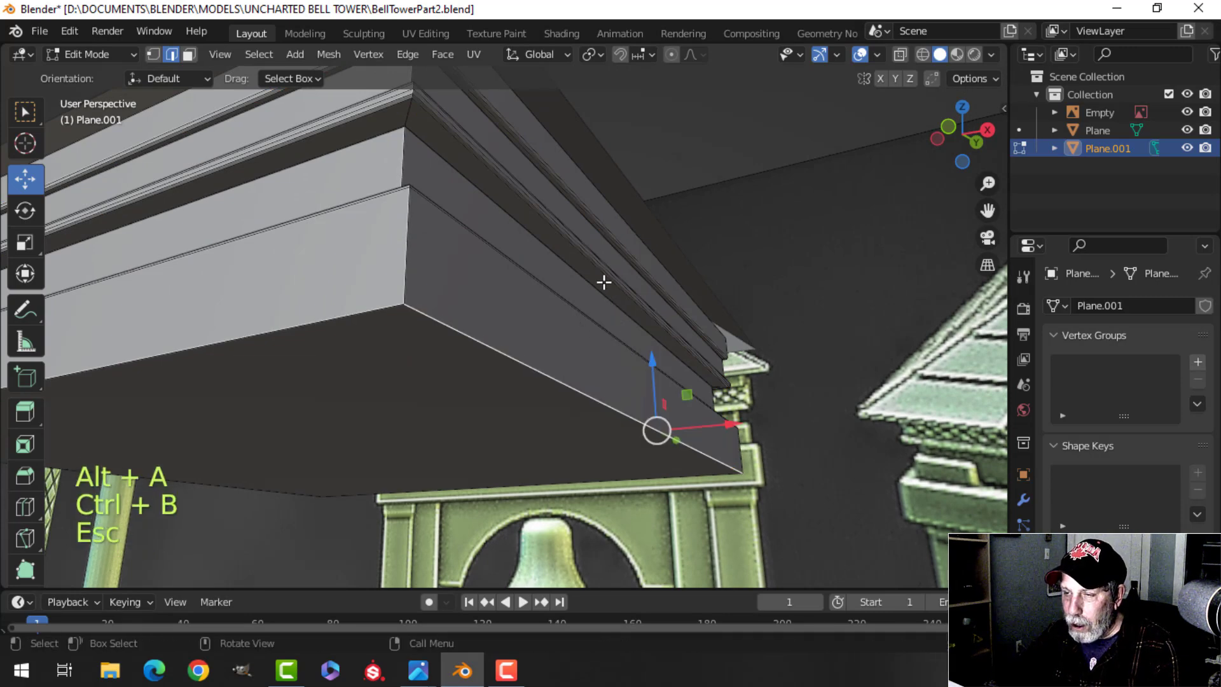
# - Select the block's bottom face, bevel its surrounding edges with two segments, and return to Object Mode
pyautogui.moveTo(496, 330); pyautogui.dragTo(495, 337, button='middle')
pyautogui.hotkey('alt', 'a')
pyautogui.press('3')
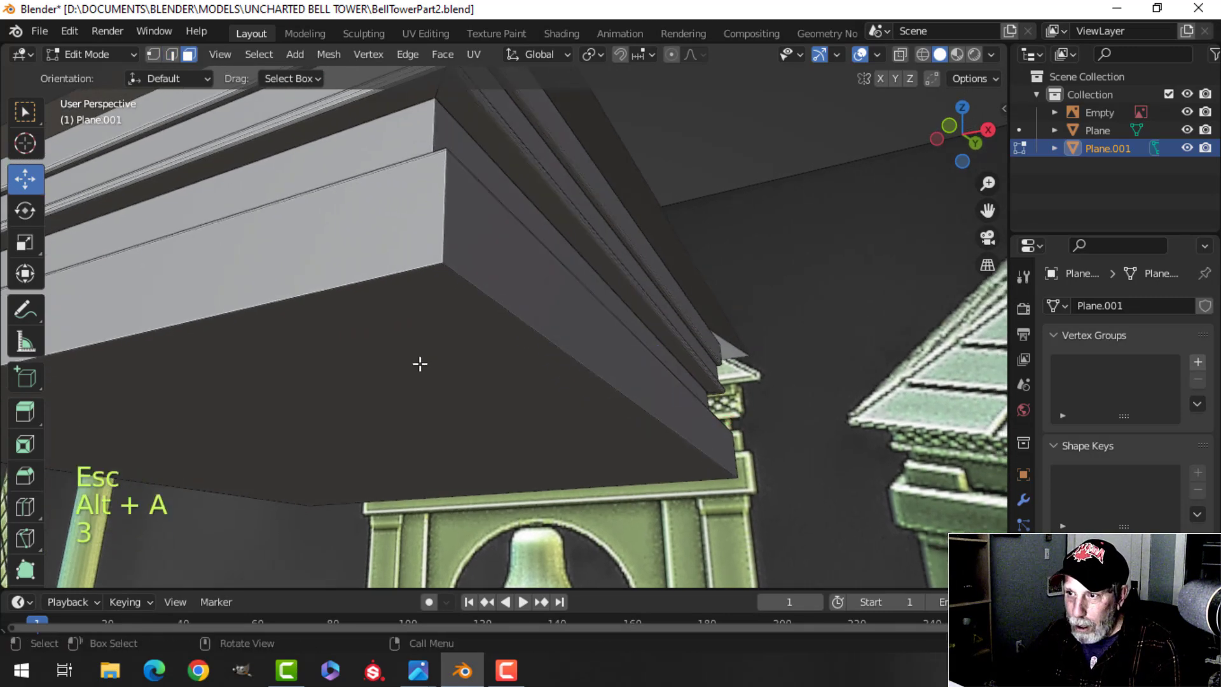
pyautogui.click(420, 363)
pyautogui.hotkey('ctrl', 'b')
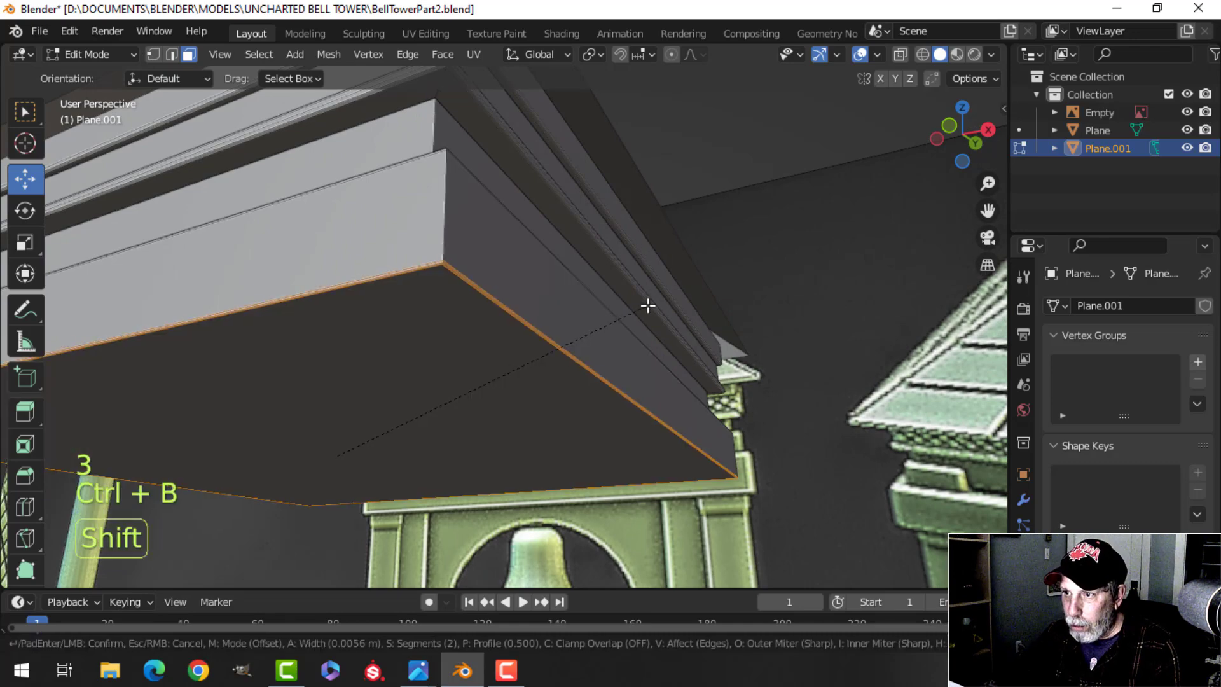
pyautogui.click(667, 282)
pyautogui.moveTo(629, 306); pyautogui.dragTo(549, 405, button='middle')
pyautogui.hotkey('alt', 'a')
pyautogui.press('Tab')
pyautogui.scroll(-3, 652, 381)
pyautogui.hotkey('alt', 'a')
pyautogui.scroll(2, 539, 405)
# - Select the vertical corner edges of the trim block in Edit Mode and bevel them about 0.027 m with two segments
pyautogui.click(632, 376)
pyautogui.scroll(2, 516, 406)
pyautogui.press('Tab')
pyautogui.hotkey('alt', 'a')
pyautogui.press('2')
pyautogui.keyDown('alt'); pyautogui.click(432, 389); pyautogui.keyUp('alt')
pyautogui.moveTo(623, 348); pyautogui.dragTo(605, 447, button='middle')
pyautogui.keyDown('alt'); pyautogui.keyDown('shift'); pyautogui.click(617, 480); pyautogui.keyUp('shift'); pyautogui.keyUp('alt')
pyautogui.moveTo(779, 469); pyautogui.dragTo(754, 448, button='middle')
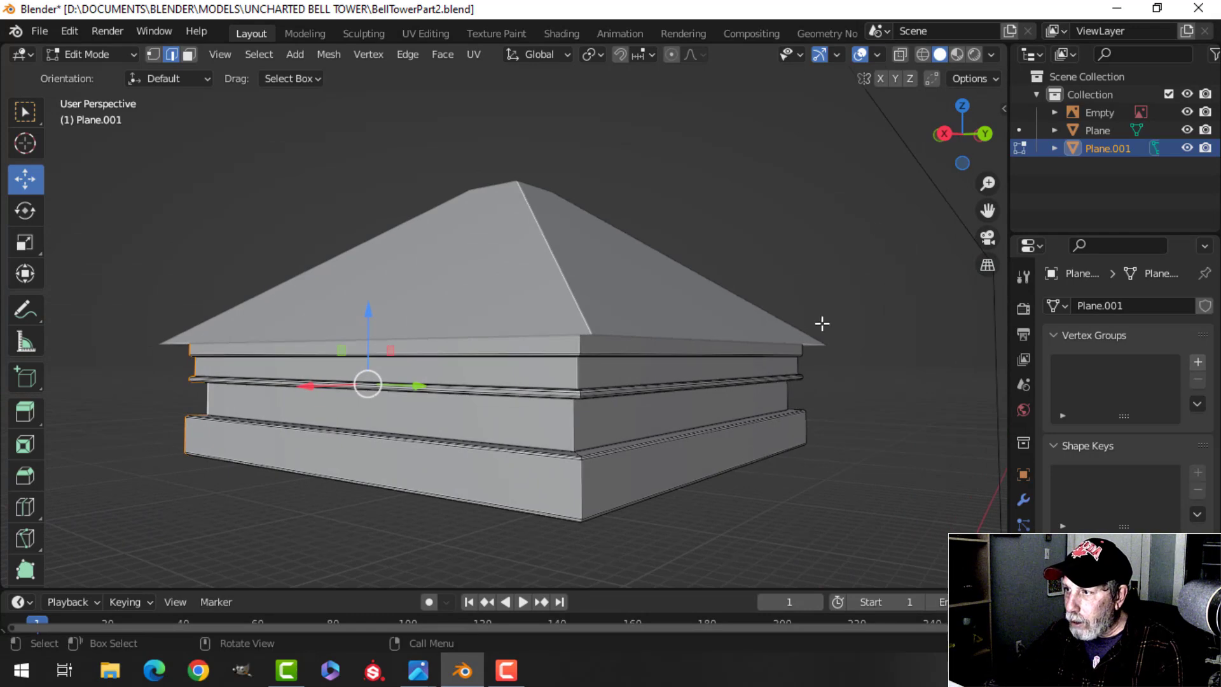
pyautogui.keyDown('alt'); pyautogui.keyDown('shift'); pyautogui.click(579, 418); pyautogui.keyUp('shift'); pyautogui.keyUp('alt')
pyautogui.moveTo(579, 418); pyautogui.dragTo(610, 431, button='middle')
pyautogui.scroll(4, 693, 418)
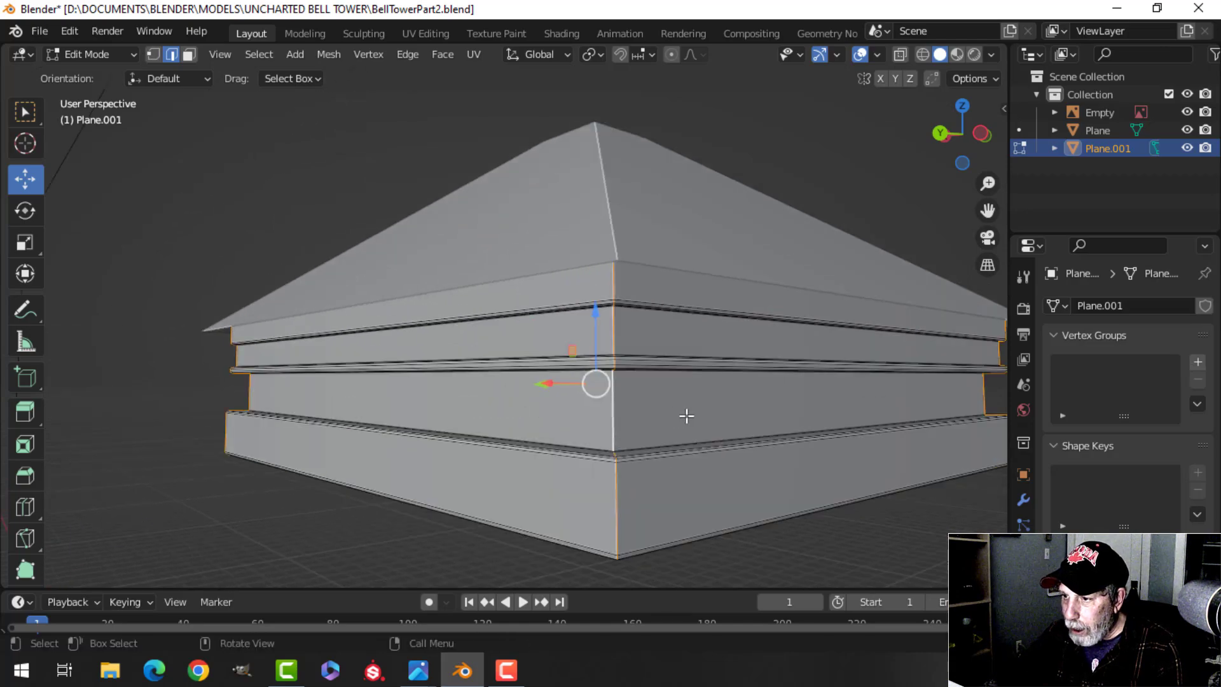
pyautogui.hotkey('ctrl', 'b')
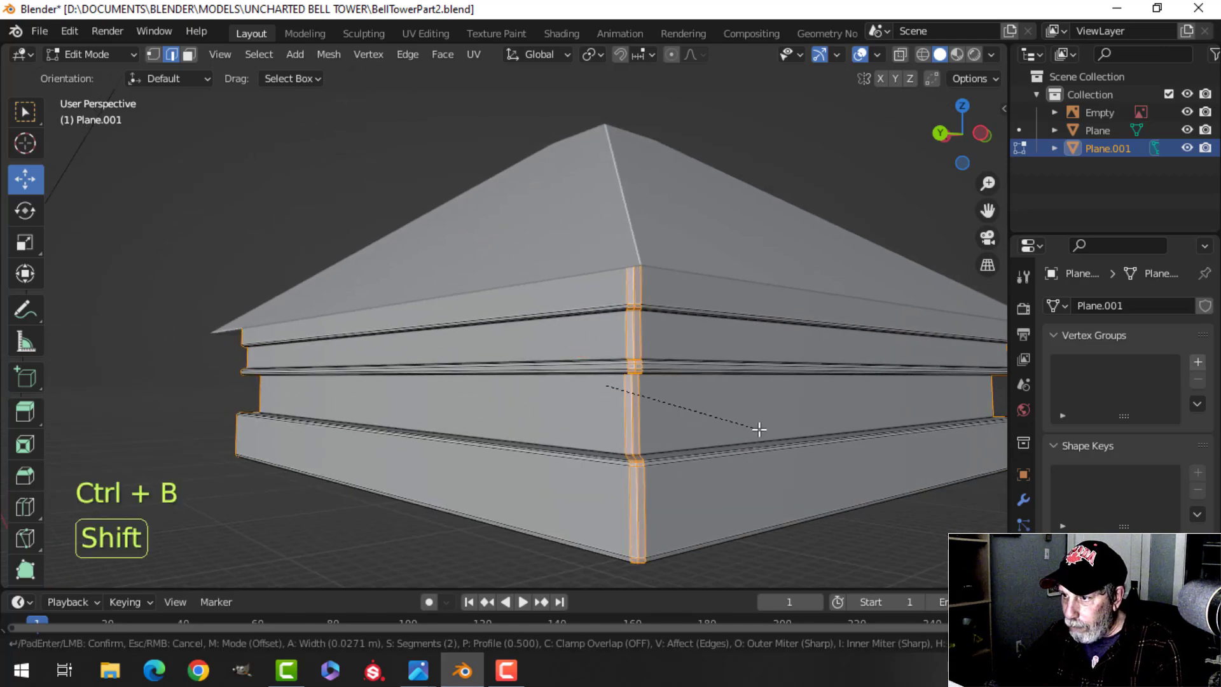
pyautogui.click(755, 428)
# - Return to Object Mode, check the bevelled trim block from several angles, and save the file in front view
pyautogui.press('Tab')
pyautogui.scroll(-5, 741, 427)
pyautogui.hotkey('alt', 'a')
pyautogui.moveTo(627, 418); pyautogui.dragTo(420, 371, button='middle')
pyautogui.scroll(7, 538, 360)
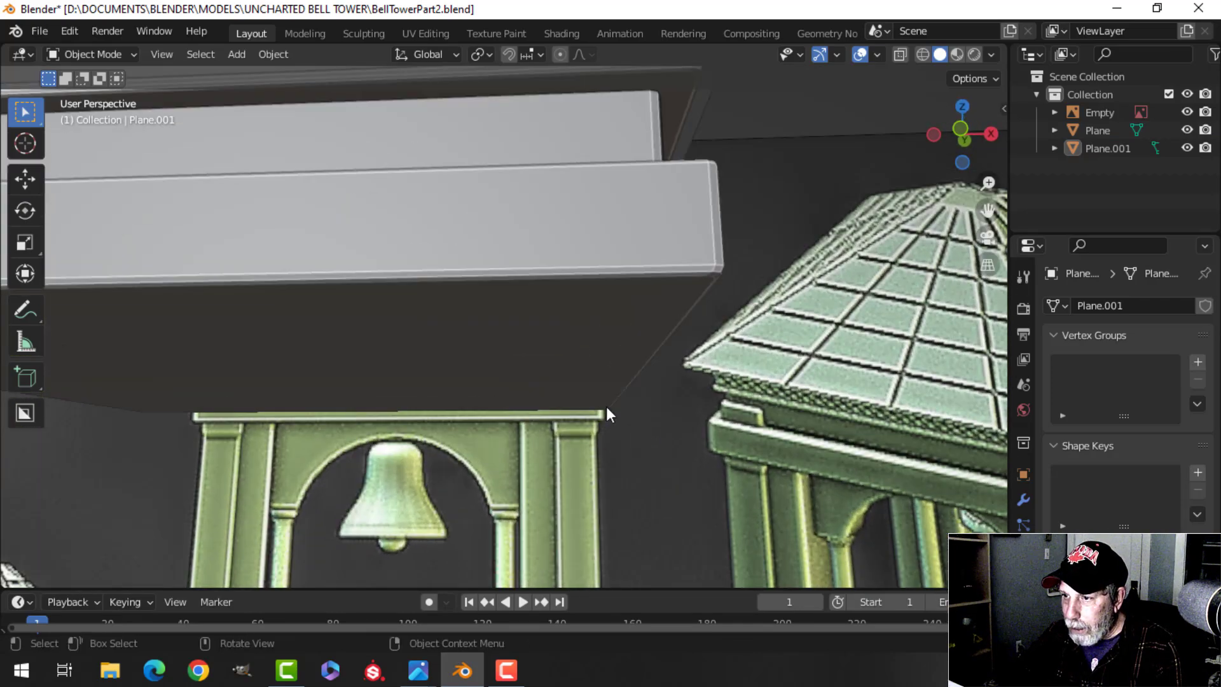
pyautogui.moveTo(606, 408); pyautogui.dragTo(532, 402, button='middle')
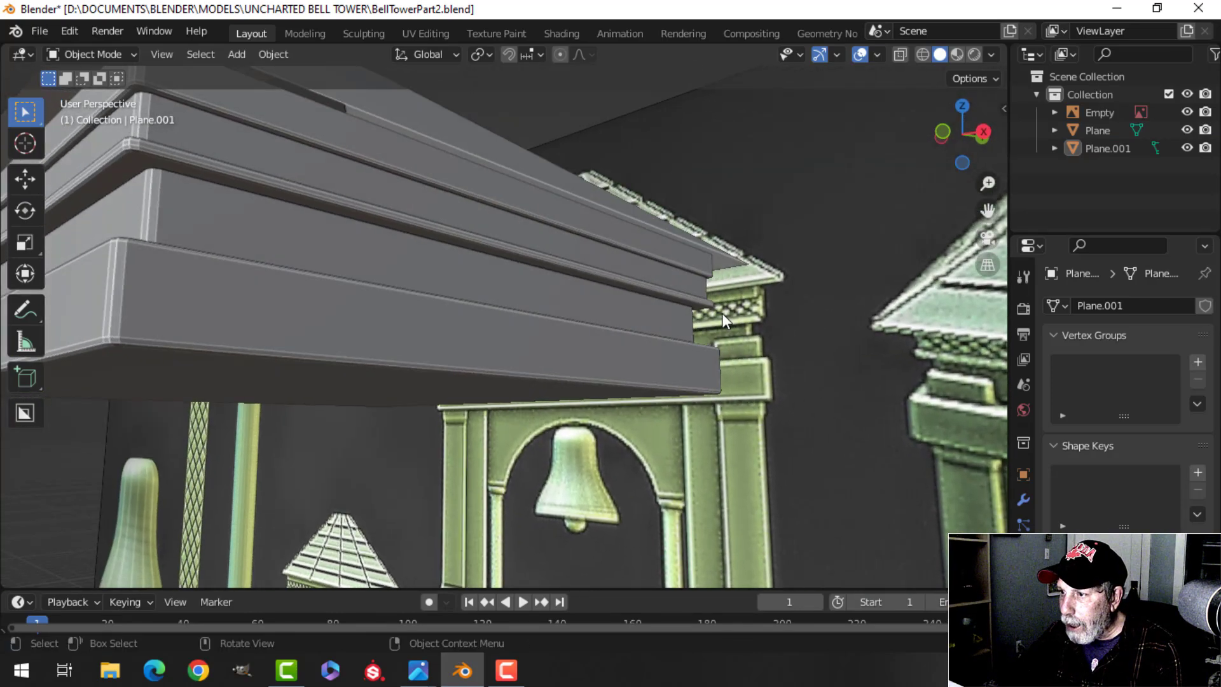
pyautogui.scroll(-4, 745, 311)
pyautogui.moveTo(666, 353); pyautogui.dragTo(773, 376, button='middle')
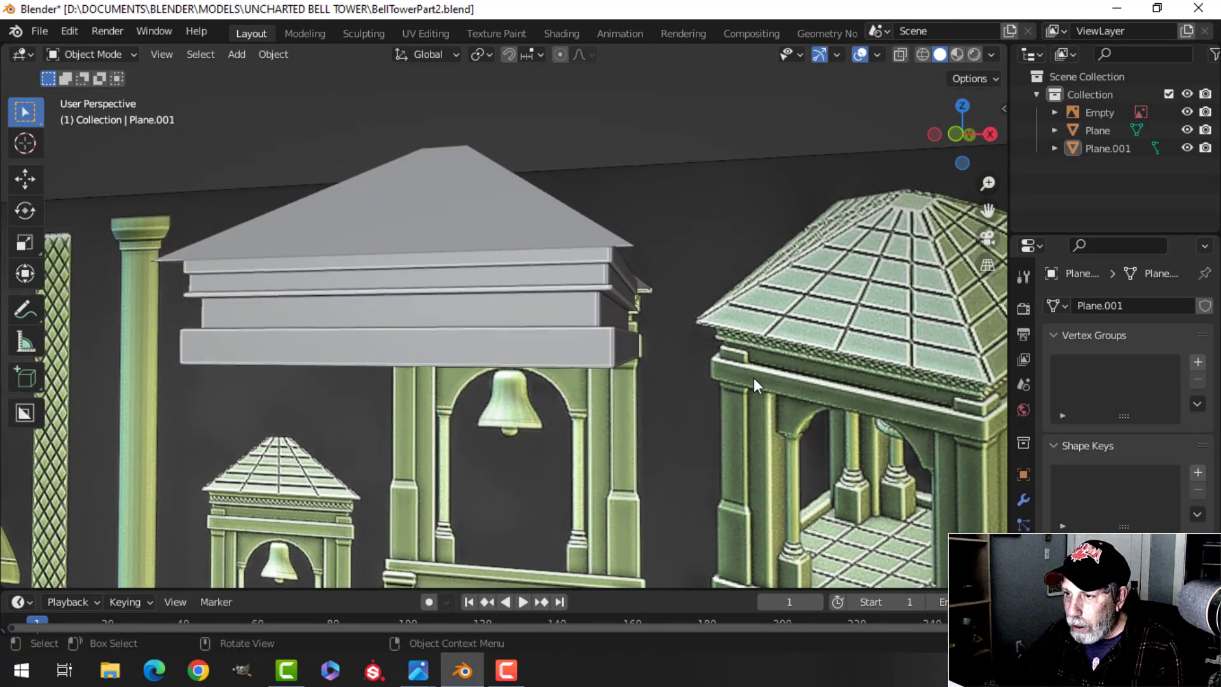
pyautogui.press('KP_1')
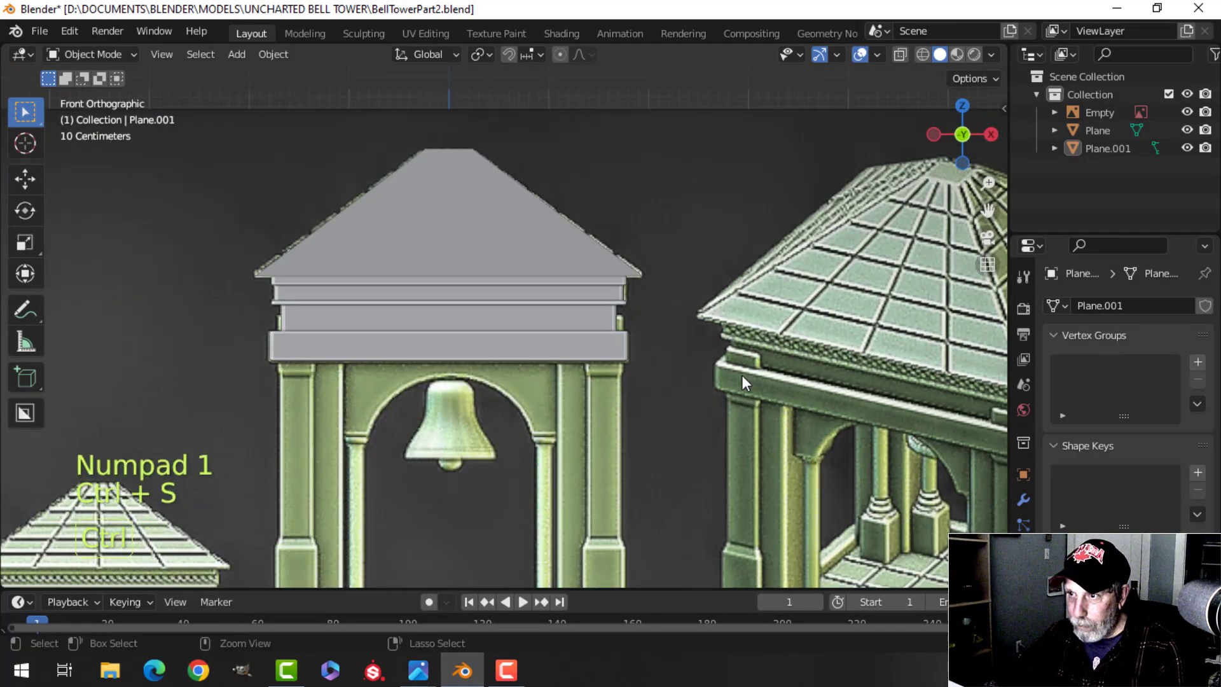
pyautogui.hotkey('ctrl', 's')
# - Examine the pillars and arched opening beneath the beam on the front-view reference
pyautogui.keyDown('shift'); pyautogui.moveTo(583, 379); pyautogui.dragTo(540, 347, button='middle'); pyautogui.keyUp('shift')
pyautogui.scroll(1, 548, 321)
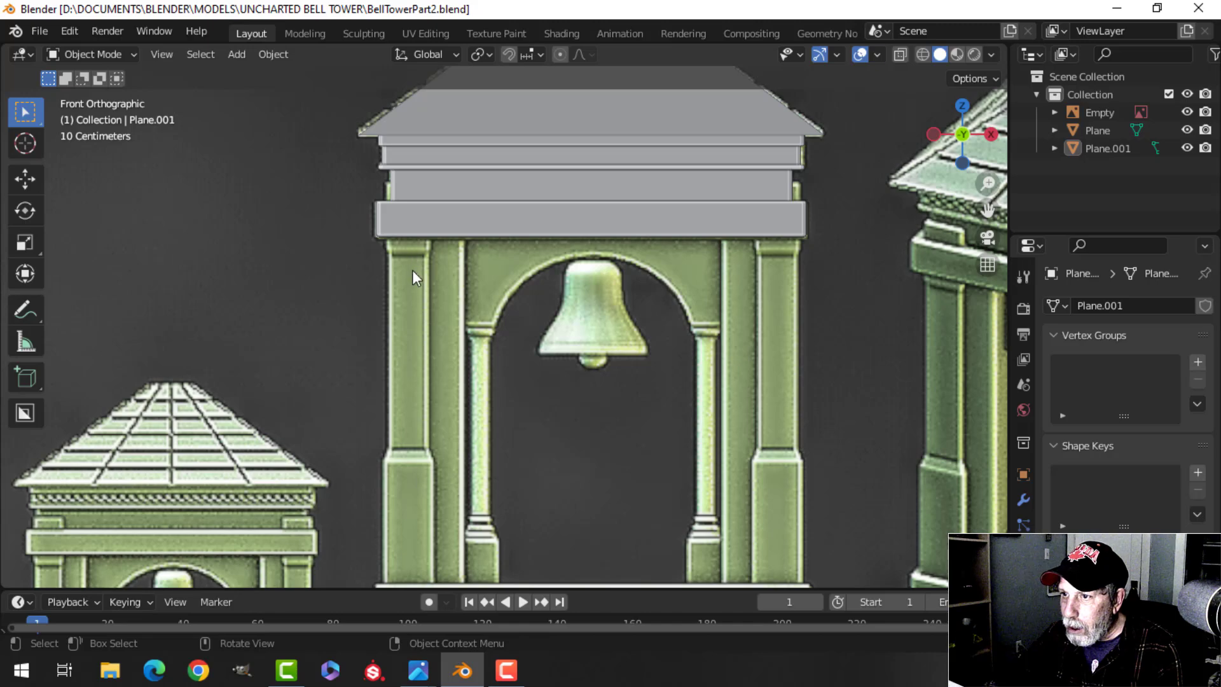
pyautogui.scroll(-2, 428, 306)
pyautogui.scroll(1, 463, 283)
pyautogui.keyDown('shift'); pyautogui.moveTo(451, 294); pyautogui.dragTo(481, 273, button='middle'); pyautogui.keyUp('shift')
pyautogui.scroll(1, 463, 284)
pyautogui.scroll(-2, 522, 313)
pyautogui.scroll(-6, 522, 313)
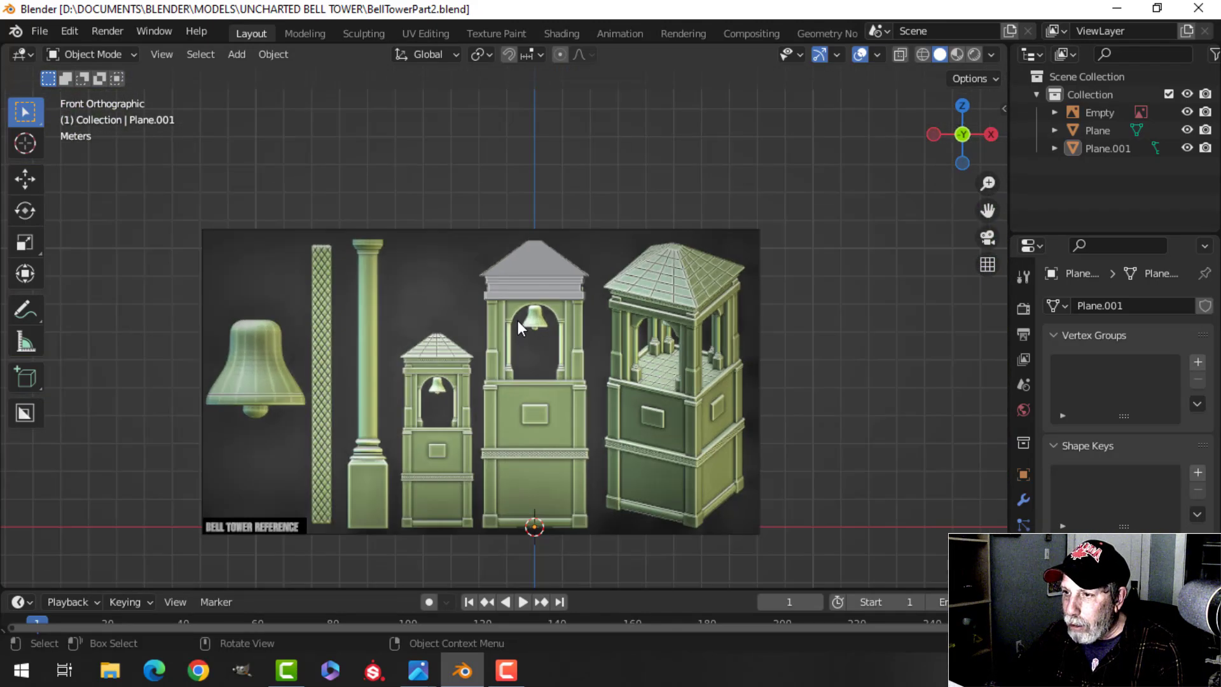
pyautogui.scroll(5, 517, 319)
pyautogui.keyDown('shift'); pyautogui.moveTo(522, 311); pyautogui.dragTo(516, 291, button='middle'); pyautogui.keyUp('shift')
# - Add a cube and, in Edit Mode, raise its mesh along Z into the arched opening below the beam
pyautogui.hotkey('shift', 'a')
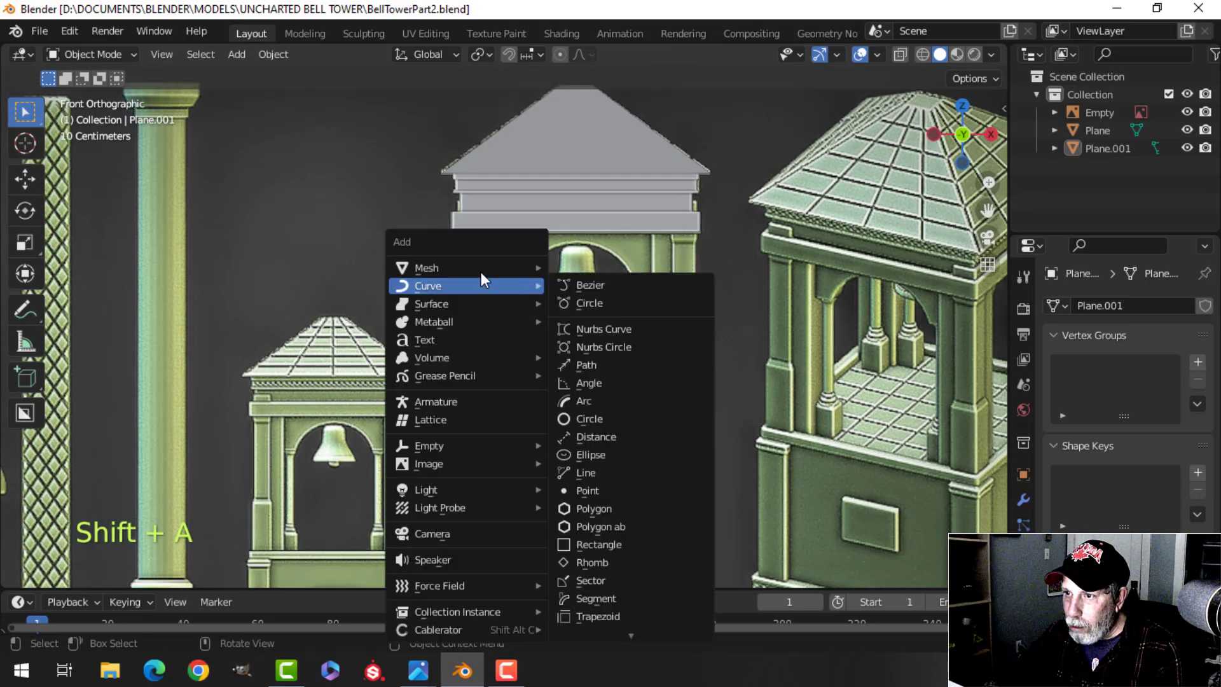
pyautogui.moveTo(508, 269)
pyautogui.click(569, 285)
pyautogui.press('Tab')
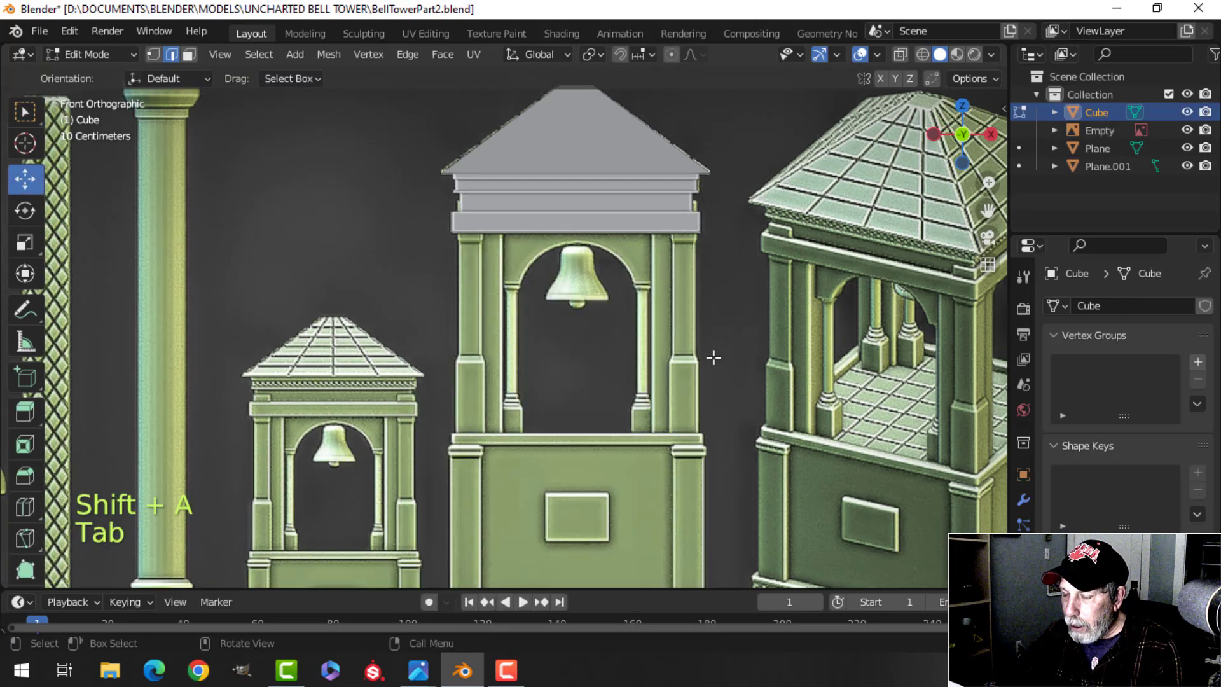
pyautogui.scroll(-4, 654, 392)
pyautogui.press('g')
pyautogui.press('z')
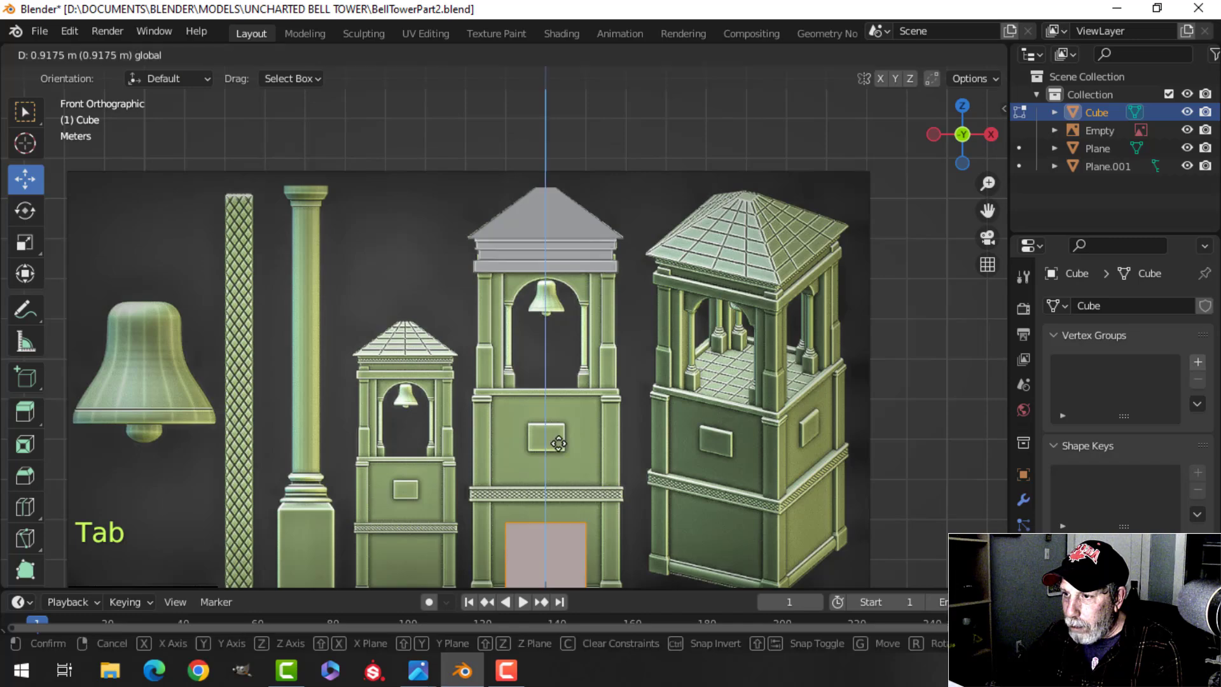
pyautogui.moveTo(563, 238); pyautogui.dragTo(563, 237)
pyautogui.scroll(3, 604, 261)
pyautogui.keyDown('shift'); pyautogui.moveTo(649, 279); pyautogui.dragTo(660, 293, button='middle'); pyautogui.keyUp('shift')
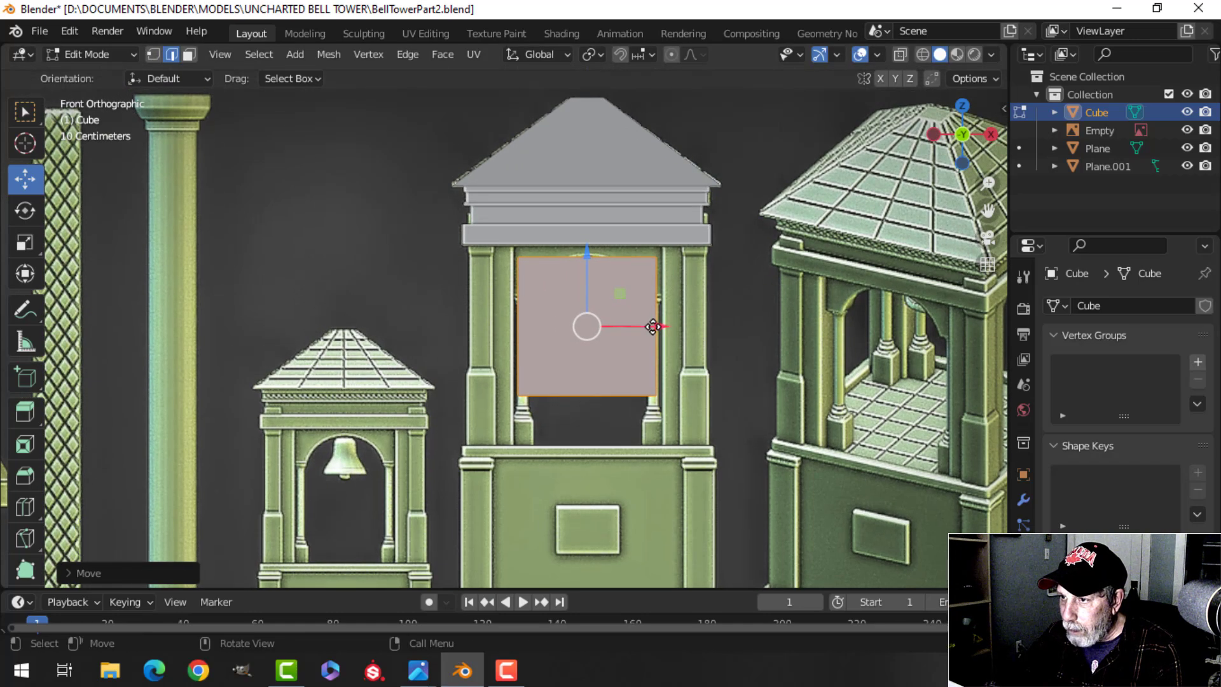
# - Move the cube's mesh along X onto the left pillar of the large front-view tower and scale it down to roughly the pillar's width
pyautogui.moveTo(655, 326); pyautogui.dragTo(552, 317)
pyautogui.click(552, 317)
pyautogui.press('s')
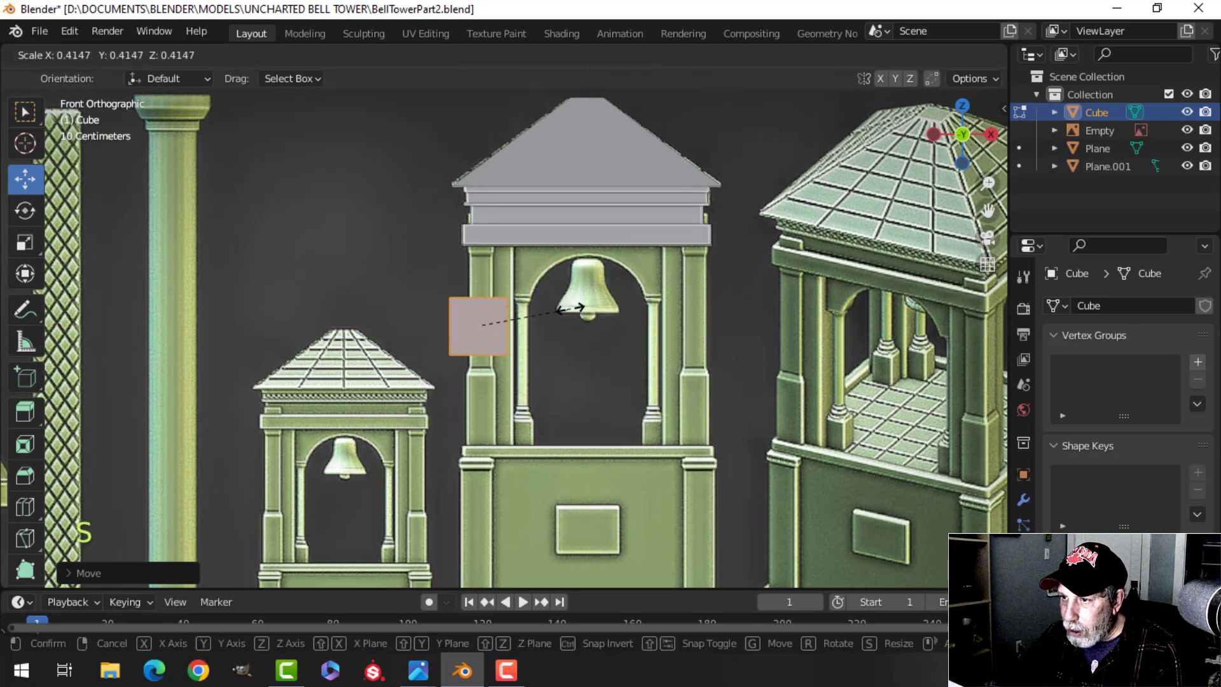
pyautogui.click(541, 315)
pyautogui.scroll(4, 541, 314)
pyautogui.keyDown('shift'); pyautogui.moveTo(543, 312); pyautogui.dragTo(599, 325, button='middle'); pyautogui.keyUp('shift')
pyautogui.press('s')
pyautogui.click(631, 323)
pyautogui.moveTo(578, 341); pyautogui.dragTo(589, 347)
pyautogui.scroll(3, 687, 325)
pyautogui.press('s')
pyautogui.click(669, 328)
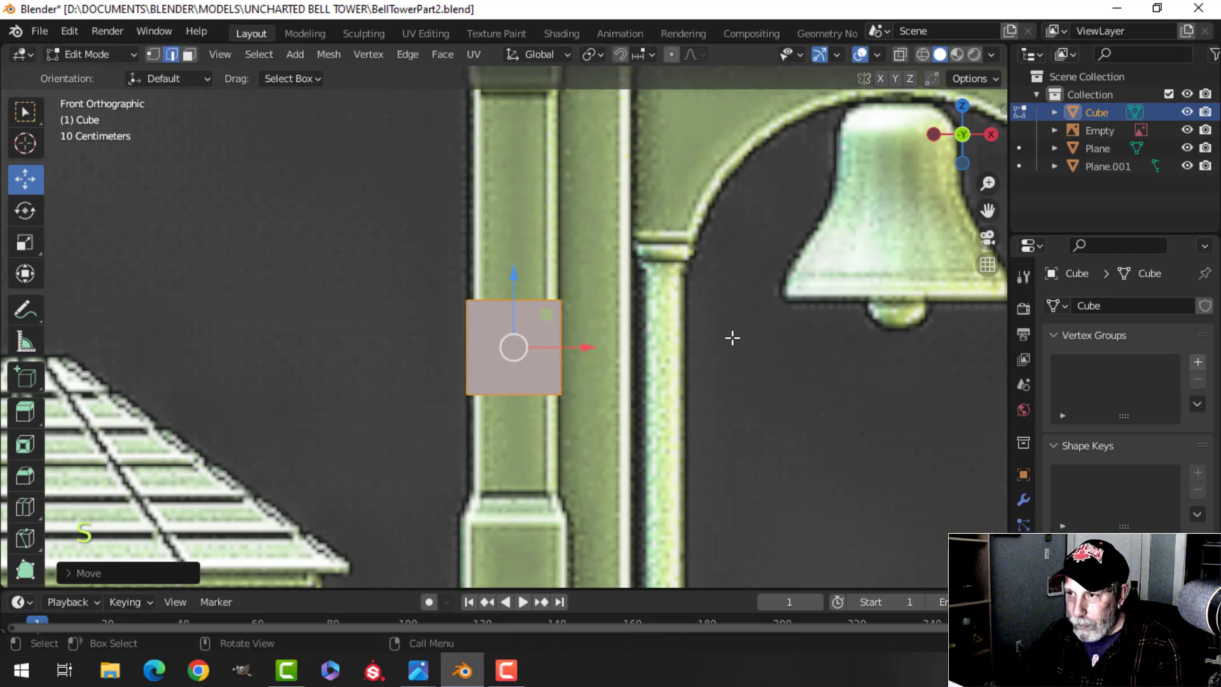
# - Return to Object Mode and apply the cube's rotation and scale
pyautogui.press('Tab')
pyautogui.hotkey('ctrl', 'a')
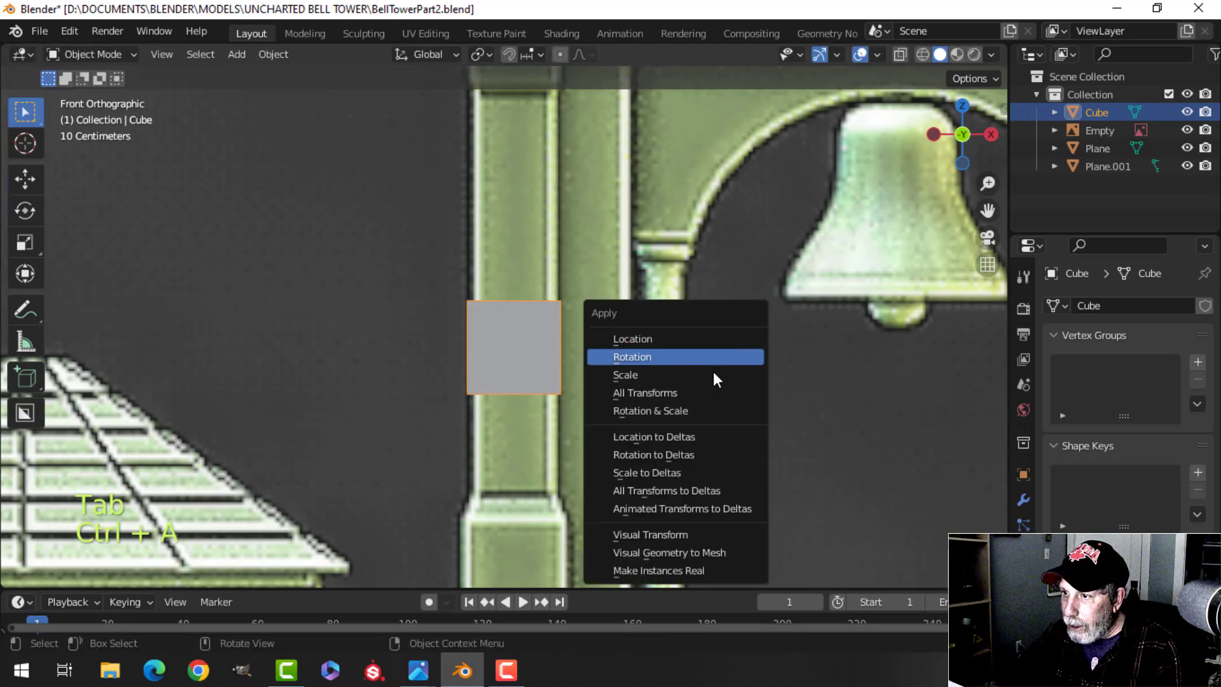
pyautogui.click(670, 410)
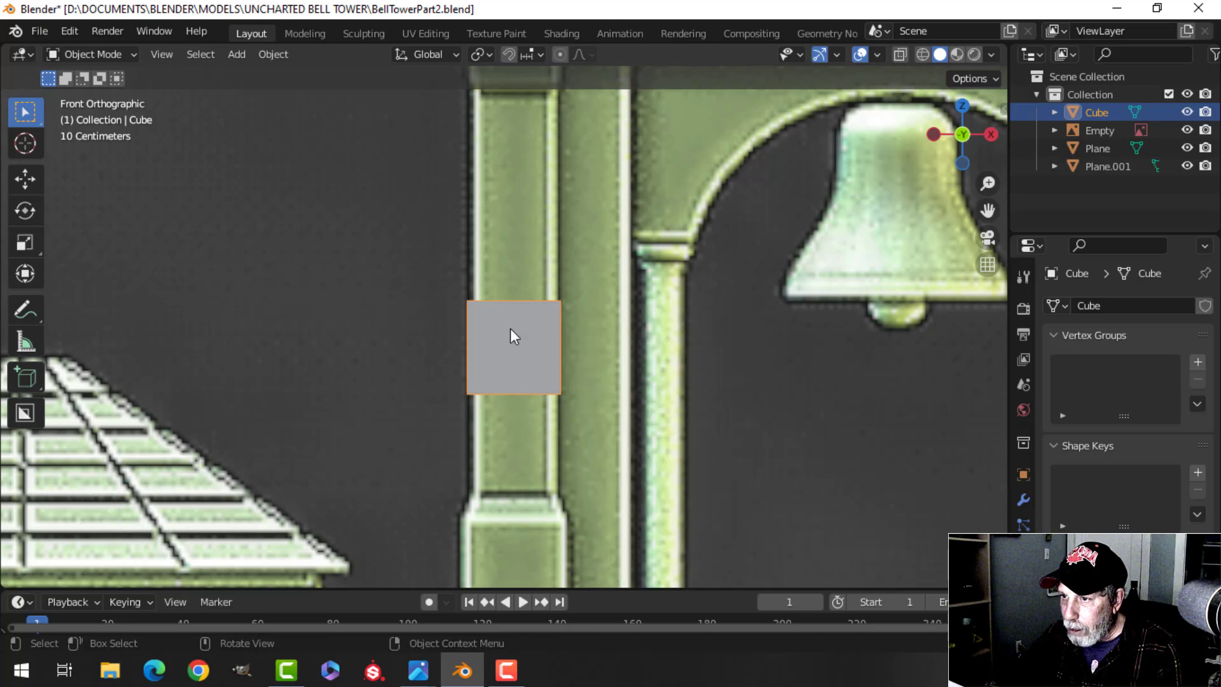
# - In Edit Mode, fit the cube to the pillar shaft's width, centre it on the shaft, and stretch it along Z into a tall column
pyautogui.press('Tab')
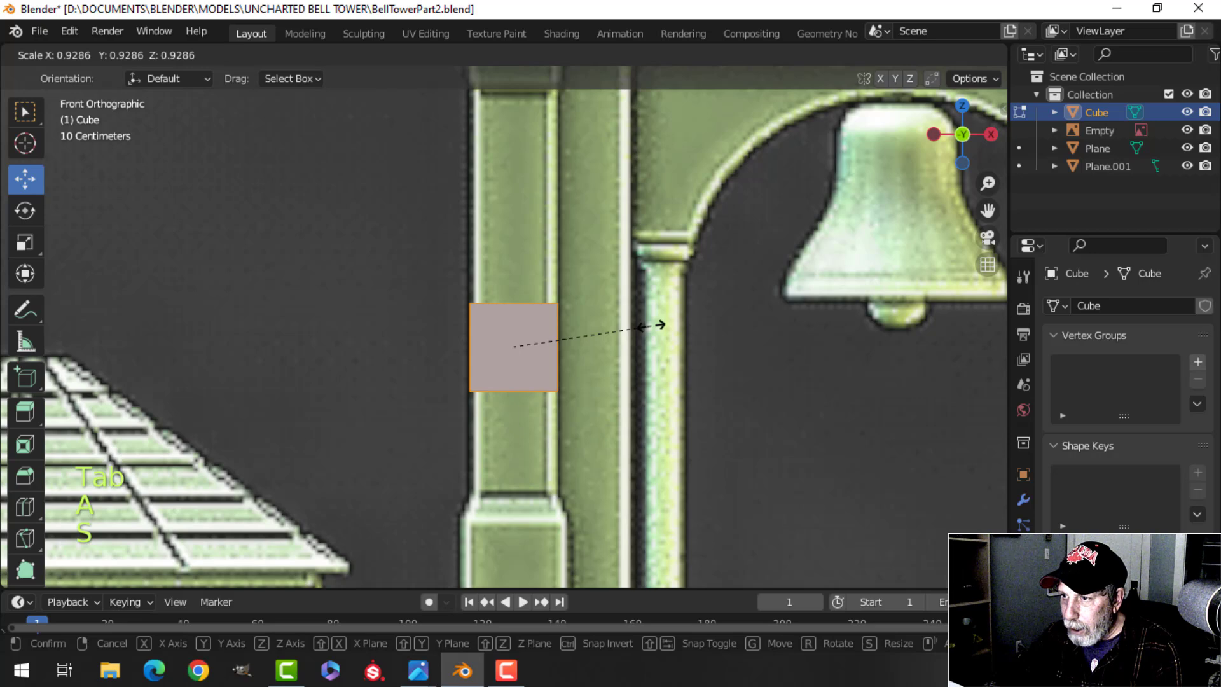
pyautogui.click(655, 326)
pyautogui.moveTo(572, 346); pyautogui.dragTo(583, 347)
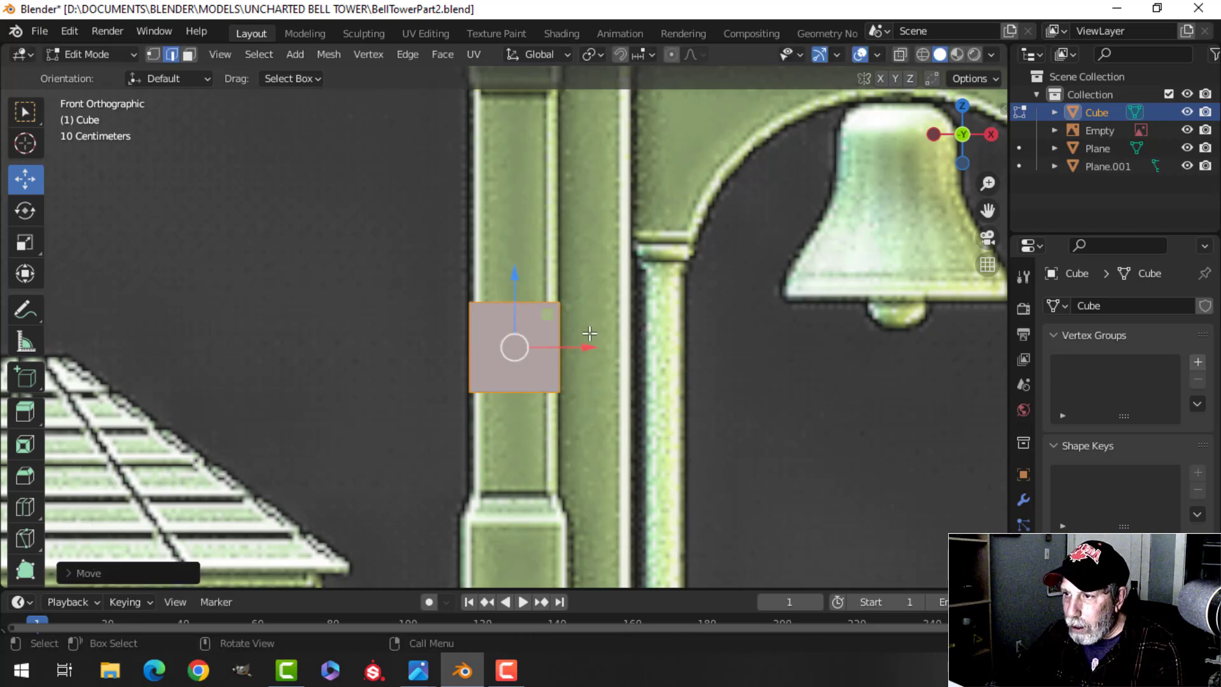
pyautogui.scroll(-3, 589, 334)
pyautogui.press('s')
pyautogui.press('z')
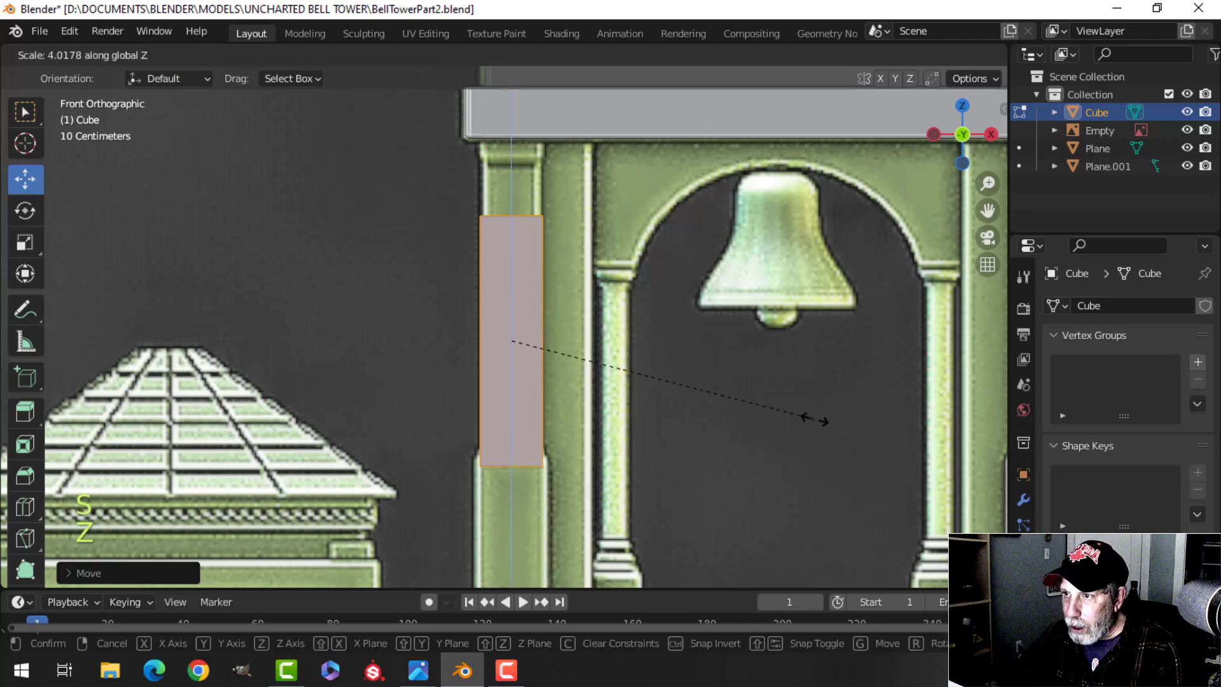
pyautogui.click(873, 441)
pyautogui.scroll(-2, 638, 344)
# - In bottom view, move the whole column mesh to the front-left corner of the beam's underside
pyautogui.press('Tab')
pyautogui.moveTo(638, 343); pyautogui.dragTo(752, 350, button='middle')
pyautogui.press('ctrl+KP_7')
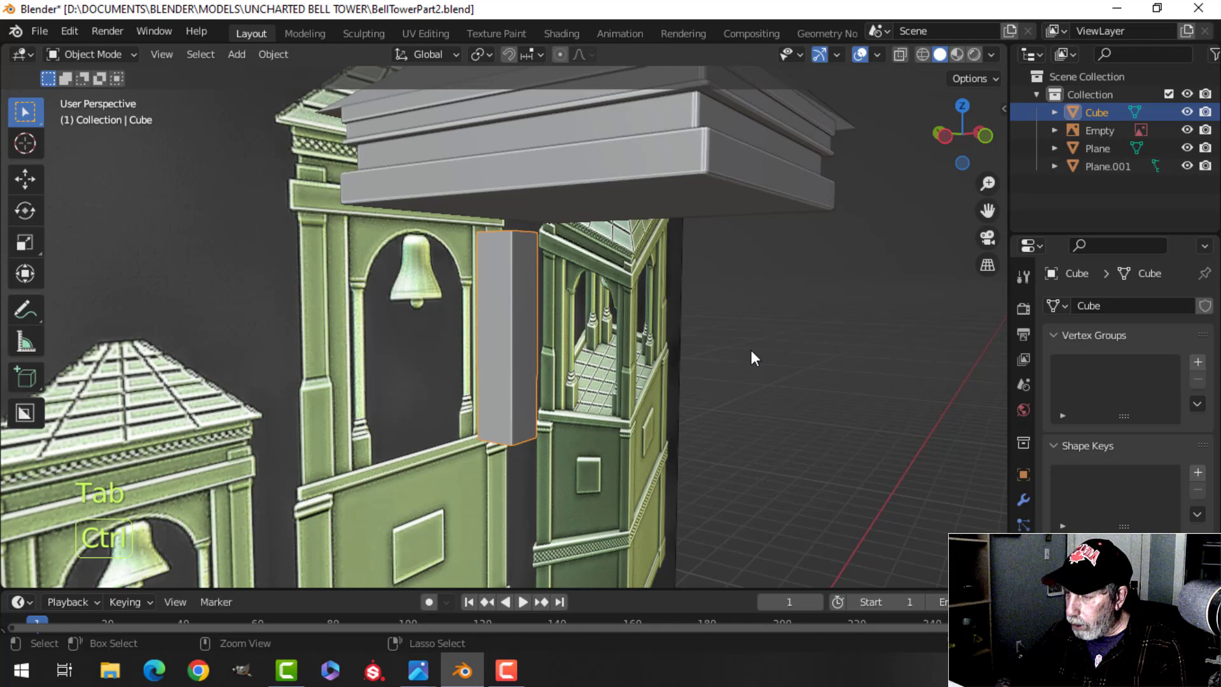
pyautogui.press('Tab')
pyautogui.press('a')
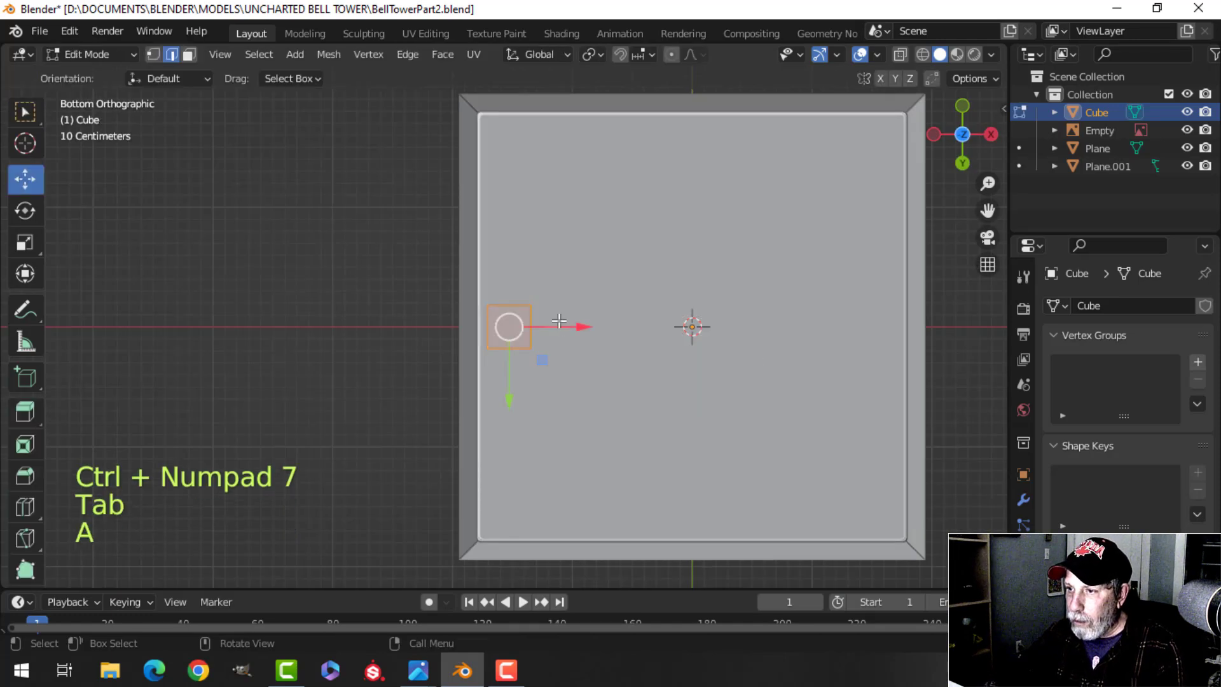
pyautogui.keyDown('shift'); pyautogui.scroll(3, 576, 337); pyautogui.keyUp('shift')
pyautogui.press('g')
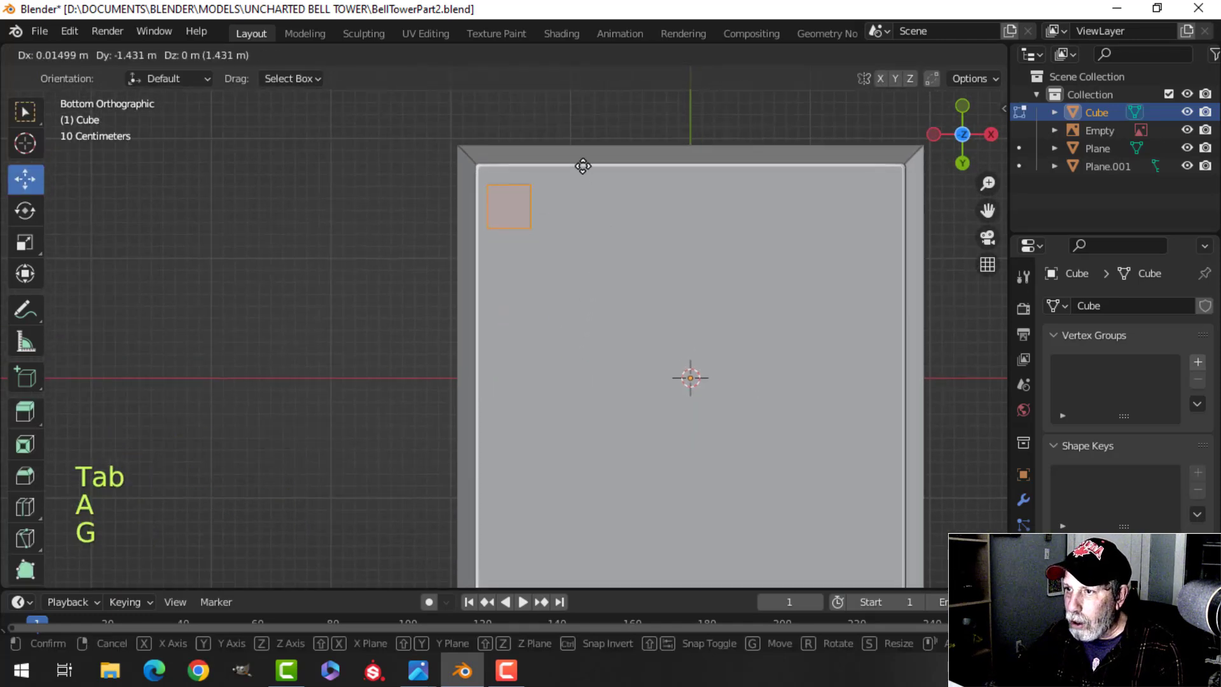
pyautogui.click(579, 153)
pyautogui.moveTo(577, 219); pyautogui.dragTo(551, 364, button='middle')
# - In front view, raise the column along Z so its top passes through the beam, and check the overlap from above
pyautogui.press('KP_1')
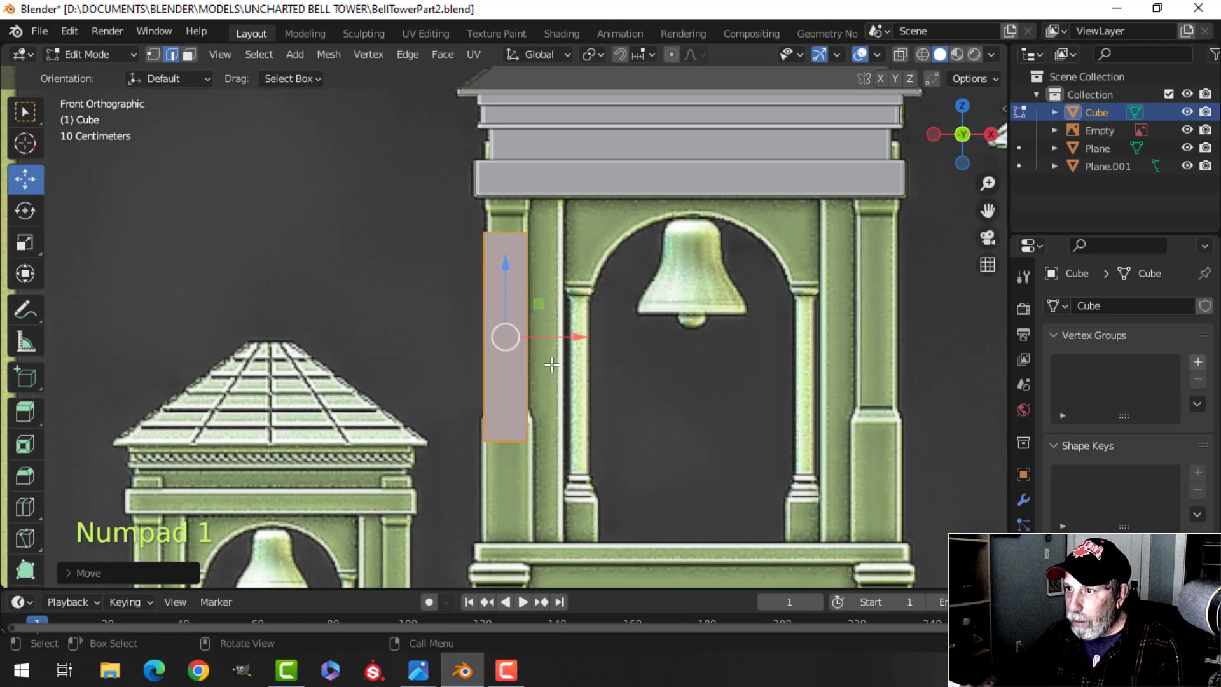
pyautogui.scroll(3, 548, 364)
pyautogui.keyDown('shift'); pyautogui.moveTo(513, 289); pyautogui.dragTo(539, 387, button='middle'); pyautogui.keyUp('shift')
pyautogui.press('g')
pyautogui.press('z')
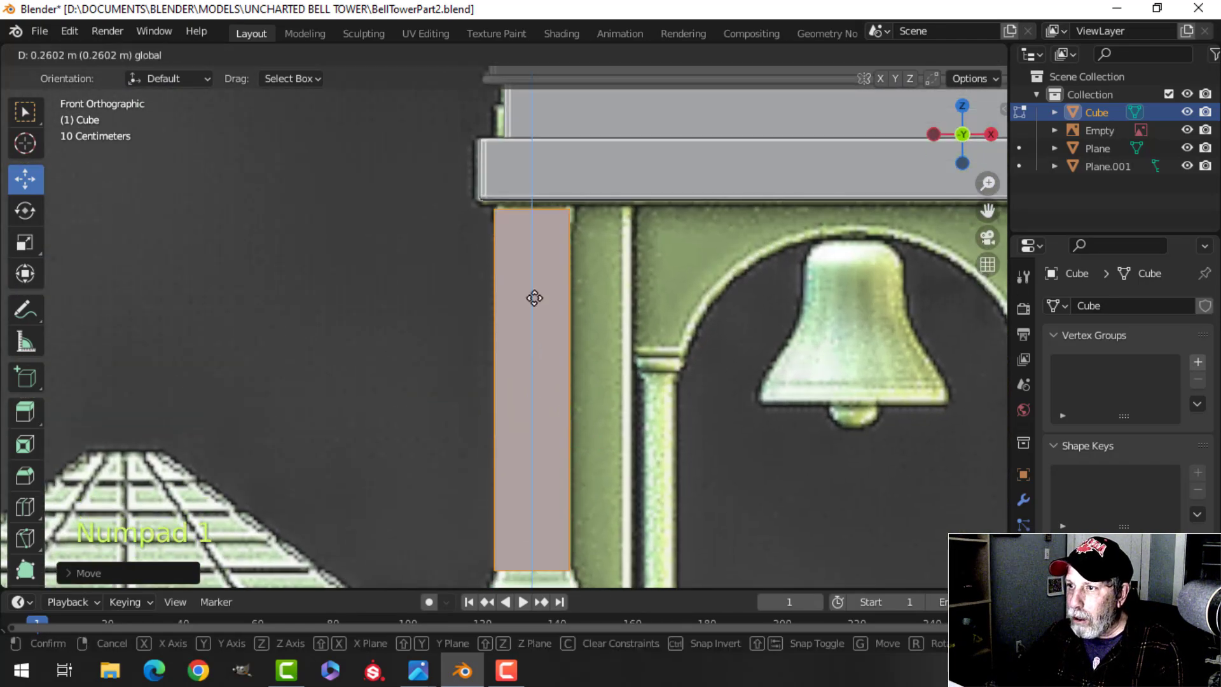
pyautogui.click(538, 222)
pyautogui.moveTo(539, 221); pyautogui.dragTo(589, 275, button='middle')
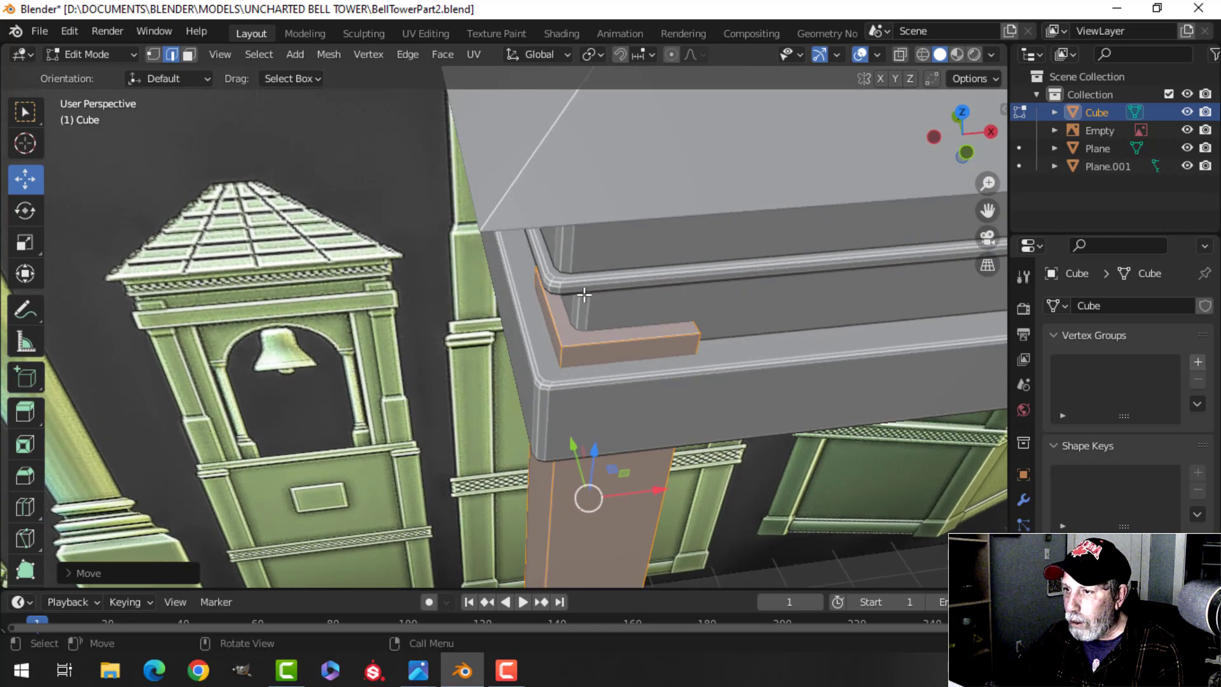
pyautogui.moveTo(644, 326); pyautogui.dragTo(586, 287, button='middle')
# - In wireframe front view, box-select the column's bottom vertices and move them along Z to just below the beam
pyautogui.press('KP_1')
pyautogui.scroll(2, 563, 344)
pyautogui.hotkey('alt', 'a')
pyautogui.press('z')
pyautogui.click(469, 345)
pyautogui.press('b')
pyautogui.moveTo(405, 267); pyautogui.dragTo(550, 326)
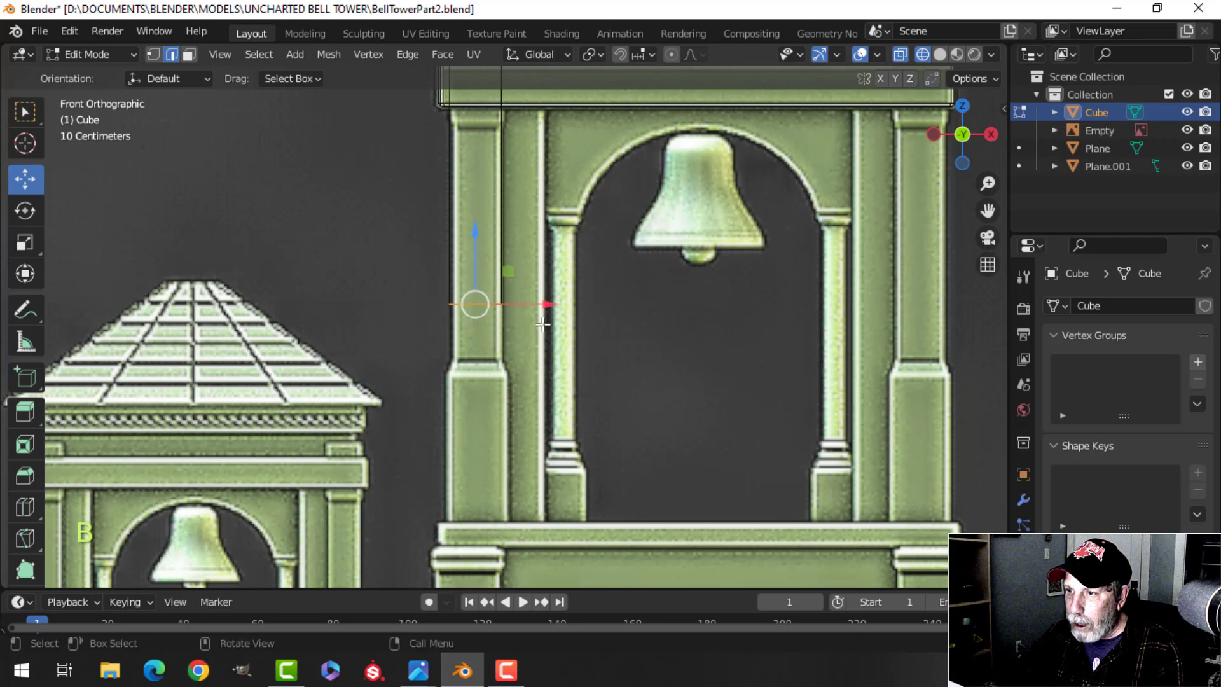
pyautogui.moveTo(471, 236); pyautogui.dragTo(471, 266)
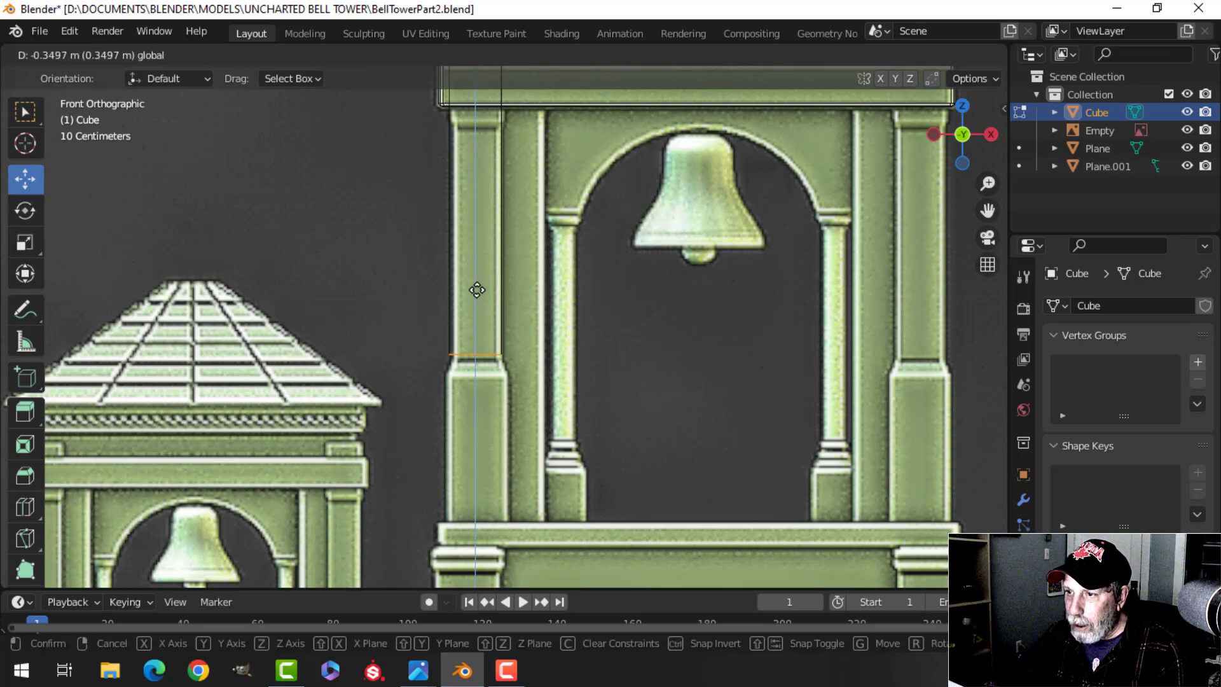
pyautogui.moveTo(494, 109); pyautogui.dragTo(495, 96)
pyautogui.scroll(3, 533, 249)
pyautogui.keyDown('shift'); pyautogui.moveTo(513, 145); pyautogui.dragTo(552, 366, button='middle'); pyautogui.keyUp('shift')
pyautogui.scroll(3, 550, 365)
pyautogui.moveTo(504, 327); pyautogui.dragTo(501, 255)
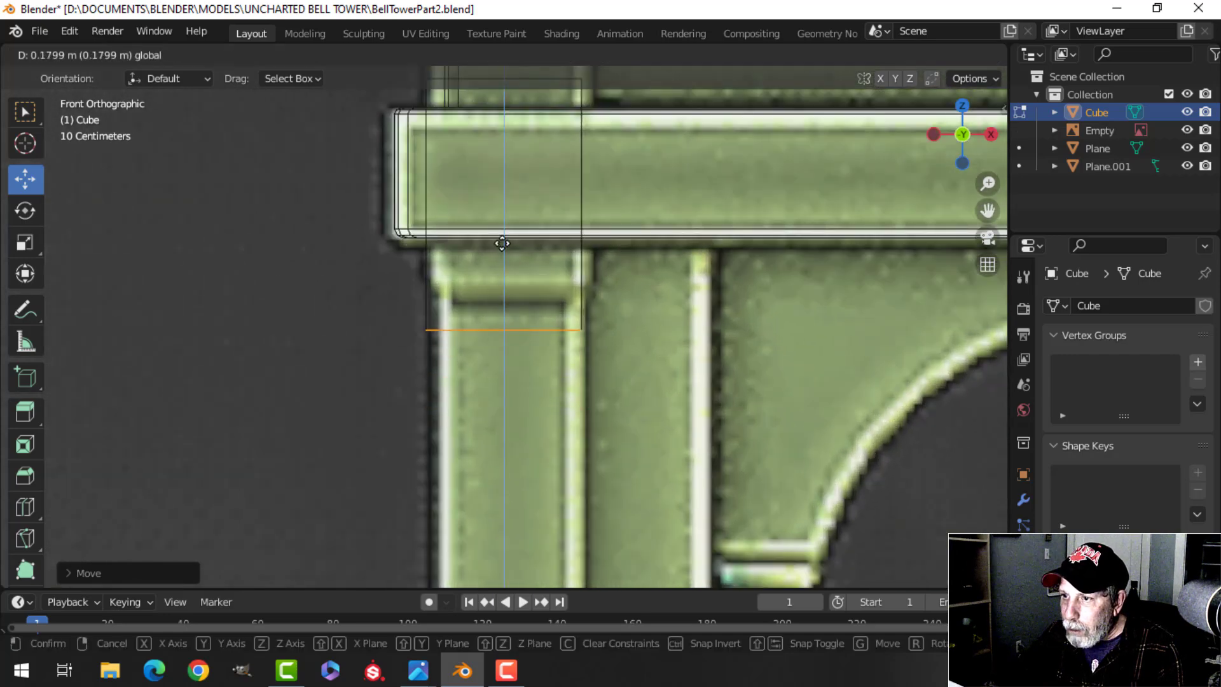
pyautogui.moveTo(504, 206); pyautogui.dragTo(504, 206)
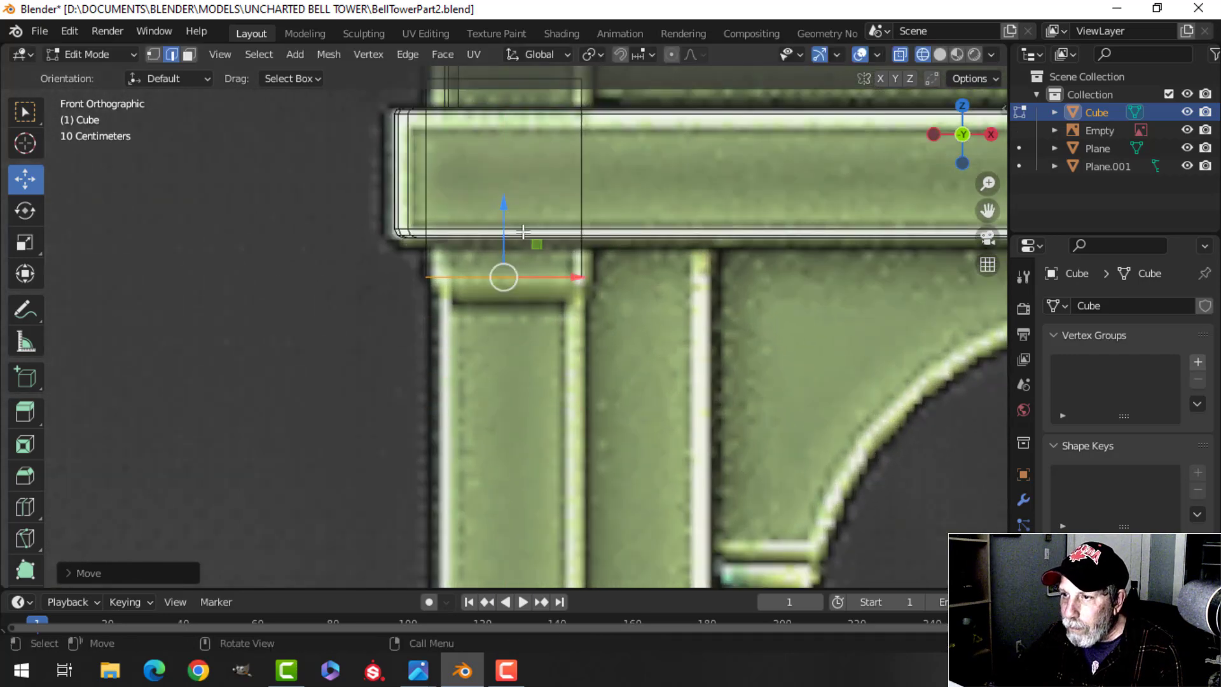
pyautogui.scroll(-1, 551, 301)
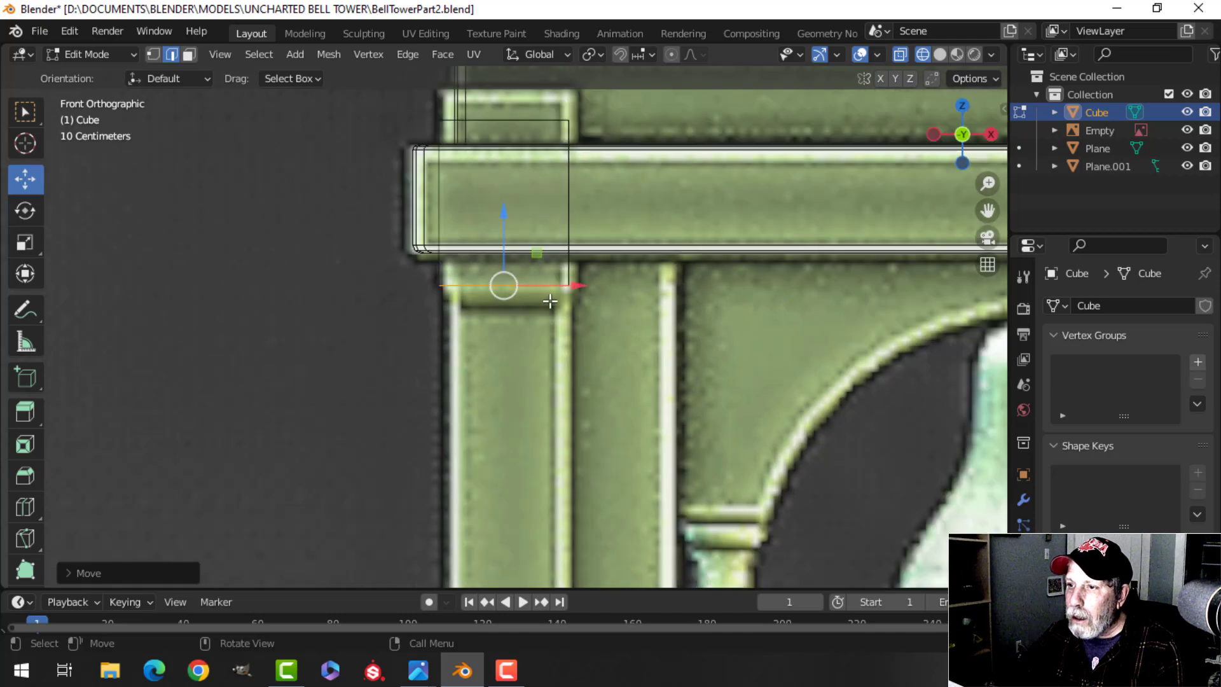
# - Select the whole block, raise its top to the small corner block above the beam, and scale and nudge it to match the reference
pyautogui.press('a')
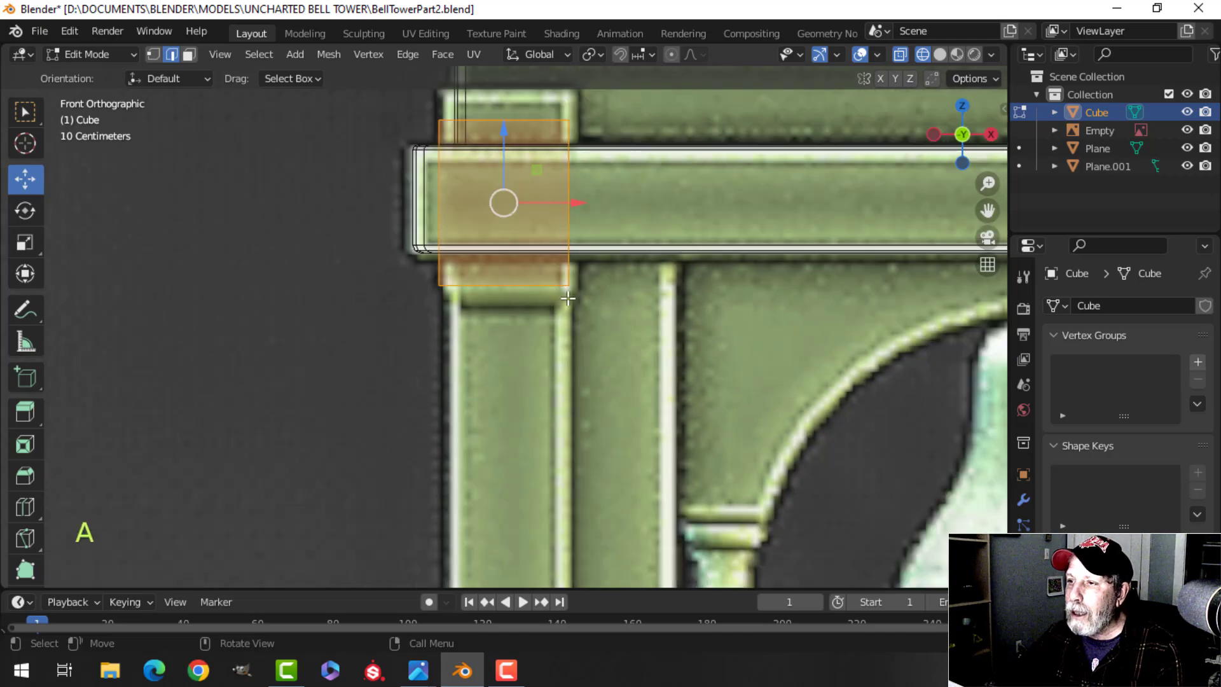
pyautogui.keyDown('shift'); pyautogui.scroll(1, 594, 289); pyautogui.keyUp('shift')
pyautogui.moveTo(509, 174); pyautogui.dragTo(512, 135)
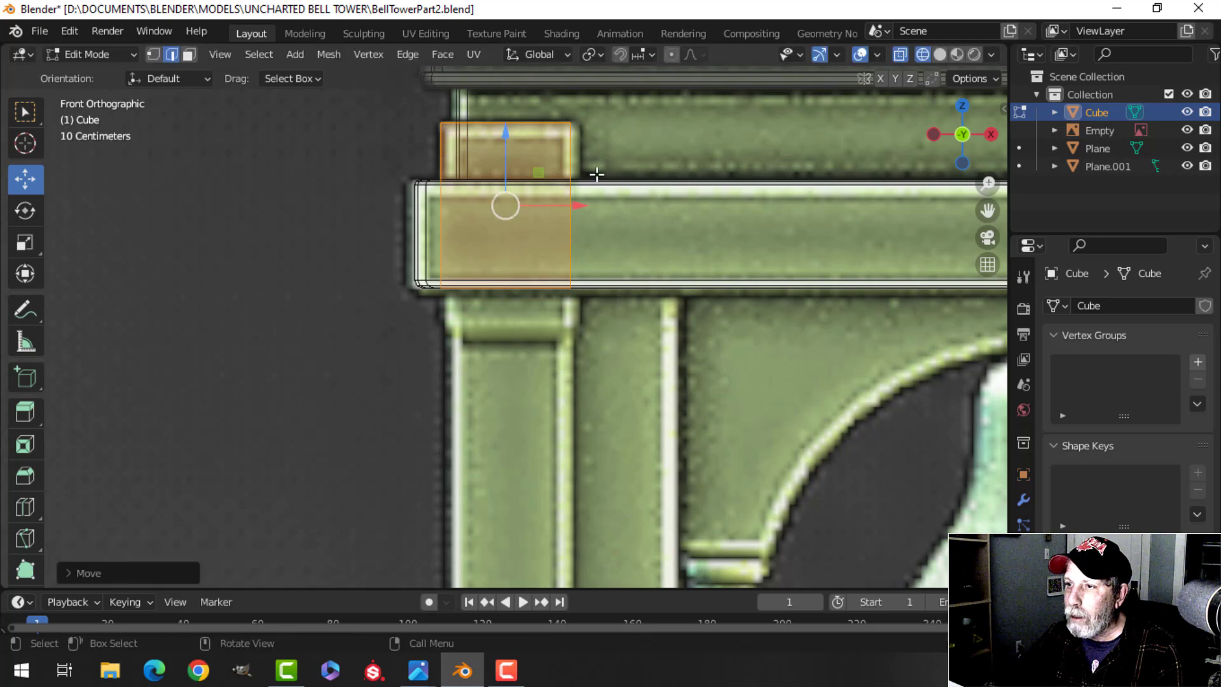
pyautogui.press('s')
pyautogui.click(630, 182)
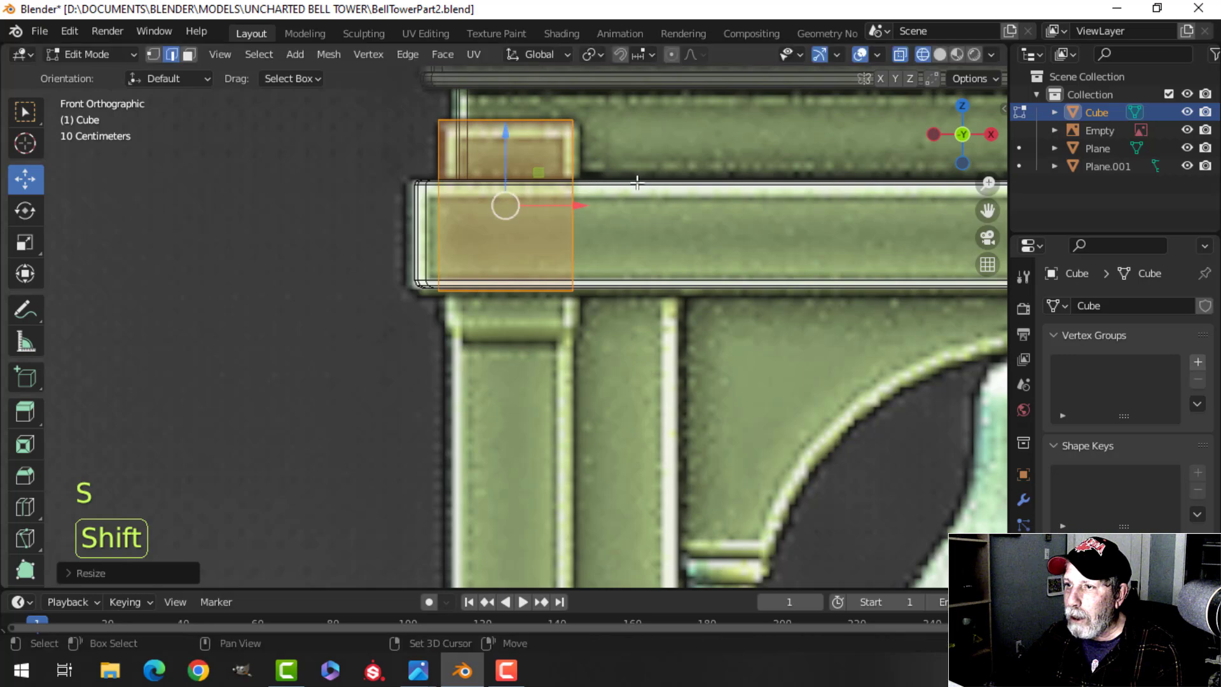
pyautogui.press('g')
pyautogui.click(639, 184)
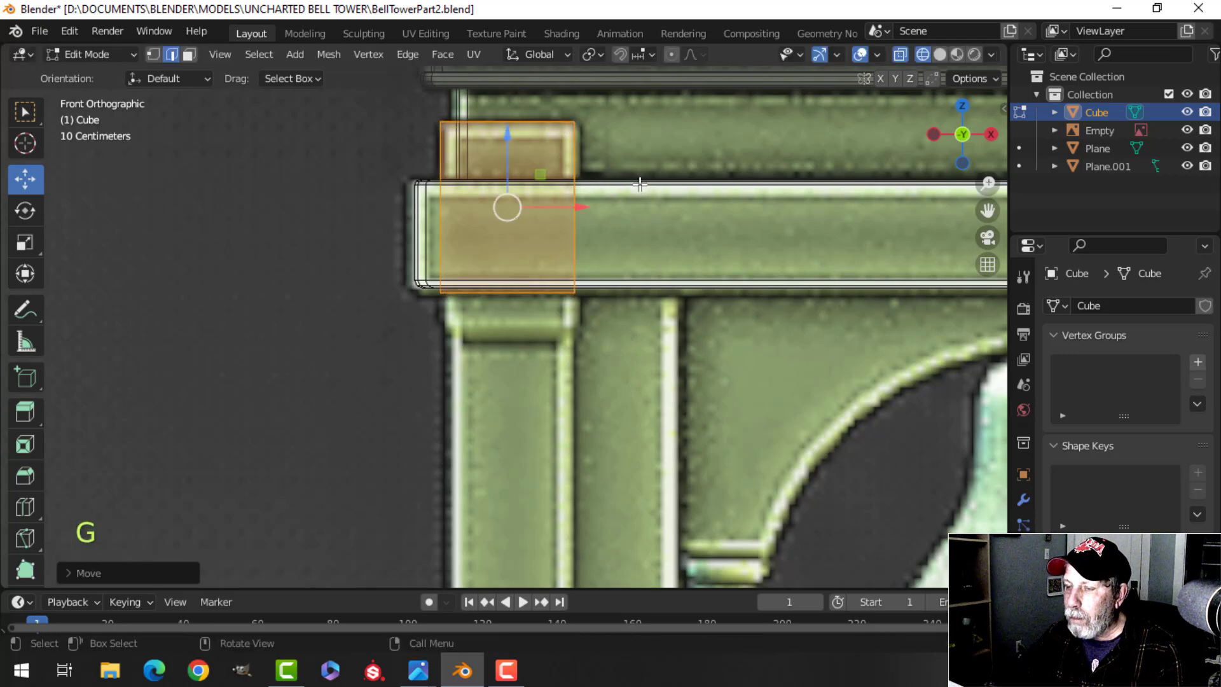
# - Box-select the block's bottom vertices and lower them to the start of the pillar's collar just under the beam
pyautogui.hotkey('alt', 'a')
pyautogui.press('b')
pyautogui.moveTo(394, 265); pyautogui.dragTo(612, 323)
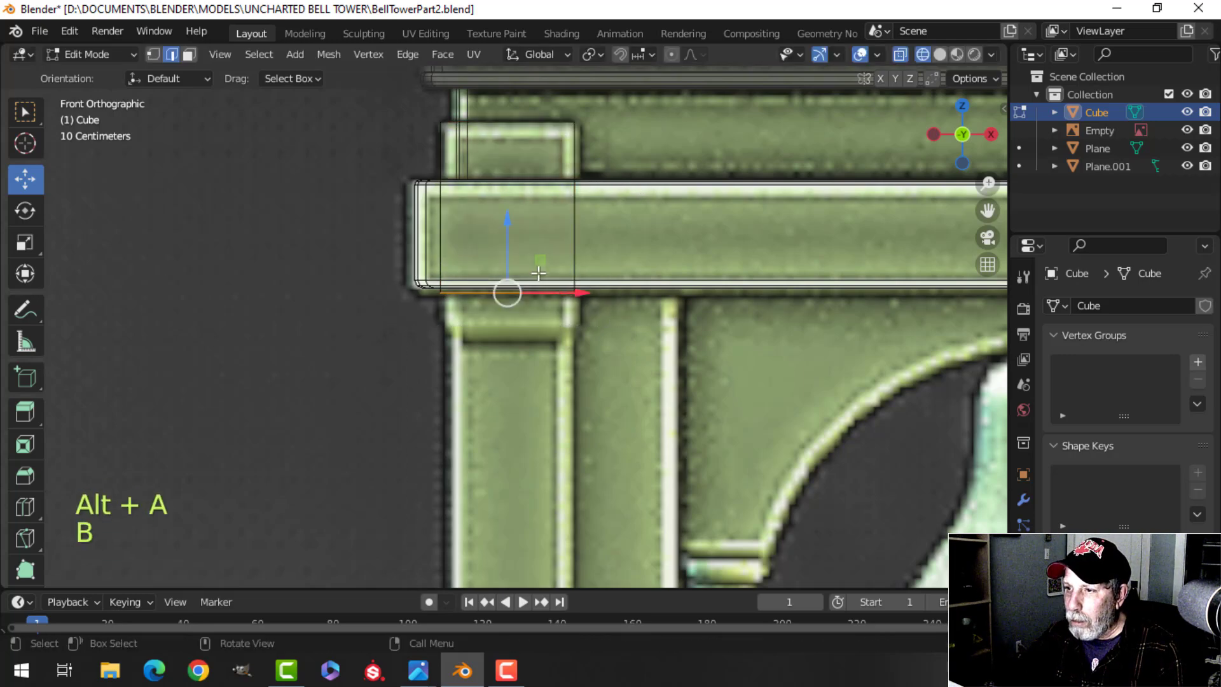
pyautogui.press('g')
pyautogui.click(510, 257)
# - Extrude the bottom face slightly downward and scale it inward to form the tapered collar at the top of the shaft
pyautogui.keyDown('shift'); pyautogui.moveTo(579, 315); pyautogui.dragTo(596, 268, button='middle'); pyautogui.keyUp('shift')
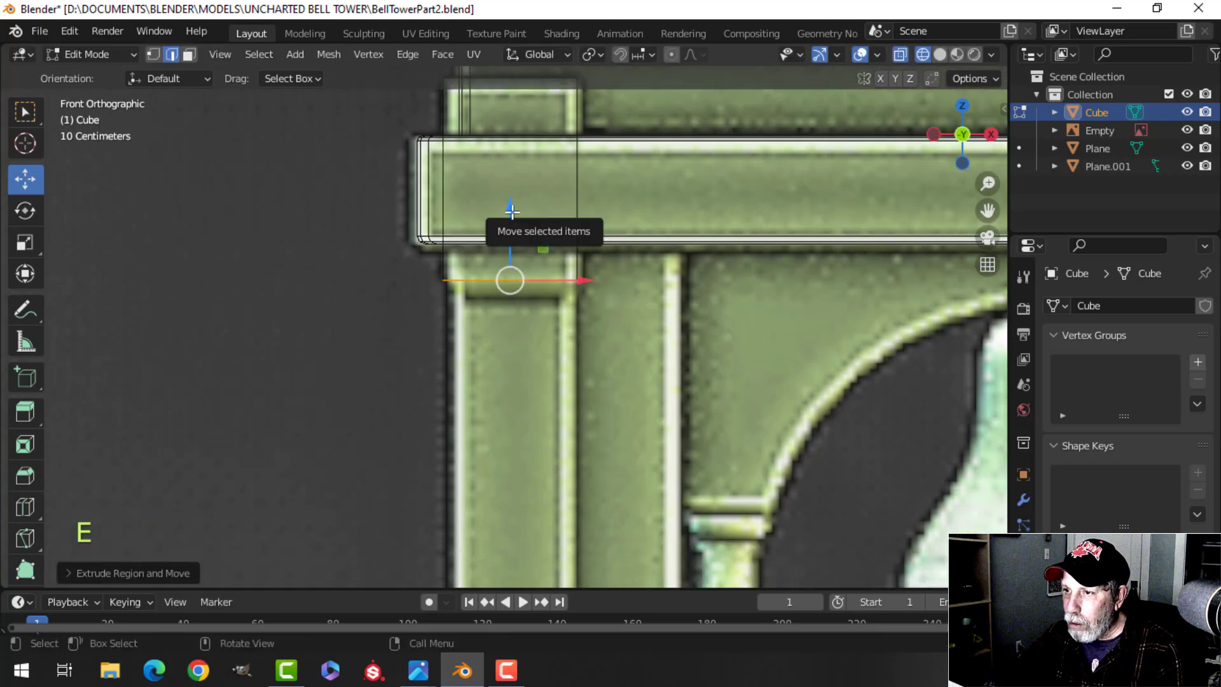
pyautogui.moveTo(512, 217); pyautogui.dragTo(514, 224)
pyautogui.click(517, 236)
pyautogui.press('s')
pyautogui.click(633, 253)
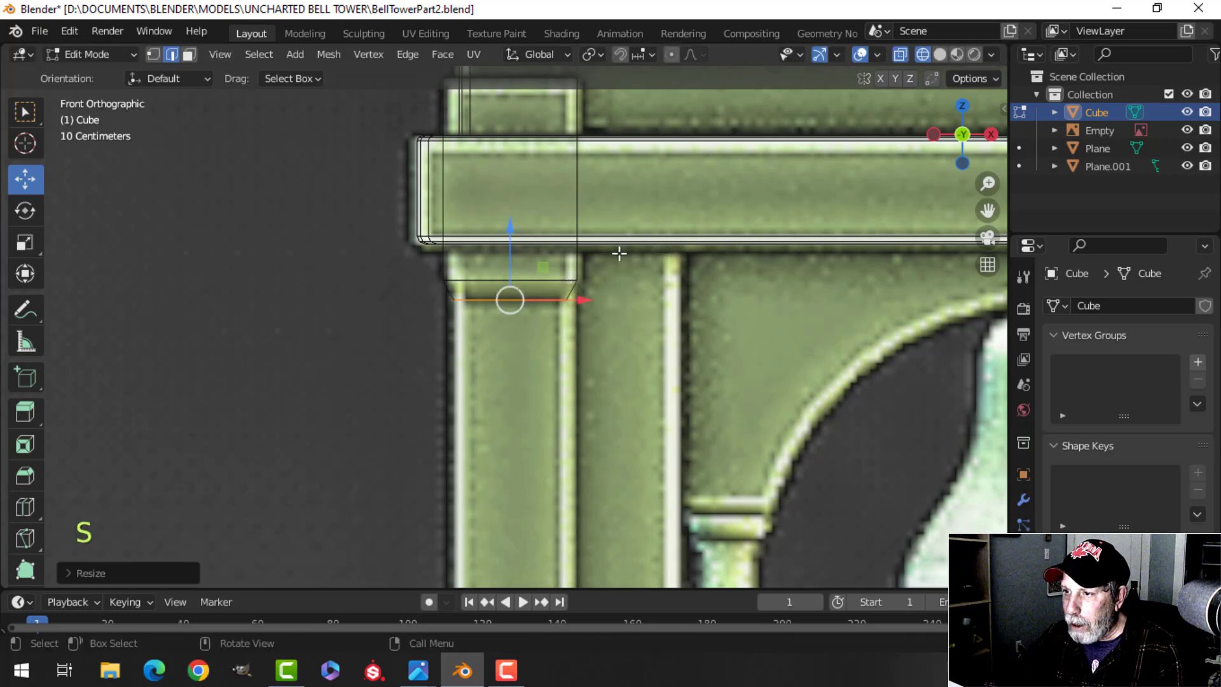
pyautogui.moveTo(515, 232); pyautogui.dragTo(514, 222)
pyautogui.press('s')
pyautogui.click(672, 254)
# - Extrude the collar's bottom face straight down to form the pillar shaft, ending at the top of the wider base
pyautogui.scroll(-3, 637, 295)
pyautogui.scroll(-4, 622, 319)
pyautogui.keyDown('shift'); pyautogui.moveTo(623, 320); pyautogui.dragTo(577, 274, button='middle'); pyautogui.keyUp('shift')
pyautogui.press('e')
pyautogui.moveTo(512, 210); pyautogui.dragTo(534, 352)
pyautogui.scroll(5, 540, 358)
pyautogui.keyDown('shift'); pyautogui.moveTo(626, 434); pyautogui.dragTo(622, 278, button='middle'); pyautogui.keyUp('shift')
pyautogui.scroll(3, 621, 278)
pyautogui.keyDown('shift'); pyautogui.moveTo(586, 320); pyautogui.dragTo(609, 215, button='middle'); pyautogui.keyUp('shift')
pyautogui.scroll(2, 609, 214)
pyautogui.moveTo(535, 224); pyautogui.dragTo(544, 257)
# - Extrude the shaft's bottom face a short way down and scale it outward to form the sloped shoulder of the base
pyautogui.press('e')
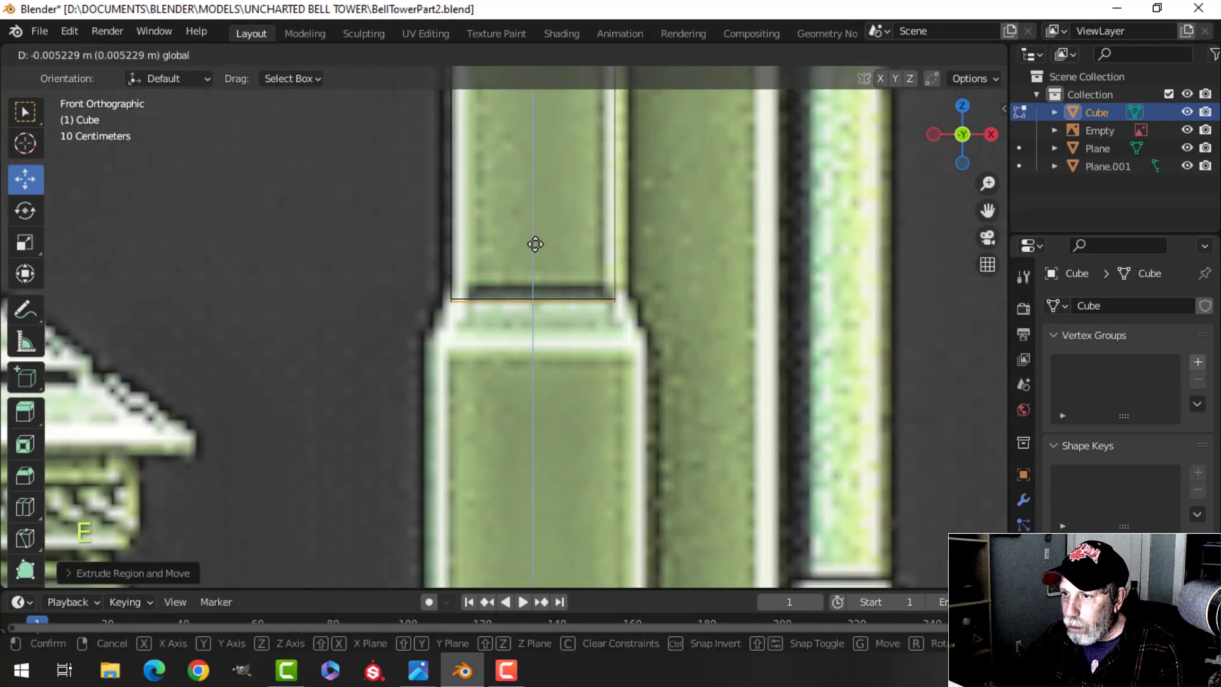
pyautogui.click(537, 273)
pyautogui.press('s')
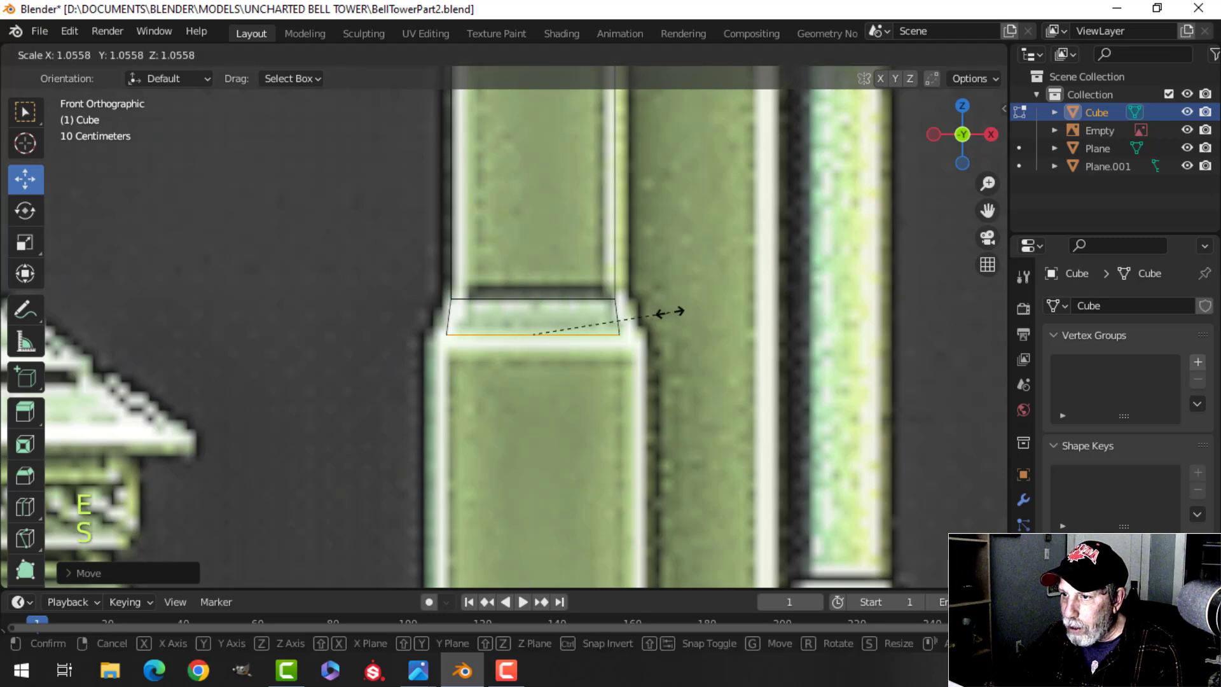
pyautogui.click(688, 310)
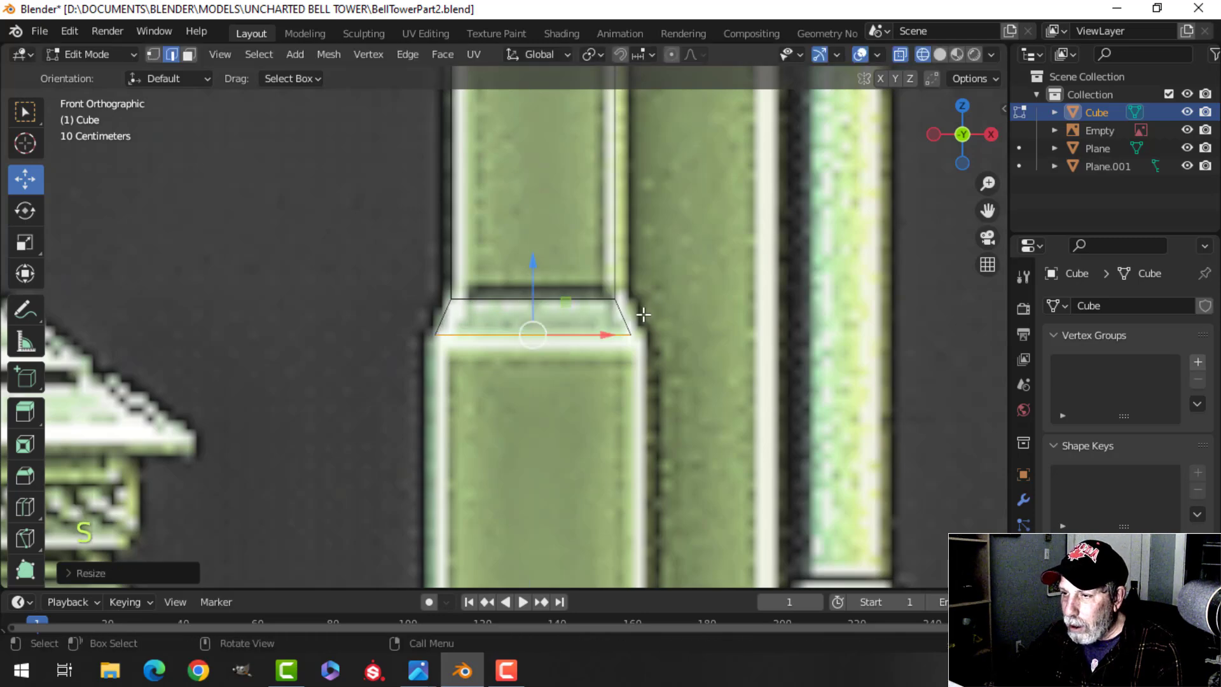
# - Extrude the shoulder's bottom face about 1.13 m down into the ledge to form the pillar's wide base
pyautogui.scroll(-8, 636, 321)
pyautogui.keyDown('shift'); pyautogui.moveTo(612, 316); pyautogui.dragTo(615, 293, button='middle'); pyautogui.keyUp('shift')
pyautogui.press('e')
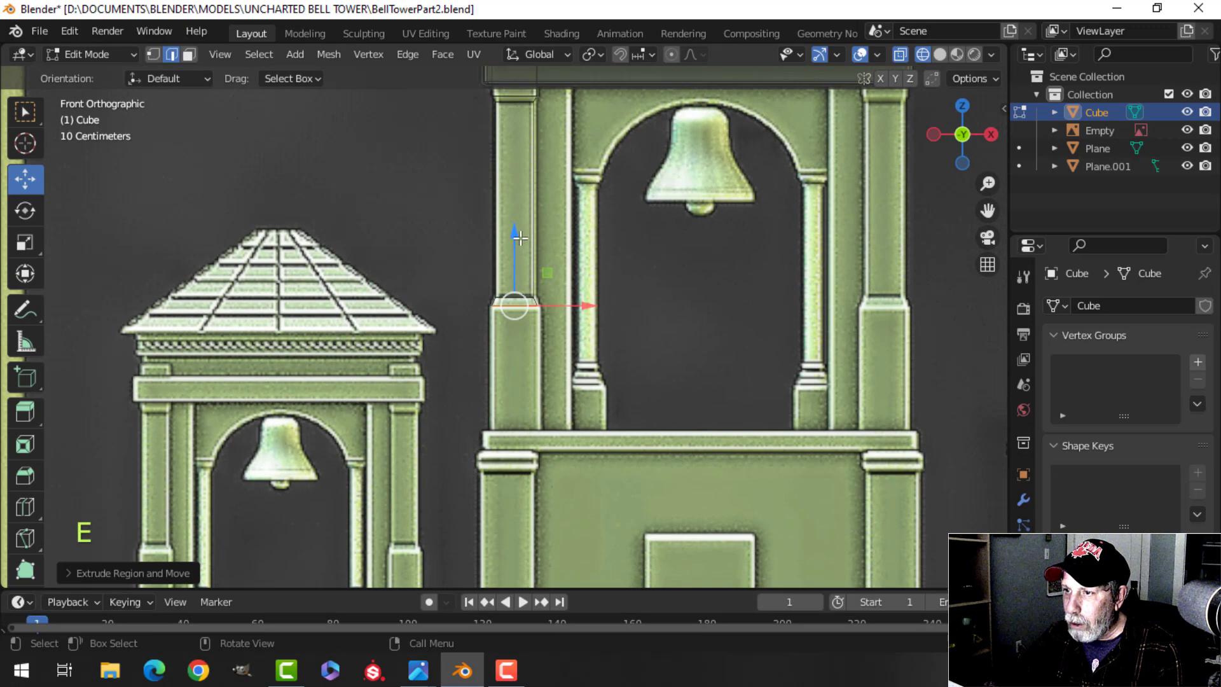
pyautogui.moveTo(520, 239); pyautogui.dragTo(526, 316)
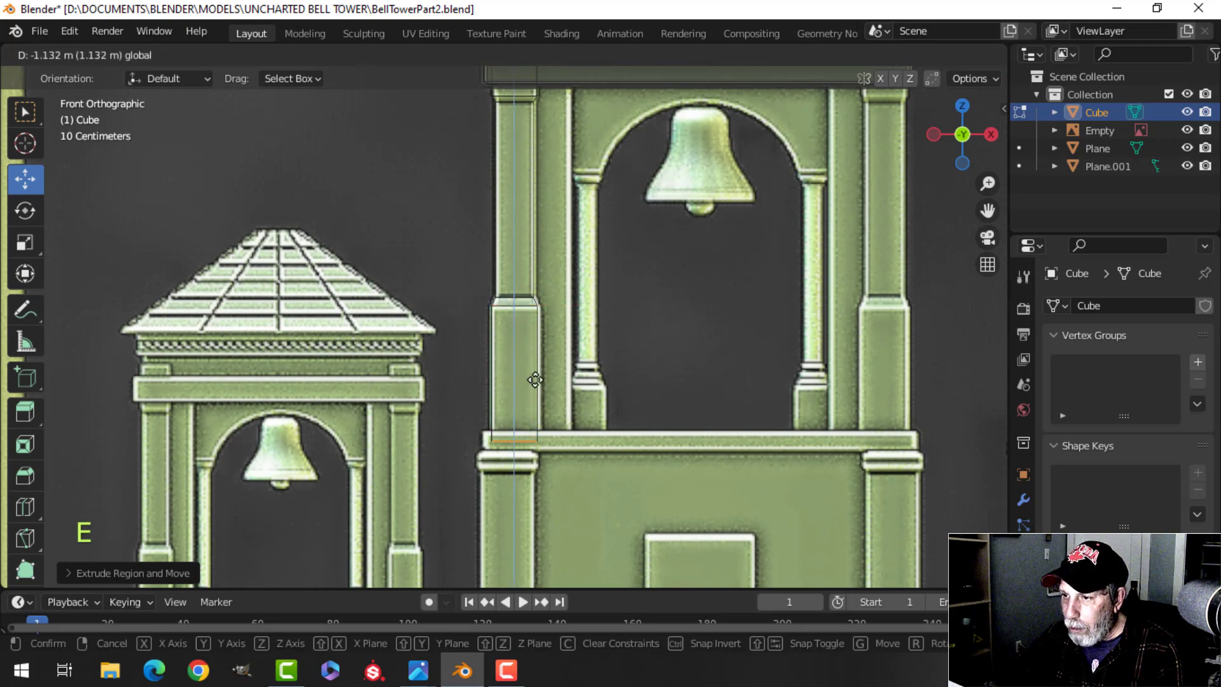
pyautogui.moveTo(535, 379); pyautogui.dragTo(535, 381)
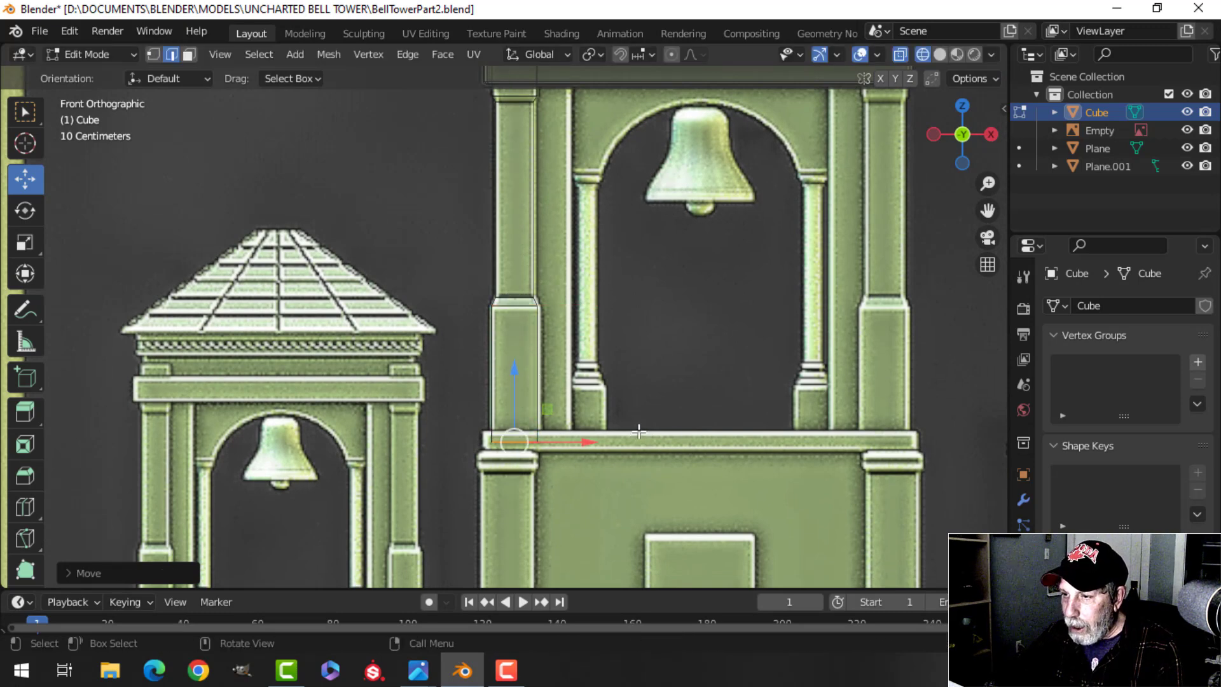
# - Delete the face at the bottom of the pillar, switch to solid shading and return to Object Mode
pyautogui.press('x')
pyautogui.click(582, 459)
pyautogui.press('z')
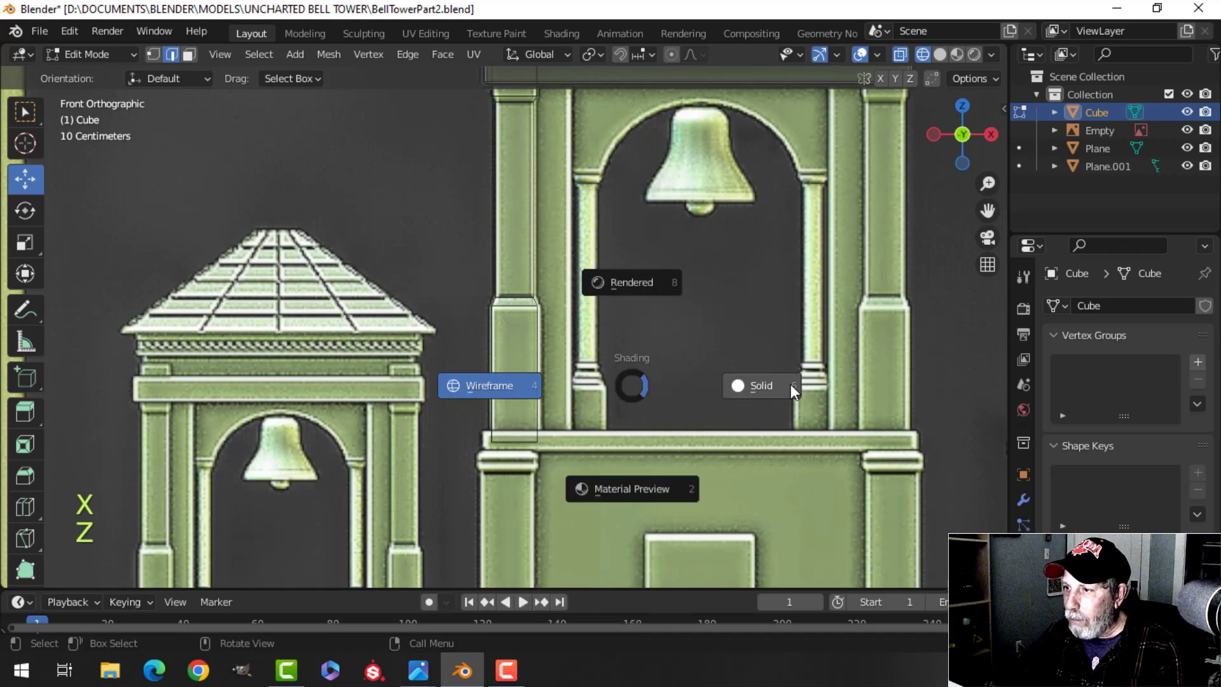
pyautogui.click(791, 392)
pyautogui.scroll(-3, 683, 305)
pyautogui.moveTo(683, 306)
pyautogui.keyDown('shift'); pyautogui.mouseDown(button='middle')
pyautogui.moveTo(700, 389)
pyautogui.moveTo(670, 414)
pyautogui.moveTo(658, 371)
pyautogui.moveTo(610, 447)
pyautogui.mouseUp(button='middle'); pyautogui.keyUp('shift')
pyautogui.scroll(3, 657, 371)
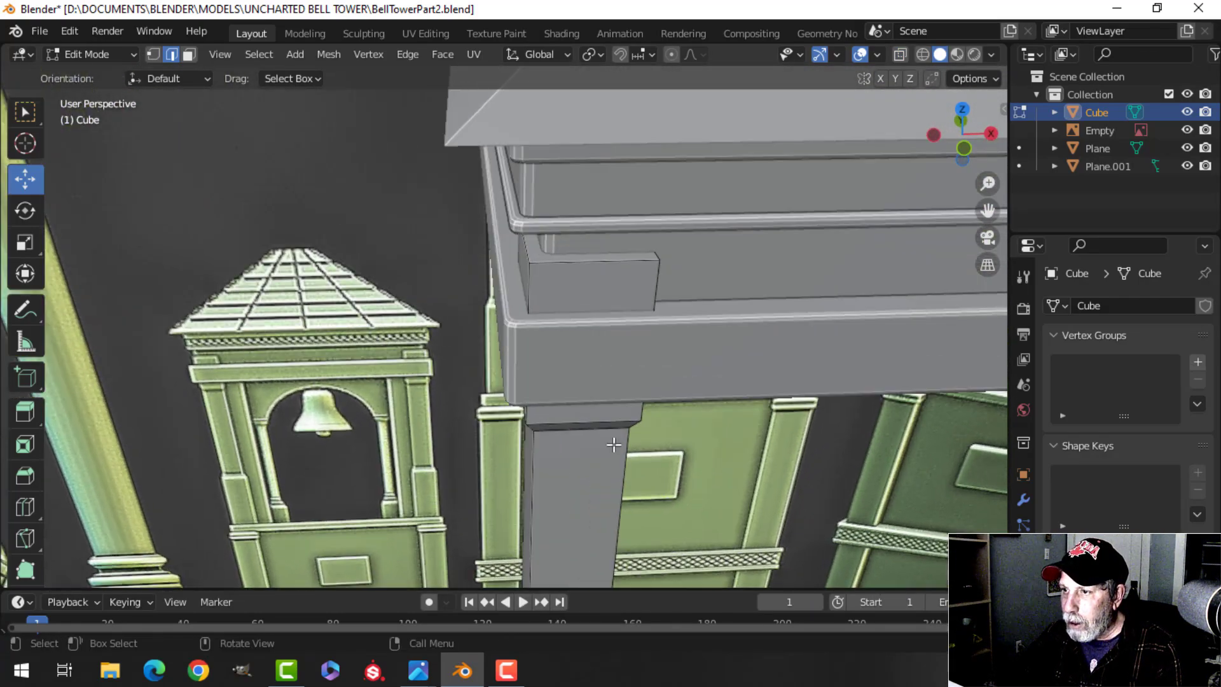
pyautogui.press('Tab')
# - Shade the roof trim object smooth
pyautogui.scroll(-2, 628, 413)
pyautogui.hotkey('alt', 'a')
pyautogui.moveTo(665, 410)
pyautogui.mouseDown(button='middle')
pyautogui.moveTo(641, 364)
pyautogui.moveTo(699, 365)
pyautogui.moveTo(677, 422)
pyautogui.mouseUp(button='middle')
pyautogui.scroll(2, 699, 365)
pyautogui.click(631, 210)
pyautogui.rightClick(630, 210)
pyautogui.click(631, 210)
# - Loop-cut the upper recessed band of the trim horizontally and bevel the cut out to the band's borders as supporting edges
pyautogui.keyDown('shift'); pyautogui.moveTo(767, 273); pyautogui.dragTo(582, 226, button='middle'); pyautogui.keyUp('shift')
pyautogui.scroll(4, 745, 307)
pyautogui.press('Tab')
pyautogui.hotkey('alt', 'a')
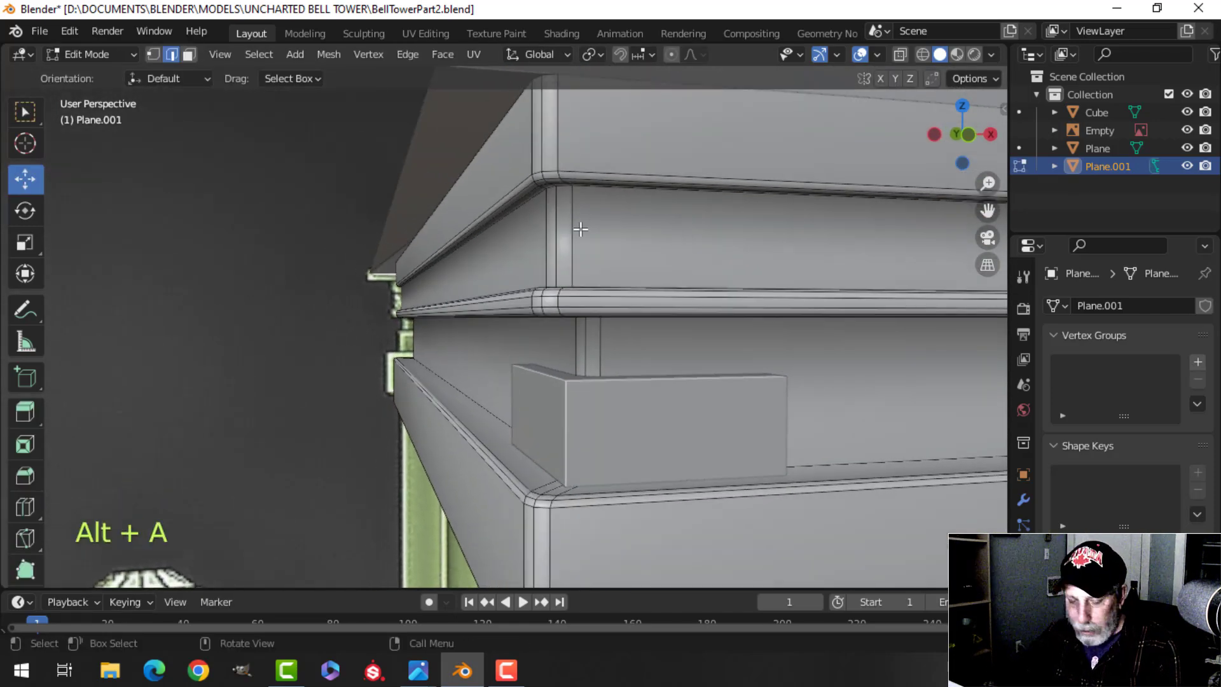
pyautogui.hotkey('ctrl', 'r')
pyautogui.click(575, 230)
pyautogui.rightClick(662, 231)
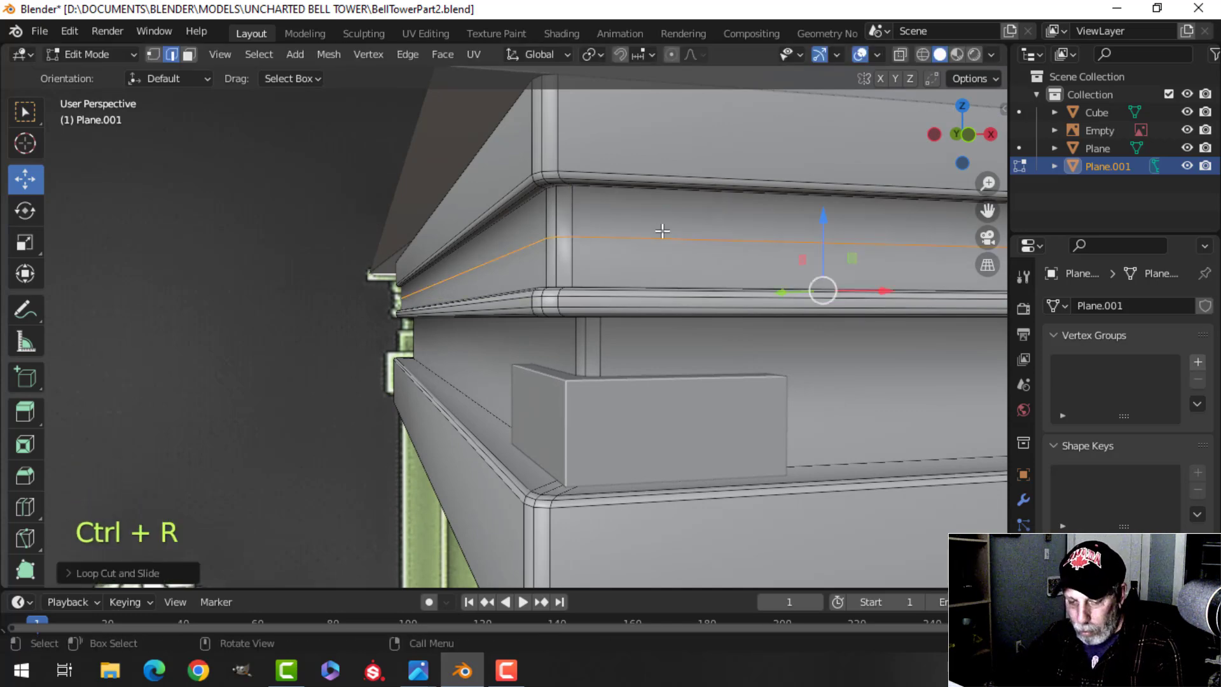
pyautogui.hotkey('ctrl', 'b')
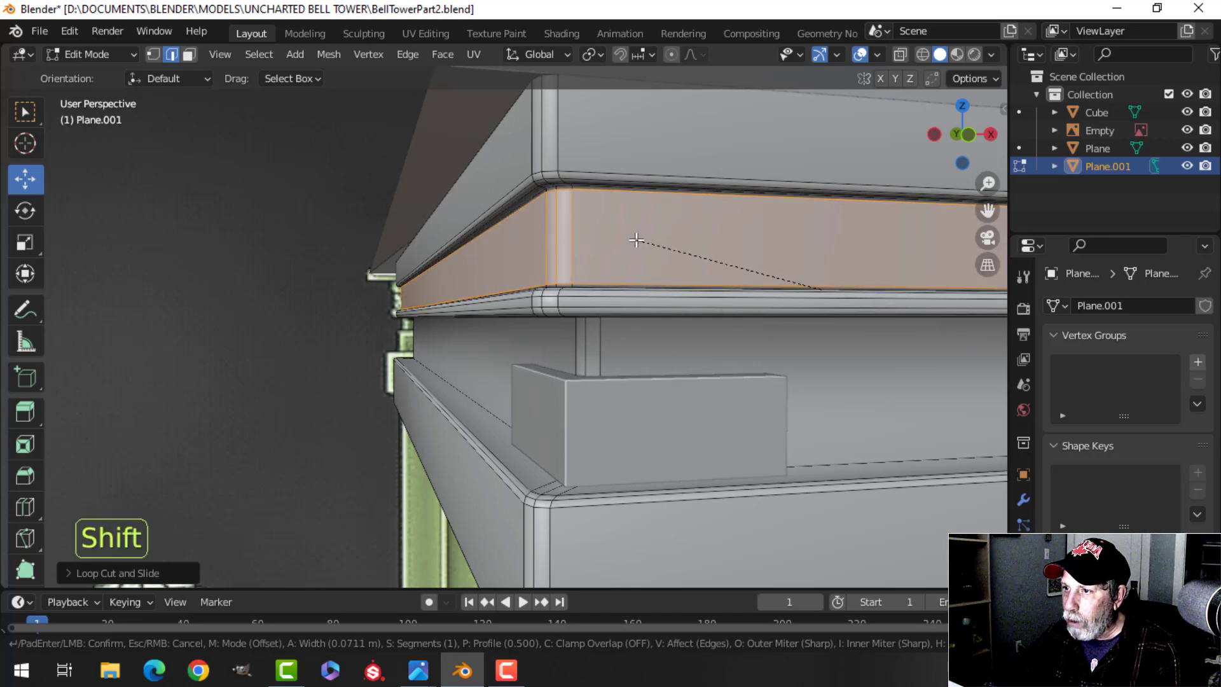
pyautogui.click(612, 239)
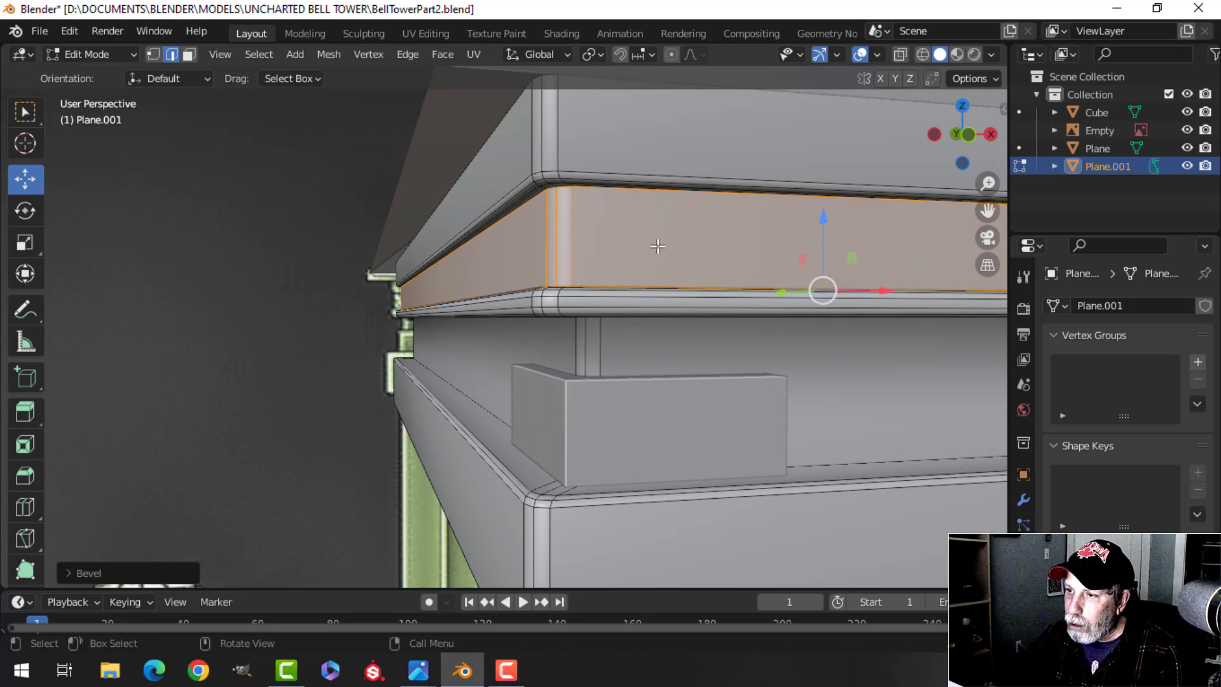
# - Loop-cut the recessed band behind the corner block and bevel the cut about 0.124 m wide, out to the band's borders
pyautogui.scroll(-2, 717, 280)
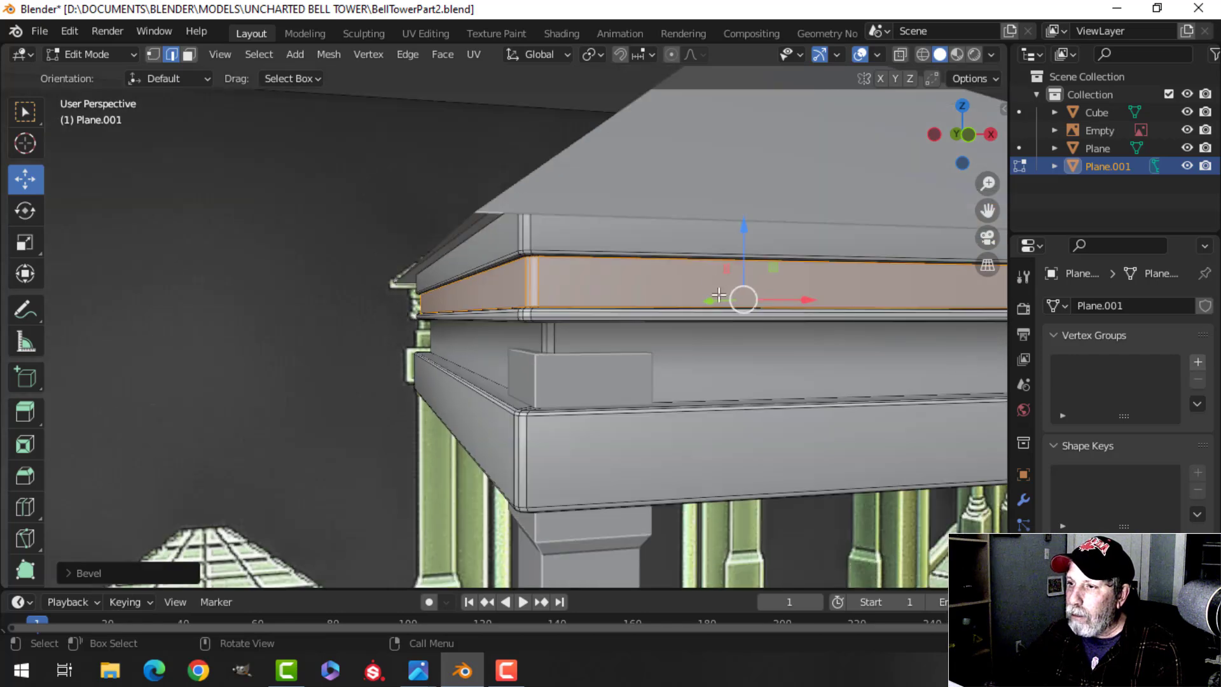
pyautogui.hotkey('alt', 'a')
pyautogui.scroll(2, 701, 313)
pyautogui.keyDown('shift'); pyautogui.moveTo(700, 314); pyautogui.dragTo(673, 305, button='middle'); pyautogui.keyUp('shift')
pyautogui.hotkey('ctrl', 'r')
pyautogui.click(559, 289)
pyautogui.rightClick(559, 289)
pyautogui.hotkey('ctrl', 'b')
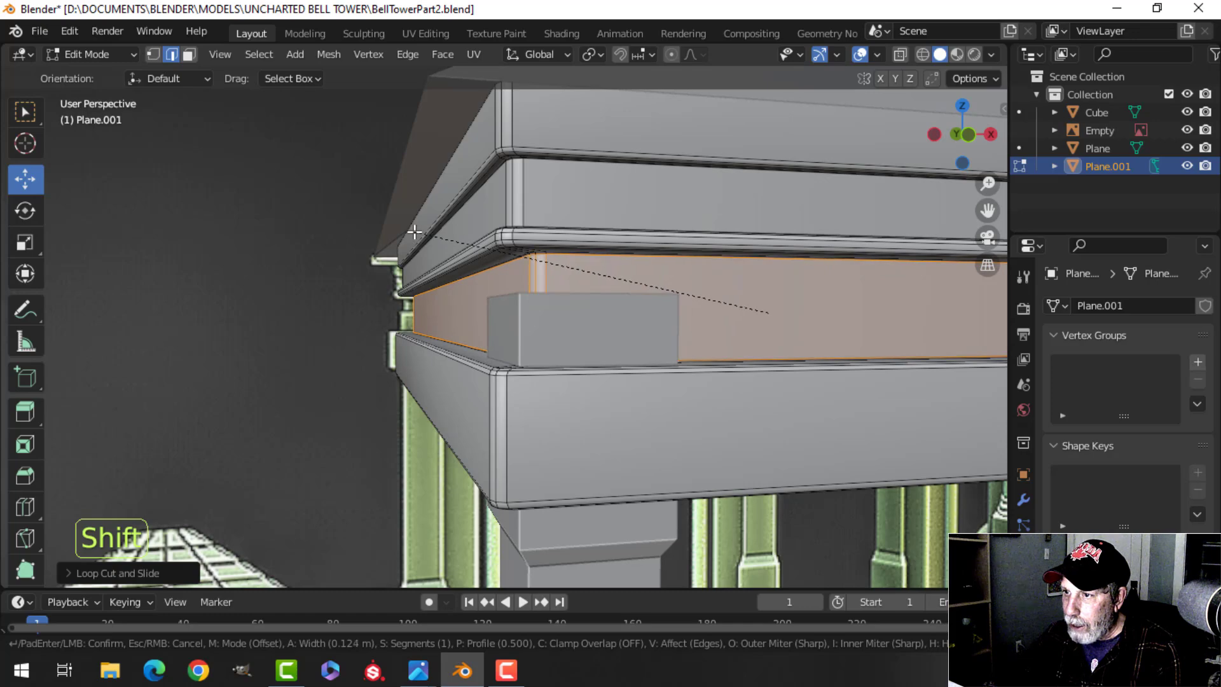
pyautogui.click(414, 233)
# - Leave the trim's Edit Mode, inspect its bands from below and the side, and save the file
pyautogui.press('Tab')
pyautogui.scroll(-6, 662, 295)
pyautogui.hotkey('alt', 'a')
pyautogui.moveTo(662, 296); pyautogui.dragTo(597, 221, button='middle')
pyautogui.scroll(-3, 582, 302)
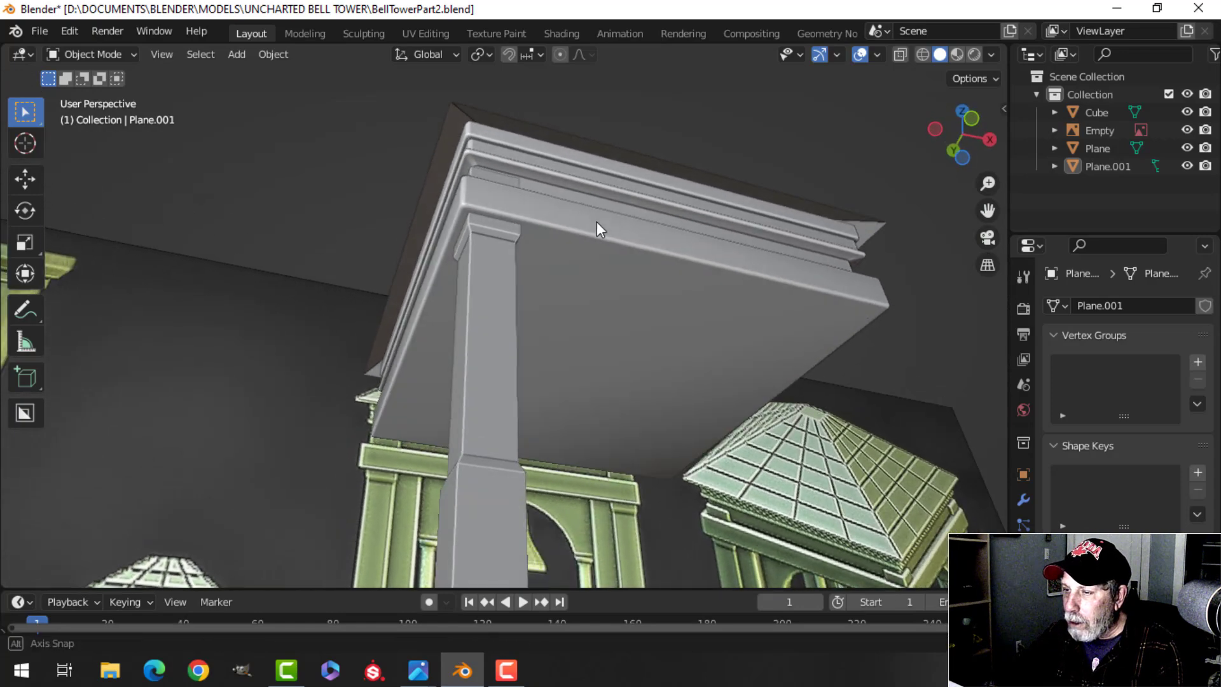
pyautogui.click(593, 266)
pyautogui.moveTo(593, 265); pyautogui.dragTo(618, 281, button='middle')
pyautogui.scroll(5, 619, 281)
pyautogui.press('Tab')
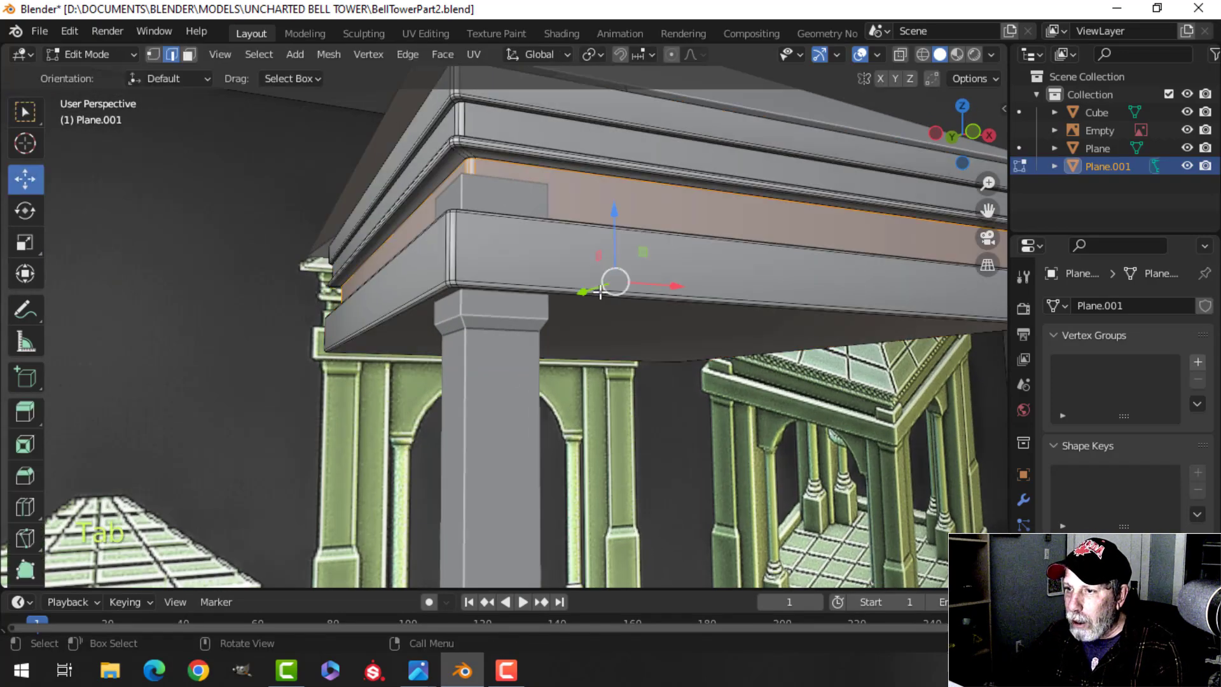
pyautogui.scroll(-5, 598, 293)
pyautogui.press('Tab')
pyautogui.hotkey('alt', 'a')
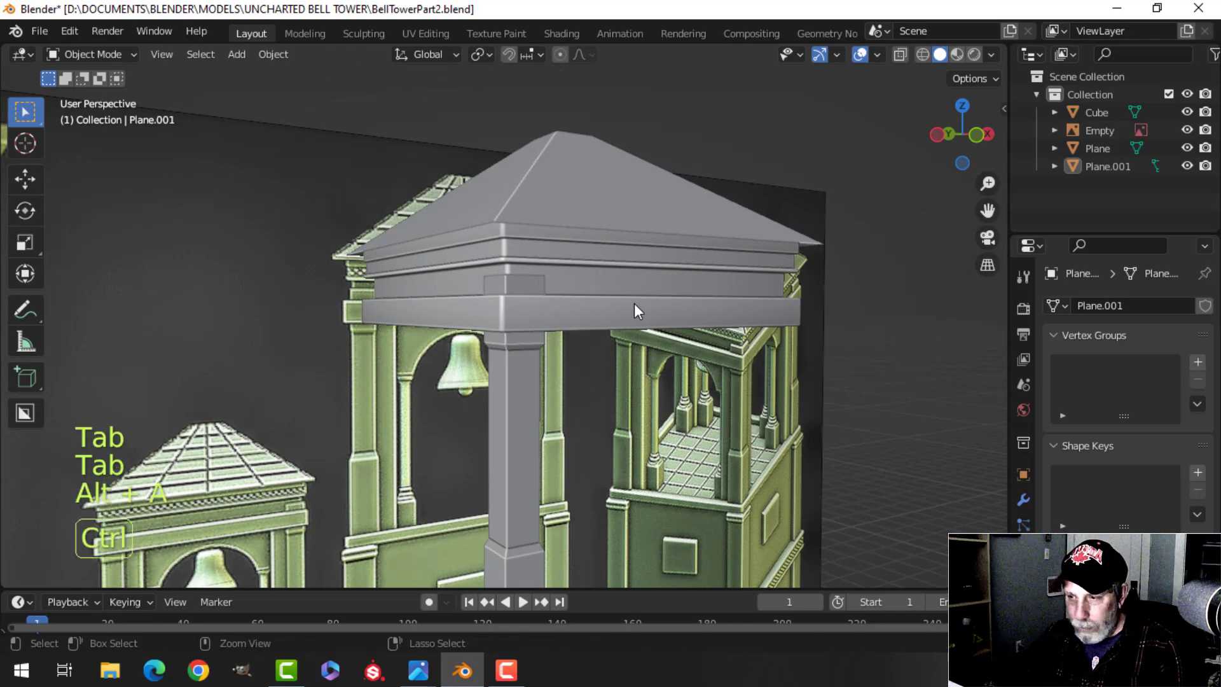
pyautogui.hotkey('ctrl', 's')
# - Add a Mirror modifier to the corner pillar with both the X and Y axes enabled
pyautogui.moveTo(610, 255); pyautogui.dragTo(529, 306, button='middle')
pyautogui.scroll(4, 552, 293)
pyautogui.scroll(-3, 564, 314)
pyautogui.scroll(-2, 560, 319)
pyautogui.scroll(-1, 582, 318)
pyautogui.click(483, 290)
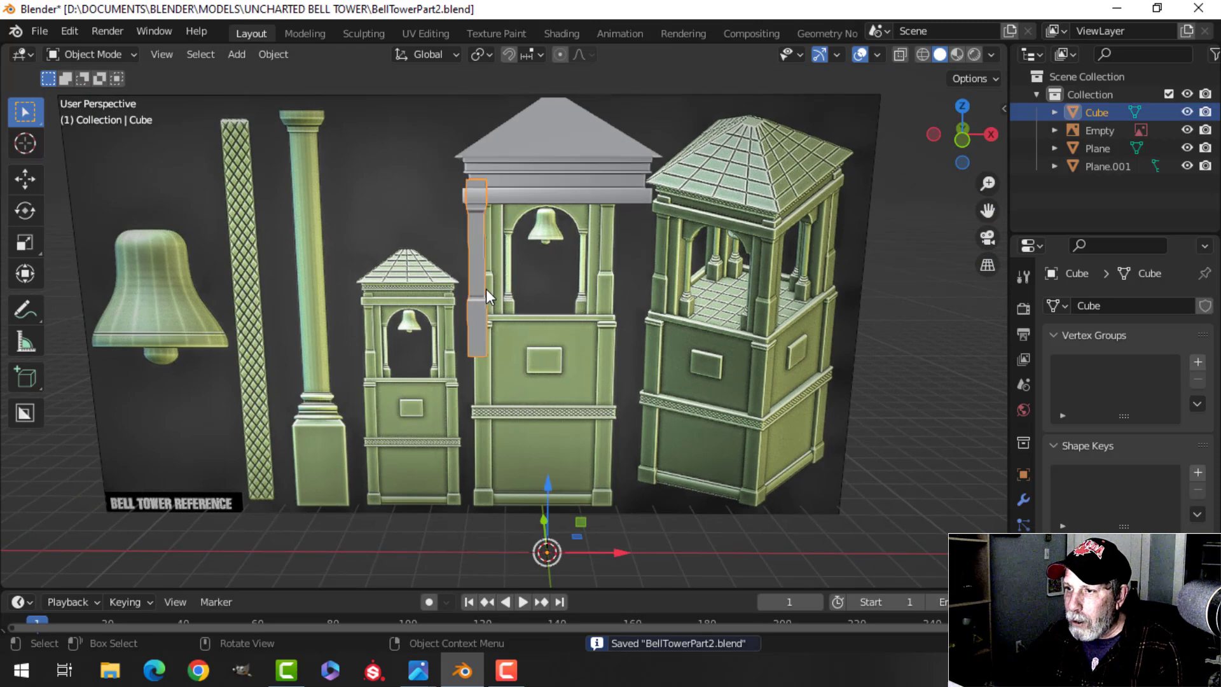
pyautogui.click(1024, 500)
pyautogui.click(1084, 307)
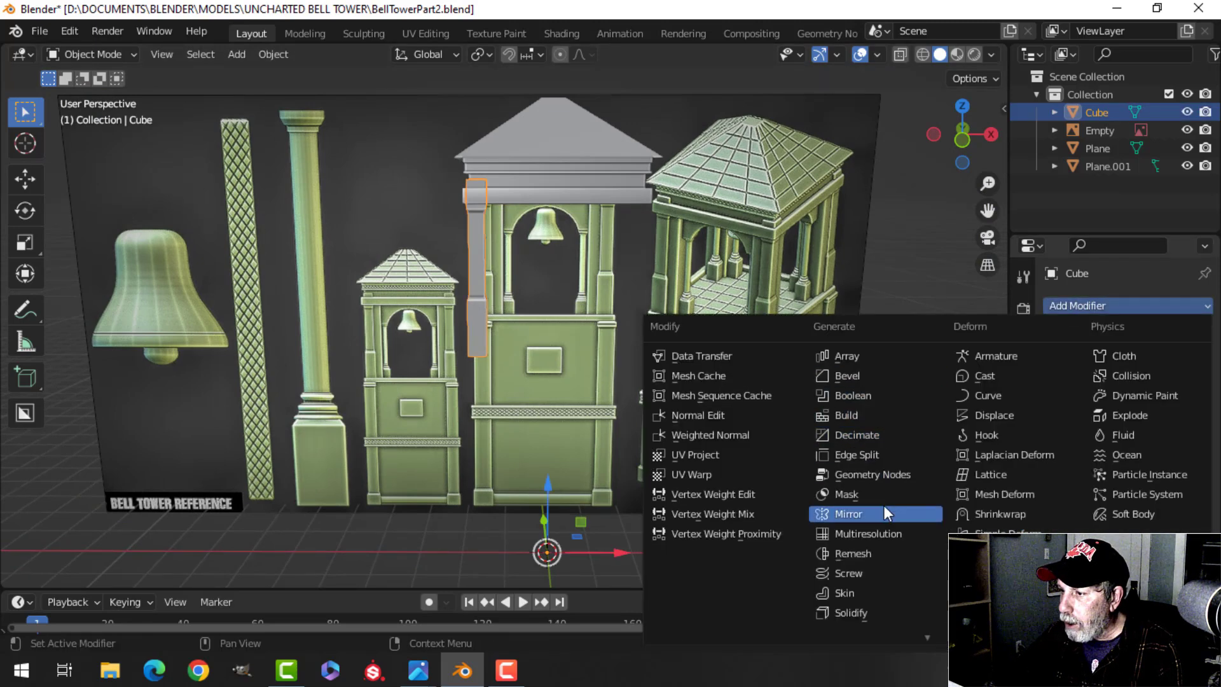
pyautogui.click(849, 512)
pyautogui.click(1147, 360)
pyautogui.hotkey('alt', 'a')
# - Compare the mirrored pillars and corner blocks with the perspective view of the tower in the reference
pyautogui.moveTo(612, 331); pyautogui.dragTo(574, 341, button='middle')
pyautogui.scroll(2, 574, 342)
pyautogui.keyDown('shift'); pyautogui.moveTo(698, 311); pyautogui.dragTo(623, 384, button='middle'); pyautogui.keyUp('shift')
pyautogui.keyDown('shift'); pyautogui.moveTo(827, 331); pyautogui.dragTo(620, 342, button='middle'); pyautogui.keyUp('shift')
pyautogui.scroll(3, 737, 300)
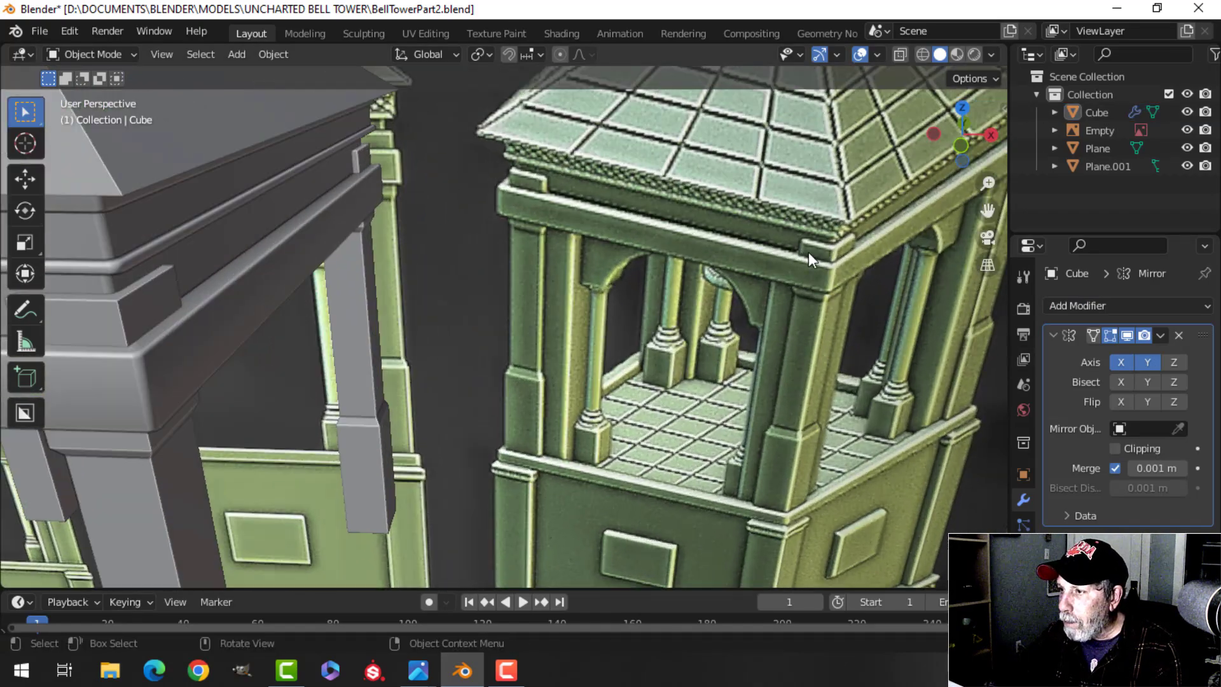
pyautogui.scroll(-3, 528, 348)
pyautogui.moveTo(528, 349); pyautogui.dragTo(559, 282, button='middle')
pyautogui.scroll(2, 471, 268)
pyautogui.keyDown('shift'); pyautogui.moveTo(461, 267); pyautogui.dragTo(712, 289, button='middle'); pyautogui.keyUp('shift')
pyautogui.scroll(-3, 587, 318)
# - In the pillar's Edit Mode, bevel the edges of the corner block's top face slightly with one segment
pyautogui.moveTo(491, 233); pyautogui.dragTo(521, 247, button='middle')
pyautogui.scroll(2, 542, 253)
pyautogui.scroll(2, 549, 299)
pyautogui.click(533, 223)
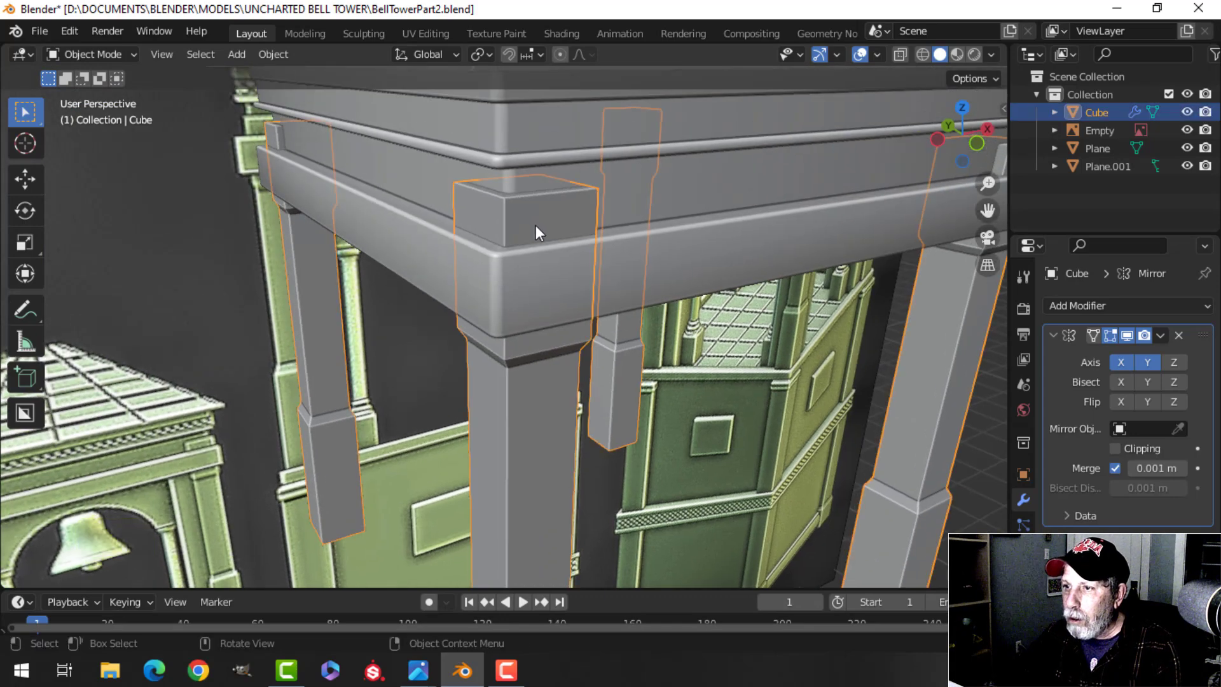
pyautogui.press('Tab')
pyautogui.keyDown('shift'); pyautogui.moveTo(592, 259); pyautogui.dragTo(582, 270, button='middle'); pyautogui.keyUp('shift')
pyautogui.moveTo(582, 270); pyautogui.dragTo(634, 247, button='middle')
pyautogui.scroll(2, 589, 260)
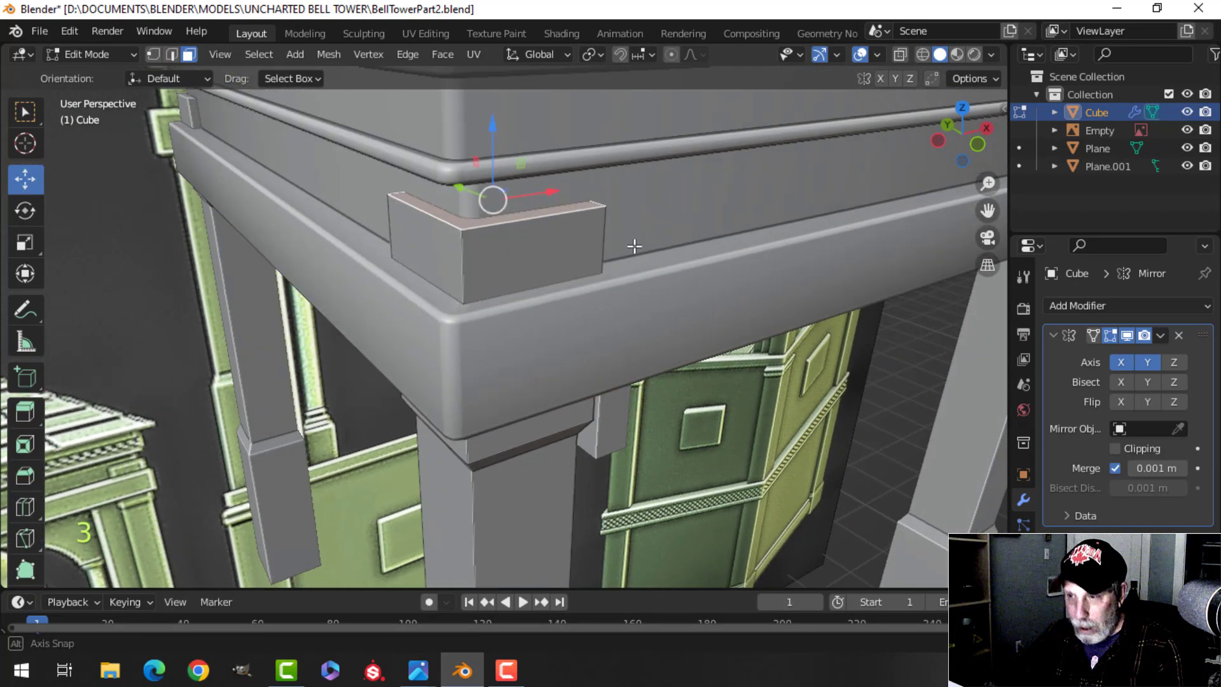
pyautogui.hotkey('ctrl', 'b')
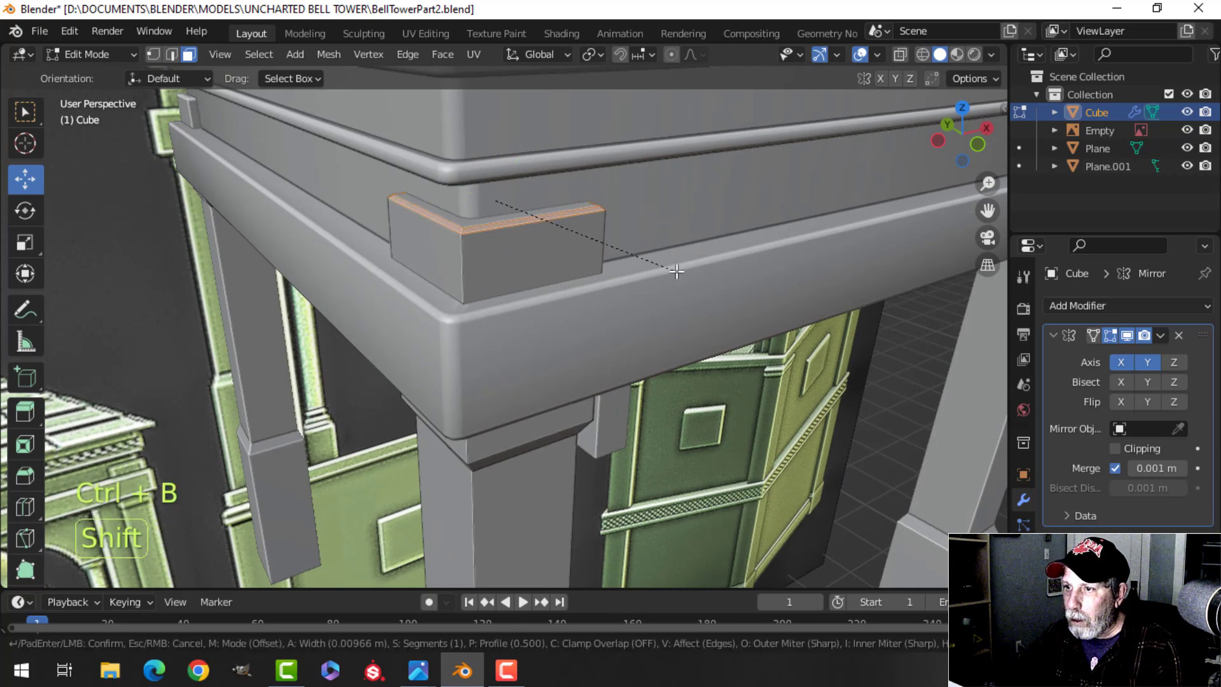
pyautogui.click(711, 278)
pyautogui.hotkey('alt', 'a')
# - Select the pillar's vertical corner edges and bevel them narrowly with two segments
pyautogui.scroll(-6, 575, 281)
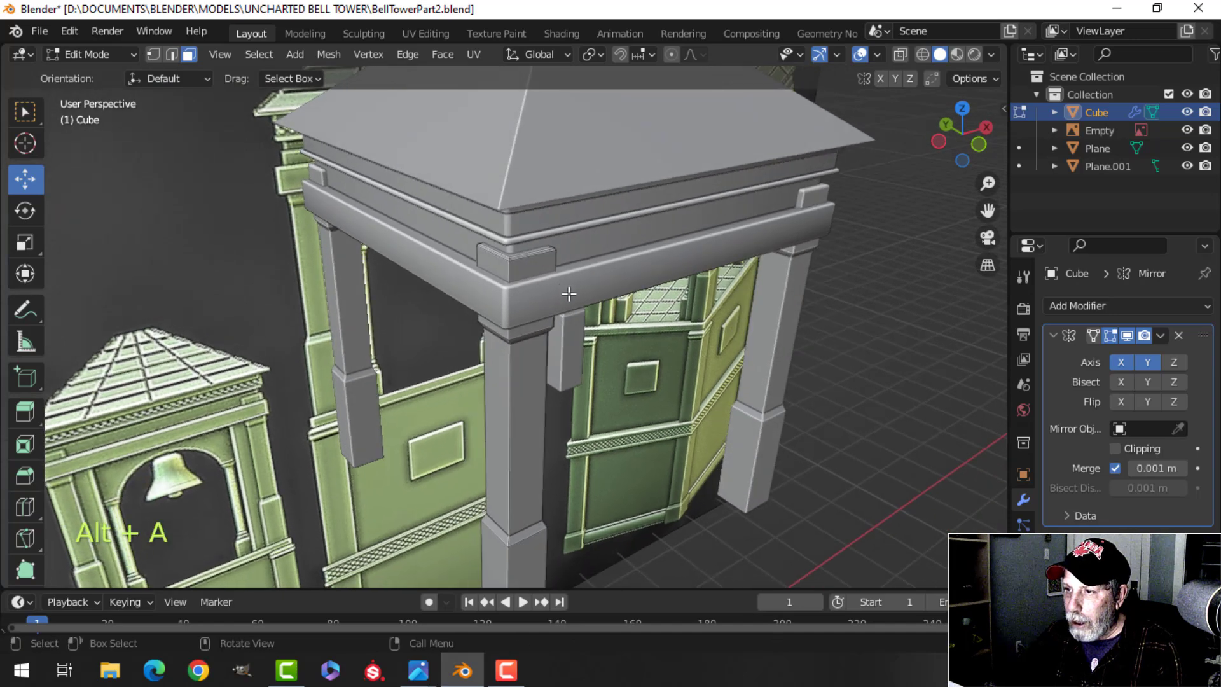
pyautogui.scroll(3, 568, 293)
pyautogui.keyDown('alt'); pyautogui.keyDown('shift'); pyautogui.click(518, 389); pyautogui.keyUp('shift'); pyautogui.keyUp('alt')
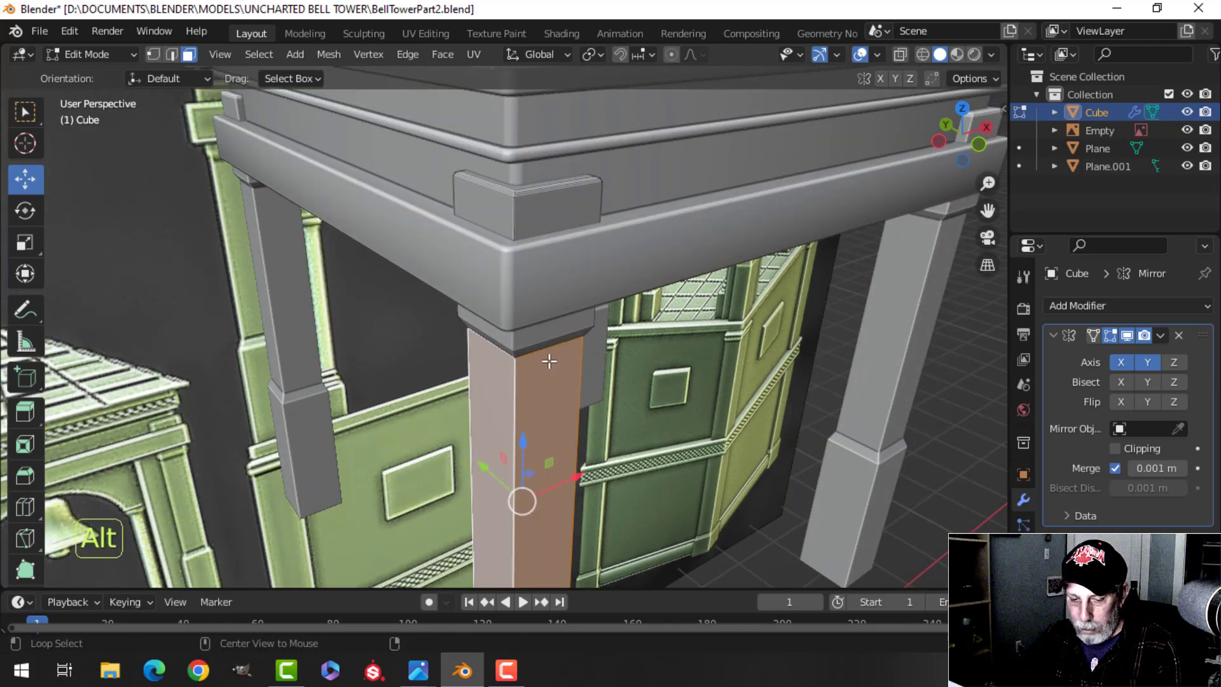
pyautogui.hotkey('alt', 'a')
pyautogui.press('2')
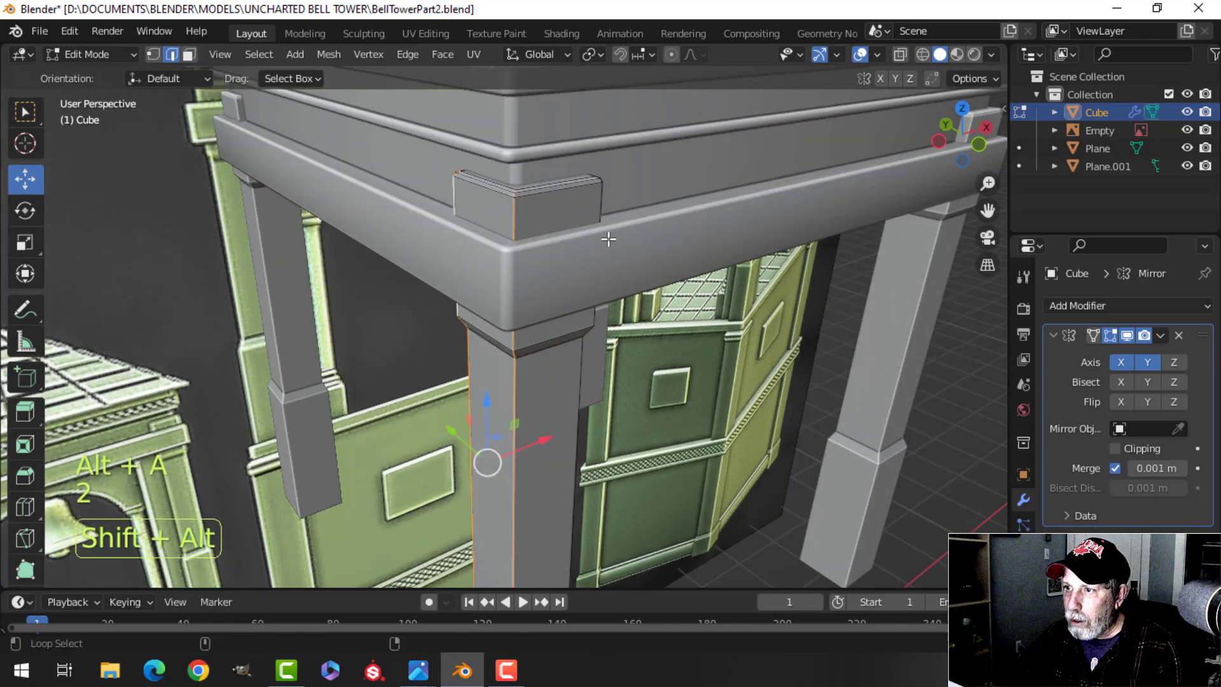
pyautogui.moveTo(578, 236); pyautogui.dragTo(454, 261, button='middle')
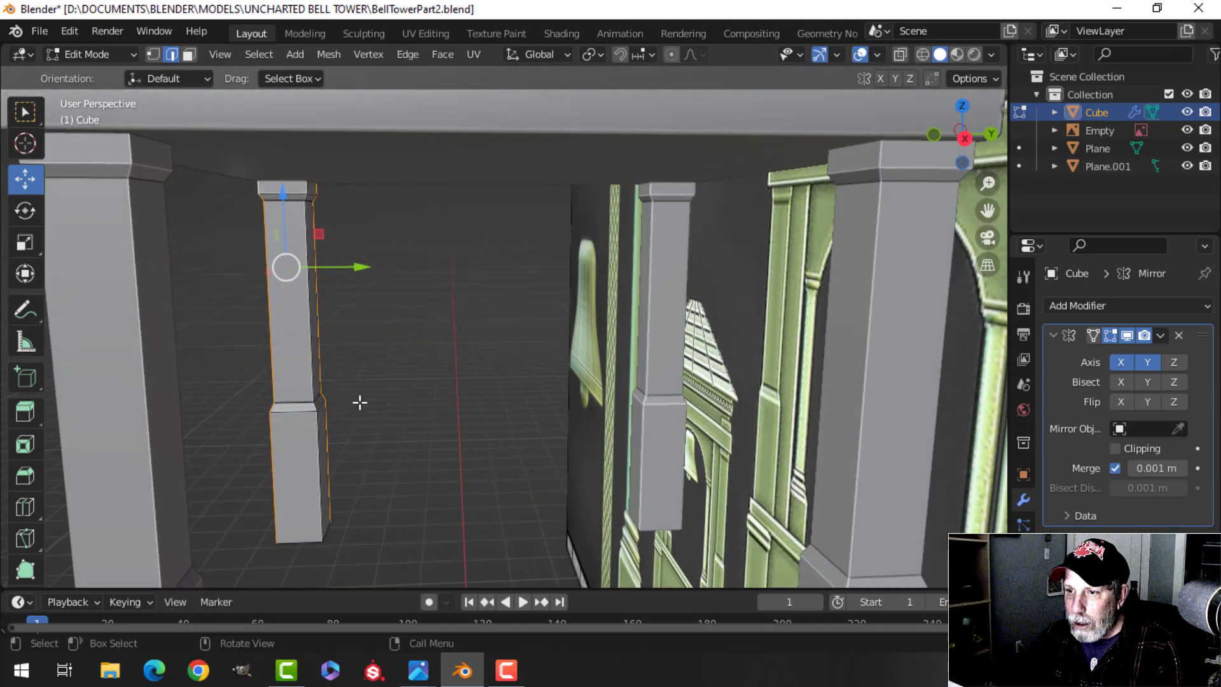
pyautogui.keyDown('alt'); pyautogui.keyDown('shift'); pyautogui.click(315, 433); pyautogui.keyUp('shift'); pyautogui.keyUp('alt')
pyautogui.moveTo(315, 433); pyautogui.dragTo(714, 387, button='middle')
pyautogui.hotkey('ctrl', 'b')
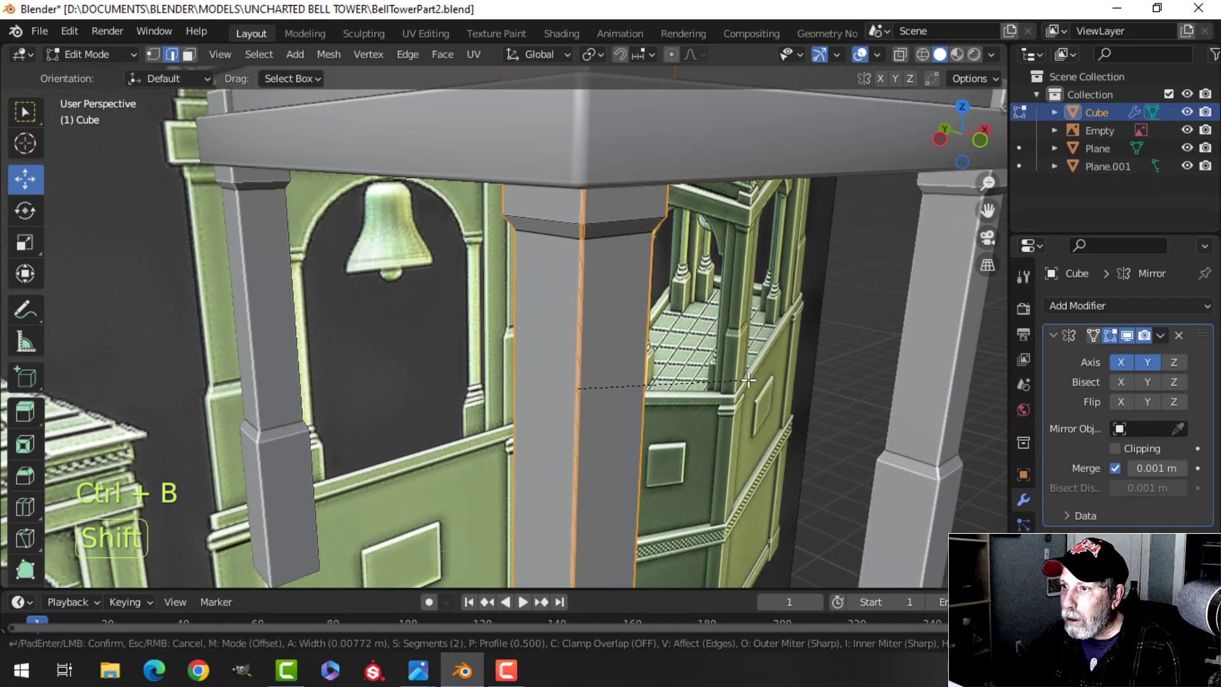
pyautogui.click(786, 377)
pyautogui.hotkey('alt', 'a')
# - Bevel the upper and lower edge loops of the tapered collar at the top of the shaft
pyautogui.moveTo(786, 377); pyautogui.dragTo(573, 280, button='middle')
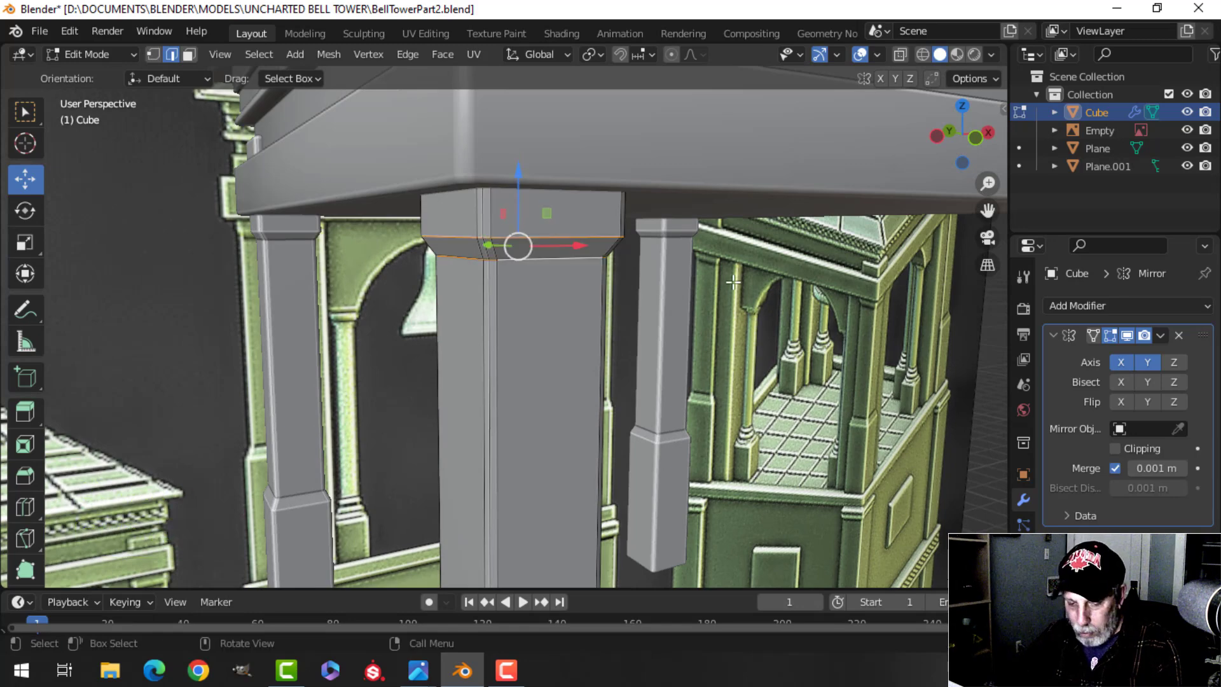
pyautogui.hotkey('ctrl', 'b')
pyautogui.keyDown('shift'); pyautogui.click(665, 314); pyautogui.keyUp('shift')
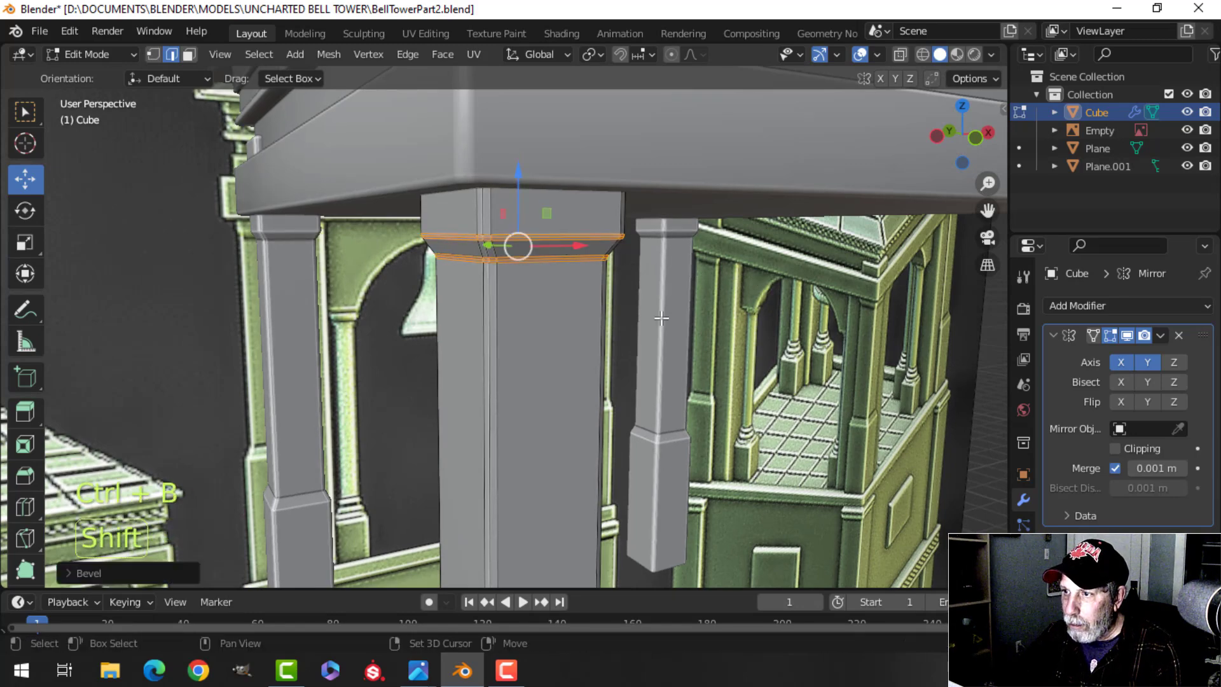
# - Bevel the edge loops of the sloped shoulder above the pillar's wide base with two segments
pyautogui.scroll(-5, 666, 314)
pyautogui.keyDown('shift'); pyautogui.moveTo(665, 313); pyautogui.dragTo(661, 172, button='middle'); pyautogui.keyUp('shift')
pyautogui.scroll(4, 636, 254)
pyautogui.moveTo(575, 308); pyautogui.dragTo(577, 324, button='middle')
pyautogui.scroll(2, 564, 309)
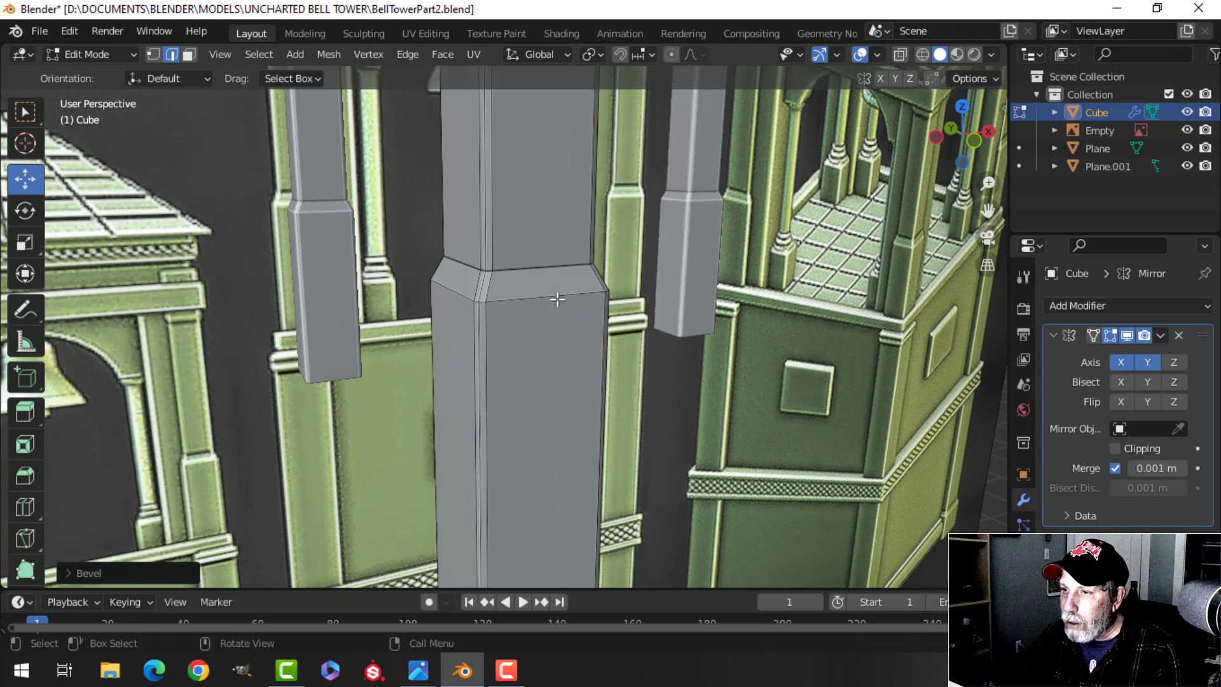
pyautogui.hotkey('ctrl', 'b')
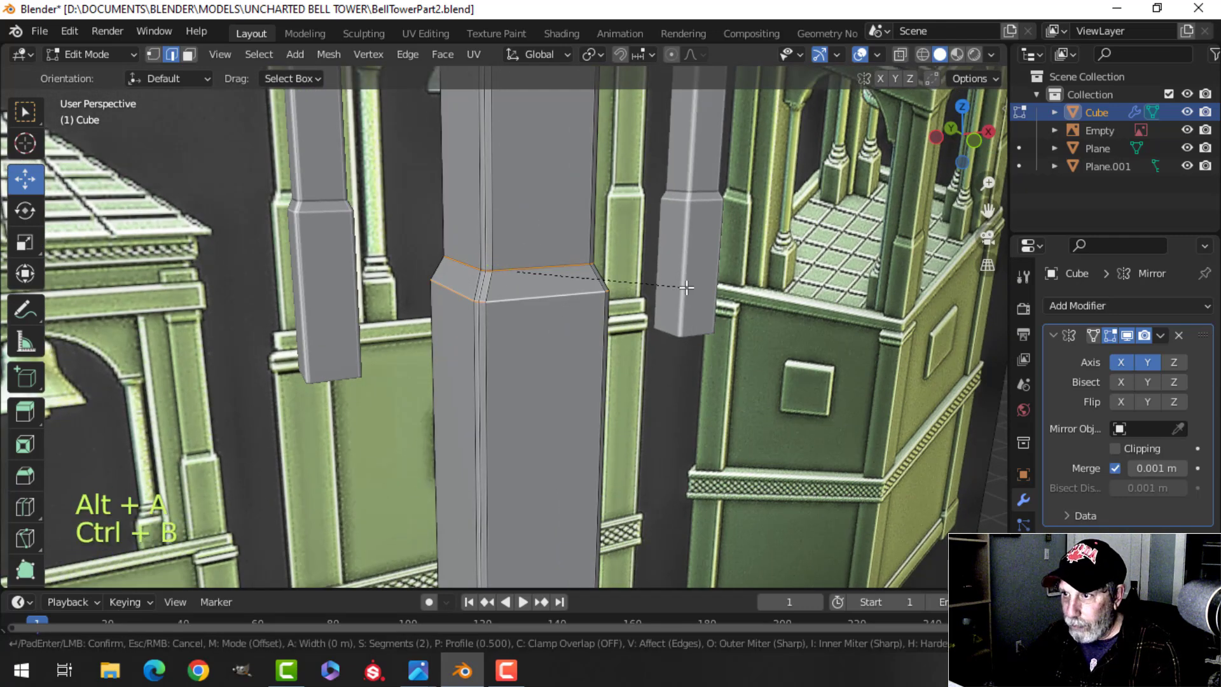
pyautogui.click(718, 293)
# - Return to Object Mode and shade the pillar object smooth
pyautogui.press('Tab')
pyautogui.moveTo(718, 293); pyautogui.dragTo(559, 288, button='middle')
pyautogui.rightClick(520, 215)
pyautogui.click(513, 208)
pyautogui.hotkey('alt', 'a')
pyautogui.scroll(-3, 580, 272)
pyautogui.scroll(-2, 560, 287)
pyautogui.keyDown('shift'); pyautogui.moveTo(634, 243); pyautogui.dragTo(619, 258, button='middle'); pyautogui.keyUp('shift')
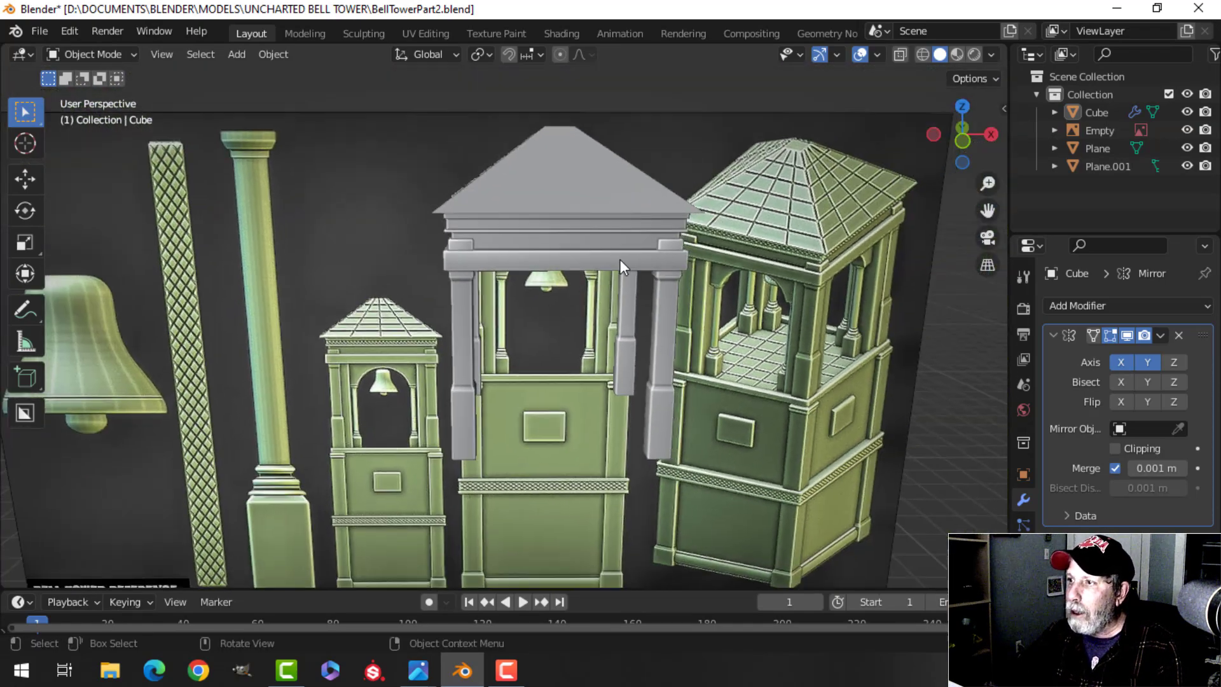
# - Check the model with a viewport overlay switched briefly on, and compare the pillars and ledge with the reference in front view
pyautogui.click(876, 55)
pyautogui.click(804, 381)
pyautogui.click(803, 380)
pyautogui.scroll(-5, 662, 349)
pyautogui.keyDown('shift'); pyautogui.moveTo(662, 348); pyautogui.dragTo(647, 304, button='middle'); pyautogui.keyUp('shift')
pyautogui.press('KP_1')
pyautogui.scroll(5, 647, 303)
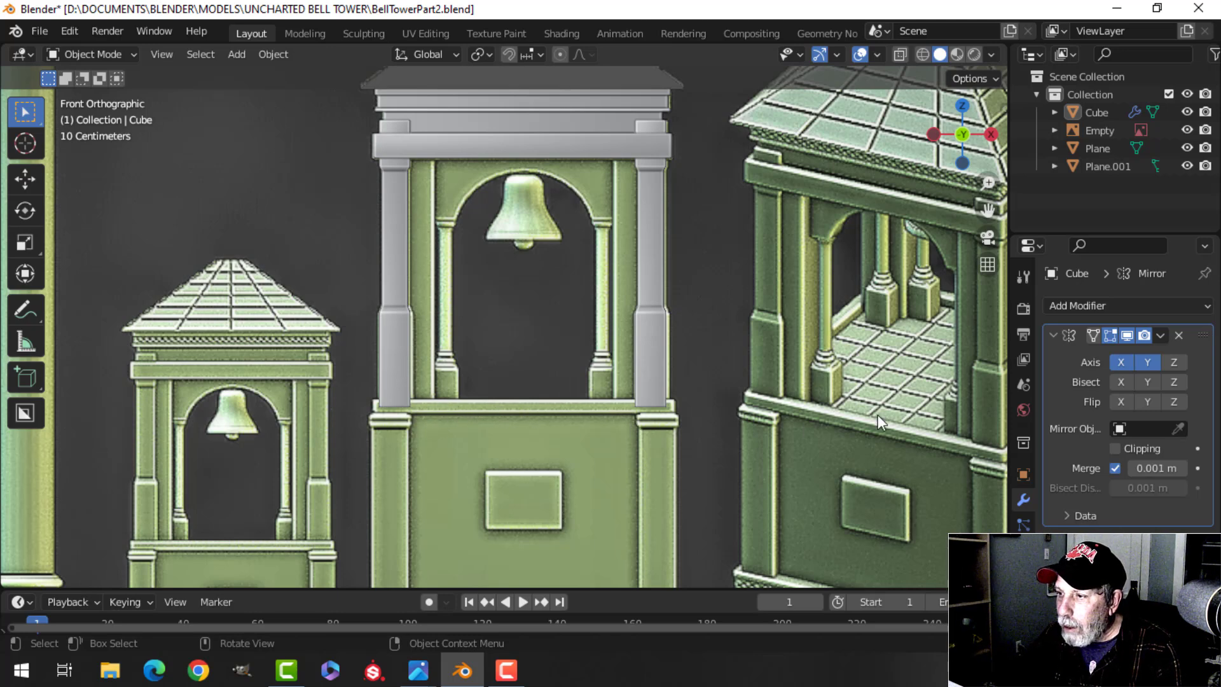
pyautogui.scroll(-1, 541, 431)
pyautogui.keyDown('shift'); pyautogui.moveTo(541, 431); pyautogui.dragTo(525, 397, button='middle'); pyautogui.keyUp('shift')
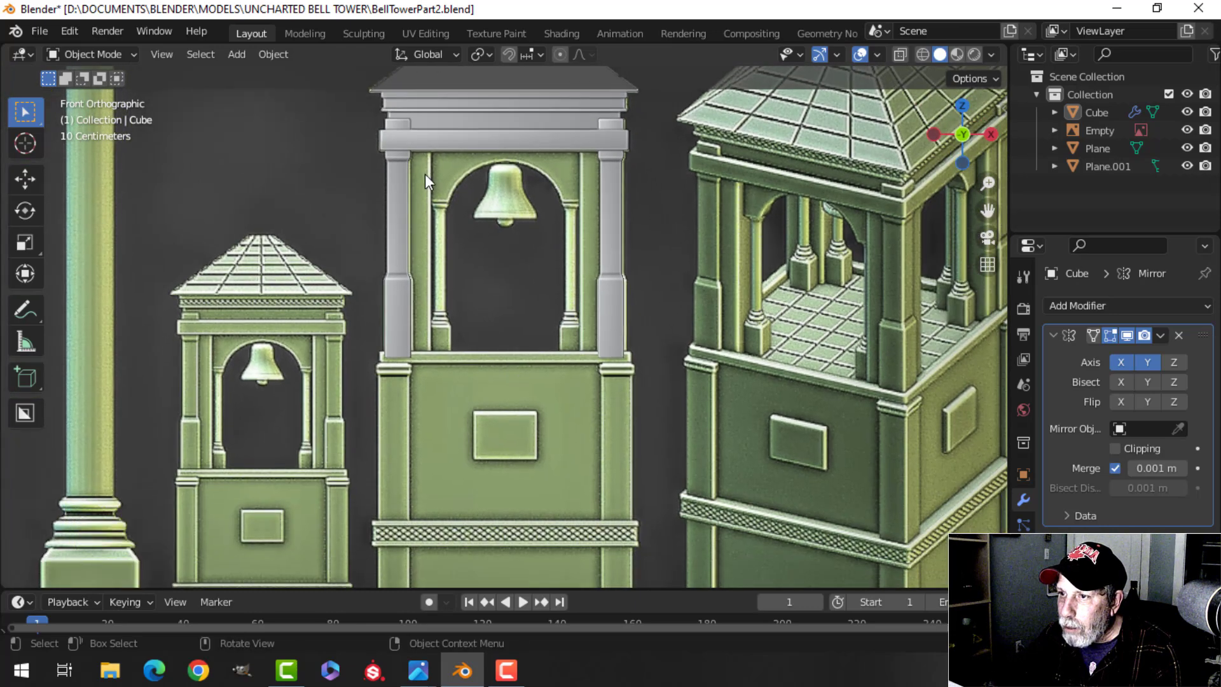
pyautogui.keyDown('shift'); pyautogui.moveTo(525, 274); pyautogui.dragTo(562, 270, button='middle'); pyautogui.keyUp('shift')
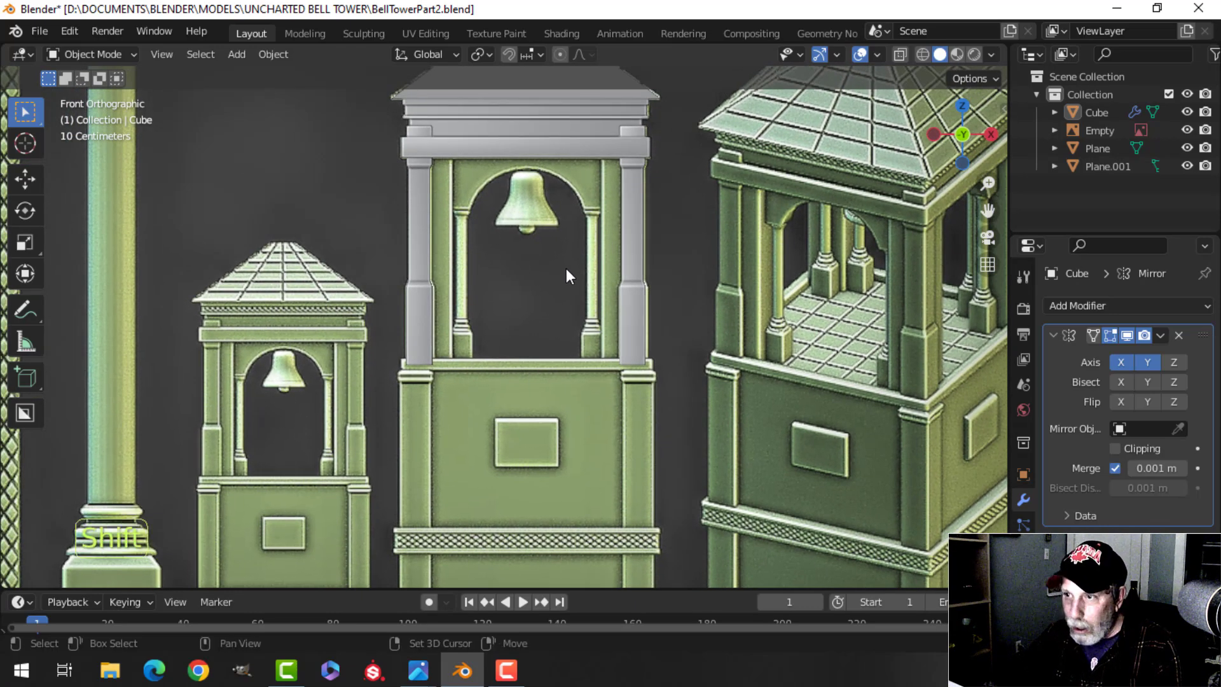
# - Add a plane at the top of the ledge beneath the pillars, scaled to the ledge's full width
pyautogui.hotkey('shift', 'a')
pyautogui.moveTo(544, 267)
pyautogui.click(632, 267)
pyautogui.press('Tab')
pyautogui.scroll(-5, 550, 420)
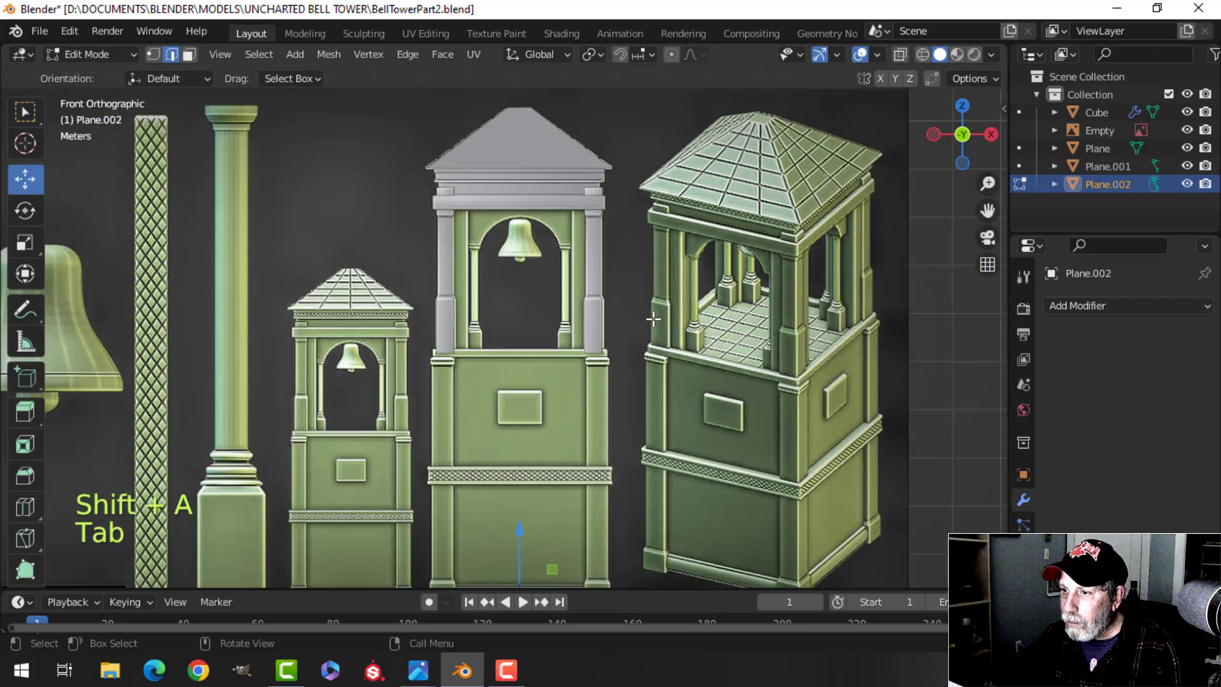
pyautogui.moveTo(514, 414); pyautogui.dragTo(514, 273)
pyautogui.scroll(8, 577, 314)
pyautogui.moveTo(551, 331); pyautogui.dragTo(542, 318)
pyautogui.press('s')
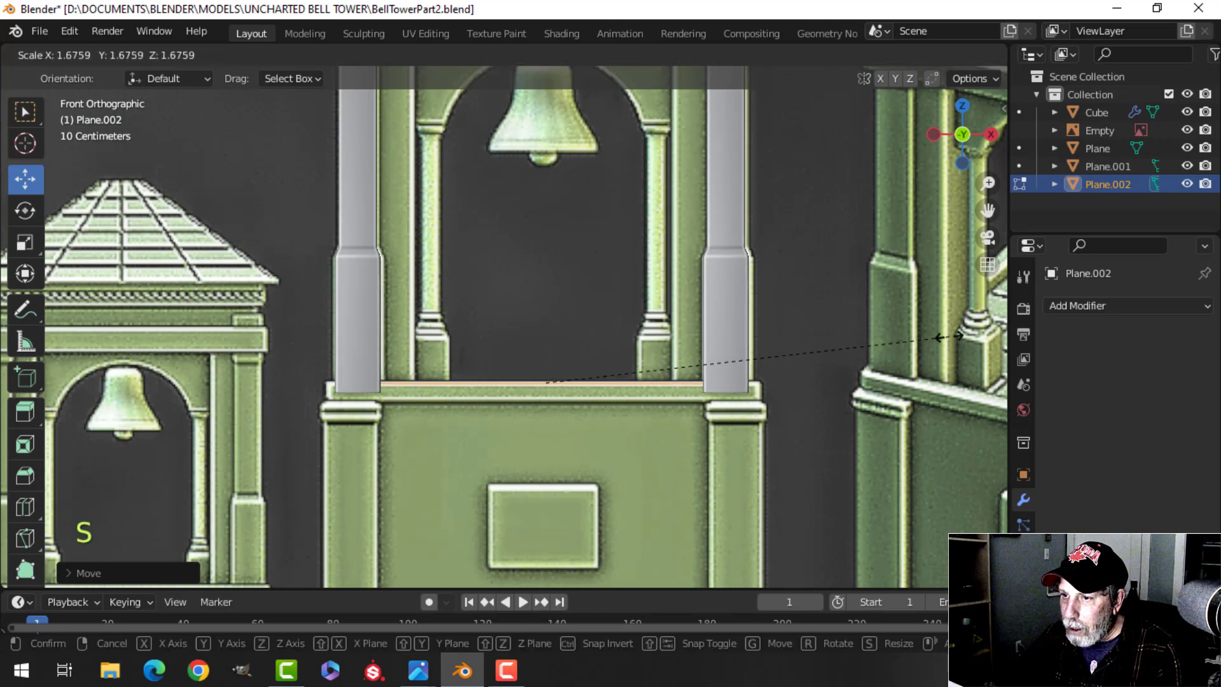
pyautogui.click(981, 332)
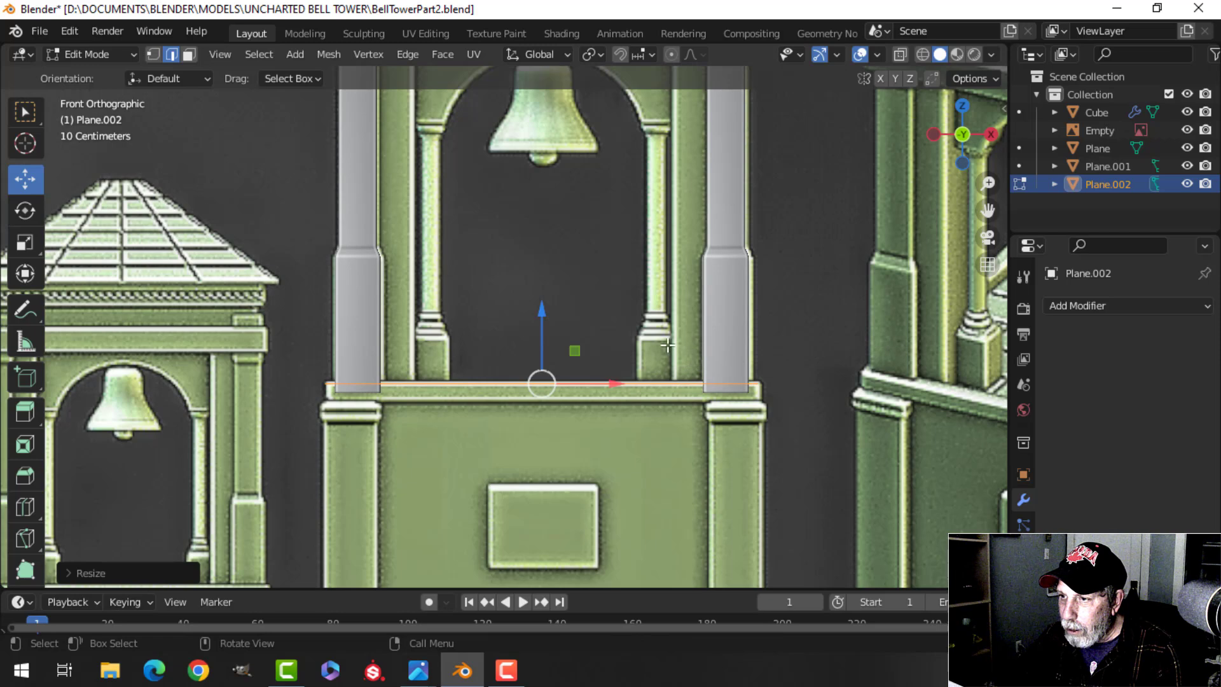
# - Extrude the plane straight down to the underside of the ledge band to form a slab
pyautogui.press('e')
pyautogui.rightClick(605, 320)
pyautogui.press('e')
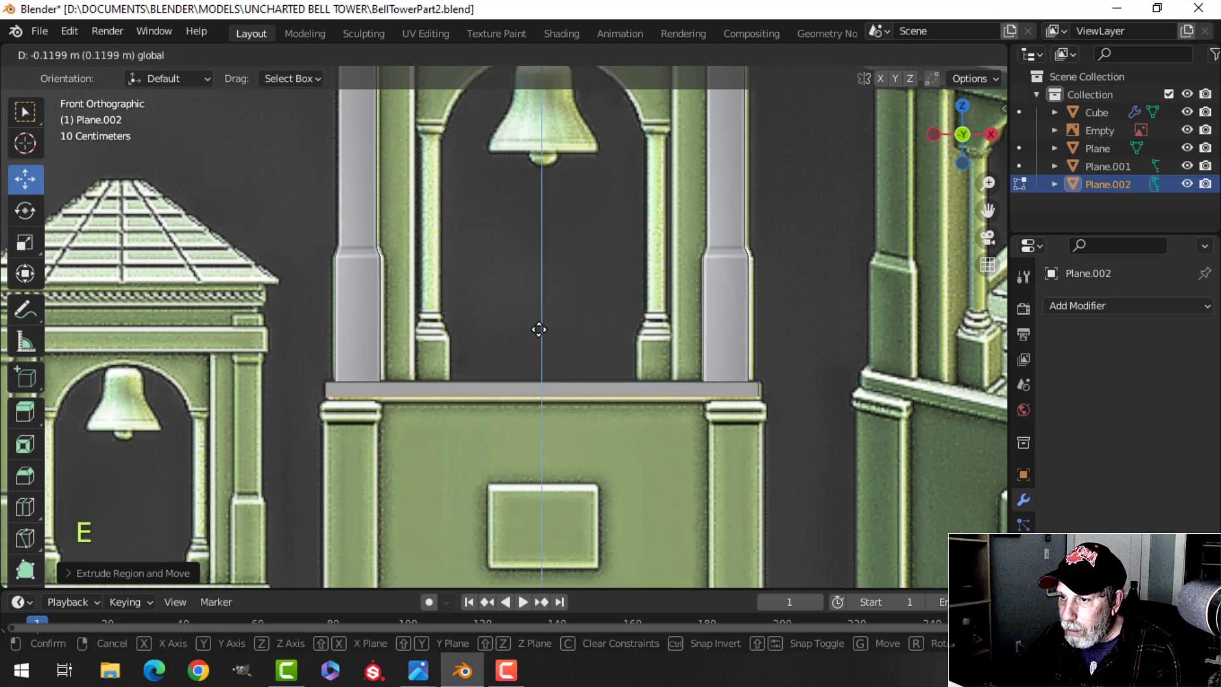
pyautogui.click(539, 335)
pyautogui.moveTo(539, 335); pyautogui.dragTo(519, 390, button='middle')
pyautogui.moveTo(666, 371); pyautogui.dragTo(763, 311, button='middle')
pyautogui.press('KP_1')
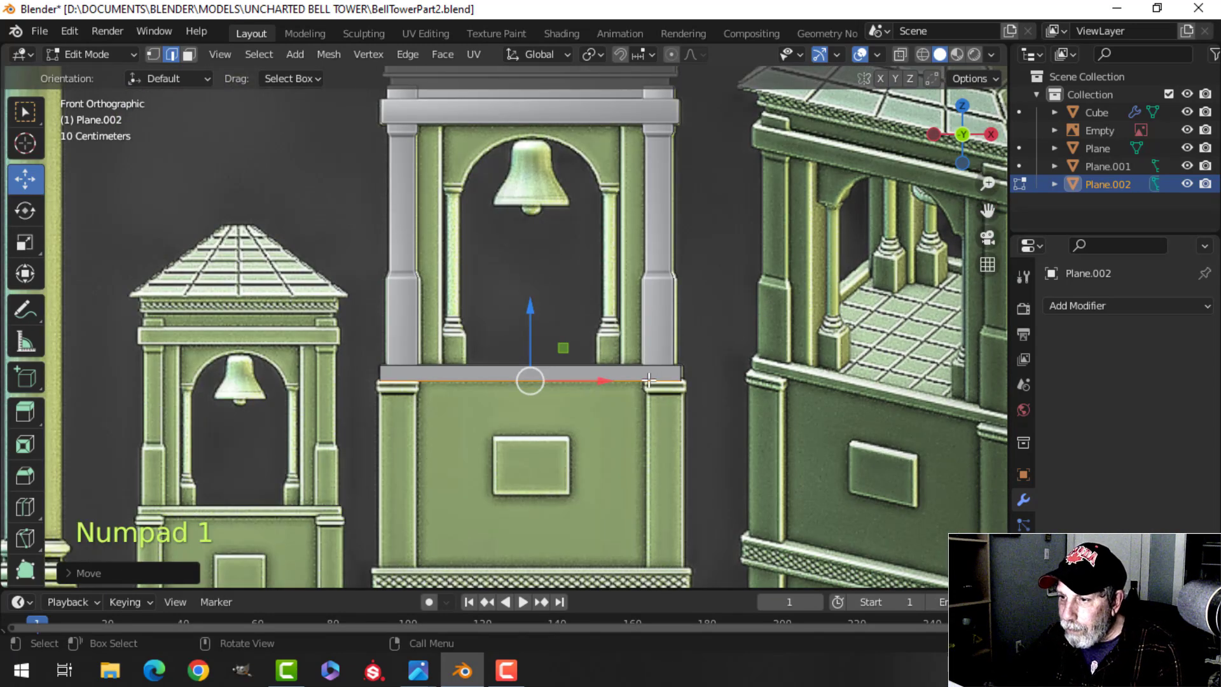
# - Inset the bottom face of the ledge slab slightly to set the width of the tower body
pyautogui.scroll(2, 649, 380)
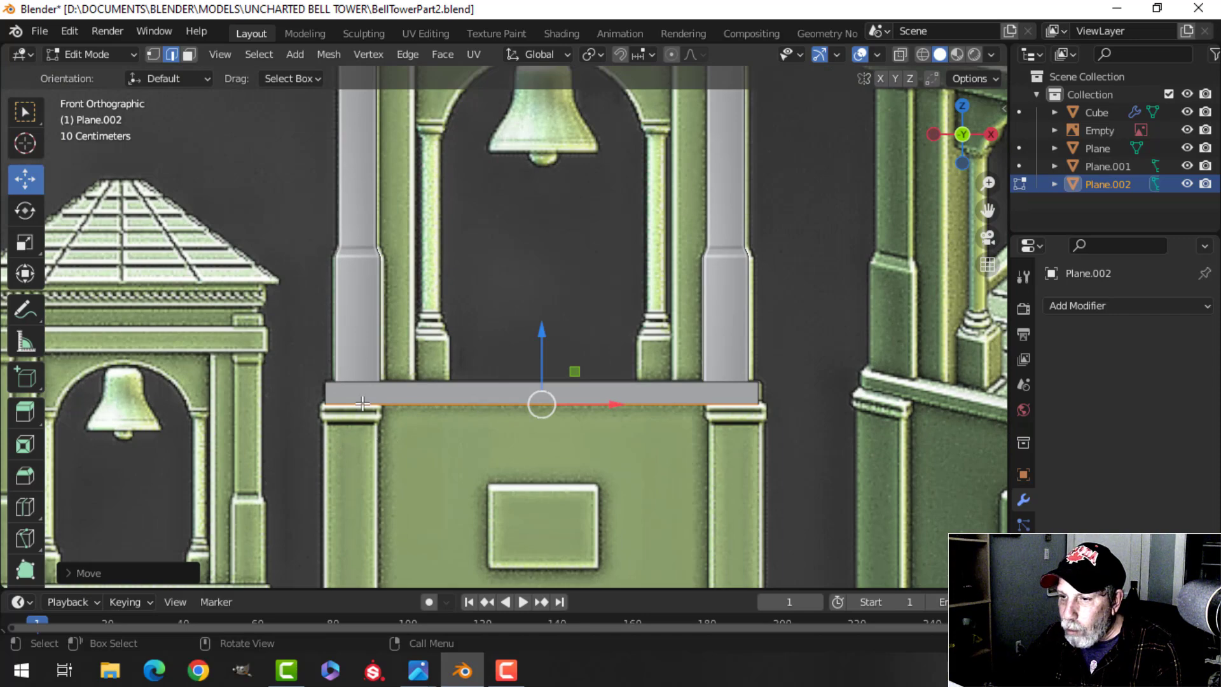
pyautogui.moveTo(757, 410); pyautogui.dragTo(746, 370, button='middle')
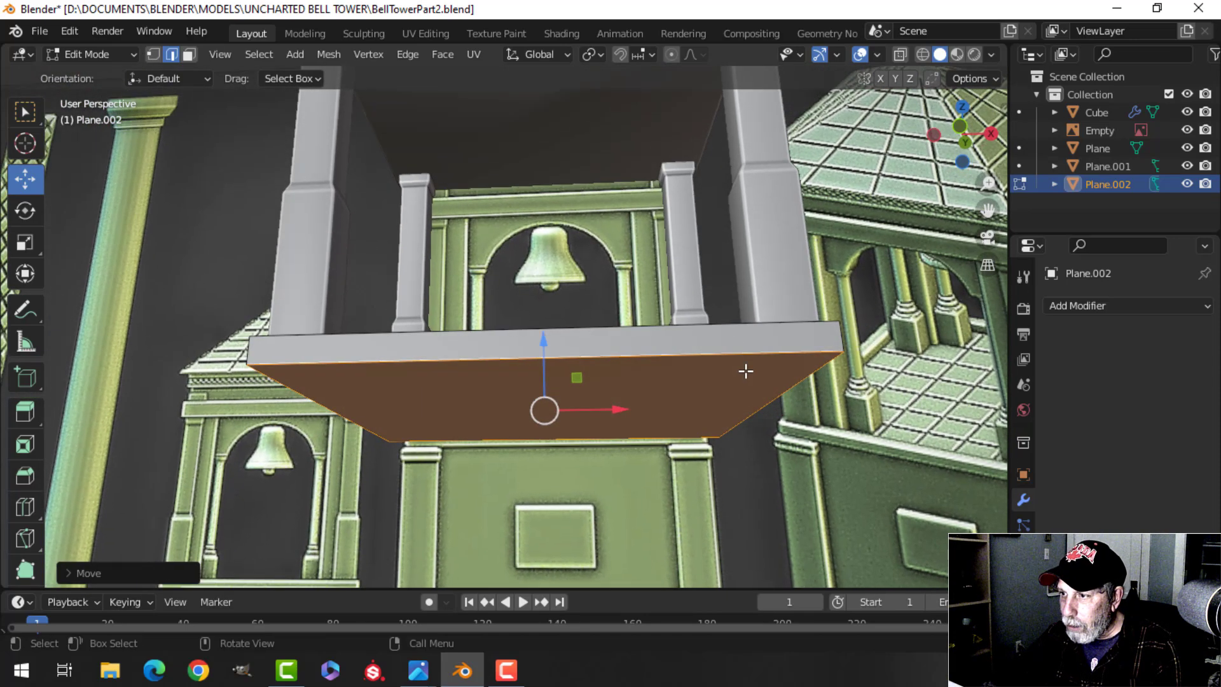
pyautogui.press('i')
pyautogui.click(990, 335)
pyautogui.moveTo(989, 334); pyautogui.dragTo(766, 354, button='middle')
# - Extrude the inset face straight down to the tower's base, following the reference in front view
pyautogui.press('KP_1')
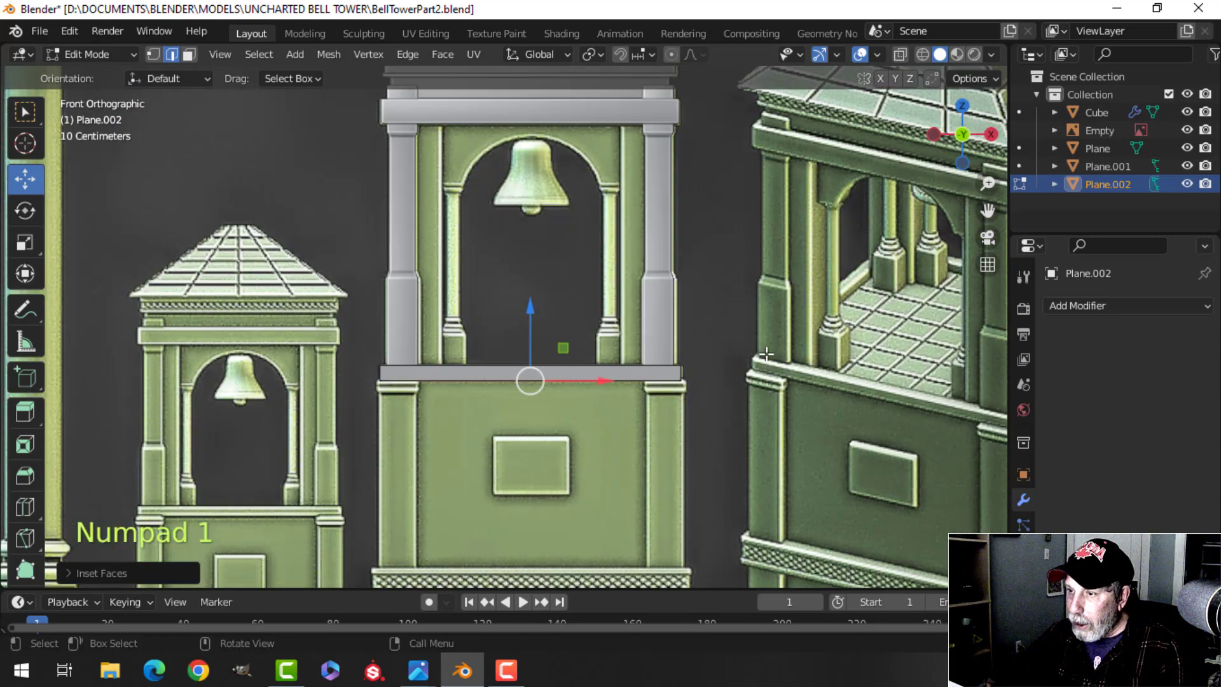
pyautogui.scroll(-2, 678, 414)
pyautogui.keyDown('shift'); pyautogui.moveTo(671, 395); pyautogui.dragTo(674, 285, button='middle'); pyautogui.keyUp('shift')
pyautogui.press('e')
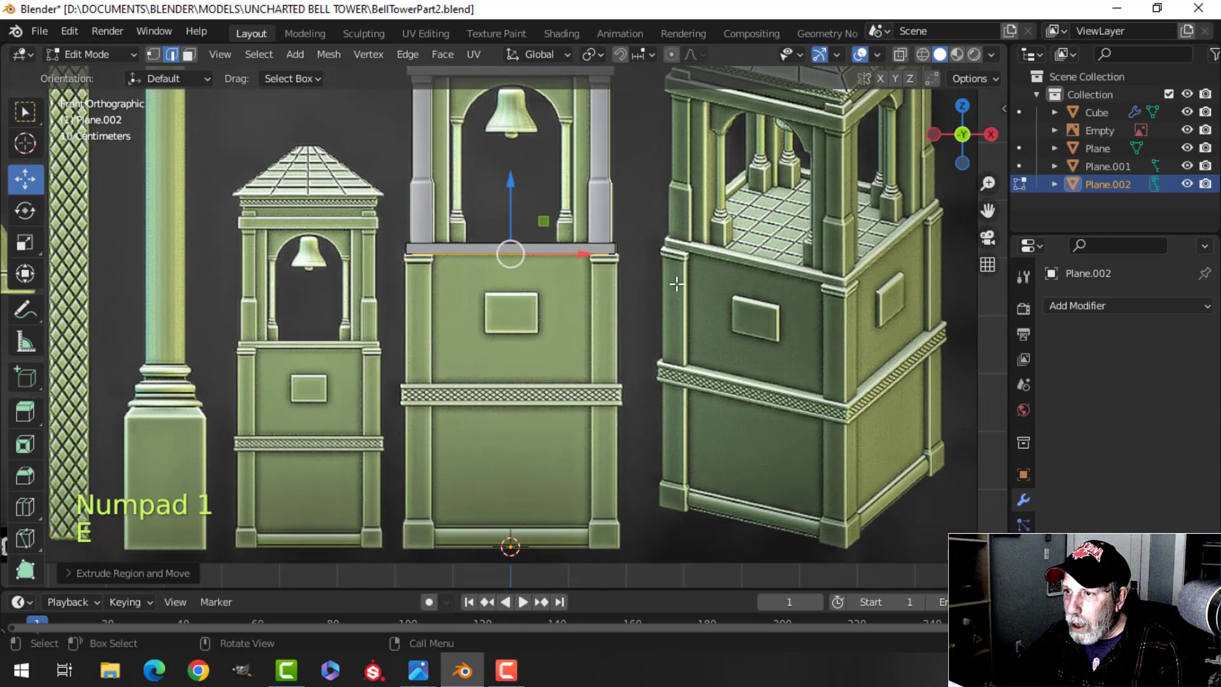
pyautogui.press('e')
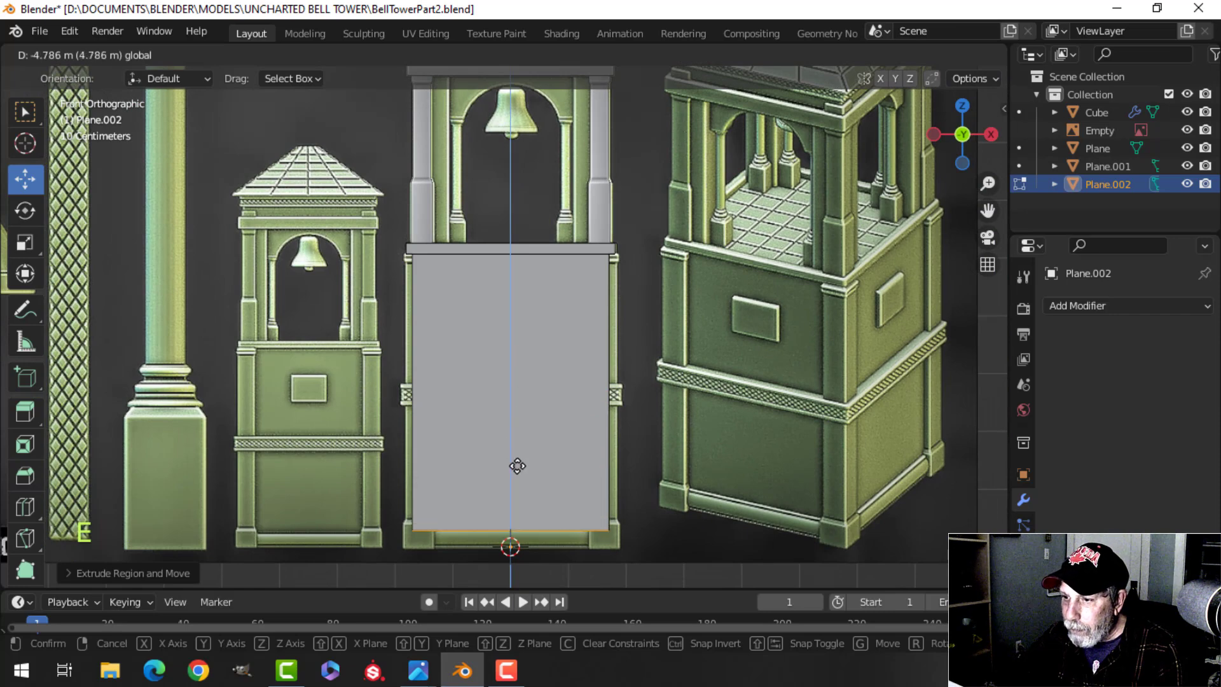
pyautogui.click(519, 482)
# - Delete the bottom face of the tower body, return to Object Mode and deselect the object
pyautogui.moveTo(520, 482); pyautogui.dragTo(643, 390, button='middle')
pyautogui.press('x')
pyautogui.click(627, 331)
pyautogui.scroll(4, 627, 354)
pyautogui.press('Tab')
pyautogui.keyDown('shift'); pyautogui.moveTo(544, 342); pyautogui.dragTo(631, 339, button='middle'); pyautogui.keyUp('shift')
pyautogui.hotkey('alt', 'a')
pyautogui.keyDown('shift'); pyautogui.moveTo(734, 327); pyautogui.dragTo(632, 204, button='middle'); pyautogui.keyUp('shift')
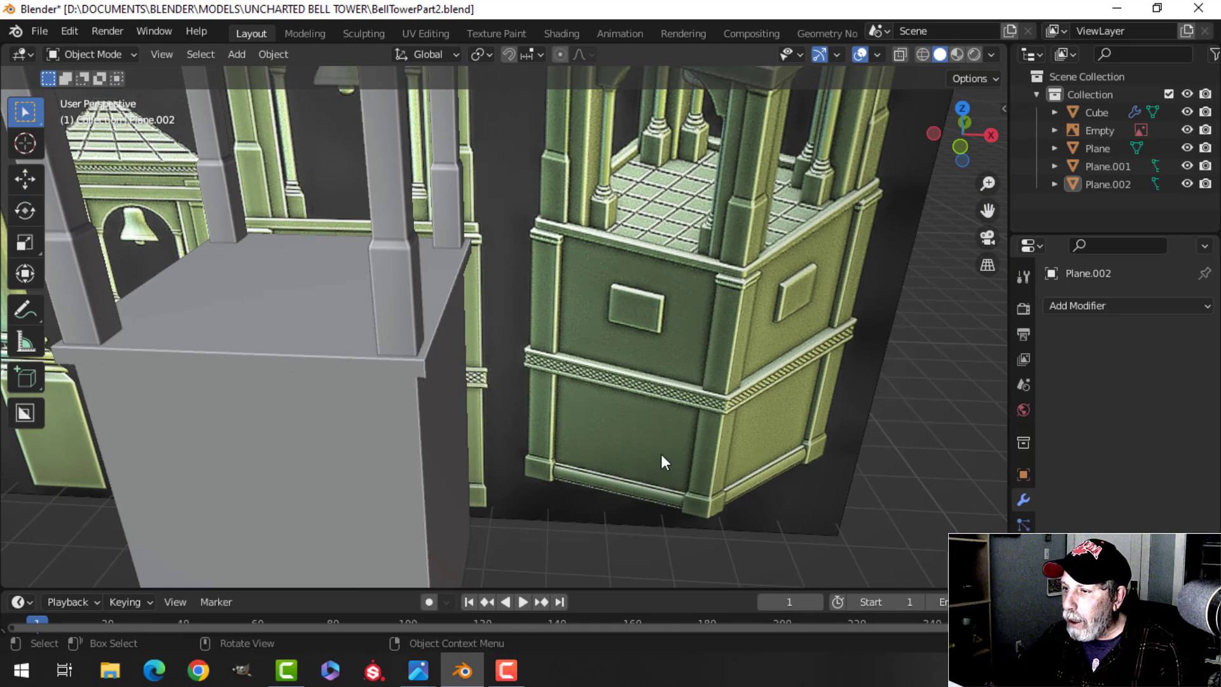
pyautogui.scroll(-2, 745, 277)
pyautogui.keyDown('shift'); pyautogui.moveTo(391, 369); pyautogui.dragTo(440, 381, button='middle'); pyautogui.keyUp('shift')
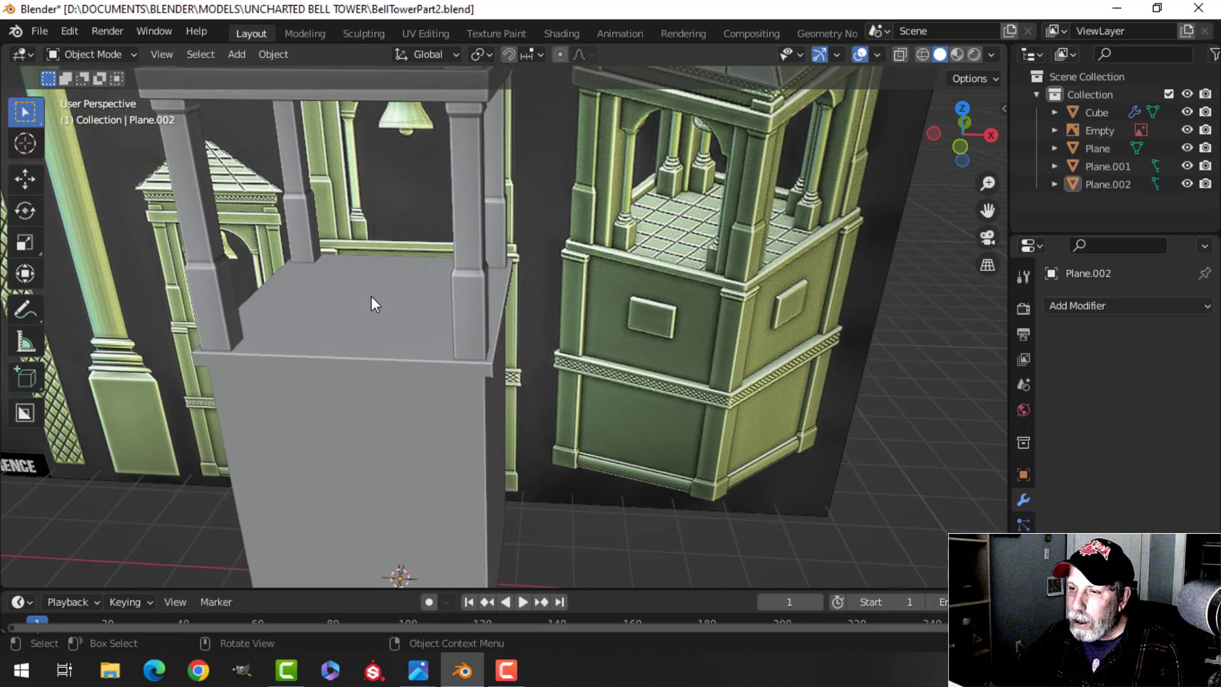
# - Inset the top face of the ledge to form a narrow rim around the bell chamber floor
pyautogui.click(375, 296)
pyautogui.press('Tab')
pyautogui.keyDown('shift'); pyautogui.moveTo(383, 297); pyautogui.dragTo(515, 350, button='middle'); pyautogui.keyUp('shift')
pyautogui.press('3')
pyautogui.click(456, 340)
pyautogui.scroll(4, 466, 343)
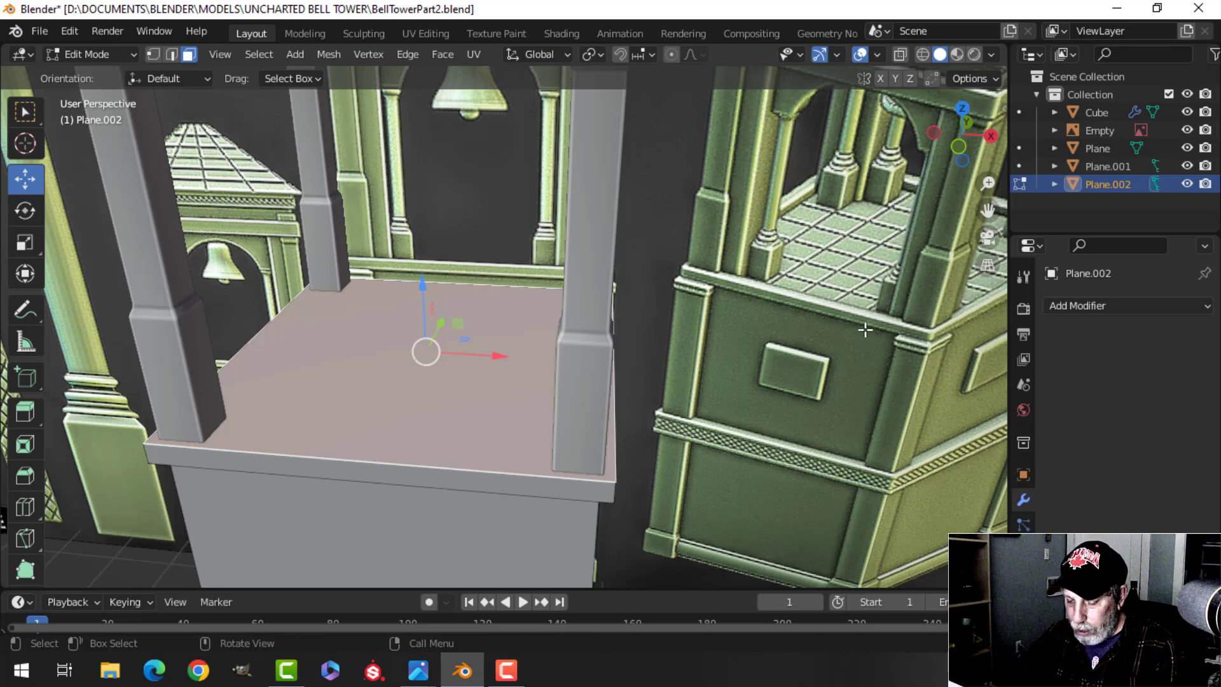
pyautogui.press('i')
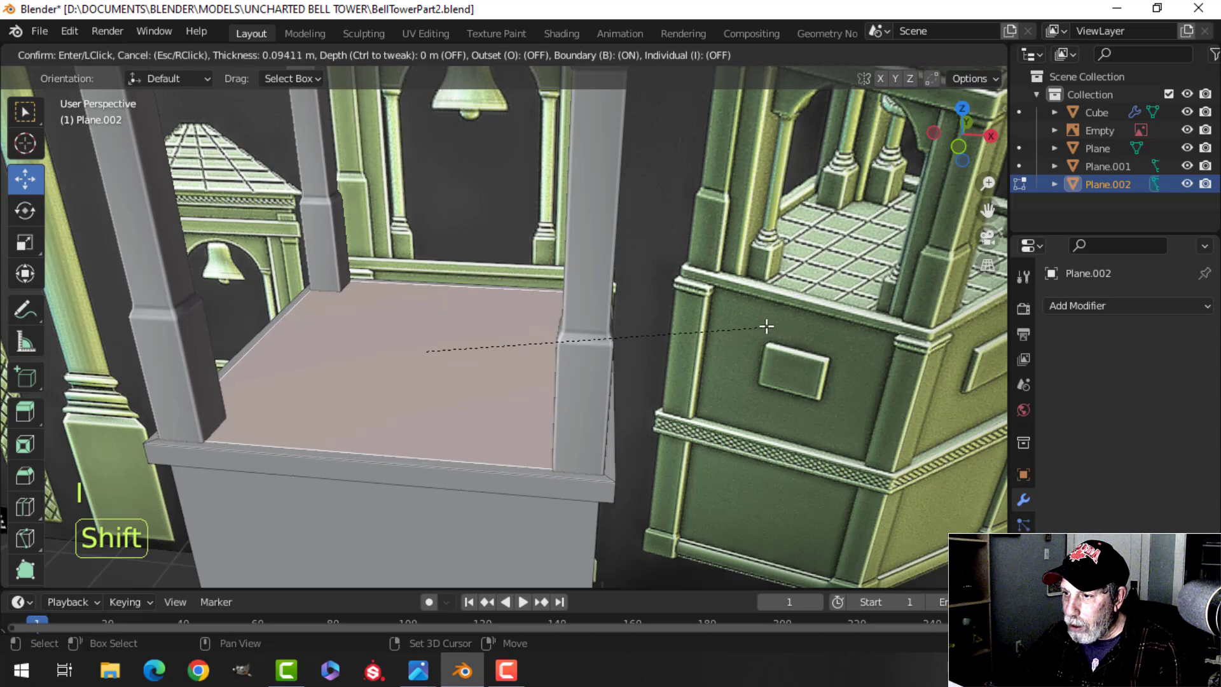
pyautogui.click(662, 311)
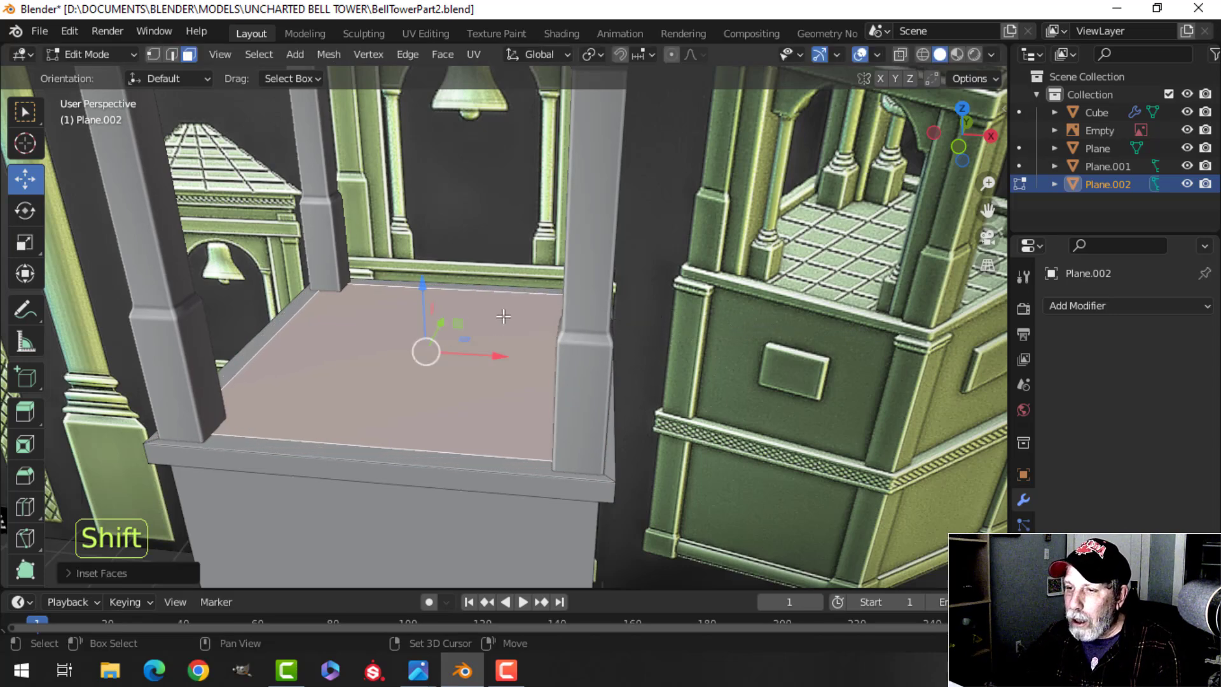
# - Extrude the inset top face about 0.115 m downward to sink the floor below the rim
pyautogui.scroll(4, 407, 296)
pyautogui.keyDown('shift'); pyautogui.moveTo(135, 267); pyautogui.dragTo(393, 316, button='middle'); pyautogui.keyUp('shift')
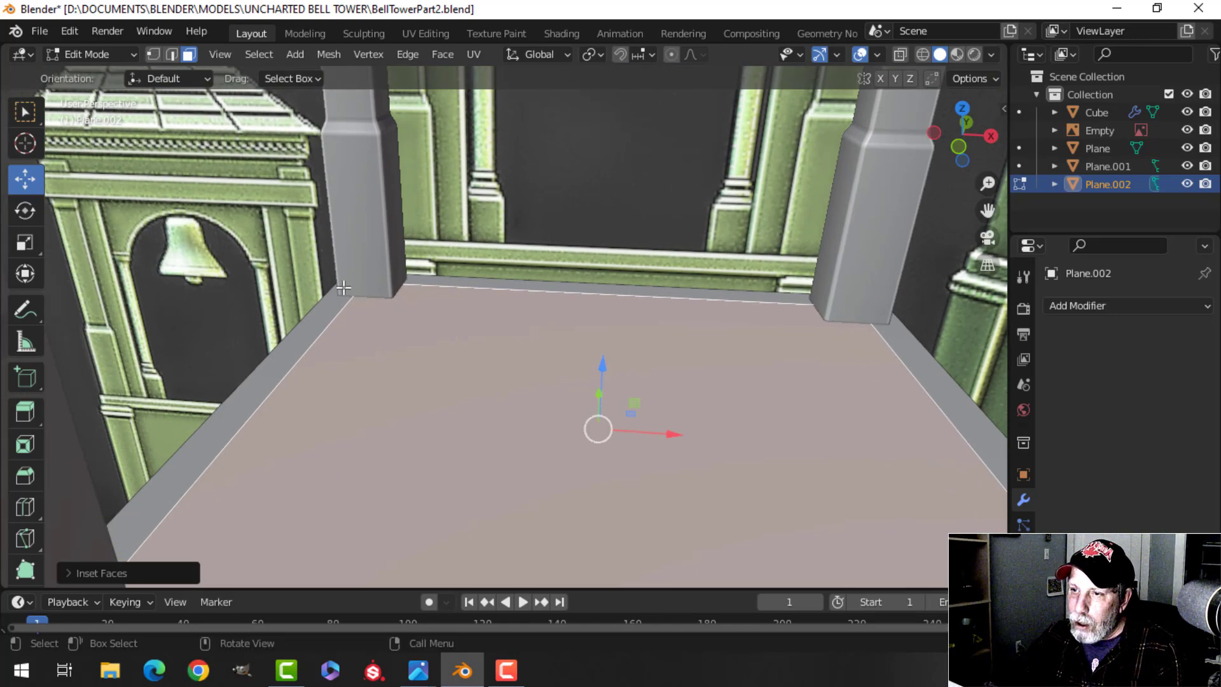
pyautogui.scroll(-3, 471, 326)
pyautogui.moveTo(546, 324); pyautogui.dragTo(534, 281, button='middle')
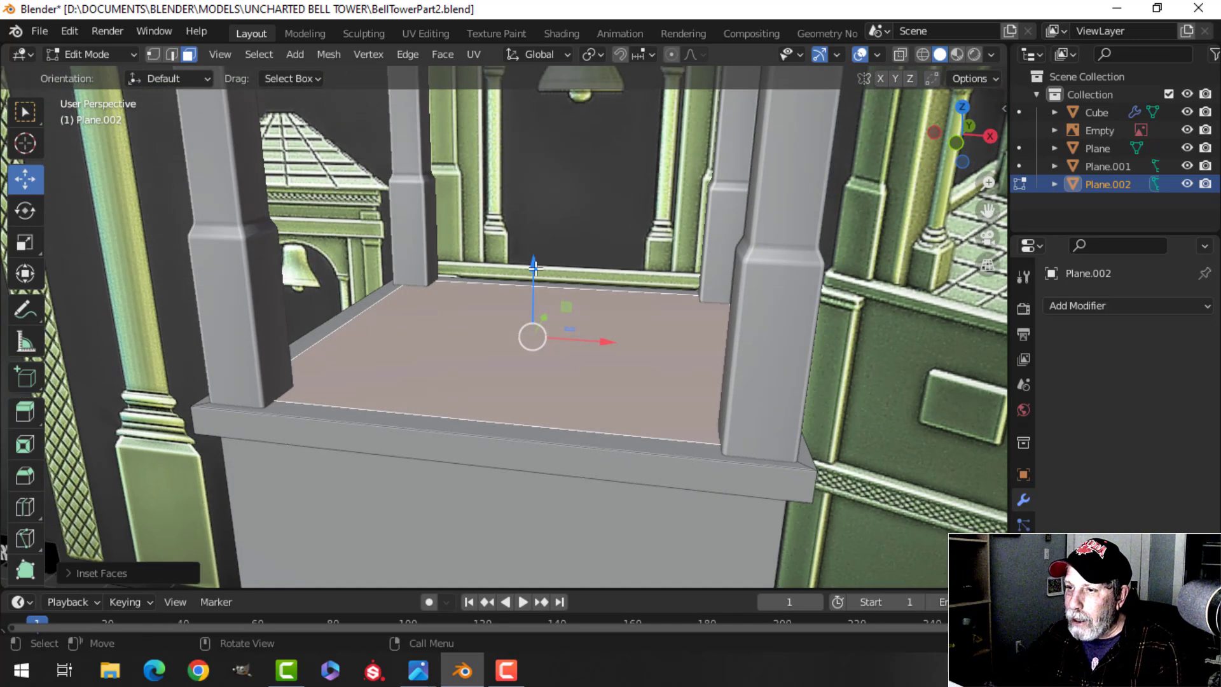
pyautogui.press('e')
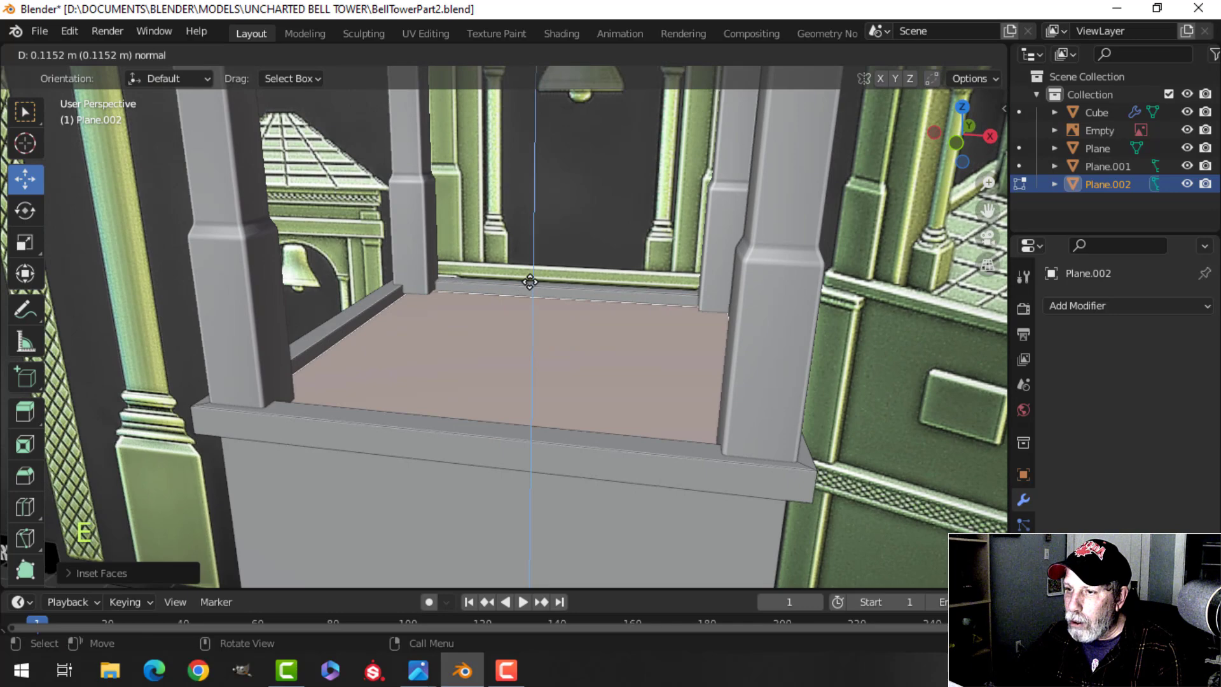
pyautogui.click(529, 282)
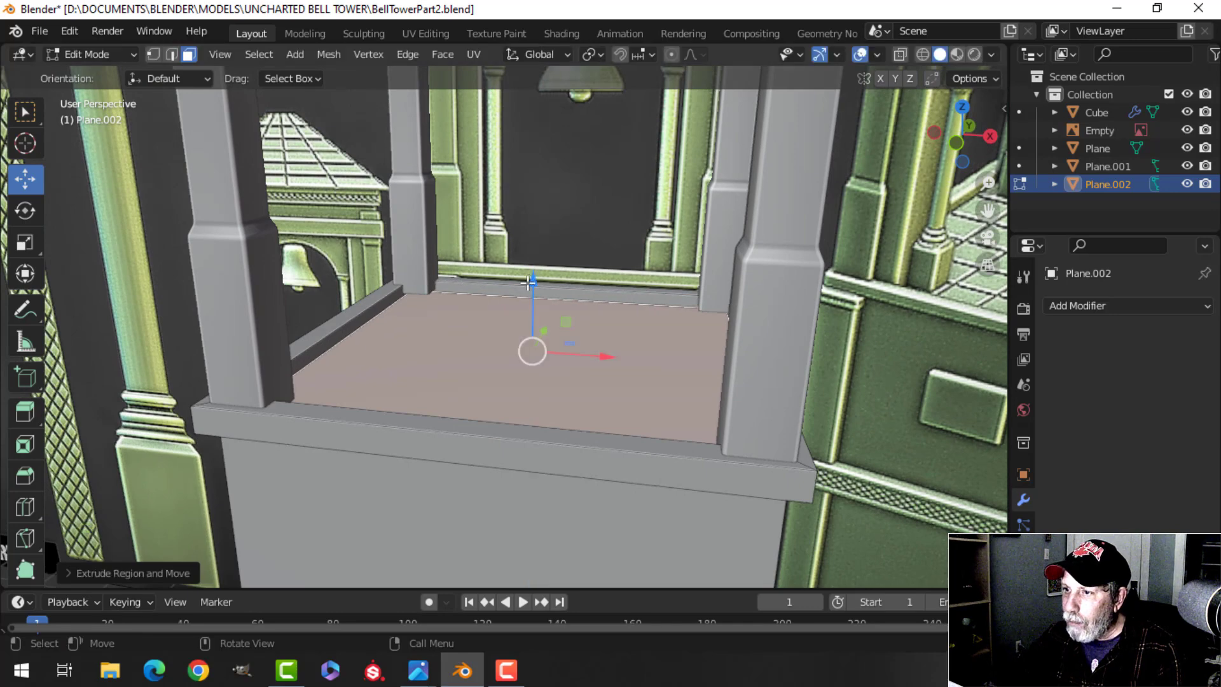
# - Lower the bottom face of the mirrored pillars so they reach the sunken floor, and return to Object Mode
pyautogui.scroll(5, 446, 290)
pyautogui.hotkey('alt', 'a')
pyautogui.moveTo(526, 295); pyautogui.dragTo(477, 289, button='middle')
pyautogui.scroll(2, 469, 294)
pyautogui.press('Tab')
pyautogui.click(442, 236)
pyautogui.press('Tab')
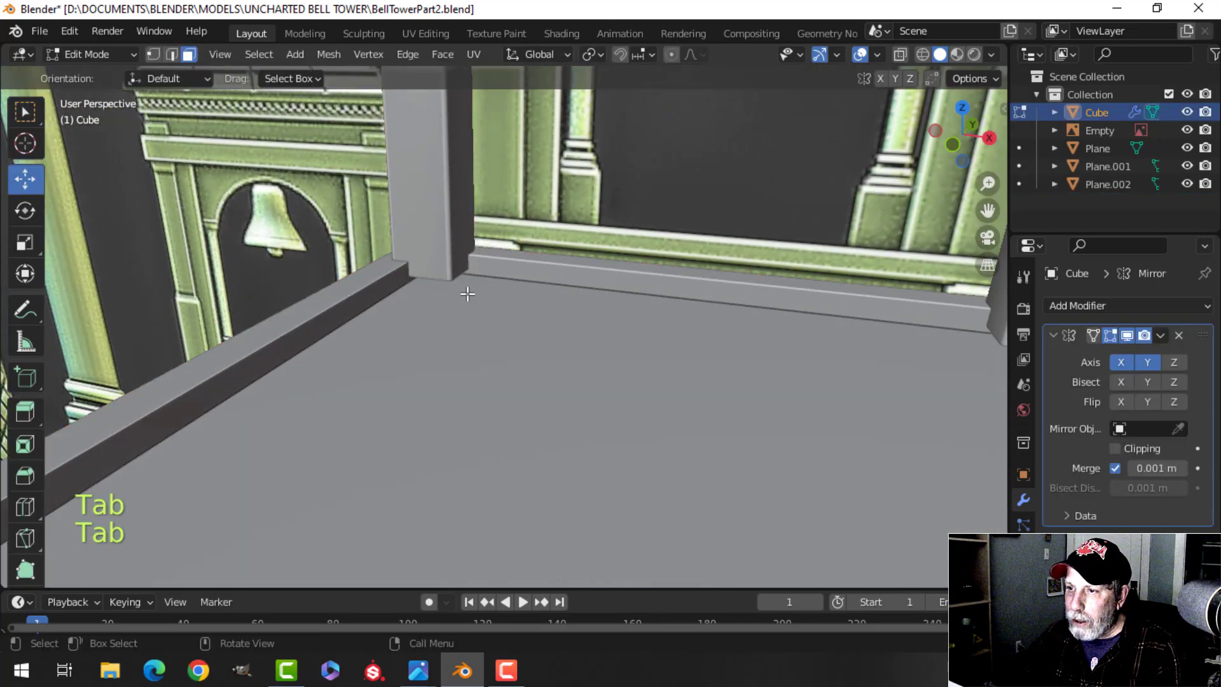
pyautogui.scroll(-5, 456, 297)
pyautogui.keyDown('shift'); pyautogui.moveTo(300, 441); pyautogui.dragTo(473, 247, button='middle'); pyautogui.keyUp('shift')
pyautogui.scroll(2, 375, 246)
pyautogui.hotkey('alt', 'a')
pyautogui.click(514, 257)
pyautogui.moveTo(491, 179); pyautogui.dragTo(494, 206)
pyautogui.press('Tab')
pyautogui.scroll(-4, 574, 283)
pyautogui.hotkey('alt', 'a')
pyautogui.moveTo(487, 330); pyautogui.dragTo(581, 348, button='middle')
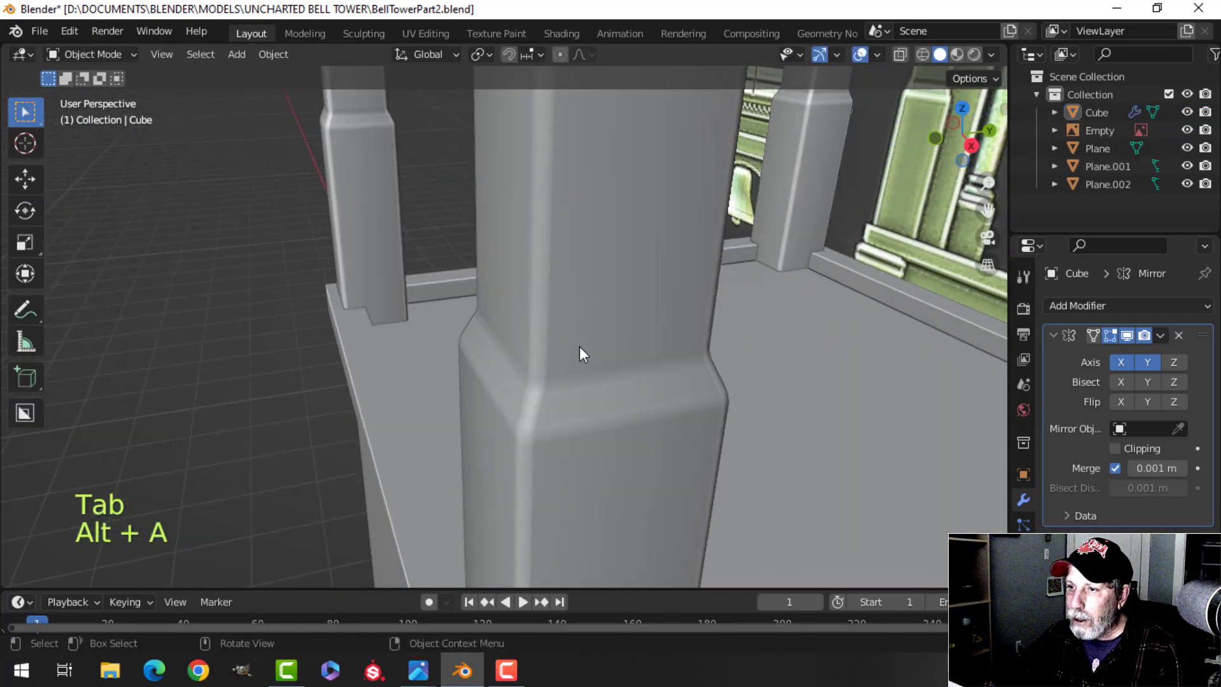
# - Bevel the horizontal edge loops along the top and bottom of the ledge rim with 2 segments
pyautogui.scroll(-5, 582, 348)
pyautogui.keyDown('shift'); pyautogui.moveTo(449, 372); pyautogui.dragTo(532, 374, button='middle'); pyautogui.keyUp('shift')
pyautogui.moveTo(532, 374); pyautogui.dragTo(588, 302, button='middle')
pyautogui.scroll(2, 591, 342)
pyautogui.click(589, 304)
pyautogui.moveTo(670, 314); pyautogui.dragTo(638, 317, button='middle')
pyautogui.press('Tab')
pyautogui.press('2')
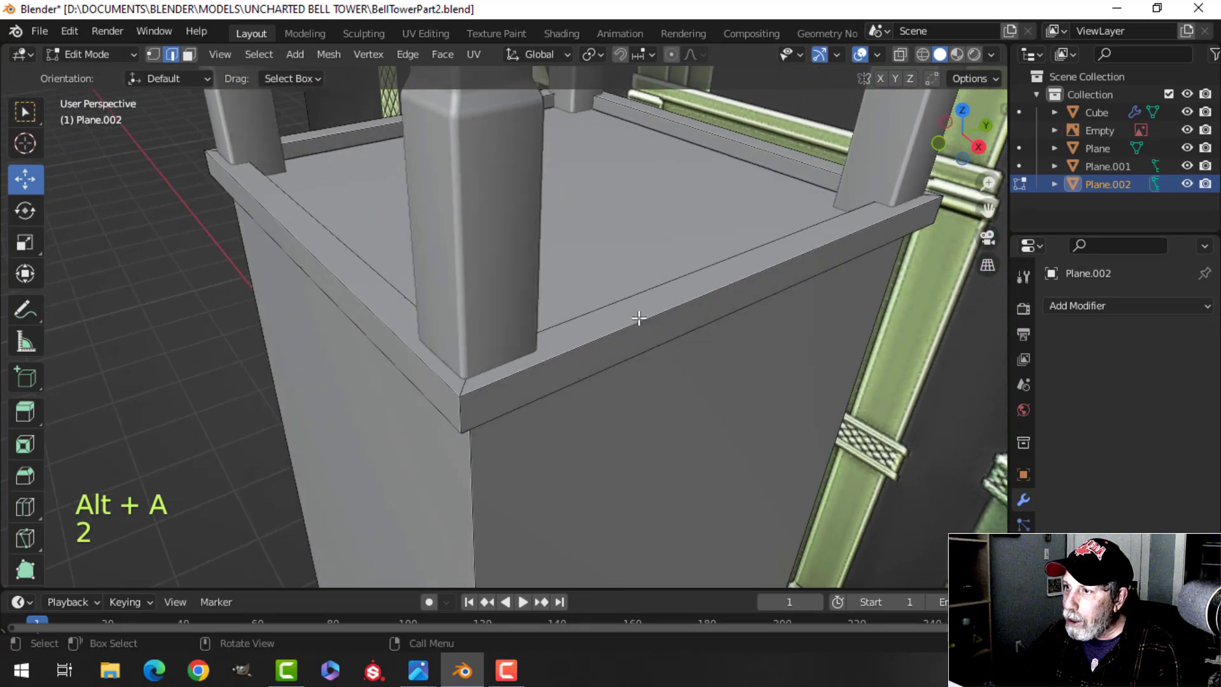
pyautogui.keyDown('alt'); pyautogui.keyDown('shift'); pyautogui.click(652, 290); pyautogui.keyUp('shift'); pyautogui.keyUp('alt')
pyautogui.keyDown('alt'); pyautogui.keyDown('shift'); pyautogui.click(596, 341); pyautogui.keyUp('shift'); pyautogui.keyUp('alt')
pyautogui.keyDown('alt'); pyautogui.keyDown('shift'); pyautogui.click(594, 370); pyautogui.keyUp('shift'); pyautogui.keyUp('alt')
pyautogui.moveTo(600, 390); pyautogui.dragTo(643, 314, button='middle')
pyautogui.scroll(1, 649, 325)
pyautogui.hotkey('ctrl', 'b')
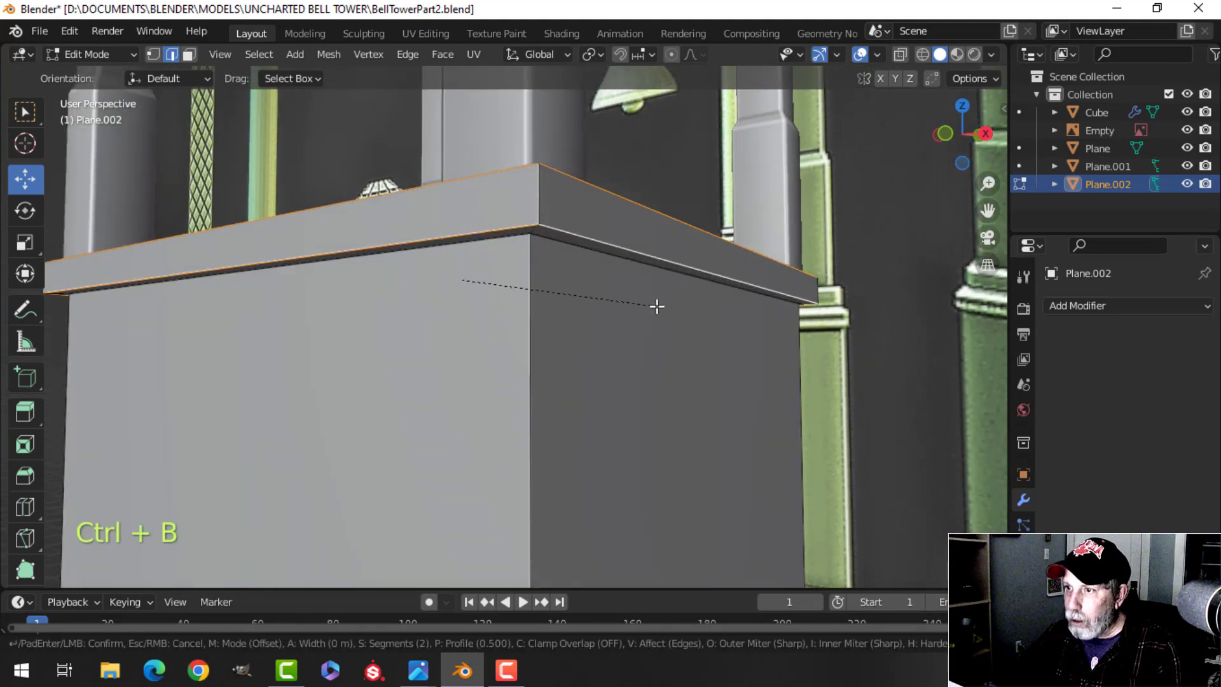
pyautogui.click(715, 305)
# - Bevel the vertical corner edges of the ledge and tower body with 2 segments, and leave Edit Mode
pyautogui.moveTo(619, 324); pyautogui.dragTo(467, 396, button='middle')
pyautogui.hotkey('alt', 'a')
pyautogui.keyDown('alt'); pyautogui.keyDown('shift'); pyautogui.click(478, 397); pyautogui.keyUp('shift'); pyautogui.keyUp('alt')
pyautogui.moveTo(357, 351); pyautogui.dragTo(657, 419, button='middle')
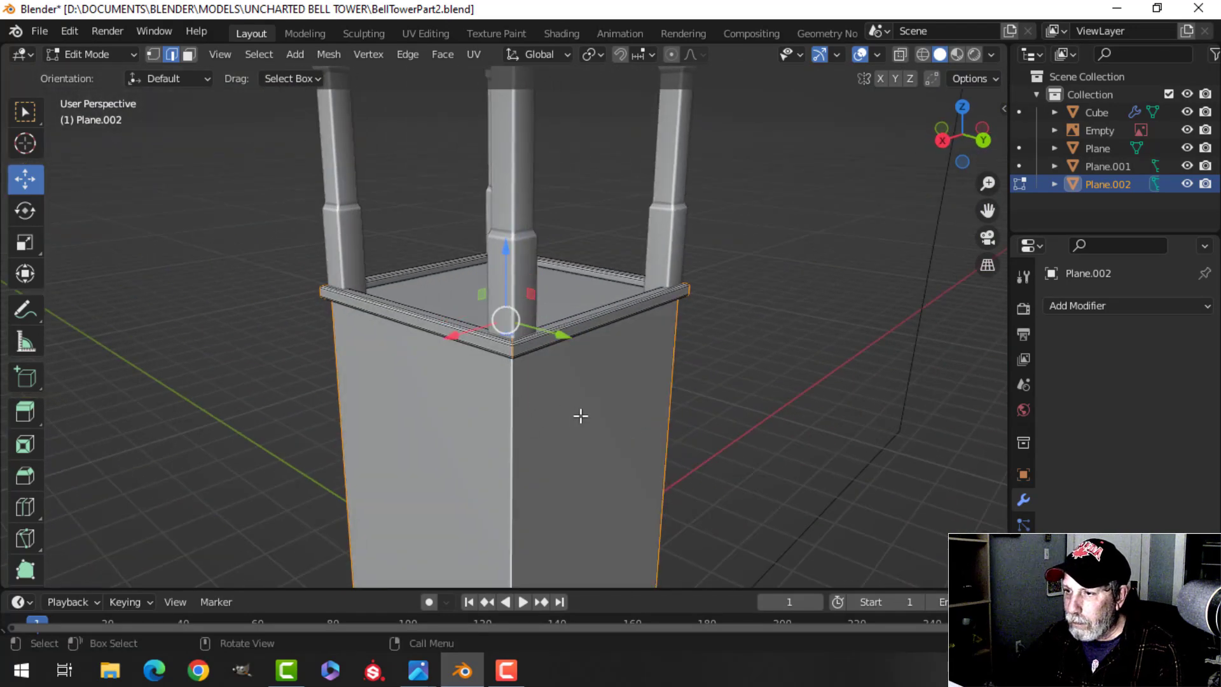
pyautogui.scroll(2, 581, 415)
pyautogui.hotkey('ctrl', 'b')
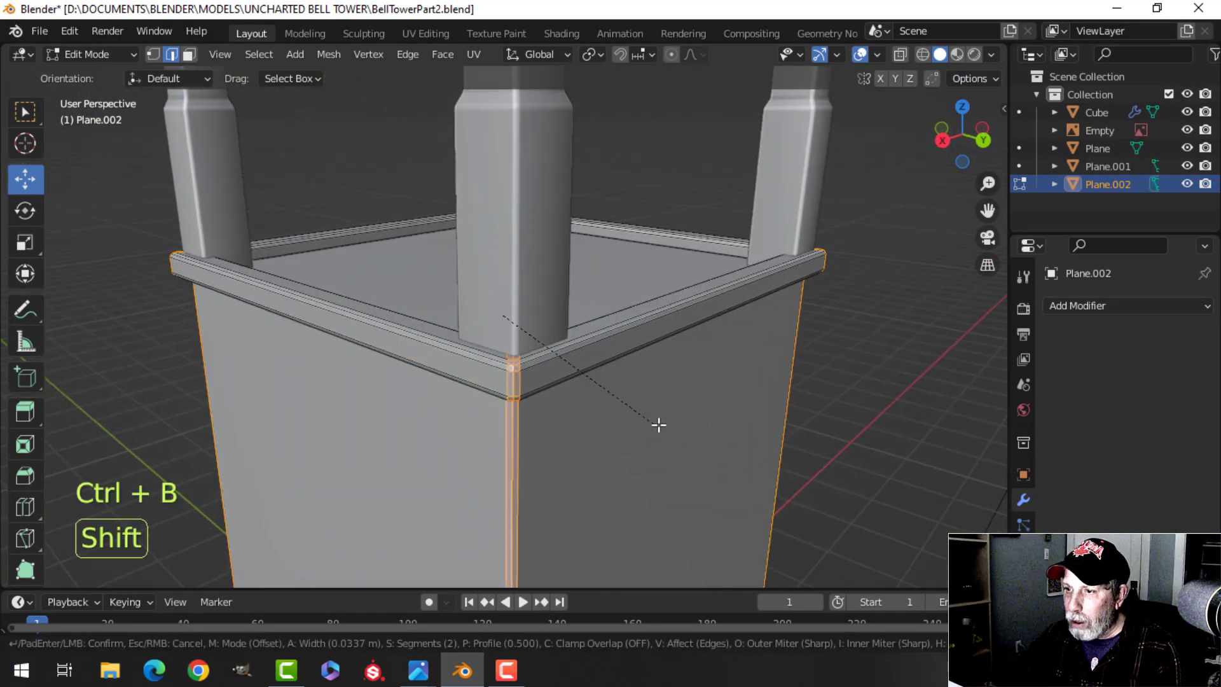
pyautogui.click(683, 428)
pyautogui.press('Tab')
pyautogui.scroll(-4, 478, 396)
pyautogui.moveTo(478, 396); pyautogui.dragTo(699, 401, button='middle')
pyautogui.scroll(4, 617, 388)
pyautogui.hotkey('alt', 'a')
# - Separate the sunken floor face inside the ledge rim into its own object
pyautogui.keyDown('shift'); pyautogui.moveTo(597, 396); pyautogui.dragTo(630, 372, button='middle'); pyautogui.keyUp('shift')
pyautogui.moveTo(591, 382); pyautogui.dragTo(675, 412, button='middle')
pyautogui.keyDown('shift'); pyautogui.moveTo(585, 325); pyautogui.dragTo(502, 366, button='middle'); pyautogui.keyUp('shift')
pyautogui.scroll(3, 563, 403)
pyautogui.click(564, 406)
pyautogui.press('Tab')
pyautogui.scroll(-3, 534, 391)
pyautogui.hotkey('alt', 'a')
pyautogui.press('3')
pyautogui.click(522, 382)
pyautogui.scroll(3, 499, 357)
pyautogui.scroll(1, 496, 350)
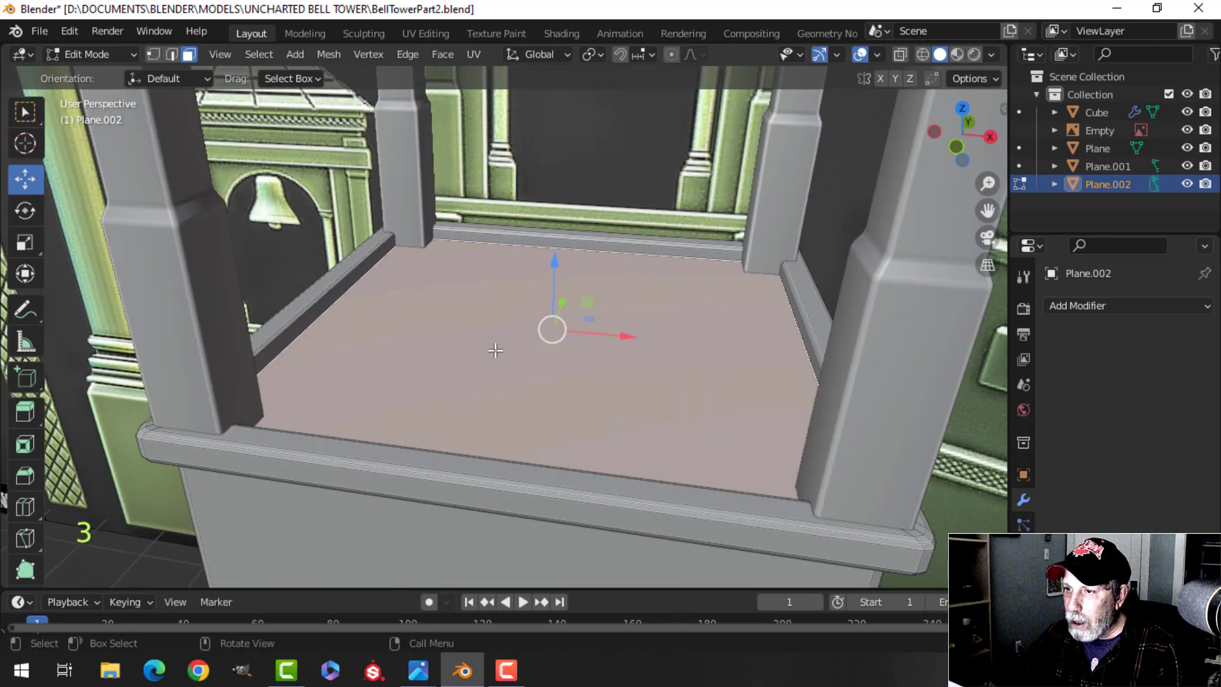
pyautogui.scroll(-4, 499, 349)
pyautogui.keyDown('shift'); pyautogui.moveTo(443, 323); pyautogui.dragTo(389, 351, button='middle'); pyautogui.keyUp('shift')
pyautogui.moveTo(389, 351); pyautogui.dragTo(304, 370, button='middle')
pyautogui.scroll(-3, 516, 373)
pyautogui.moveTo(517, 372)
pyautogui.keyDown('shift'); pyautogui.mouseDown(button='middle')
pyautogui.moveTo(503, 380)
pyautogui.moveTo(523, 363)
pyautogui.mouseUp(button='middle'); pyautogui.keyUp('shift')
pyautogui.press('p')
pyautogui.click(524, 364)
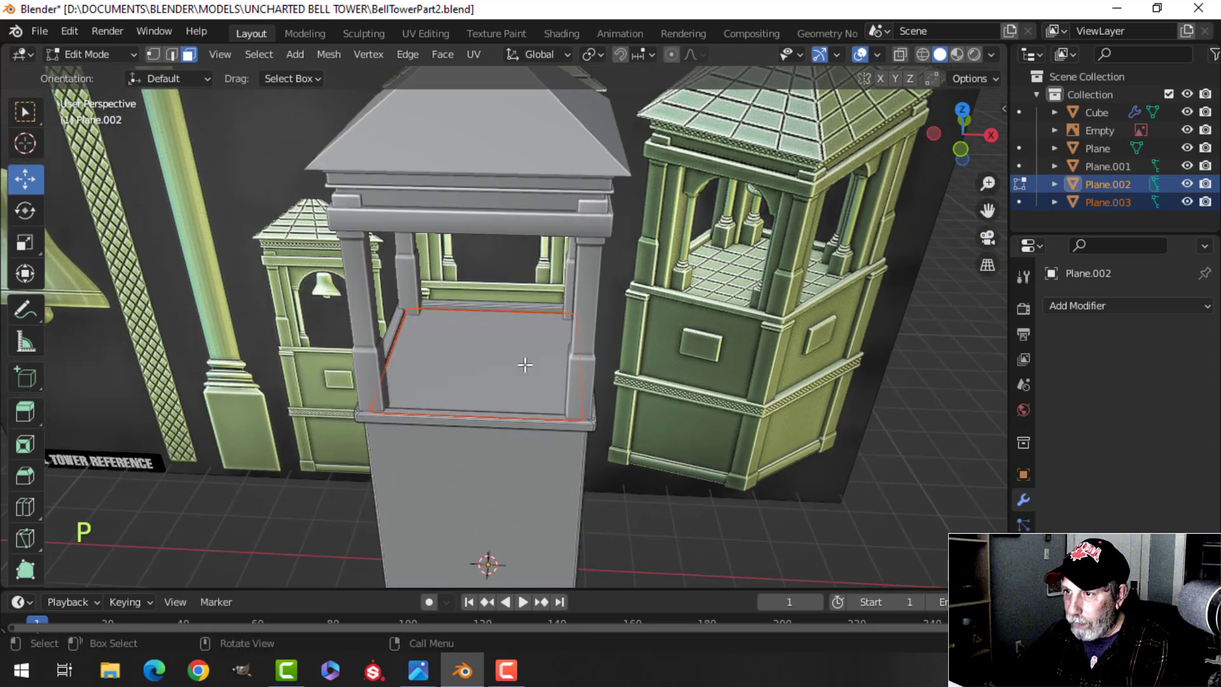
# - Lift the separated floor face and move it sideways along X out of the tower
pyautogui.press('Tab')
pyautogui.click(561, 376)
pyautogui.press('Tab')
pyautogui.scroll(-3, 558, 379)
pyautogui.keyDown('shift'); pyautogui.moveTo(558, 379); pyautogui.dragTo(528, 346, button='middle'); pyautogui.keyUp('shift')
pyautogui.scroll(3, 527, 347)
pyautogui.moveTo(499, 308); pyautogui.dragTo(507, 265)
pyautogui.moveTo(560, 335); pyautogui.dragTo(789, 333)
pyautogui.moveTo(790, 333); pyautogui.dragTo(704, 423, button='middle')
pyautogui.scroll(2, 674, 414)
pyautogui.scroll(-4, 742, 500)
pyautogui.keyDown('shift'); pyautogui.moveTo(744, 475); pyautogui.dragTo(692, 427, button='middle'); pyautogui.keyUp('shift')
pyautogui.moveTo(692, 428); pyautogui.dragTo(684, 394, button='middle')
# - Delete the separated floor object, leaving the tower body open at the top
pyautogui.press('Tab')
pyautogui.press('x')
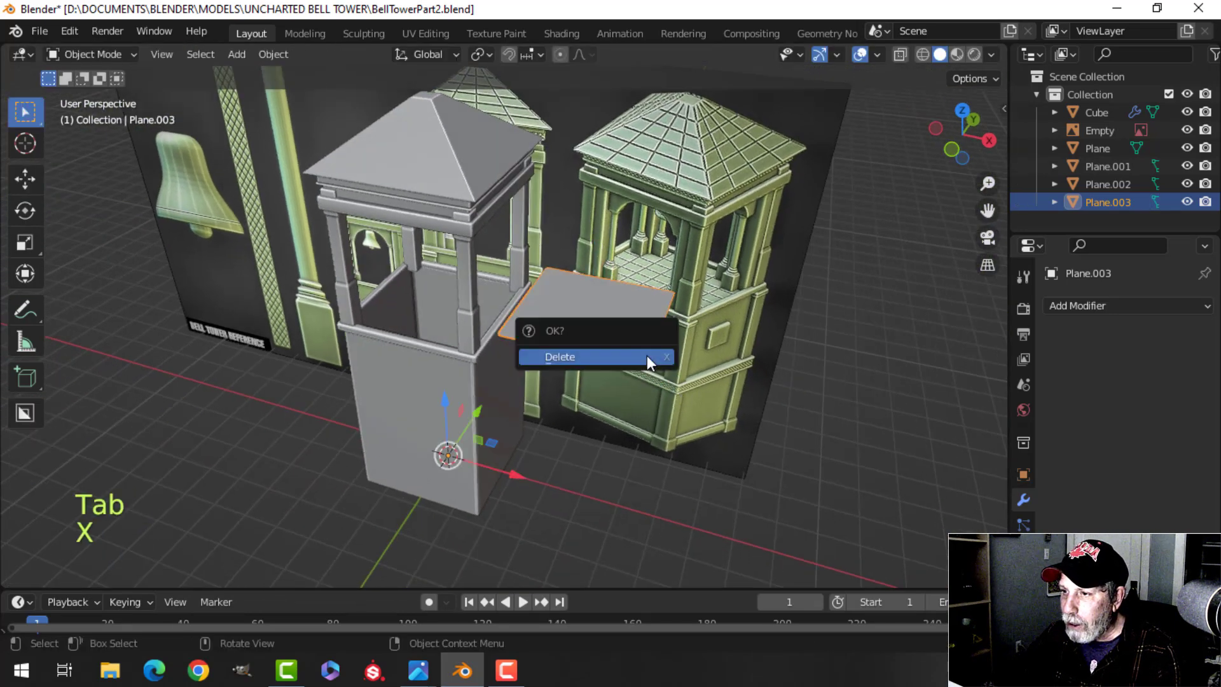
pyautogui.click(647, 355)
pyautogui.moveTo(463, 371); pyautogui.dragTo(556, 393, button='middle')
pyautogui.scroll(3, 578, 375)
pyautogui.moveTo(556, 393); pyautogui.dragTo(574, 383, button='middle')
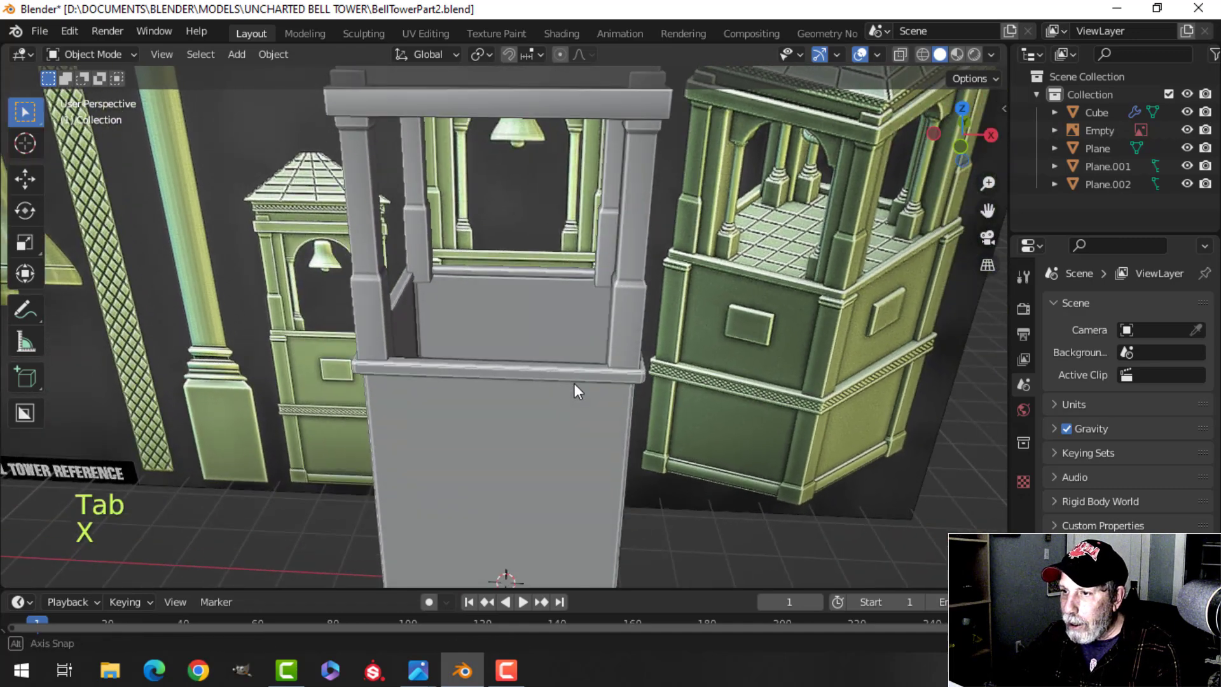
# - Add a new plane mesh, raise it to just below the ledge and scale it up toward the inner walls
pyautogui.hotkey('shift', 'a')
pyautogui.moveTo(524, 269)
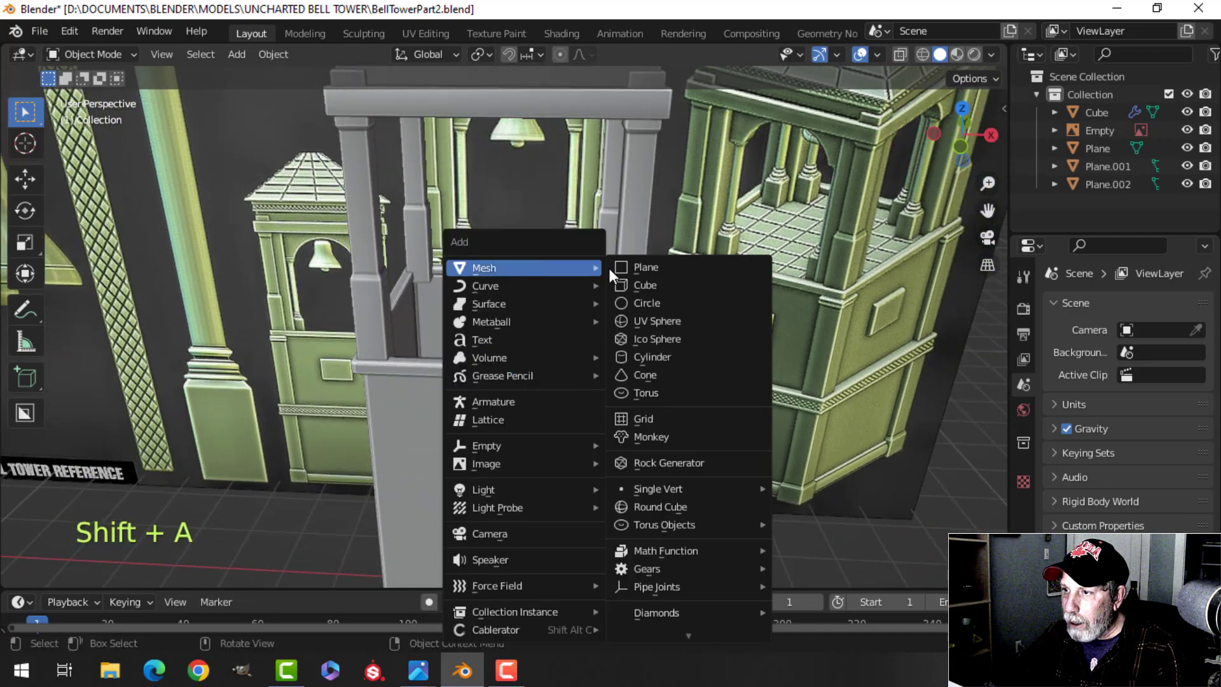
pyautogui.click(636, 268)
pyautogui.press('Tab')
pyautogui.scroll(-5, 675, 355)
pyautogui.moveTo(504, 409); pyautogui.dragTo(505, 254)
pyautogui.scroll(3, 674, 295)
pyautogui.press('s')
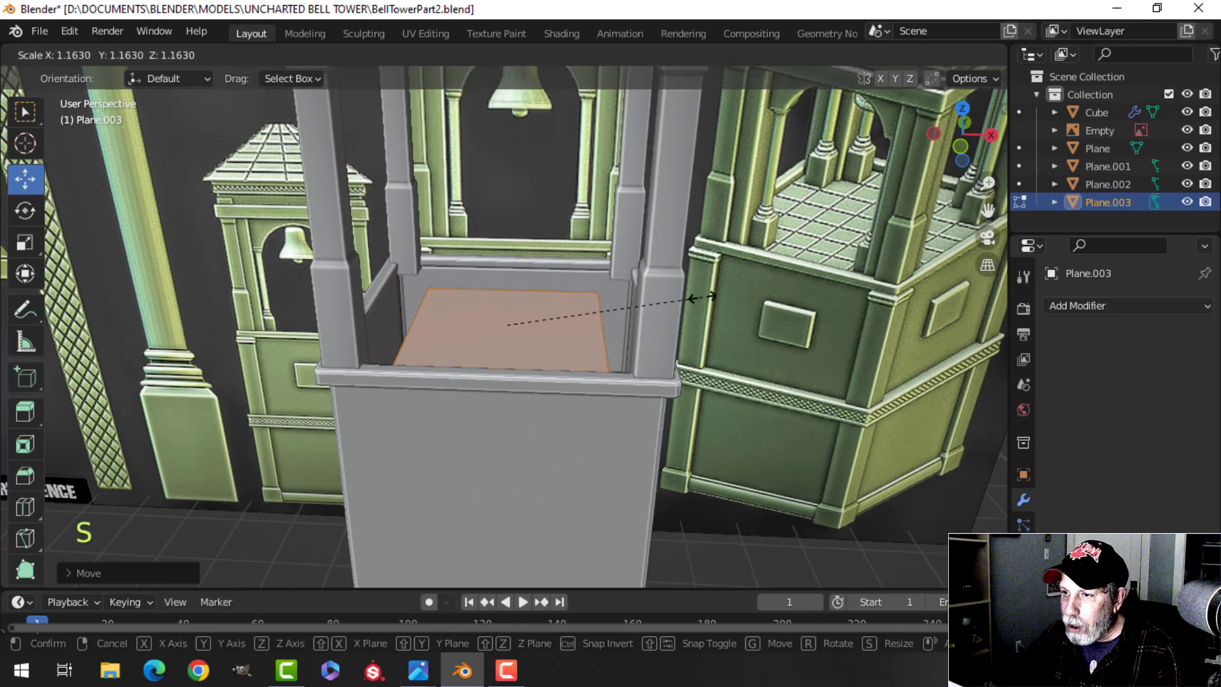
pyautogui.click(744, 292)
# - Raise the new floor plane slightly and scale it to fill the opening inside the ledge rim
pyautogui.moveTo(566, 352)
pyautogui.keyDown('shift'); pyautogui.mouseDown(button='middle')
pyautogui.moveTo(578, 428)
pyautogui.moveTo(548, 368)
pyautogui.mouseUp(button='middle'); pyautogui.keyUp('shift')
pyautogui.moveTo(525, 337); pyautogui.dragTo(526, 315)
pyautogui.moveTo(554, 341); pyautogui.dragTo(620, 380, button='middle')
pyautogui.press('s')
pyautogui.click(629, 379)
pyautogui.scroll(4, 630, 379)
pyautogui.moveTo(583, 428); pyautogui.dragTo(589, 431)
pyautogui.scroll(-4, 589, 430)
pyautogui.moveTo(589, 430)
pyautogui.mouseDown(button='middle')
pyautogui.moveTo(638, 433)
pyautogui.moveTo(585, 420)
pyautogui.mouseUp(button='middle')
pyautogui.scroll(-3, 638, 433)
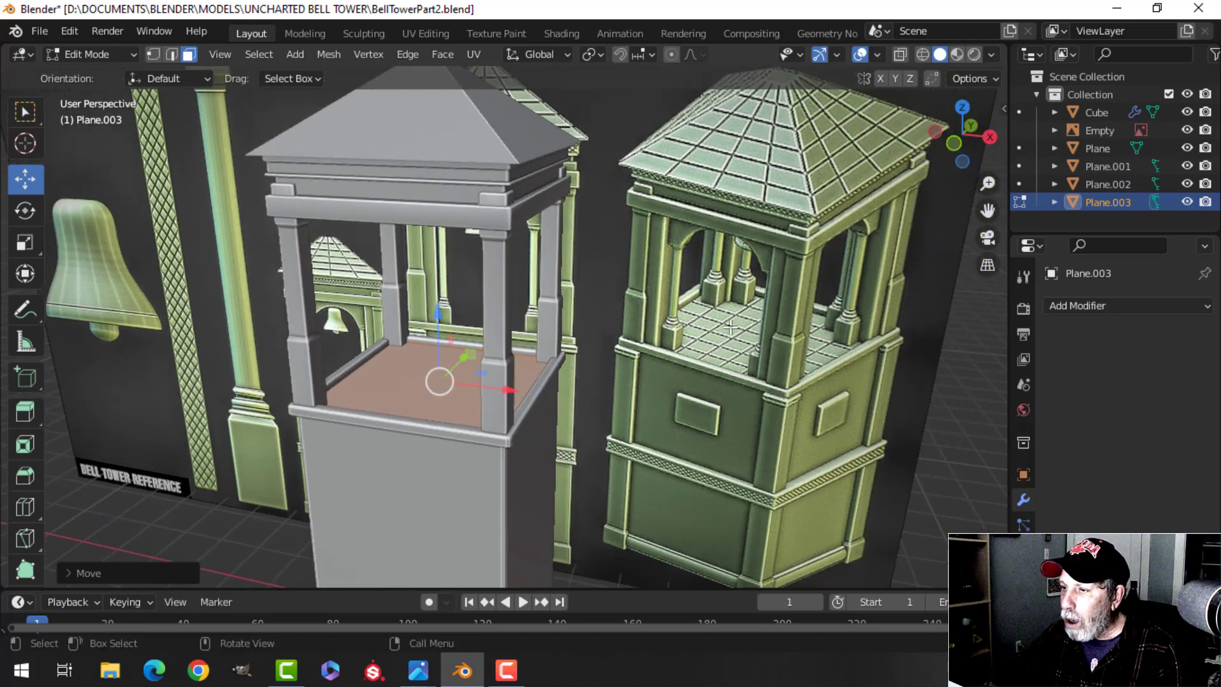
# - Subdivide the floor plane with 5 cuts to form a tile grid like the reference
pyautogui.scroll(2, 592, 398)
pyautogui.moveTo(477, 398); pyautogui.dragTo(493, 412, button='middle')
pyautogui.rightClick(446, 383)
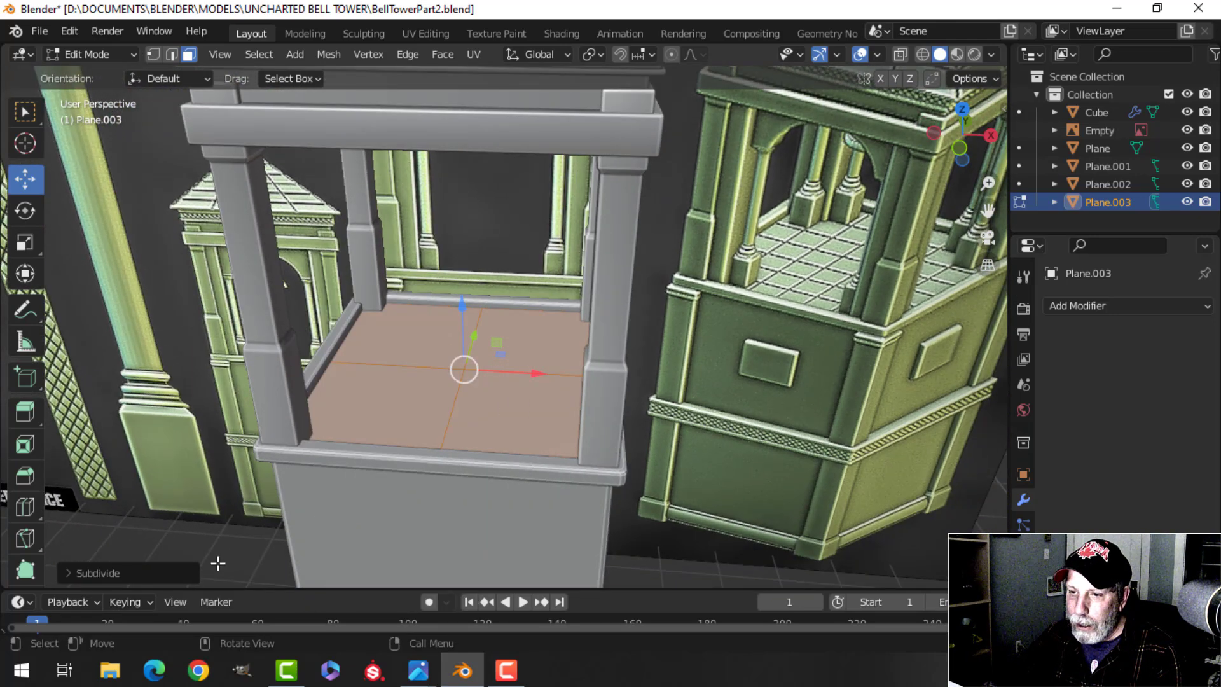
pyautogui.click(109, 573)
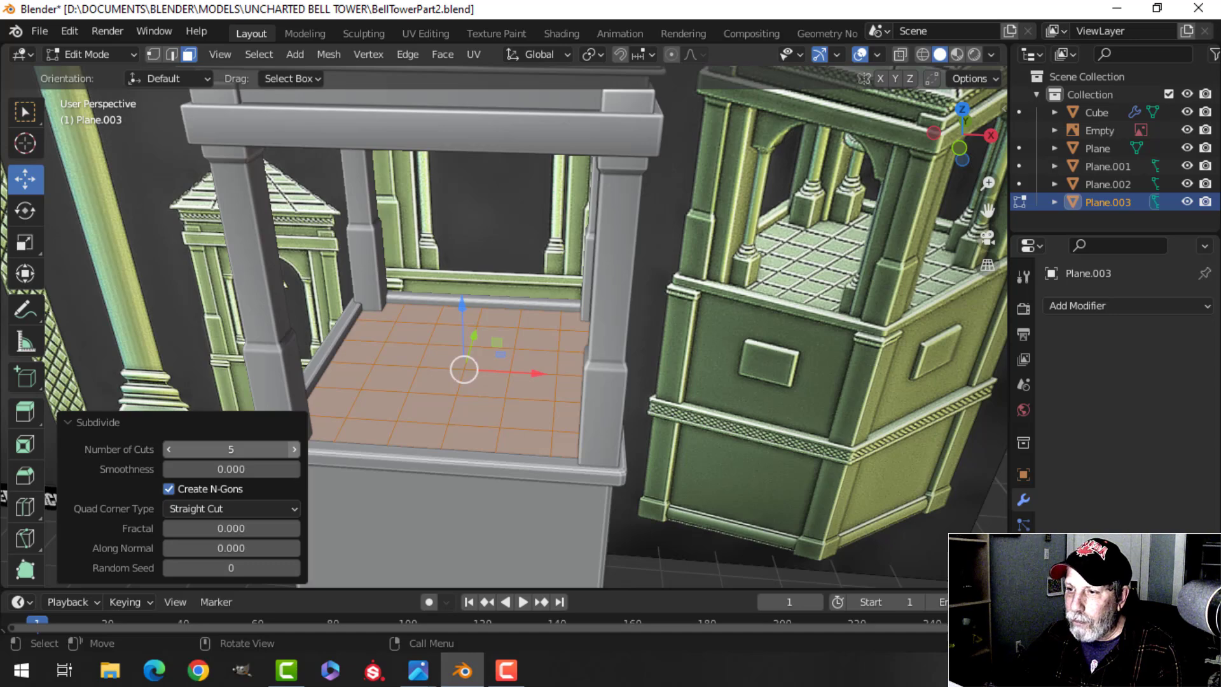
pyautogui.scroll(-4, 472, 423)
pyautogui.scroll(2, 397, 450)
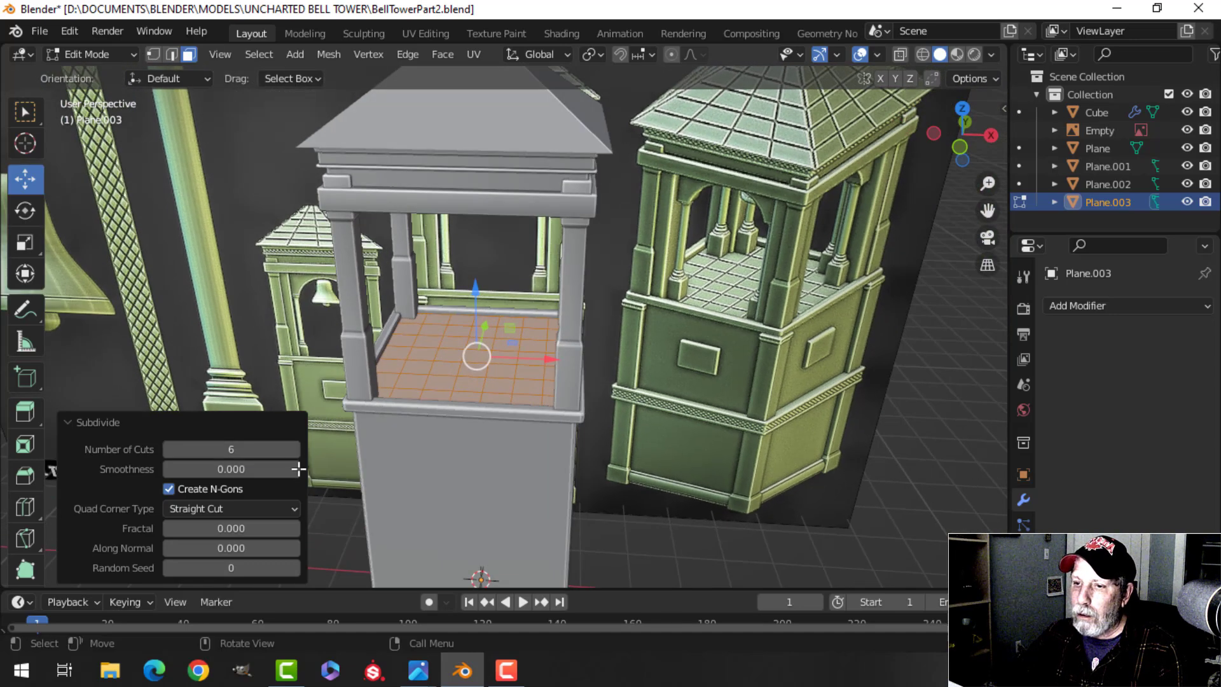
pyautogui.click(168, 449)
pyautogui.scroll(3, 452, 420)
pyautogui.scroll(-2, 468, 425)
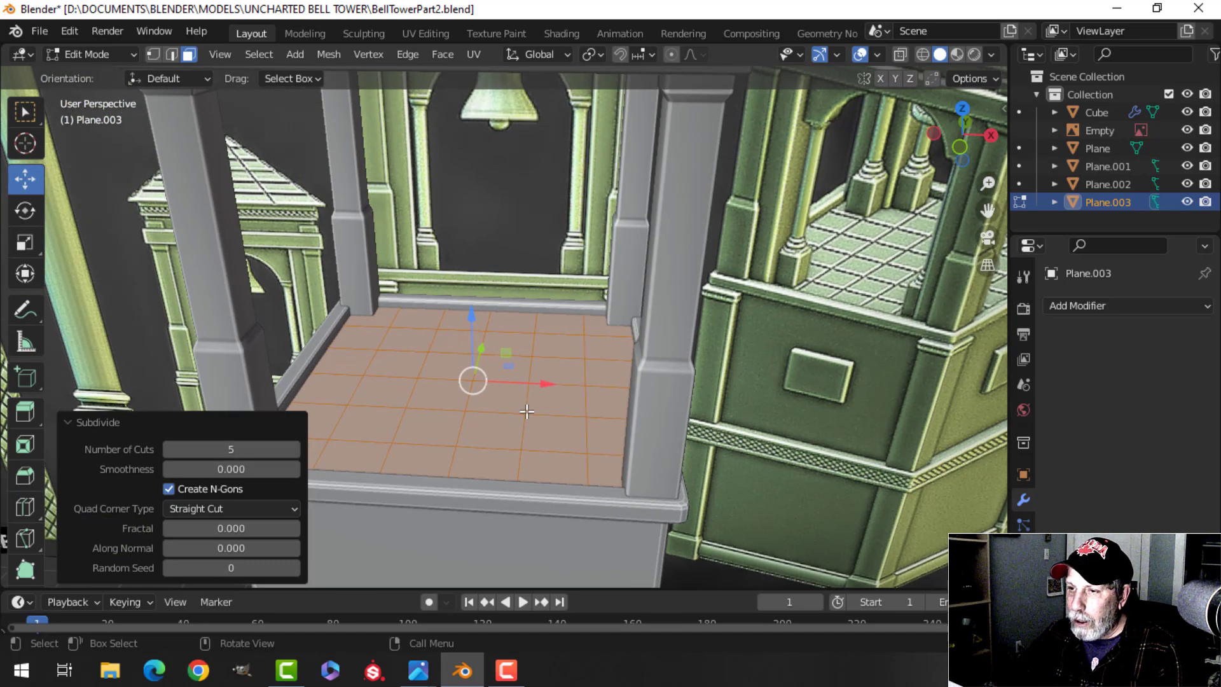
# - Inset the floor grid faces individually by about 0.022 m to create gaps between the tiles
pyautogui.scroll(4, 512, 418)
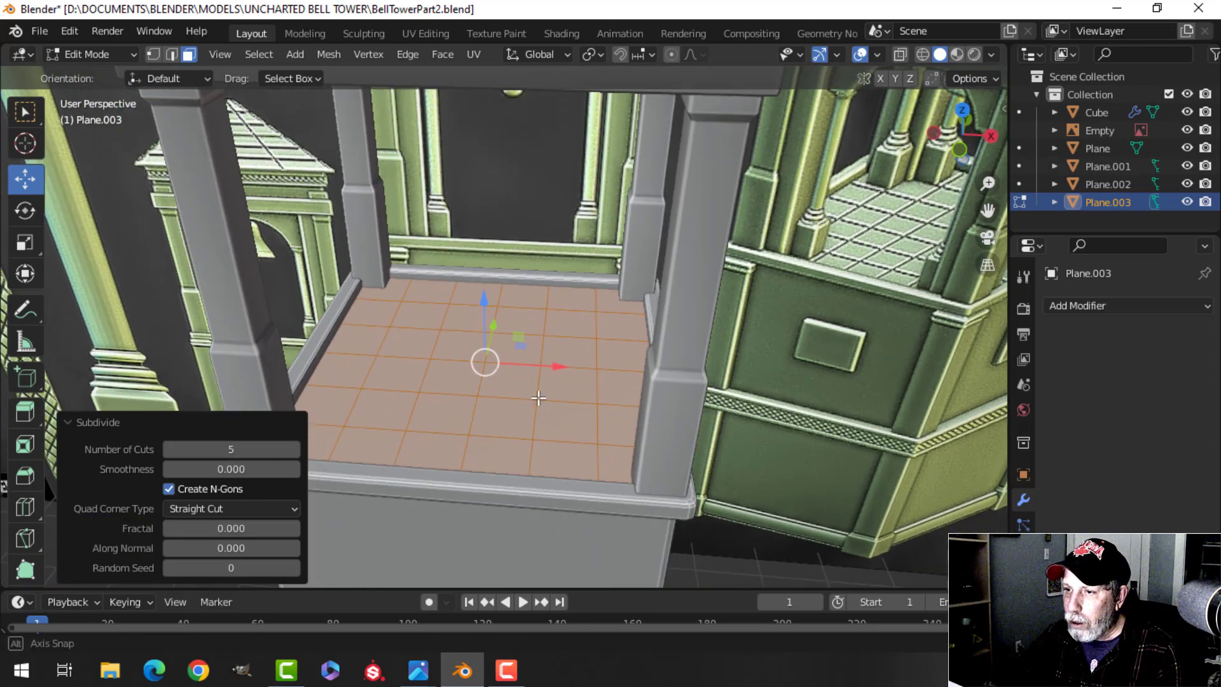
pyautogui.moveTo(539, 399); pyautogui.dragTo(583, 393, button='middle')
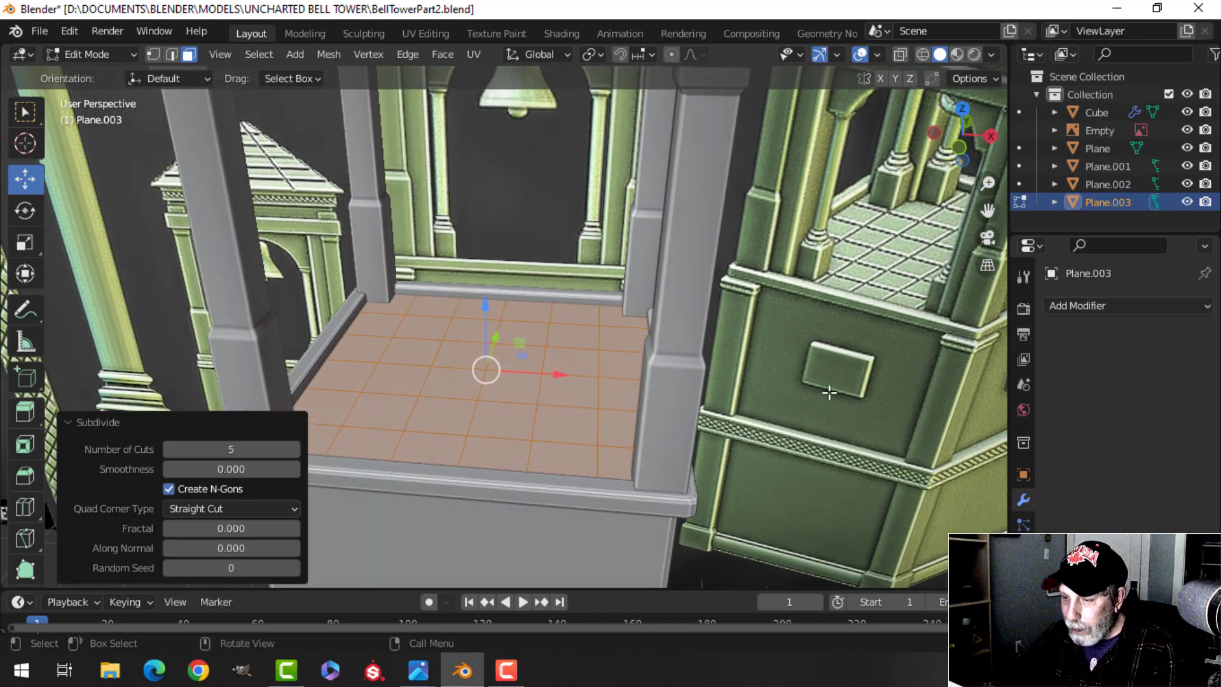
pyautogui.press('i')
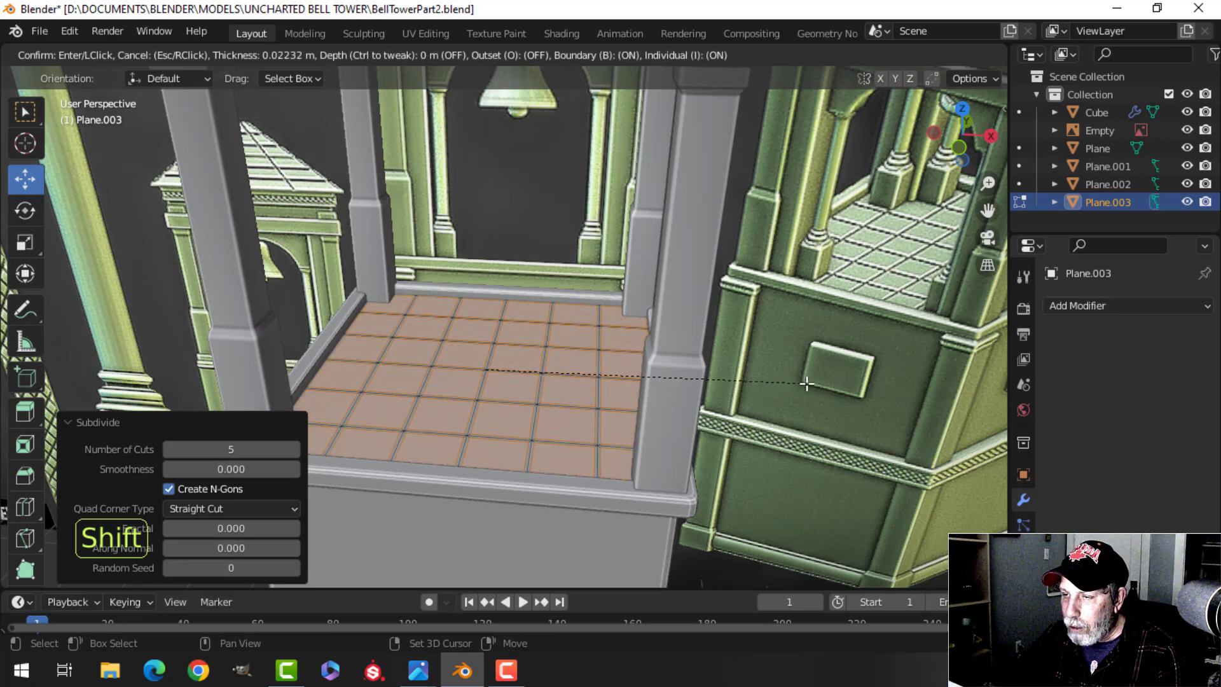
pyautogui.click(806, 384)
# - Extrude the inset tile faces upward by about 0.04 m to raise them above the grout lines
pyautogui.moveTo(806, 384); pyautogui.dragTo(670, 357, button='middle')
pyautogui.press('e')
pyautogui.click(688, 414)
pyautogui.scroll(3, 689, 414)
pyautogui.moveTo(671, 357); pyautogui.dragTo(659, 361, button='middle')
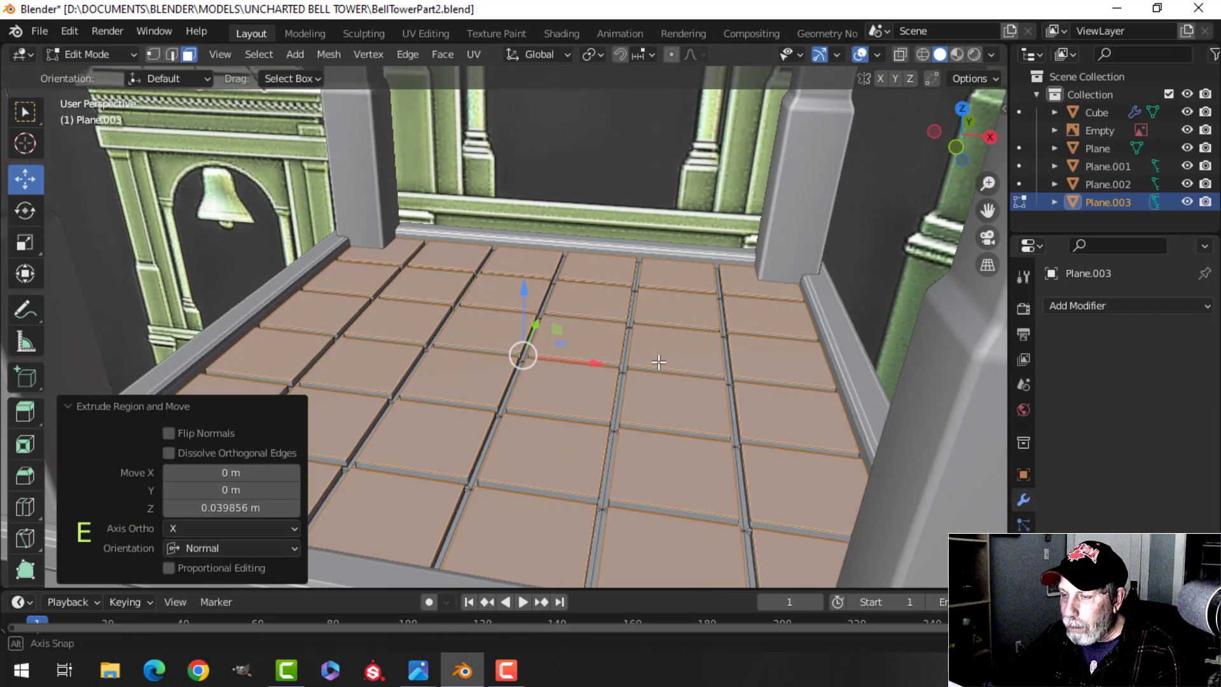
# - Add a Bevel modifier with 3 segments to the tiled floor
pyautogui.press('Tab')
pyautogui.click(1068, 306)
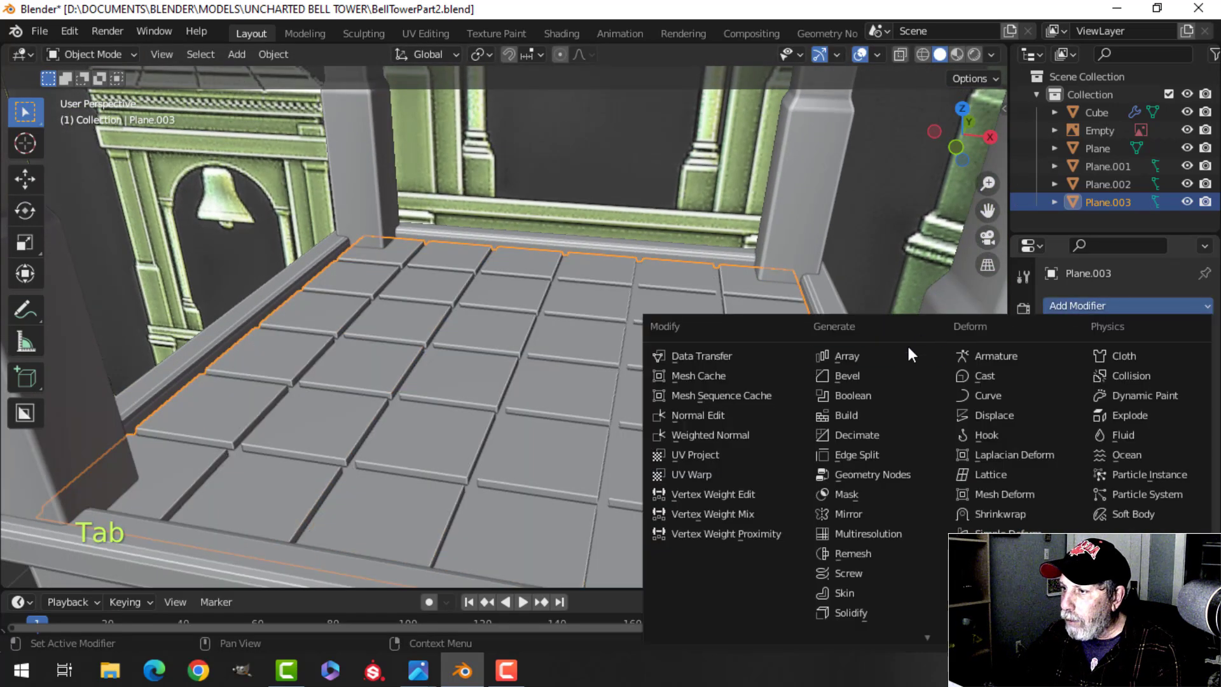
pyautogui.click(889, 379)
pyautogui.click(1182, 427)
pyautogui.click(1182, 426)
# - Flatten the whole tiled floor mesh by scaling it to about 0.5 along Z
pyautogui.moveTo(560, 420); pyautogui.dragTo(616, 423, button='middle')
pyautogui.press('Tab')
pyautogui.press('a')
pyautogui.scroll(3, 584, 410)
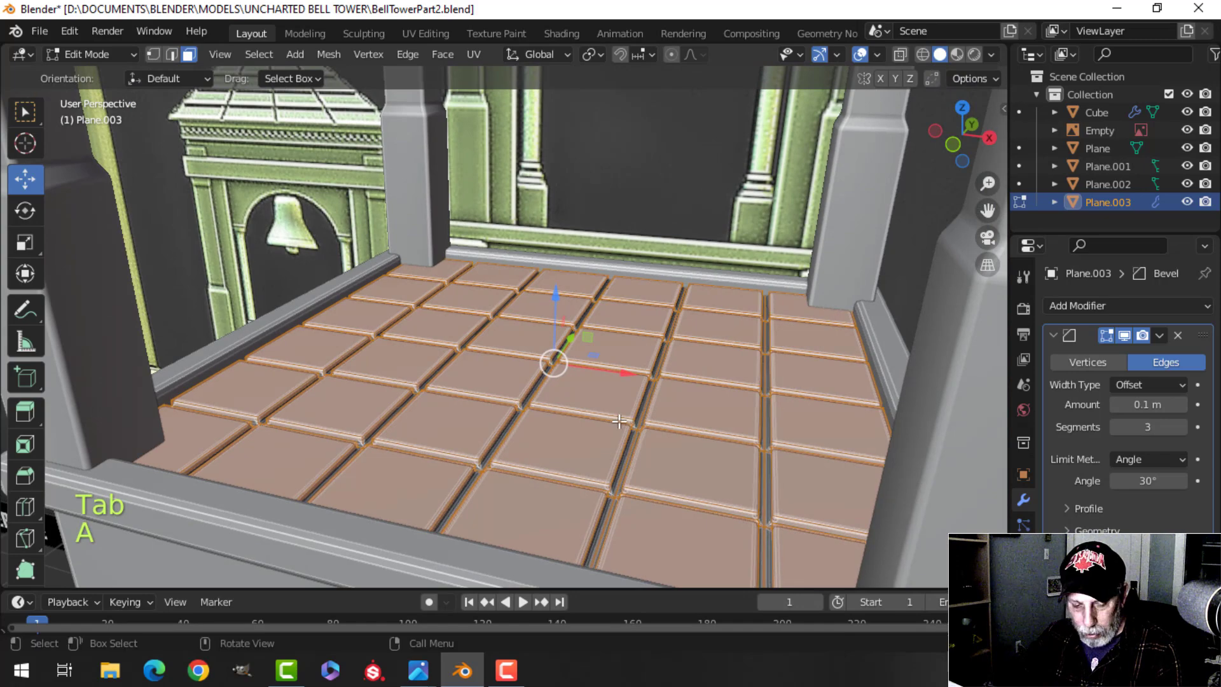
pyautogui.press('s')
pyautogui.press('z')
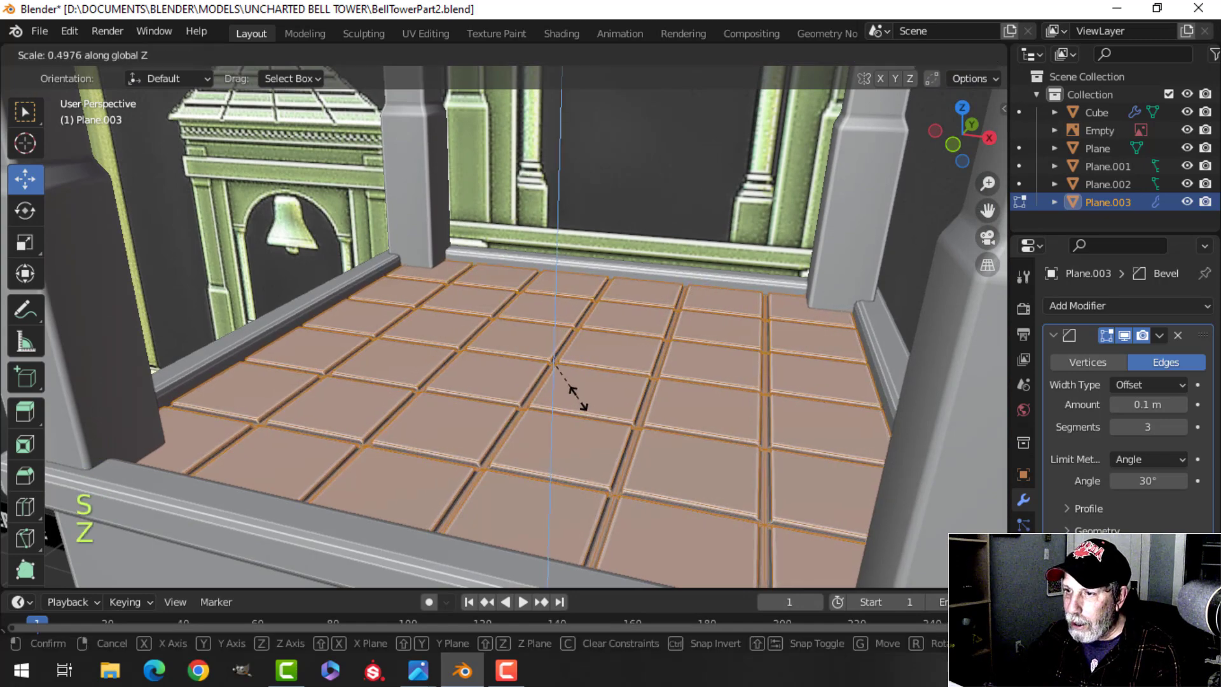
pyautogui.click(572, 393)
pyautogui.press('Tab')
pyautogui.scroll(-3, 558, 372)
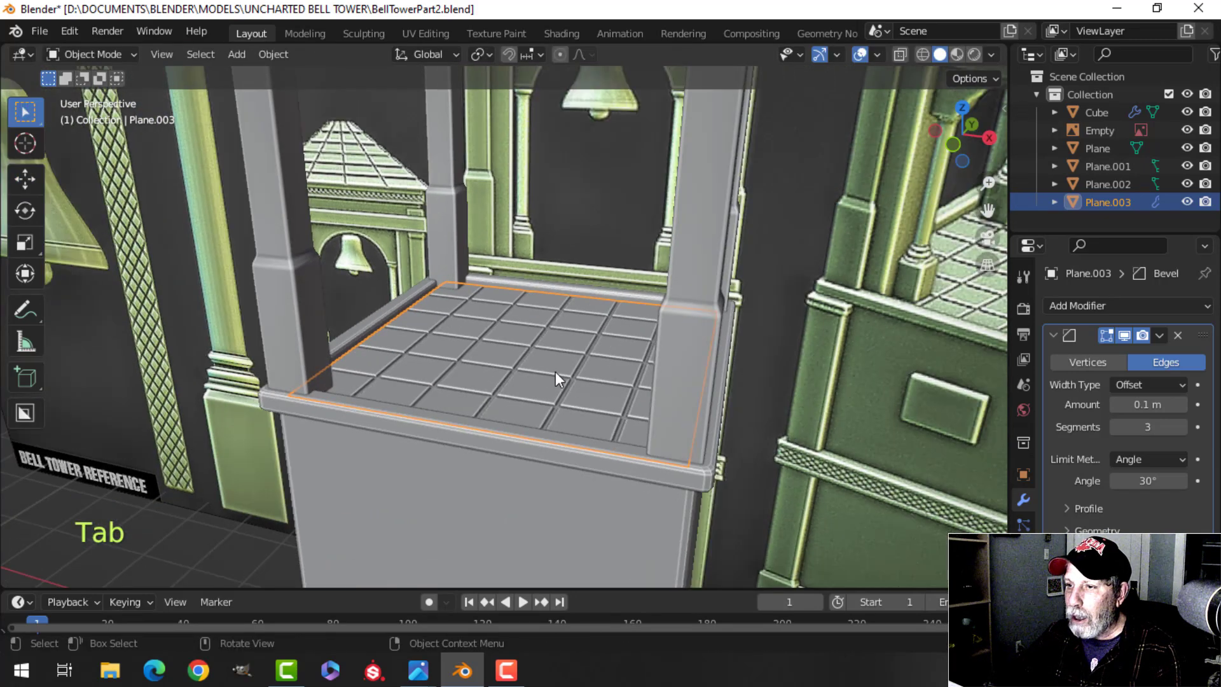
# - Lower the whole tiled floor mesh slightly along Z inside the ledge rim, and clear the selection
pyautogui.press('Tab')
pyautogui.press('a')
pyautogui.scroll(3, 549, 370)
pyautogui.moveTo(549, 361); pyautogui.dragTo(574, 307, button='middle')
pyautogui.moveTo(550, 294); pyautogui.dragTo(552, 305)
pyautogui.press('Tab')
pyautogui.scroll(-3, 554, 329)
pyautogui.hotkey('alt', 'a')
# - Apply smooth shading to the ledge and lower body object, and clear the selection
pyautogui.scroll(3, 529, 373)
pyautogui.moveTo(578, 367); pyautogui.dragTo(543, 343, button='middle')
pyautogui.scroll(-3, 551, 338)
pyautogui.click(543, 343)
pyautogui.rightClick(543, 343)
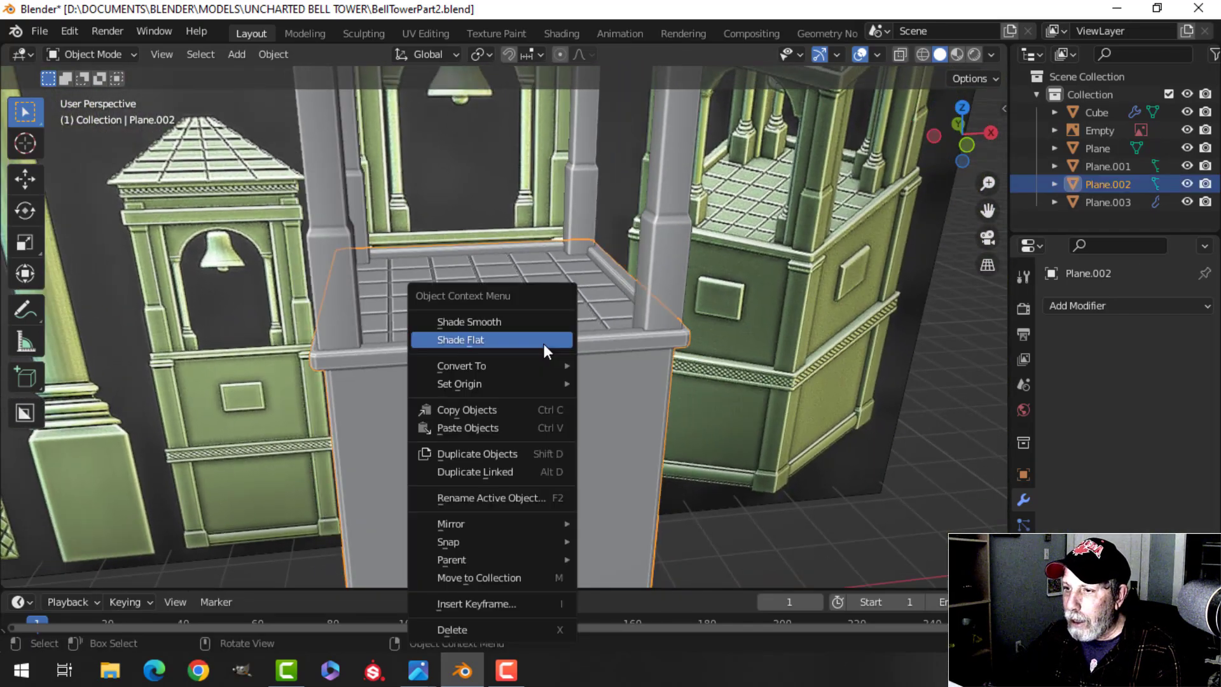
pyautogui.click(531, 323)
pyautogui.scroll(-2, 537, 354)
pyautogui.hotkey('alt', 'a')
# - Bevel the edge loop where the ledge's underside meets the lower body by about 0.0146 m with 2 segments
pyautogui.scroll(3, 584, 370)
pyautogui.moveTo(632, 410); pyautogui.dragTo(581, 305, button='middle')
pyautogui.press('Tab')
pyautogui.scroll(2, 581, 311)
pyautogui.keyDown('shift'); pyautogui.moveTo(595, 356); pyautogui.dragTo(608, 402, button='middle'); pyautogui.keyUp('shift')
pyautogui.scroll(3, 591, 379)
pyautogui.press('2')
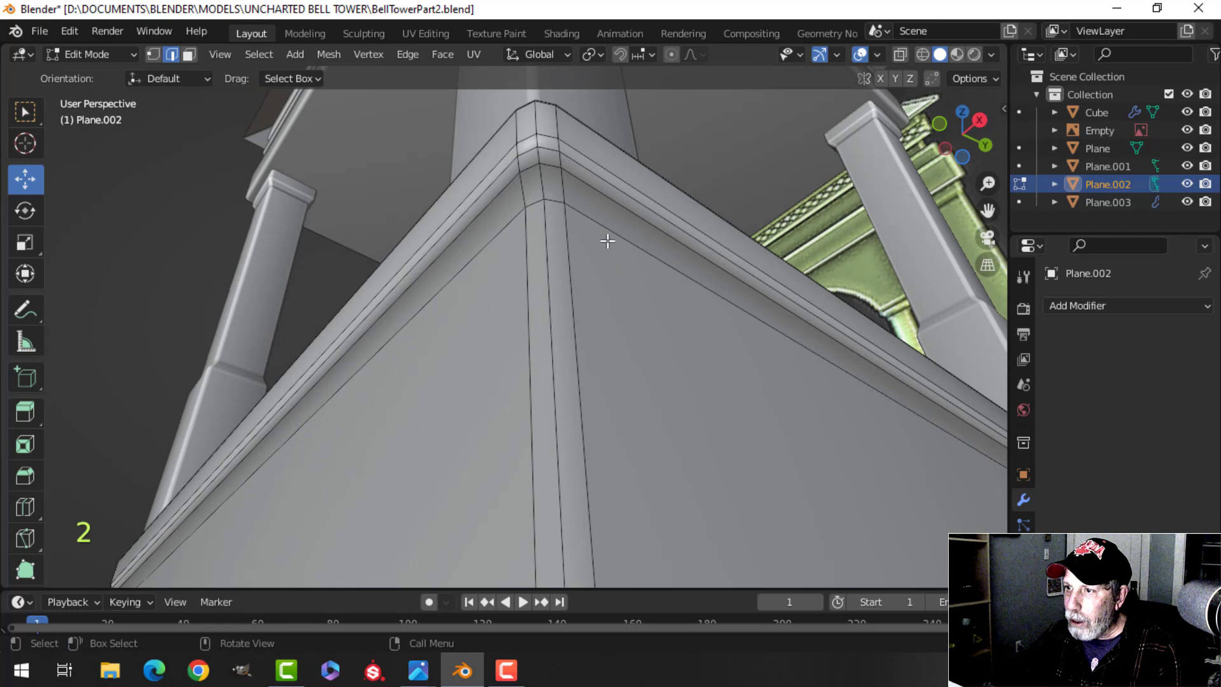
pyautogui.keyDown('alt'); pyautogui.keyDown('shift'); pyautogui.click(696, 297); pyautogui.keyUp('shift'); pyautogui.keyUp('alt')
pyautogui.hotkey('ctrl', 'b')
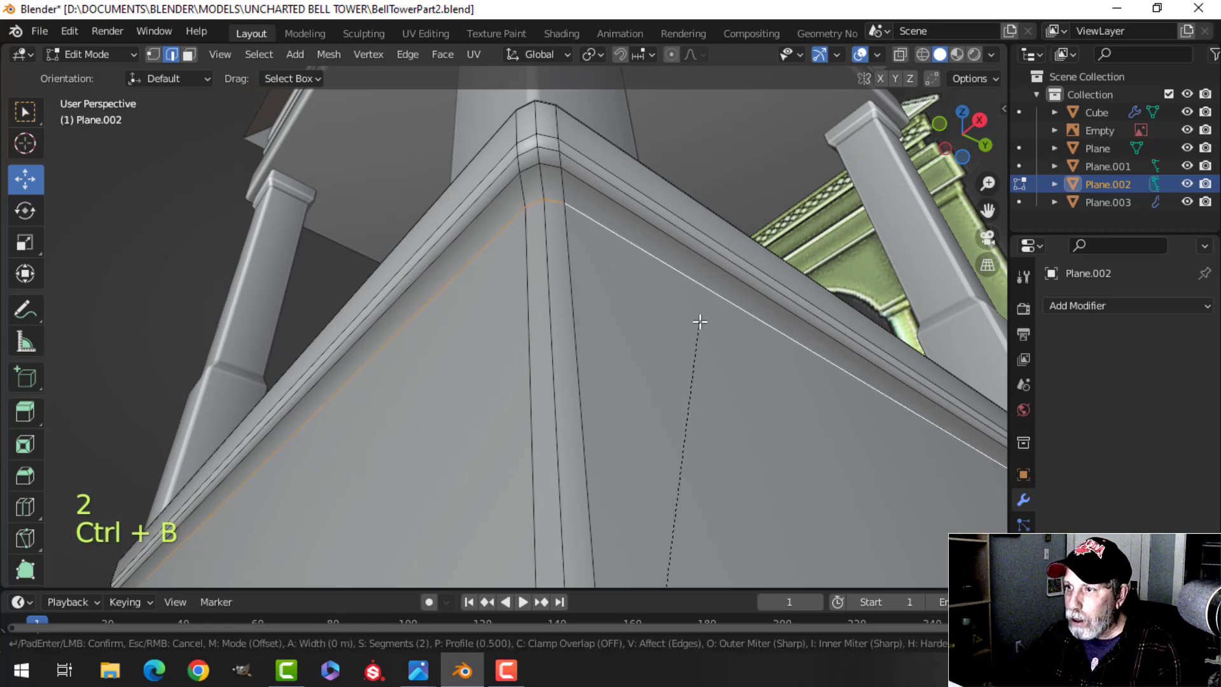
pyautogui.press('shift')
pyautogui.scroll(-1, 711, 285)
pyautogui.click(710, 285)
pyautogui.scroll(-6, 572, 446)
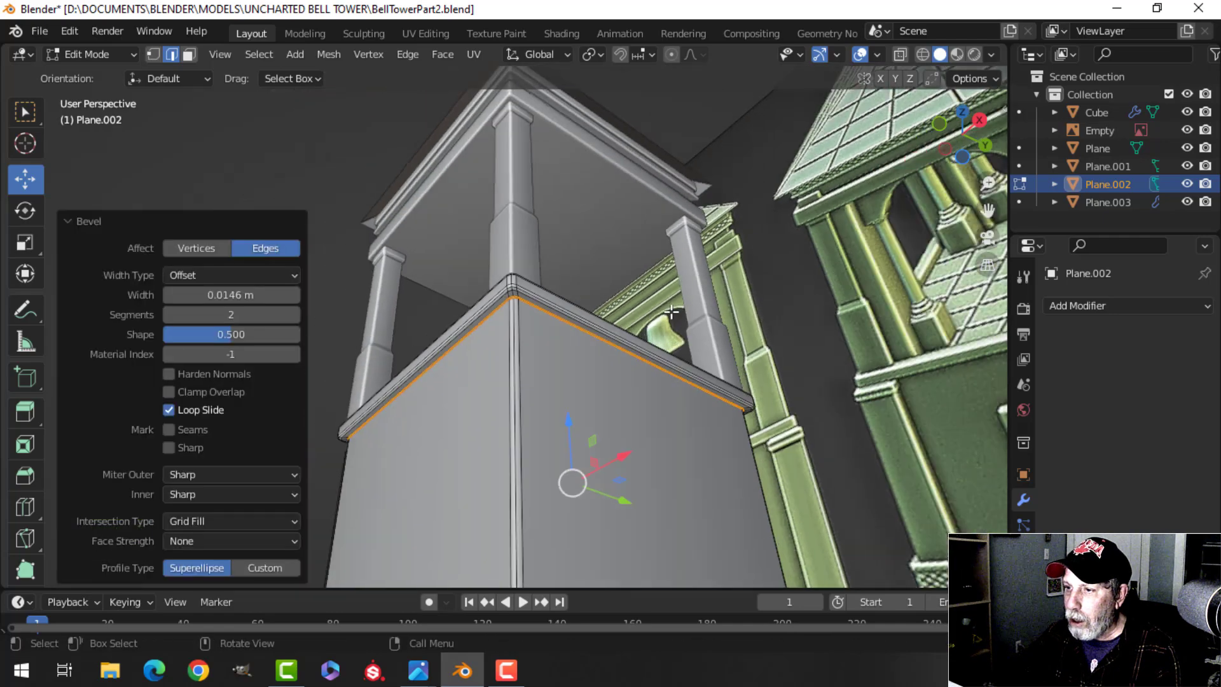
pyautogui.press('Tab')
pyautogui.hotkey('alt', 'a')
# - Show the face orientation overlay and select the ledge and lower body object
pyautogui.moveTo(551, 413); pyautogui.dragTo(681, 372, button='middle')
pyautogui.scroll(3, 574, 463)
pyautogui.click(877, 54)
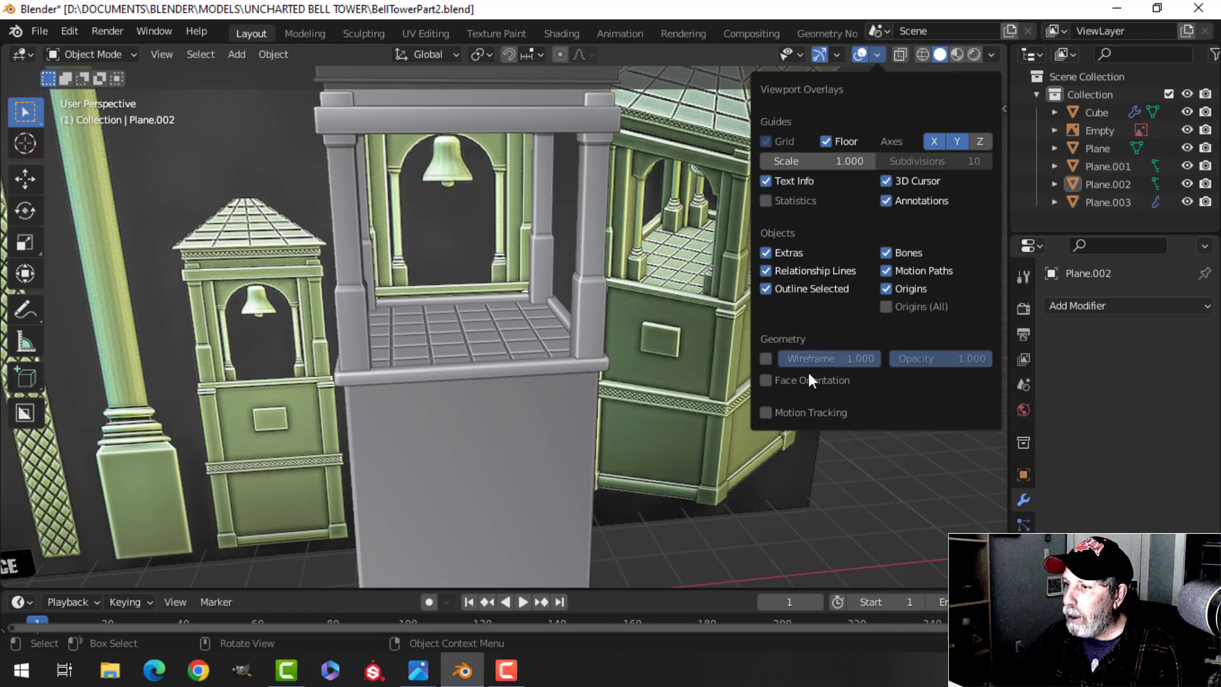
pyautogui.click(800, 380)
pyautogui.click(507, 441)
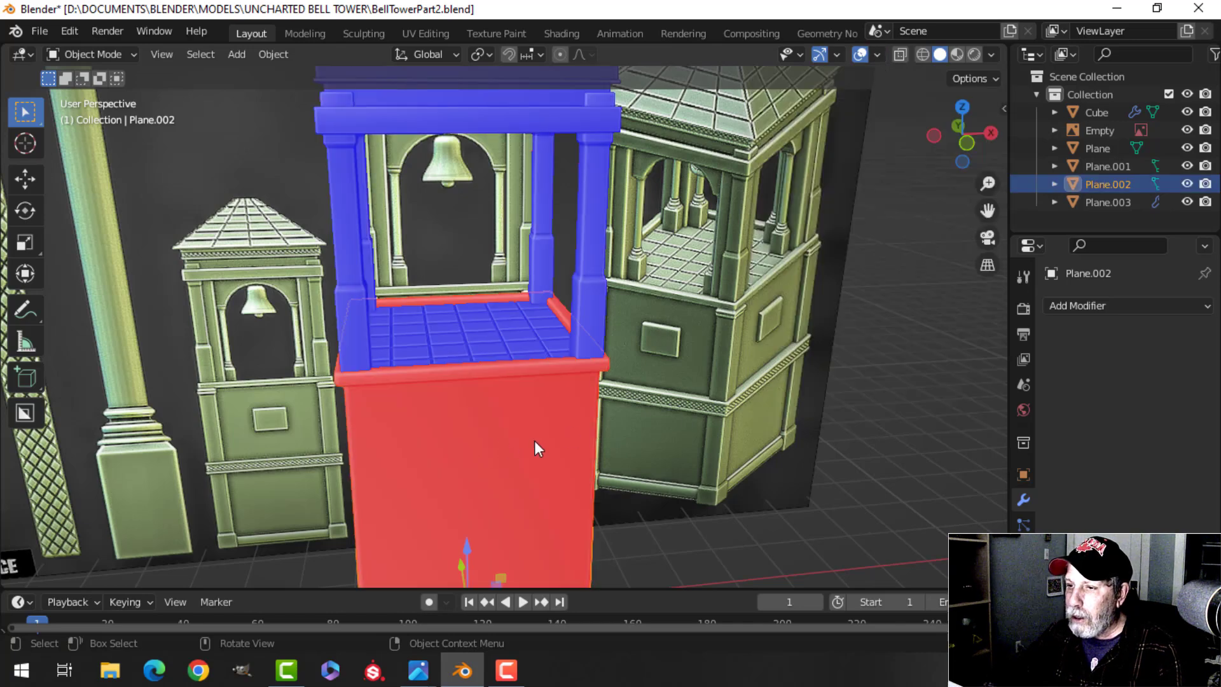
# - Recalculate all normals of the ledge and lower body to the outside, and hide the face orientation overlay
pyautogui.press('Tab')
pyautogui.press('a')
pyautogui.hotkey('alt', 'n')
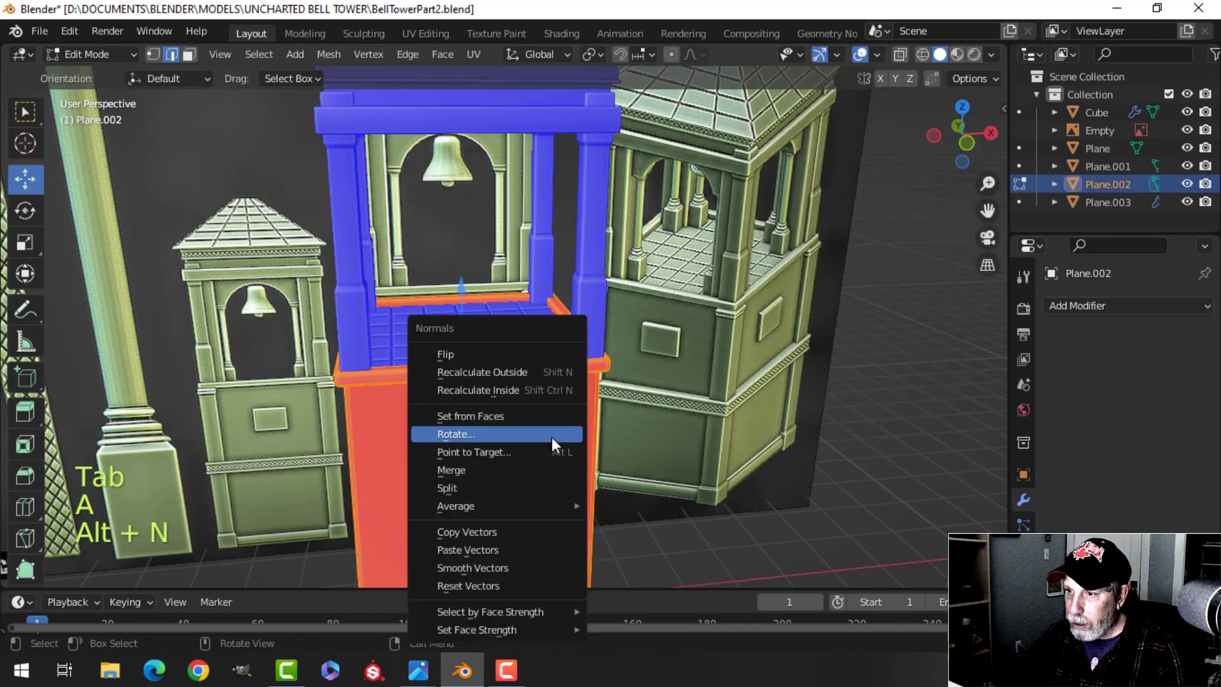
pyautogui.click(516, 370)
pyautogui.press('Tab')
pyautogui.hotkey('alt', 'a')
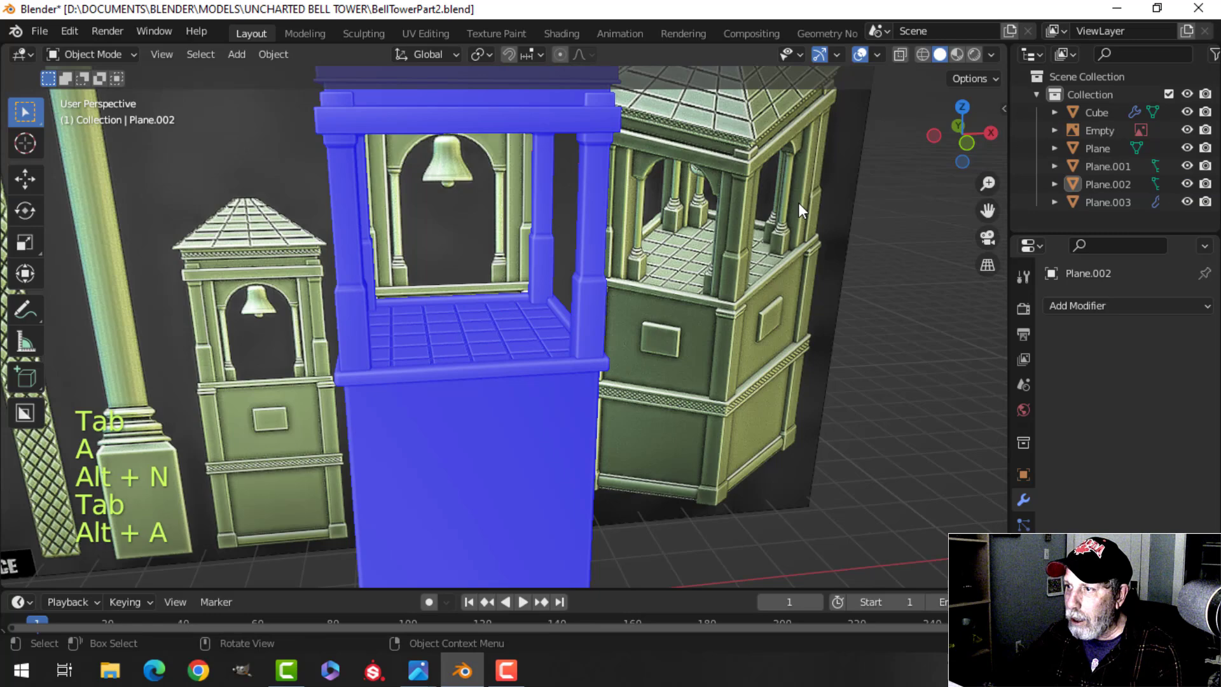
pyautogui.click(877, 55)
pyautogui.click(799, 380)
# - Select the mirrored corner pillars and collapse their Mirror modifier settings
pyautogui.moveTo(580, 378); pyautogui.dragTo(449, 318, button='middle')
pyautogui.click(448, 323)
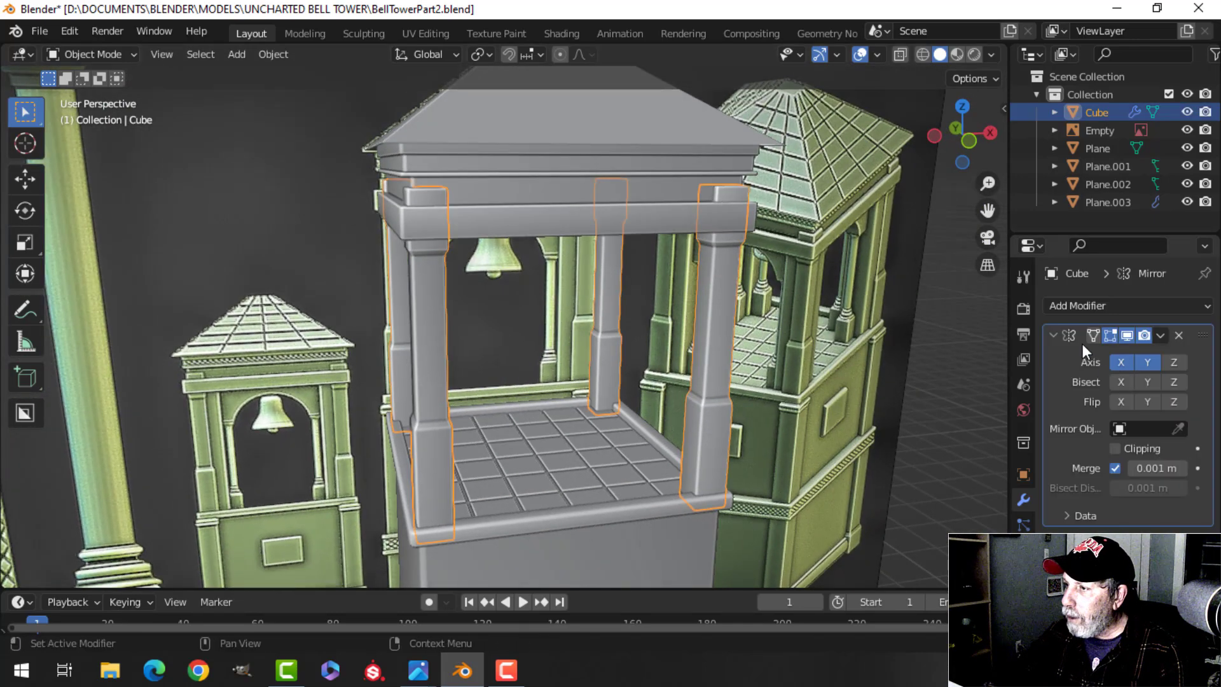
pyautogui.click(1053, 335)
pyautogui.click(1091, 307)
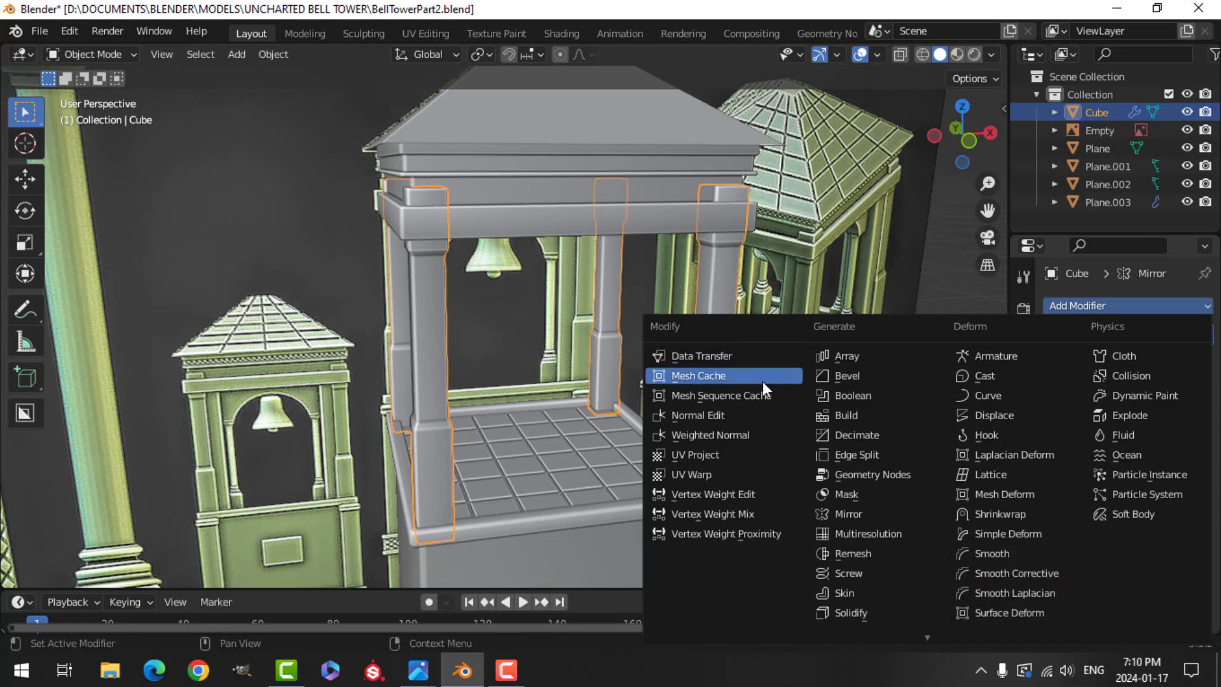
pyautogui.click(731, 430)
pyautogui.click(1024, 600)
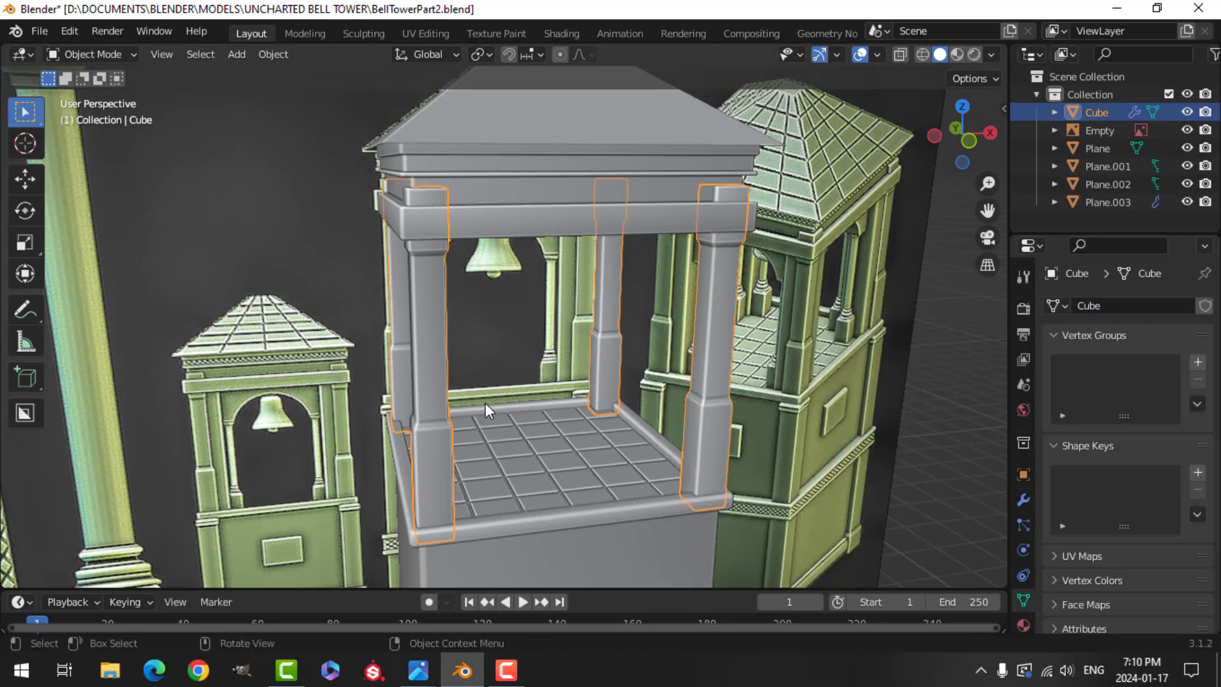
pyautogui.click(1023, 500)
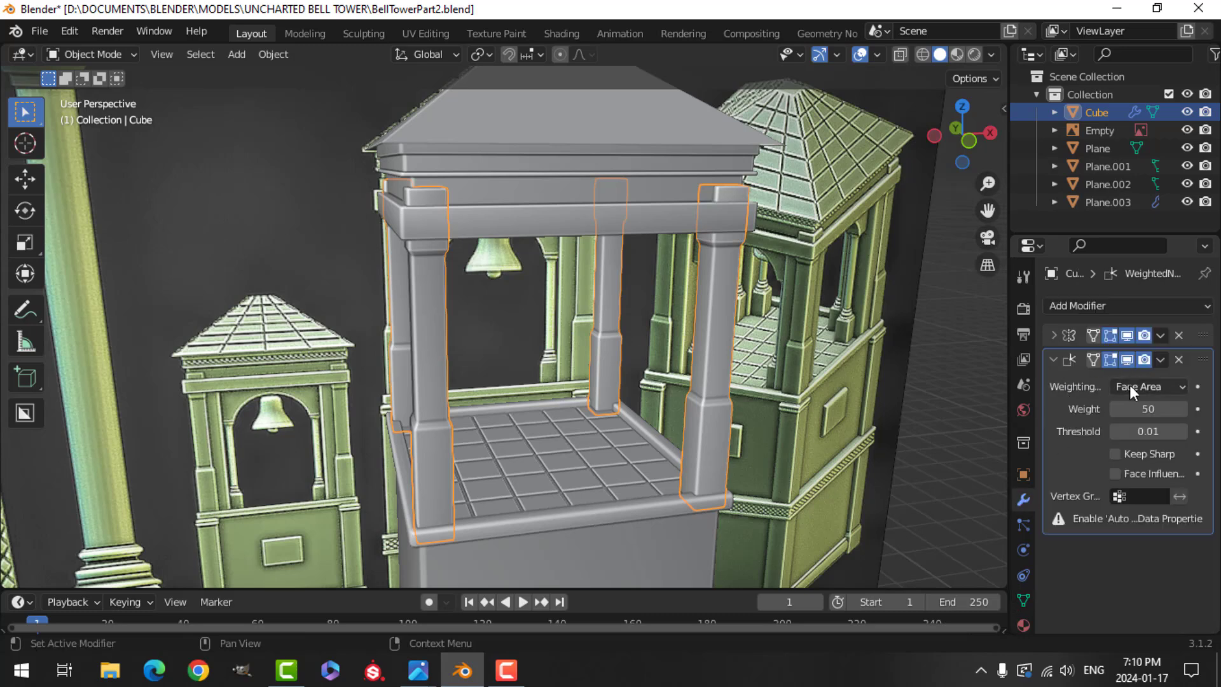
pyautogui.click(1178, 360)
# - Add a Weighted Normal modifier to the corner pillars and enable Auto Smooth for their mesh normals
pyautogui.click(1091, 308)
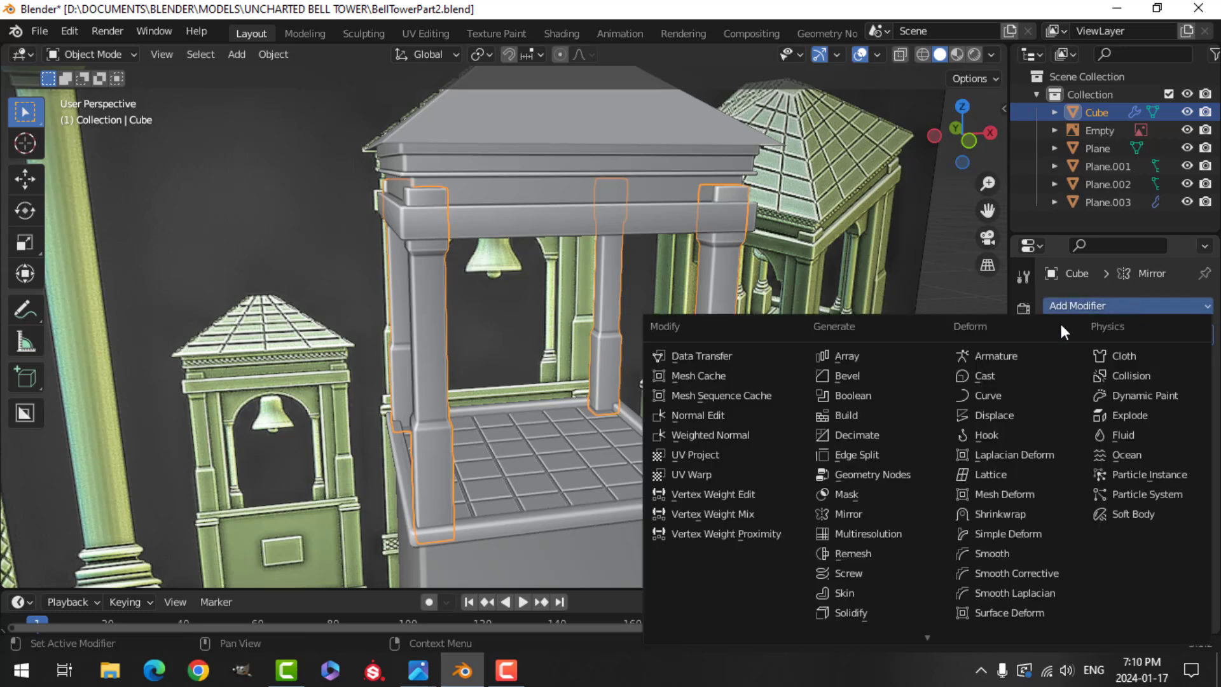
pyautogui.click(727, 434)
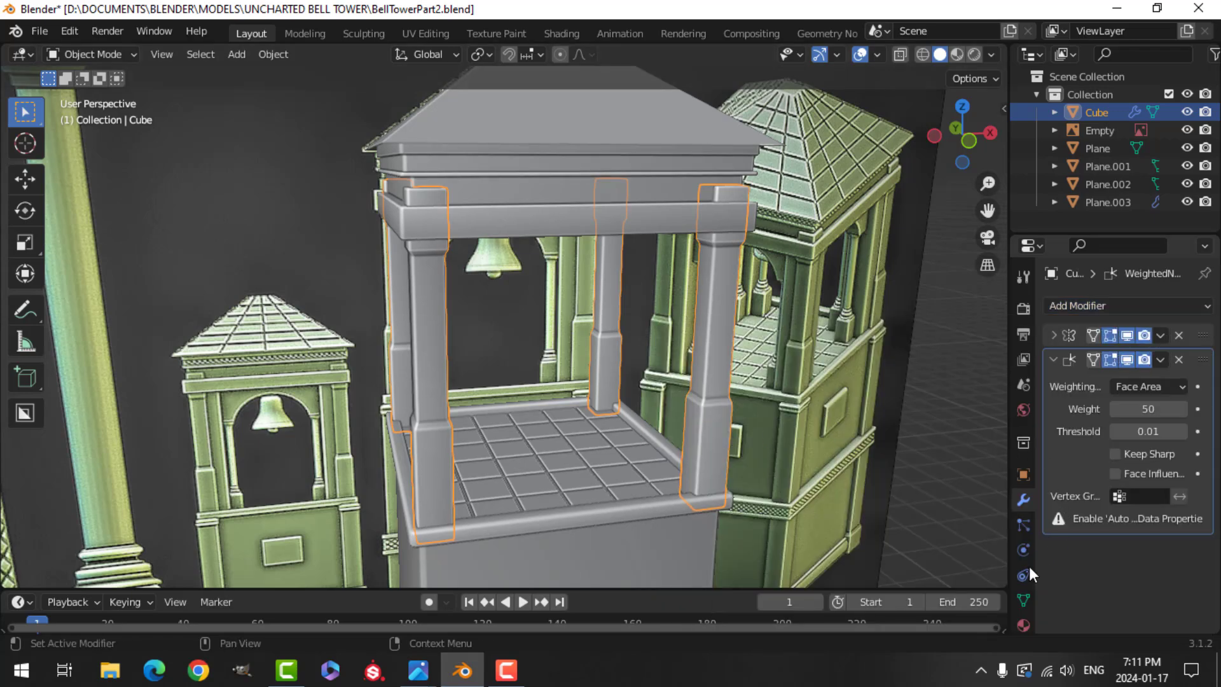
pyautogui.click(1023, 600)
pyautogui.scroll(5, 431, 360)
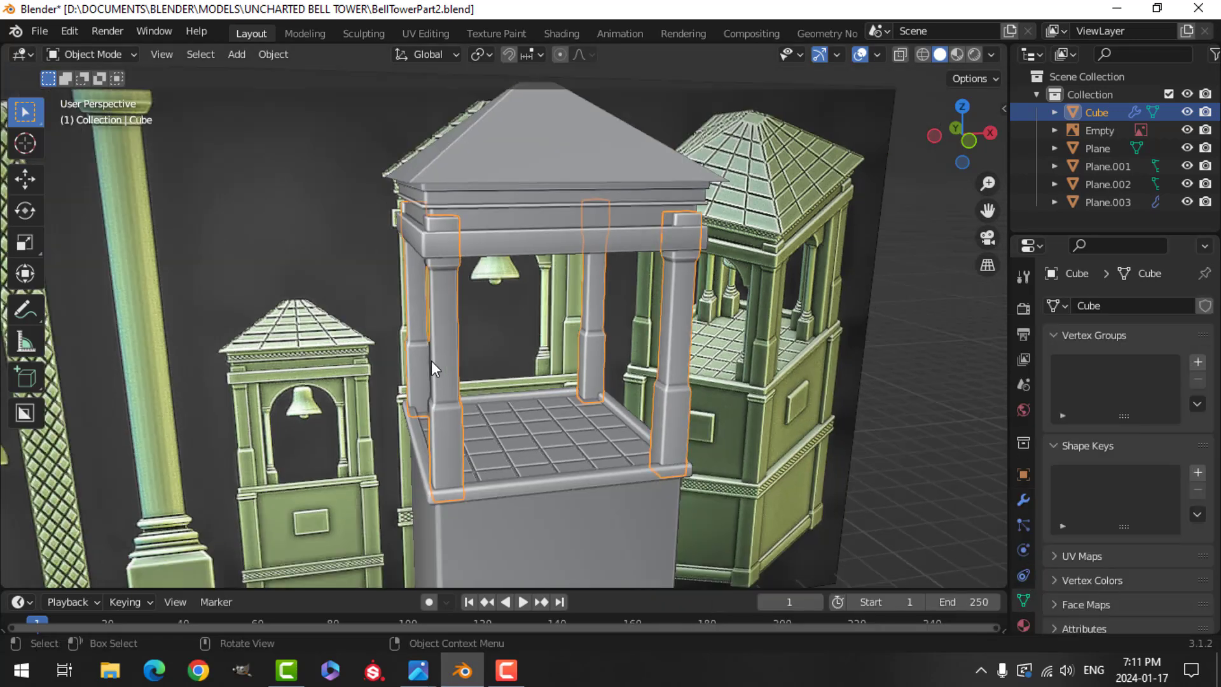
pyautogui.scroll(-4, 1052, 616)
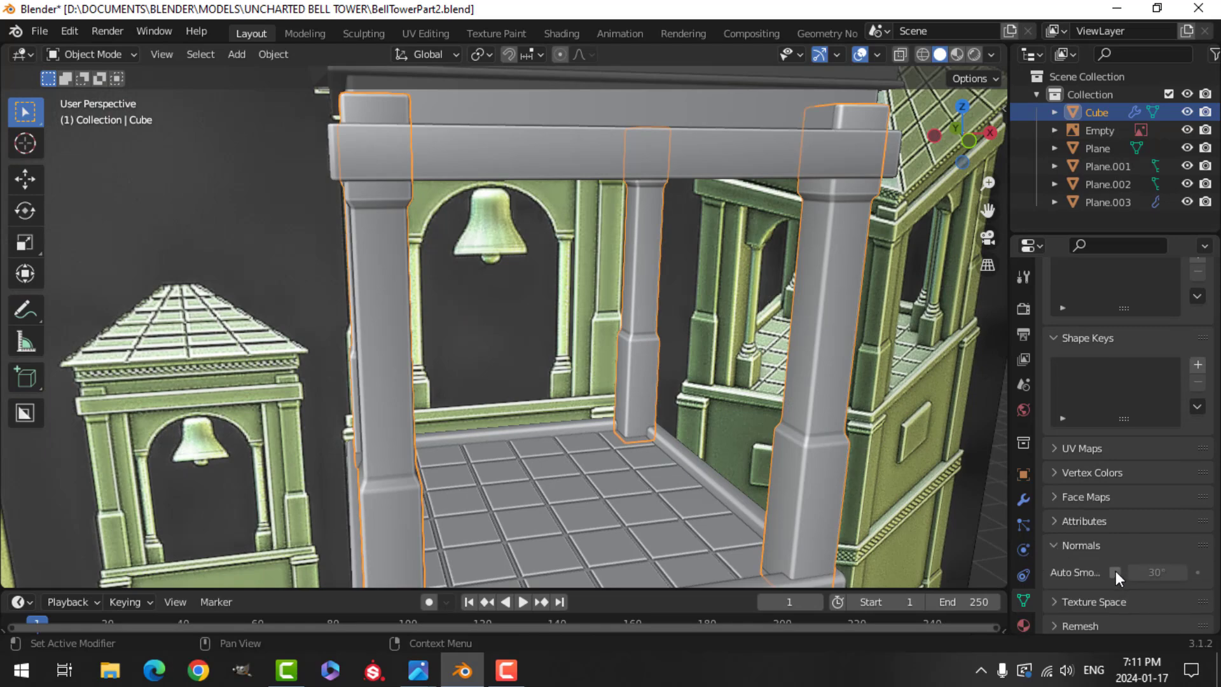
pyautogui.click(1115, 570)
pyautogui.scroll(-2, 624, 383)
pyautogui.hotkey('alt', 'a')
# - Add a cube and raise its mesh about 6.57 m along Z to the height of the bell opening
pyautogui.moveTo(625, 382)
pyautogui.mouseDown(button='middle')
pyautogui.moveTo(680, 402)
pyautogui.moveTo(650, 368)
pyautogui.moveTo(617, 384)
pyautogui.moveTo(625, 398)
pyautogui.mouseUp(button='middle')
pyautogui.scroll(3, 625, 398)
pyautogui.keyDown('shift'); pyautogui.moveTo(547, 378); pyautogui.dragTo(584, 346, button='middle'); pyautogui.keyUp('shift')
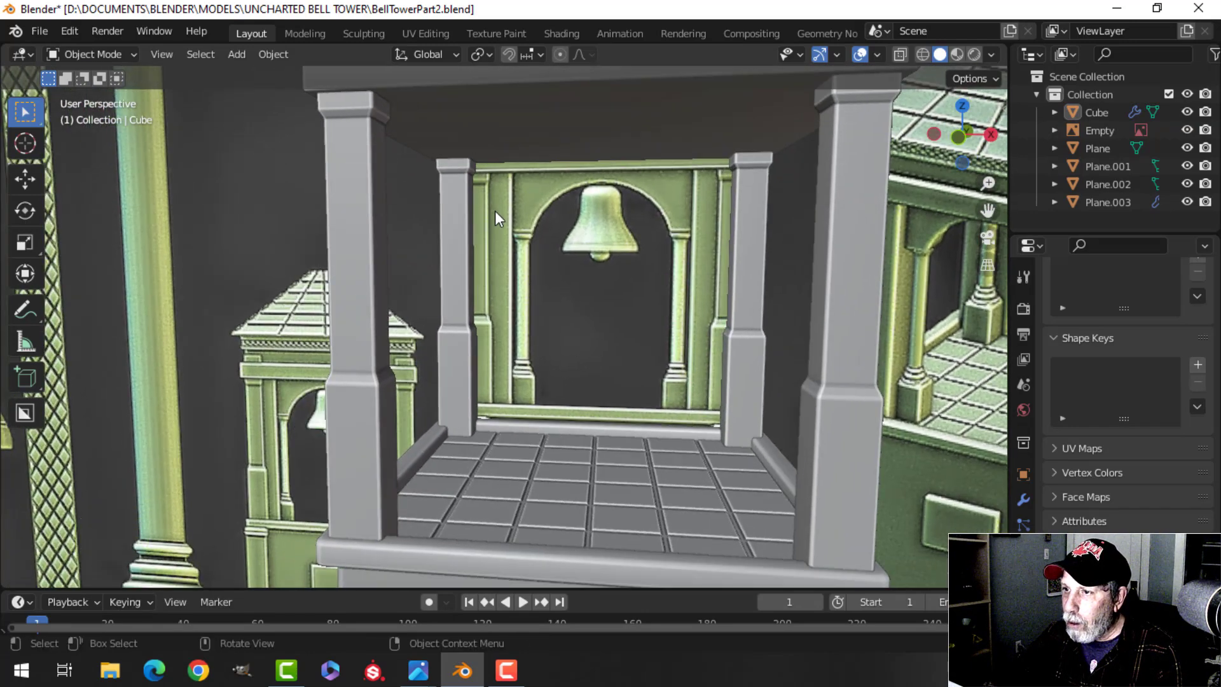
pyautogui.scroll(-3, 555, 343)
pyautogui.keyDown('shift'); pyautogui.moveTo(743, 338); pyautogui.dragTo(663, 347, button='middle'); pyautogui.keyUp('shift')
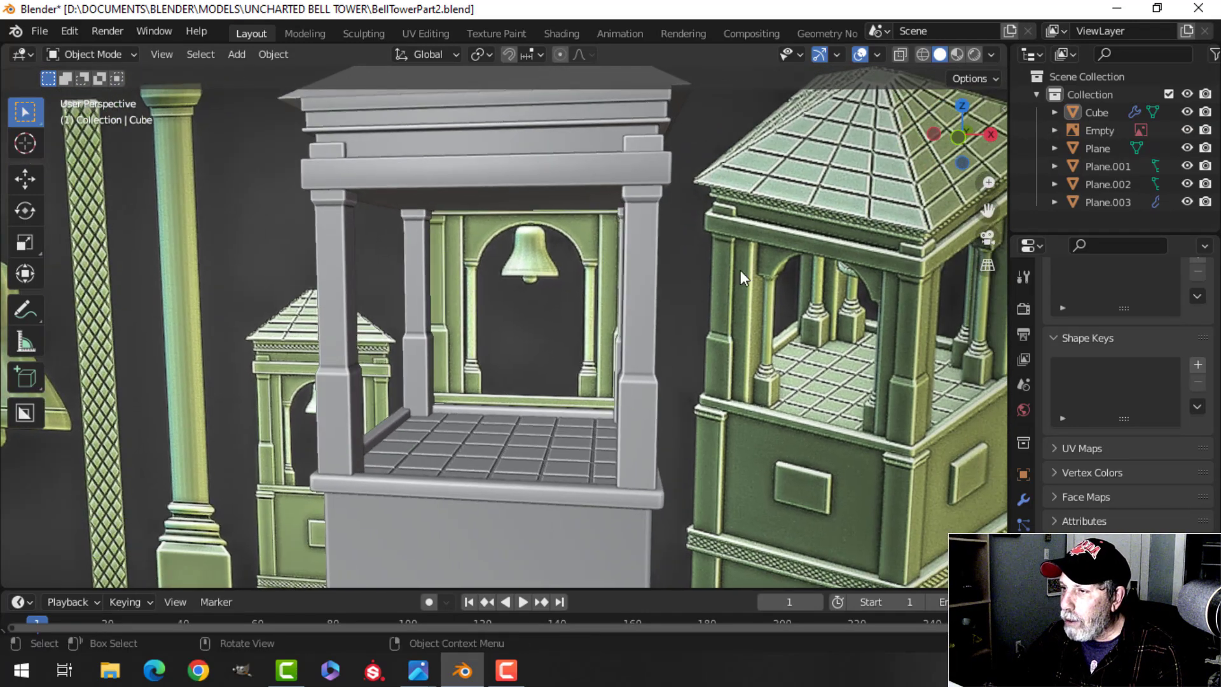
pyautogui.scroll(-2, 433, 346)
pyautogui.keyDown('shift'); pyautogui.moveTo(433, 346); pyautogui.dragTo(520, 341, button='middle'); pyautogui.keyUp('shift')
pyautogui.hotkey('shift', 'a')
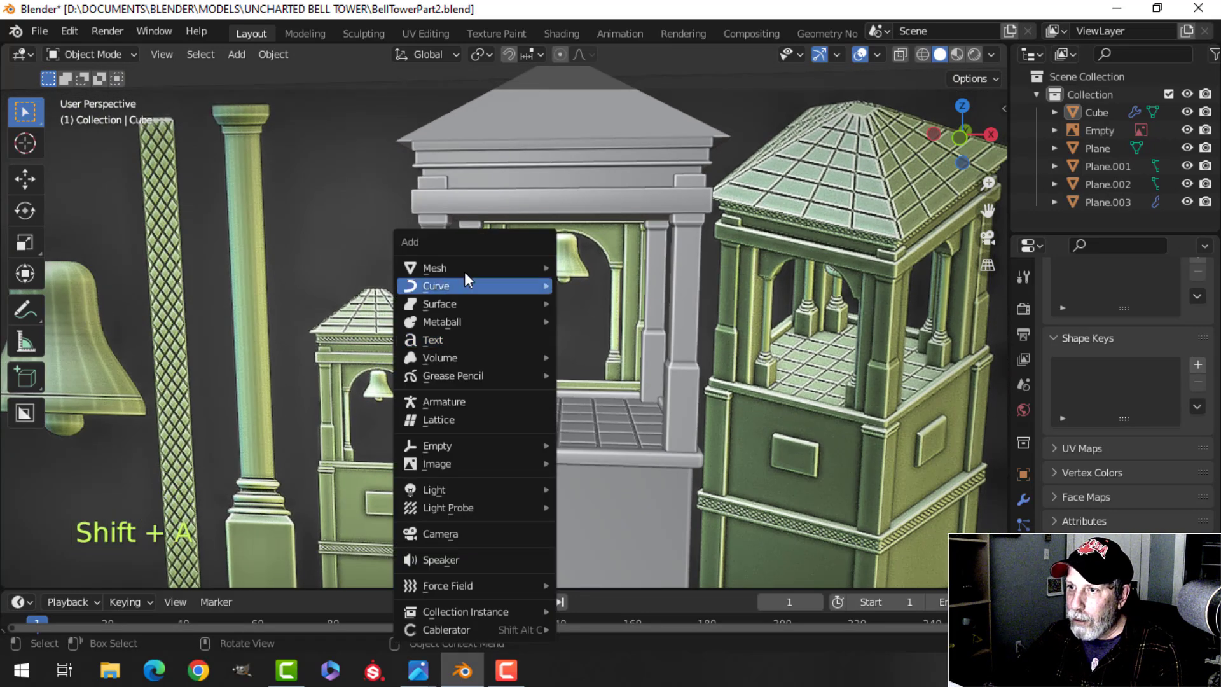
pyautogui.moveTo(490, 264)
pyautogui.click(580, 284)
pyautogui.scroll(-3, 661, 397)
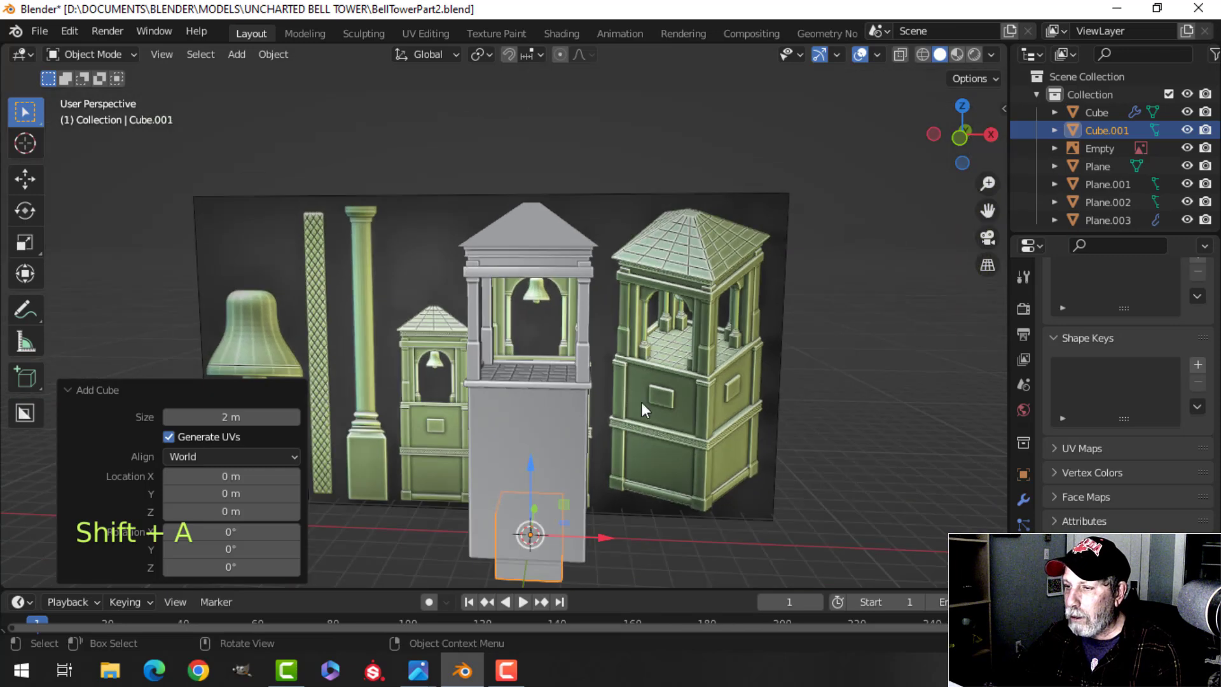
pyautogui.press('Tab')
pyautogui.moveTo(525, 470); pyautogui.dragTo(528, 226)
# - In front view, scale the cube mesh to about 0.403 and move it about -1.44 m in X over the pillar
pyautogui.press('KP_1')
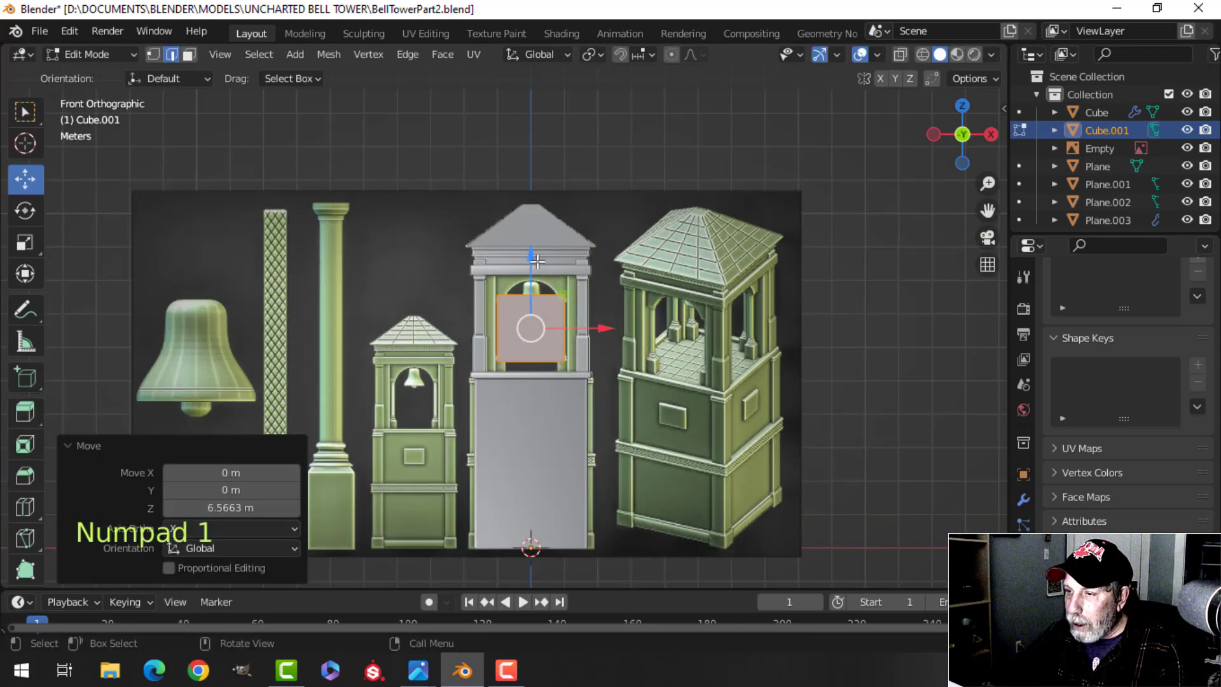
pyautogui.scroll(5, 540, 261)
pyautogui.press('s')
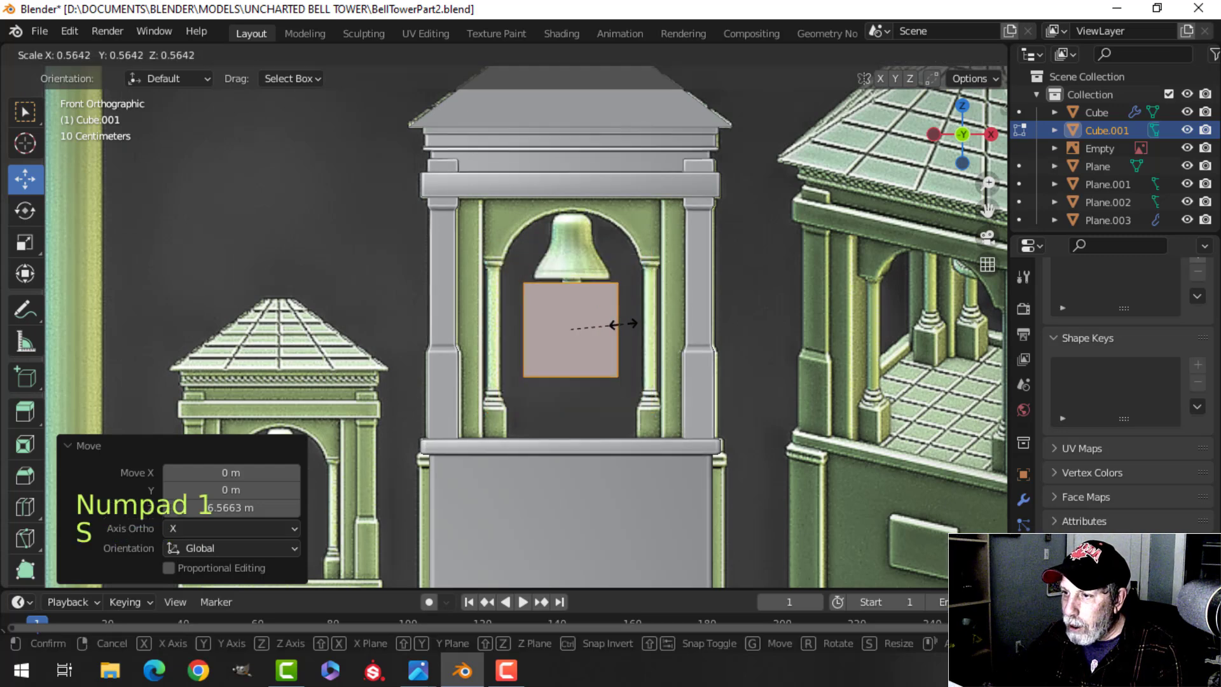
pyautogui.click(614, 319)
pyautogui.press('g')
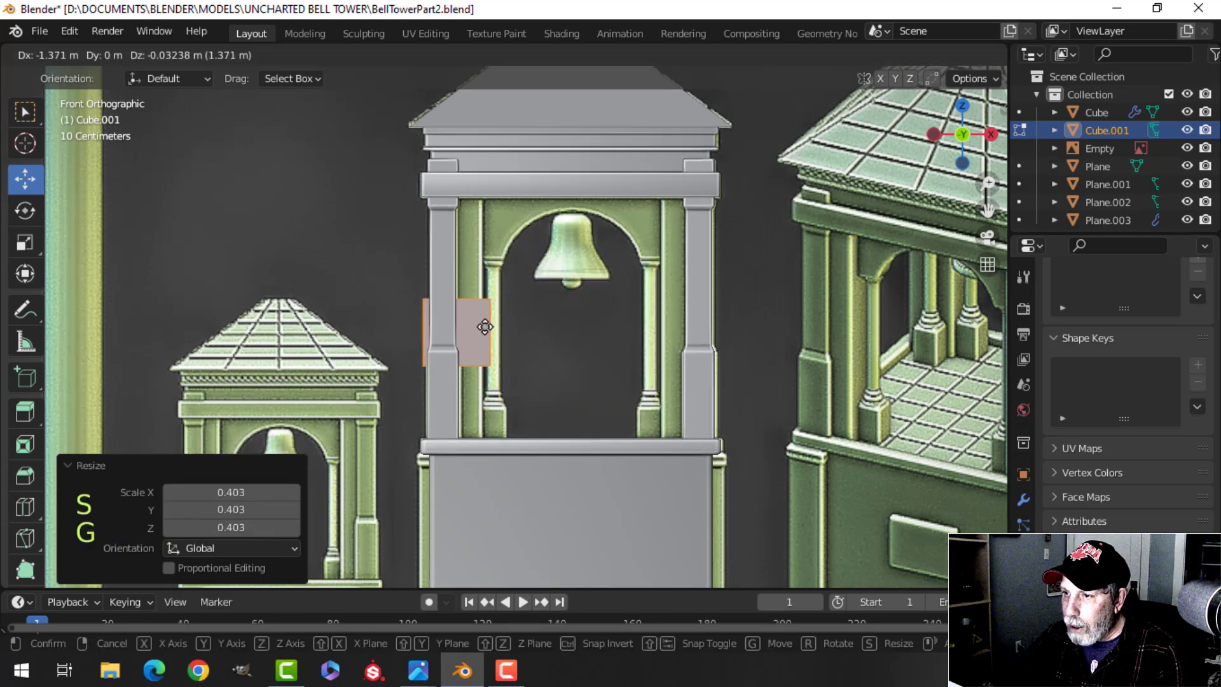
pyautogui.click(479, 325)
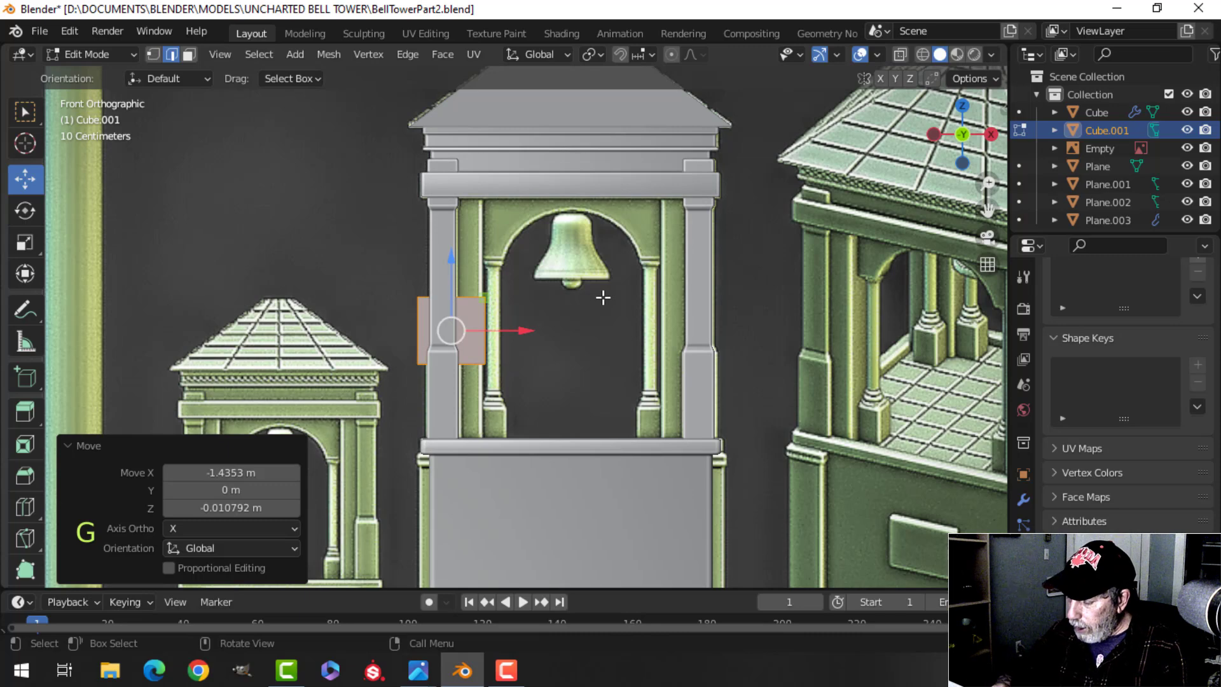
# - In wireframe bottom view, move the cube mesh about 0.205 m in X and -1.22 m in Y to the corner pillar
pyautogui.press('ctrl+KP_7')
pyautogui.press('z')
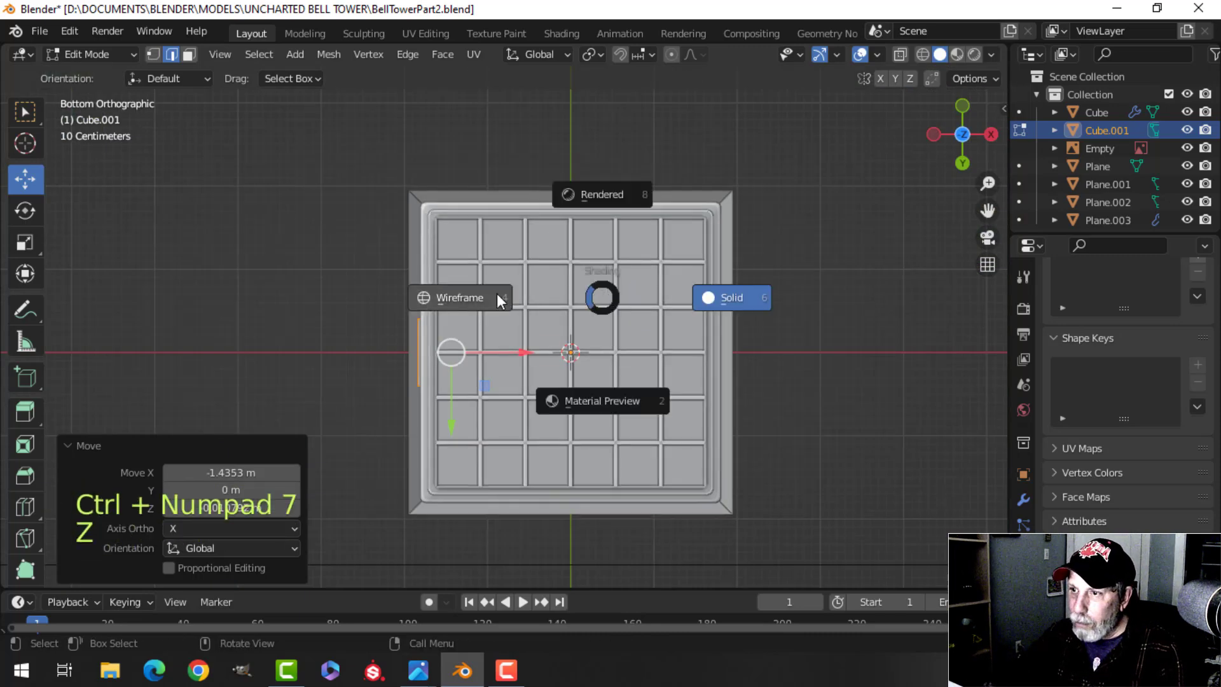
pyautogui.click(474, 294)
pyautogui.press('g')
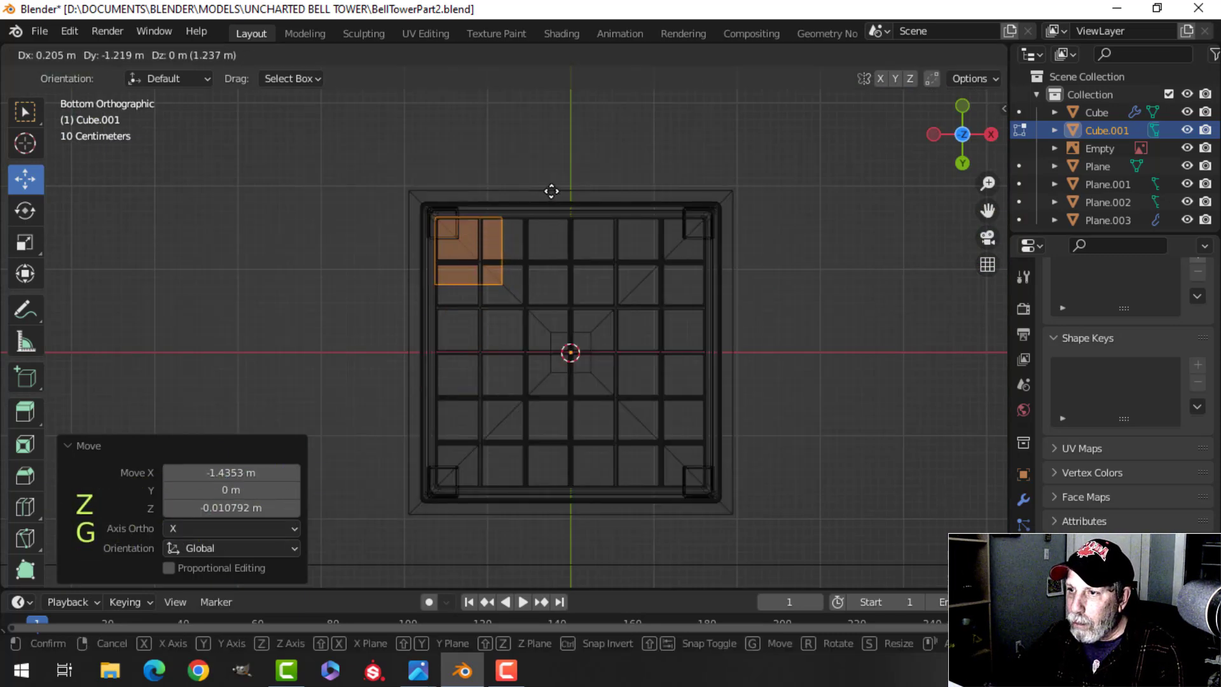
pyautogui.click(552, 194)
# - Nudge the cube mesh about -0.03 m in X and -0.048 m in Y into the corner pillar, and restore solid shading
pyautogui.scroll(6, 621, 280)
pyautogui.scroll(2, 602, 280)
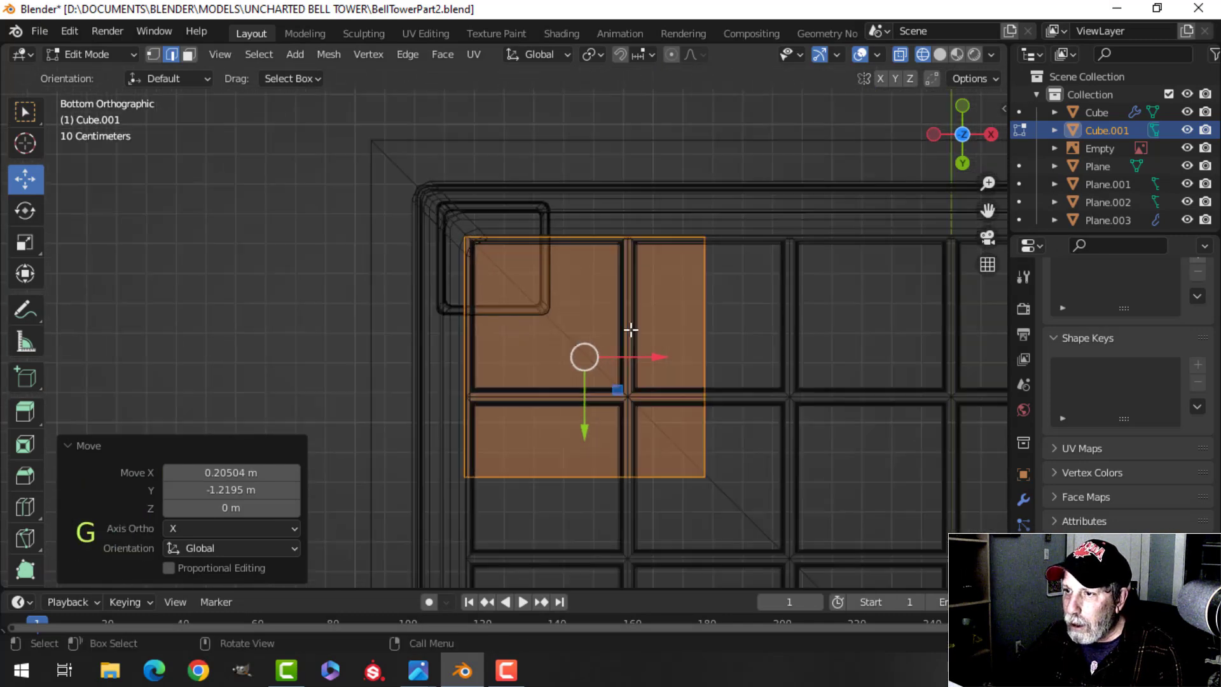
pyautogui.press('g')
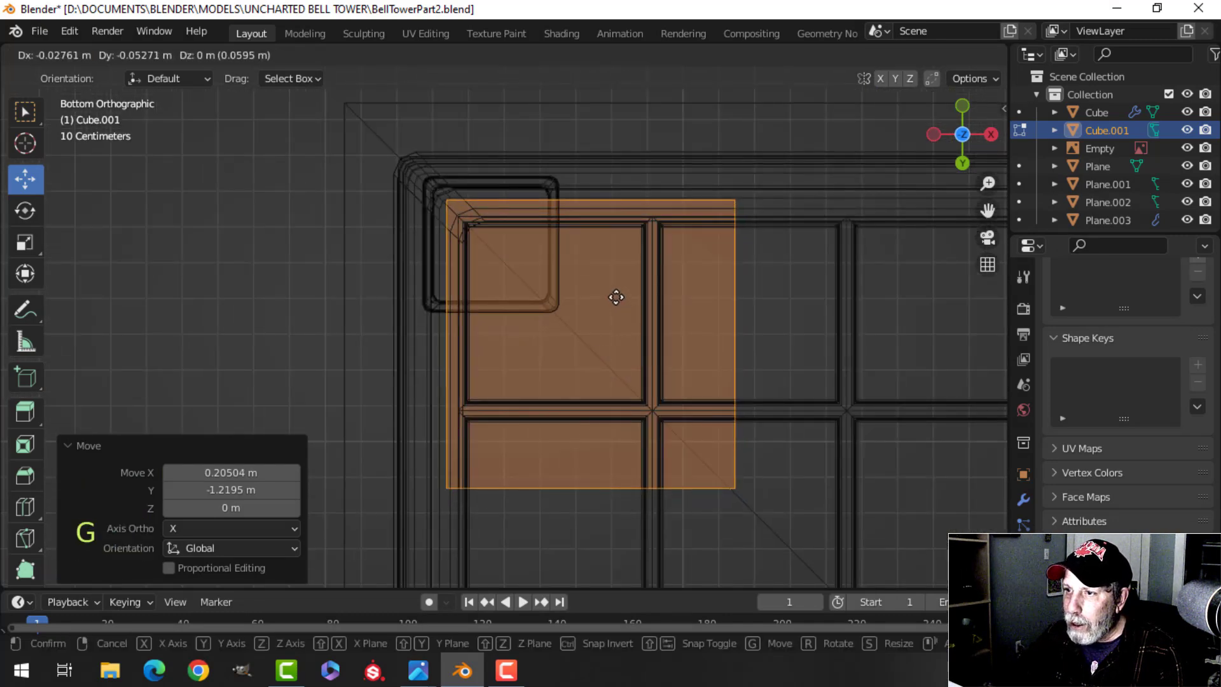
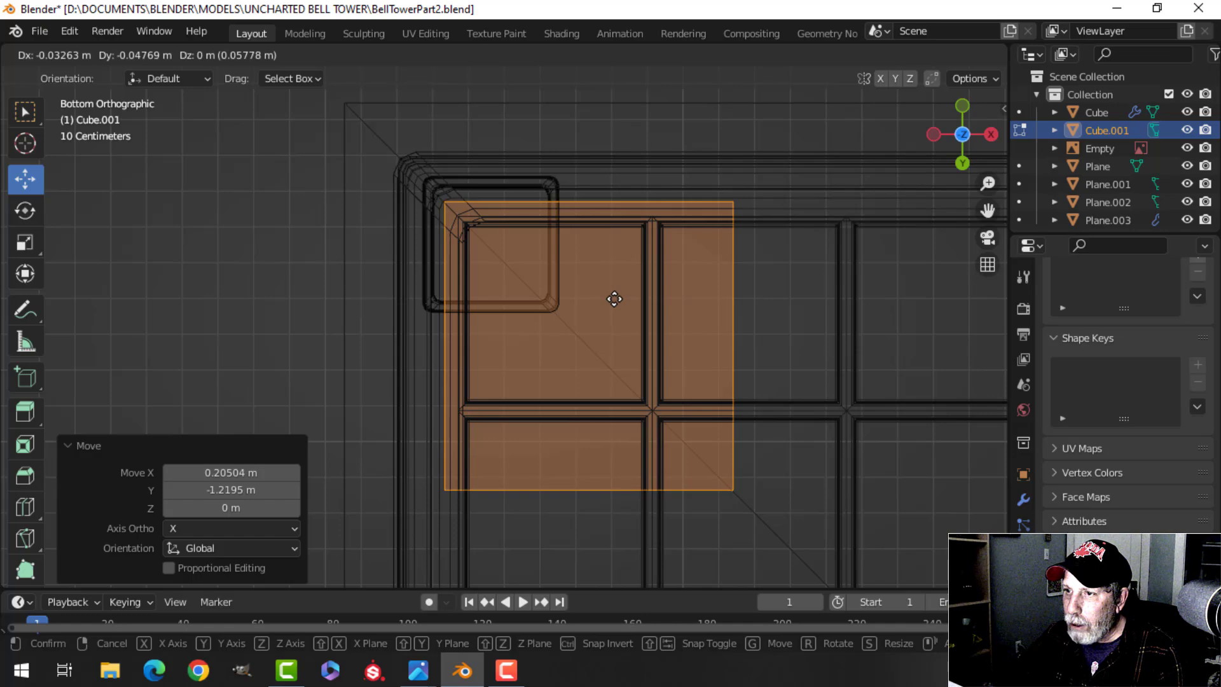
pyautogui.click(615, 299)
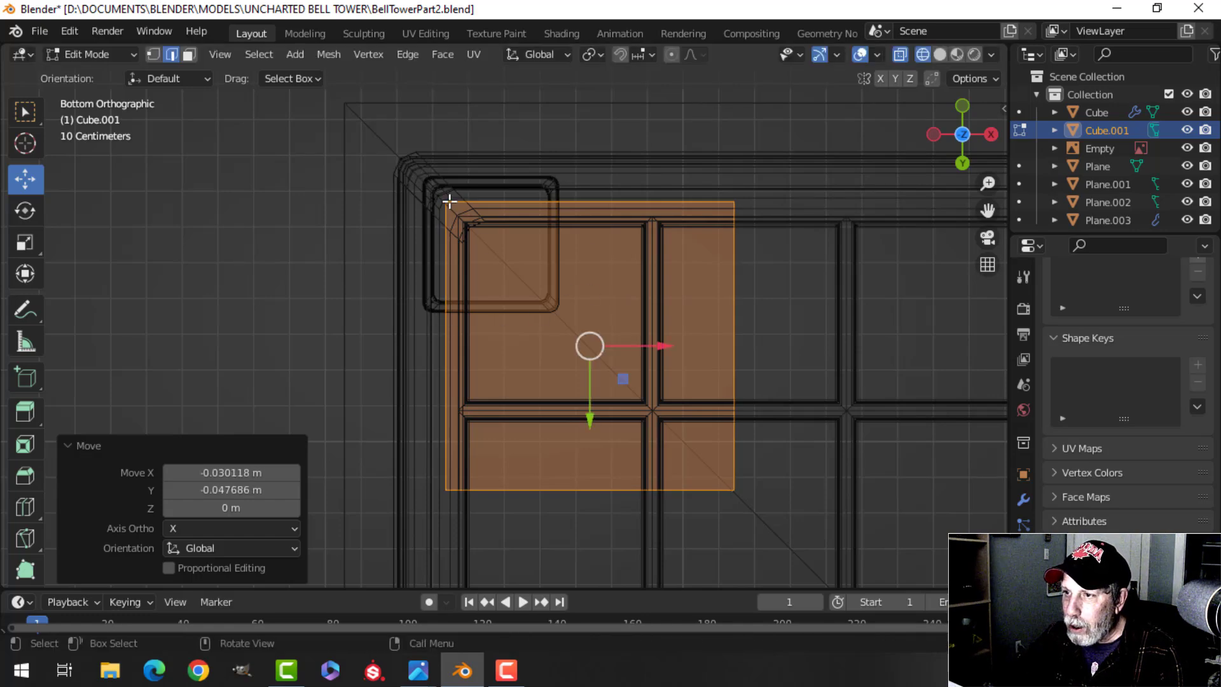
pyautogui.press('z')
pyautogui.click(996, 318)
pyautogui.scroll(-4, 679, 316)
pyautogui.moveTo(679, 316)
pyautogui.mouseDown(button='middle')
pyautogui.moveTo(727, 442)
pyautogui.moveTo(705, 436)
pyautogui.moveTo(662, 463)
pyautogui.mouseUp(button='middle')
pyautogui.scroll(-2, 728, 442)
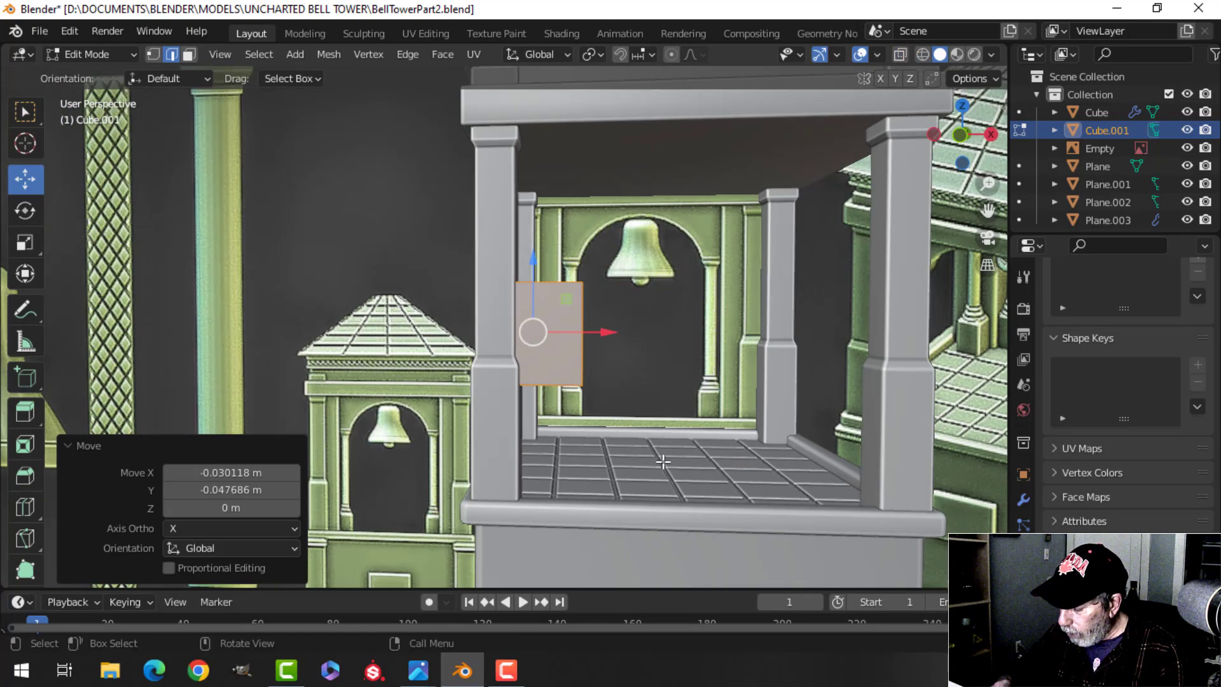
# - In front view, scale the cube mesh to 0.771 and then by another 0.919
pyautogui.press('KP_1')
pyautogui.scroll(3, 663, 462)
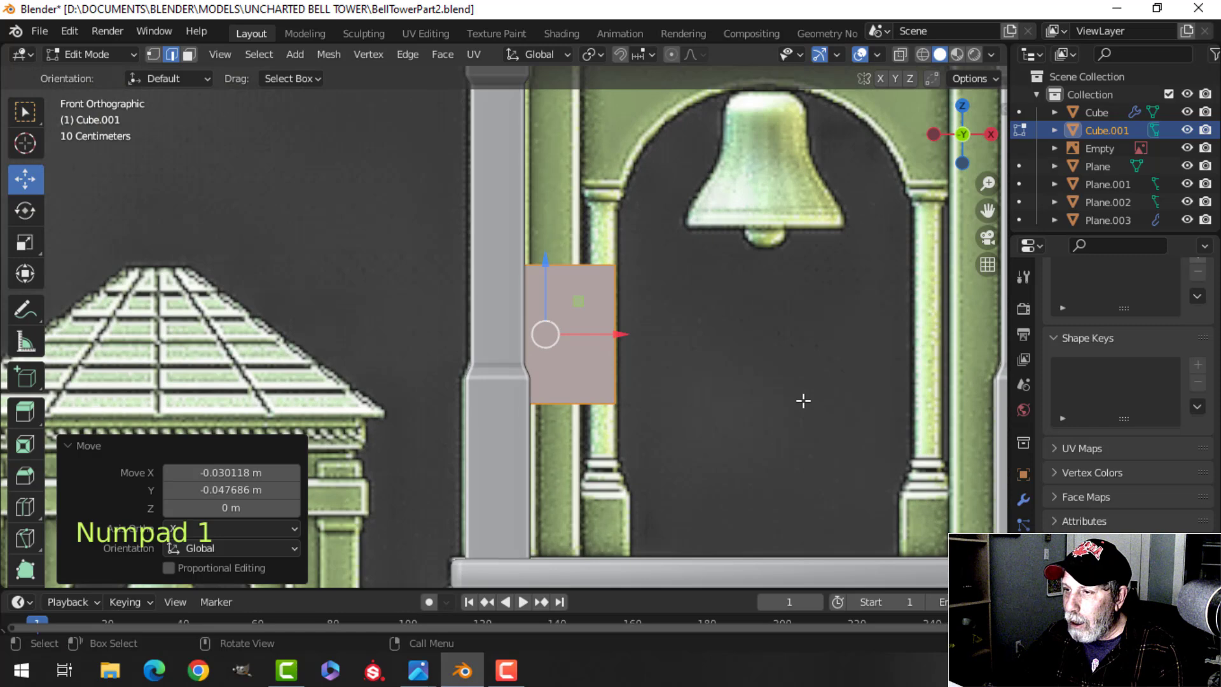
pyautogui.press('s')
pyautogui.click(761, 398)
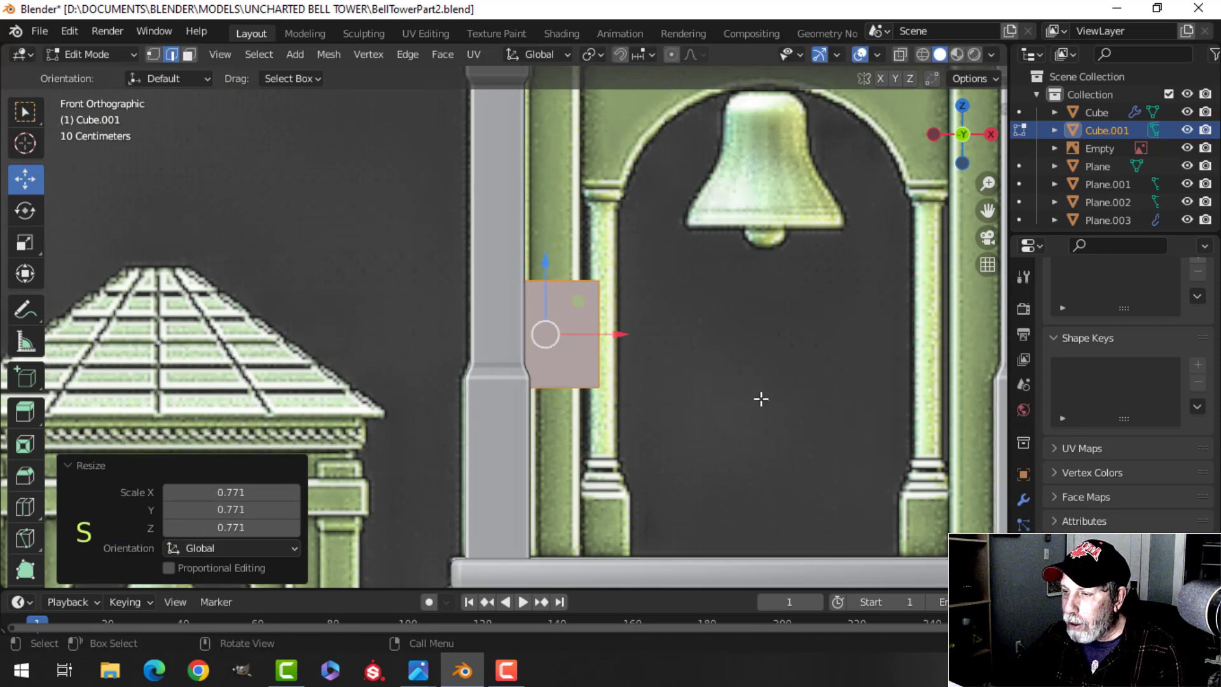
pyautogui.press('s')
pyautogui.click(747, 400)
# - Shift the cube mesh slightly along X against the pillar, then about -0.033 m in Y
pyautogui.press('g')
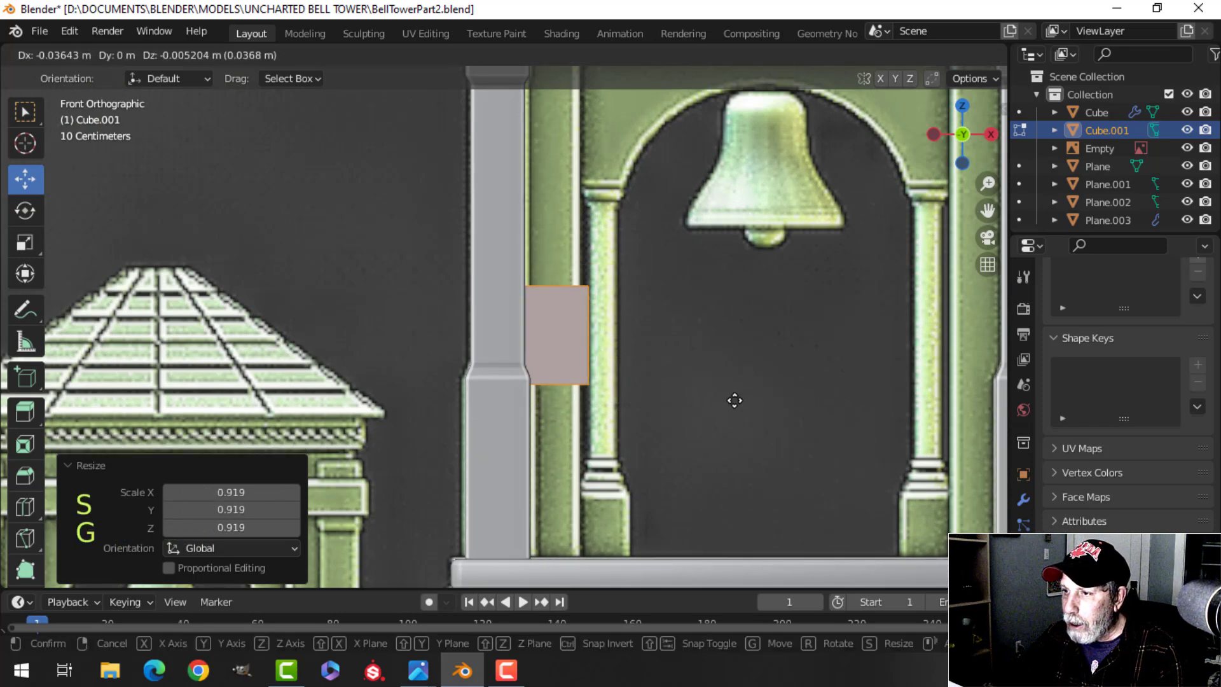
pyautogui.press('x')
pyautogui.click(727, 400)
pyautogui.moveTo(730, 398); pyautogui.dragTo(605, 471, button='middle')
pyautogui.scroll(3, 498, 407)
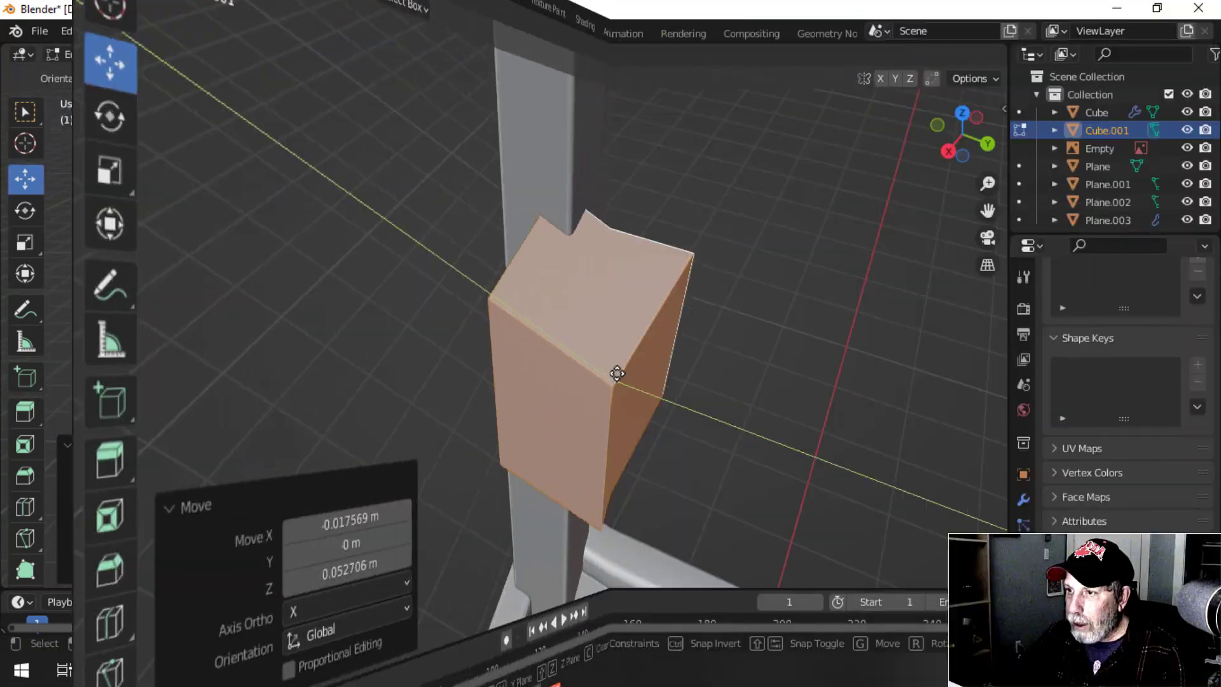
pyautogui.click(616, 373)
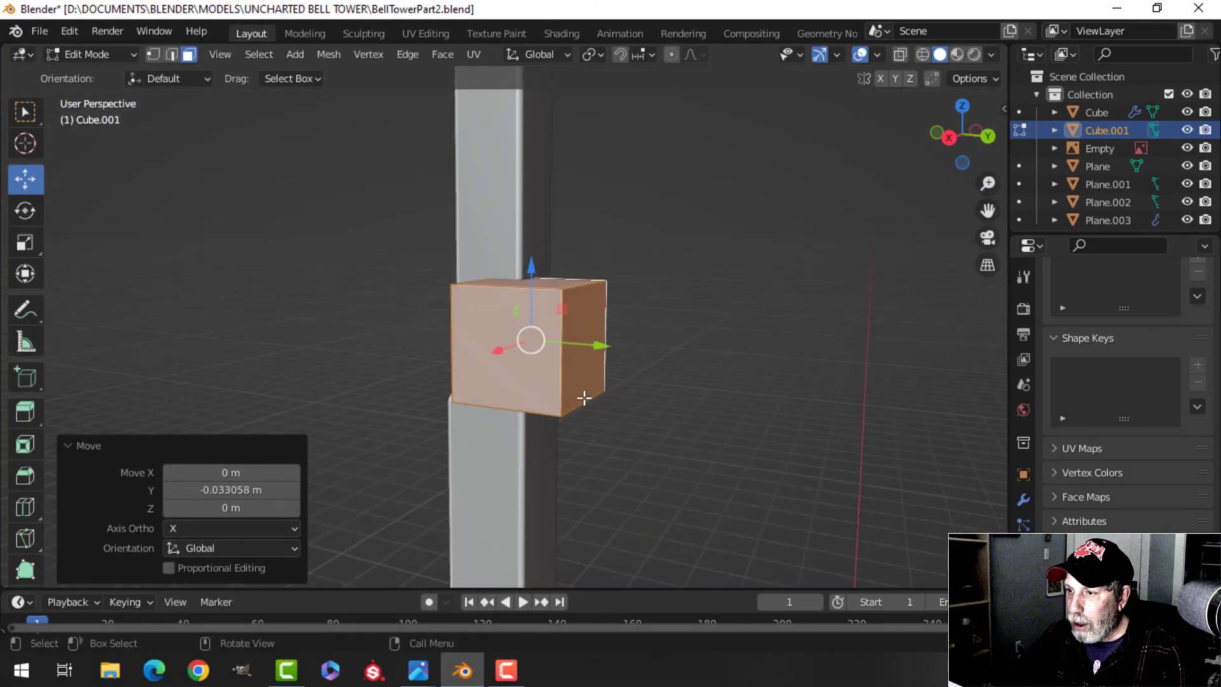
# - Select only the bottom face of the cube and set the snap target to Edge
pyautogui.hotkey('alt', 'a')
pyautogui.scroll(3, 573, 350)
pyautogui.moveTo(577, 345)
pyautogui.mouseDown(button='middle')
pyautogui.moveTo(576, 296)
pyautogui.moveTo(610, 262)
pyautogui.moveTo(678, 351)
pyautogui.moveTo(598, 340)
pyautogui.mouseUp(button='middle')
pyautogui.press('3')
pyautogui.click(585, 290)
pyautogui.scroll(-5, 591, 294)
pyautogui.keyDown('shift'); pyautogui.moveTo(598, 340); pyautogui.dragTo(578, 293, button='middle'); pyautogui.keyUp('shift')
pyautogui.moveTo(579, 294); pyautogui.dragTo(573, 224, button='middle')
pyautogui.click(643, 53)
pyautogui.click(600, 141)
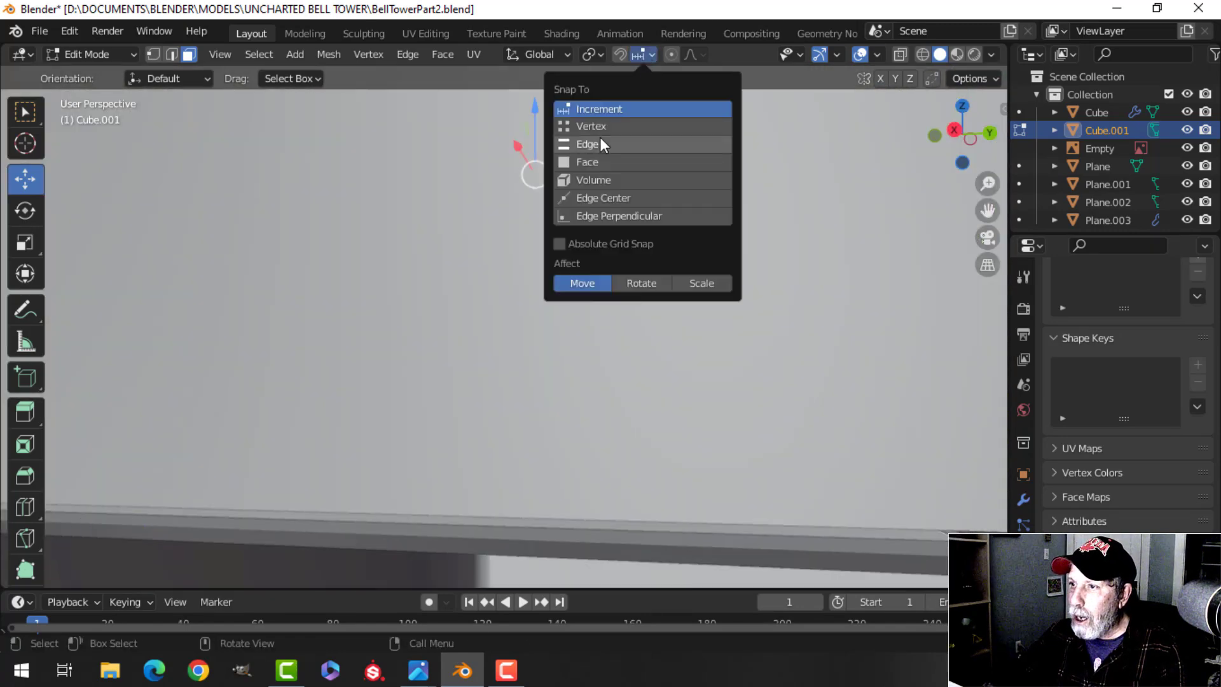
# - Lower the cube's bottom face to just beneath the tiled floor and delete that face
pyautogui.scroll(-3, 717, 429)
pyautogui.keyDown('shift'); pyautogui.moveTo(669, 402); pyautogui.dragTo(643, 369, button='middle'); pyautogui.keyUp('shift')
pyautogui.scroll(3, 611, 379)
pyautogui.scroll(-2, 638, 357)
pyautogui.moveTo(533, 120); pyautogui.dragTo(526, 382)
pyautogui.press('KP_Decimal')
pyautogui.moveTo(578, 355); pyautogui.dragTo(578, 295, button='middle')
pyautogui.scroll(-5, 570, 326)
pyautogui.keyDown('ctrl'); pyautogui.moveTo(538, 340); pyautogui.dragTo(540, 401); pyautogui.keyUp('ctrl')
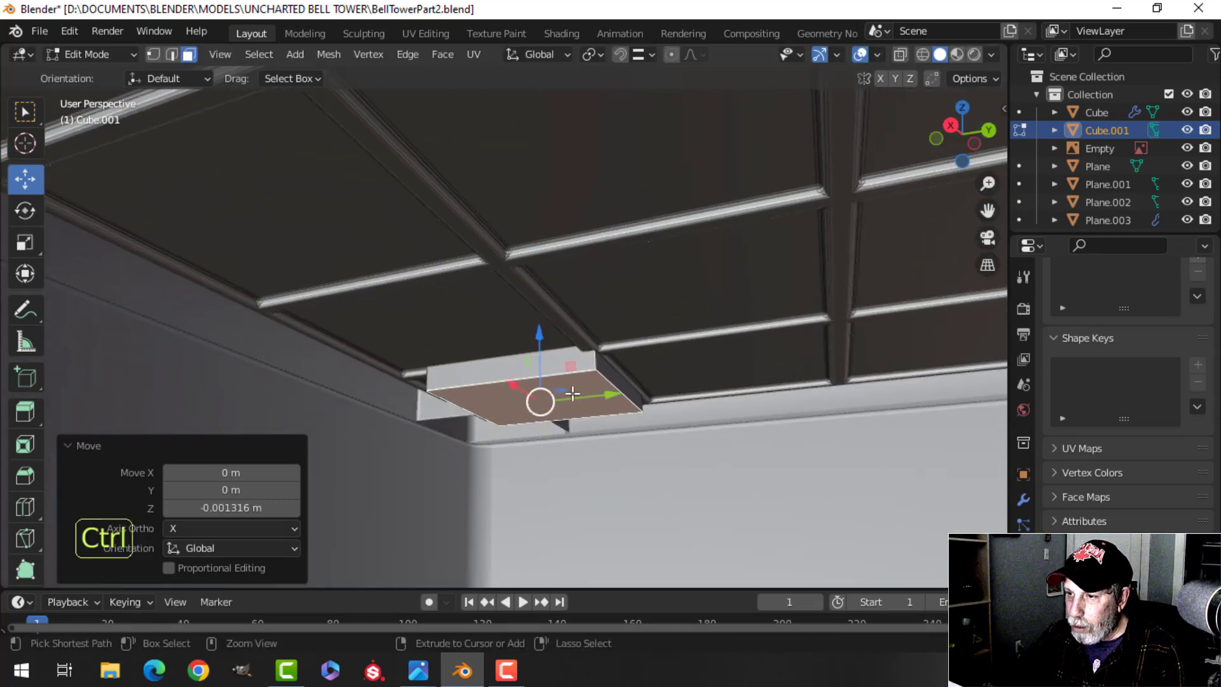
pyautogui.press('x')
pyautogui.click(596, 372)
# - Raise the post's top face up into the beam above the bell opening and delete that face
pyautogui.moveTo(591, 223); pyautogui.dragTo(627, 409, button='middle')
pyautogui.scroll(-5, 617, 279)
pyautogui.scroll(2, 611, 381)
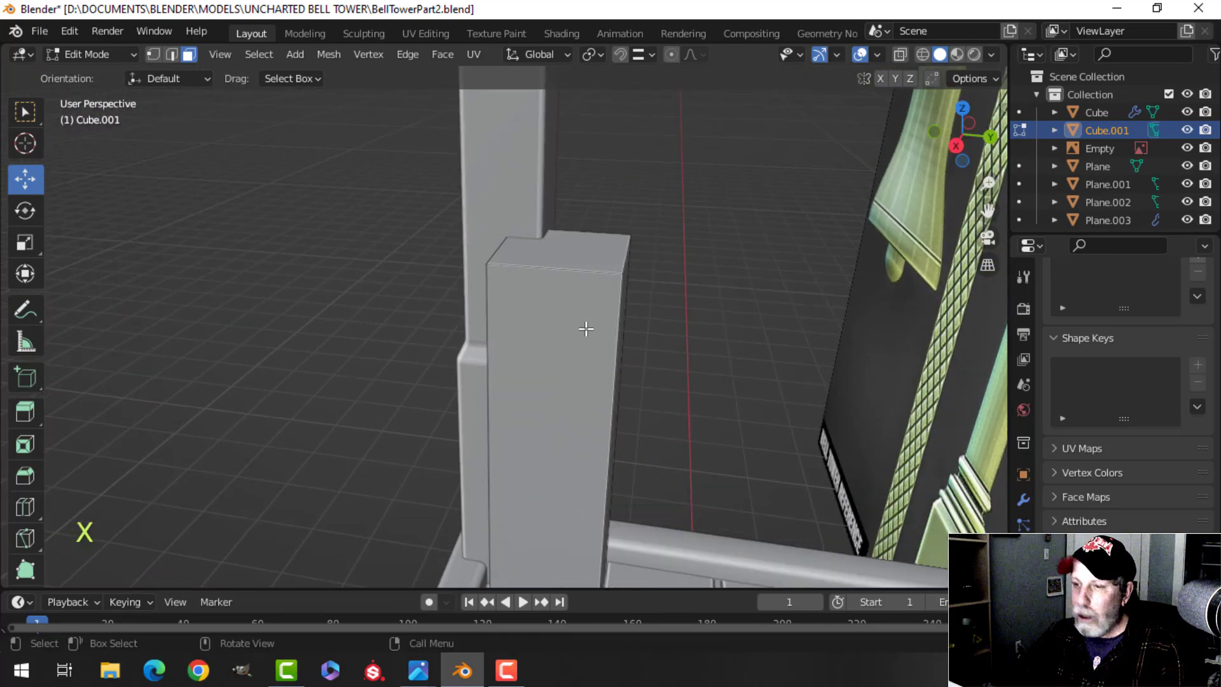
pyautogui.click(564, 263)
pyautogui.scroll(-4, 651, 253)
pyautogui.keyDown('shift'); pyautogui.moveTo(651, 254); pyautogui.dragTo(685, 299, button='middle'); pyautogui.keyUp('shift')
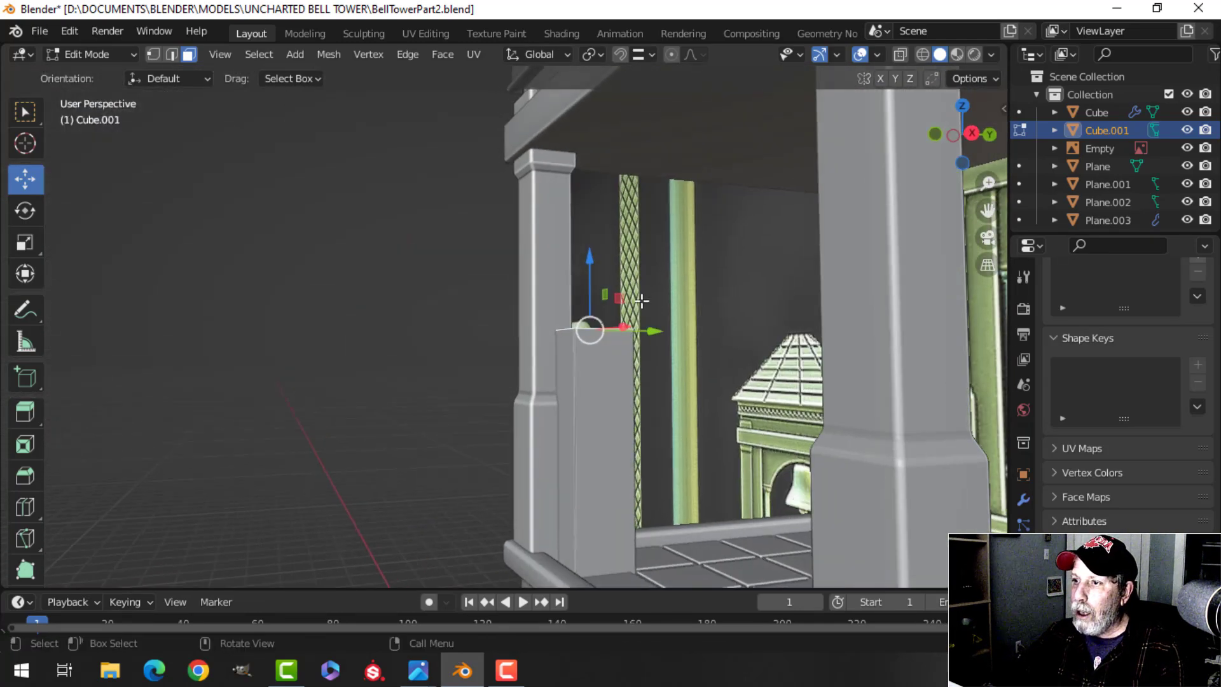
pyautogui.moveTo(595, 263); pyautogui.dragTo(597, 114)
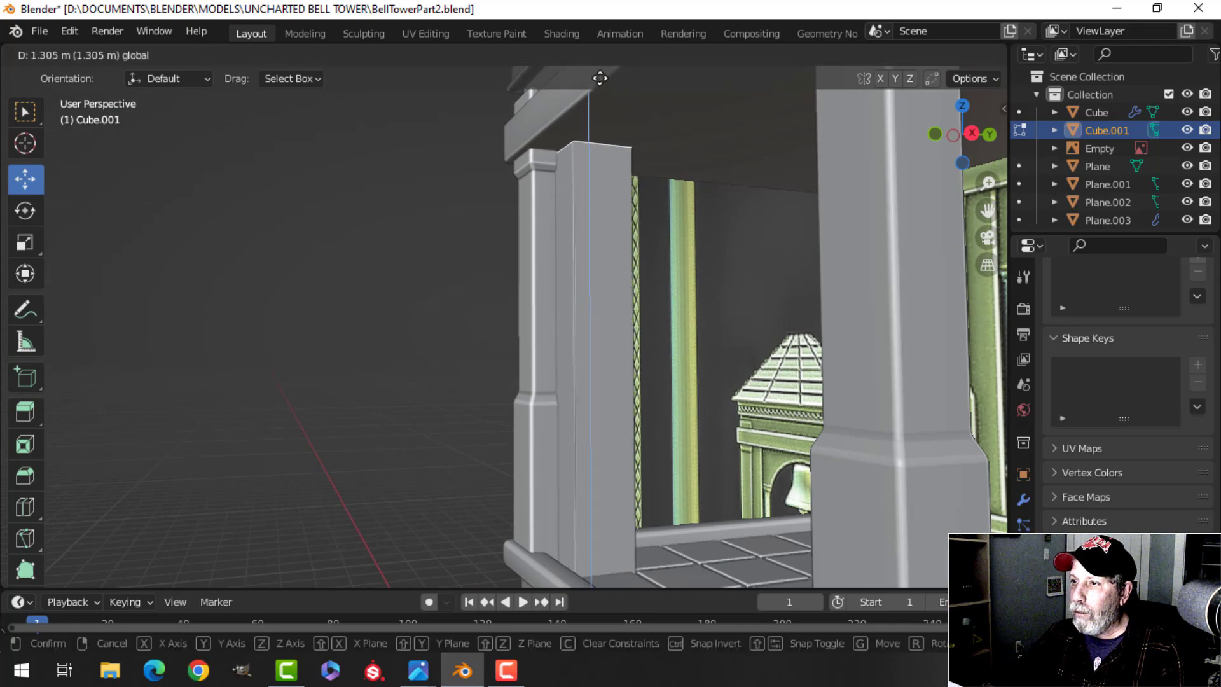
pyautogui.moveTo(600, 69); pyautogui.dragTo(600, 68)
pyautogui.press('x')
pyautogui.click(648, 117)
# - Leave mesh editing and compare the post with the reference in front wireframe view, then in solid perspective
pyautogui.moveTo(638, 123); pyautogui.dragTo(621, 360, button='middle')
pyautogui.press('Tab')
pyautogui.hotkey('alt', 'a')
pyautogui.press('KP_1')
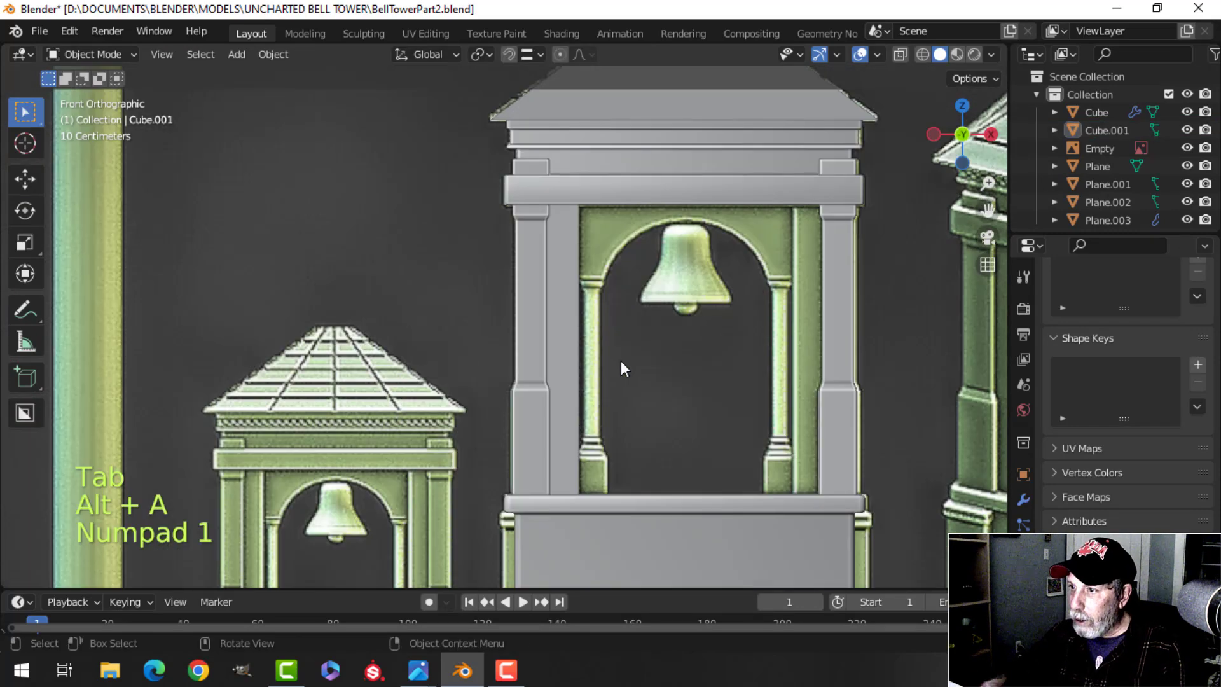
pyautogui.press('z')
pyautogui.click(551, 357)
pyautogui.scroll(2, 628, 356)
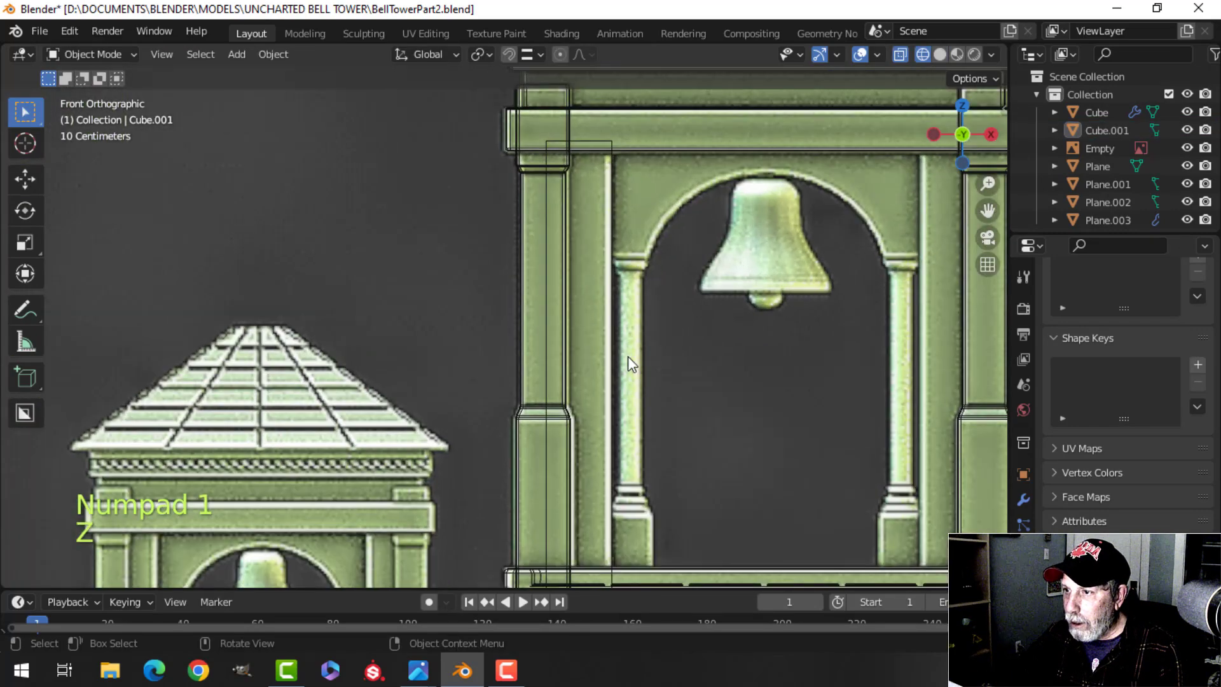
pyautogui.click(599, 141)
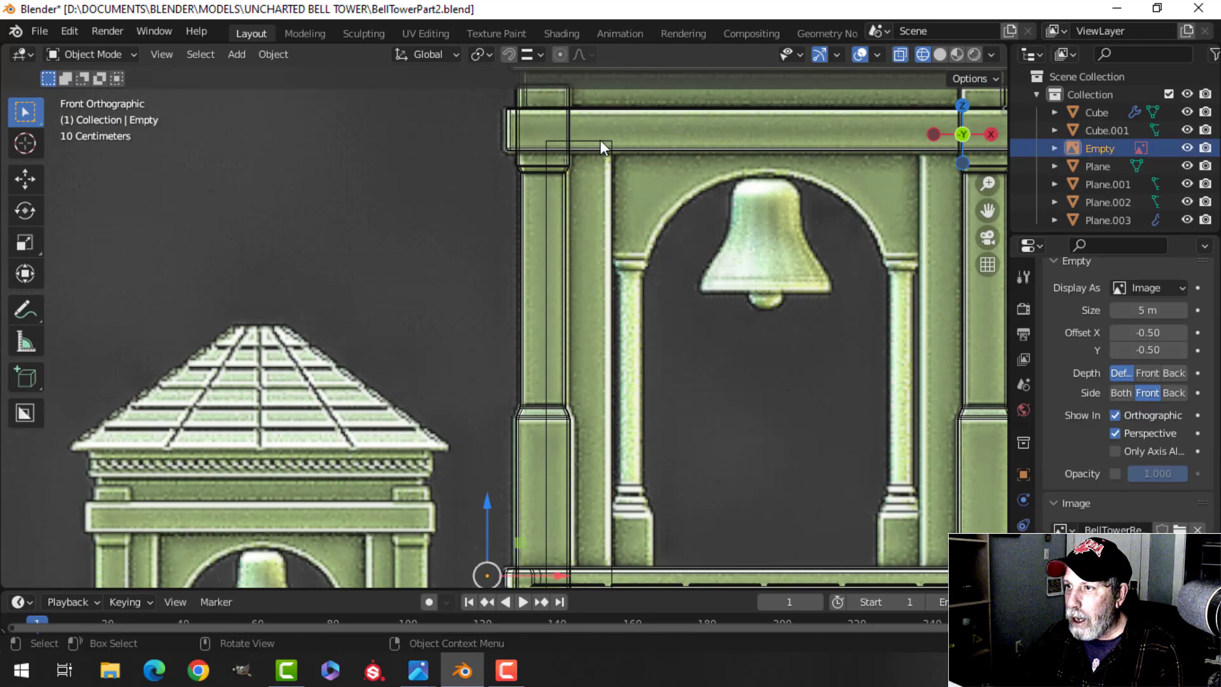
pyautogui.click(600, 144)
pyautogui.press('z')
pyautogui.click(803, 264)
pyautogui.moveTo(802, 265)
pyautogui.mouseDown(button='middle')
pyautogui.moveTo(634, 288)
pyautogui.moveTo(574, 278)
pyautogui.mouseUp(button='middle')
pyautogui.moveTo(479, 282); pyautogui.dragTo(550, 289, button='middle')
# - Isolate the post and bevel its four vertical edges with a width of 0.0305 m and 2 segments
pyautogui.press('Tab')
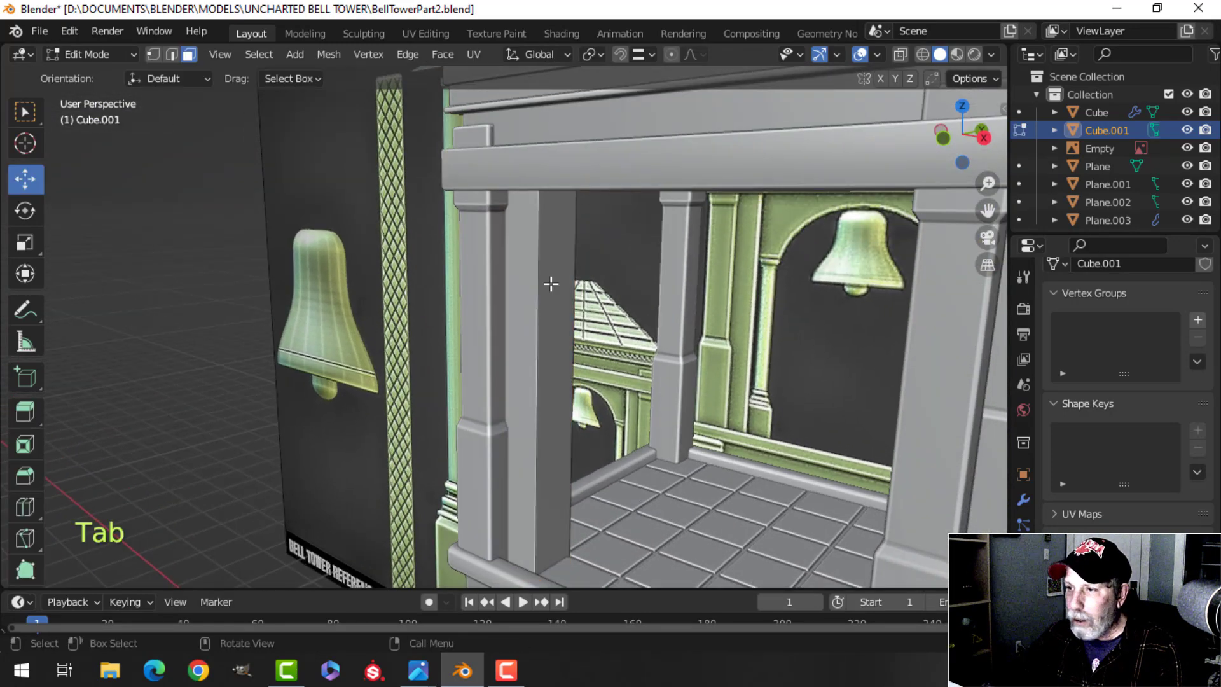
pyautogui.scroll(-2, 575, 244)
pyautogui.moveTo(575, 247); pyautogui.dragTo(642, 299, button='middle')
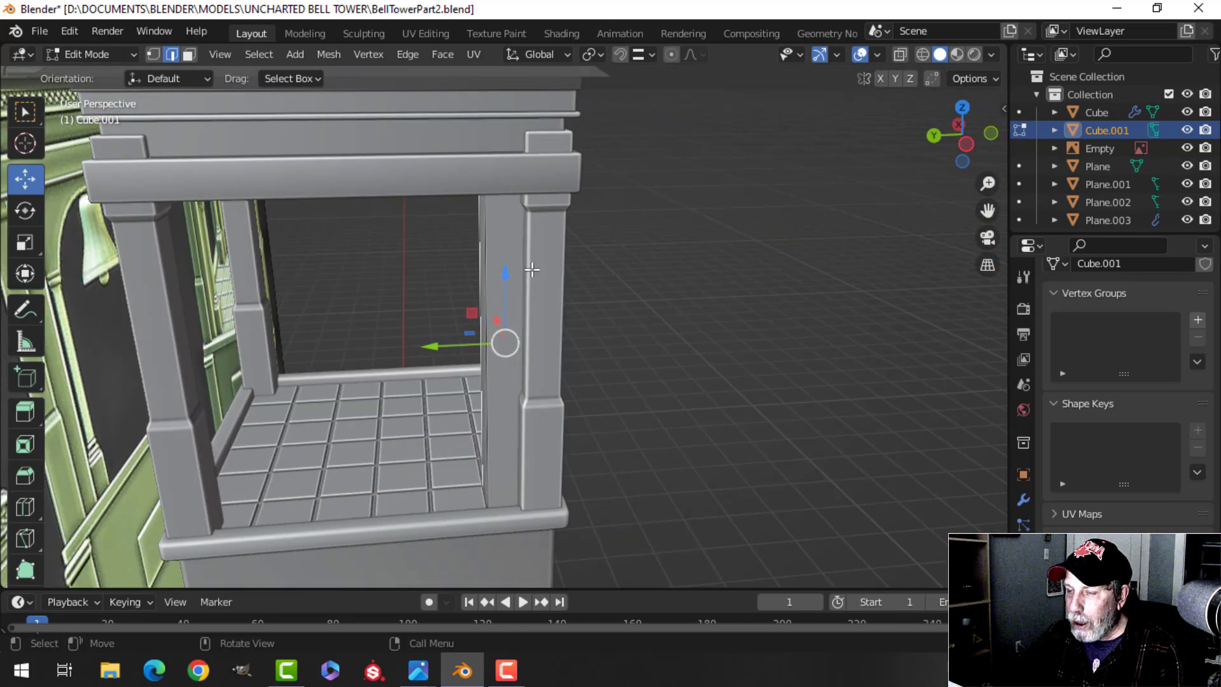
pyautogui.press('Tab')
pyautogui.press('/')
pyautogui.press('Tab')
pyautogui.moveTo(507, 229); pyautogui.dragTo(587, 334, button='middle')
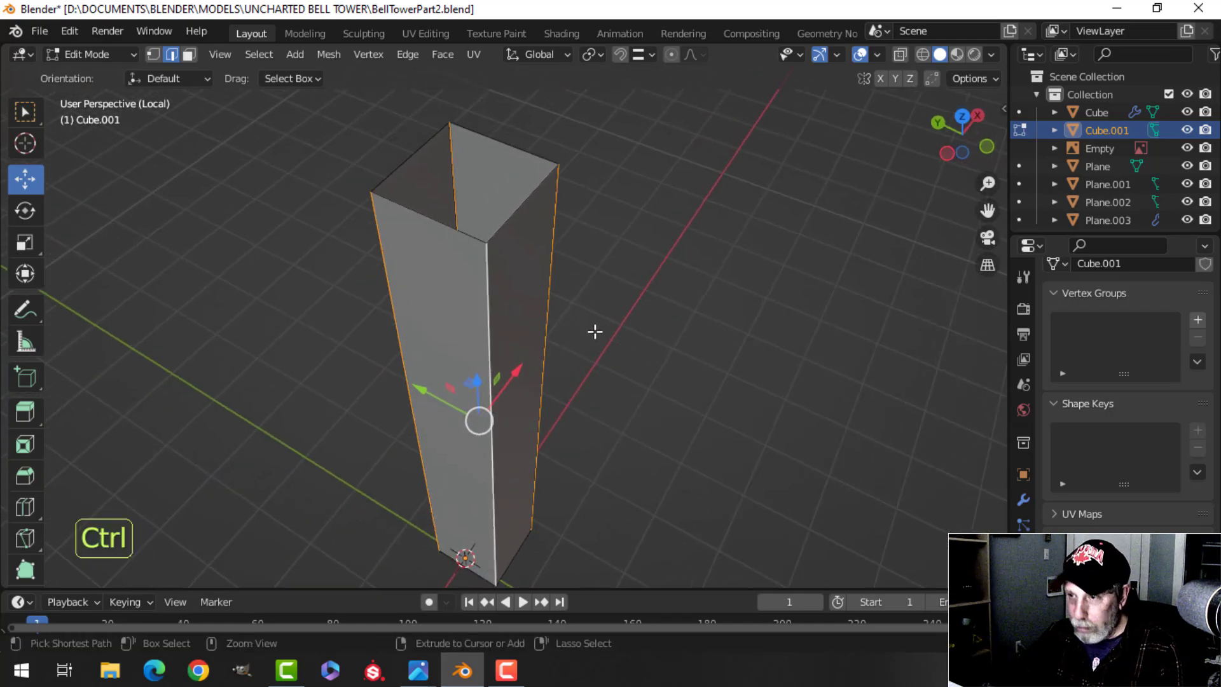
pyautogui.hotkey('ctrl', 'b')
pyautogui.click(642, 317)
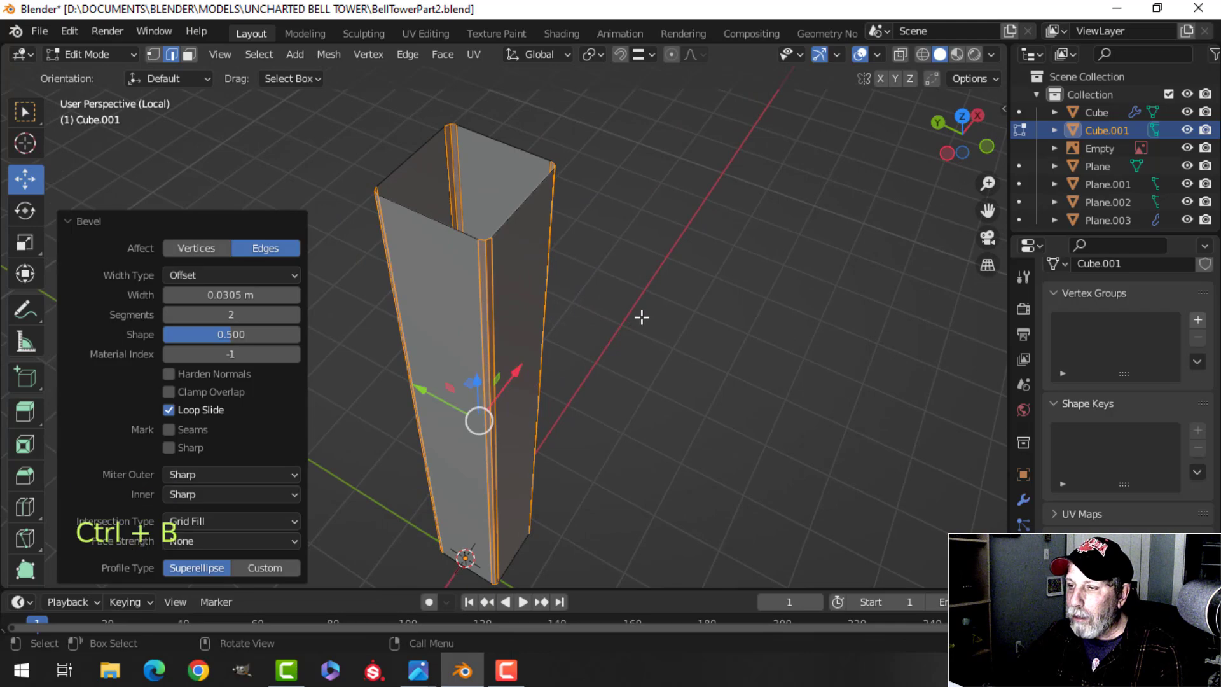
# - Bring the whole tower back into view and shade the bevelled post smooth
pyautogui.press('Tab')
pyautogui.press('/')
pyautogui.hotkey('alt', 'a')
pyautogui.click(514, 251)
pyautogui.rightClick(514, 251)
pyautogui.hotkey('alt', 'a')
pyautogui.scroll(-4, 592, 261)
pyautogui.moveTo(596, 274)
pyautogui.mouseDown(button='middle')
pyautogui.moveTo(602, 287)
pyautogui.moveTo(523, 325)
pyautogui.moveTo(611, 267)
pyautogui.mouseUp(button='middle')
pyautogui.scroll(4, 522, 325)
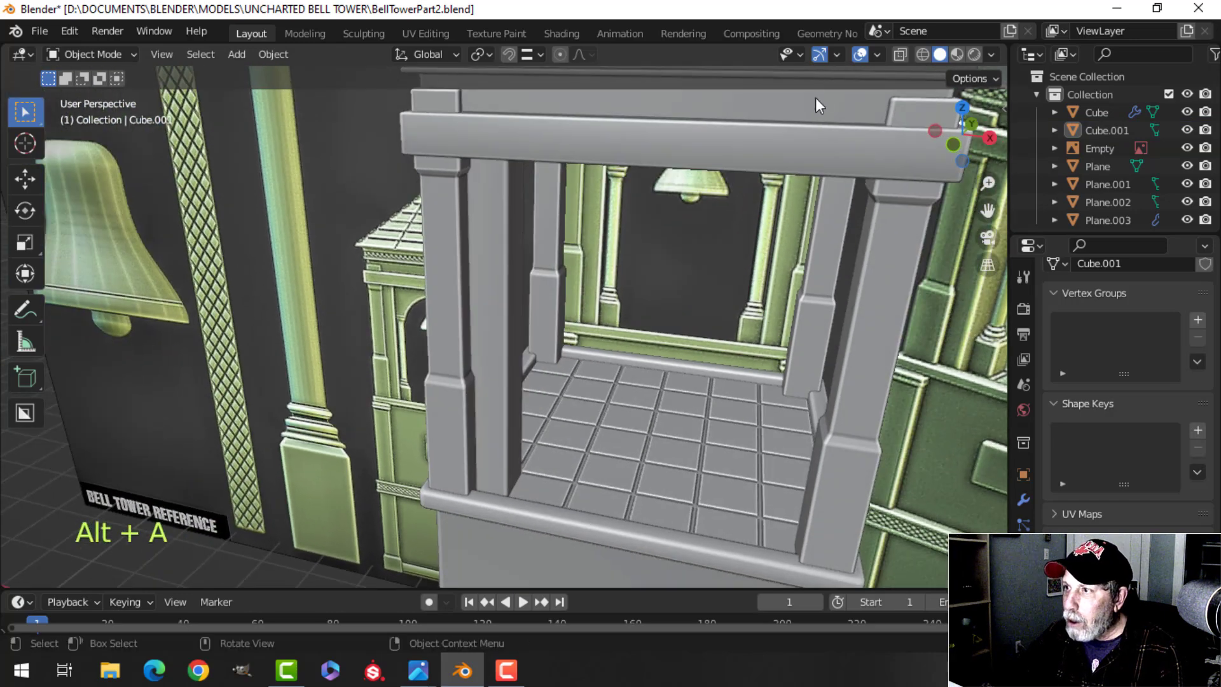
pyautogui.click(877, 55)
pyautogui.click(801, 380)
pyautogui.click(801, 380)
# - Add a Mirror modifier to the post, mirroring it across X and Y to the other corners
pyautogui.keyDown('shift'); pyautogui.moveTo(745, 378); pyautogui.dragTo(509, 323, button='middle'); pyautogui.keyUp('shift')
pyautogui.click(468, 273)
pyautogui.scroll(-3, 585, 358)
pyautogui.moveTo(585, 357)
pyautogui.keyDown('shift'); pyautogui.mouseDown(button='middle')
pyautogui.moveTo(562, 324)
pyautogui.moveTo(577, 336)
pyautogui.mouseUp(button='middle'); pyautogui.keyUp('shift')
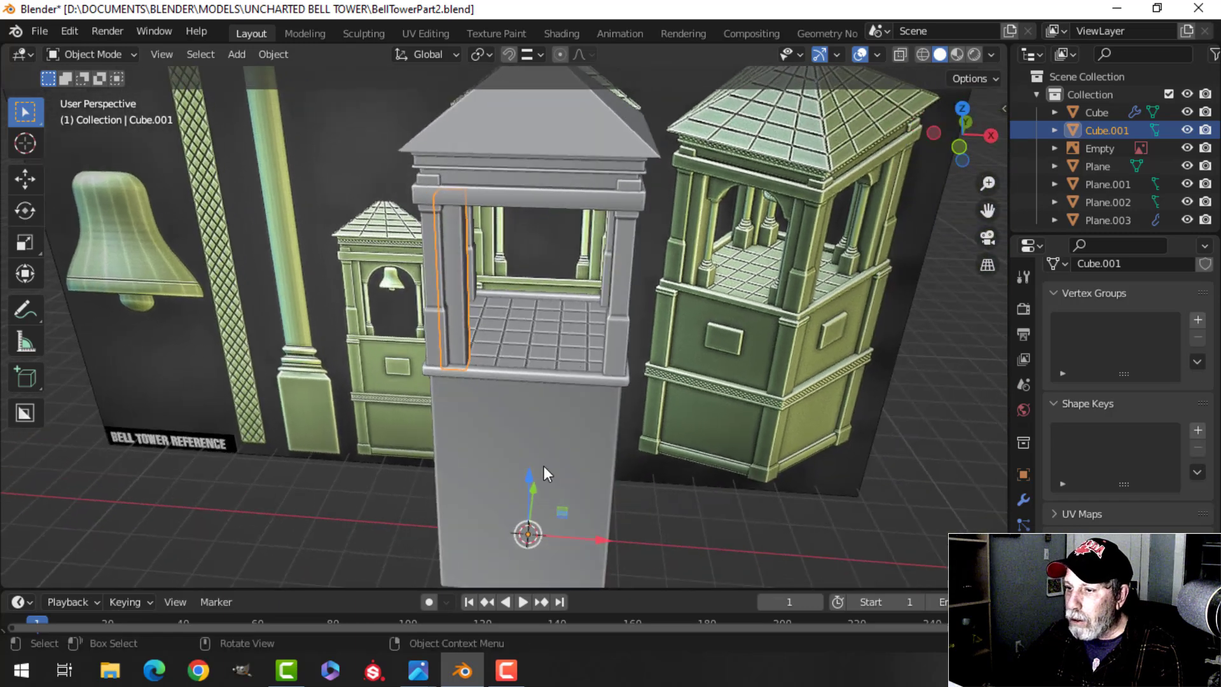
pyautogui.click(1023, 500)
pyautogui.click(1077, 308)
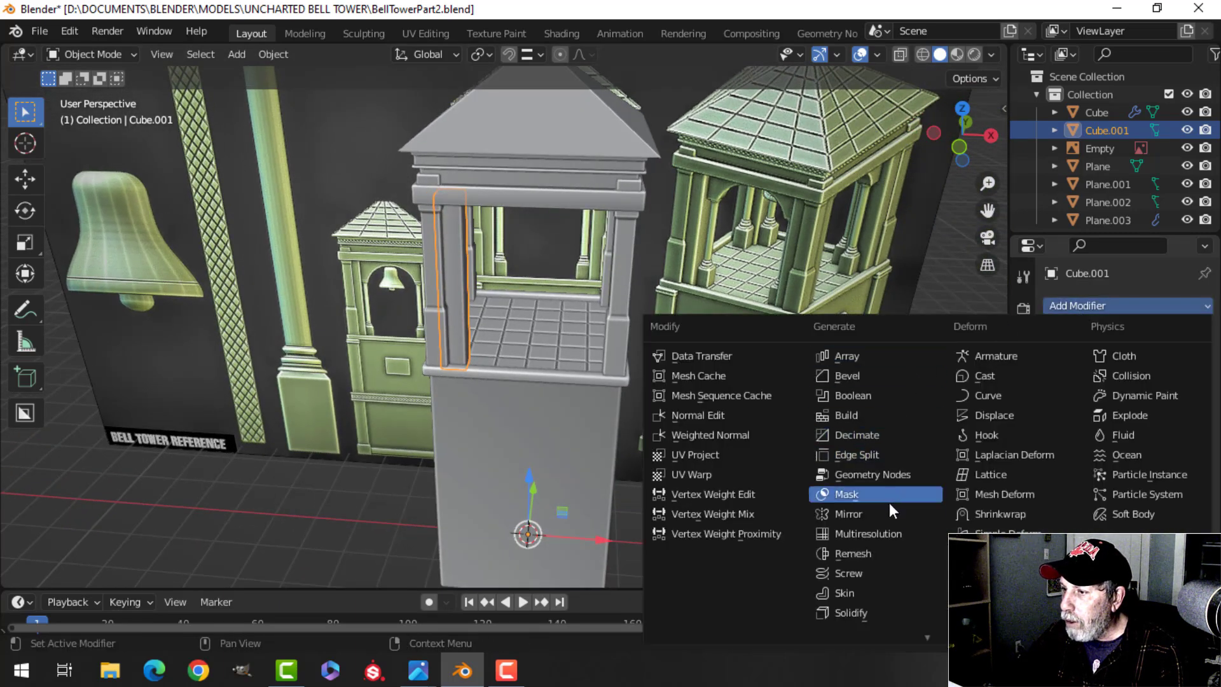
pyautogui.click(852, 513)
pyautogui.hotkey('alt', 'a')
pyautogui.moveTo(702, 356); pyautogui.dragTo(700, 323, button='middle')
pyautogui.scroll(2, 684, 330)
pyautogui.moveTo(578, 398); pyautogui.dragTo(625, 401, button='middle')
pyautogui.keyDown('shift'); pyautogui.moveTo(538, 297); pyautogui.dragTo(537, 359, button='middle'); pyautogui.keyUp('shift')
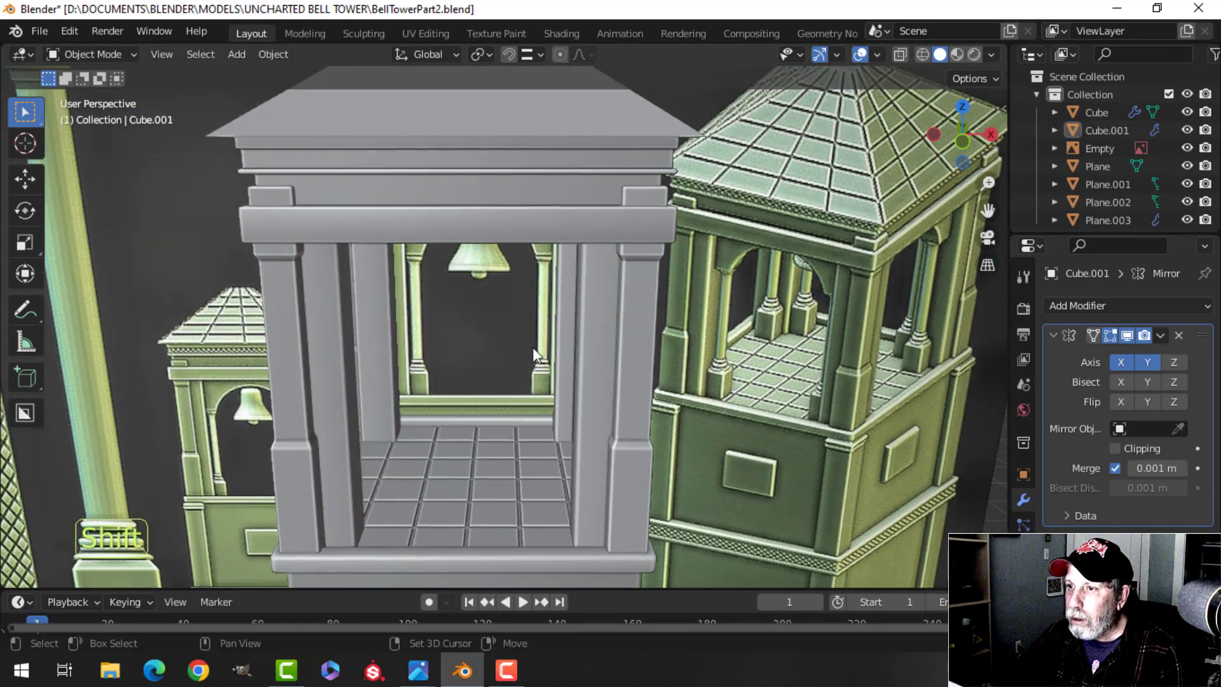
# - Give the moulded band below the roof a Weighted Normal modifier with Auto Smooth enabled, and save the file
pyautogui.click(509, 228)
pyautogui.click(1097, 305)
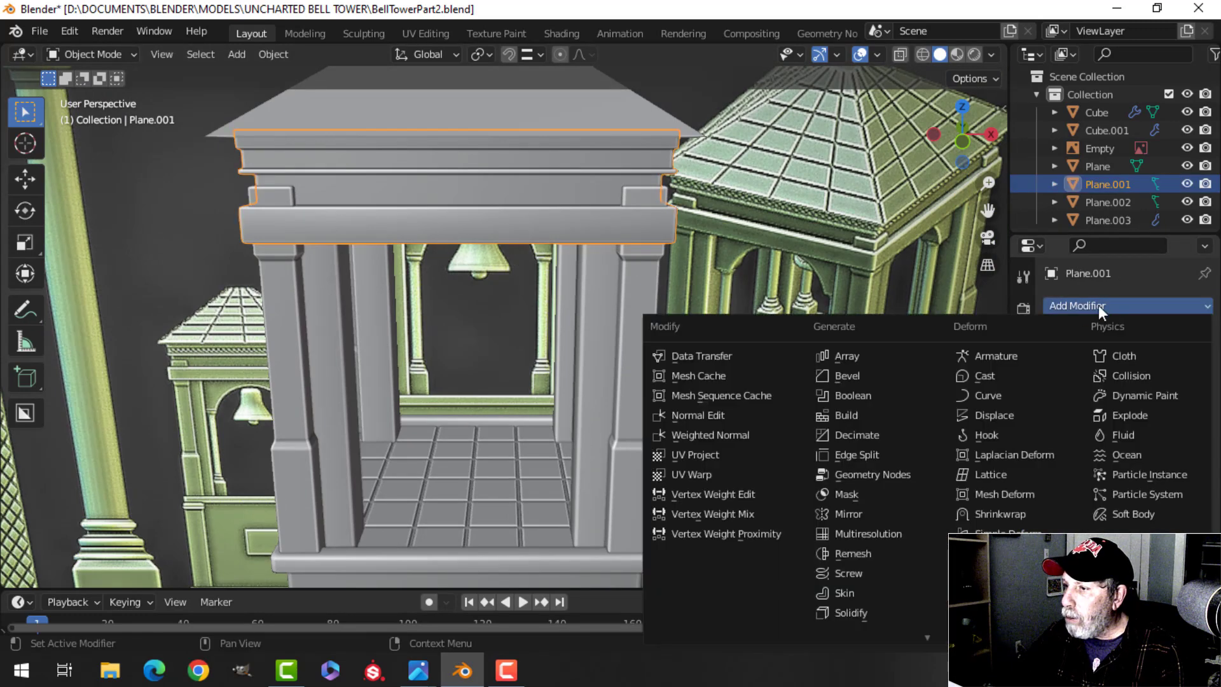
pyautogui.click(724, 440)
pyautogui.click(1023, 601)
pyautogui.scroll(-5, 1081, 573)
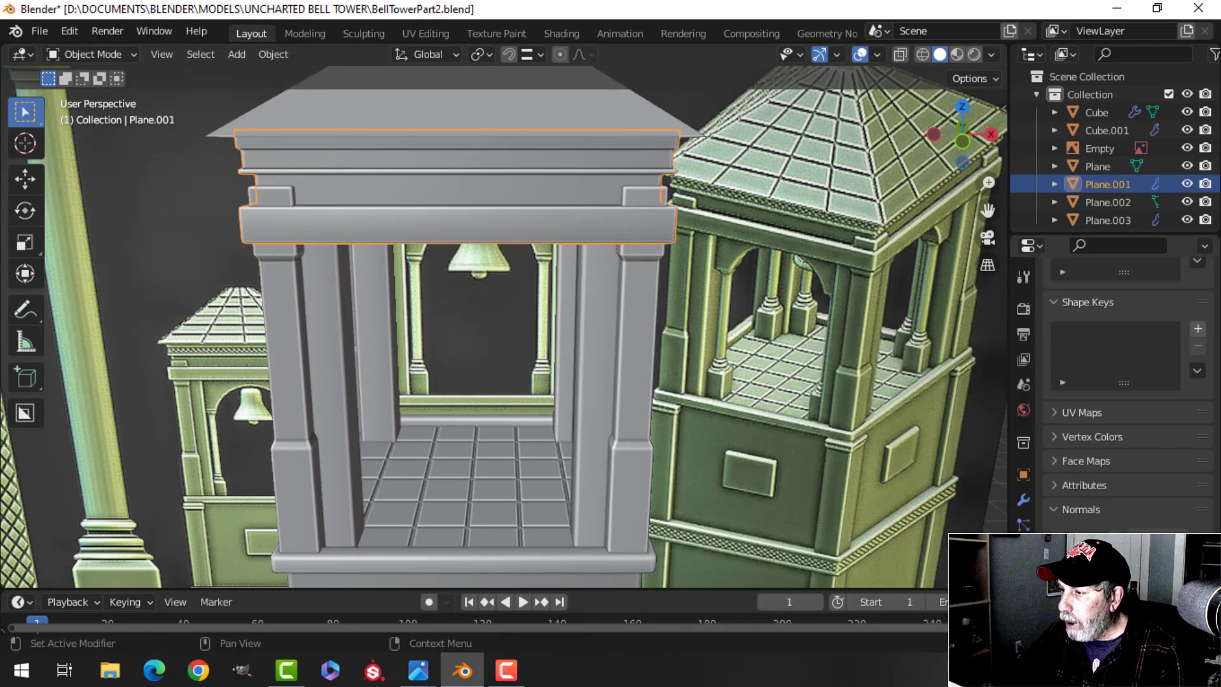
pyautogui.click(1115, 536)
pyautogui.hotkey('alt', 'a')
pyautogui.scroll(-4, 671, 402)
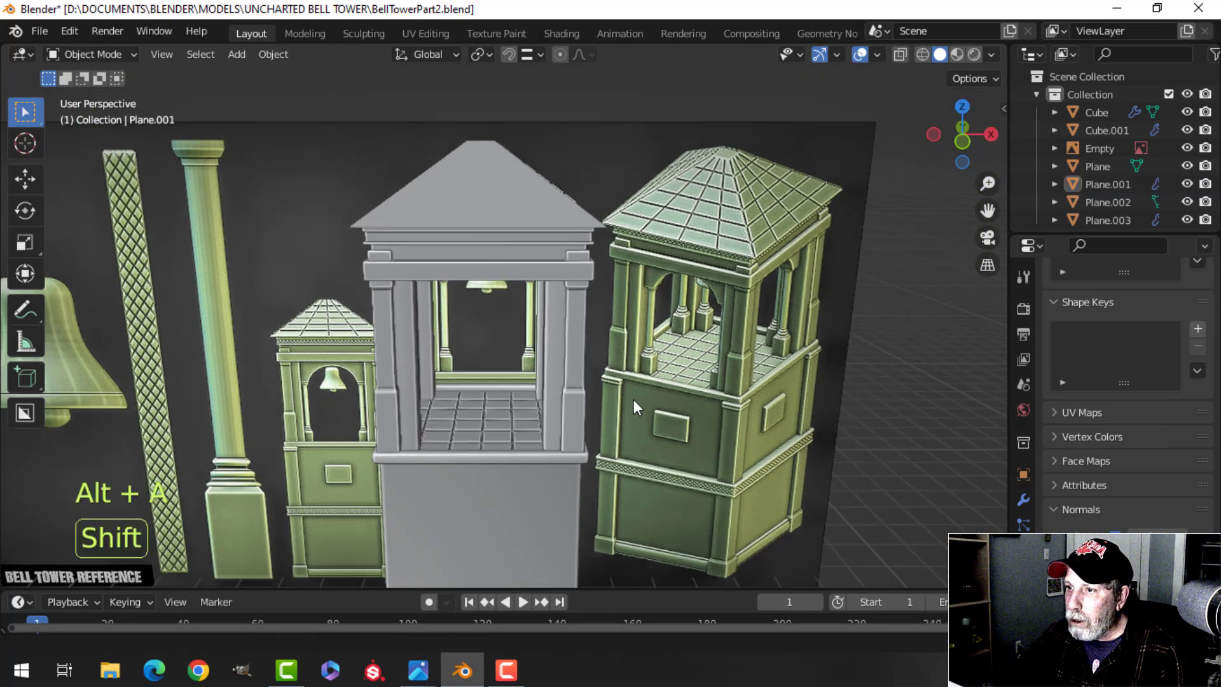
pyautogui.keyDown('shift'); pyautogui.moveTo(636, 409); pyautogui.dragTo(627, 378, button='middle'); pyautogui.keyUp('shift')
pyautogui.hotkey('ctrl', 's')
# - Examine the bell opening and arches on the reference tower beside the model
pyautogui.moveTo(544, 360); pyautogui.dragTo(543, 333, button='middle')
pyautogui.keyDown('shift'); pyautogui.moveTo(531, 445); pyautogui.dragTo(344, 415, button='middle'); pyautogui.keyUp('shift')
pyautogui.scroll(3, 532, 399)
pyautogui.scroll(3, 509, 383)
pyautogui.scroll(-5, 572, 348)
pyautogui.scroll(4, 526, 353)
pyautogui.scroll(-3, 471, 369)
pyautogui.keyDown('shift'); pyautogui.moveTo(455, 381); pyautogui.dragTo(471, 420, button='middle'); pyautogui.keyUp('shift')
pyautogui.scroll(-1, 463, 394)
pyautogui.scroll(-2, 463, 394)
pyautogui.scroll(3, 533, 347)
pyautogui.moveTo(505, 395); pyautogui.dragTo(517, 382, button='middle')
pyautogui.scroll(-4, 531, 318)
pyautogui.keyDown('shift'); pyautogui.moveTo(532, 317); pyautogui.dragTo(536, 345, button='middle'); pyautogui.keyUp('shift')
# - In front view, select the entire mesh of the moulded band below the roof and snap the 3D cursor to it
pyautogui.press('KP_1')
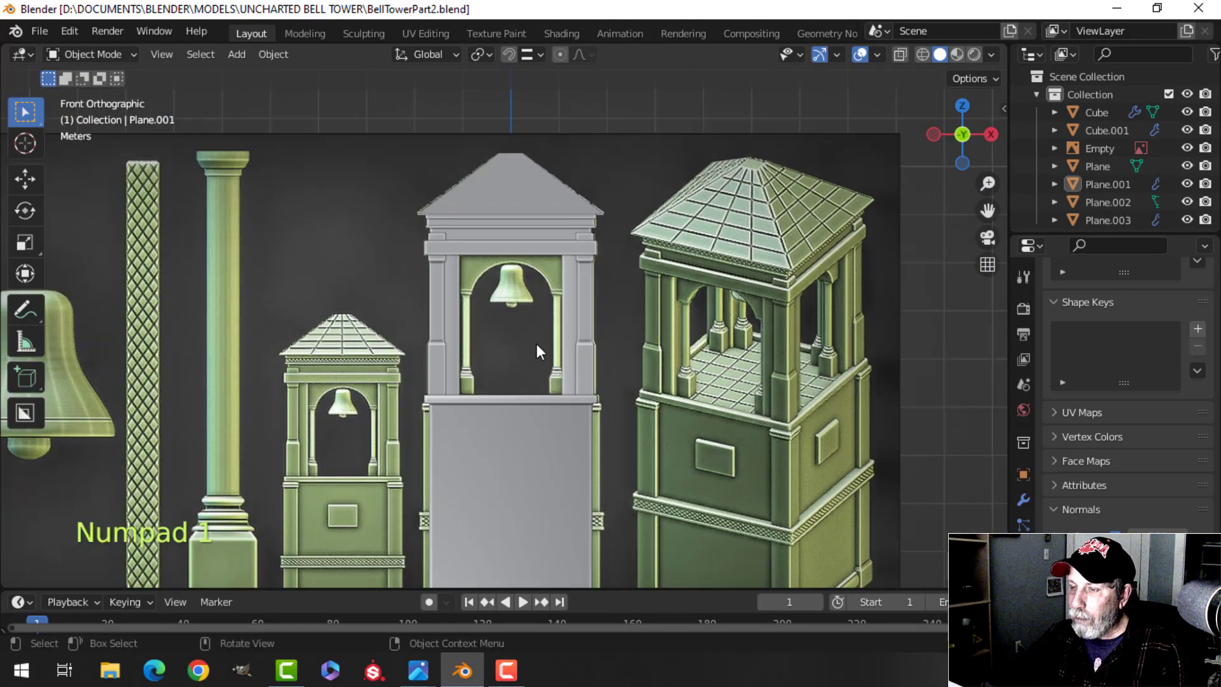
pyautogui.click(530, 255)
pyautogui.press('Tab')
pyautogui.press('a')
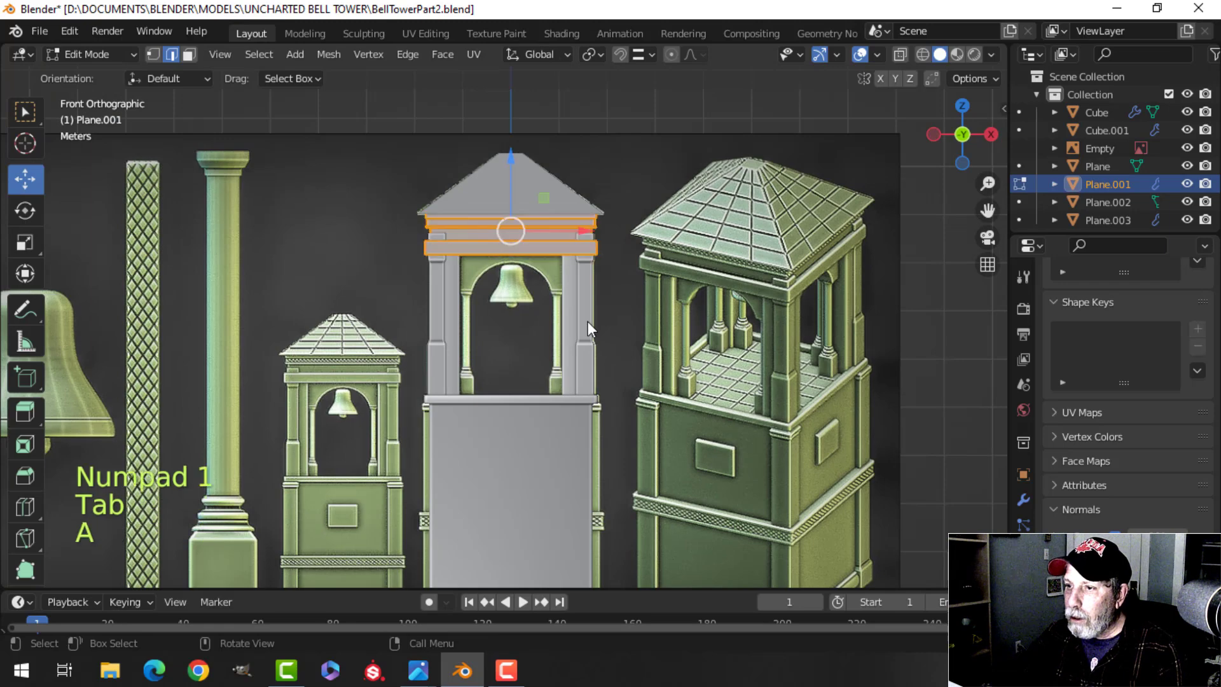
pyautogui.hotkey('shift', 's')
pyautogui.click(557, 424)
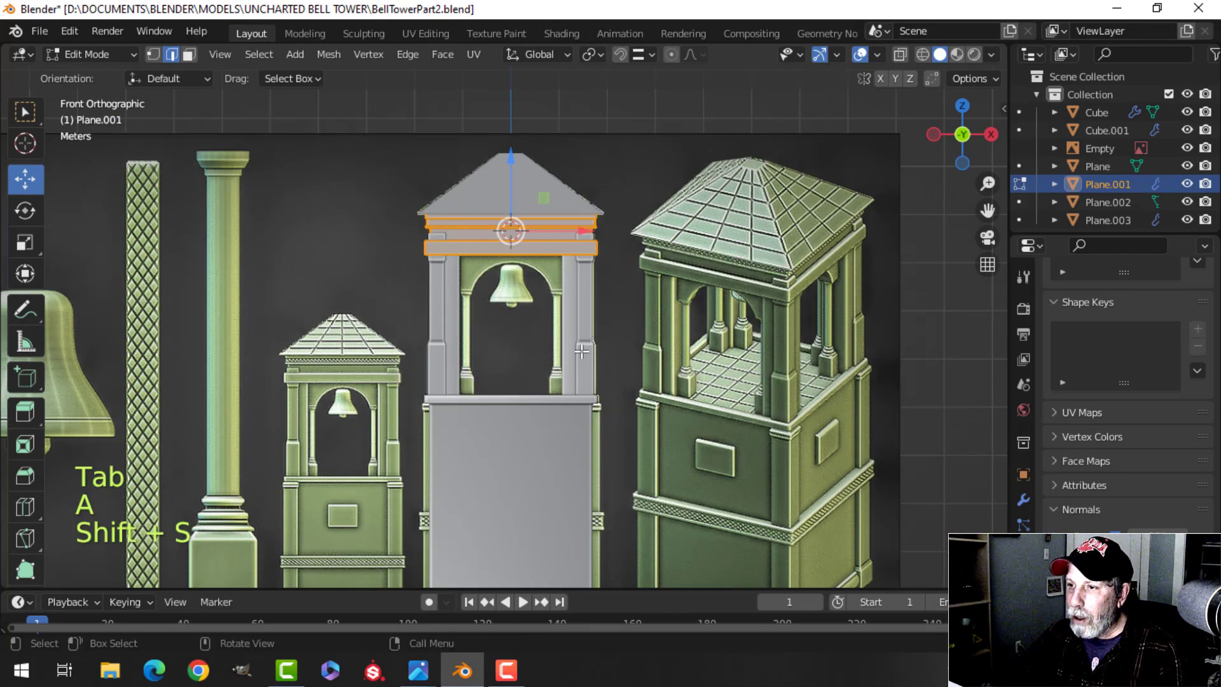
# - Finish editing the cornice and add a 32-vertex mesh circle with a 1 m radius in front view
pyautogui.press('Tab')
pyautogui.moveTo(581, 349); pyautogui.dragTo(513, 246, button='middle')
pyautogui.press('KP_1')
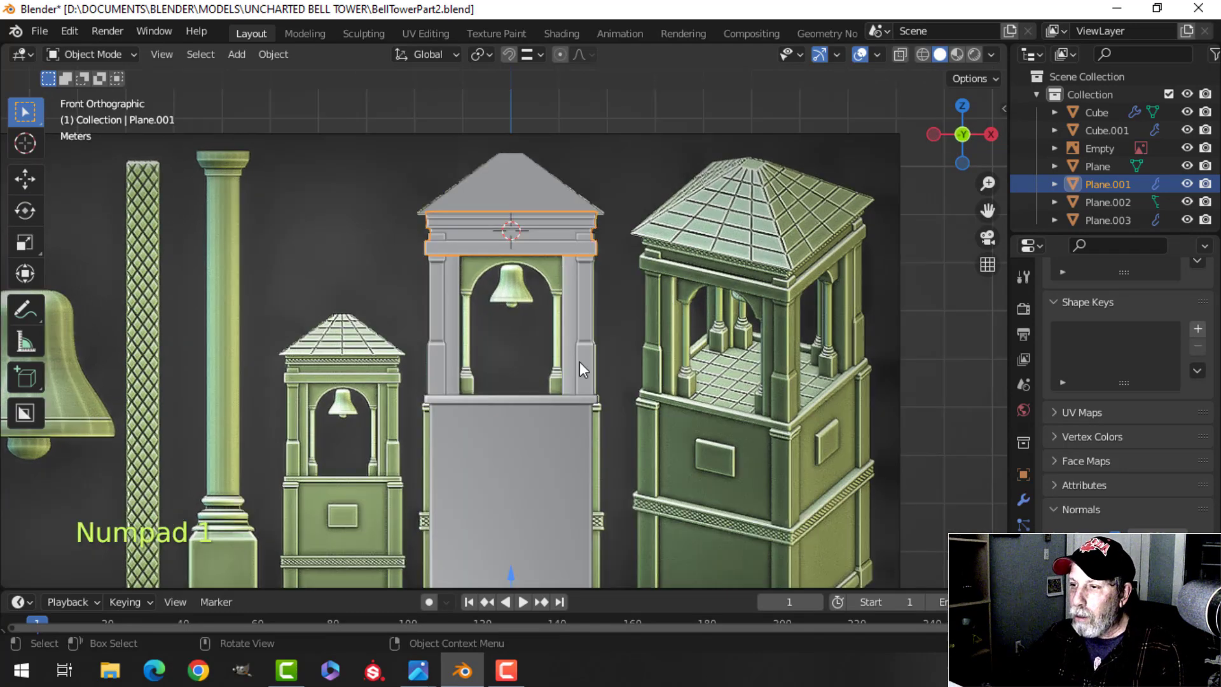
pyautogui.scroll(4, 582, 350)
pyautogui.hotkey('alt', 'a')
pyautogui.keyDown('shift'); pyautogui.moveTo(577, 350); pyautogui.dragTo(558, 349, button='middle'); pyautogui.keyUp('shift')
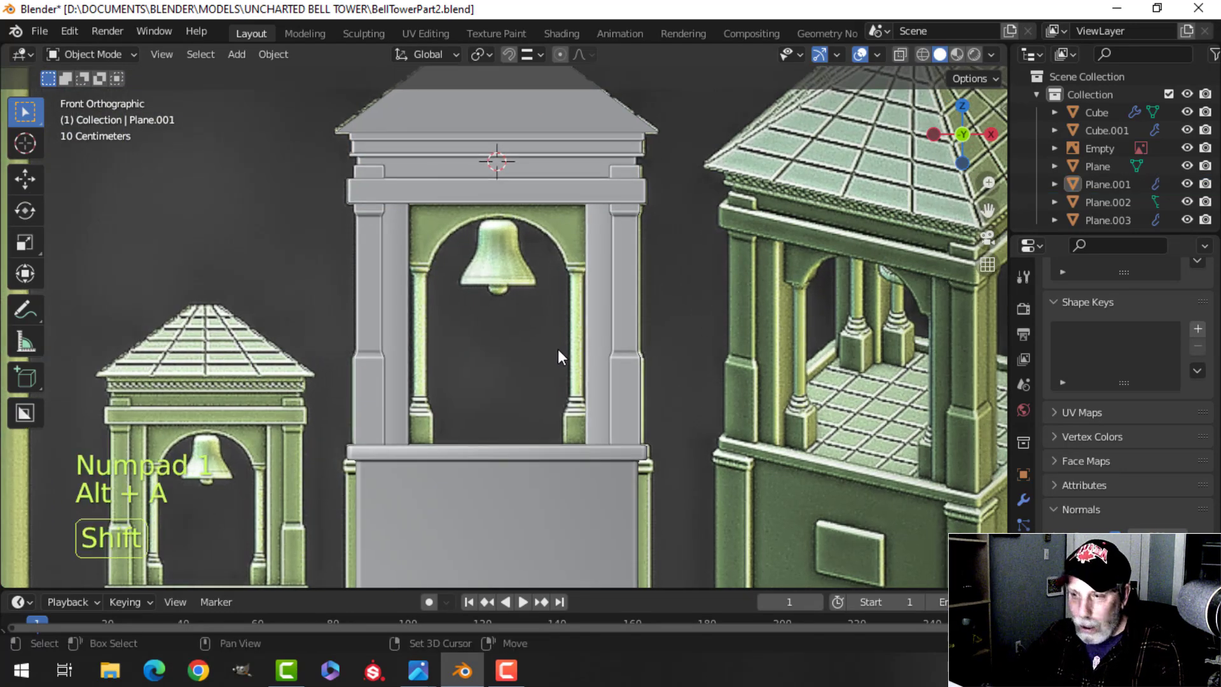
pyautogui.hotkey('shift', 'a')
pyautogui.moveTo(514, 267)
pyautogui.click(634, 301)
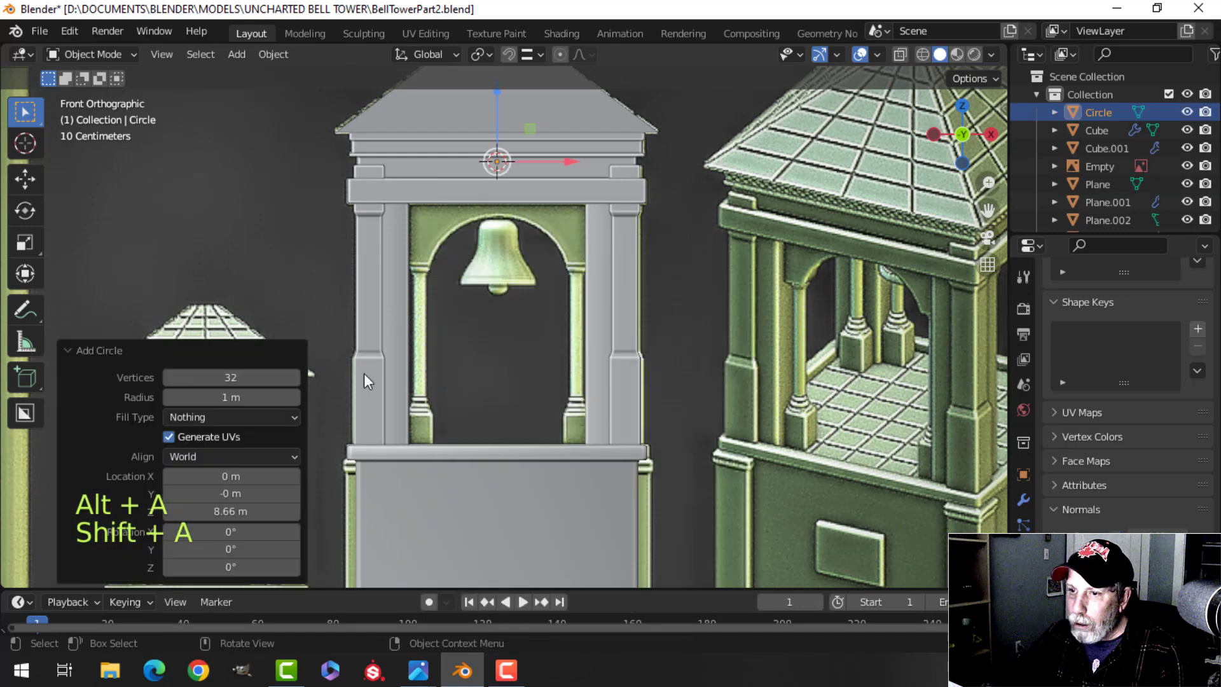
# - Move the circle's vertices down about 1.641 m to the belfry opening and rotate them 90° about the X axis
pyautogui.press('Tab')
pyautogui.scroll(-3, 604, 283)
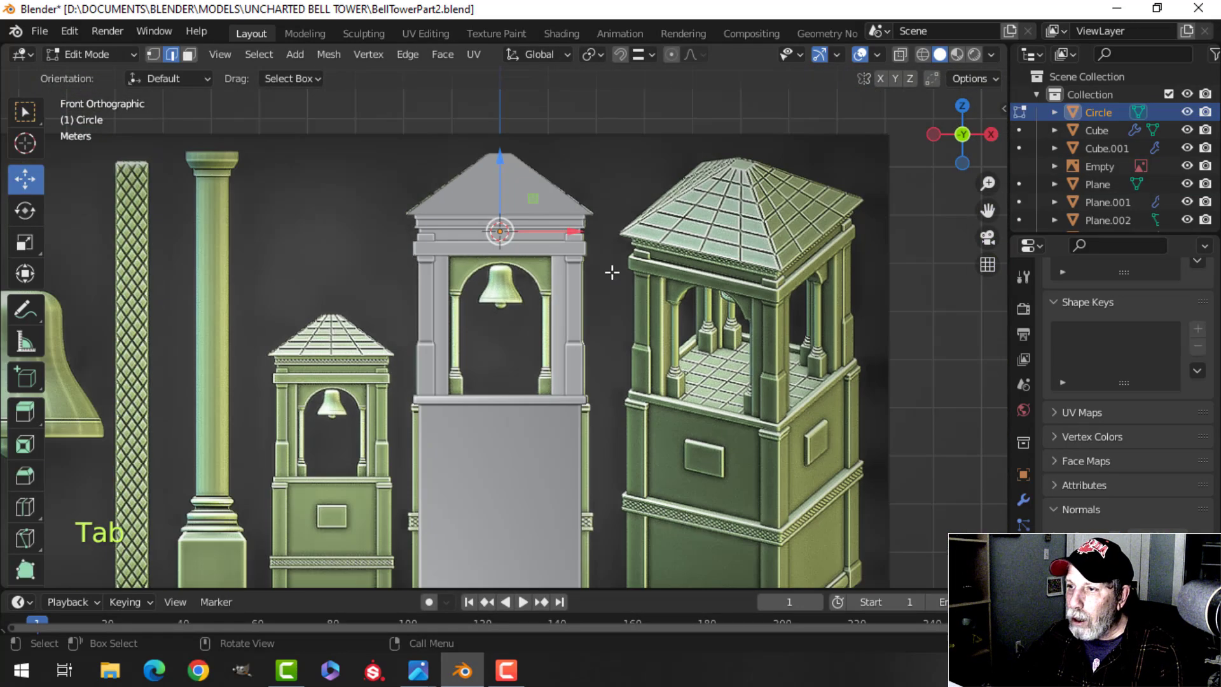
pyautogui.moveTo(500, 163); pyautogui.dragTo(500, 231)
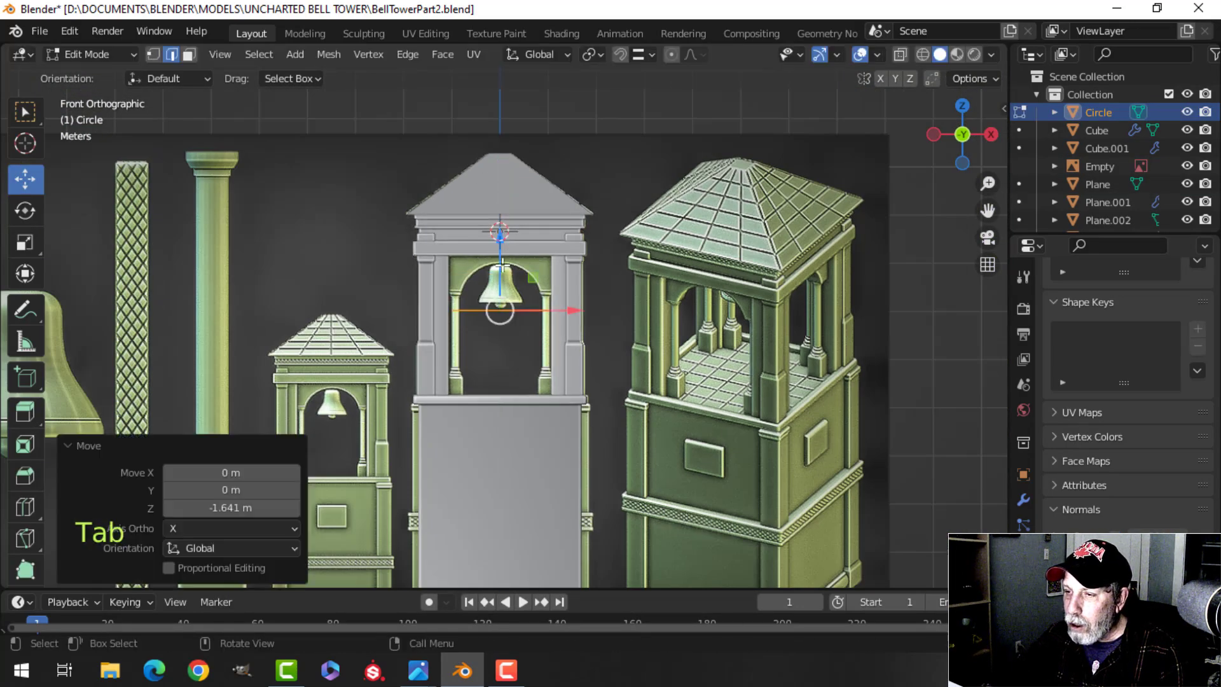
pyautogui.scroll(3, 550, 268)
pyautogui.press('r')
pyautogui.press('x')
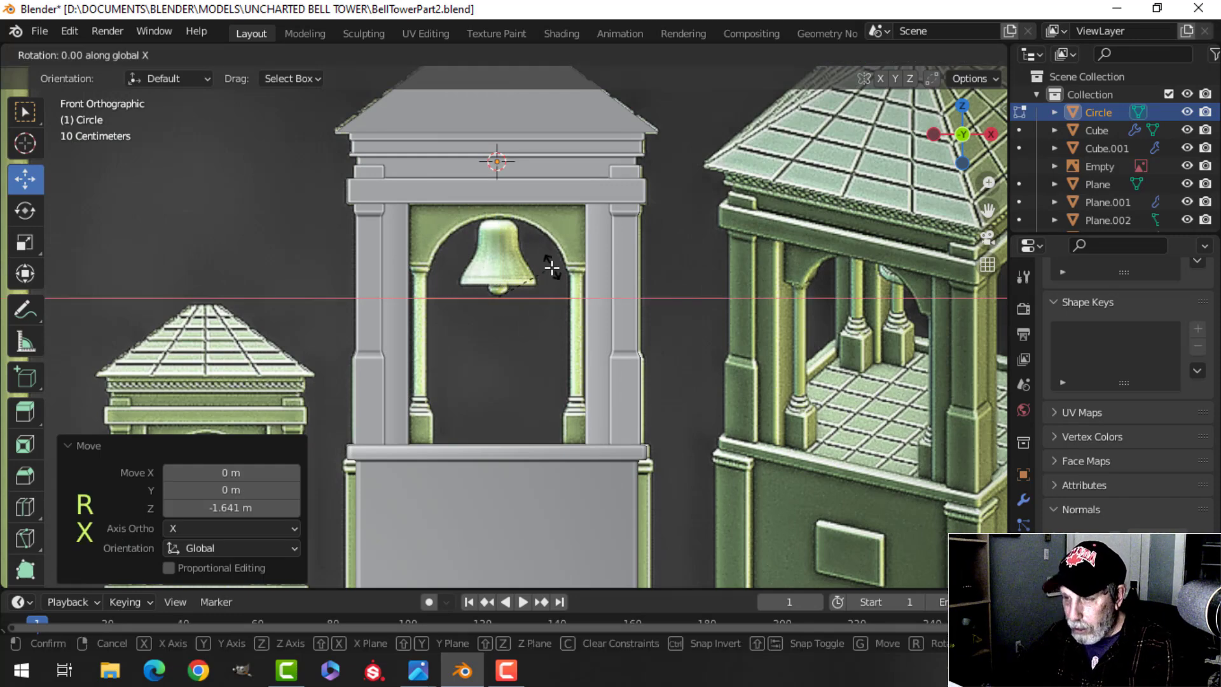
pyautogui.click(549, 265)
pyautogui.scroll(2, 552, 267)
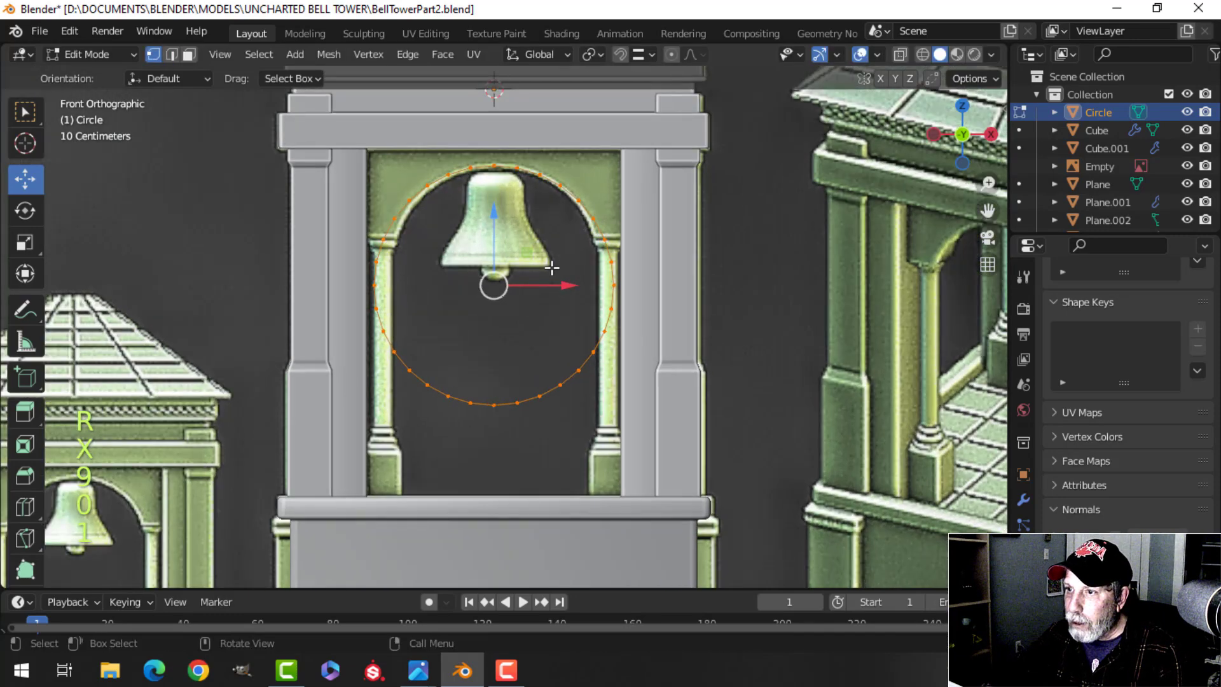
# - Scale the circle to about 0.92 and raise it about 0.067 m toward the reference arch's curve
pyautogui.scroll(1, 564, 242)
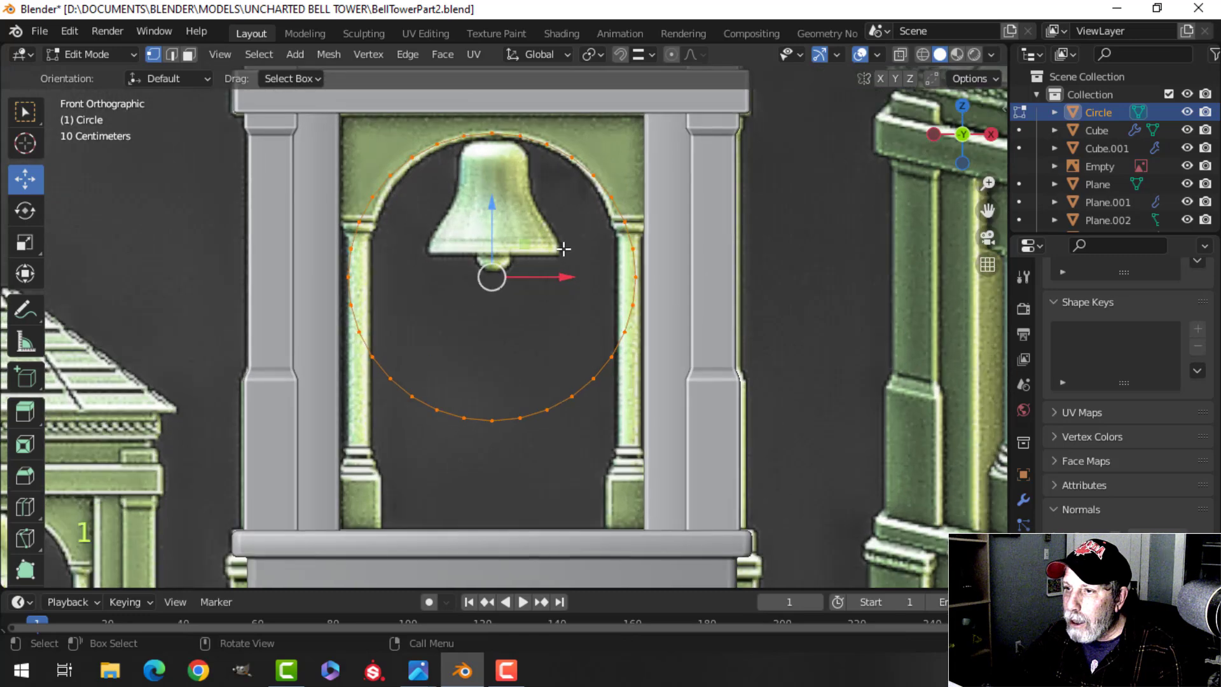
pyautogui.scroll(-1, 567, 270)
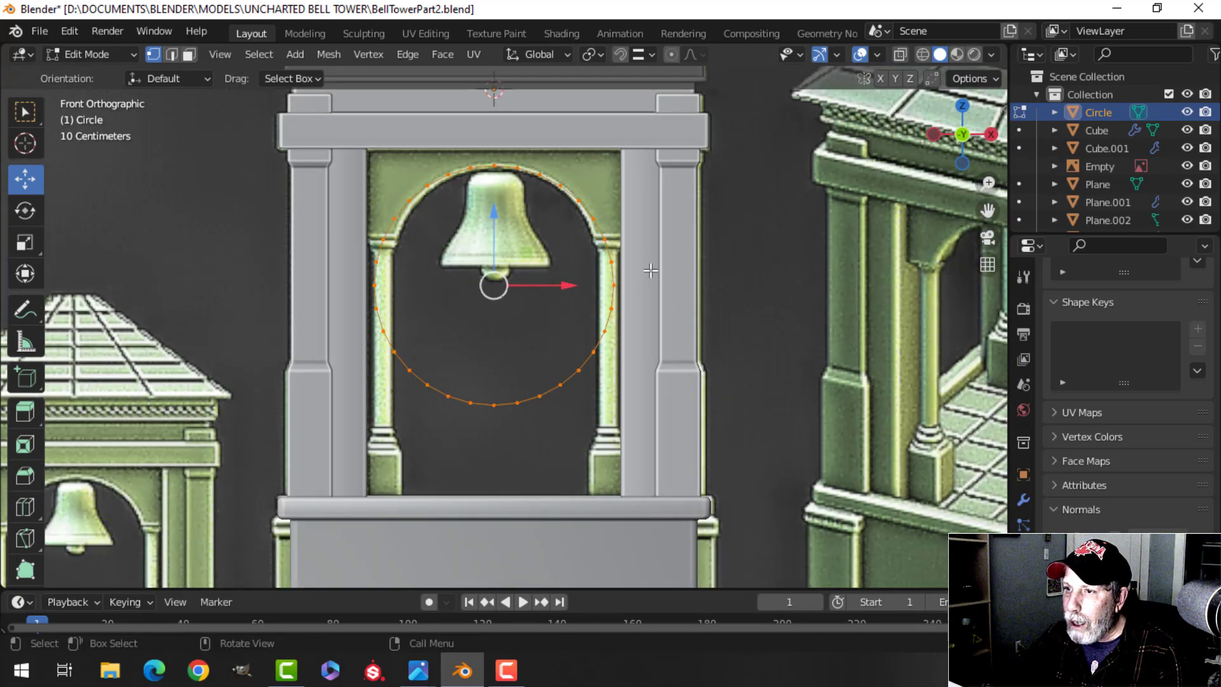
pyautogui.press('s')
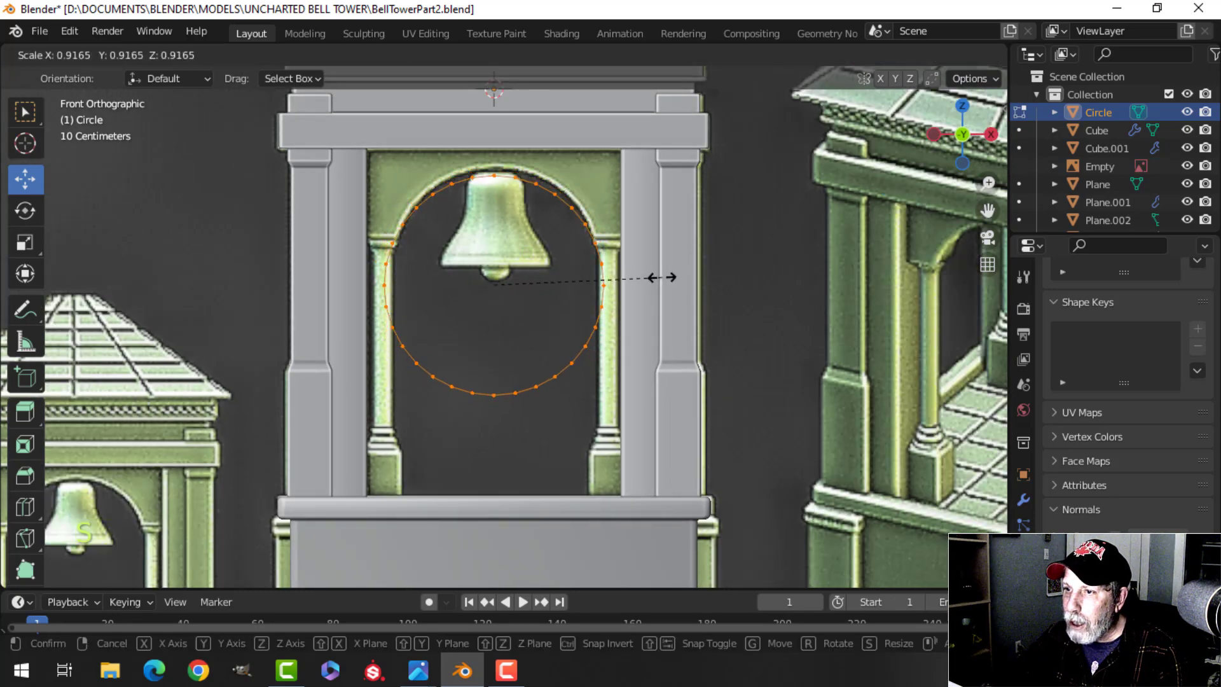
pyautogui.click(661, 277)
pyautogui.moveTo(493, 227); pyautogui.dragTo(498, 210)
pyautogui.scroll(1, 655, 231)
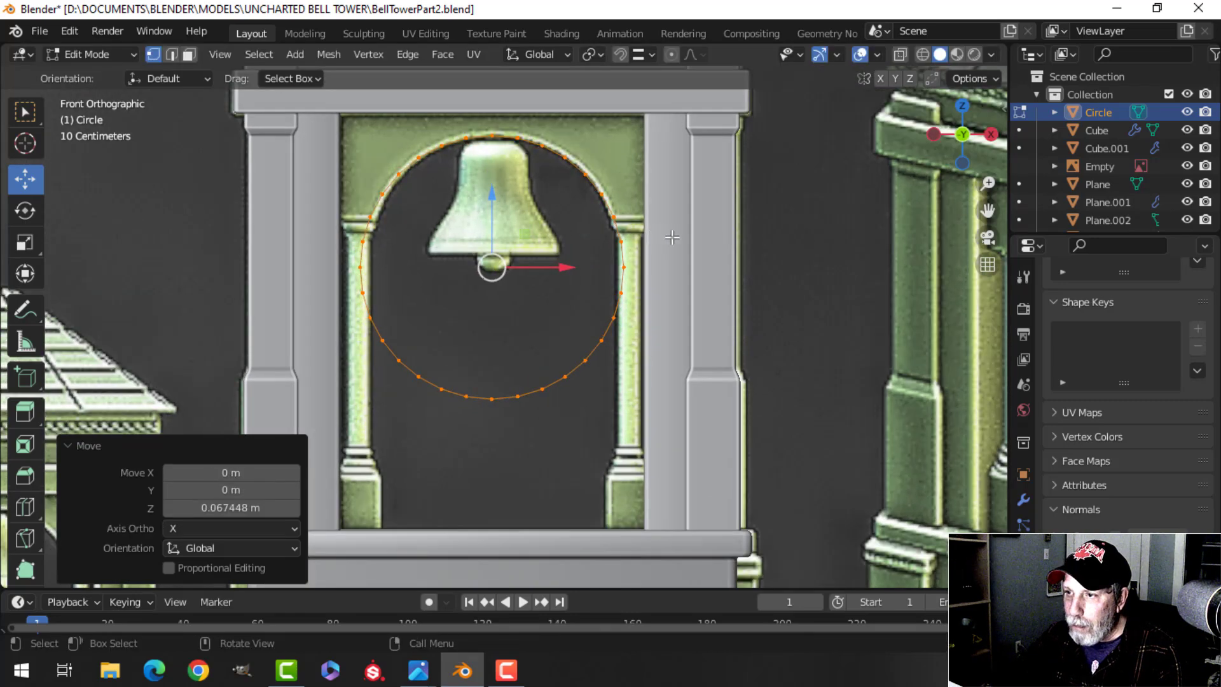
# - Match the circle to the reference arch: scale X by 0.952, scale uniformly by 1.032, and lower it about 0.019 m
pyautogui.press('s')
pyautogui.press('x')
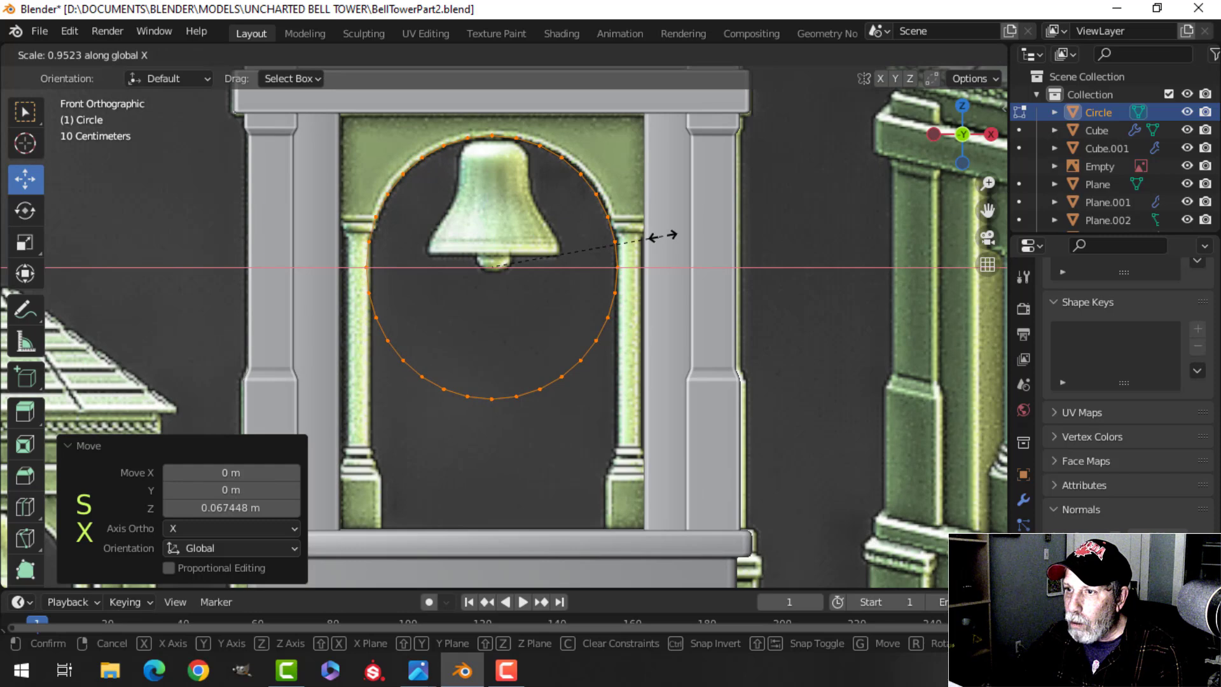
pyautogui.click(662, 235)
pyautogui.press('s')
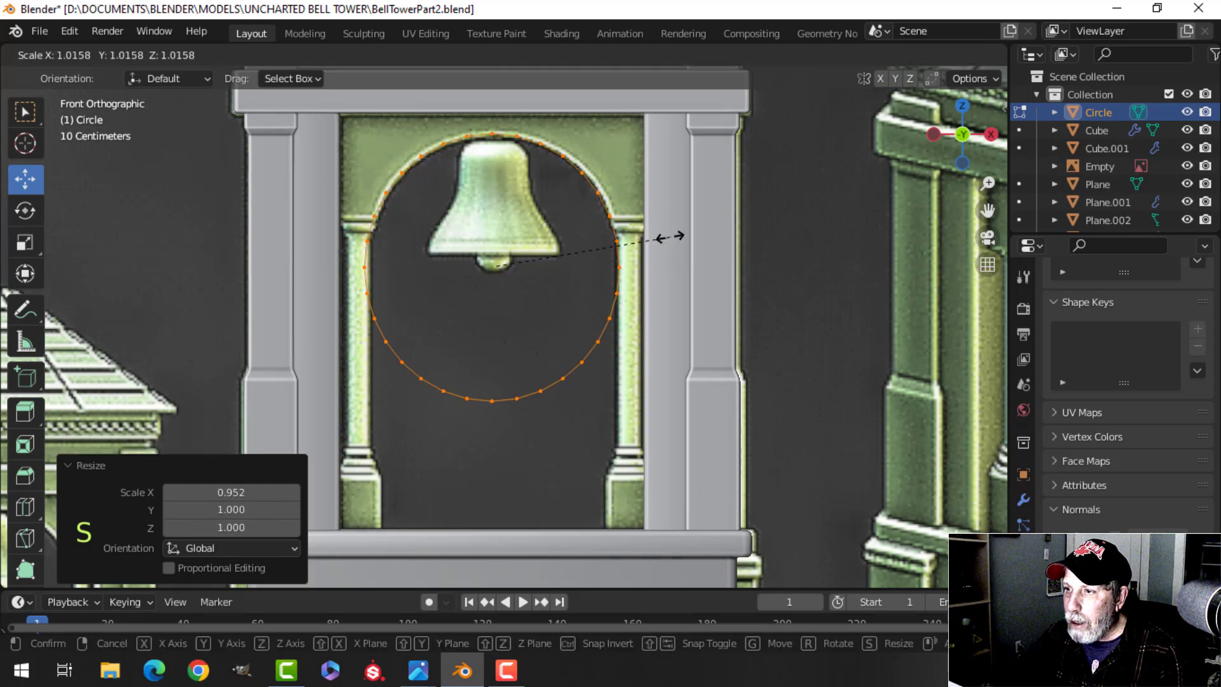
pyautogui.click(673, 236)
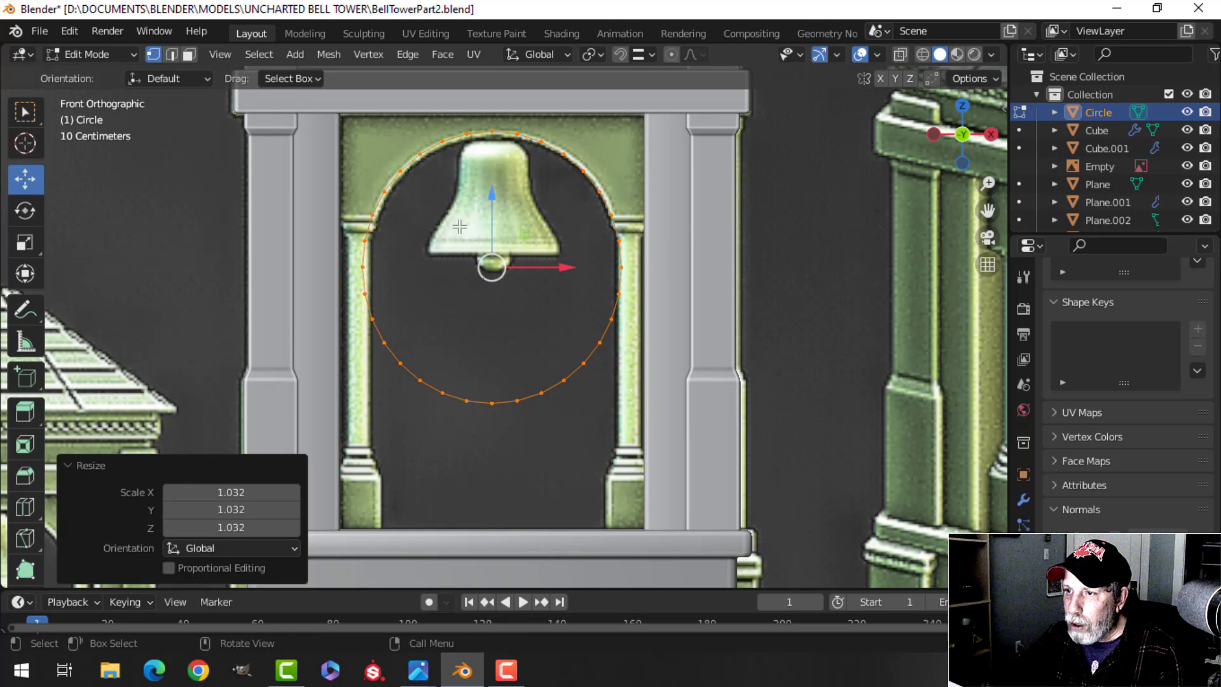
pyautogui.moveTo(491, 196); pyautogui.dragTo(491, 203)
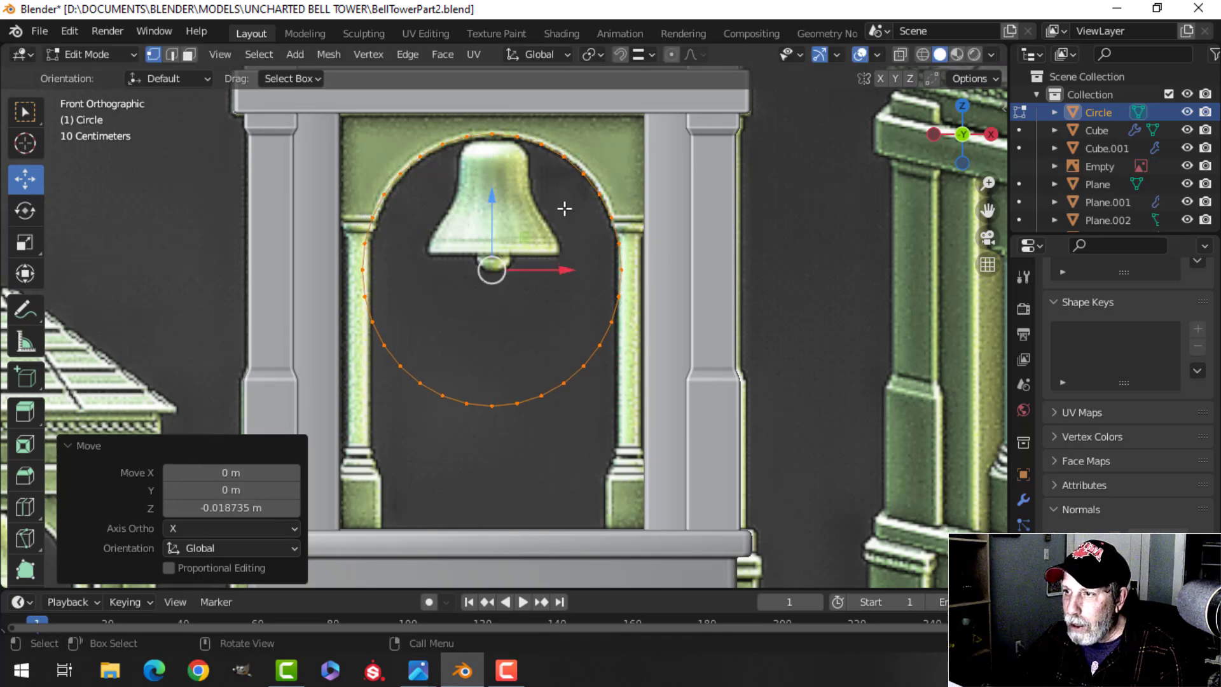
# - Delete the circle's lower vertices below the tops of the reference columns, leaving only the arch curve
pyautogui.hotkey('alt', 'a')
pyautogui.press('b')
pyautogui.moveTo(690, 439); pyautogui.dragTo(265, 244)
pyautogui.press('x')
pyautogui.click(211, 205)
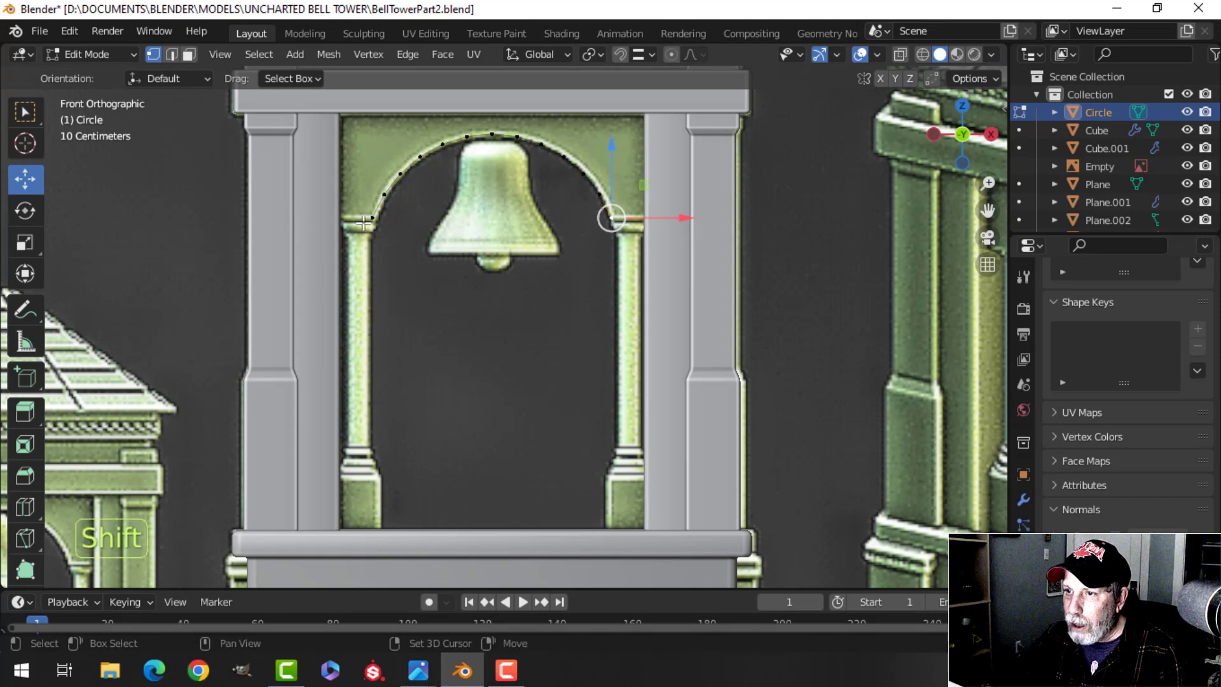
# - Extrude the arch curve's two end vertices outward along X to form short horizontal ledges
pyautogui.keyDown('shift'); pyautogui.scroll(1, 528, 293); pyautogui.keyUp('shift')
pyautogui.press('e')
pyautogui.press('s')
pyautogui.press('x')
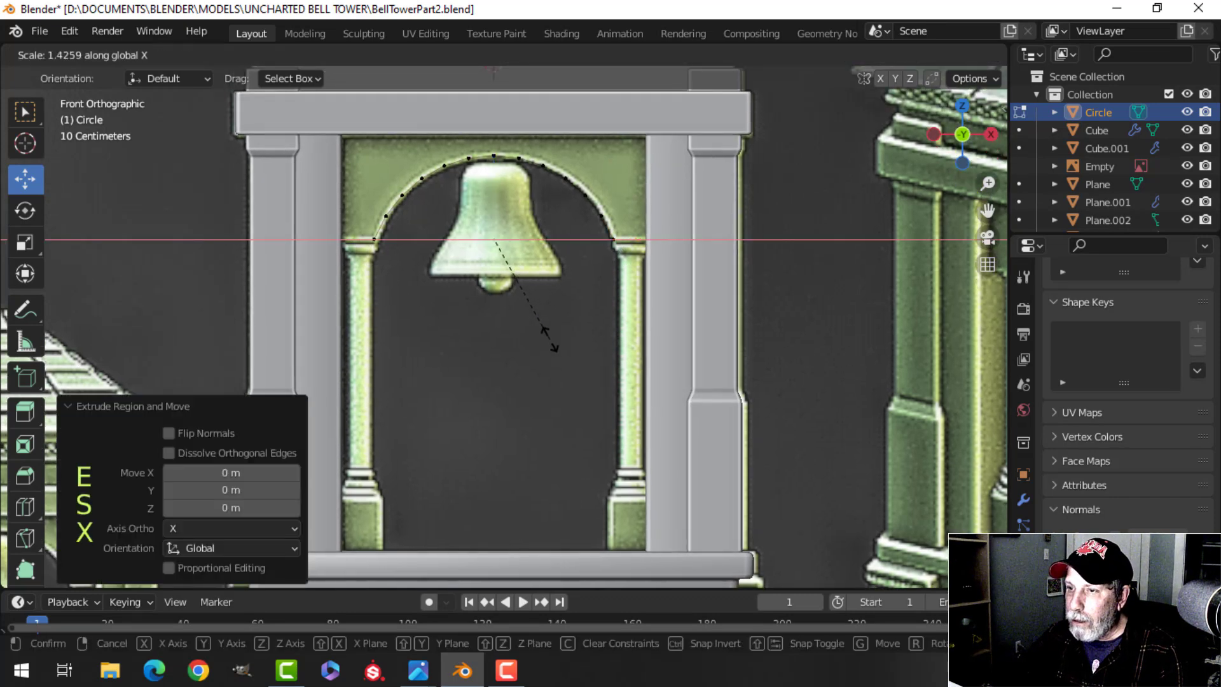
pyautogui.click(554, 338)
# - Move the arch outline forward along Y to the front opening of the tower
pyautogui.moveTo(580, 321); pyautogui.dragTo(691, 346, button='middle')
pyautogui.moveTo(490, 254); pyautogui.dragTo(712, 271)
pyautogui.moveTo(777, 300); pyautogui.dragTo(698, 225, button='middle')
# - Extrude the outer end vertices of both ledges straight up to the underside of the beam
pyautogui.hotkey('alt', 'a')
pyautogui.keyDown('shift'); pyautogui.click(396, 222); pyautogui.keyUp('shift')
pyautogui.keyDown('shift'); pyautogui.moveTo(626, 253); pyautogui.dragTo(604, 325, button='middle'); pyautogui.keyUp('shift')
pyautogui.press('e')
pyautogui.rightClick(605, 324)
pyautogui.moveTo(524, 241); pyautogui.dragTo(536, 166)
pyautogui.moveTo(591, 324); pyautogui.dragTo(483, 289, button='middle')
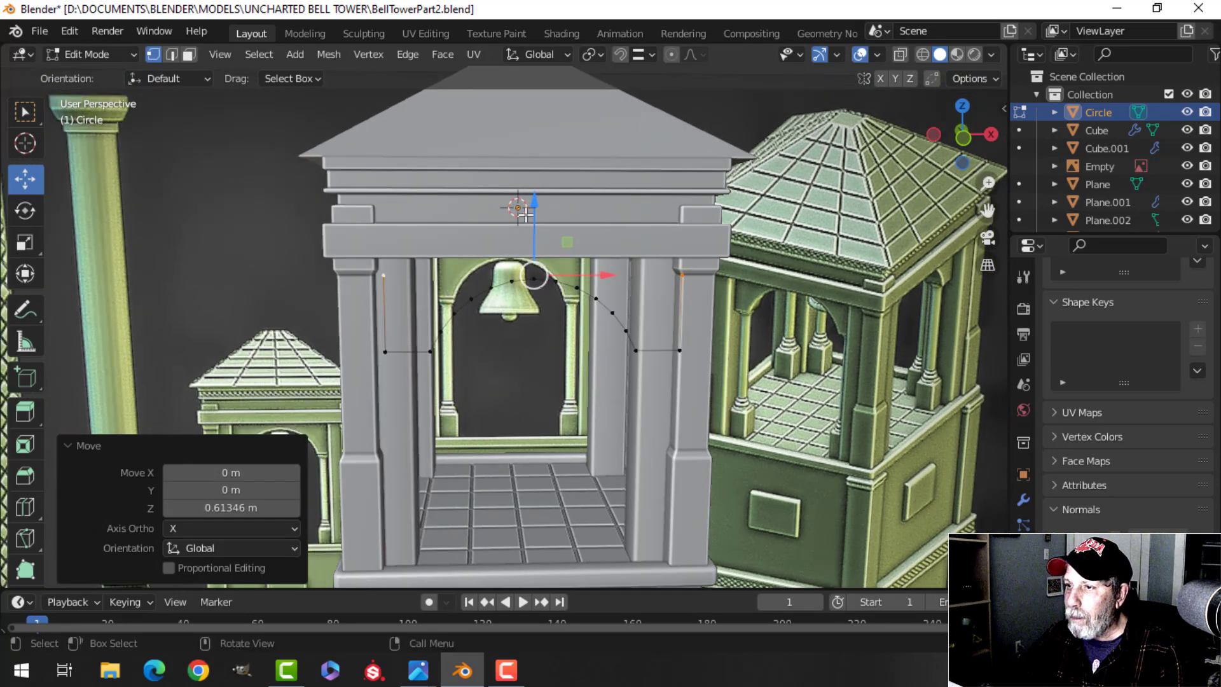
# - Select the whole arch outline and fill it with a single face
pyautogui.press('a')
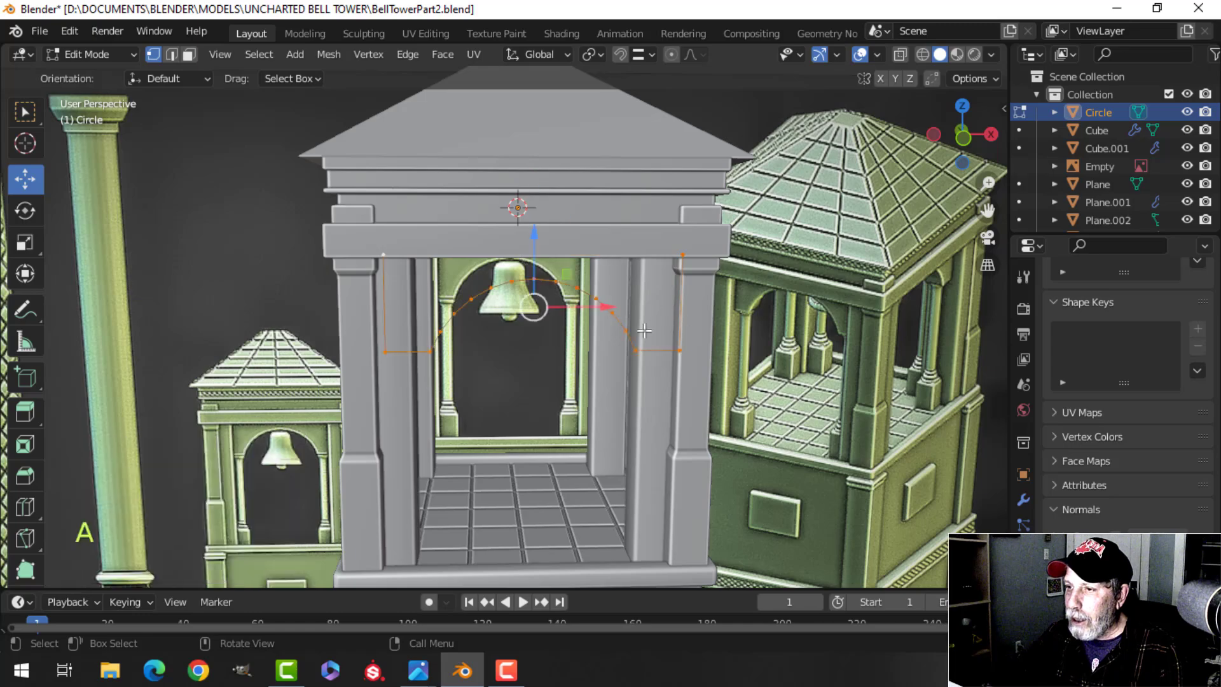
pyautogui.press('f')
pyautogui.moveTo(671, 339); pyautogui.dragTo(652, 424, button='middle')
# - Position the arch face along Y between the front pillars and extrude it to give it thickness
pyautogui.moveTo(630, 346); pyautogui.dragTo(552, 337)
pyautogui.keyDown('shift'); pyautogui.moveTo(679, 326); pyautogui.dragTo(632, 273, button='middle'); pyautogui.keyUp('shift')
pyautogui.scroll(2, 649, 410)
pyautogui.scroll(3, 591, 287)
pyautogui.scroll(-5, 595, 316)
pyautogui.keyDown('shift'); pyautogui.moveTo(594, 316); pyautogui.dragTo(638, 365, button='middle'); pyautogui.keyUp('shift')
pyautogui.press('e')
pyautogui.click(601, 372)
pyautogui.moveTo(523, 344); pyautogui.dragTo(650, 342, button='middle')
# - Recalculate the normals of the whole arch mesh and return to Object Mode
pyautogui.press('a')
pyautogui.hotkey('alt', 'n')
pyautogui.click(592, 322)
pyautogui.press('Tab')
# - Select all of the arch's geometry and scale it along Y to fit its depth to the pillars
pyautogui.scroll(3, 643, 361)
pyautogui.scroll(2, 464, 352)
pyautogui.scroll(-2, 427, 299)
pyautogui.scroll(3, 638, 368)
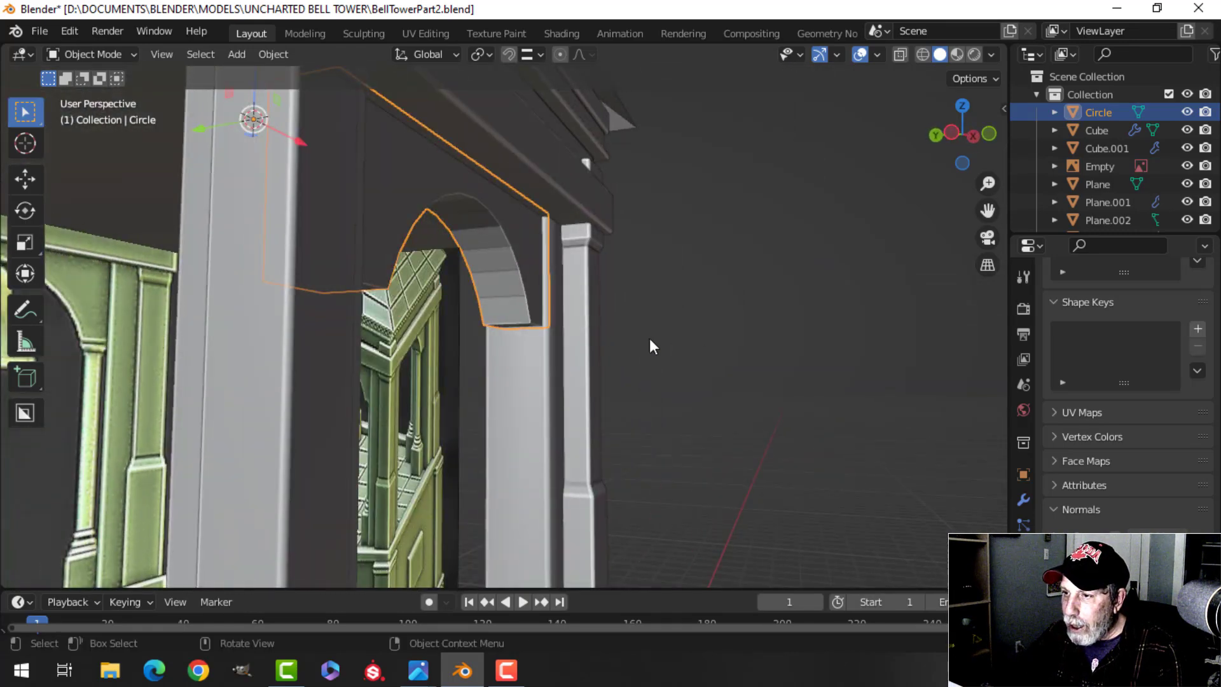
pyautogui.click(526, 283)
pyautogui.press('Tab')
pyautogui.press('Tab')
pyautogui.click(524, 254)
pyautogui.press('Tab')
pyautogui.press('a')
pyautogui.moveTo(549, 271); pyautogui.dragTo(674, 318, button='middle')
pyautogui.press('s')
pyautogui.press('y')
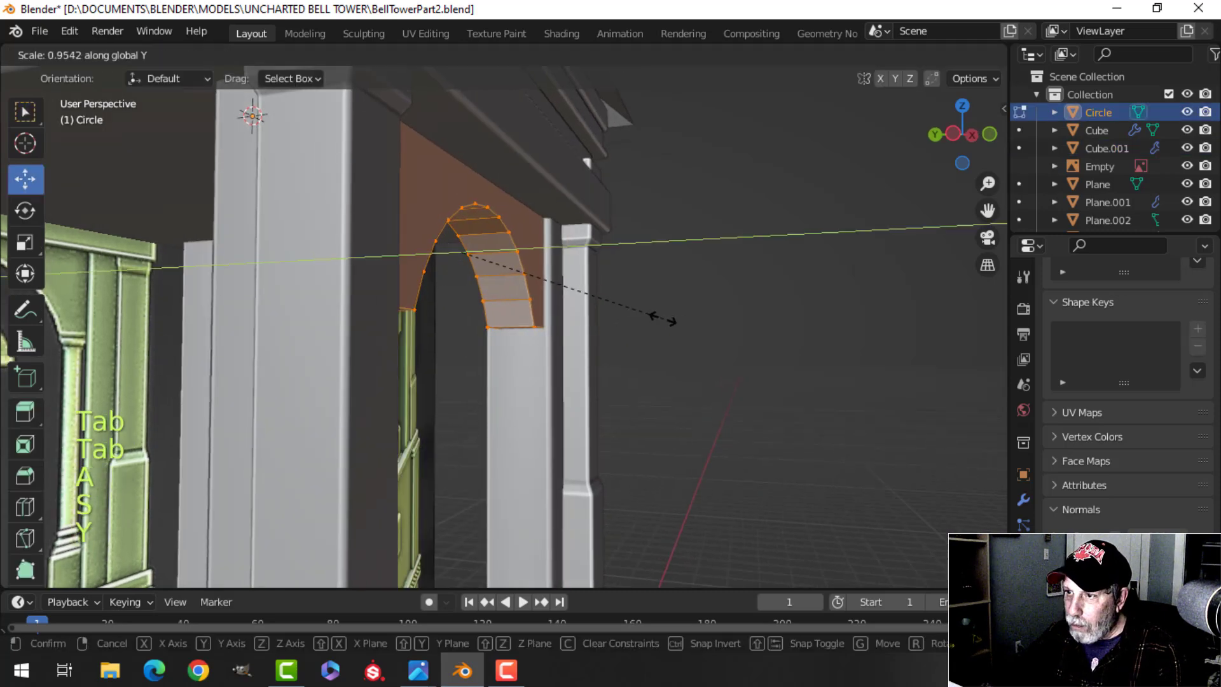
pyautogui.click(594, 344)
# - Nudge the arch into place between the pillars and finish editing it
pyautogui.moveTo(594, 344); pyautogui.dragTo(515, 288, button='middle')
pyautogui.moveTo(482, 273); pyautogui.dragTo(482, 272)
pyautogui.moveTo(482, 272); pyautogui.dragTo(563, 289, button='middle')
pyautogui.press('Tab')
pyautogui.hotkey('alt', 'a')
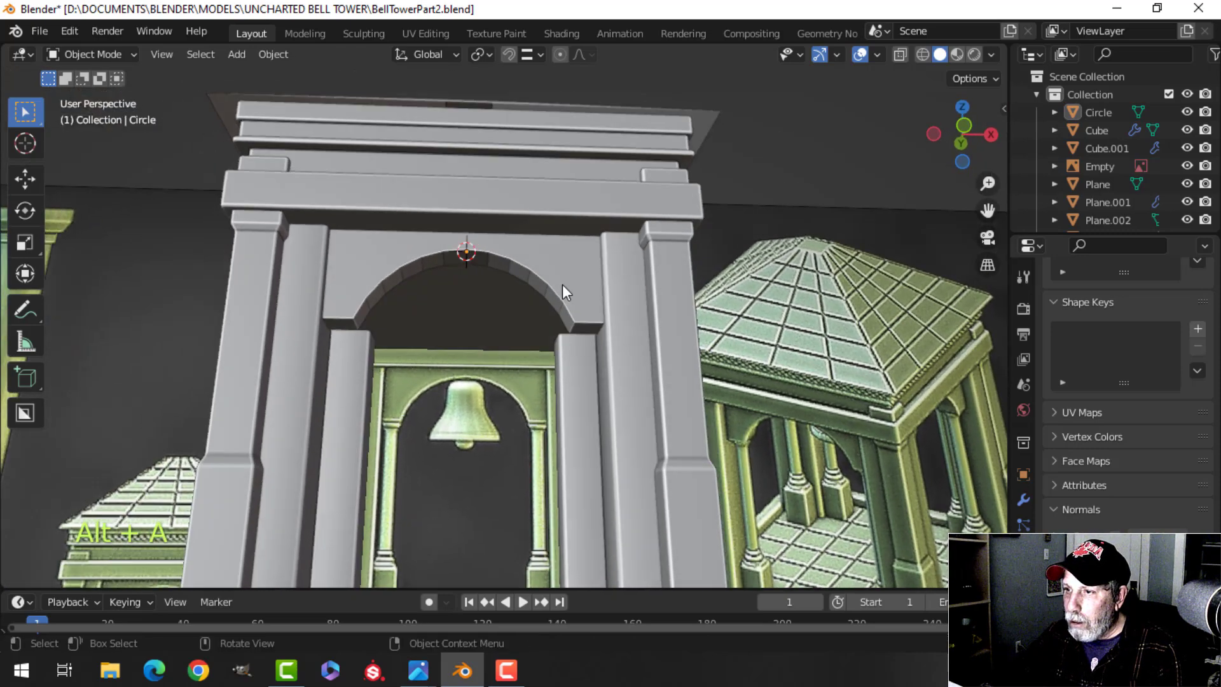
# - Isolate the arch in local view and delete its hidden top and end faces
pyautogui.click(626, 323)
pyautogui.moveTo(631, 323); pyautogui.dragTo(695, 477, button='middle')
pyautogui.press('KP_Divide')
pyautogui.press('Tab')
pyautogui.moveTo(498, 376); pyautogui.dragTo(553, 289, button='middle')
pyautogui.hotkey('alt', 'a')
pyautogui.click(472, 294)
pyautogui.keyDown('shift'); pyautogui.click(694, 401); pyautogui.keyUp('shift')
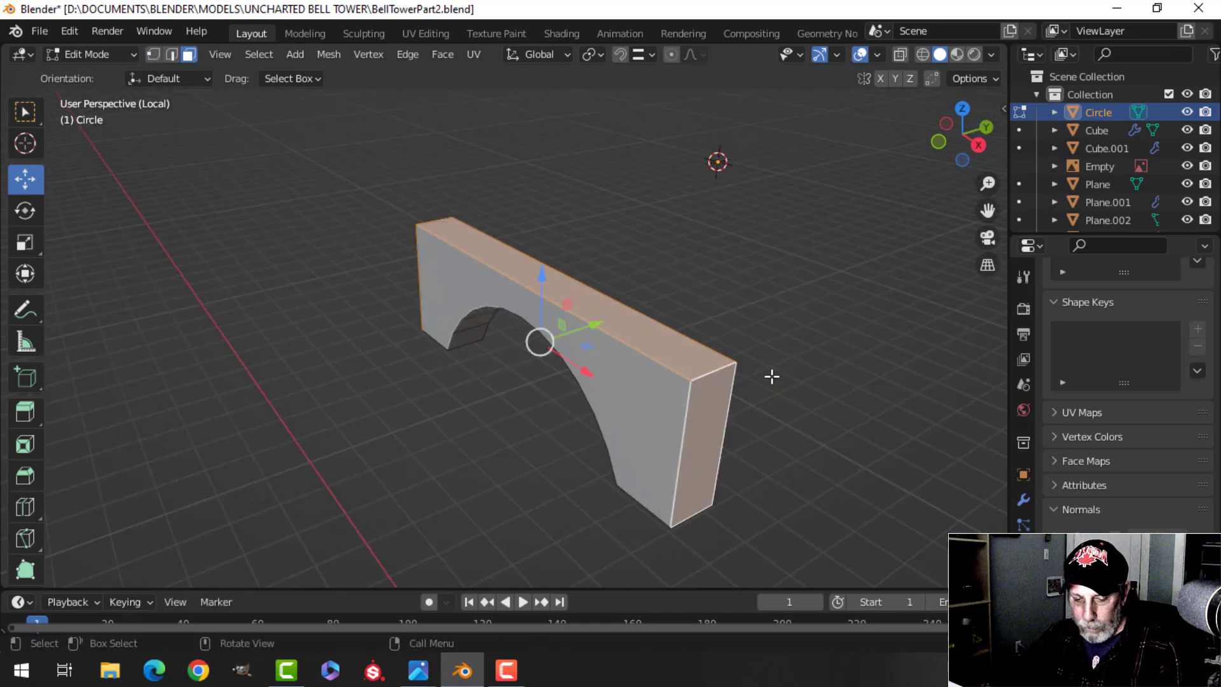
pyautogui.press('x')
pyautogui.click(738, 416)
# - Bevel the front and back lower edge loops of the arch with a 0.0126 m width and two segments
pyautogui.moveTo(731, 387); pyautogui.dragTo(703, 282, button='middle')
pyautogui.press('2')
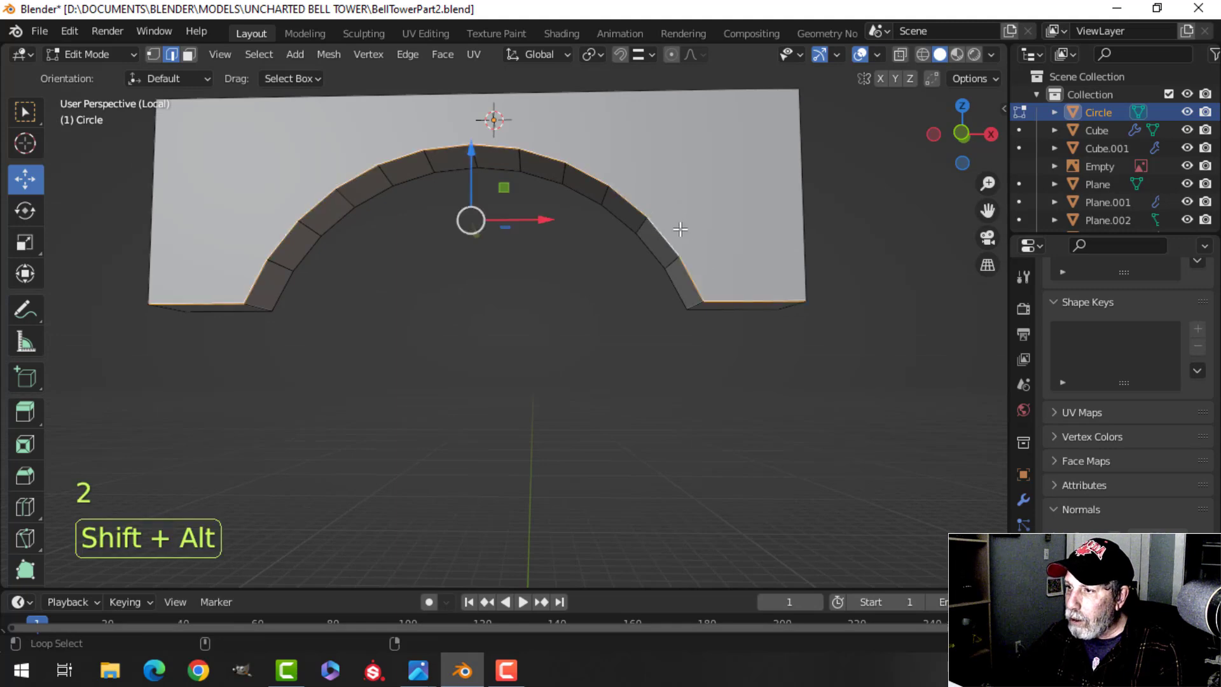
pyautogui.keyDown('alt'); pyautogui.keyDown('shift'); pyautogui.click(658, 255); pyautogui.keyUp('shift'); pyautogui.keyUp('alt')
pyautogui.moveTo(602, 318); pyautogui.dragTo(684, 299, button='middle')
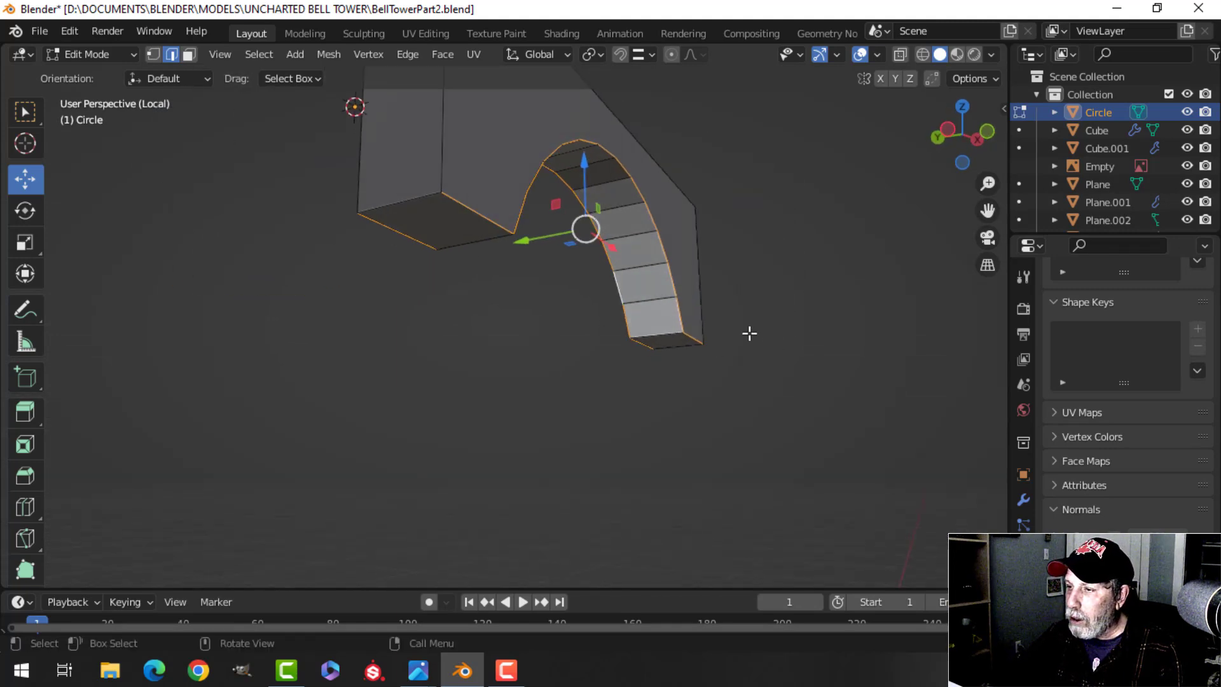
pyautogui.moveTo(594, 273); pyautogui.dragTo(558, 341, button='middle')
pyautogui.hotkey('ctrl', 'b')
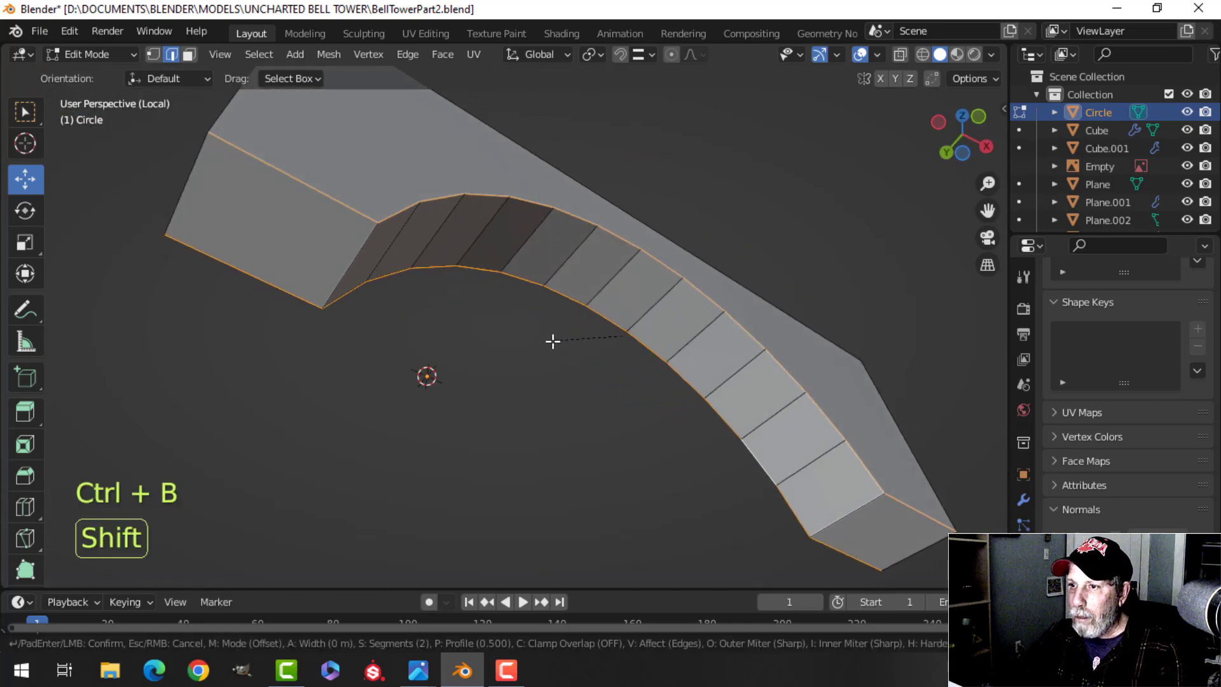
pyautogui.click(513, 355)
pyautogui.moveTo(396, 238); pyautogui.dragTo(689, 363, button='middle')
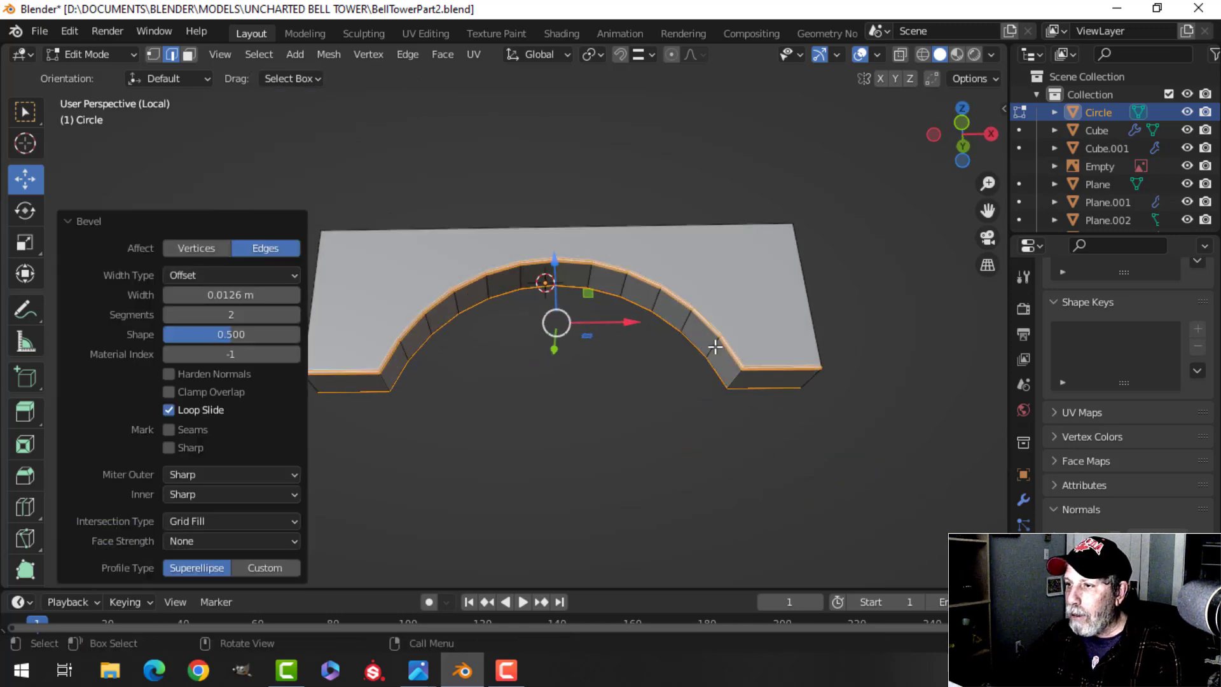
# - Apply smooth shading to the arch object and leave local view
pyautogui.press('Tab')
pyautogui.rightClick(721, 283)
pyautogui.moveTo(732, 297); pyautogui.dragTo(709, 354, button='middle')
pyautogui.press('/')
pyautogui.moveTo(559, 341)
pyautogui.mouseDown(button='middle')
pyautogui.moveTo(638, 332)
pyautogui.moveTo(563, 338)
pyautogui.mouseUp(button='middle')
pyautogui.scroll(2, 564, 339)
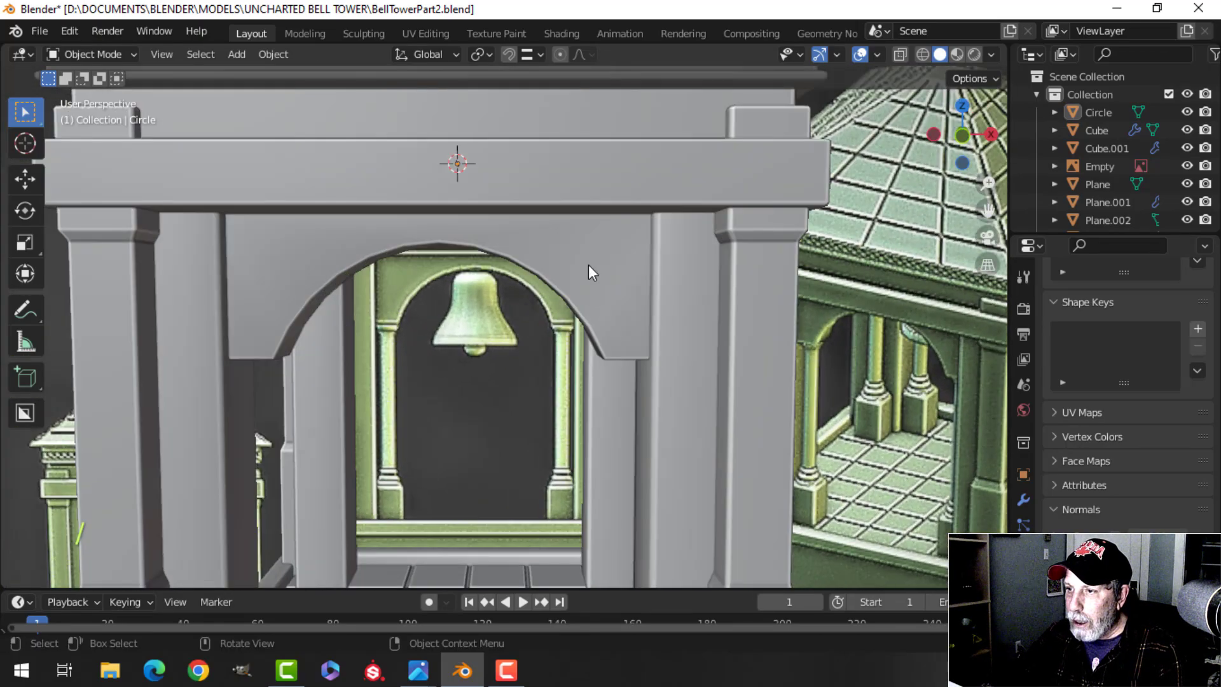
# - Add a Weighted Normal modifier to the arch
pyautogui.click(588, 264)
pyautogui.scroll(-2, 680, 352)
pyautogui.keyDown('shift'); pyautogui.moveTo(679, 349); pyautogui.dragTo(706, 304, button='middle'); pyautogui.keyUp('shift')
pyautogui.click(1025, 501)
pyautogui.click(1077, 307)
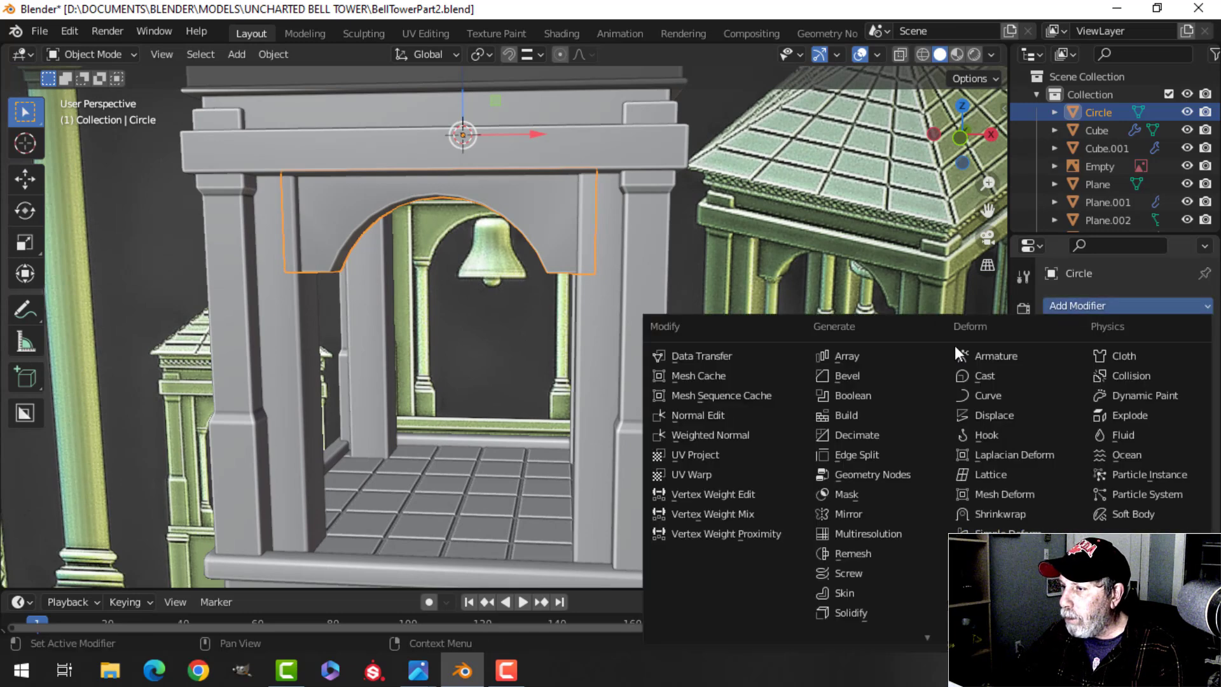
pyautogui.click(747, 438)
pyautogui.click(1023, 600)
pyautogui.scroll(-3, 1081, 585)
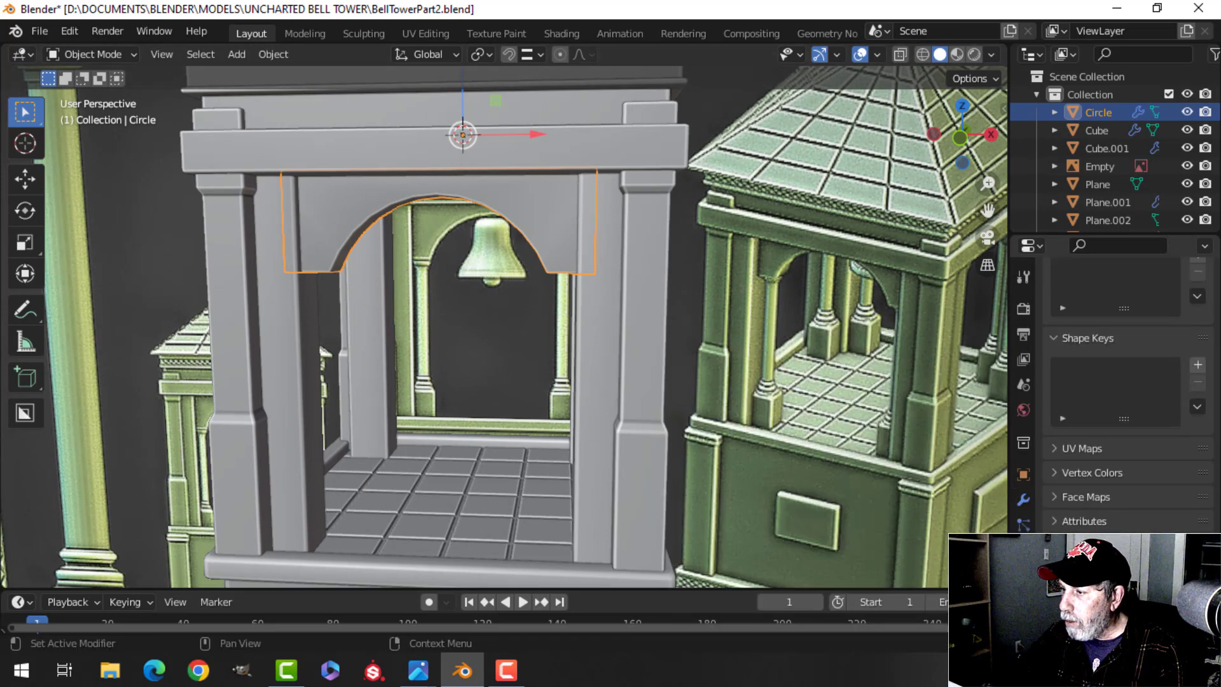
# - Deselect the arch, check it from below, and save the file
pyautogui.hotkey('alt', 'a')
pyautogui.moveTo(574, 369); pyautogui.dragTo(594, 398, button='middle')
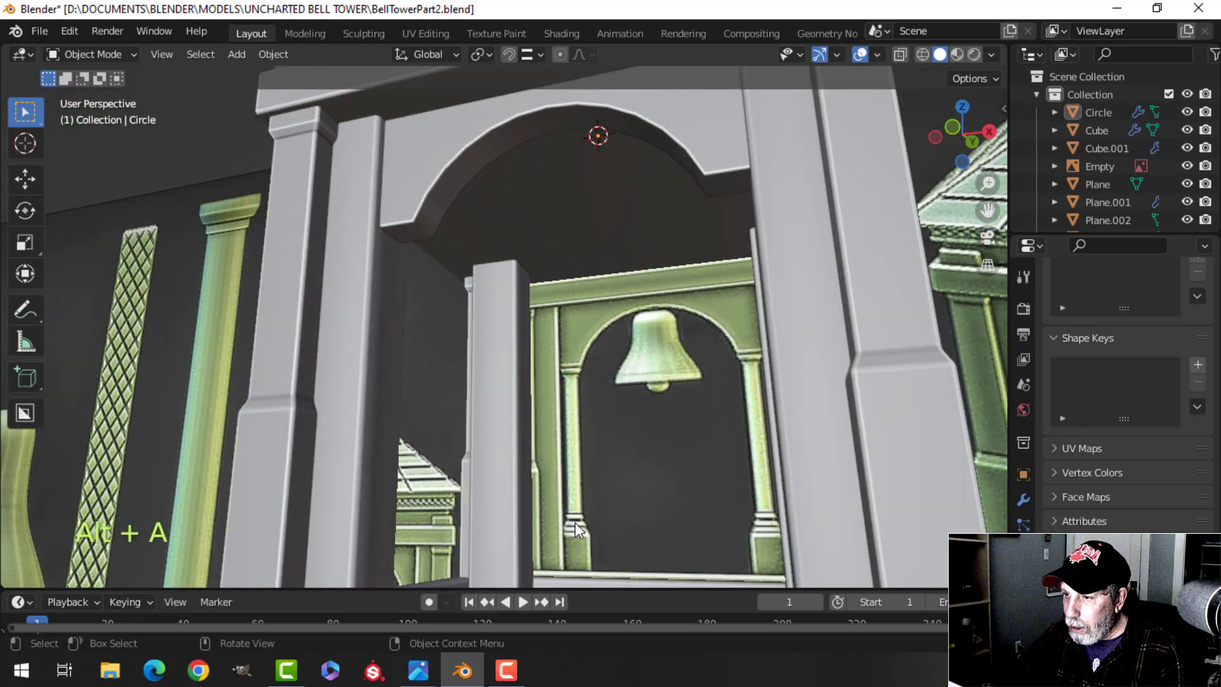
pyautogui.scroll(-3, 628, 145)
pyautogui.keyDown('shift'); pyautogui.moveTo(667, 280); pyautogui.dragTo(650, 310, button='middle'); pyautogui.keyUp('shift')
pyautogui.moveTo(650, 310); pyautogui.dragTo(660, 242, button='middle')
pyautogui.scroll(-2, 744, 341)
pyautogui.hotkey('ctrl', 's')
# - Examine the belfry's arch, pillars and tiled floor against the bell tower reference image
pyautogui.scroll(1, 658, 268)
pyautogui.scroll(3, 520, 300)
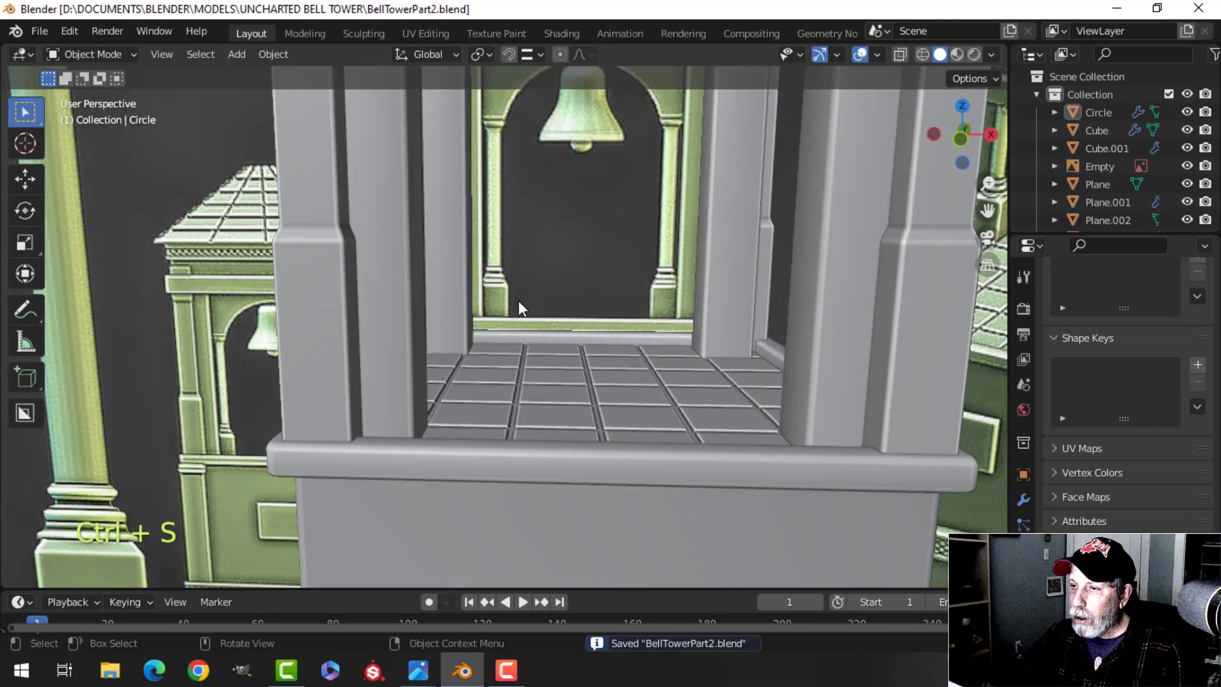
pyautogui.scroll(-2, 534, 312)
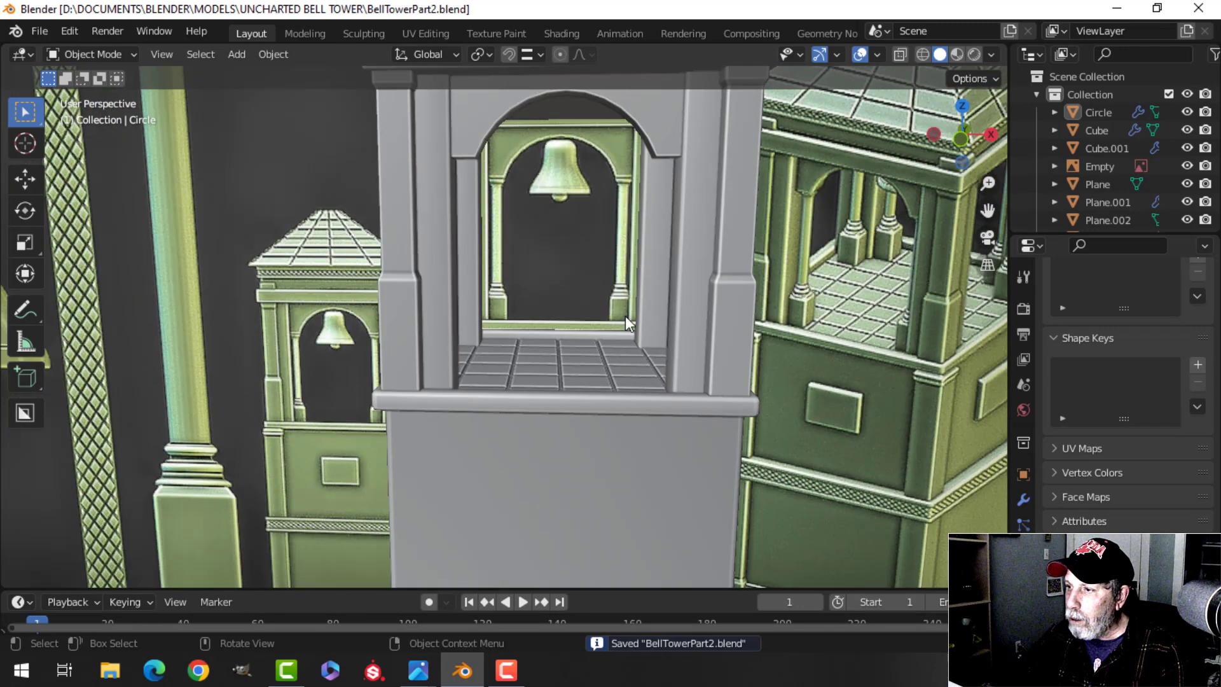
pyautogui.moveTo(821, 309); pyautogui.dragTo(882, 304, button='middle')
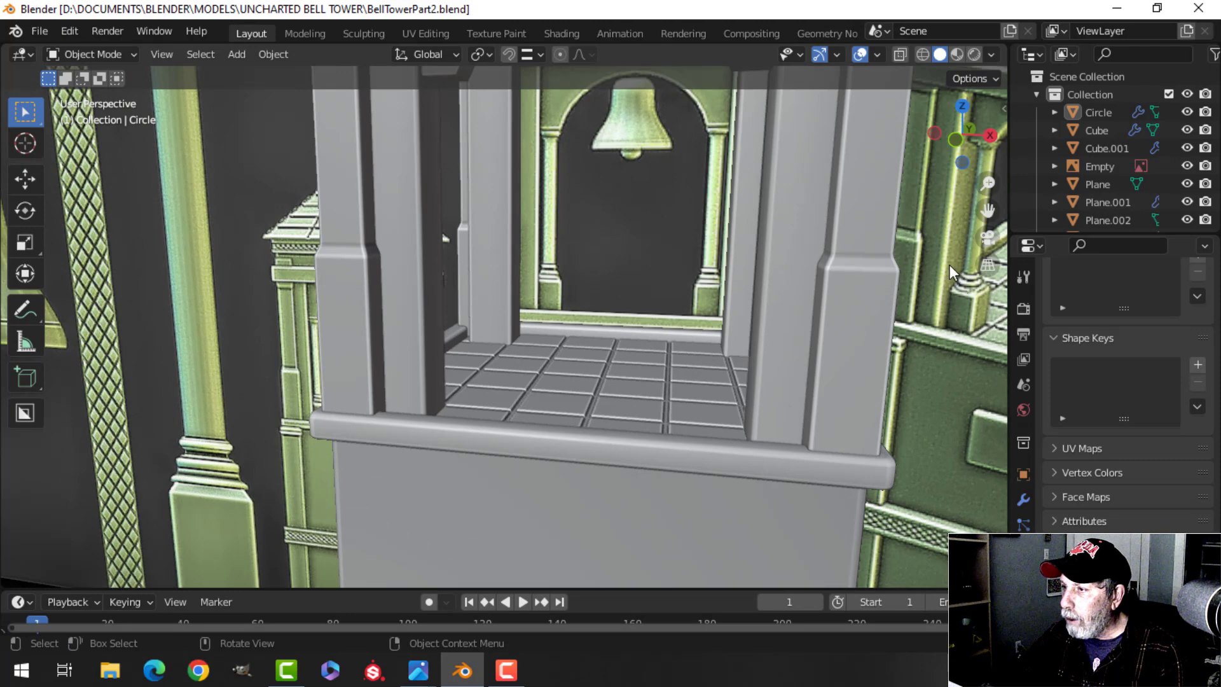
pyautogui.moveTo(429, 337); pyautogui.dragTo(543, 314, button='middle')
pyautogui.scroll(-4, 462, 334)
pyautogui.scroll(2, 507, 337)
pyautogui.scroll(-5, 552, 311)
pyautogui.moveTo(543, 314); pyautogui.dragTo(570, 307, button='middle')
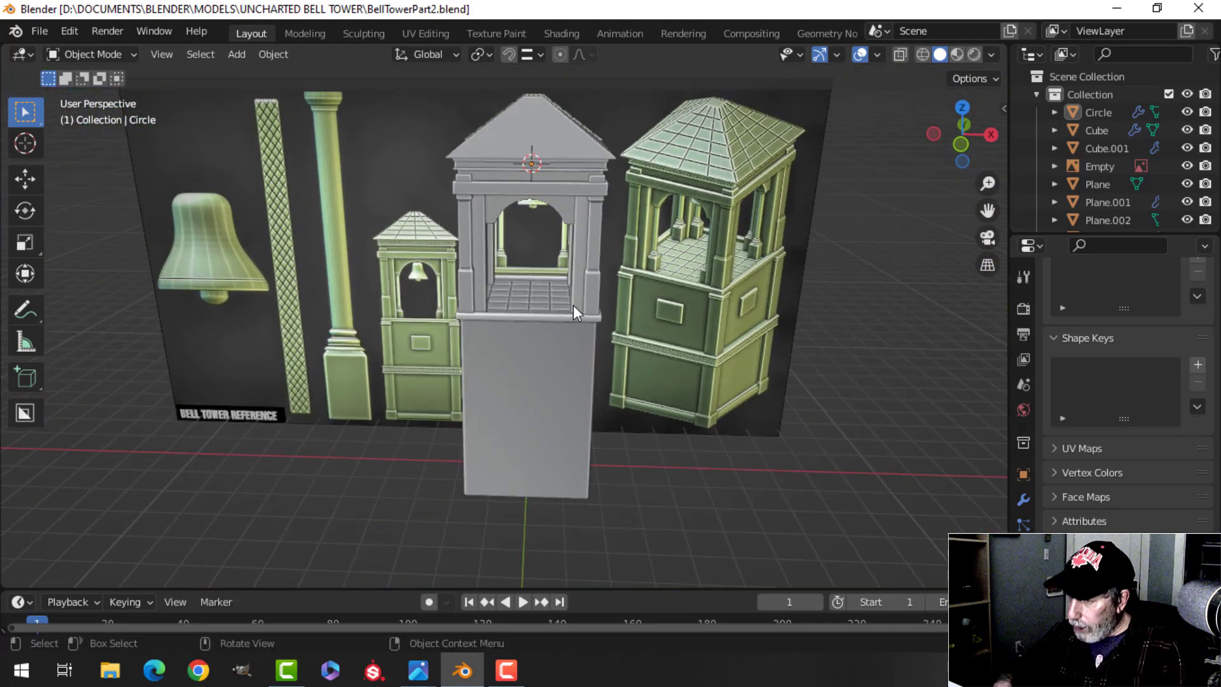
# - Add a cube, shrink its mesh, and move it down to the foot of the belfry opening's left column
pyautogui.press('KP_1')
pyautogui.hotkey('shift', 'a')
pyautogui.moveTo(544, 280)
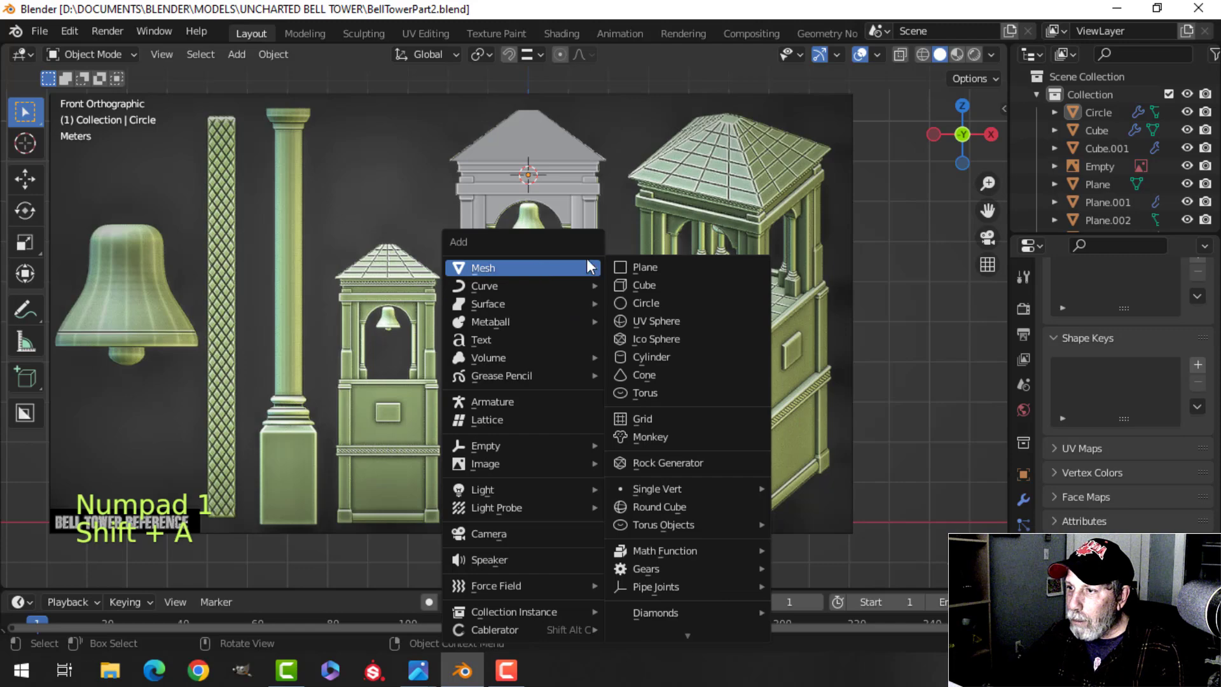
pyautogui.click(646, 284)
pyautogui.press('Tab')
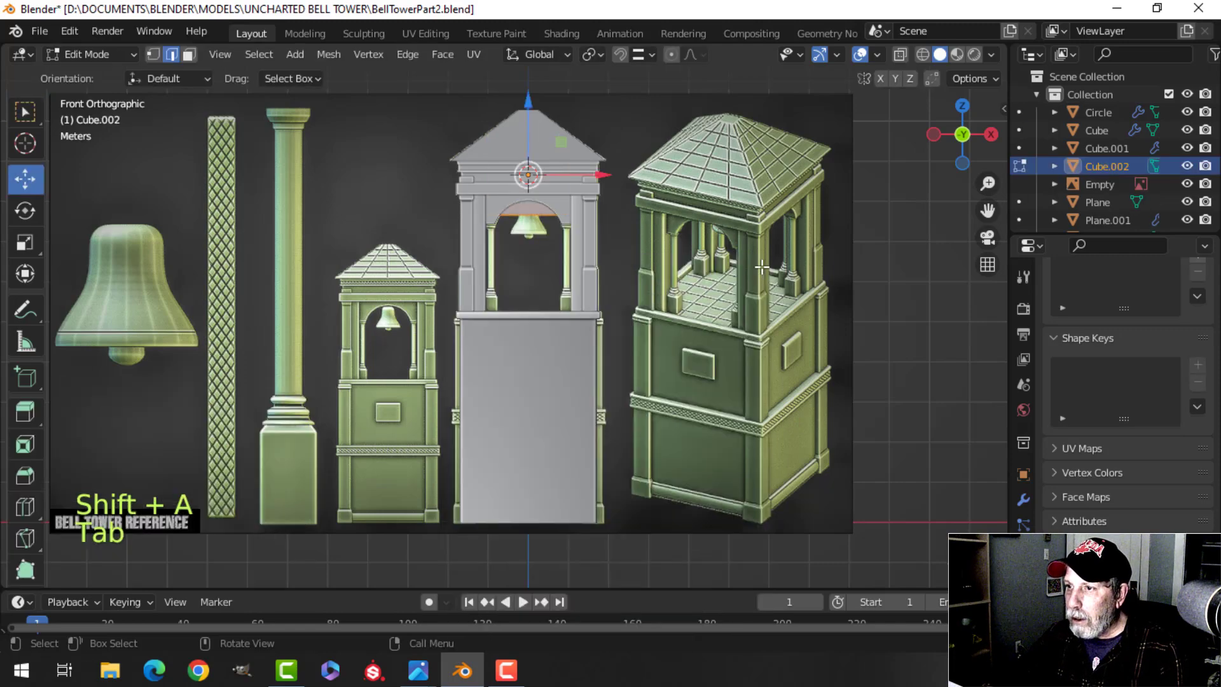
pyautogui.press('s')
pyautogui.click(660, 255)
pyautogui.moveTo(529, 103); pyautogui.dragTo(531, 230)
pyautogui.scroll(4, 541, 258)
pyautogui.moveTo(629, 272); pyautogui.dragTo(559, 273)
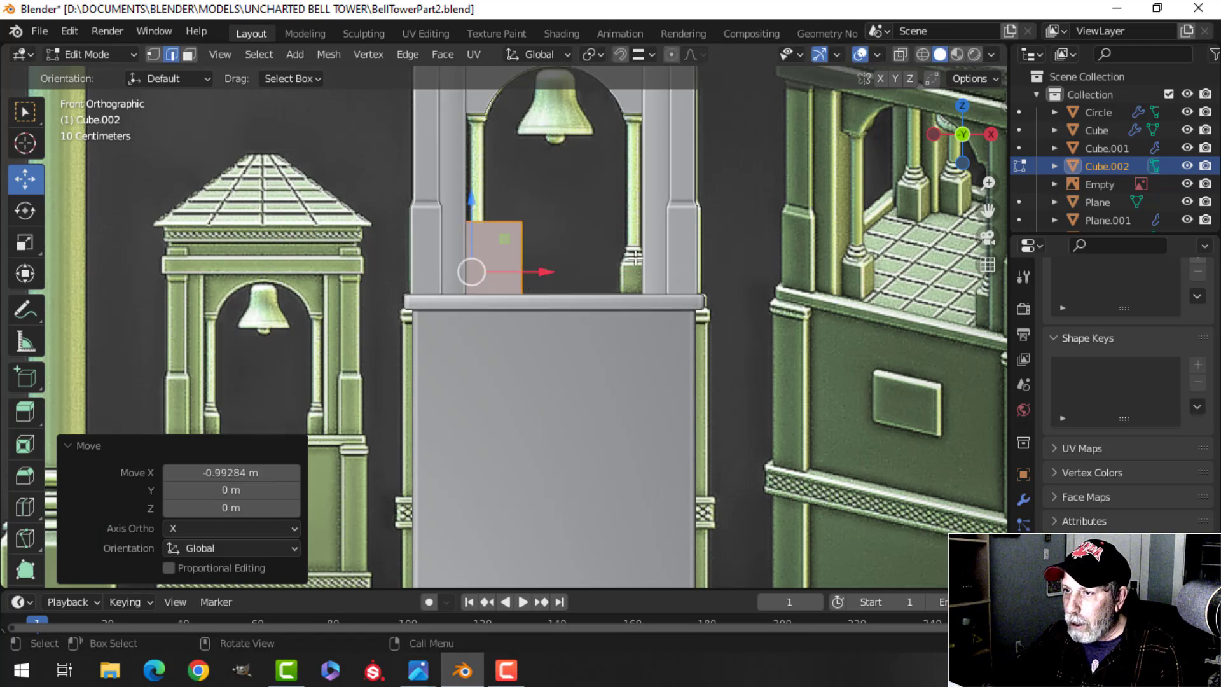
# - Scale the cube down further in wireframe display and place it over the base block of the left reference column
pyautogui.press('s')
pyautogui.click(548, 281)
pyautogui.scroll(4, 541, 273)
pyautogui.keyDown('shift'); pyautogui.moveTo(534, 266); pyautogui.dragTo(575, 330, button='middle'); pyautogui.keyUp('shift')
pyautogui.press('z')
pyautogui.click(540, 319)
pyautogui.scroll(3, 594, 285)
pyautogui.press('s')
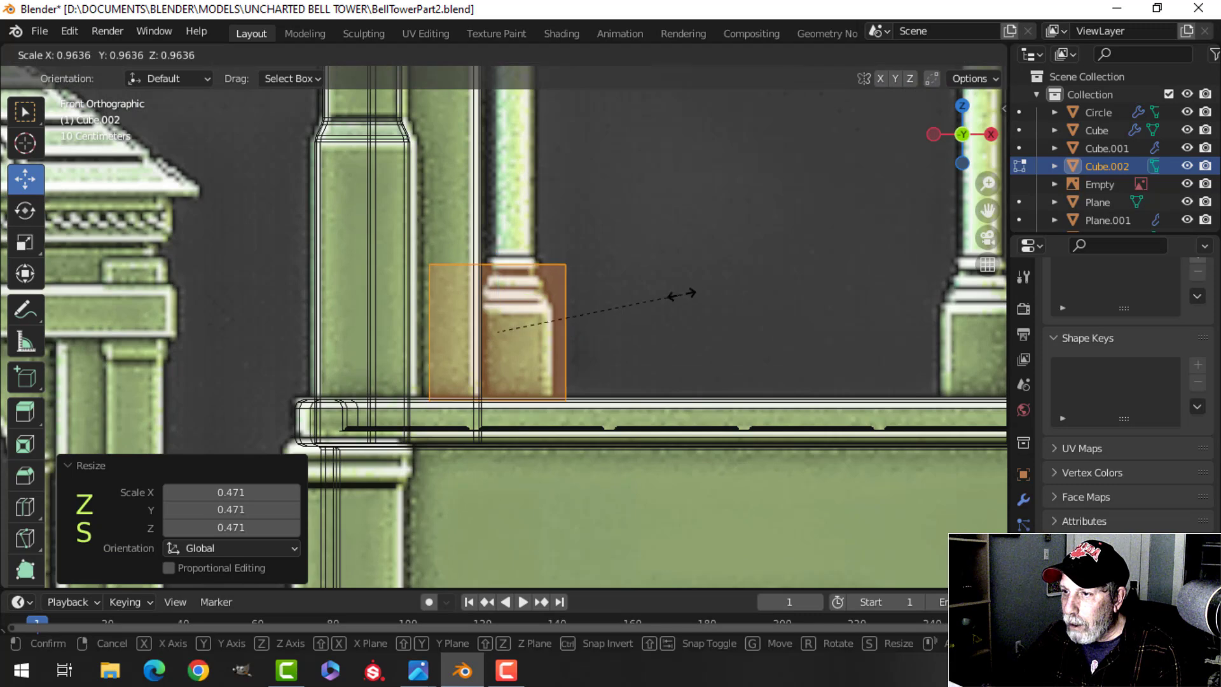
pyautogui.click(588, 314)
pyautogui.press('g')
pyautogui.click(610, 319)
# - Match the cube's width to the reference column base and lower it onto the ledge, then return to solid shading
pyautogui.press('s')
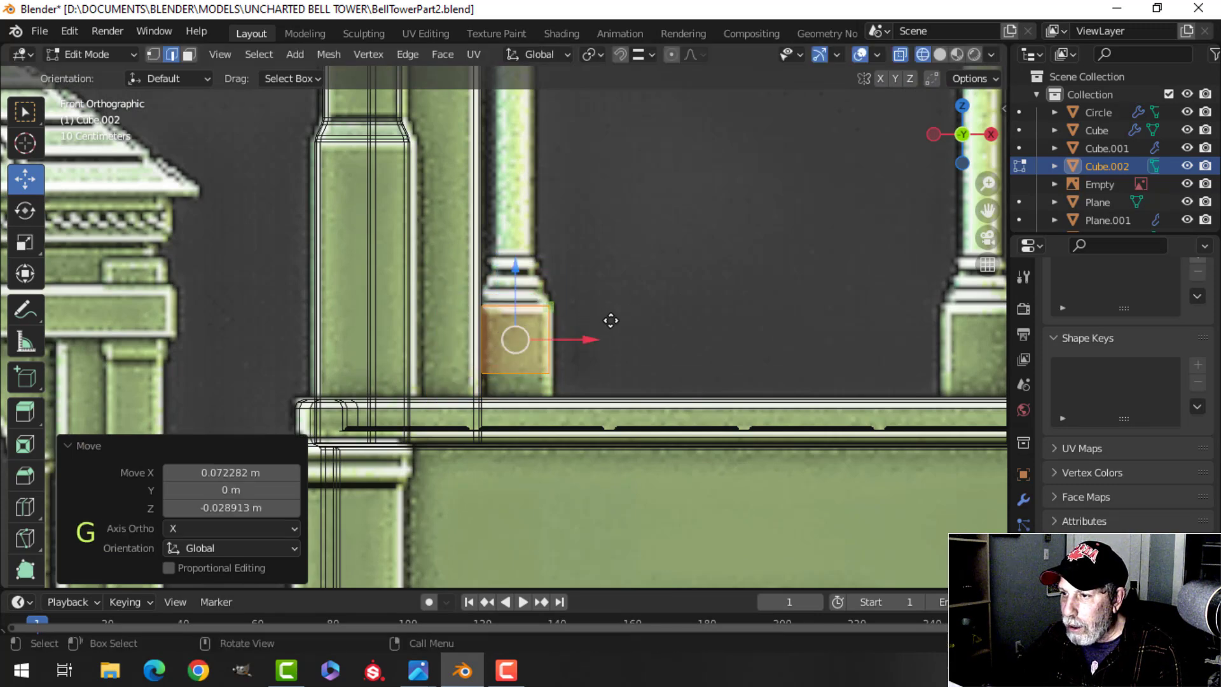
pyautogui.click(638, 319)
pyautogui.moveTo(511, 269); pyautogui.dragTo(517, 303)
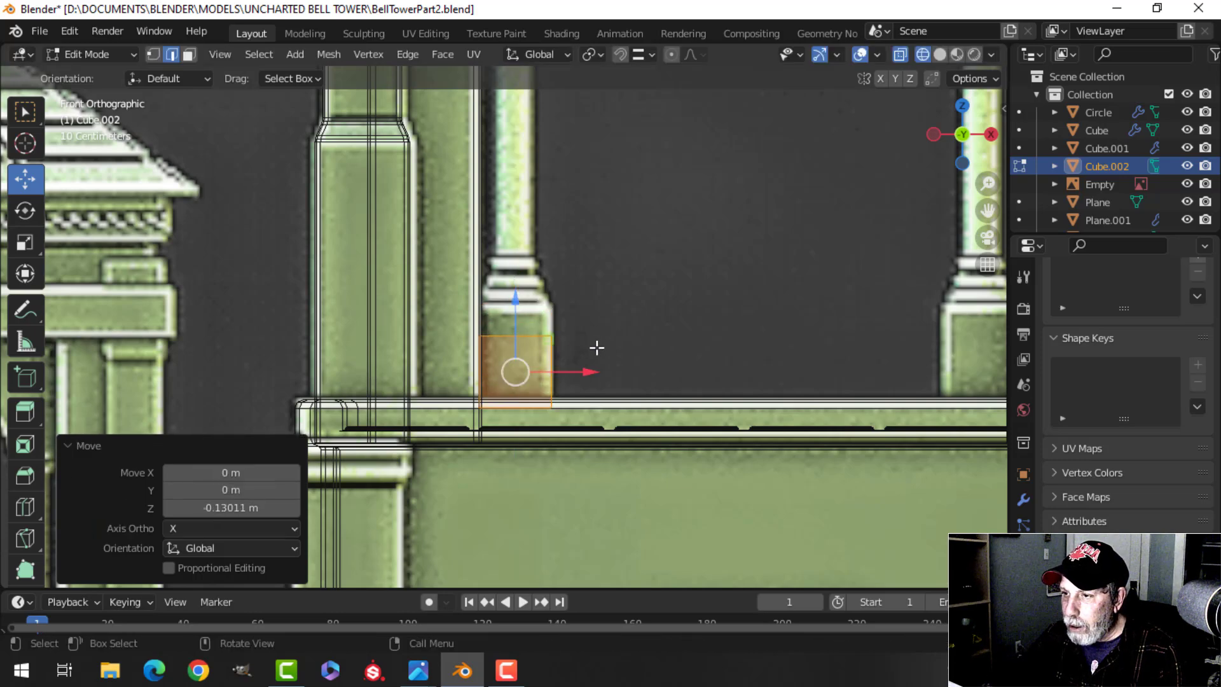
pyautogui.press('s')
pyautogui.click(601, 346)
pyautogui.press('z')
pyautogui.press('z')
pyautogui.click(826, 331)
# - Select the whole cube and move it along Y to stand beside the belfry's front-left pillar
pyautogui.moveTo(788, 332)
pyautogui.mouseDown(button='middle')
pyautogui.moveTo(605, 349)
pyautogui.moveTo(566, 366)
pyautogui.mouseUp(button='middle')
pyautogui.moveTo(731, 333)
pyautogui.mouseDown(button='middle')
pyautogui.moveTo(578, 346)
pyautogui.moveTo(624, 280)
pyautogui.mouseUp(button='middle')
pyautogui.press('a')
pyautogui.scroll(-2, 566, 338)
pyautogui.moveTo(595, 305); pyautogui.dragTo(665, 314, button='middle')
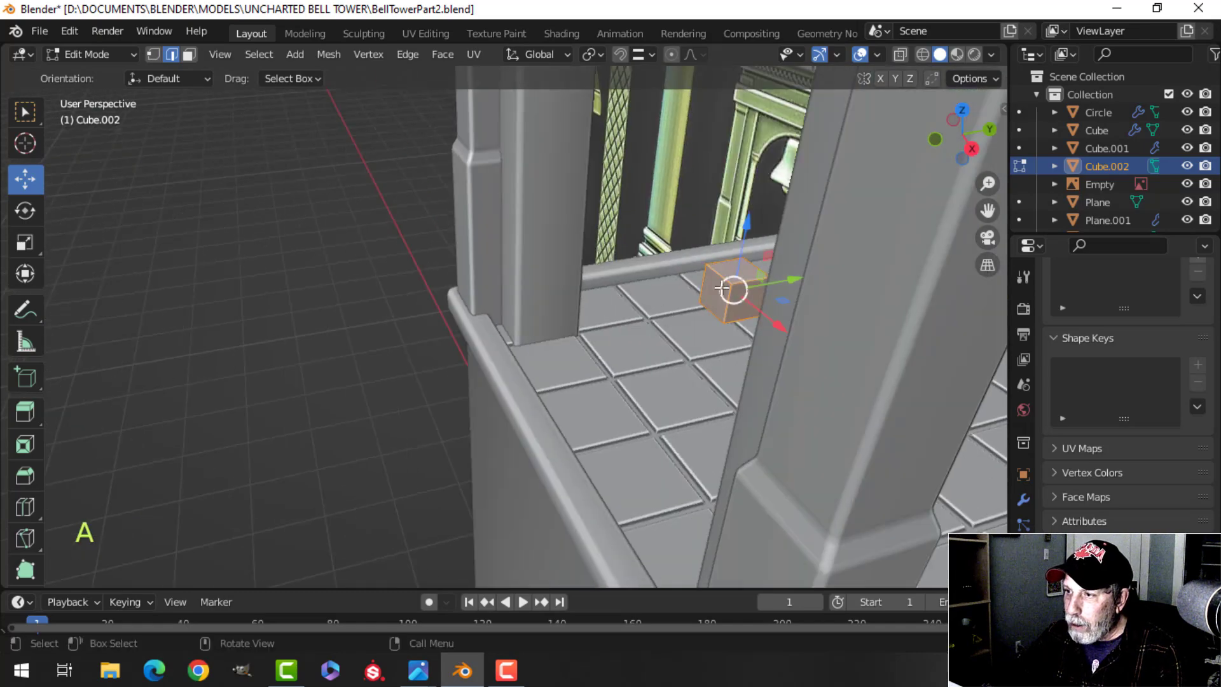
pyautogui.moveTo(787, 284); pyautogui.dragTo(608, 316)
pyautogui.scroll(3, 635, 312)
pyautogui.moveTo(680, 302); pyautogui.dragTo(682, 300)
pyautogui.moveTo(629, 341); pyautogui.dragTo(774, 255, button='middle')
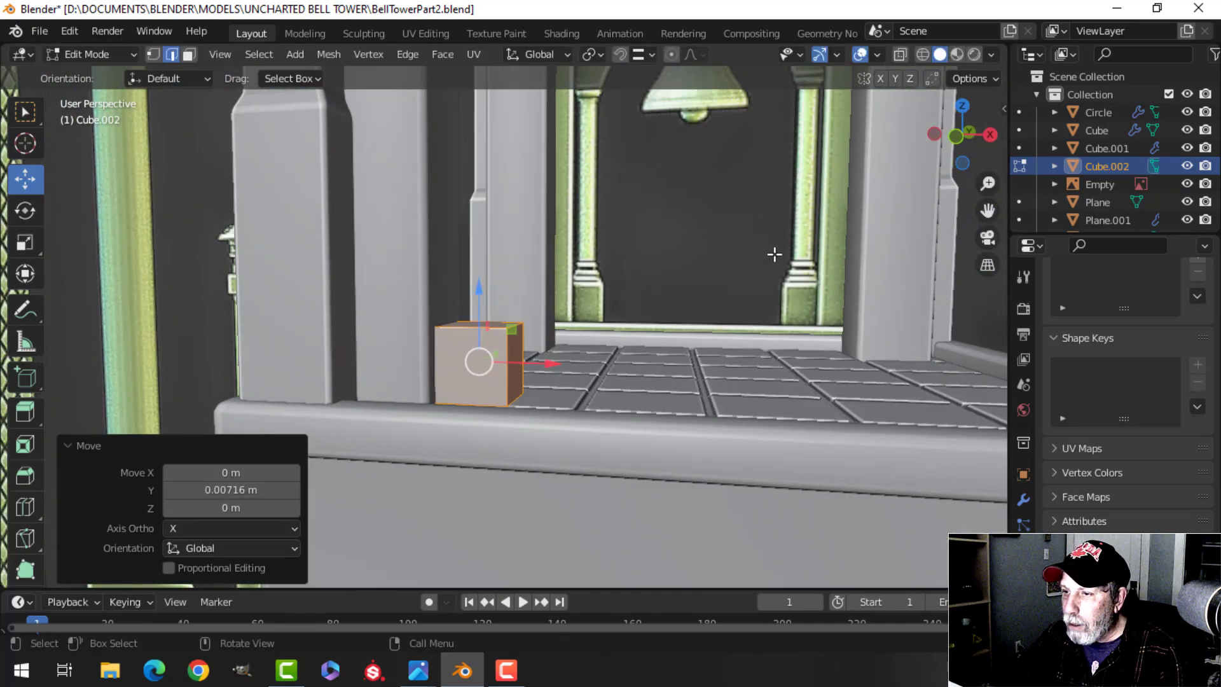
pyautogui.moveTo(482, 358); pyautogui.dragTo(640, 359, button='middle')
pyautogui.press('KP_1')
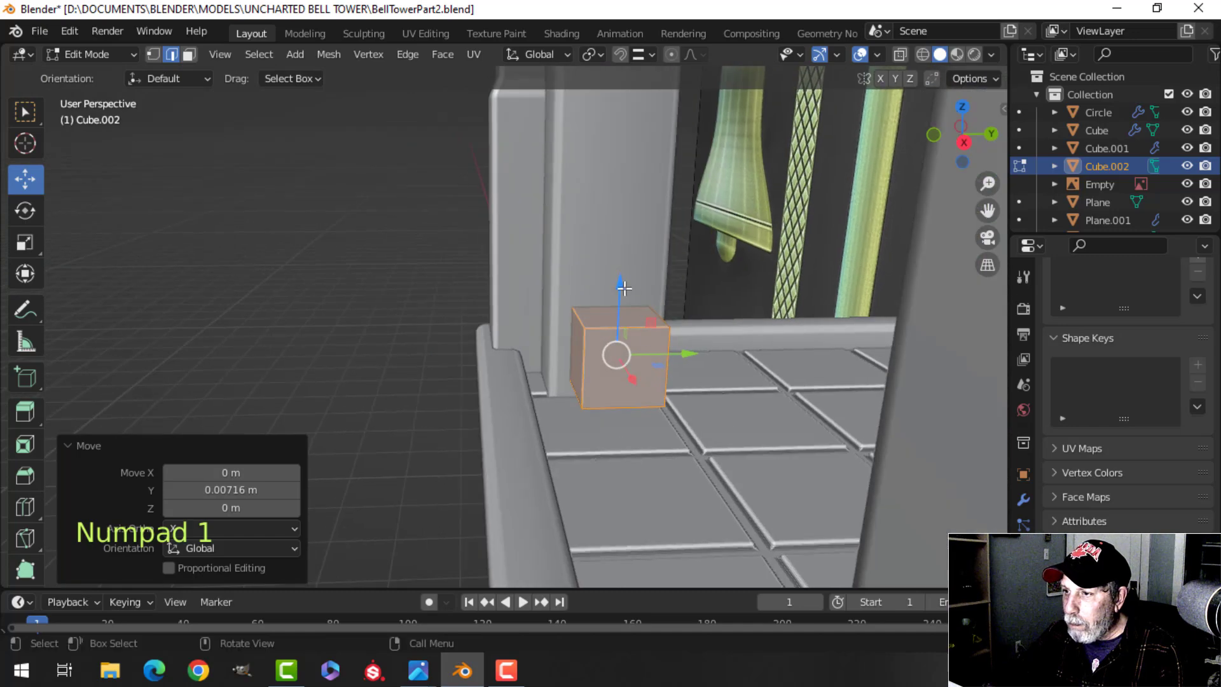
# - Raise the cube, extend its bottom face down to the belfry floor, and delete that face
pyautogui.moveTo(619, 287); pyautogui.dragTo(623, 169)
pyautogui.moveTo(648, 321)
pyautogui.mouseDown(button='middle')
pyautogui.moveTo(642, 279)
pyautogui.moveTo(625, 316)
pyautogui.mouseUp(button='middle')
pyautogui.press('3')
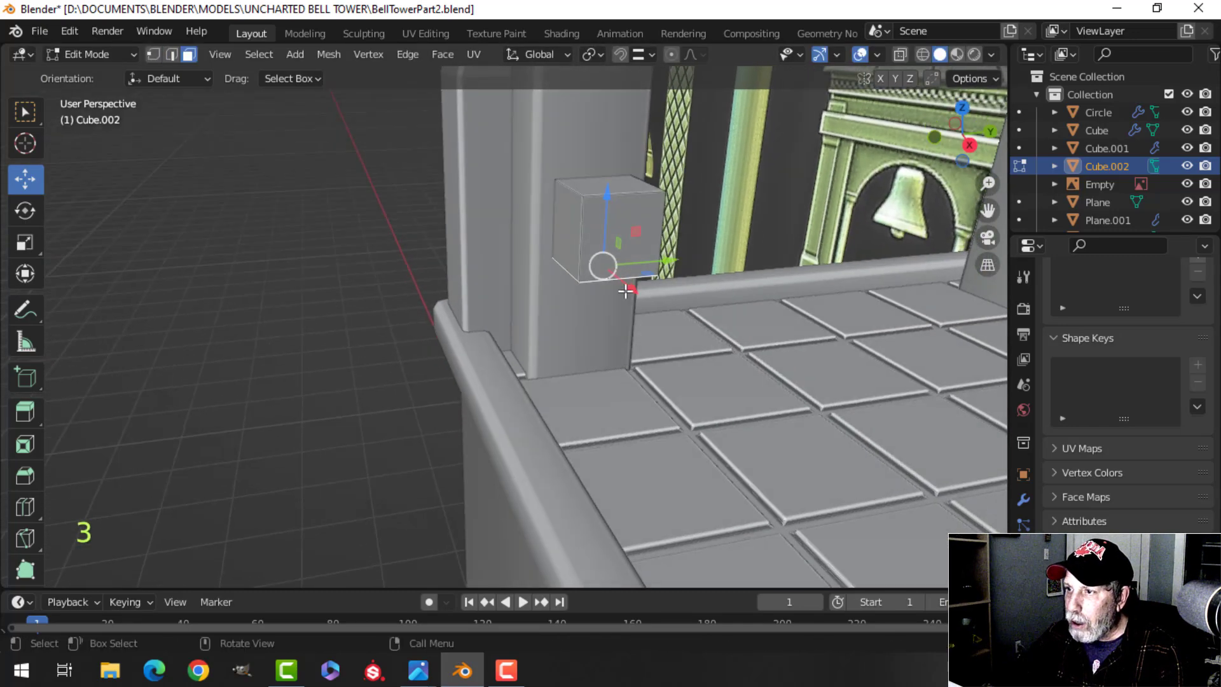
pyautogui.moveTo(605, 199); pyautogui.dragTo(596, 345)
pyautogui.press('x')
pyautogui.click(583, 349)
# - Lower the block's top face to the top of the column's base block in the reference
pyautogui.moveTo(624, 137); pyautogui.dragTo(595, 200)
pyautogui.press('KP_1')
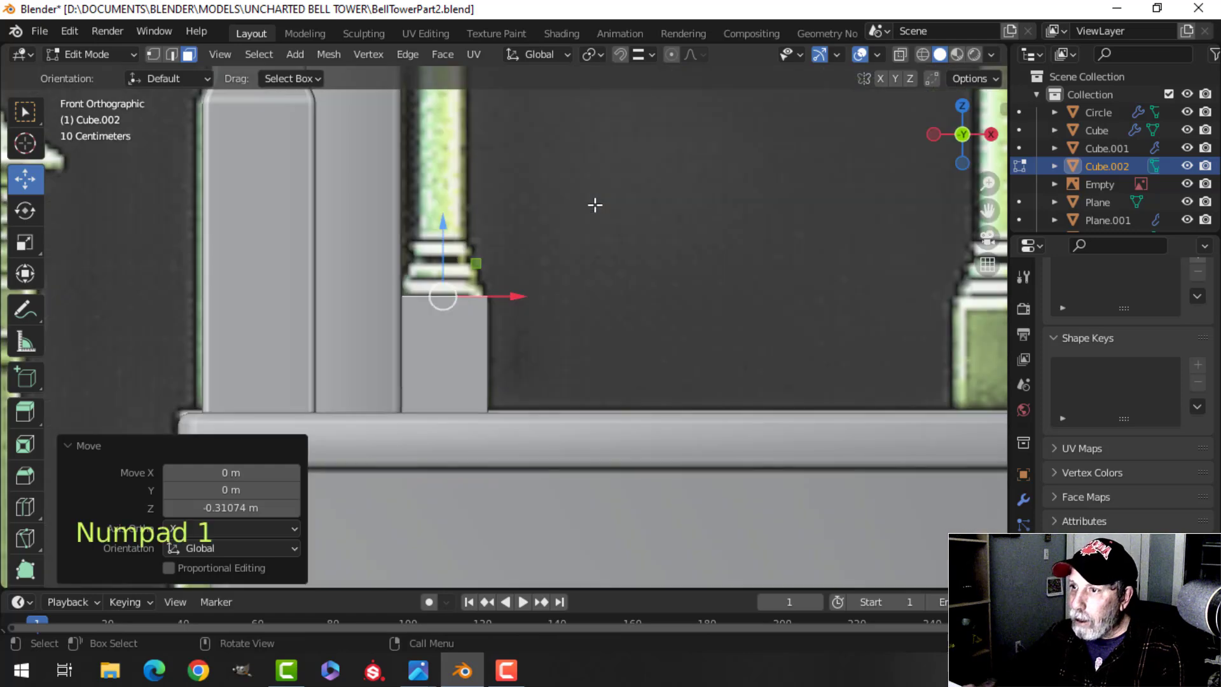
pyautogui.press('z')
pyautogui.scroll(3, 494, 242)
pyautogui.scroll(2, 549, 252)
pyautogui.keyDown('shift'); pyautogui.moveTo(549, 252); pyautogui.dragTo(578, 210, button='middle'); pyautogui.keyUp('shift')
pyautogui.moveTo(445, 182); pyautogui.dragTo(450, 201)
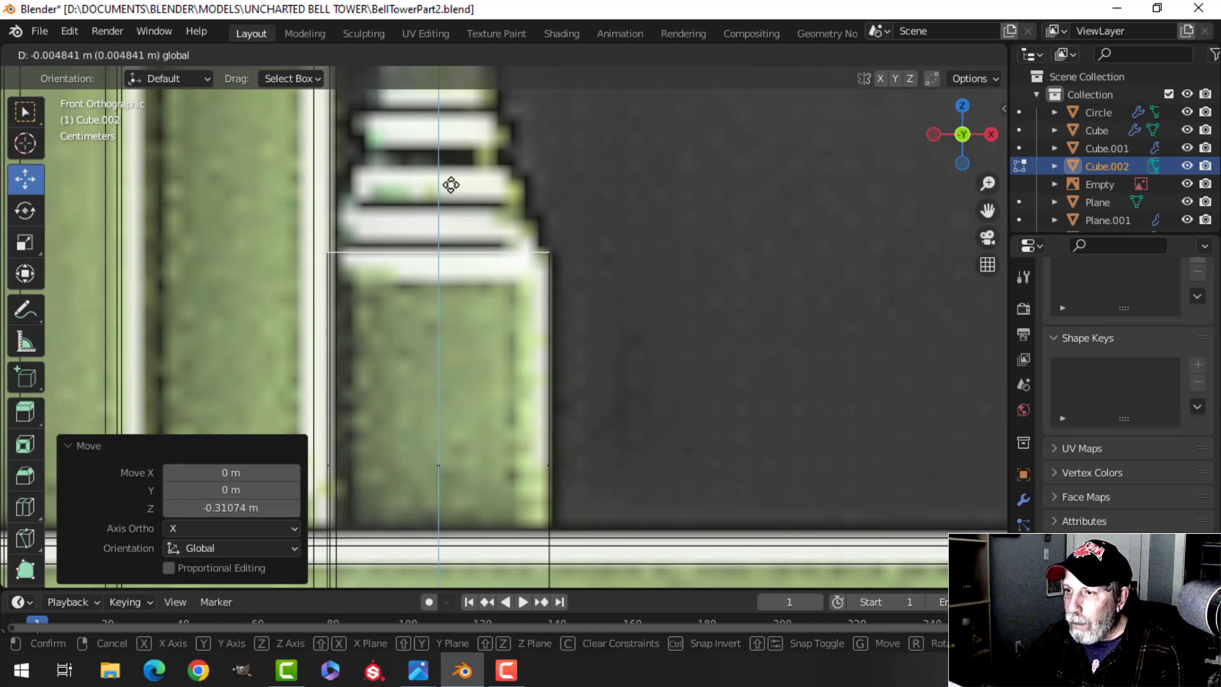
pyautogui.moveTo(451, 186); pyautogui.dragTo(452, 187)
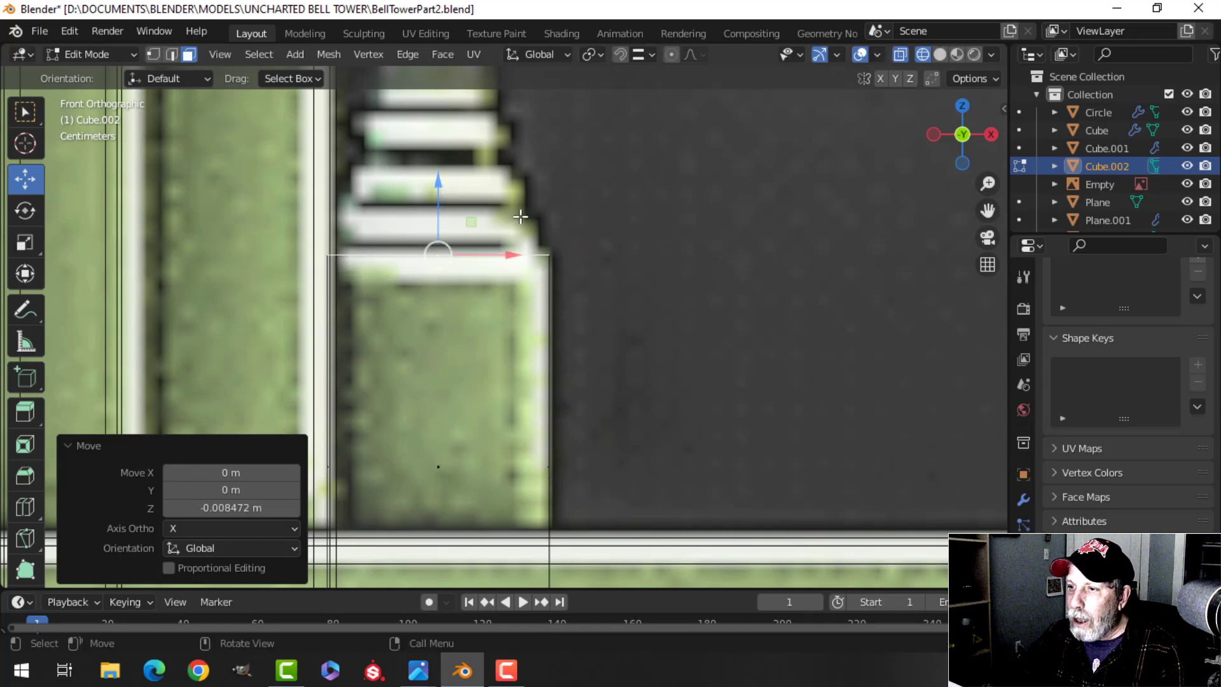
# - Compare the large column base in the reference image with the small column bases in the belfry
pyautogui.scroll(-10, 520, 223)
pyautogui.keyDown('shift'); pyautogui.moveTo(413, 251); pyautogui.dragTo(566, 191, button='middle'); pyautogui.keyUp('shift')
pyautogui.scroll(-4, 407, 204)
pyautogui.keyDown('shift'); pyautogui.moveTo(375, 207); pyautogui.dragTo(695, 159, button='middle'); pyautogui.keyUp('shift')
pyautogui.keyDown('shift'); pyautogui.moveTo(540, 281); pyautogui.dragTo(445, 131, button='middle'); pyautogui.keyUp('shift')
pyautogui.scroll(5, 523, 276)
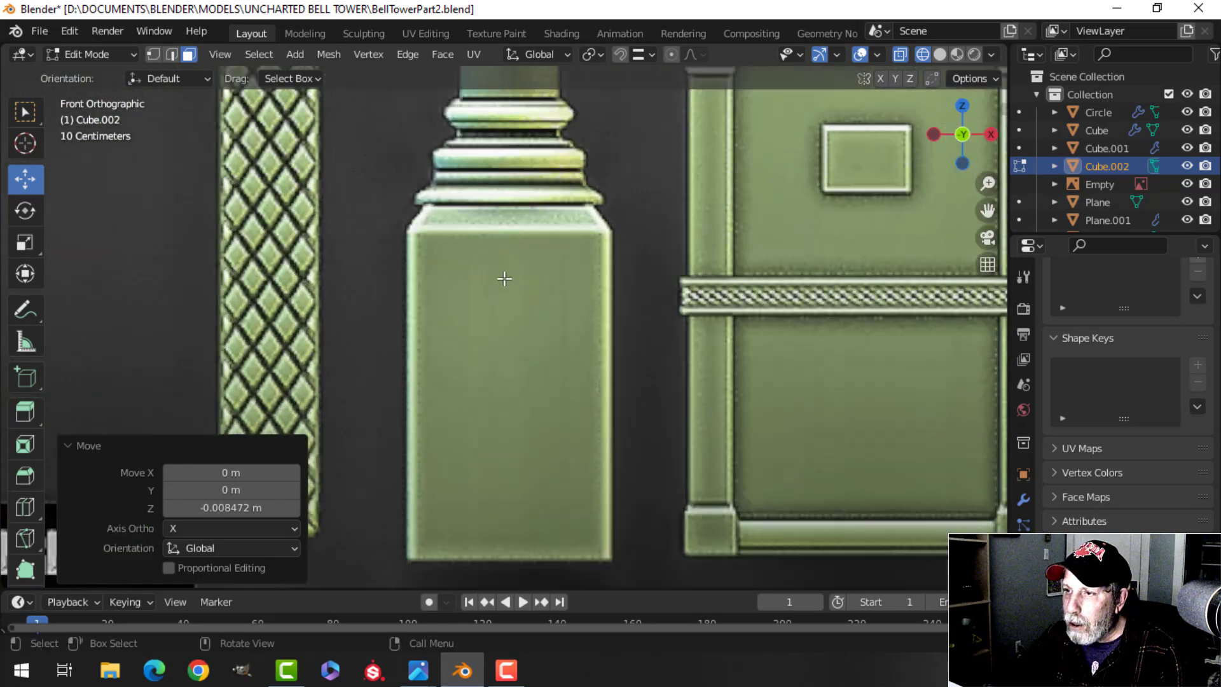
pyautogui.scroll(1, 503, 277)
pyautogui.scroll(-4, 502, 280)
pyautogui.keyDown('shift'); pyautogui.moveTo(502, 280); pyautogui.dragTo(105, 384, button='middle'); pyautogui.keyUp('shift')
pyautogui.keyDown('shift'); pyautogui.moveTo(581, 209); pyautogui.dragTo(624, 330, button='middle'); pyautogui.keyUp('shift')
pyautogui.scroll(3, 447, 268)
pyautogui.scroll(4, 494, 267)
pyautogui.keyDown('shift'); pyautogui.moveTo(459, 239); pyautogui.dragTo(574, 371, button='middle'); pyautogui.keyUp('shift')
pyautogui.scroll(3, 523, 303)
pyautogui.keyDown('shift'); pyautogui.moveTo(524, 302); pyautogui.dragTo(588, 409, button='middle'); pyautogui.keyUp('shift')
pyautogui.keyDown('shift'); pyautogui.moveTo(581, 244); pyautogui.dragTo(562, 294, button='middle'); pyautogui.keyUp('shift')
pyautogui.scroll(-4, 566, 295)
pyautogui.scroll(-7, 602, 325)
pyautogui.keyDown('shift'); pyautogui.moveTo(527, 369); pyautogui.dragTo(752, 218, button='middle'); pyautogui.keyUp('shift')
# - Move the block onto the large reference column's plinth and scale it up to match the plinth's width and bottom
pyautogui.press('g')
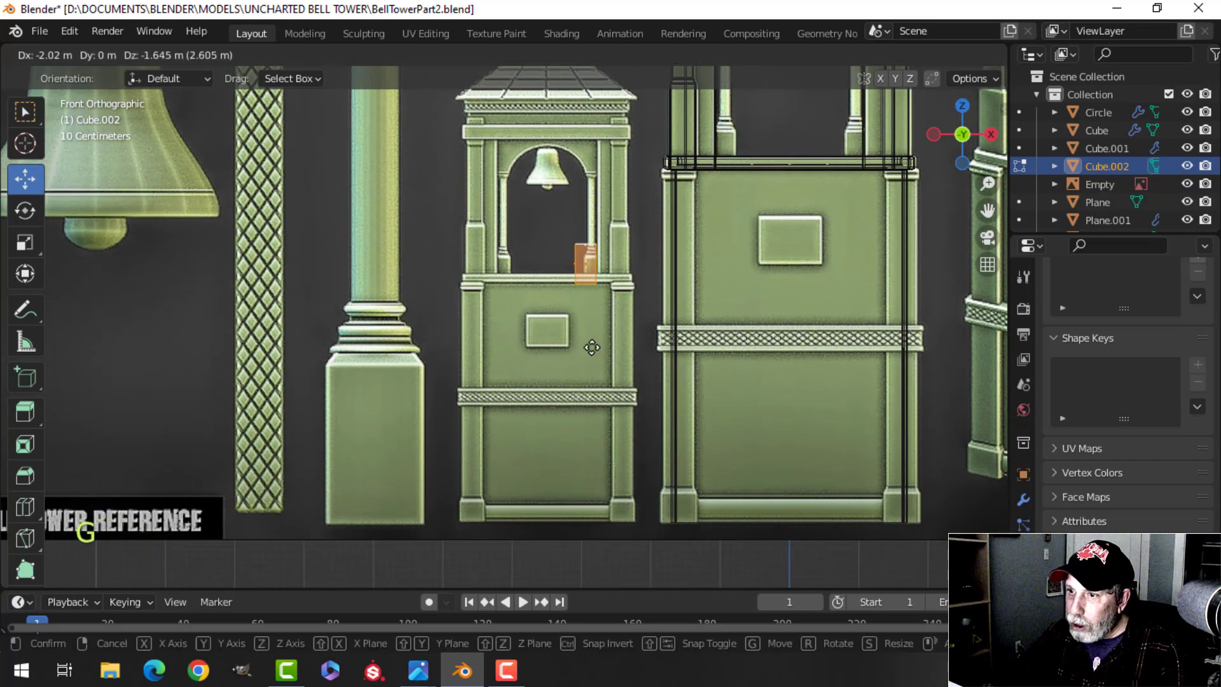
pyautogui.click(403, 492)
pyautogui.scroll(3, 403, 491)
pyautogui.keyDown('shift'); pyautogui.moveTo(403, 491); pyautogui.dragTo(515, 310, button='middle'); pyautogui.keyUp('shift')
pyautogui.scroll(-1, 499, 324)
pyautogui.scroll(-1, 502, 323)
pyautogui.press('s')
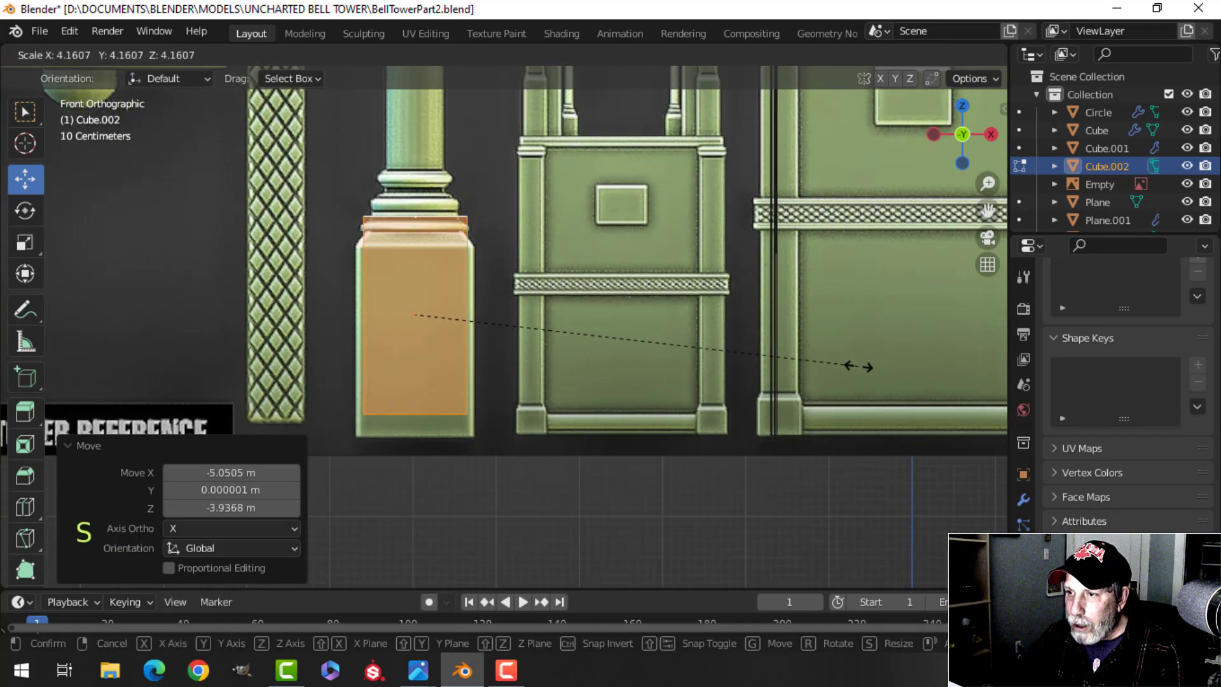
pyautogui.click(927, 365)
pyautogui.moveTo(415, 244); pyautogui.dragTo(418, 253)
# - Box-select the block's top and lower it about 0.44 m to the plinth's shoulder line
pyautogui.hotkey('alt', 'a')
pyautogui.press('b')
pyautogui.moveTo(332, 183); pyautogui.dragTo(519, 235)
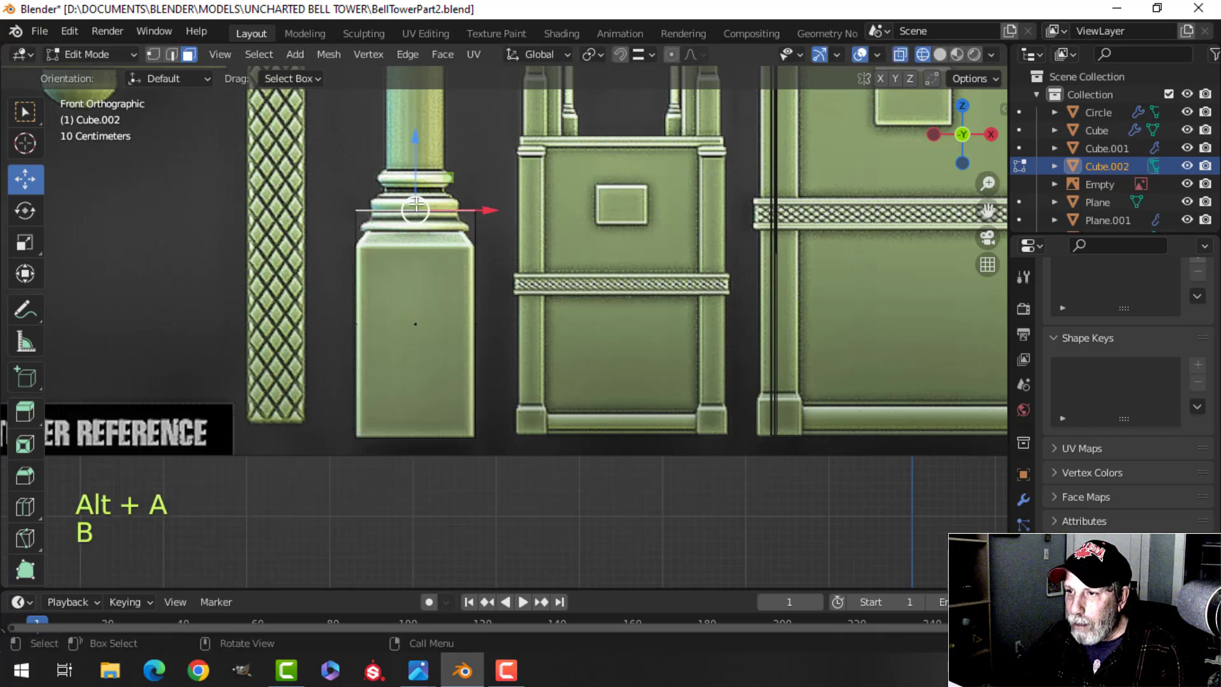
pyautogui.moveTo(416, 149); pyautogui.dragTo(414, 184)
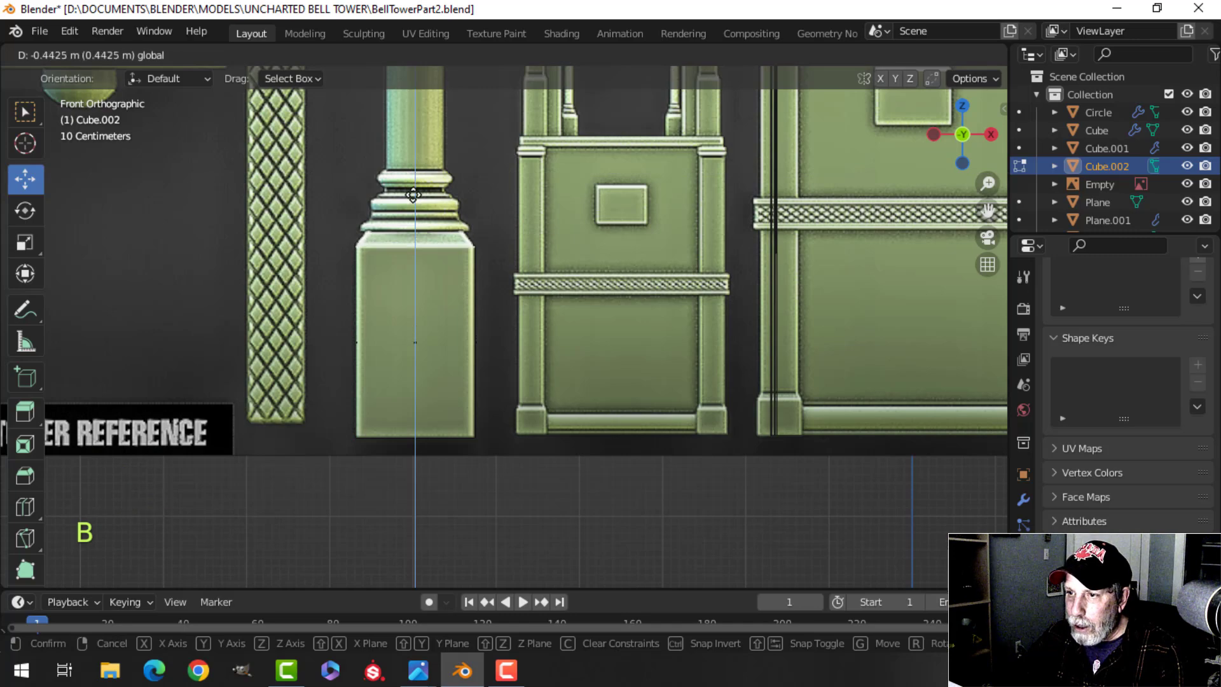
pyautogui.moveTo(413, 194); pyautogui.dragTo(412, 193)
# - Extrude the block's top face up to the plinth's top and scale it to 0.822 for a sloped shoulder
pyautogui.scroll(2, 446, 274)
pyautogui.keyDown('shift'); pyautogui.moveTo(460, 293); pyautogui.dragTo(512, 339, button='middle'); pyautogui.keyUp('shift')
pyautogui.scroll(2, 483, 318)
pyautogui.press('e')
pyautogui.rightClick(440, 211)
pyautogui.moveTo(440, 211); pyautogui.dragTo(454, 163)
pyautogui.press('s')
pyautogui.click(564, 220)
pyautogui.press('z')
pyautogui.click(750, 247)
pyautogui.moveTo(636, 275)
pyautogui.mouseDown(button='middle')
pyautogui.moveTo(450, 311)
pyautogui.moveTo(526, 326)
pyautogui.mouseUp(button='middle')
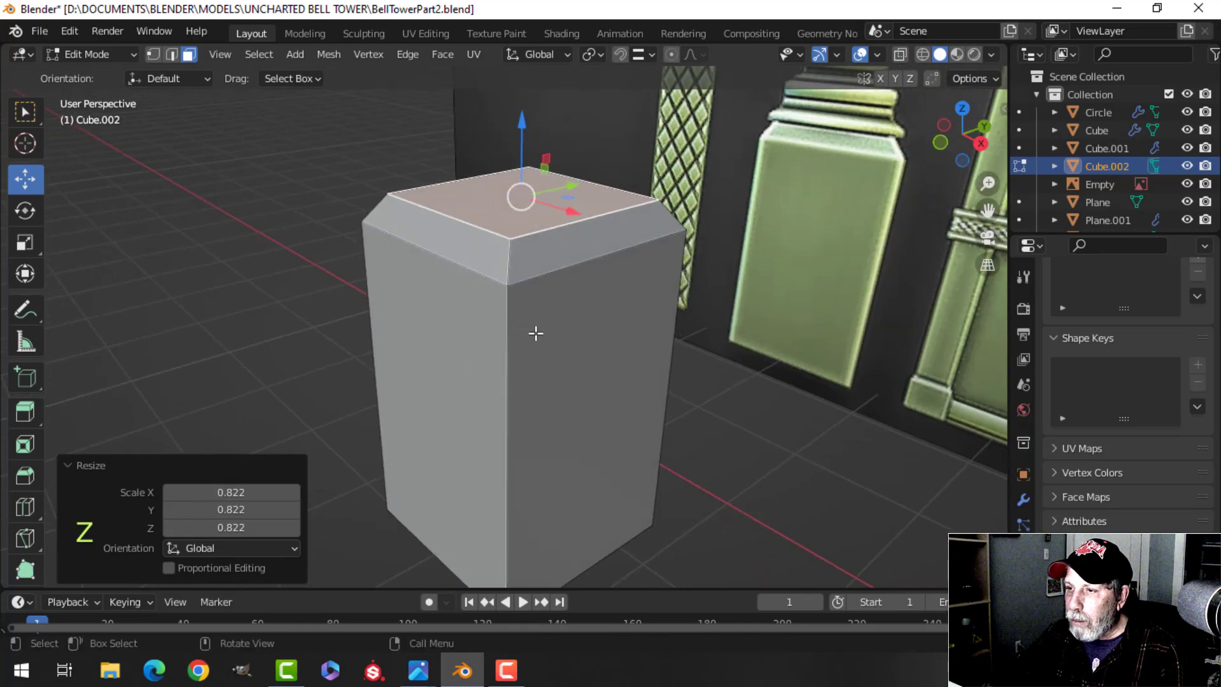
# - Bevel the block's four vertical corner edges, including the sloped shoulder corners, about 0.03 m with two segments
pyautogui.hotkey('alt', 'a')
pyautogui.moveTo(534, 376); pyautogui.dragTo(480, 284, button='middle')
pyautogui.press('2')
pyautogui.click(480, 283)
pyautogui.hotkey('alt', 'a')
pyautogui.keyDown('alt'); pyautogui.click(484, 245); pyautogui.keyUp('alt')
pyautogui.keyDown('alt'); pyautogui.keyDown('shift'); pyautogui.click(701, 275); pyautogui.keyUp('shift'); pyautogui.keyUp('alt')
pyautogui.moveTo(559, 284); pyautogui.dragTo(744, 290, button='middle')
pyautogui.keyDown('alt'); pyautogui.keyDown('shift'); pyautogui.click(235, 270); pyautogui.keyUp('shift'); pyautogui.keyUp('alt')
pyautogui.moveTo(297, 309); pyautogui.dragTo(447, 324, button='middle')
pyautogui.keyDown('alt'); pyautogui.keyDown('shift'); pyautogui.click(332, 212); pyautogui.keyUp('shift'); pyautogui.keyUp('alt')
pyautogui.moveTo(626, 353); pyautogui.dragTo(624, 357, button='middle')
pyautogui.hotkey('ctrl', 'b')
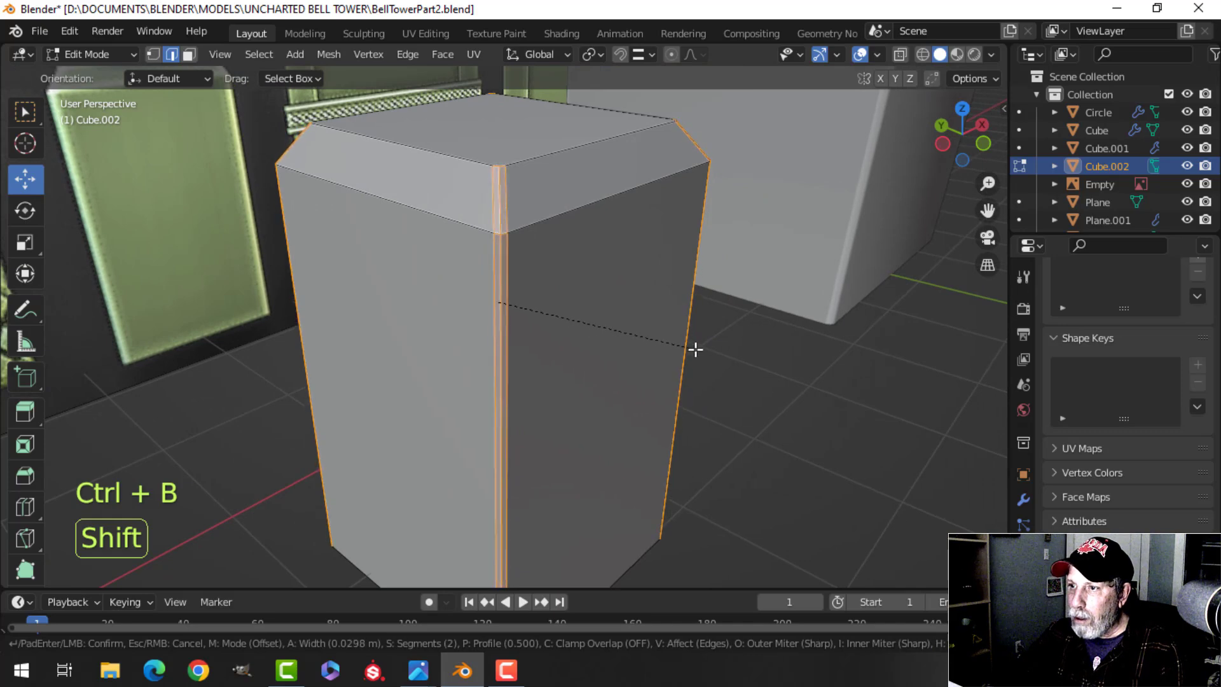
pyautogui.click(696, 349)
# - Bevel the edge loops around the block's top and shoulder about 0.02 m with two segments, then leave Edit Mode
pyautogui.hotkey('alt', 'a')
pyautogui.keyDown('alt'); pyautogui.keyDown('shift'); pyautogui.click(568, 209); pyautogui.keyUp('shift'); pyautogui.keyUp('alt')
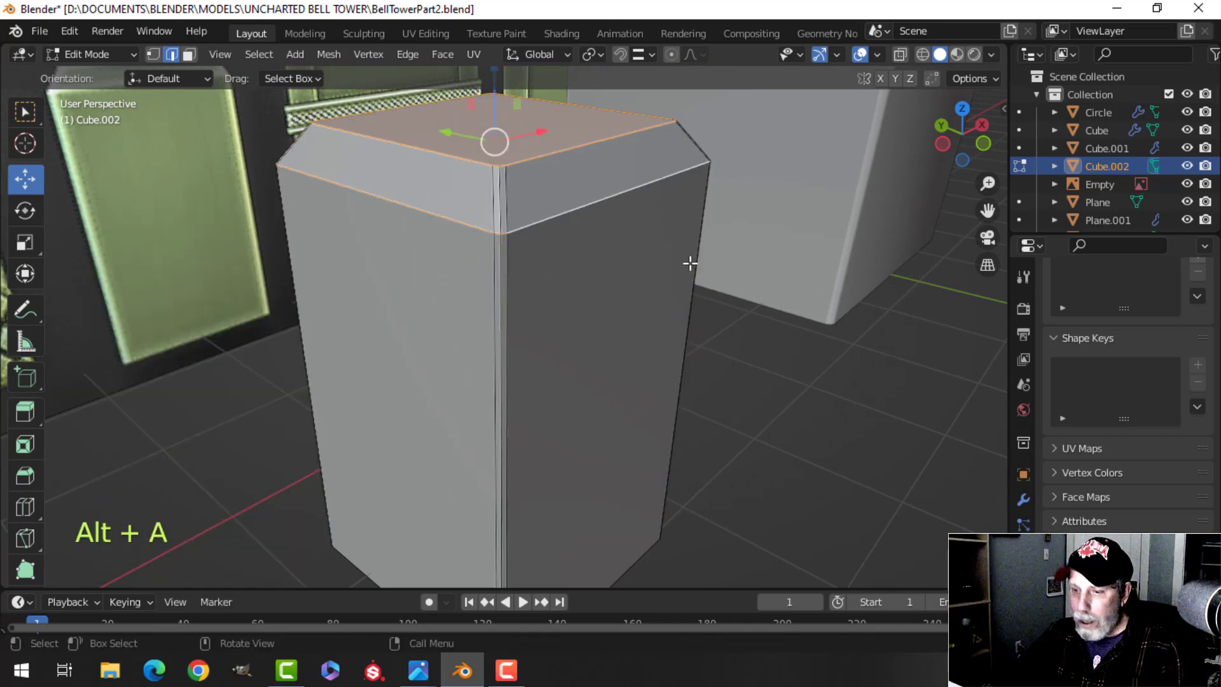
pyautogui.hotkey('ctrl', 'b')
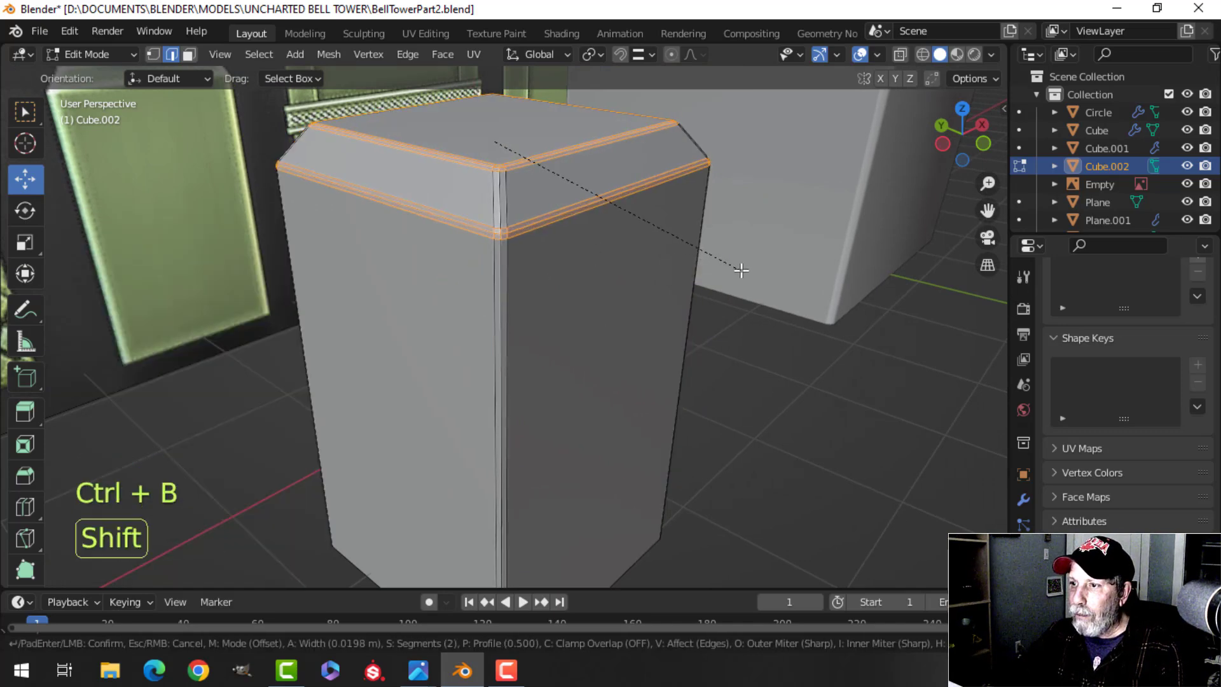
pyautogui.click(736, 271)
pyautogui.press('Tab')
pyautogui.scroll(-5, 660, 291)
pyautogui.hotkey('alt', 'a')
pyautogui.moveTo(660, 296); pyautogui.dragTo(543, 317, button='middle')
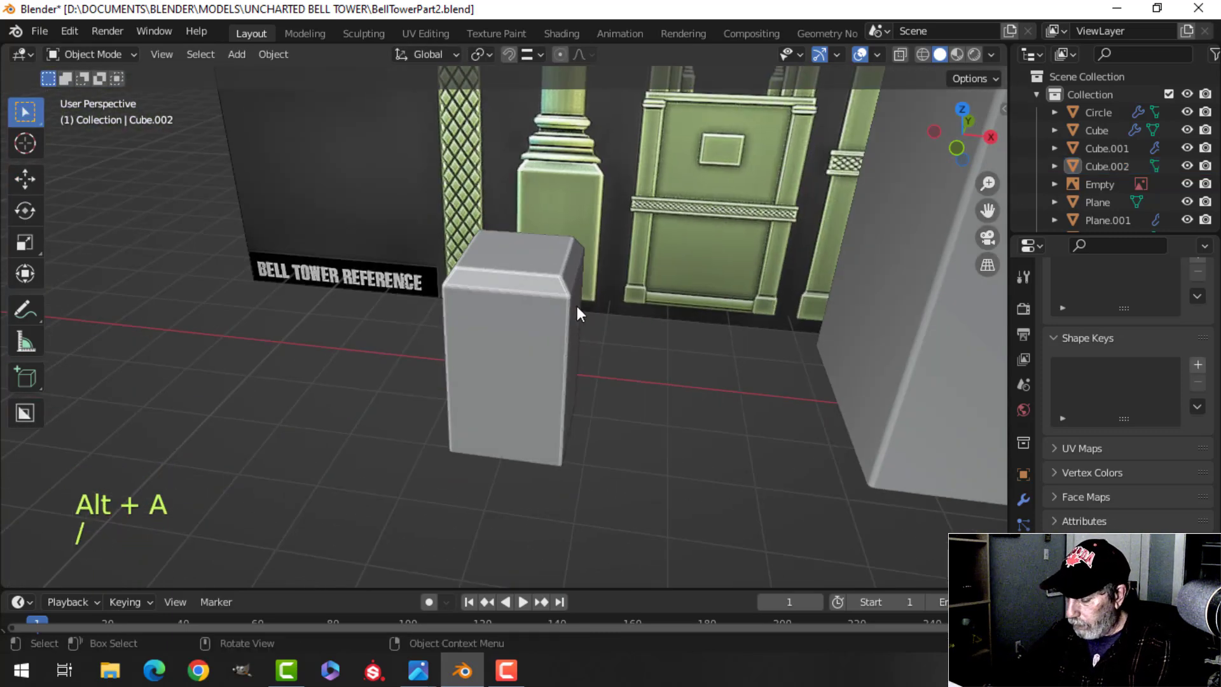
# - Examine the beveled block from the front against the large reference column and its base mouldings
pyautogui.press('KP_1')
pyautogui.scroll(3, 579, 306)
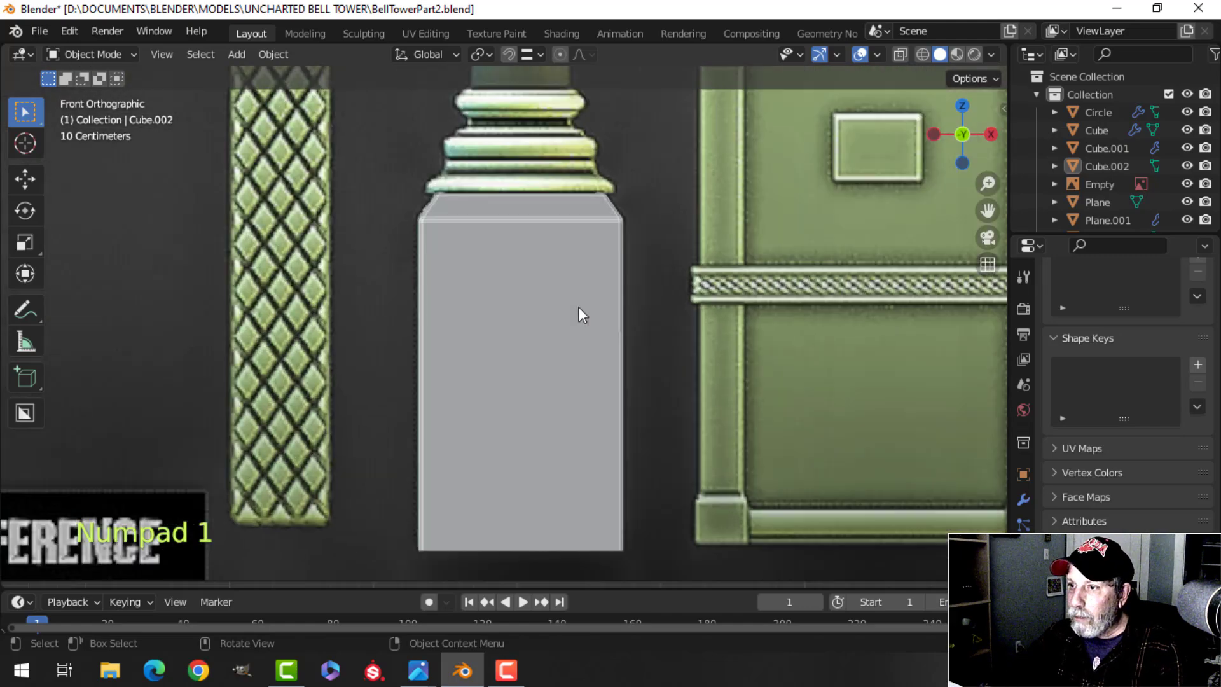
pyautogui.scroll(-3, 572, 269)
pyautogui.keyDown('shift'); pyautogui.moveTo(571, 267); pyautogui.dragTo(542, 348, button='middle'); pyautogui.keyUp('shift')
pyautogui.scroll(3, 555, 296)
pyautogui.scroll(-5, 544, 318)
pyautogui.keyDown('shift'); pyautogui.moveTo(551, 300); pyautogui.dragTo(551, 380, button='middle'); pyautogui.keyUp('shift')
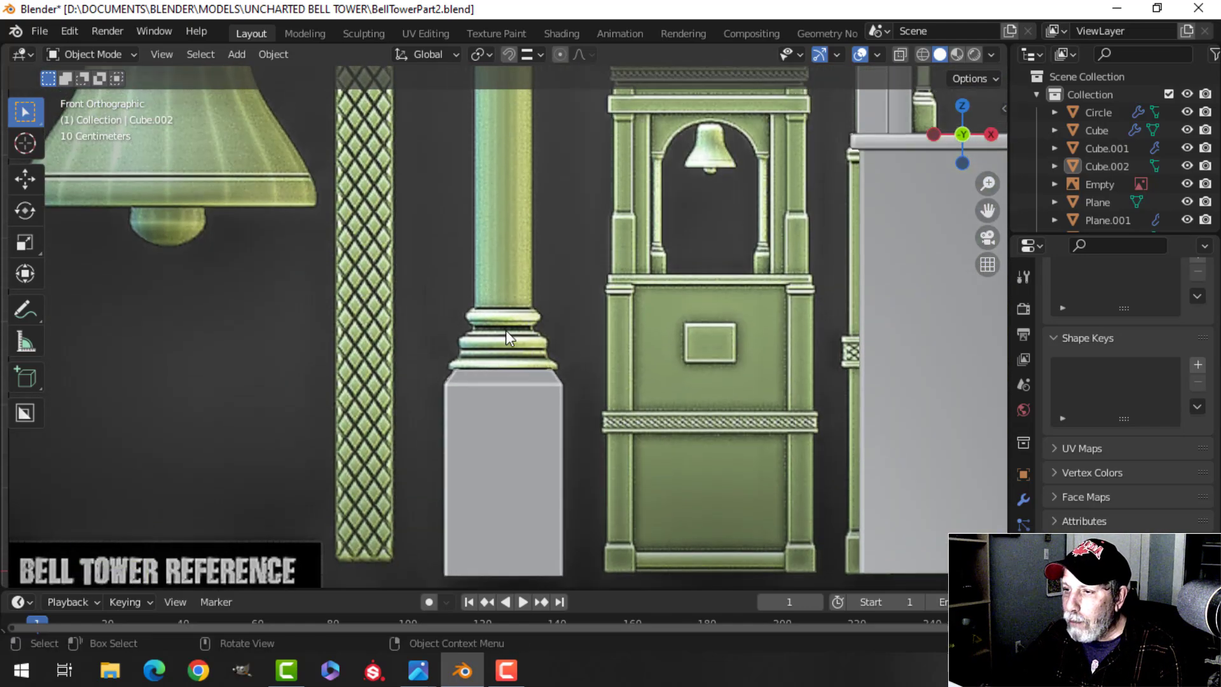
pyautogui.scroll(-5, 509, 343)
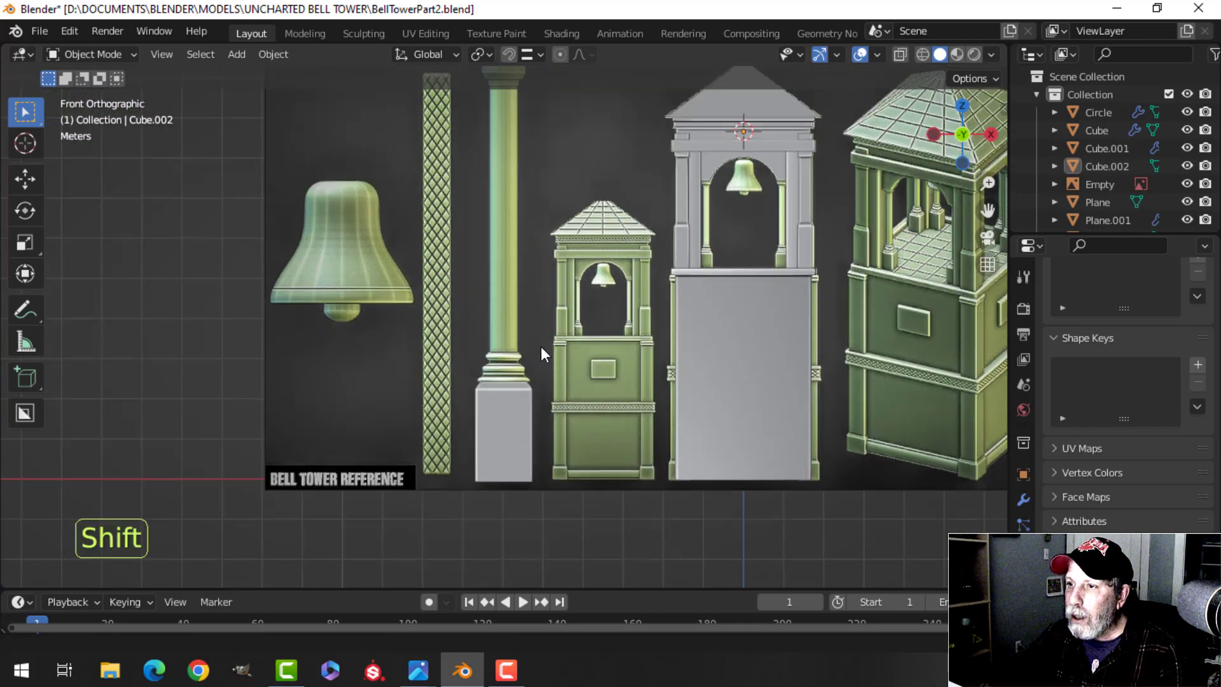
pyautogui.scroll(2, 536, 357)
pyautogui.keyDown('shift'); pyautogui.moveTo(547, 342); pyautogui.dragTo(552, 222, button='middle'); pyautogui.keyUp('shift')
pyautogui.scroll(-2, 553, 284)
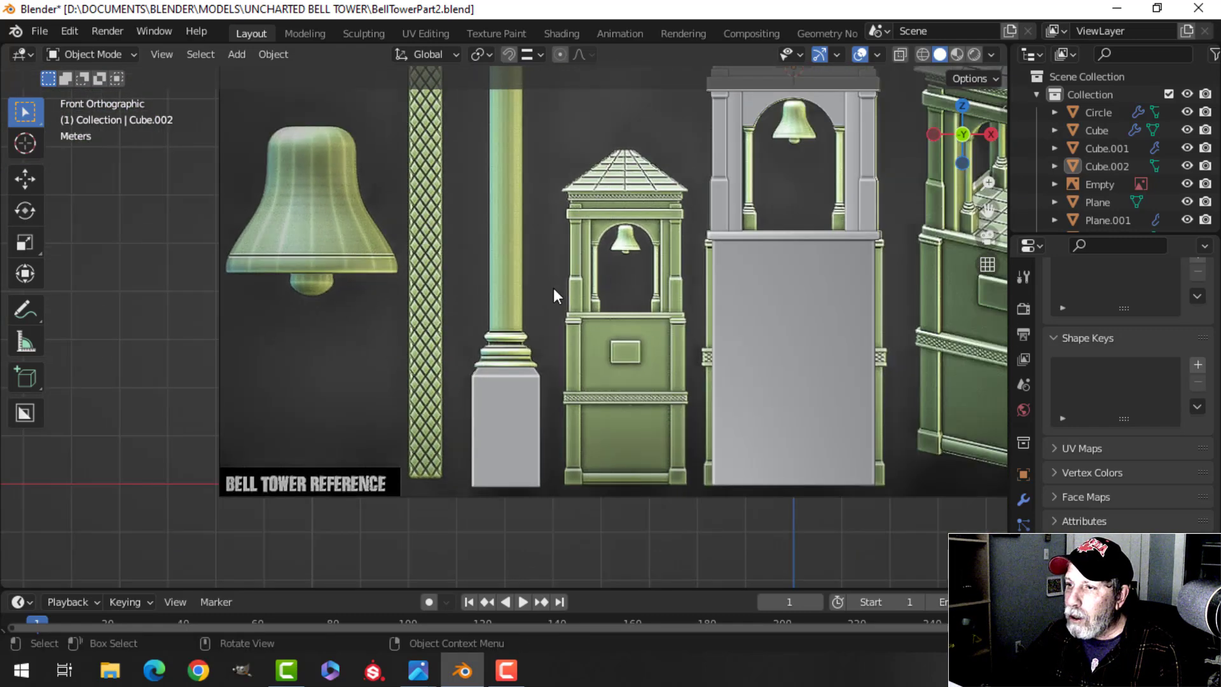
pyautogui.keyDown('shift'); pyautogui.moveTo(553, 286); pyautogui.dragTo(549, 224, button='middle'); pyautogui.keyUp('shift')
# - Snap the 3D cursor to the centre of the plinth block's top face
pyautogui.click(522, 319)
pyautogui.press('Tab')
pyautogui.press('a')
pyautogui.moveTo(554, 334); pyautogui.dragTo(558, 355, button='middle')
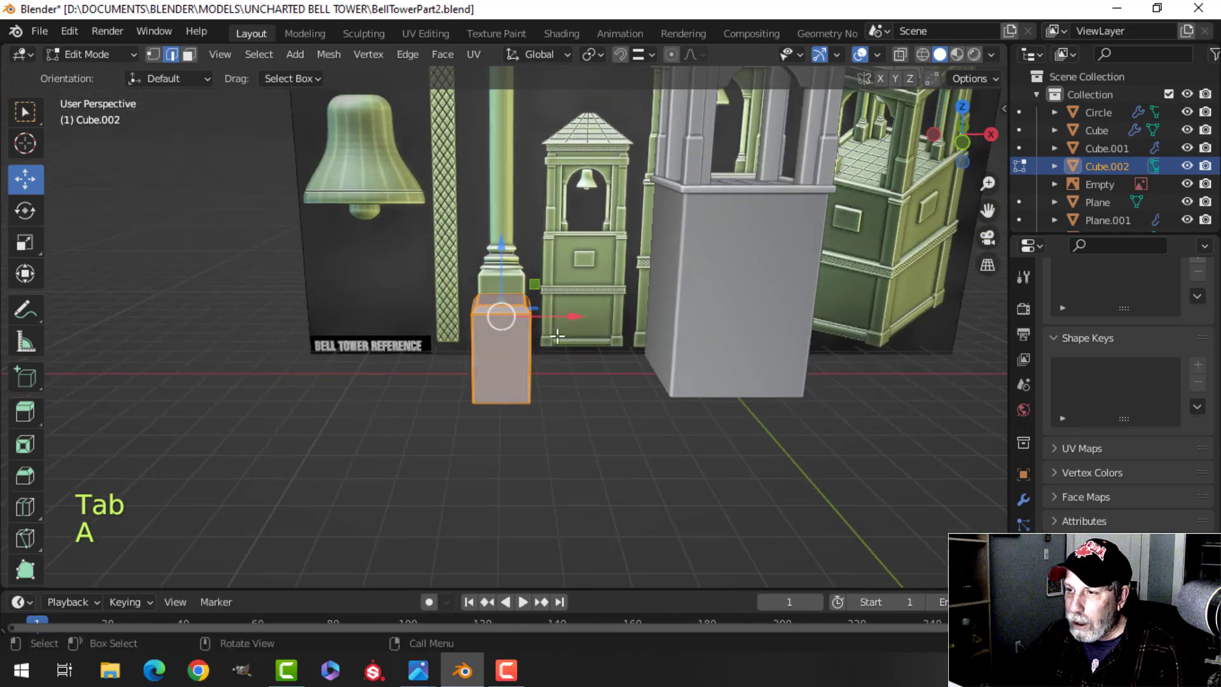
pyautogui.hotkey('alt', 'a')
pyautogui.press('3')
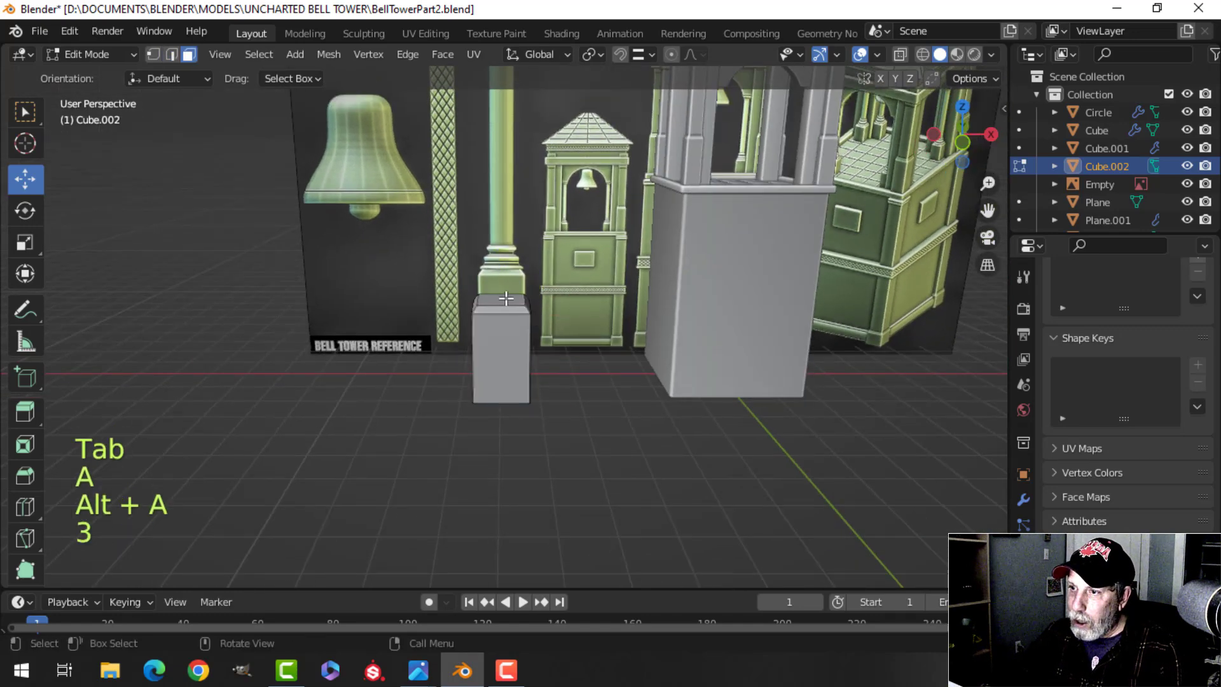
pyautogui.hotkey('shift', 's')
pyautogui.click(585, 399)
pyautogui.press('Tab')
pyautogui.scroll(3, 575, 364)
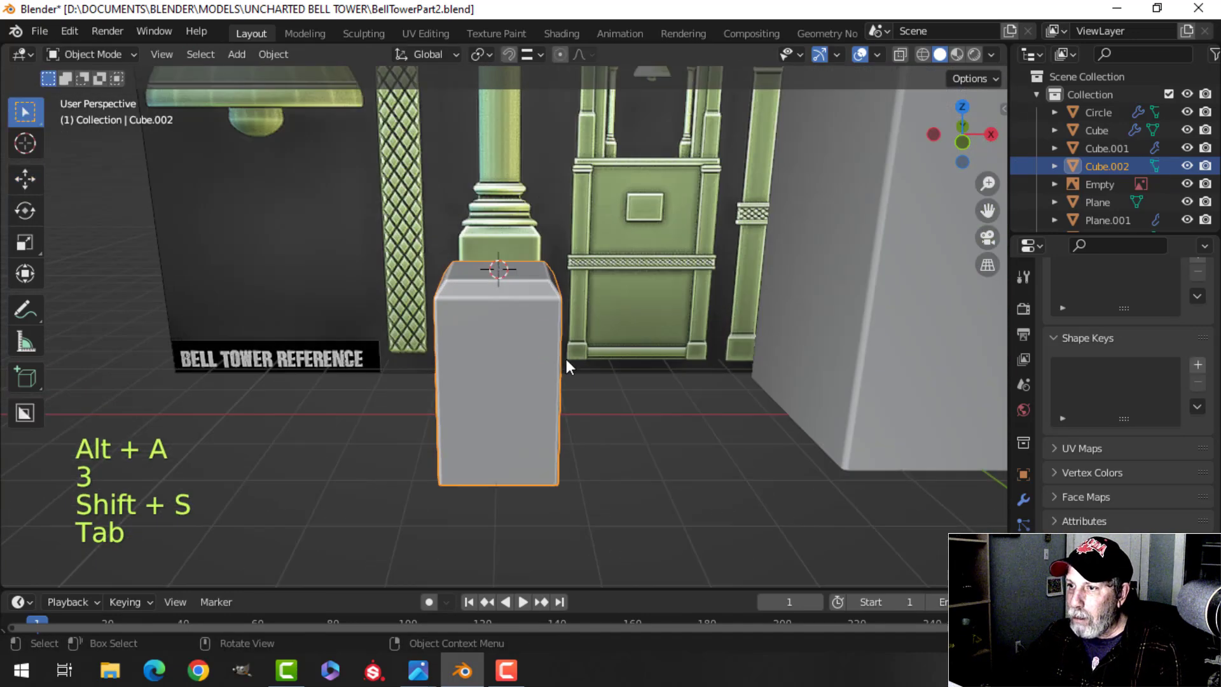
# - Add a 2 m plane at the 3D cursor on top of the plinth block
pyautogui.hotkey('alt', 'a')
pyautogui.moveTo(550, 395); pyautogui.dragTo(441, 316, button='middle')
pyautogui.scroll(2, 545, 373)
pyautogui.scroll(-1, 521, 402)
pyautogui.press('KP_1')
pyautogui.scroll(3, 521, 402)
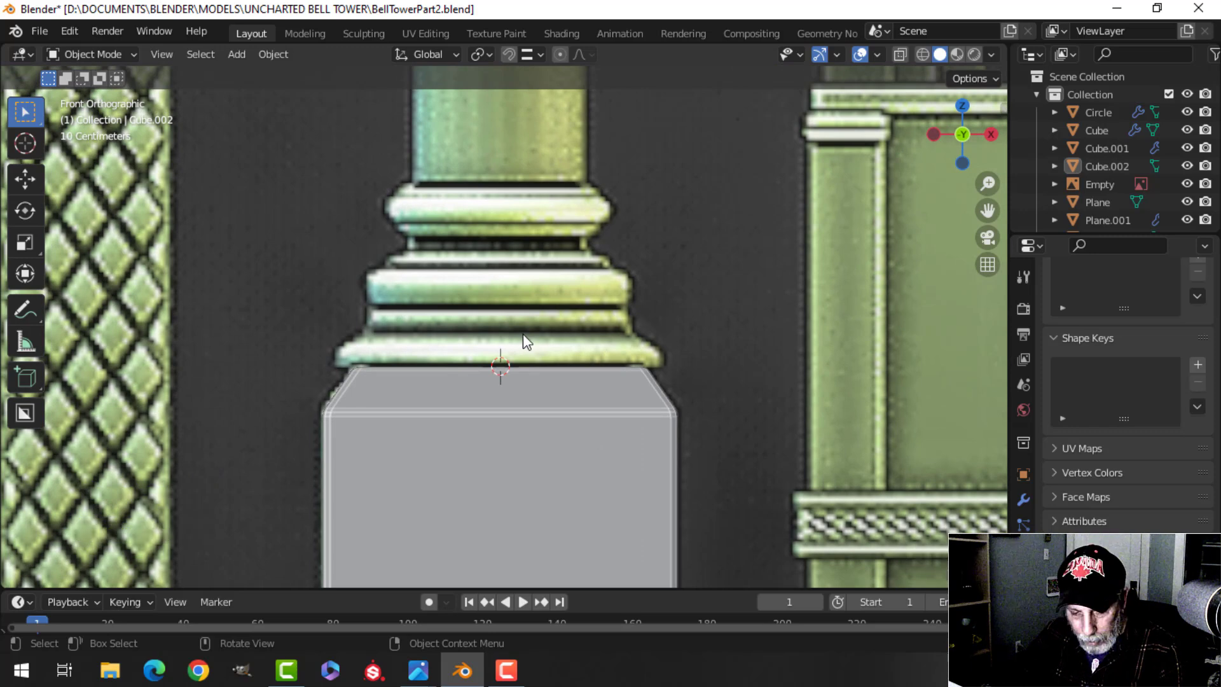
pyautogui.hotkey('shift', 'a')
pyautogui.moveTo(532, 265)
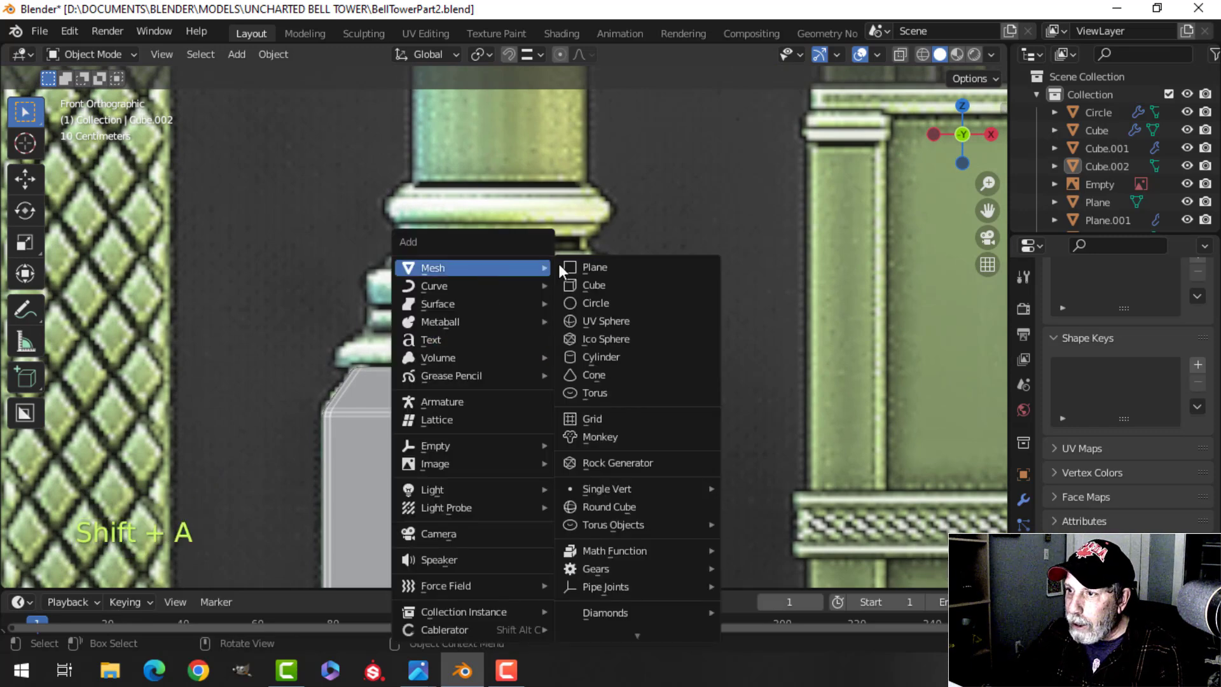
pyautogui.click(601, 262)
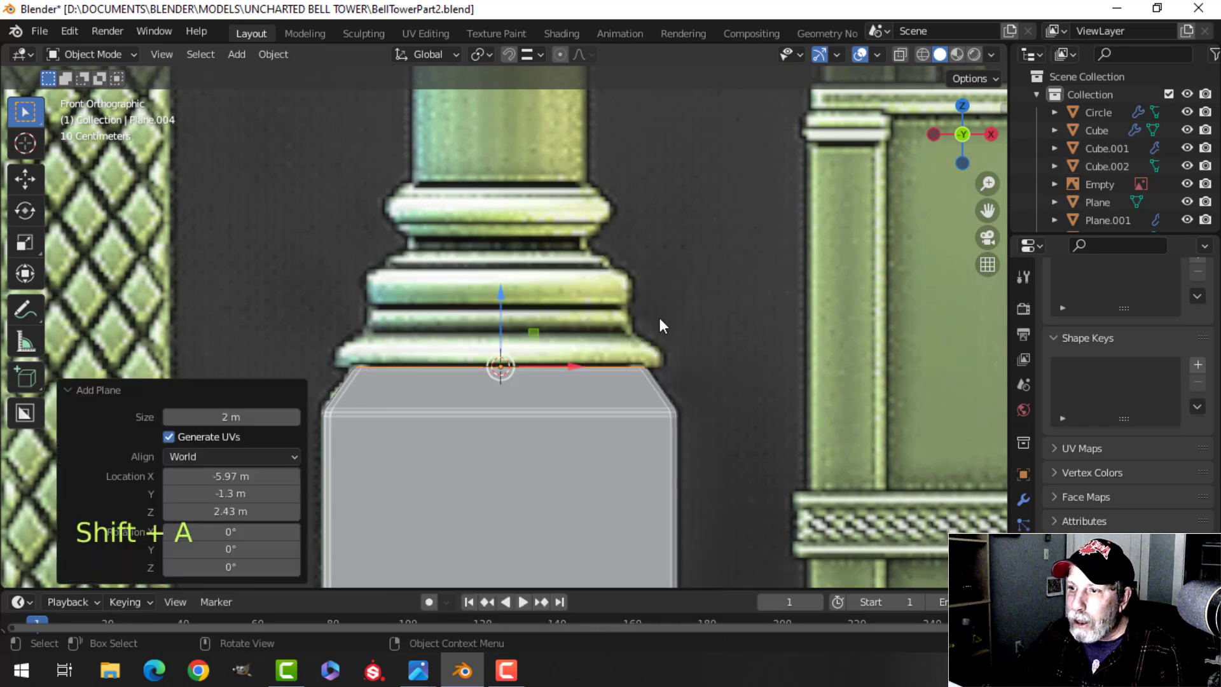
pyautogui.press('Tab')
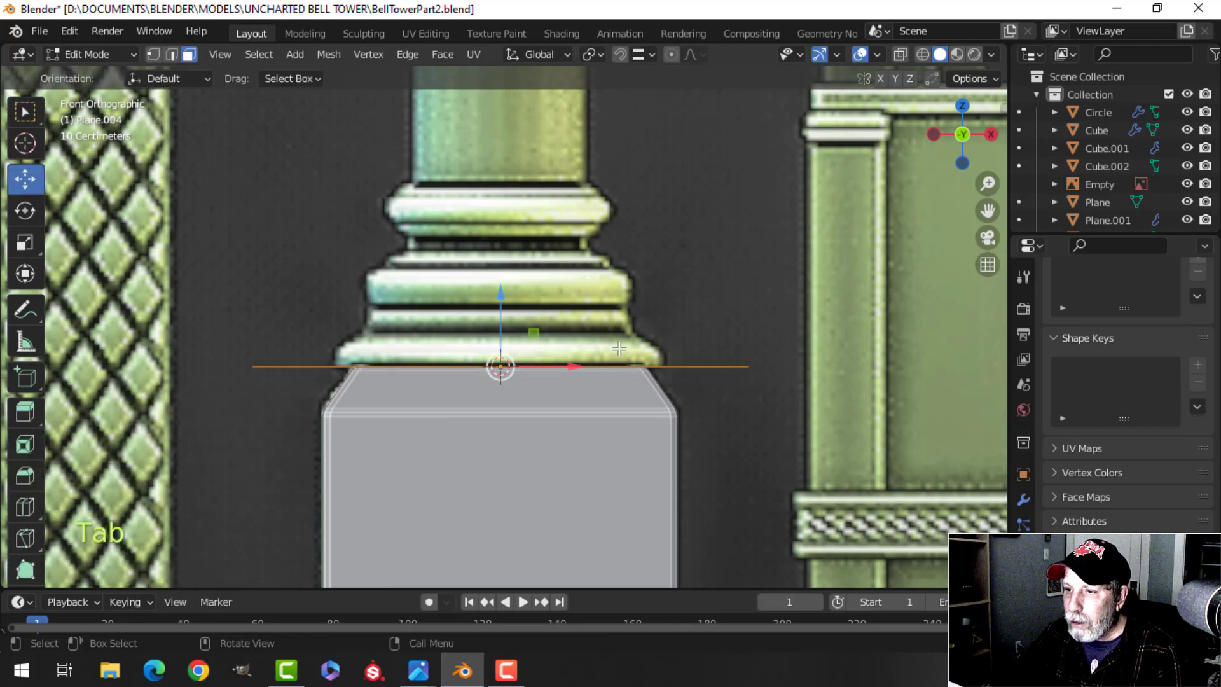
pyautogui.press('Tab')
pyautogui.press('a')
pyautogui.moveTo(619, 348); pyautogui.dragTo(548, 380, button='middle')
pyautogui.click(684, 358)
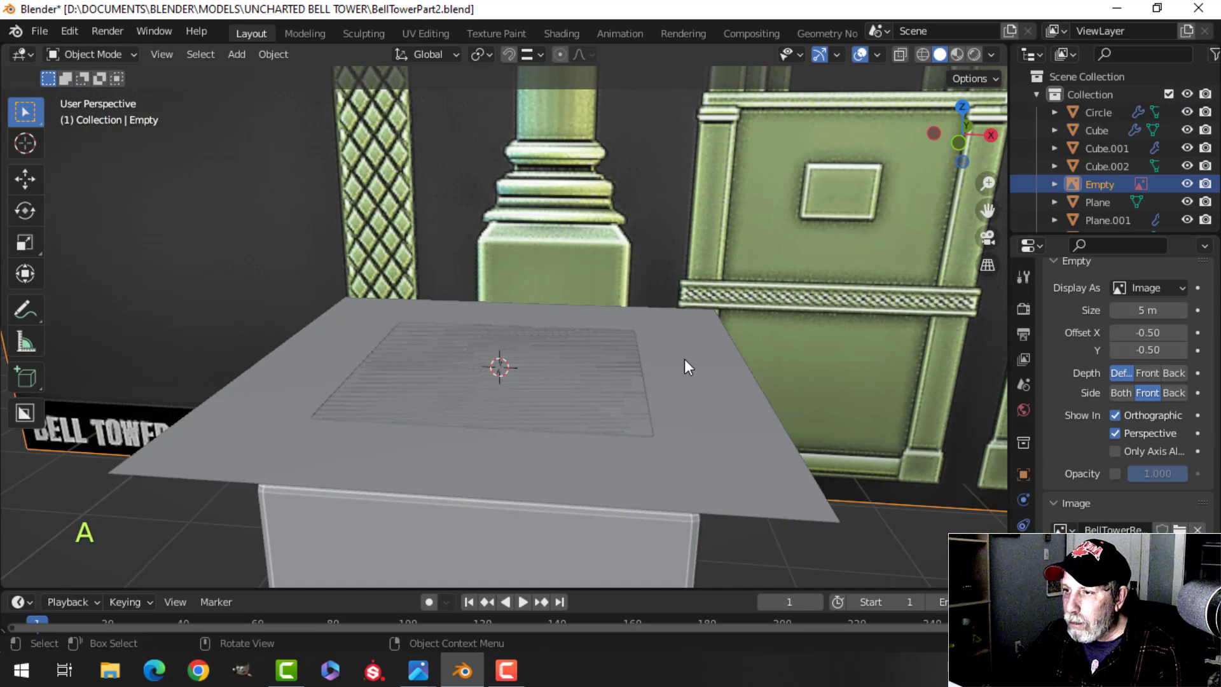
# - Merge all vertices of the plane on top of the plinth block at their centre, leaving a single vertex
pyautogui.click(712, 360)
pyautogui.press('Tab')
pyautogui.press('a')
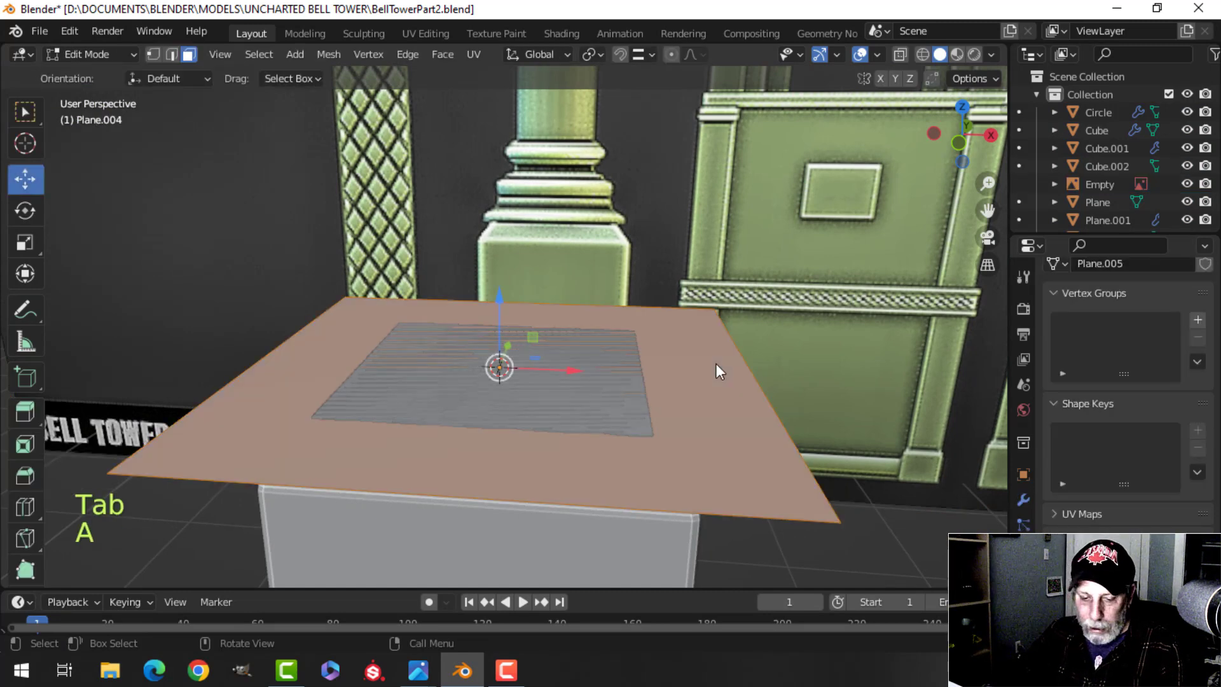
pyautogui.press('1')
pyautogui.press('m')
pyautogui.click(715, 364)
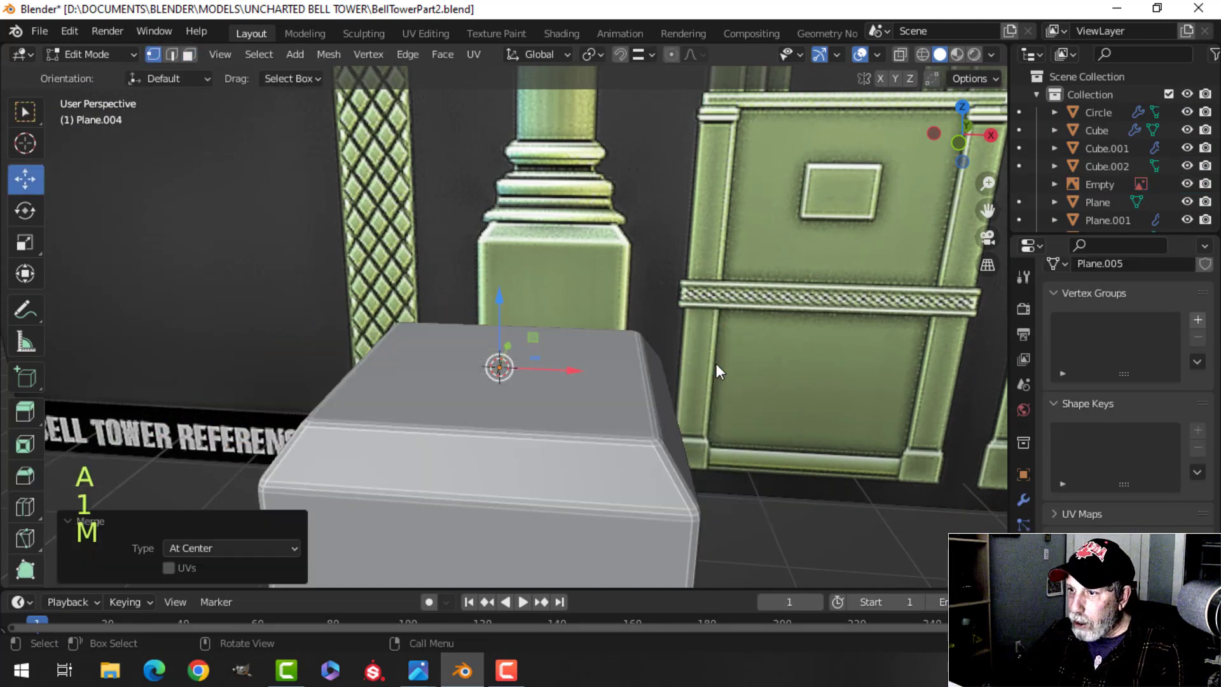
# - In front view, move the single vertex along X to the left edge of the reference column's lowest base moulding
pyautogui.press('KP_1')
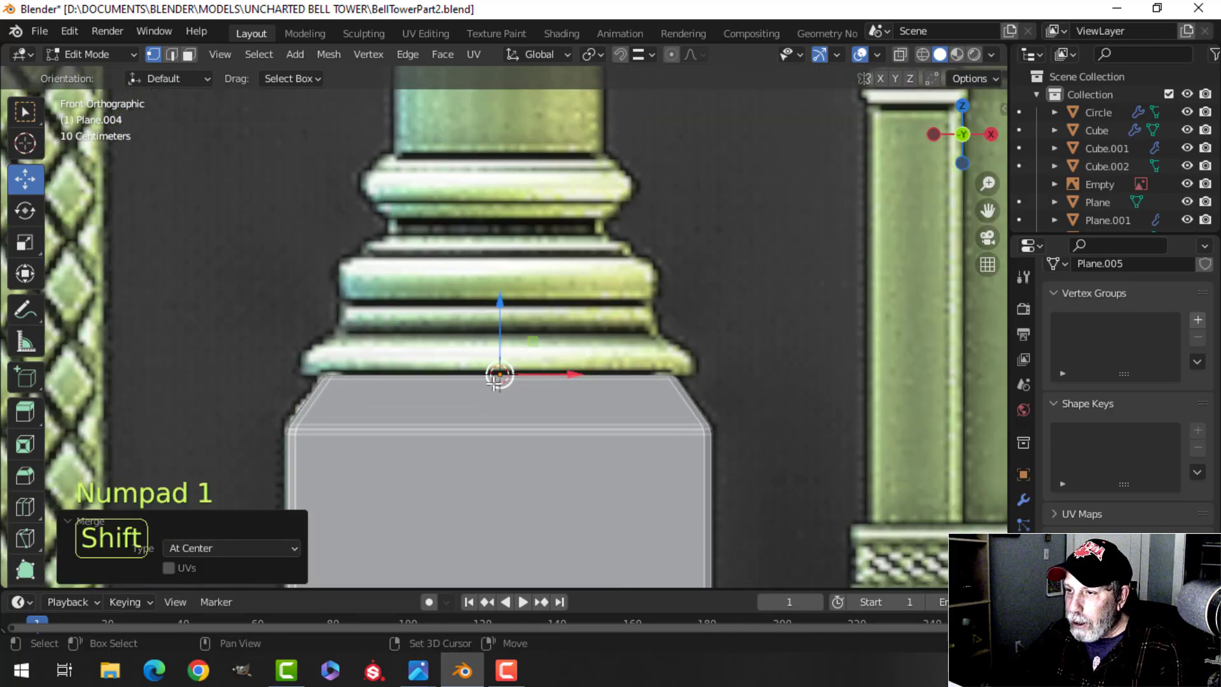
pyautogui.keyDown('shift'); pyautogui.moveTo(494, 384); pyautogui.dragTo(546, 369, button='middle'); pyautogui.keyUp('shift')
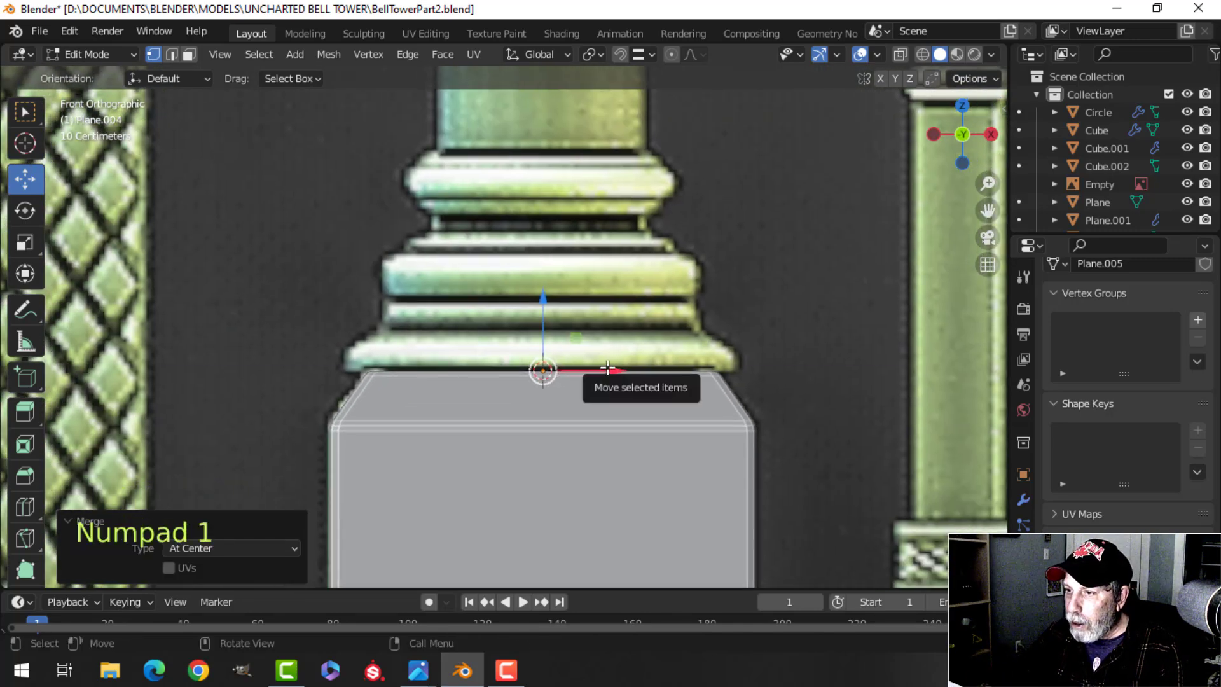
pyautogui.moveTo(545, 368); pyautogui.dragTo(510, 367)
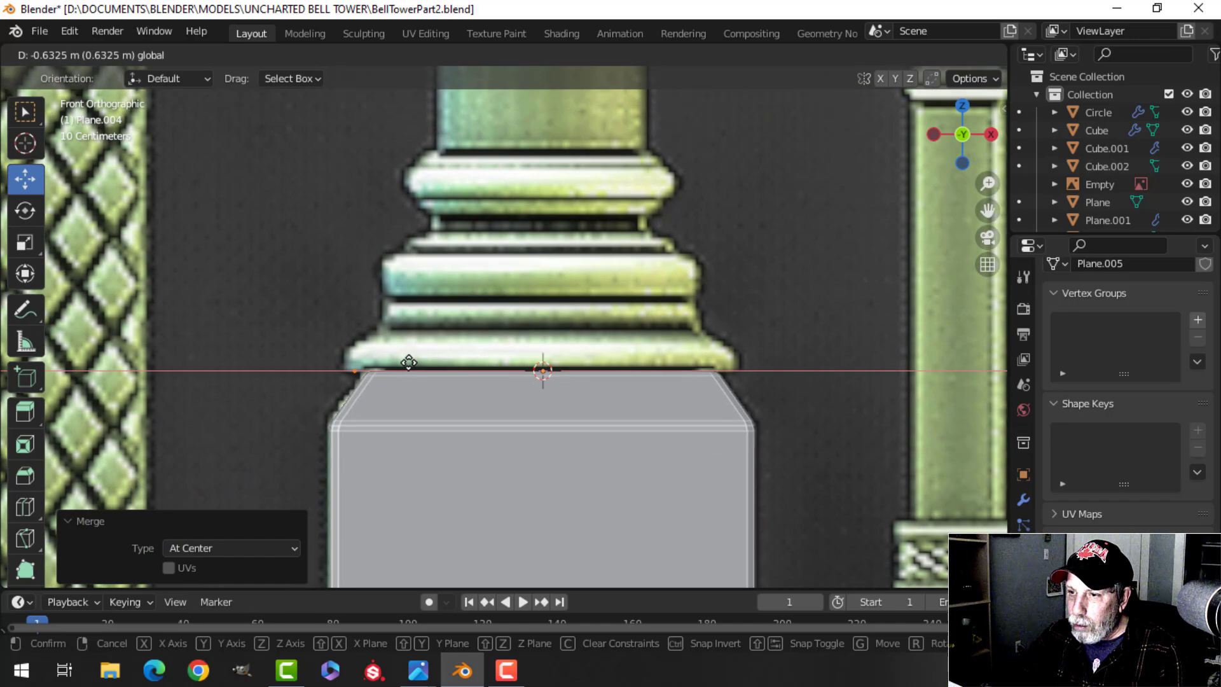
pyautogui.moveTo(402, 360); pyautogui.dragTo(402, 359)
pyautogui.scroll(2, 410, 360)
pyautogui.keyDown('shift'); pyautogui.moveTo(434, 363); pyautogui.dragTo(535, 364, button='middle'); pyautogui.keyUp('shift')
pyautogui.scroll(-2, 523, 346)
# - Extrude the vertex up and around the lowest moulding's left outline, ending with a short horizontal run inward along X
pyautogui.press('e')
pyautogui.press('g')
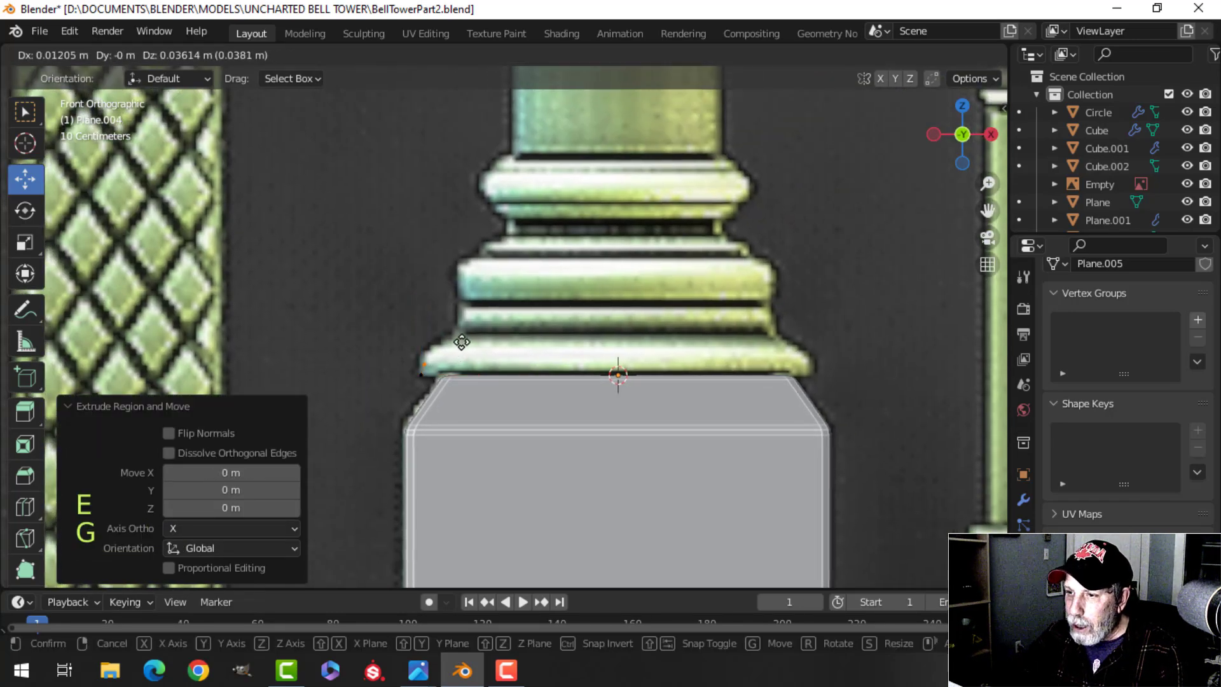
pyautogui.click(459, 335)
pyautogui.scroll(2, 486, 341)
pyautogui.press('e')
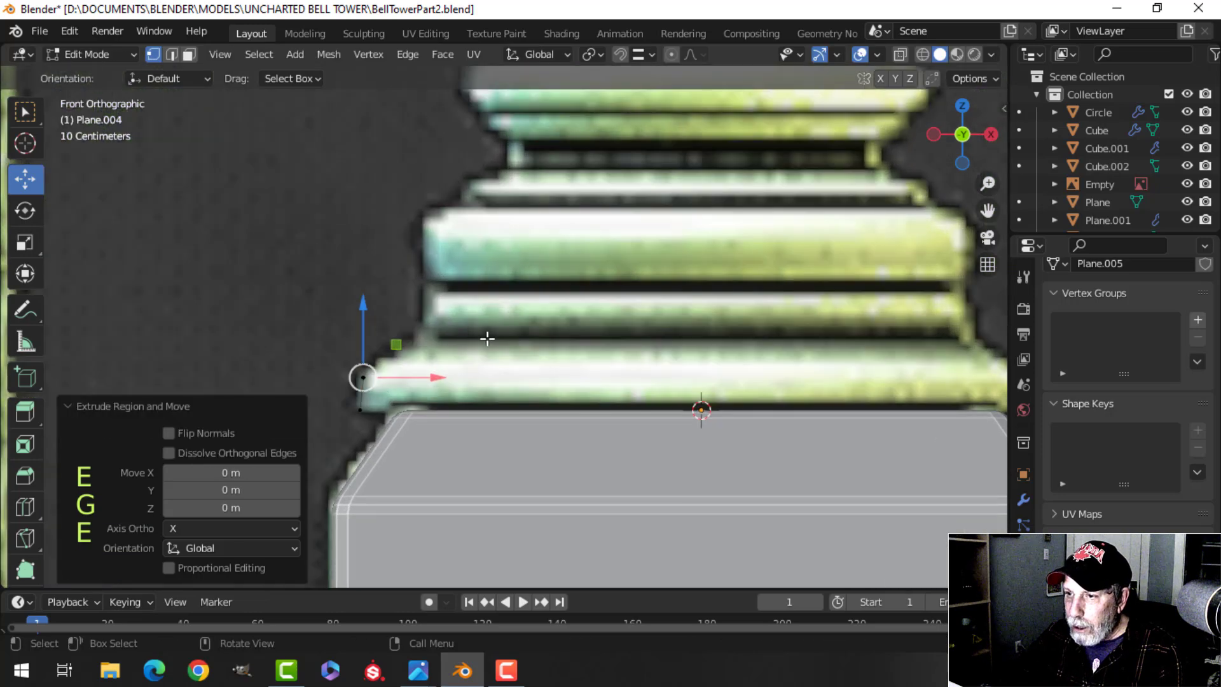
pyautogui.press('g')
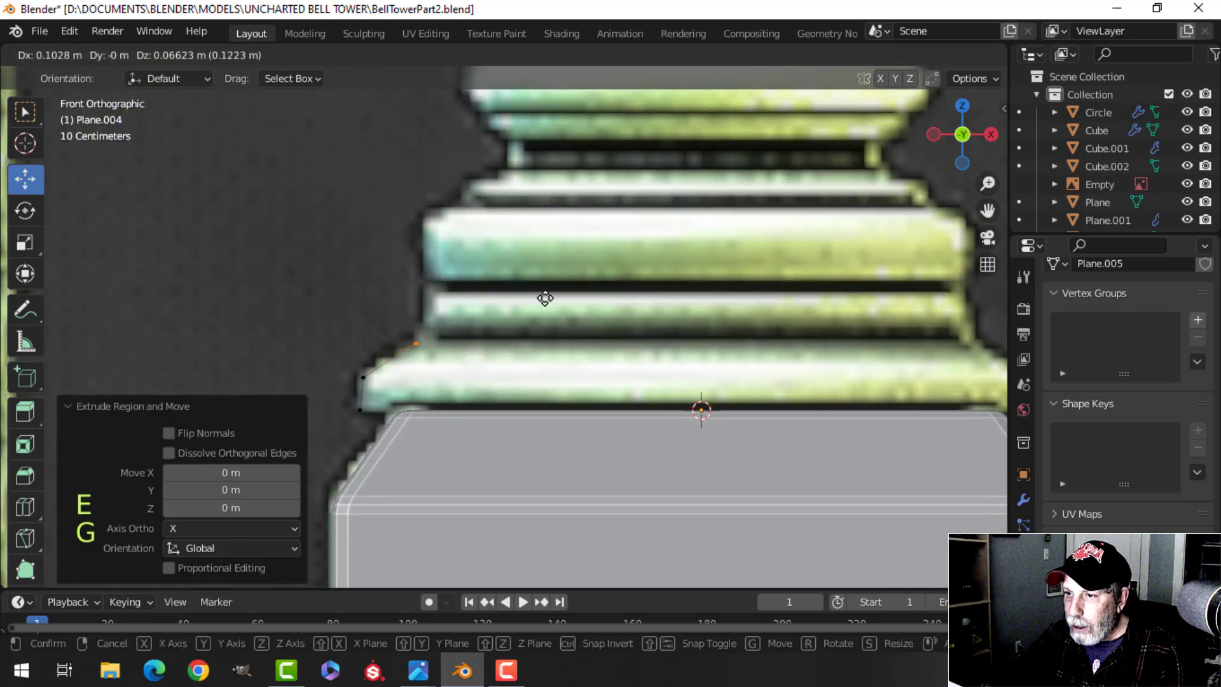
pyautogui.click(536, 299)
pyautogui.press('e')
pyautogui.press('x')
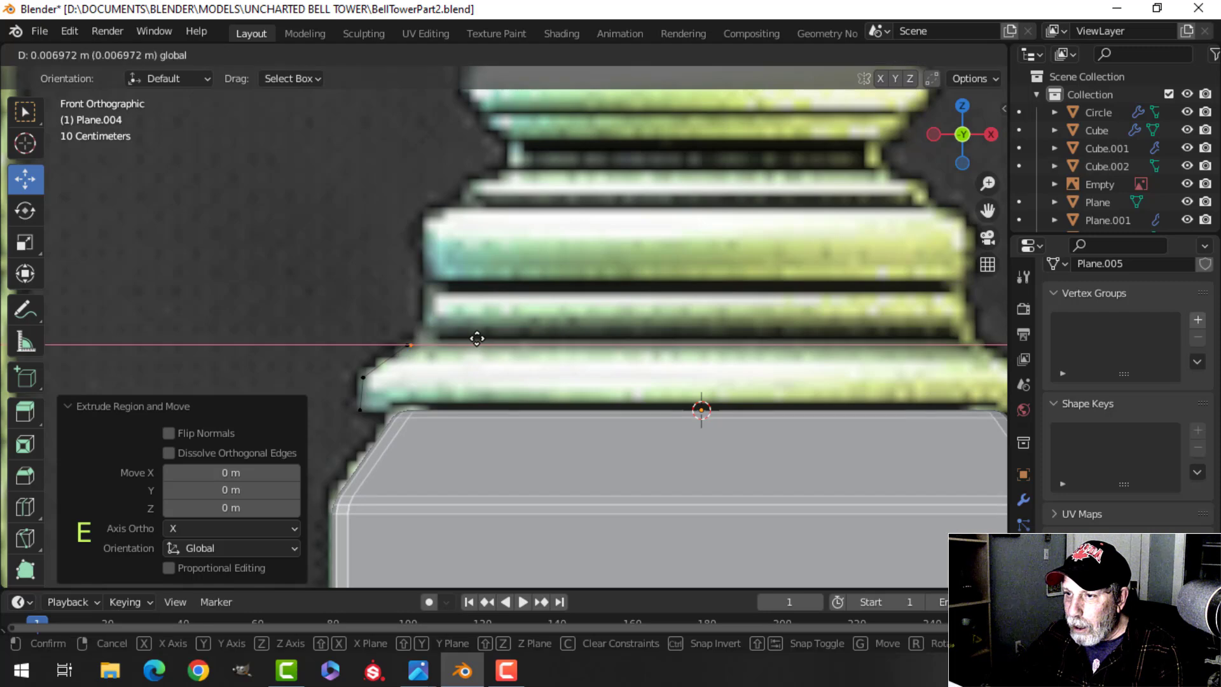
pyautogui.click(499, 339)
# - Extrude the profile up and slightly outward along the narrow second band, then in to the groove above it
pyautogui.press('e')
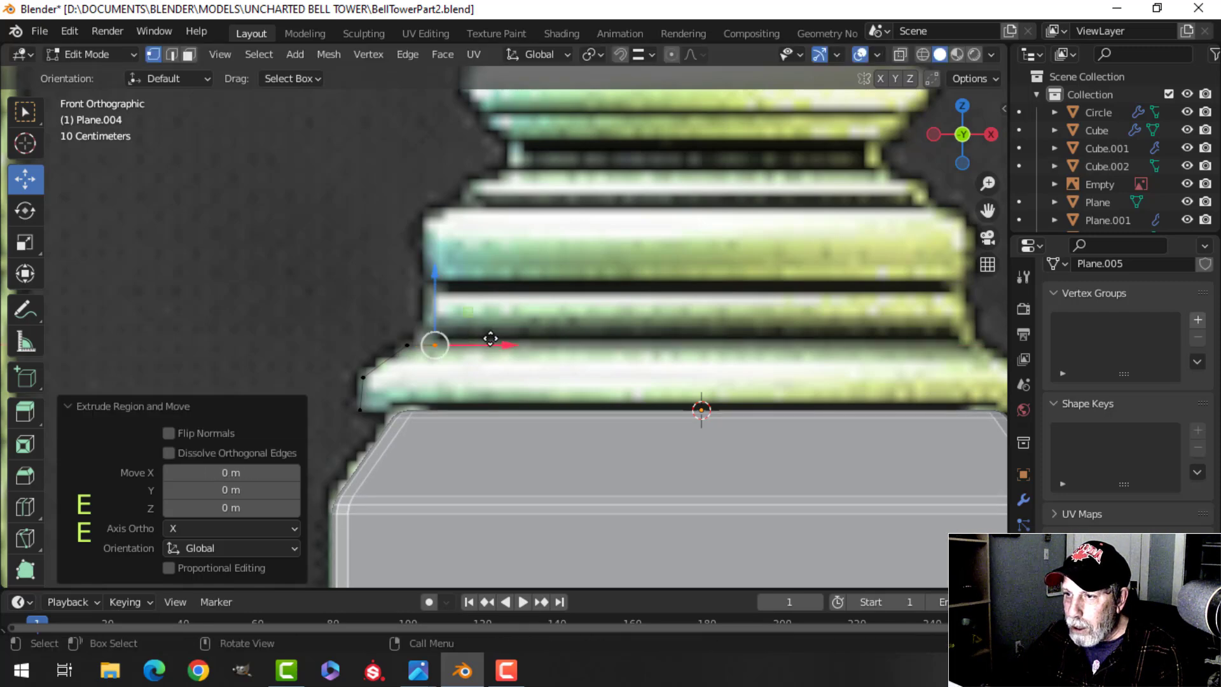
pyautogui.press('e')
pyautogui.click(437, 286)
pyautogui.press('g')
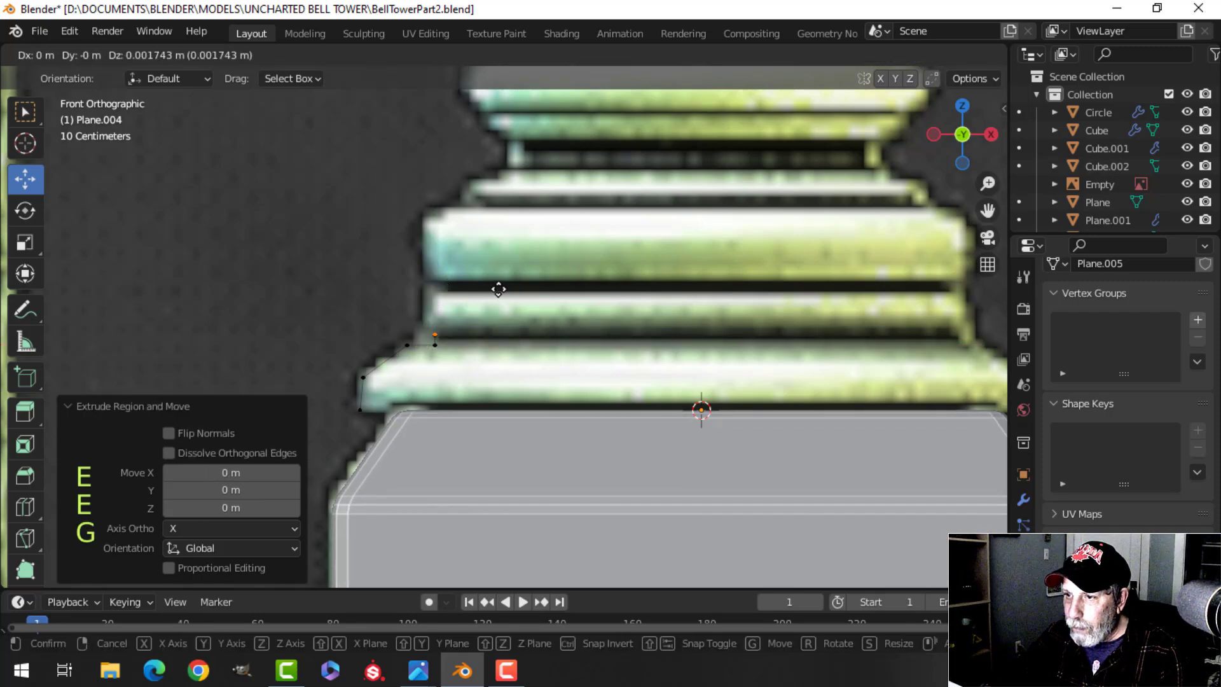
pyautogui.click(489, 284)
pyautogui.press('e')
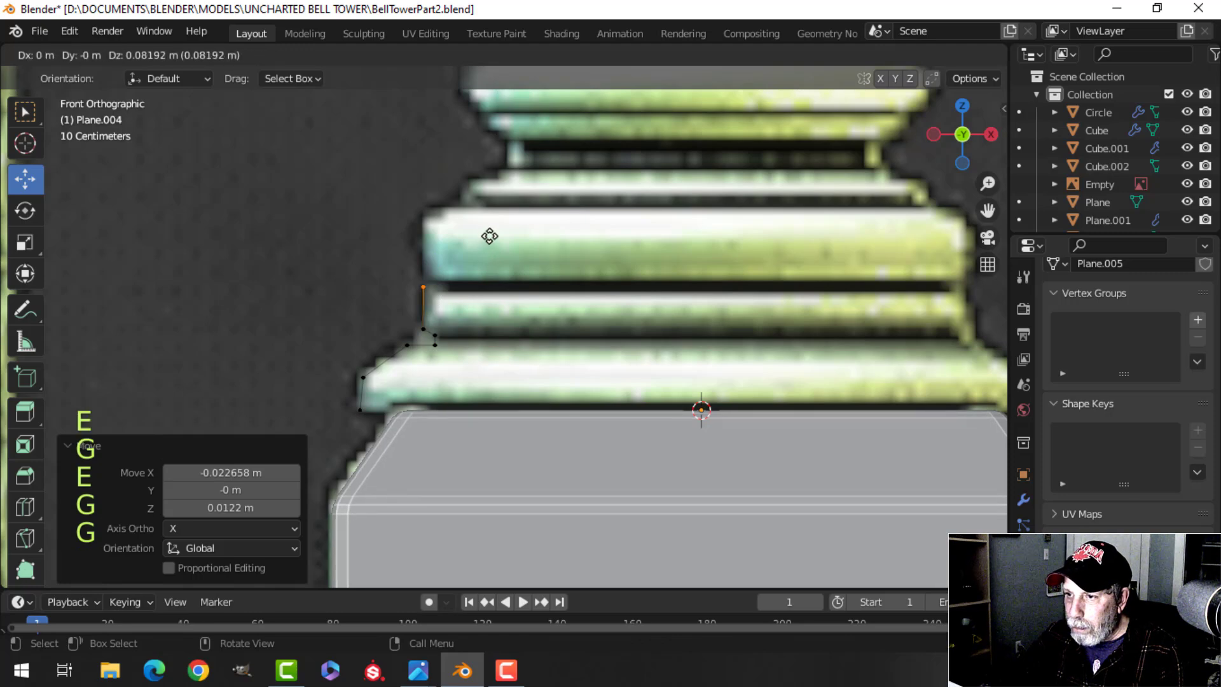
pyautogui.click(489, 240)
pyautogui.press('g')
pyautogui.click(436, 281)
# - Extrude the profile out of the groove and about 0.10 m straight up the wide third band's left edge
pyautogui.press('e')
pyautogui.press('g')
pyautogui.click(490, 225)
pyautogui.scroll(-2, 555, 226)
pyautogui.keyDown('shift'); pyautogui.moveTo(555, 262); pyautogui.dragTo(555, 273, button='middle'); pyautogui.keyUp('shift')
pyautogui.press('e')
pyautogui.click(555, 274)
pyautogui.press('e')
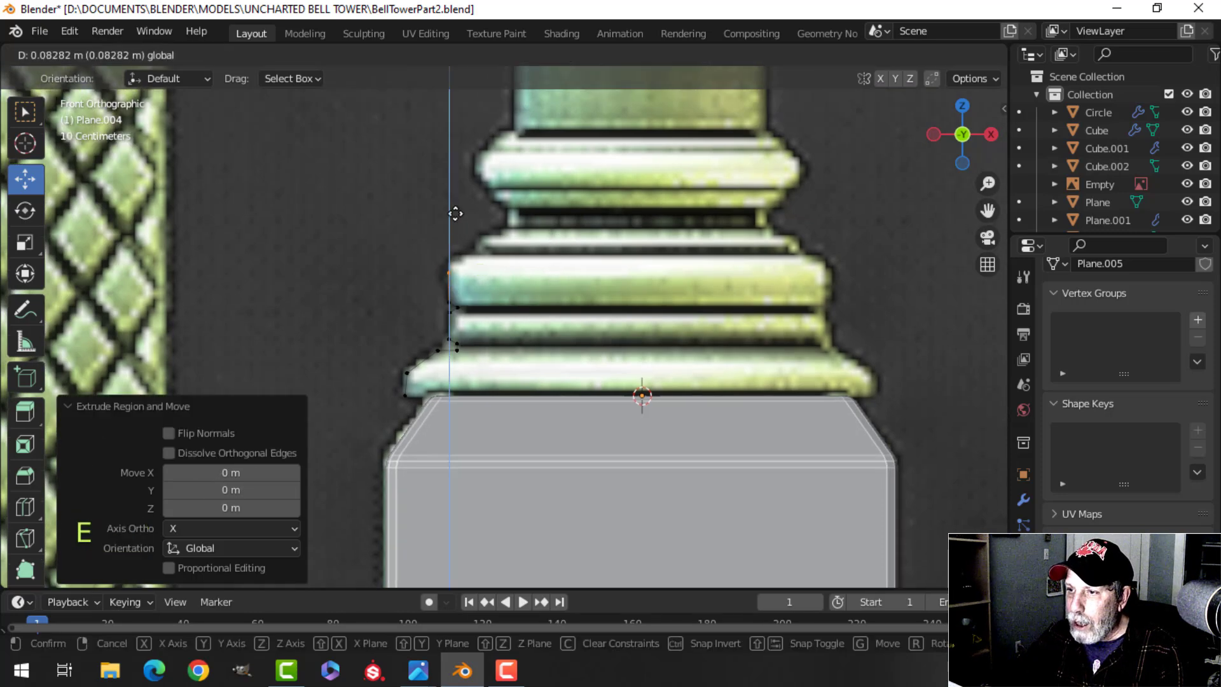
pyautogui.click(457, 207)
# - Extrude a slanted corner at the wide band's top, then a horizontal run about 0.046 m inward along X
pyautogui.scroll(4, 457, 207)
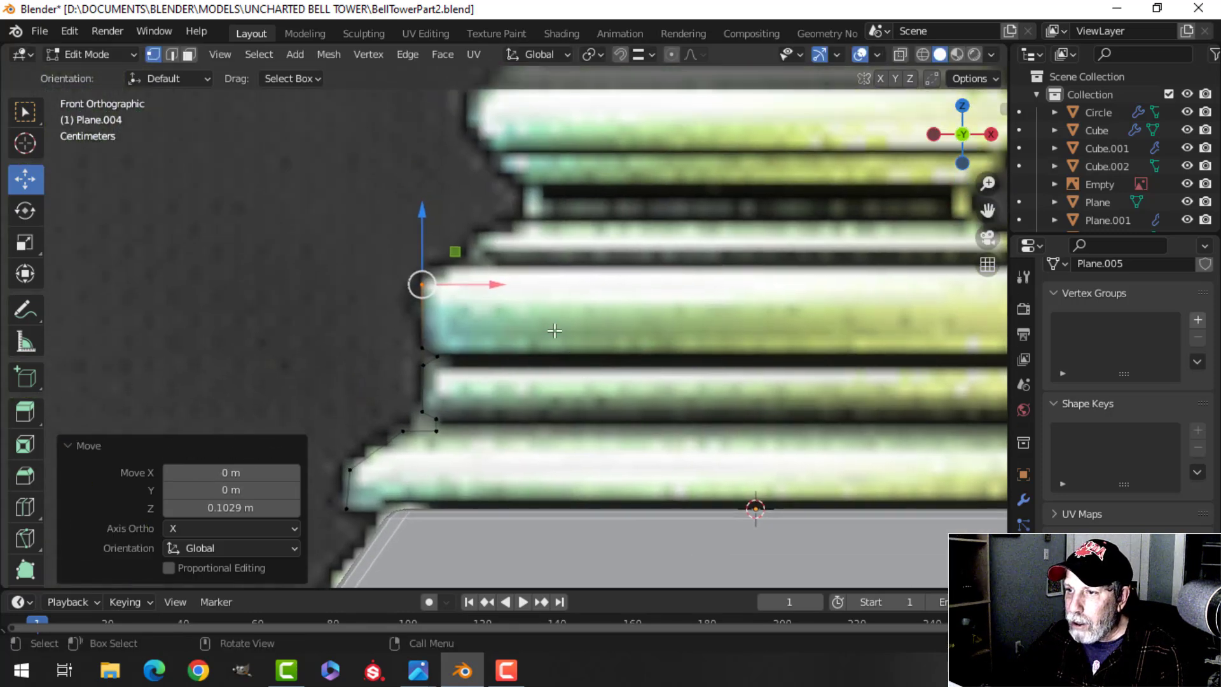
pyautogui.press('e')
pyautogui.press('g')
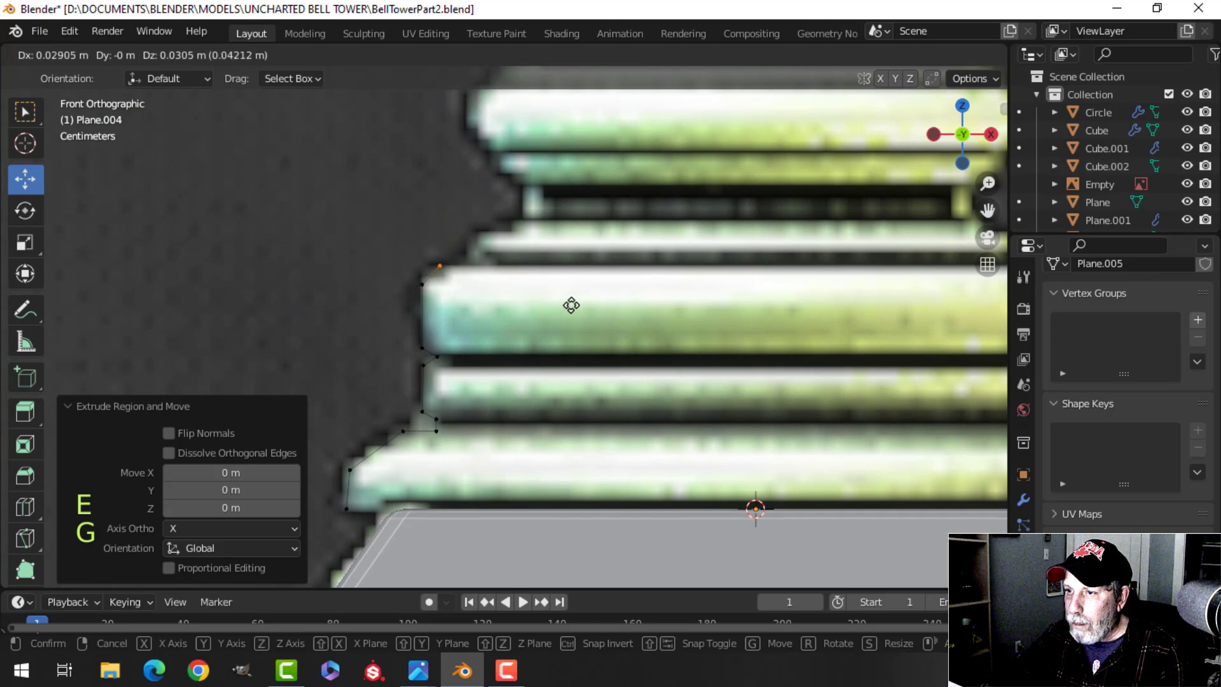
pyautogui.click(571, 306)
pyautogui.press('e')
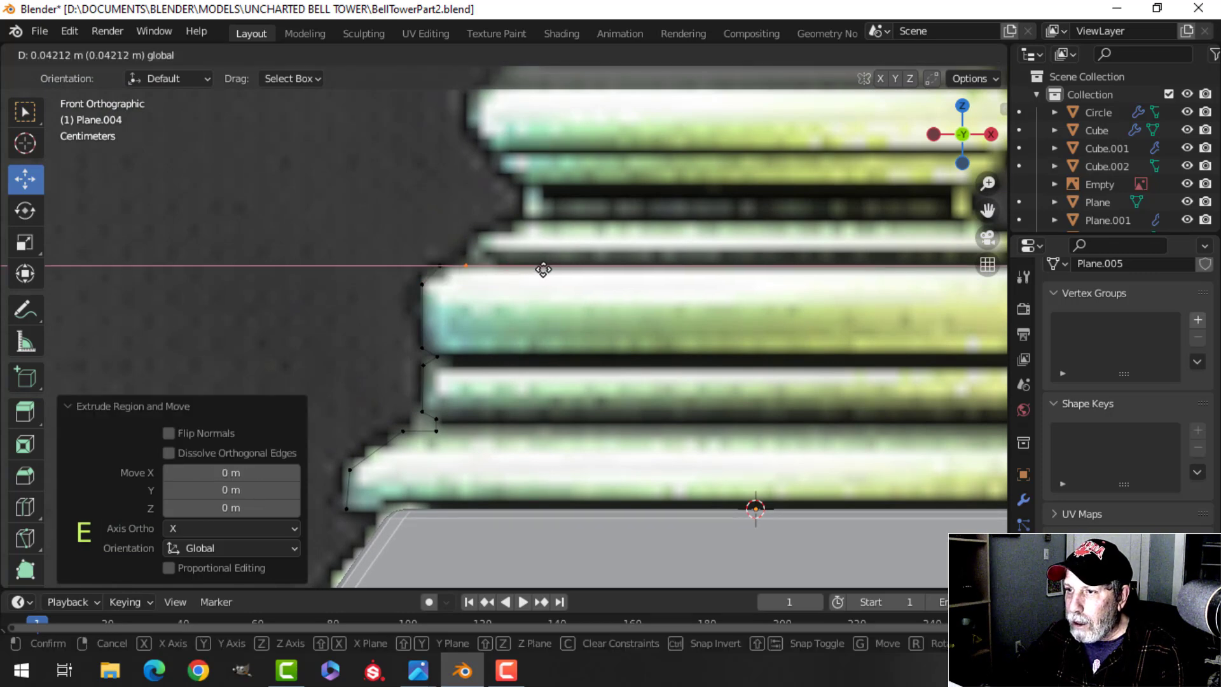
pyautogui.click(545, 269)
pyautogui.scroll(-4, 554, 288)
pyautogui.scroll(2, 557, 288)
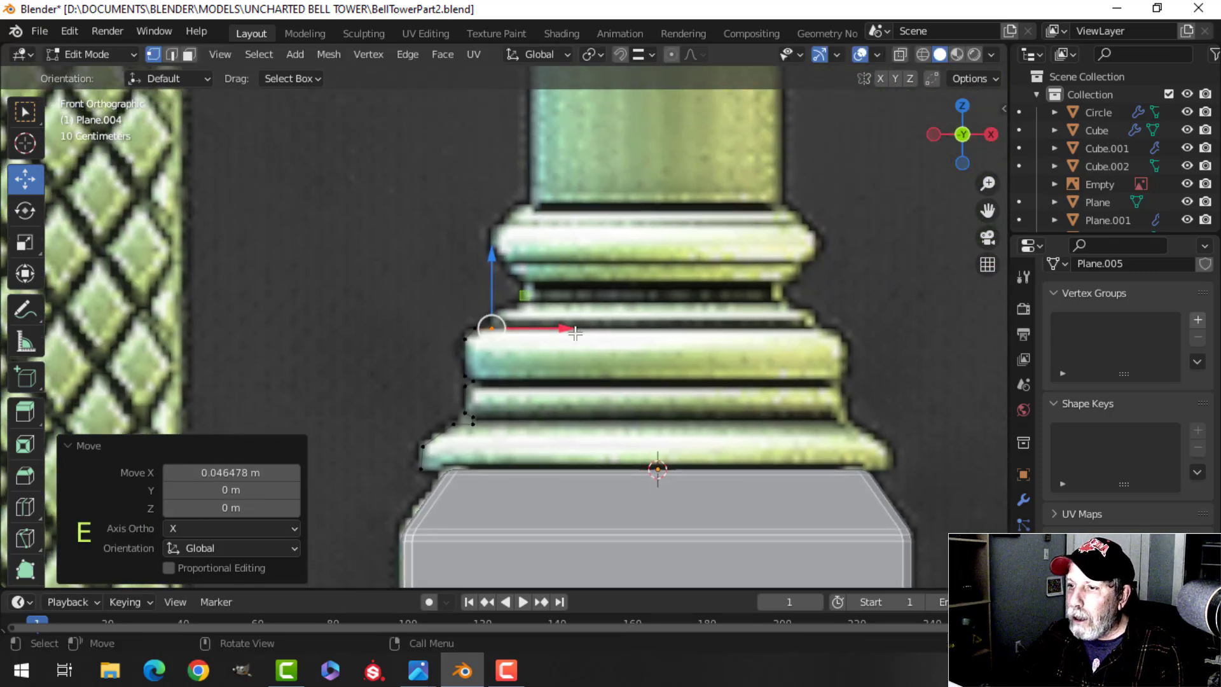
# - Extrude the profile up the thin fillet, slope it inward toward the neck, and adjust the end vertex along X
pyautogui.press('e')
pyautogui.rightClick(561, 332)
pyautogui.press('e')
pyautogui.click(500, 253)
pyautogui.press('g')
pyautogui.click(632, 270)
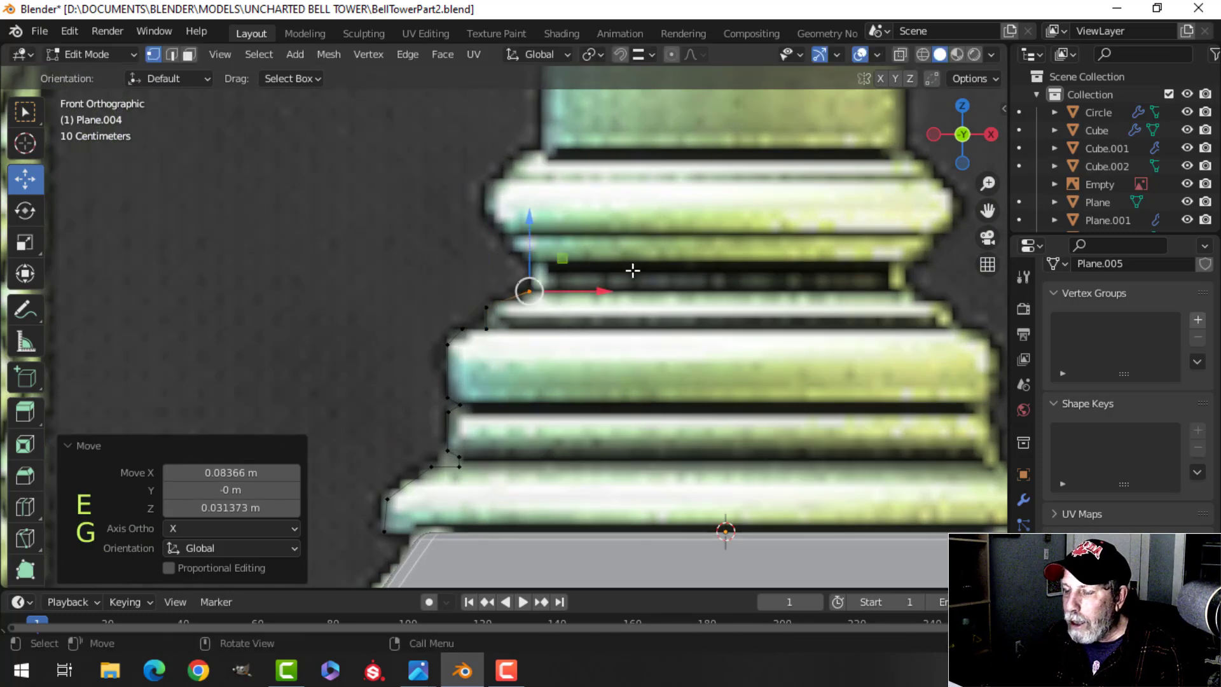
pyautogui.scroll(2, 653, 266)
pyautogui.press('g')
pyautogui.press('x')
pyautogui.click(615, 265)
# - Extrude a short horizontal run inward along X and continue the profile straight up the recessed neck
pyautogui.press('e')
pyautogui.press('x')
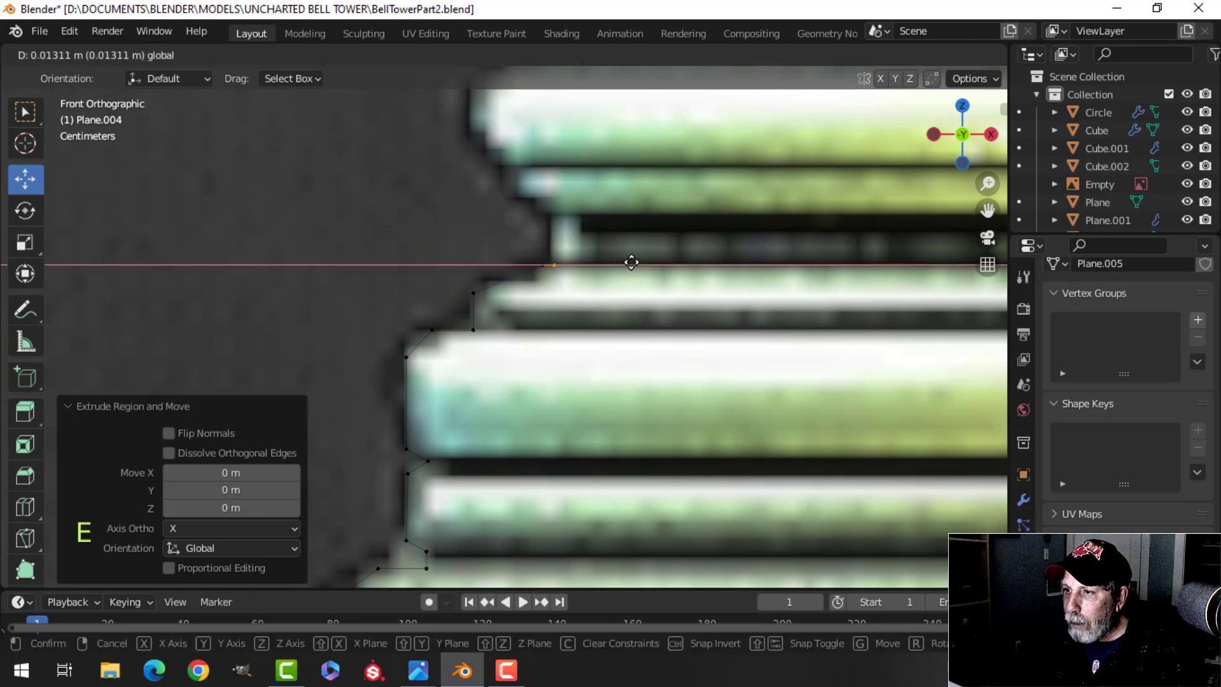
pyautogui.click(628, 262)
pyautogui.keyDown('shift'); pyautogui.moveTo(634, 262); pyautogui.dragTo(646, 308, button='middle'); pyautogui.keyUp('shift')
pyautogui.press('e')
pyautogui.middleClick(569, 222)
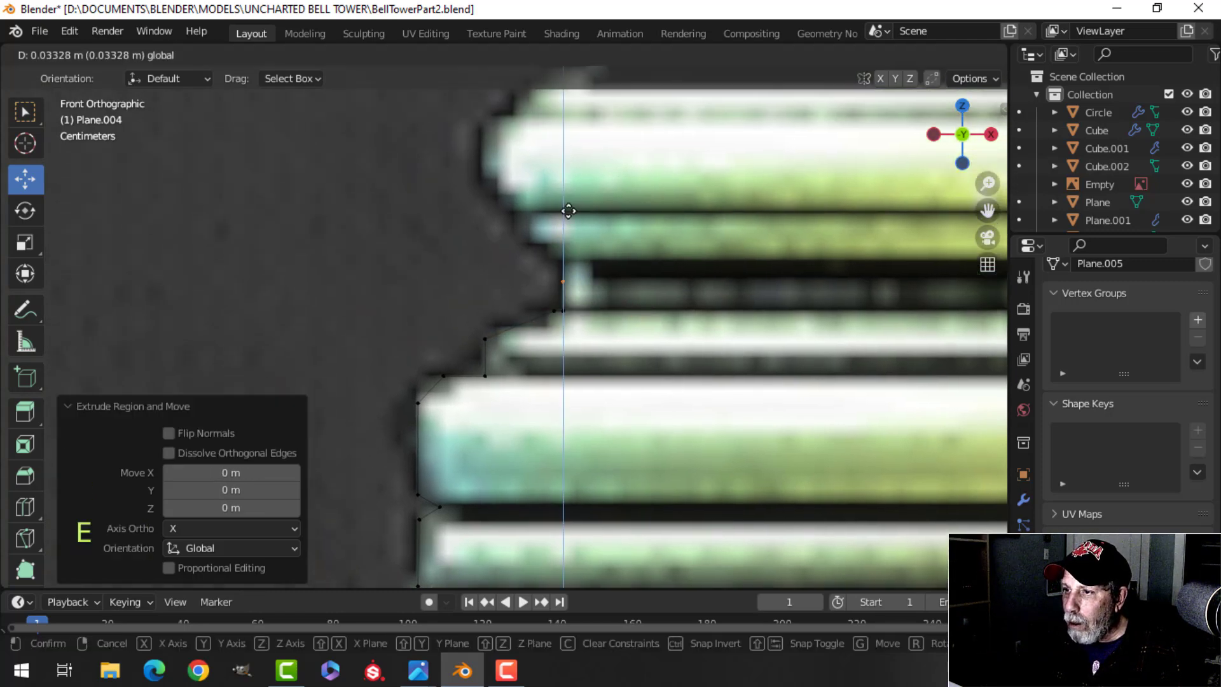
pyautogui.moveTo(569, 198); pyautogui.dragTo(569, 198)
# - Extrude the profile outward and up about 0.018 m above the neck, then add a short horizontal run outward
pyautogui.press('e')
pyautogui.click(612, 223)
pyautogui.press('g')
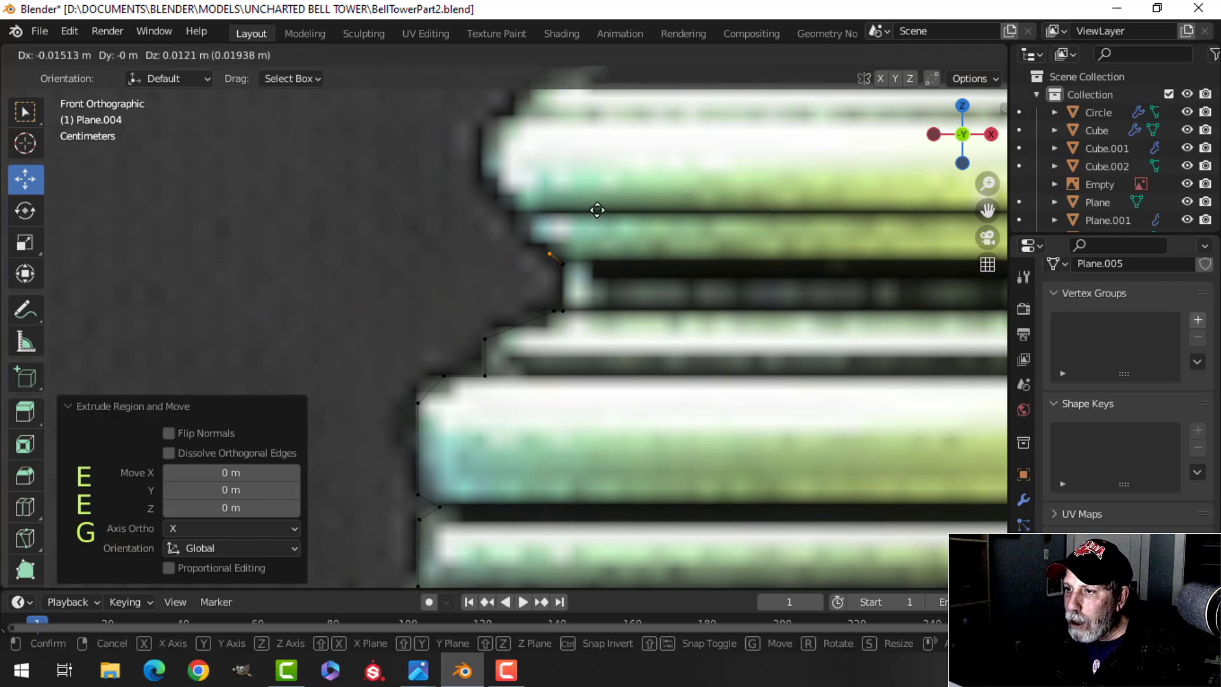
pyautogui.click(595, 207)
pyautogui.keyDown('shift'); pyautogui.moveTo(630, 213); pyautogui.dragTo(628, 288, button='middle'); pyautogui.keyUp('shift')
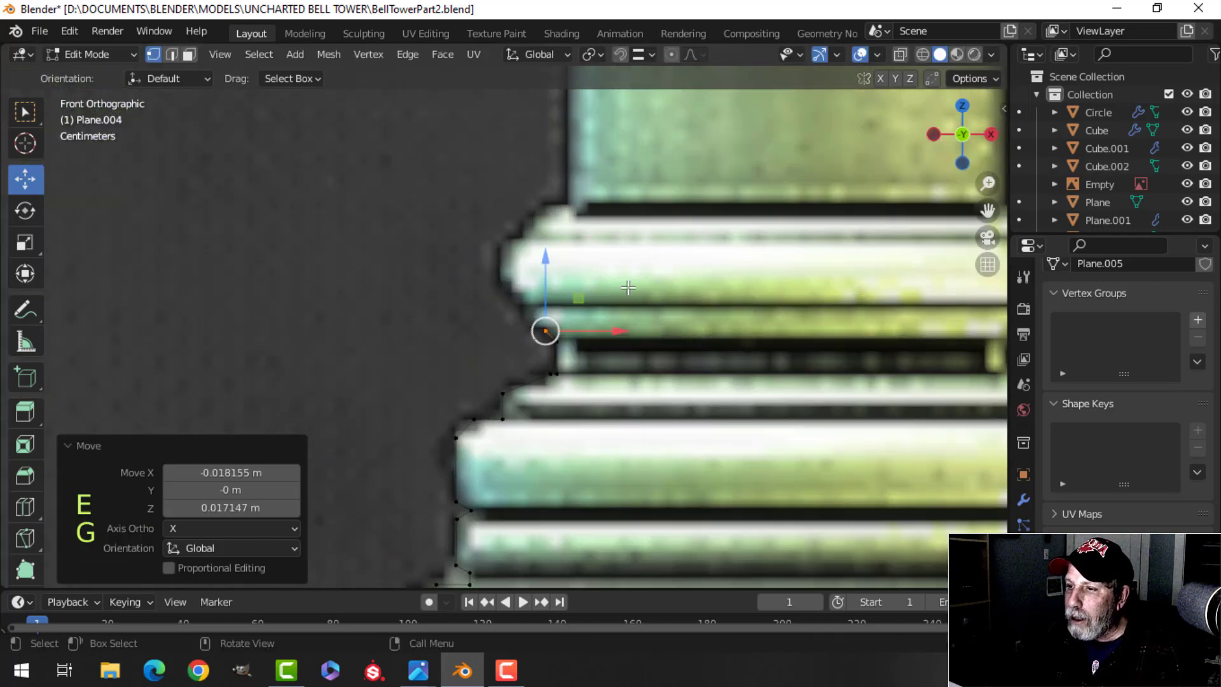
pyautogui.press('e')
pyautogui.click(638, 328)
pyautogui.moveTo(613, 330); pyautogui.dragTo(599, 328)
# - Extrude the profile up the small band and then diagonally outward to the rounded upper moulding's widest edge
pyautogui.press('e')
pyautogui.rightClick(563, 311)
pyautogui.moveTo(537, 270); pyautogui.dragTo(546, 244)
pyautogui.scroll(-3, 572, 287)
pyautogui.press('e')
pyautogui.rightClick(604, 299)
pyautogui.press('g')
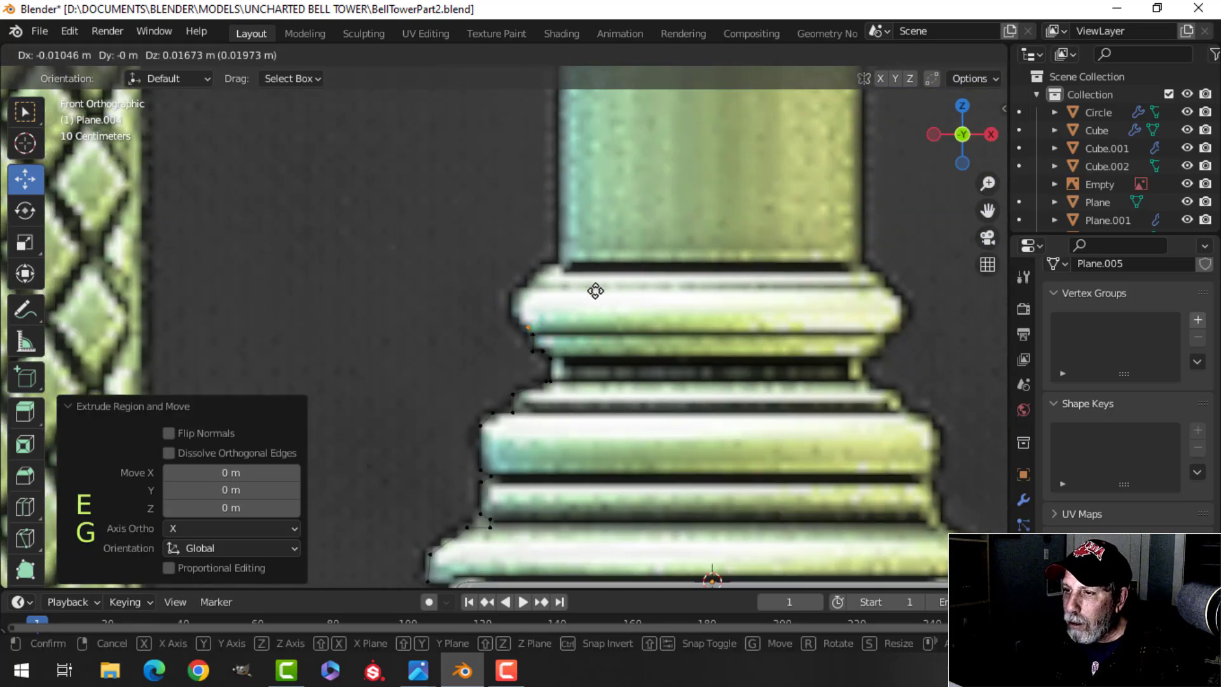
pyautogui.click(584, 283)
# - Extrude the profile about 0.065 m up the upper moulding's outer edge, then inward and up at its top corner
pyautogui.press('e')
pyautogui.rightClick(531, 275)
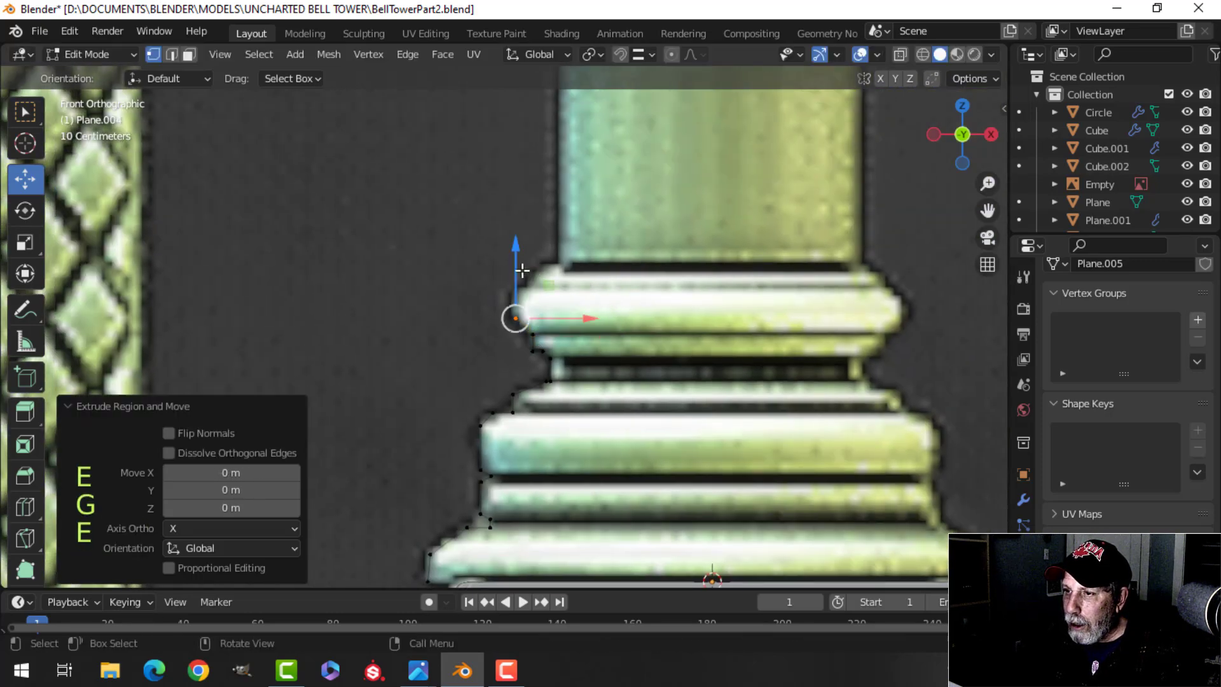
pyautogui.moveTo(519, 257); pyautogui.dragTo(523, 237)
pyautogui.click(522, 231)
pyautogui.scroll(3, 526, 262)
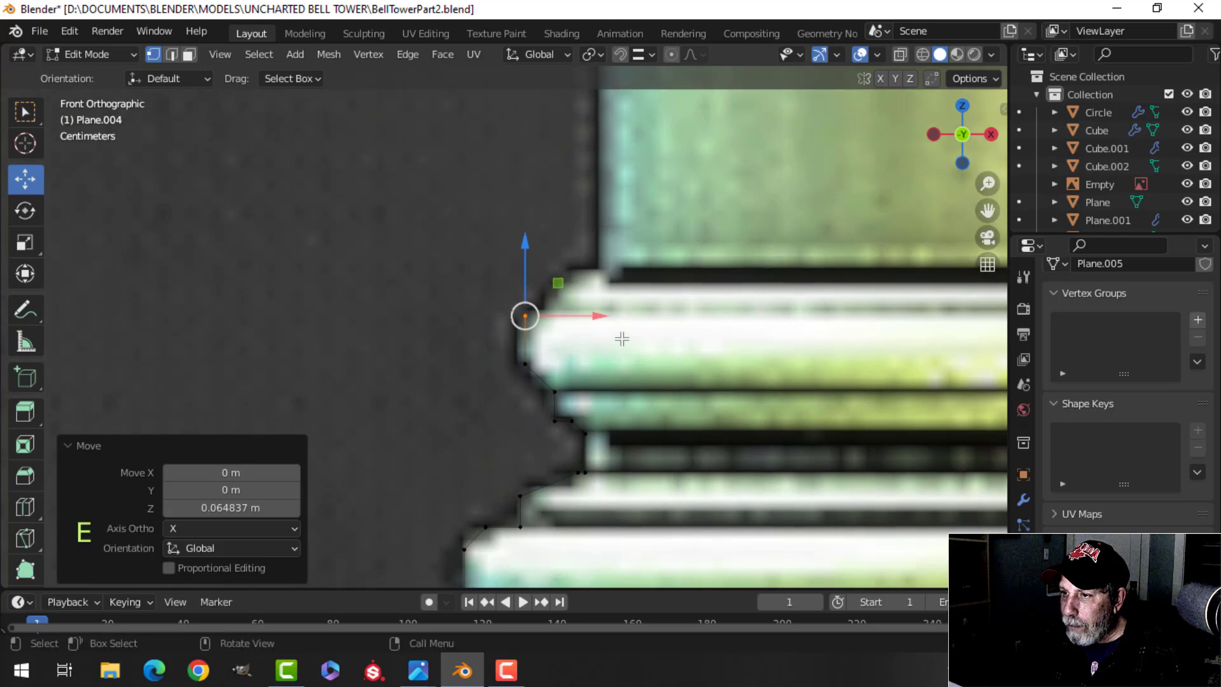
pyautogui.press('e')
pyautogui.rightClick(636, 334)
pyautogui.press('g')
pyautogui.click(646, 323)
# - Extrude the profile up and over the top lip of the upper moulding, ending horizontally at the column shaft
pyautogui.press('e')
pyautogui.rightClick(634, 322)
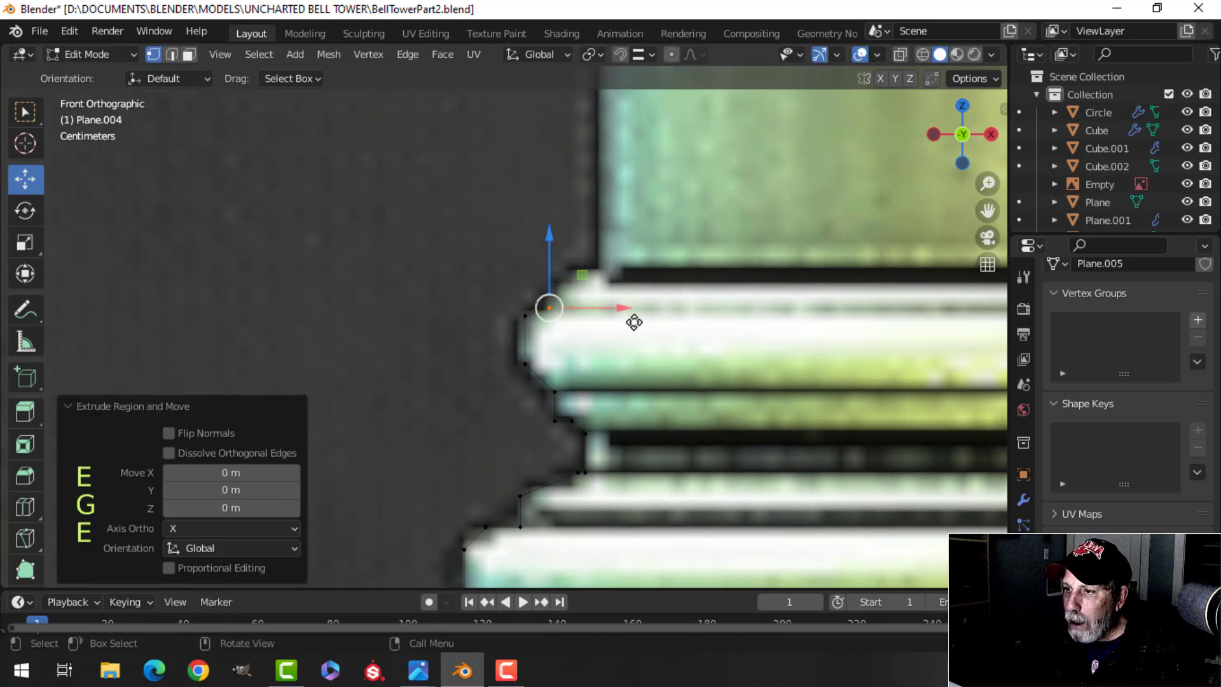
pyautogui.moveTo(558, 260); pyautogui.dragTo(562, 242)
pyautogui.press('e')
pyautogui.rightClick(637, 273)
pyautogui.press('g')
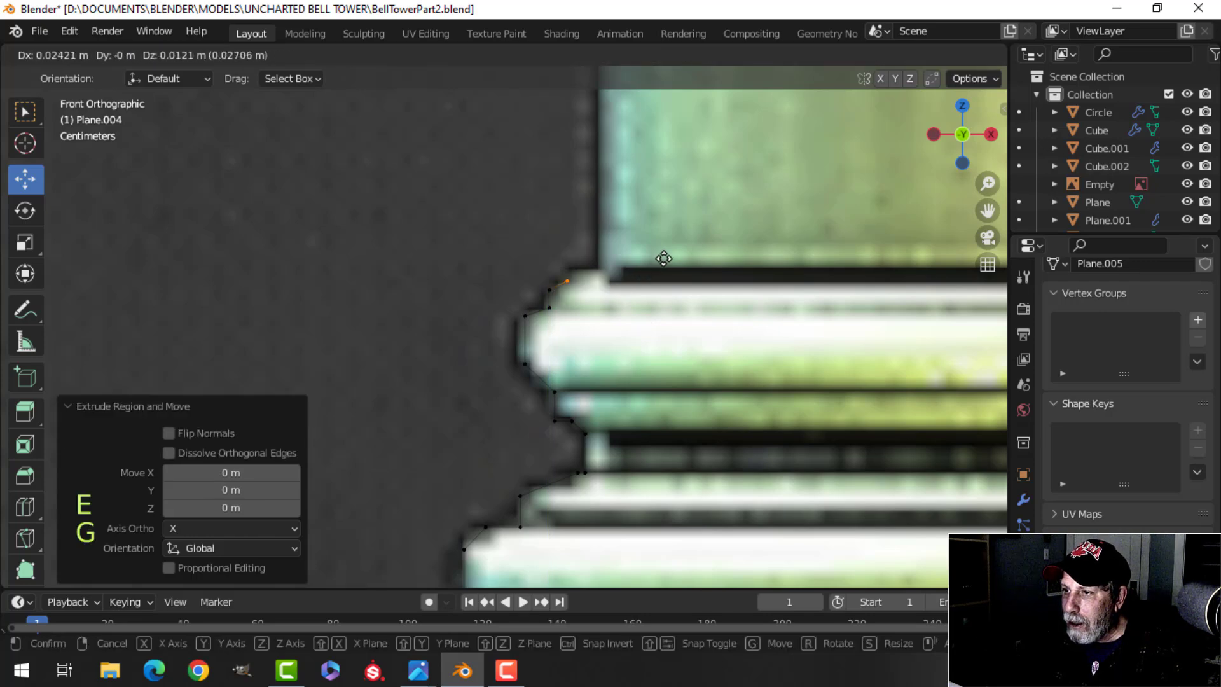
pyautogui.click(665, 254)
pyautogui.press('e')
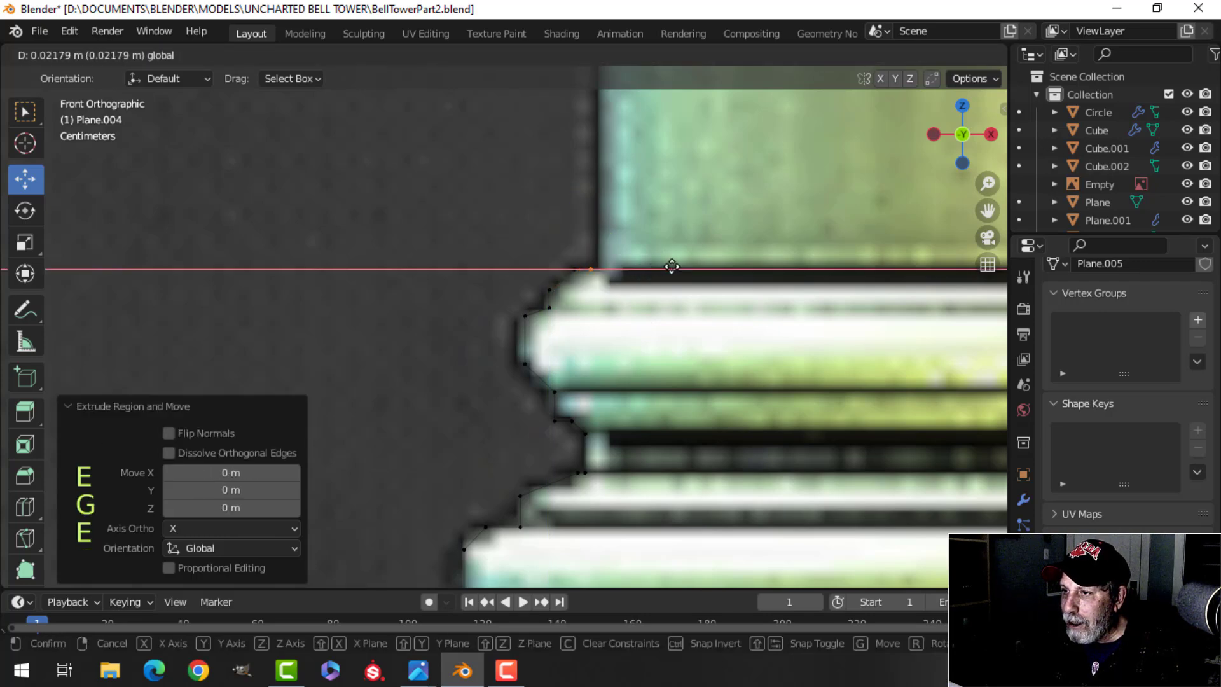
pyautogui.moveTo(685, 263); pyautogui.dragTo(683, 263)
# - Leave Edit Mode and add a Screw modifier that revolves the moulding profile 360° around the Z axis
pyautogui.scroll(-5, 675, 352)
pyautogui.press('Tab')
pyautogui.scroll(-4, 658, 361)
pyautogui.moveTo(659, 361)
pyautogui.mouseDown(button='middle')
pyautogui.moveTo(618, 396)
pyautogui.moveTo(709, 310)
pyautogui.moveTo(679, 364)
pyautogui.moveTo(652, 380)
pyautogui.mouseUp(button='middle')
pyautogui.scroll(3, 619, 396)
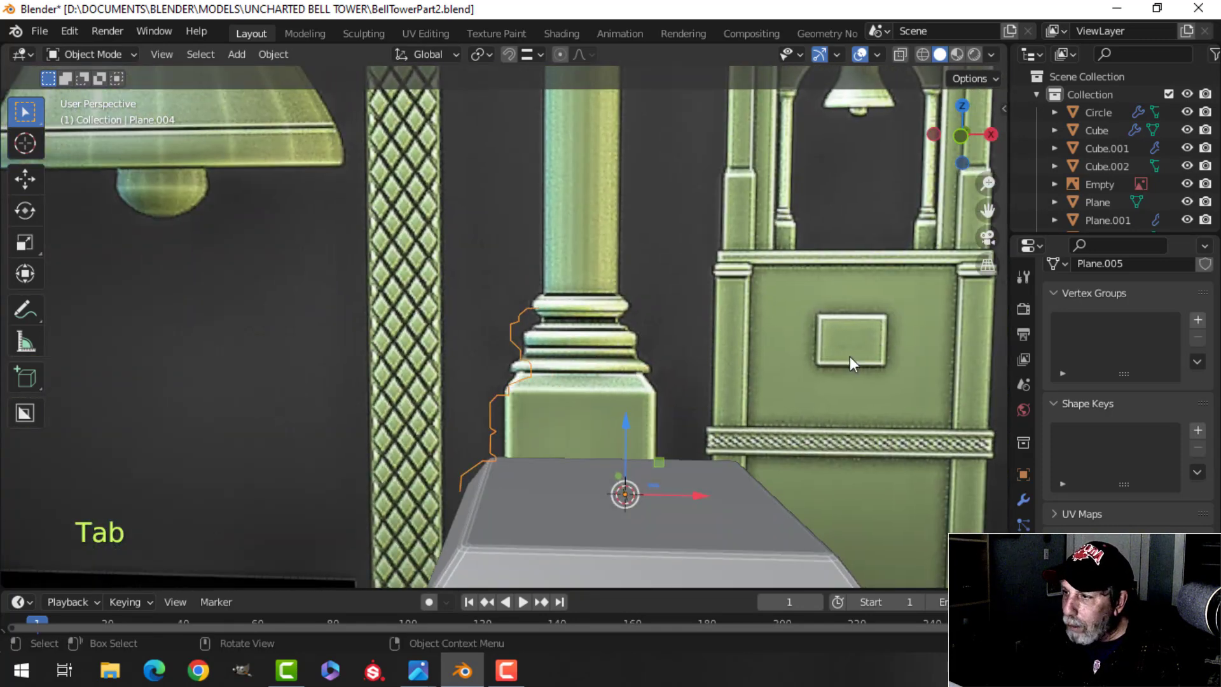
pyautogui.click(1024, 501)
pyautogui.click(1074, 306)
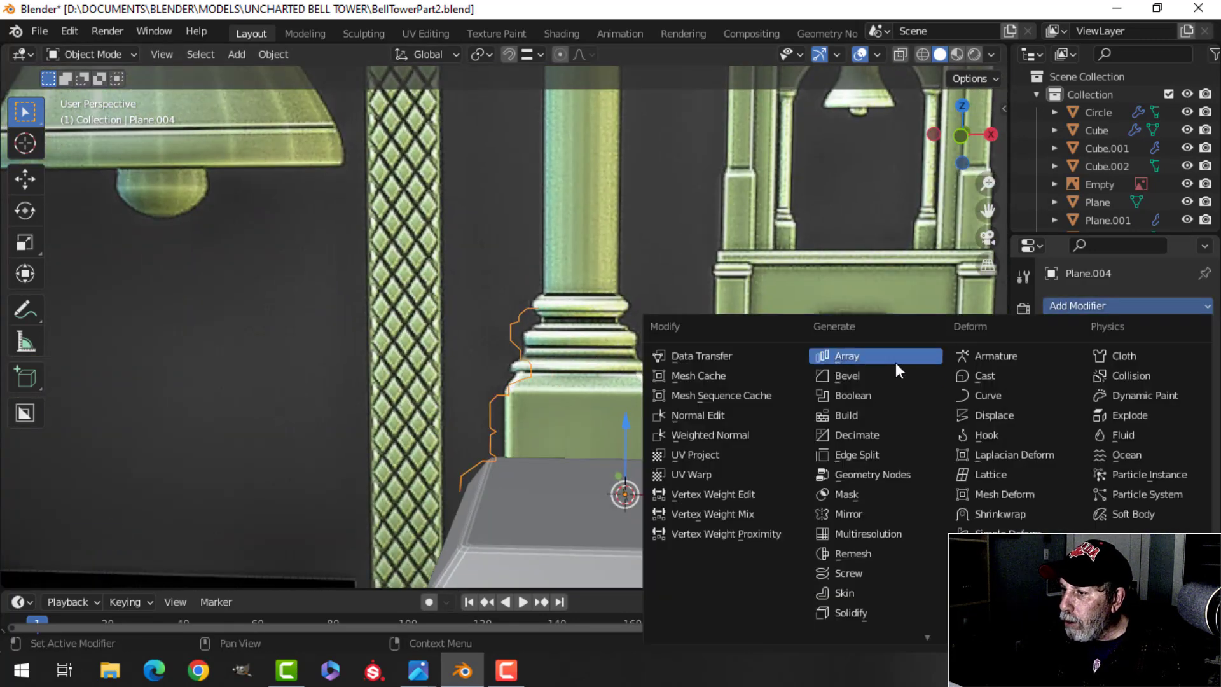
pyautogui.click(879, 571)
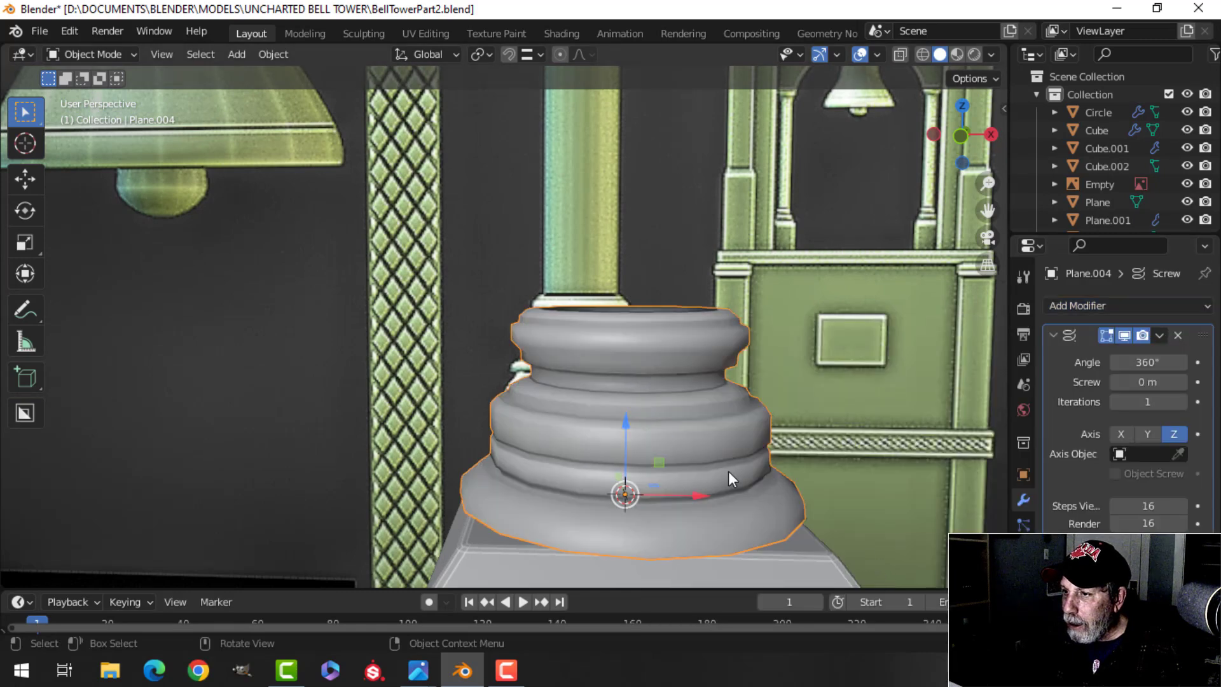
# - Check the revolved moulding's normals with the Face Orientation overlay, then turn the overlay off
pyautogui.scroll(-2, 730, 466)
pyautogui.keyDown('shift'); pyautogui.moveTo(734, 460); pyautogui.dragTo(604, 455, button='middle'); pyautogui.keyUp('shift')
pyautogui.moveTo(604, 455); pyautogui.dragTo(594, 476, button='middle')
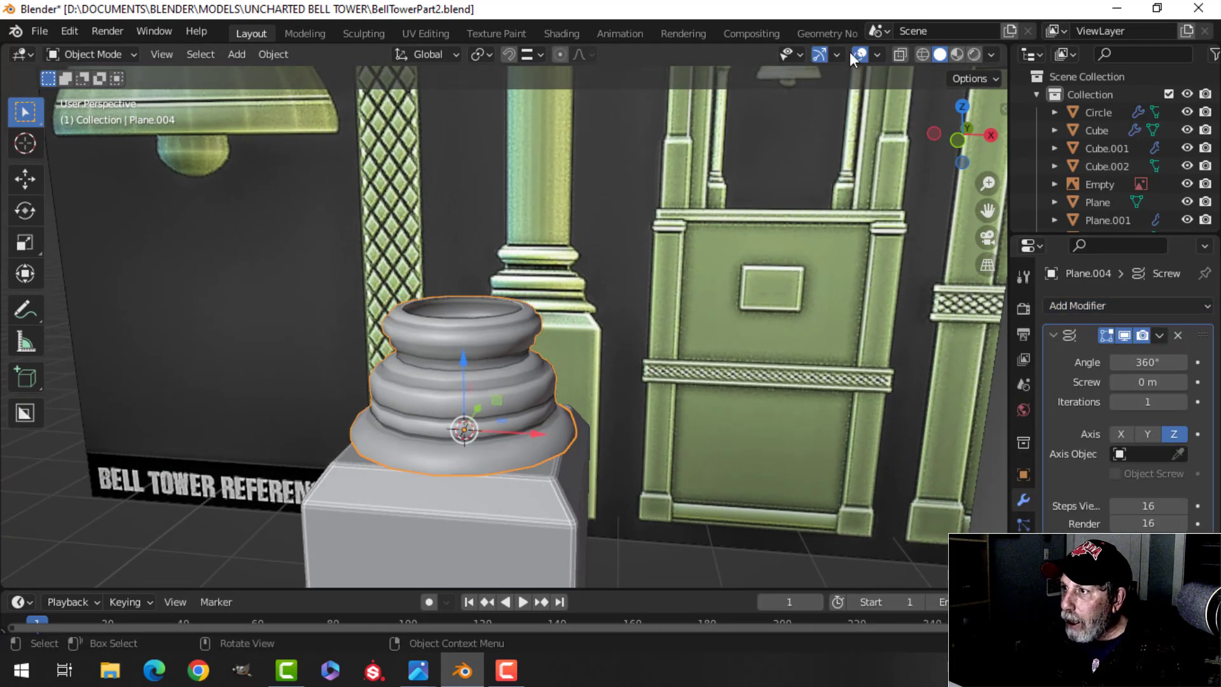
pyautogui.click(876, 54)
pyautogui.click(834, 380)
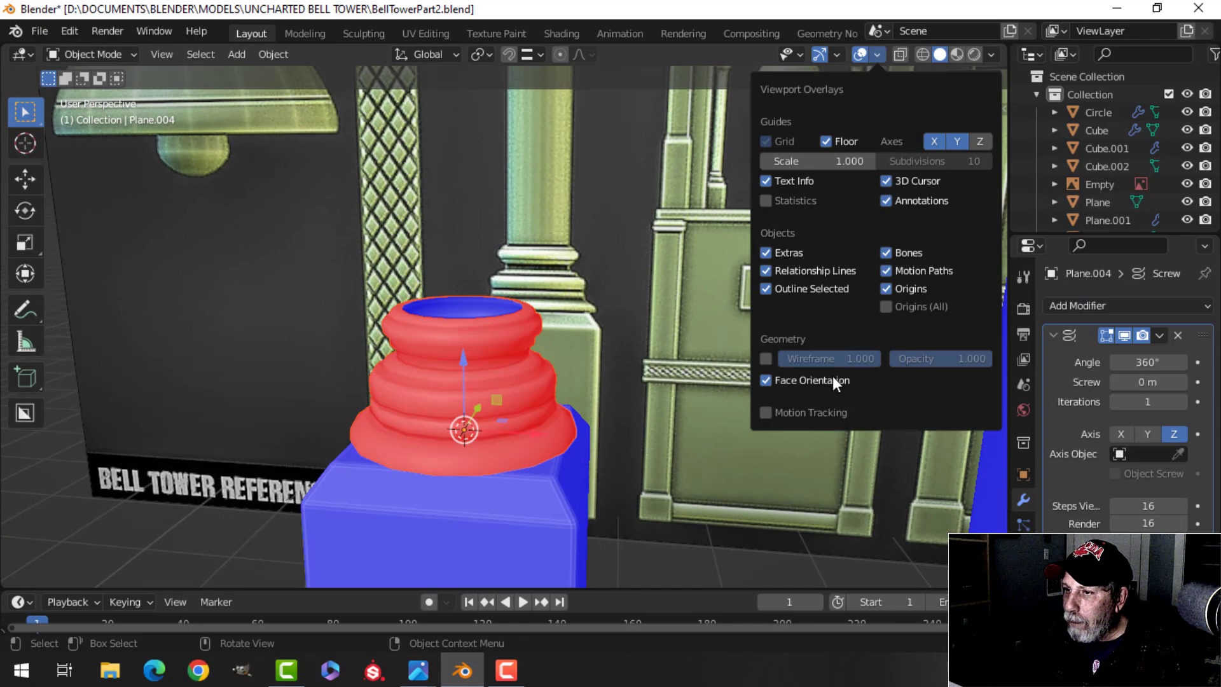
pyautogui.click(833, 378)
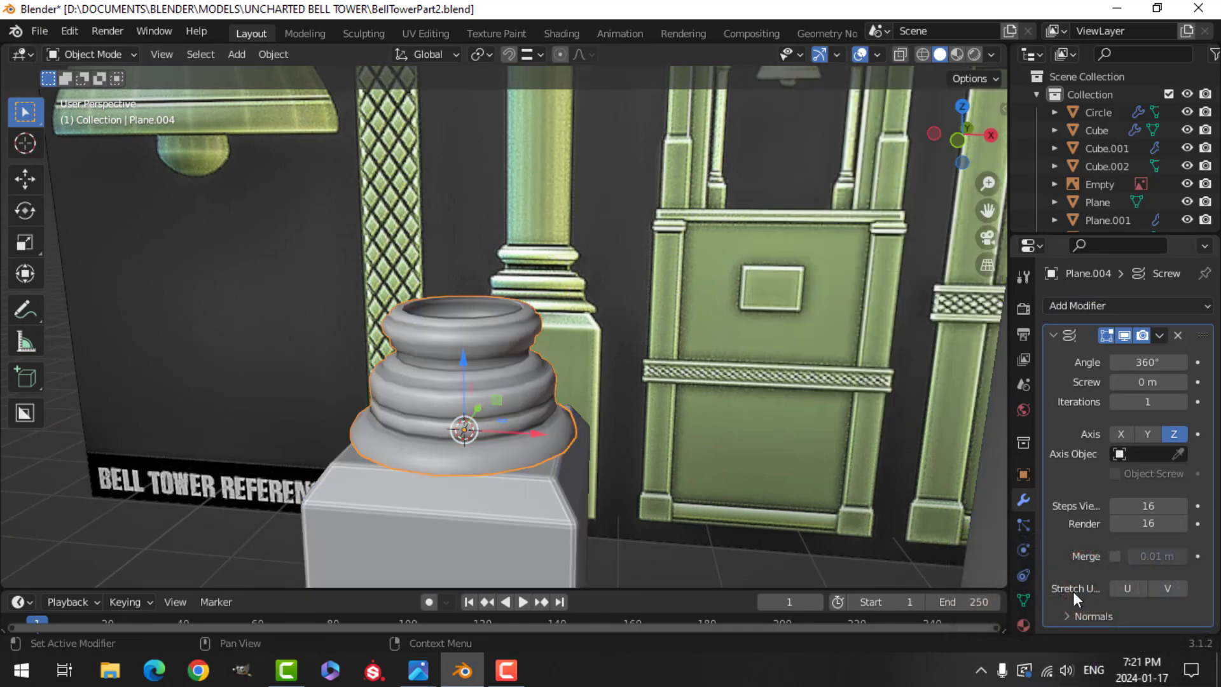
# - Expand the Screw modifier's normals options, add a level 1 subdivision surface to the revolved moulding, and deselect everything
pyautogui.click(1067, 616)
pyautogui.scroll(-2, 1093, 593)
pyautogui.moveTo(524, 425); pyautogui.dragTo(479, 386, button='middle')
pyautogui.hotkey('ctrl', '1')
pyautogui.hotkey('alt', 'a')
pyautogui.scroll(4, 514, 422)
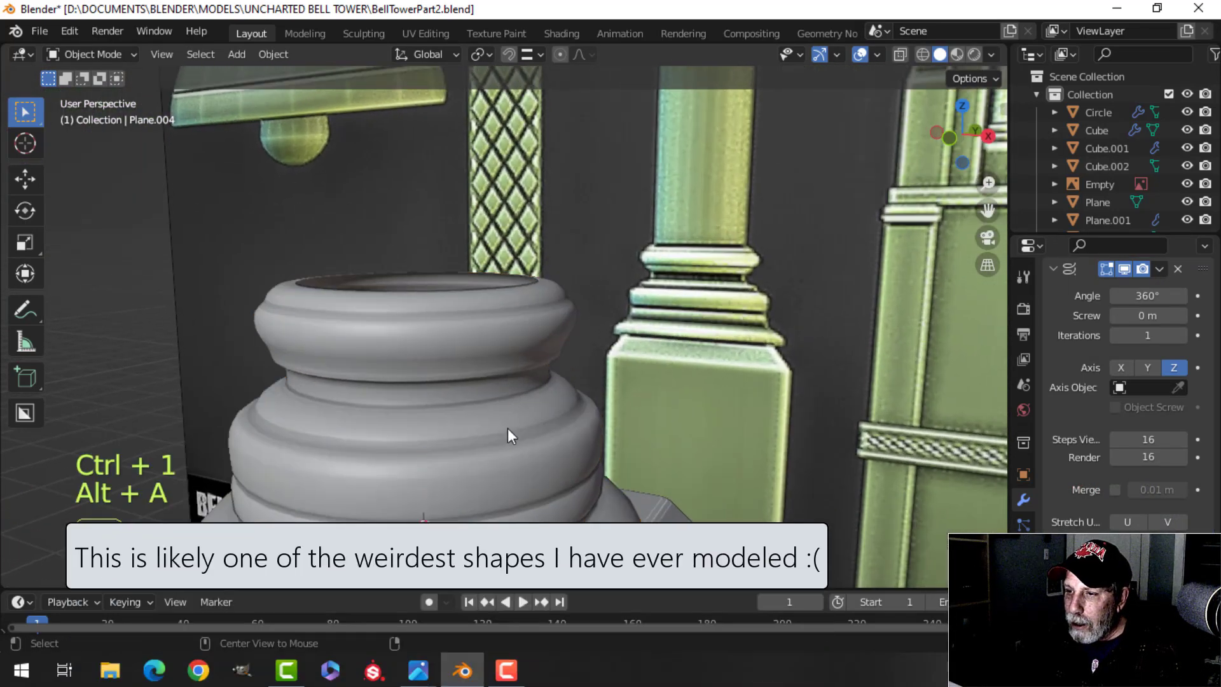
# - Select the revolved moulding and examine its rings and underlying profile against the reference column
pyautogui.scroll(-2, 531, 315)
pyautogui.moveTo(517, 314)
pyautogui.mouseDown(button='middle')
pyautogui.moveTo(538, 315)
pyautogui.moveTo(548, 341)
pyautogui.moveTo(492, 342)
pyautogui.moveTo(506, 291)
pyautogui.moveTo(497, 304)
pyautogui.mouseUp(button='middle')
pyautogui.scroll(2, 500, 337)
pyautogui.click(393, 311)
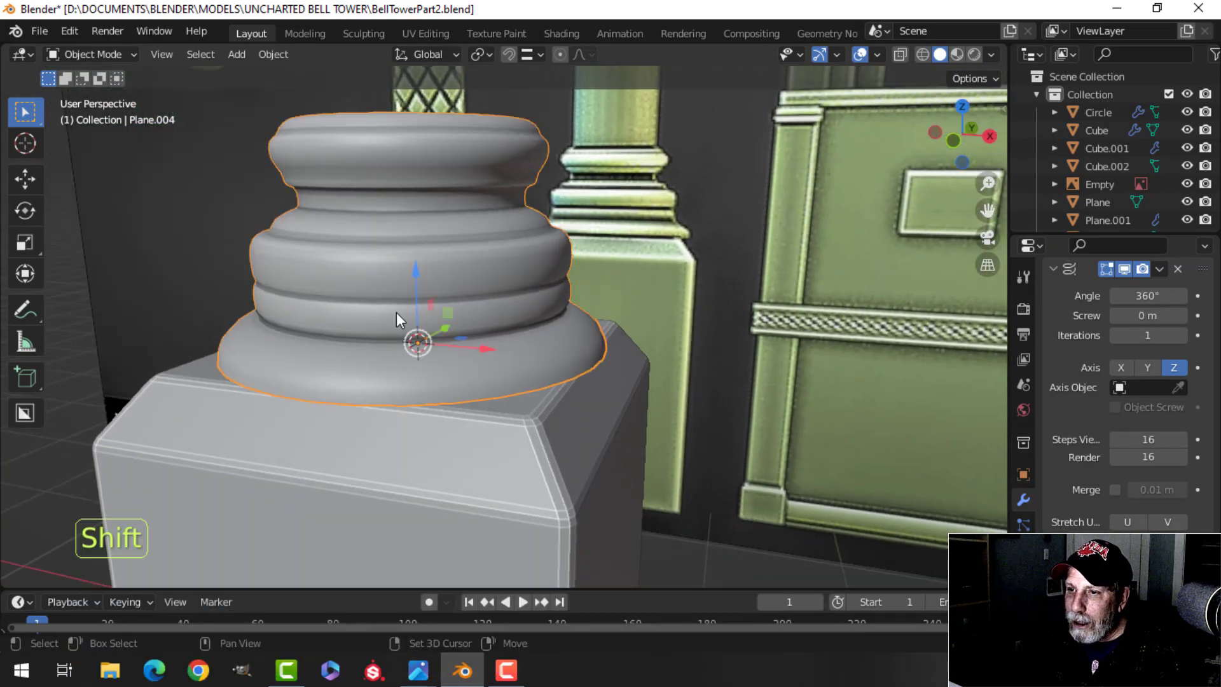
pyautogui.moveTo(390, 311); pyautogui.dragTo(467, 300, button='middle')
pyautogui.press('Tab')
pyautogui.scroll(2, 479, 319)
pyautogui.scroll(-3, 478, 318)
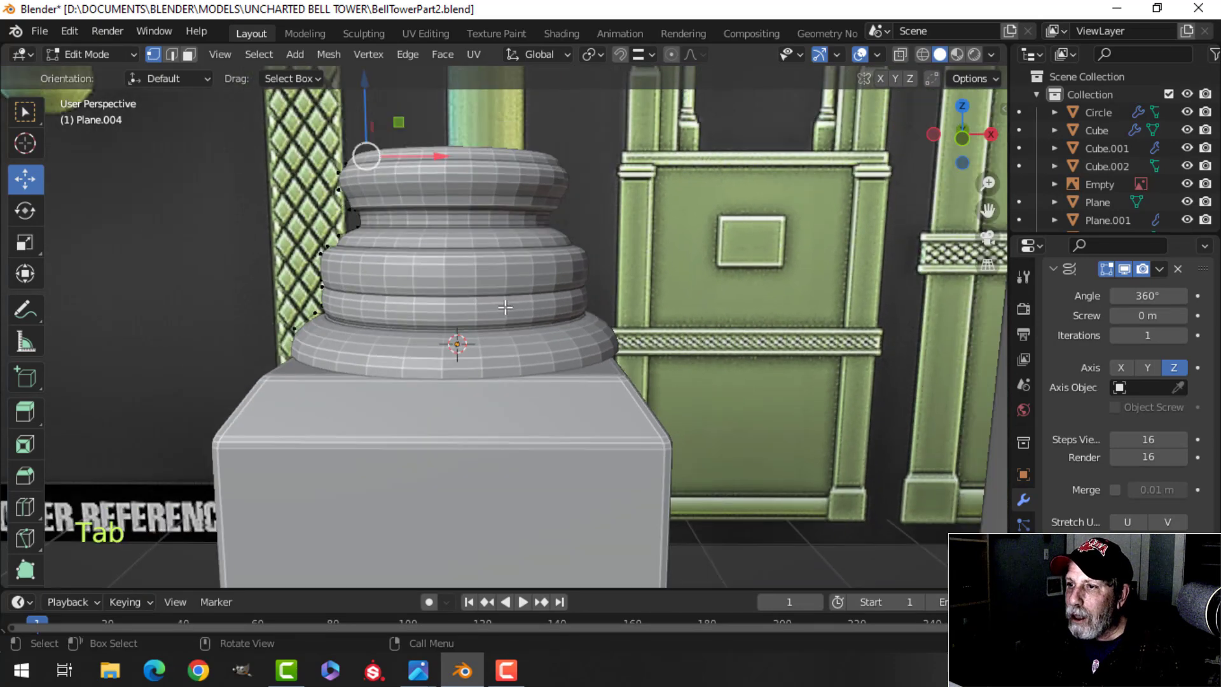
pyautogui.press('Tab')
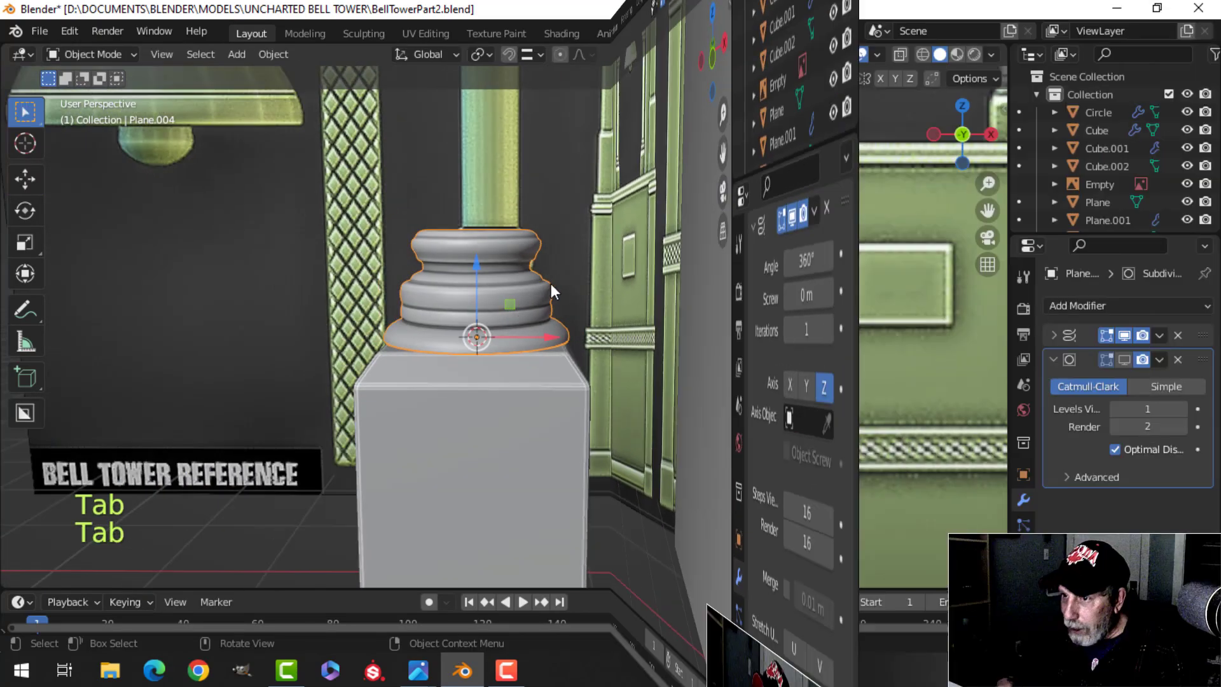
# - Delete the profile vertices of the narrow ring above the bottom flare and close the gap with a new edge
pyautogui.press('Tab')
pyautogui.press('a')
pyautogui.press('KP_1')
pyautogui.scroll(6, 389, 312)
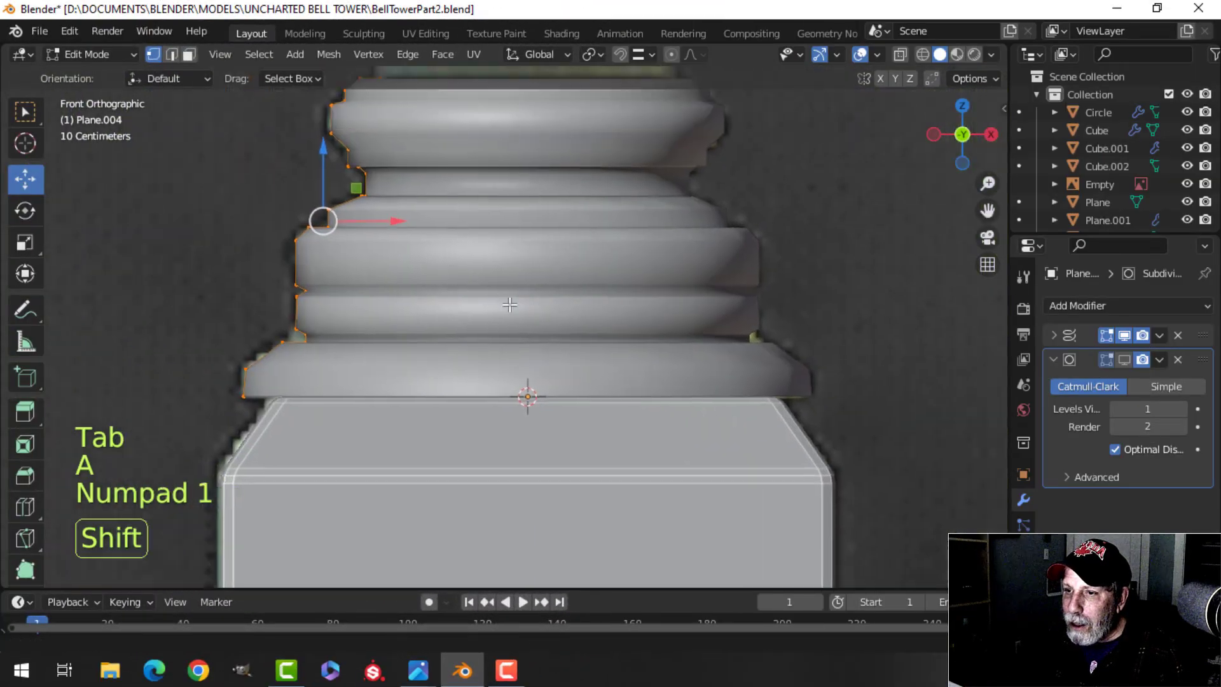
pyautogui.scroll(2, 389, 311)
pyautogui.keyDown('shift'); pyautogui.moveTo(286, 323); pyautogui.dragTo(474, 309, button='middle'); pyautogui.keyUp('shift')
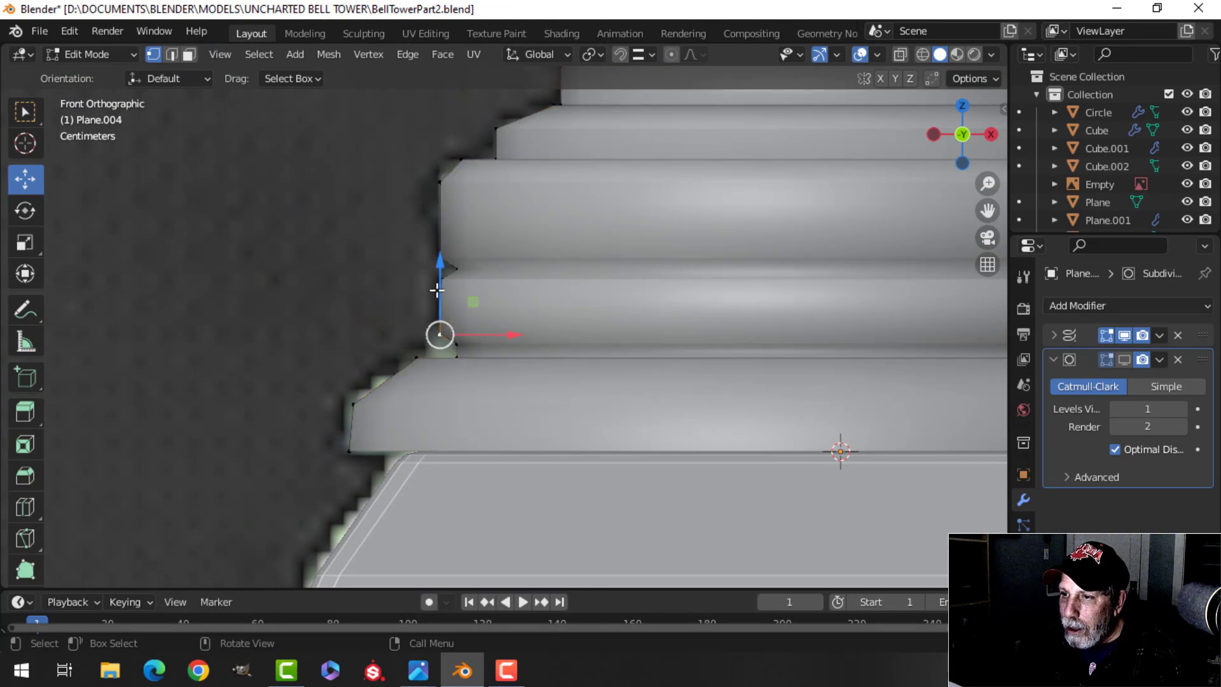
pyautogui.press('x')
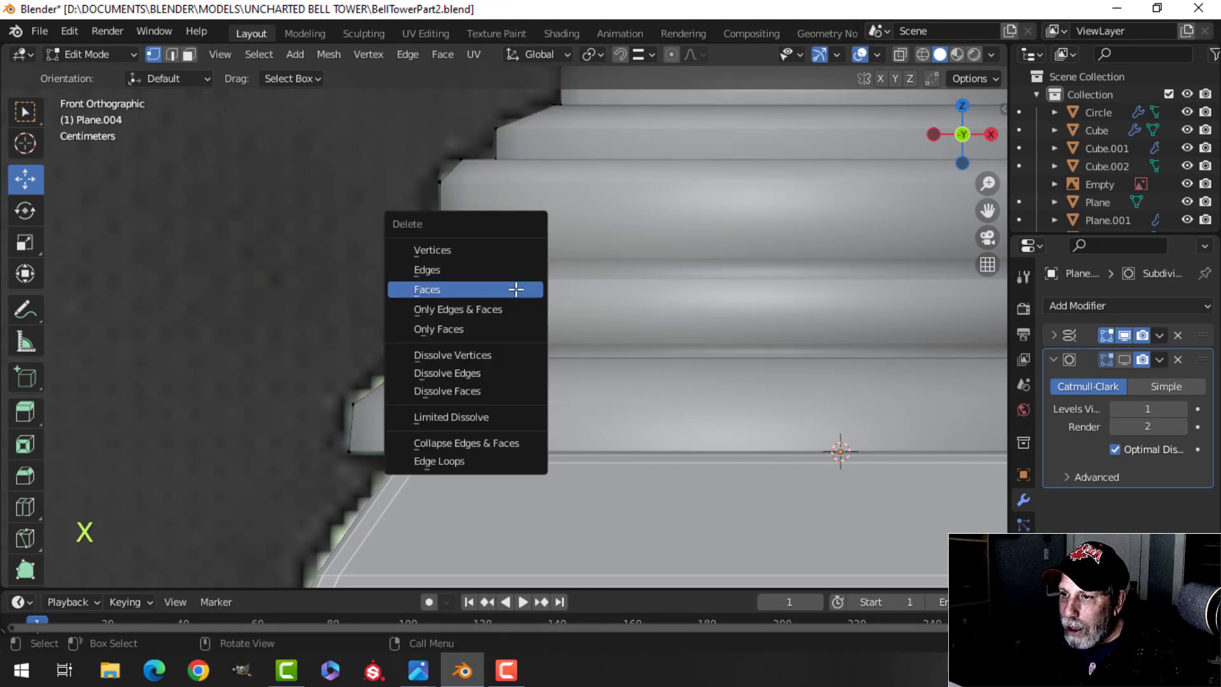
pyautogui.click(467, 252)
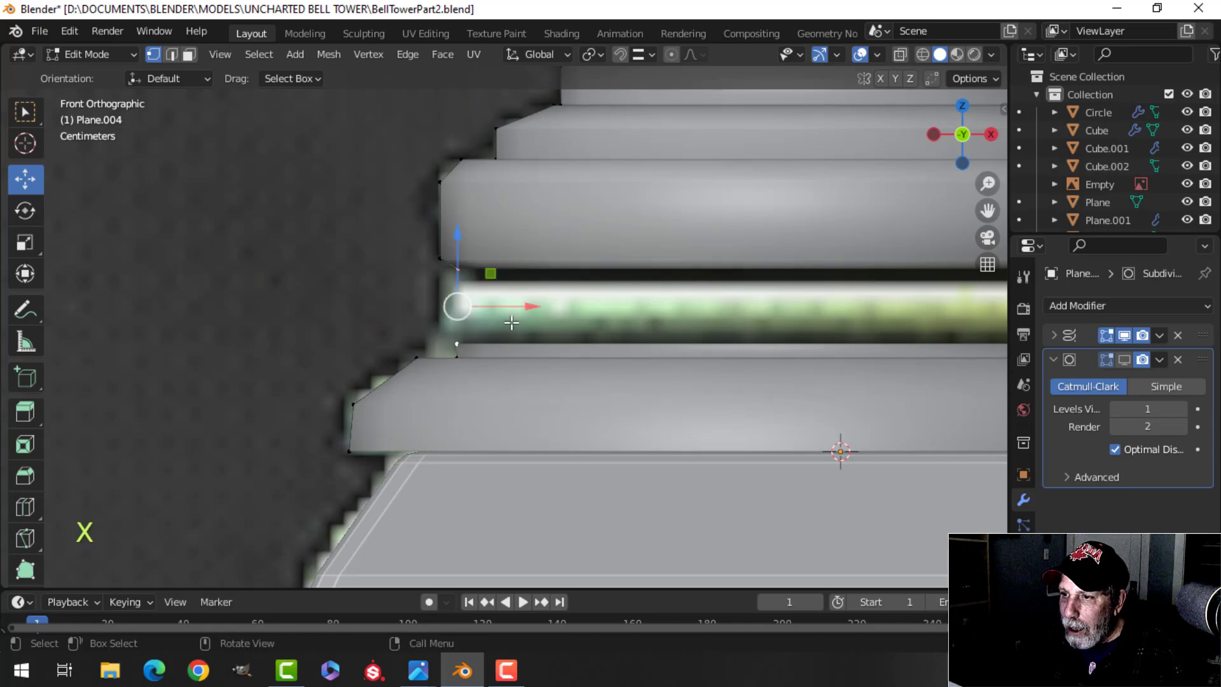
pyautogui.press('f')
pyautogui.scroll(-4, 512, 322)
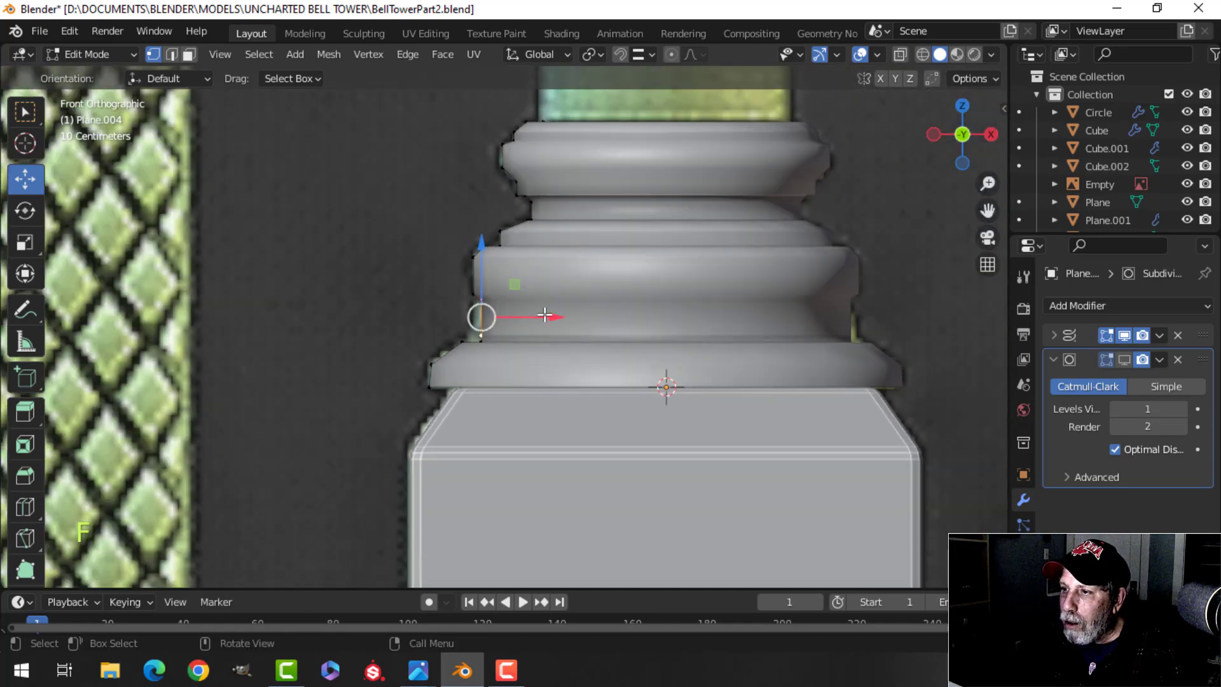
# - Move the profile vertex at the foot of the neck about -0.021 m in X and 0.007 m in Z
pyautogui.scroll(5, 515, 325)
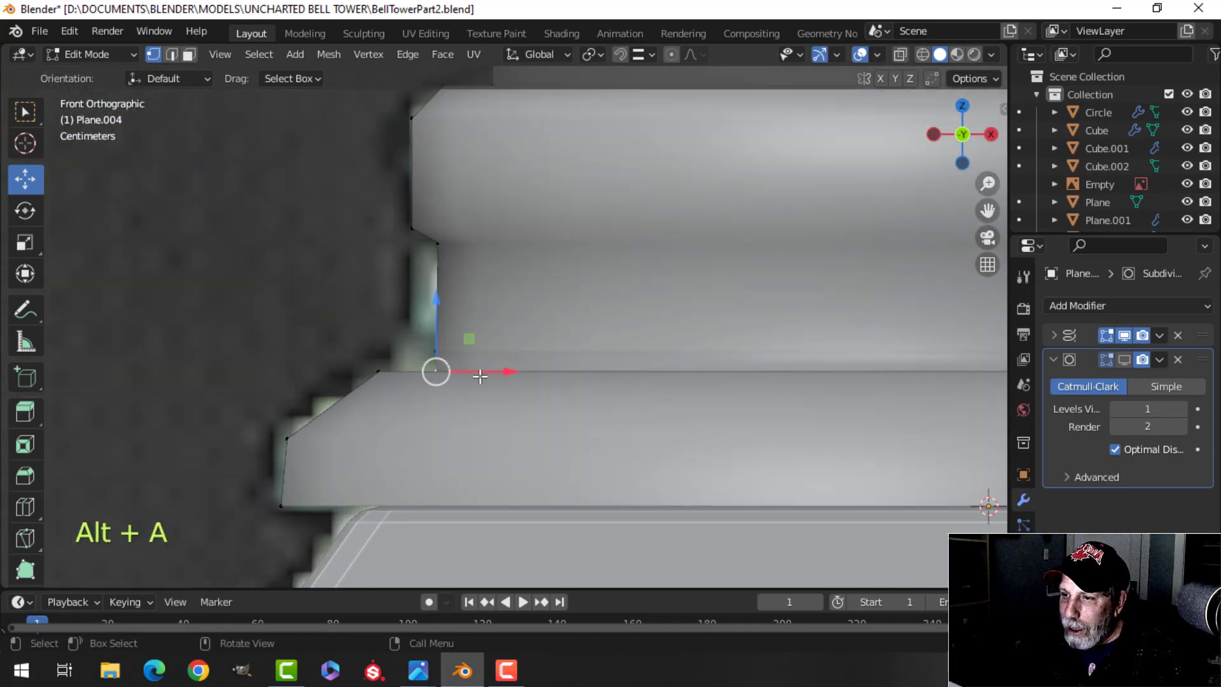
pyautogui.press('g')
pyautogui.click(459, 369)
pyautogui.scroll(-6, 398, 404)
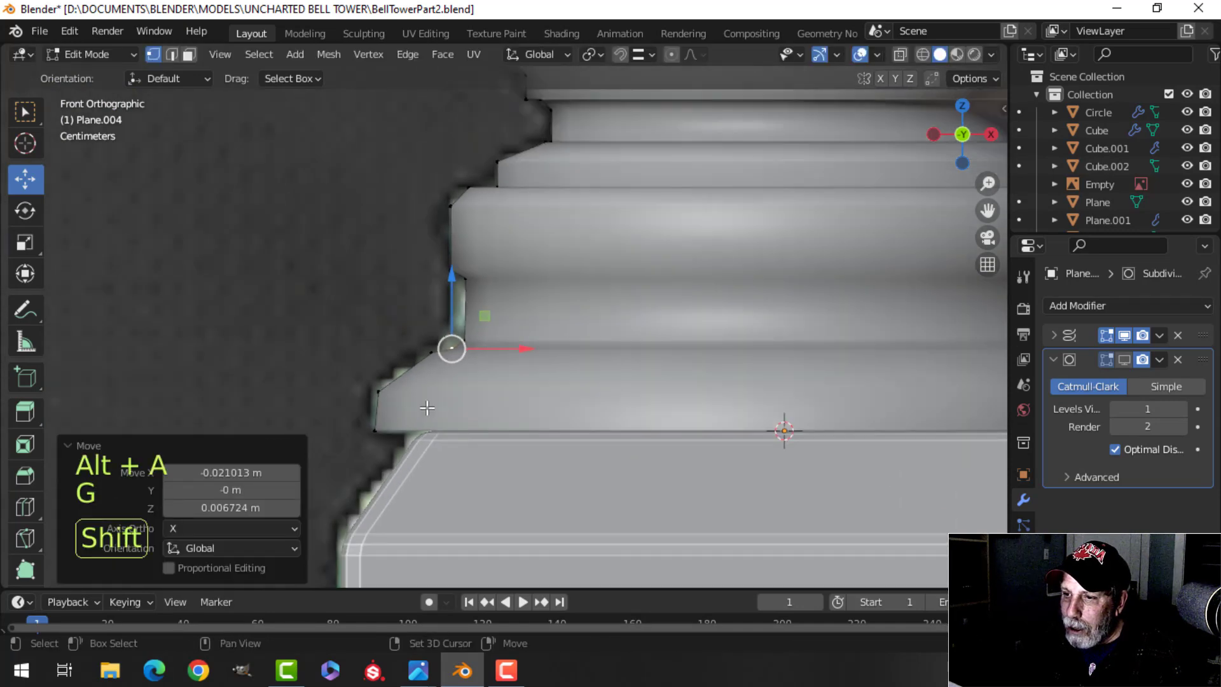
pyautogui.keyDown('shift'); pyautogui.moveTo(627, 335); pyautogui.dragTo(599, 356, button='middle'); pyautogui.keyUp('shift')
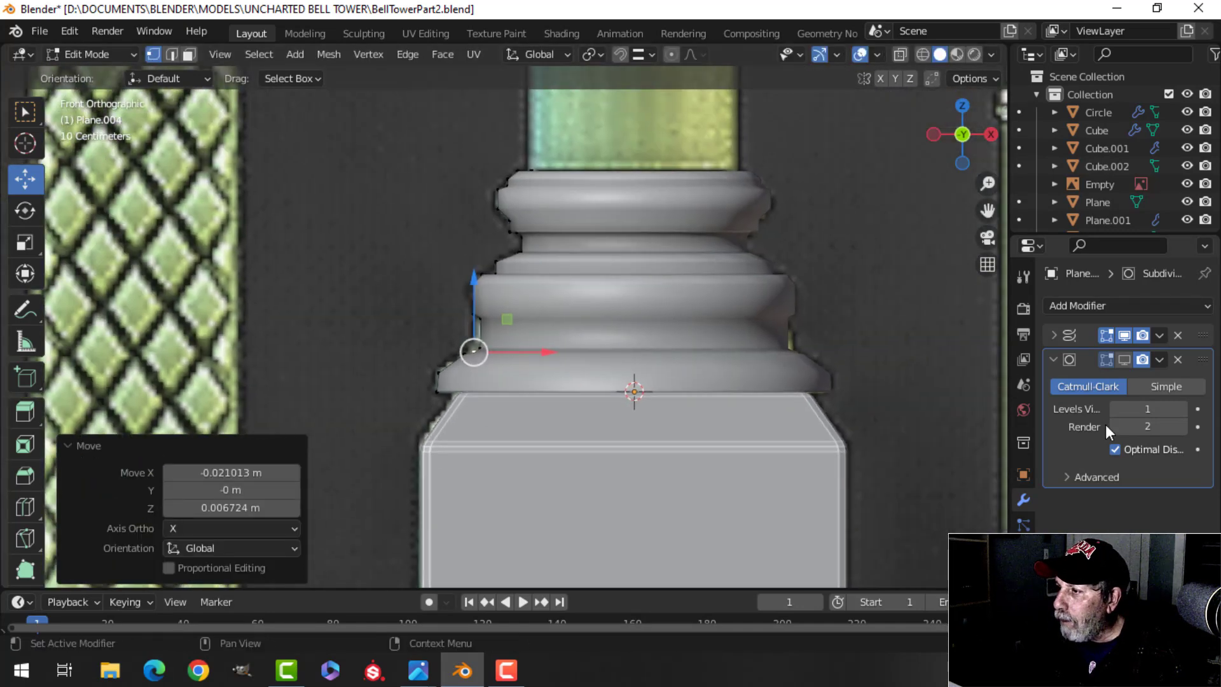
# - Turn on viewport display of the moulding's Subdivision modifier and check the smoothed shape in Object Mode
pyautogui.click(1125, 360)
pyautogui.scroll(3, 670, 371)
pyautogui.keyDown('shift'); pyautogui.moveTo(670, 371); pyautogui.dragTo(624, 442, button='middle'); pyautogui.keyUp('shift')
pyautogui.scroll(-1, 629, 392)
pyautogui.keyDown('shift'); pyautogui.moveTo(629, 392); pyautogui.dragTo(552, 410, button='middle'); pyautogui.keyUp('shift')
pyautogui.keyDown('shift'); pyautogui.moveTo(532, 367); pyautogui.dragTo(544, 431, button='middle'); pyautogui.keyUp('shift')
pyautogui.moveTo(545, 431); pyautogui.dragTo(539, 394, button='middle')
pyautogui.scroll(-5, 541, 427)
pyautogui.moveTo(539, 394); pyautogui.dragTo(639, 364, button='middle')
pyautogui.press('Tab')
pyautogui.hotkey('alt', 'a')
# - Dissolve the extra profile vertex at the foot of the neck, just above the bottom flare, and return to Object Mode
pyautogui.press('Tab')
pyautogui.scroll(5, 508, 388)
pyautogui.scroll(2, 636, 365)
pyautogui.hotkey('alt', 'a')
pyautogui.moveTo(539, 379); pyautogui.dragTo(570, 374, button='middle')
pyautogui.scroll(1, 540, 365)
pyautogui.click(569, 354)
pyautogui.press('x')
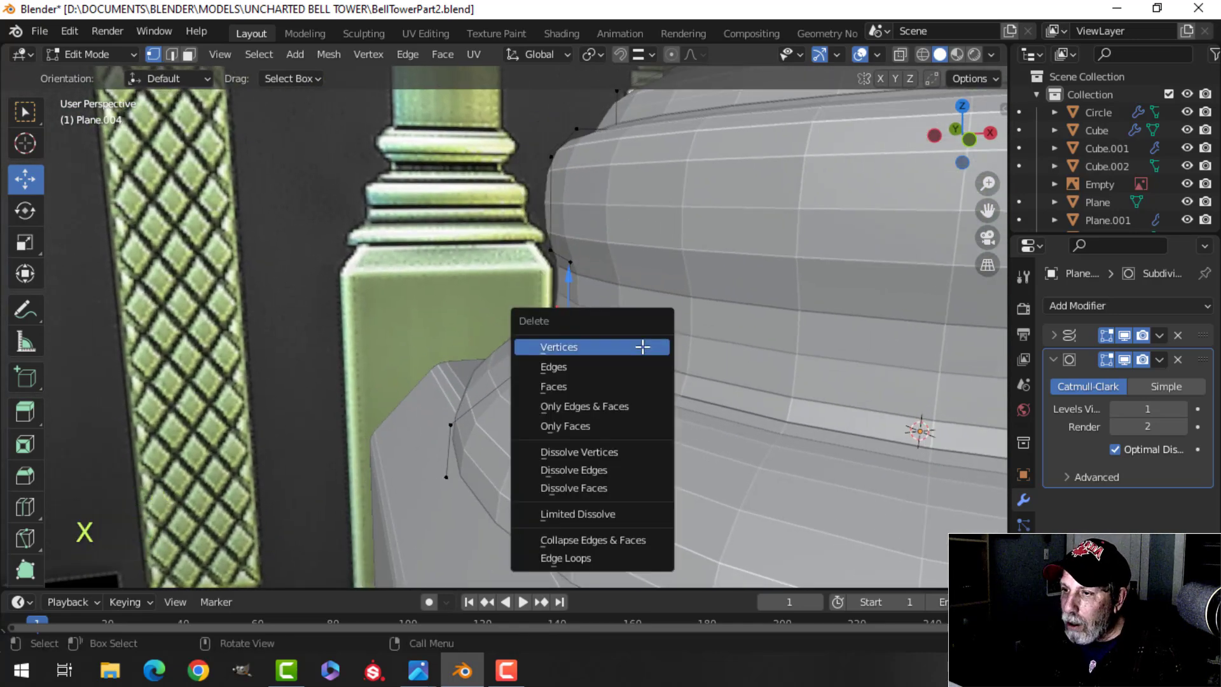
pyautogui.click(601, 452)
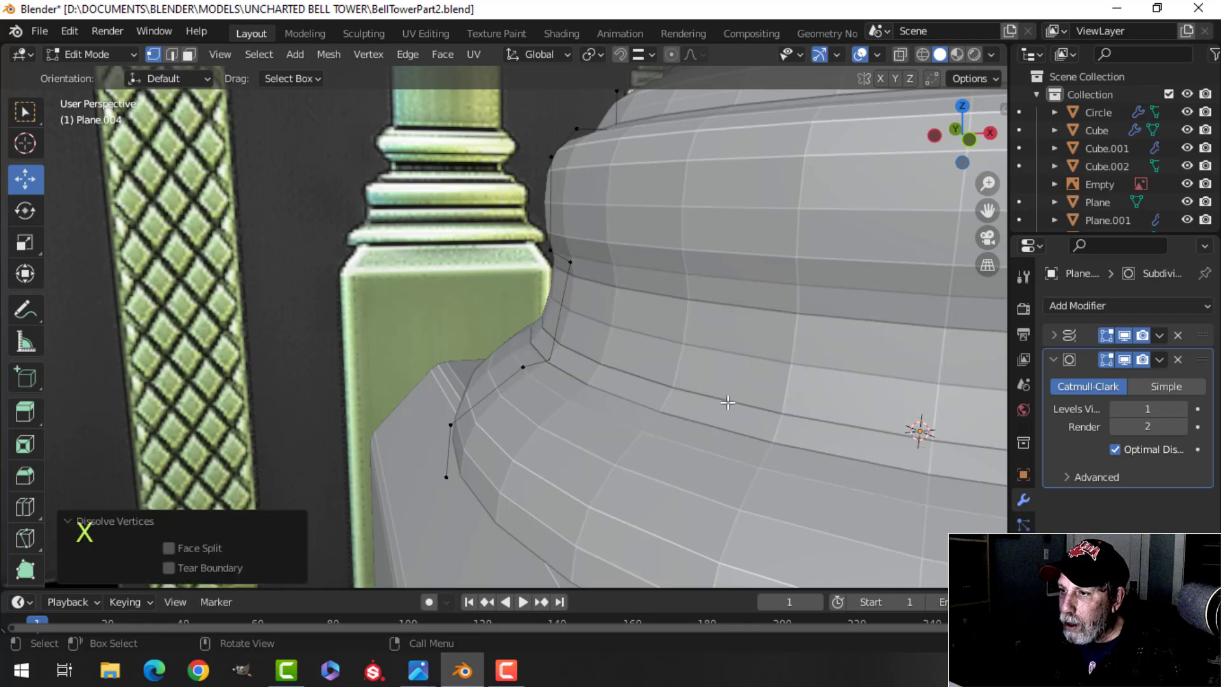
pyautogui.scroll(-4, 731, 401)
pyautogui.press('Tab')
# - Apply the moulding's Screw modifier, keeping the Subdivision modifier live
pyautogui.moveTo(740, 385); pyautogui.dragTo(617, 382, button='middle')
pyautogui.scroll(-3, 681, 365)
pyautogui.moveTo(617, 382); pyautogui.dragTo(528, 389, button='middle')
pyautogui.scroll(2, 644, 379)
pyautogui.scroll(2, 599, 399)
pyautogui.scroll(-3, 589, 385)
pyautogui.moveTo(735, 399); pyautogui.dragTo(626, 388, button='middle')
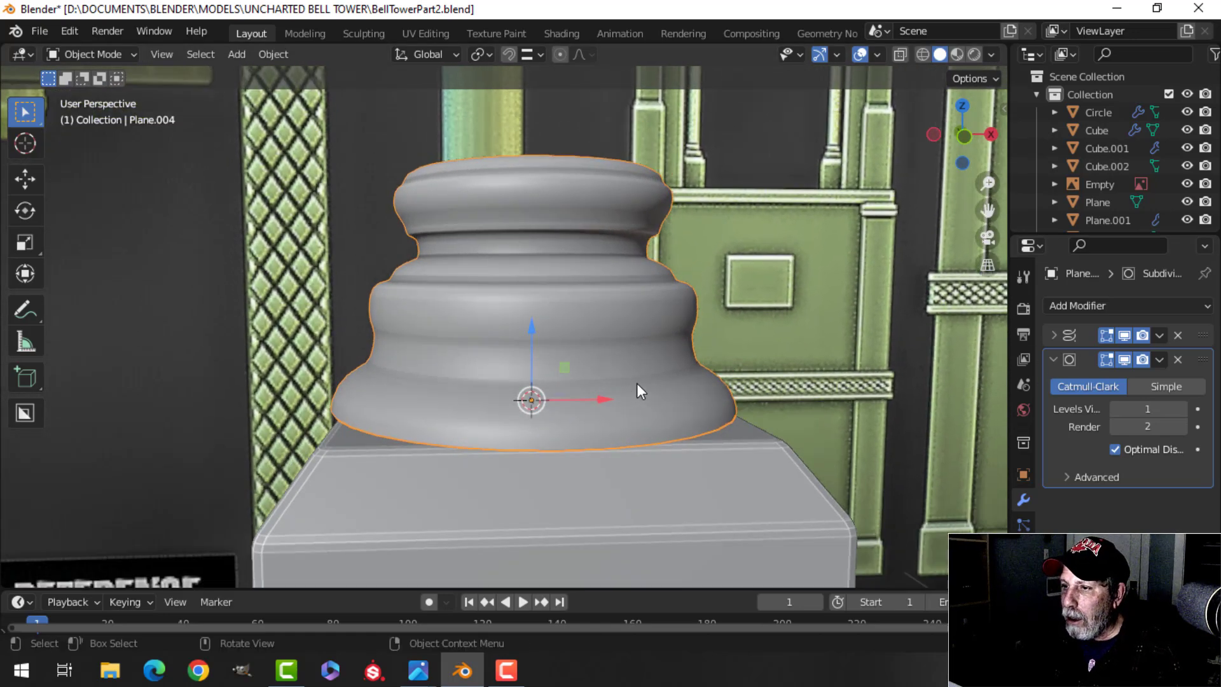
pyautogui.click(1159, 335)
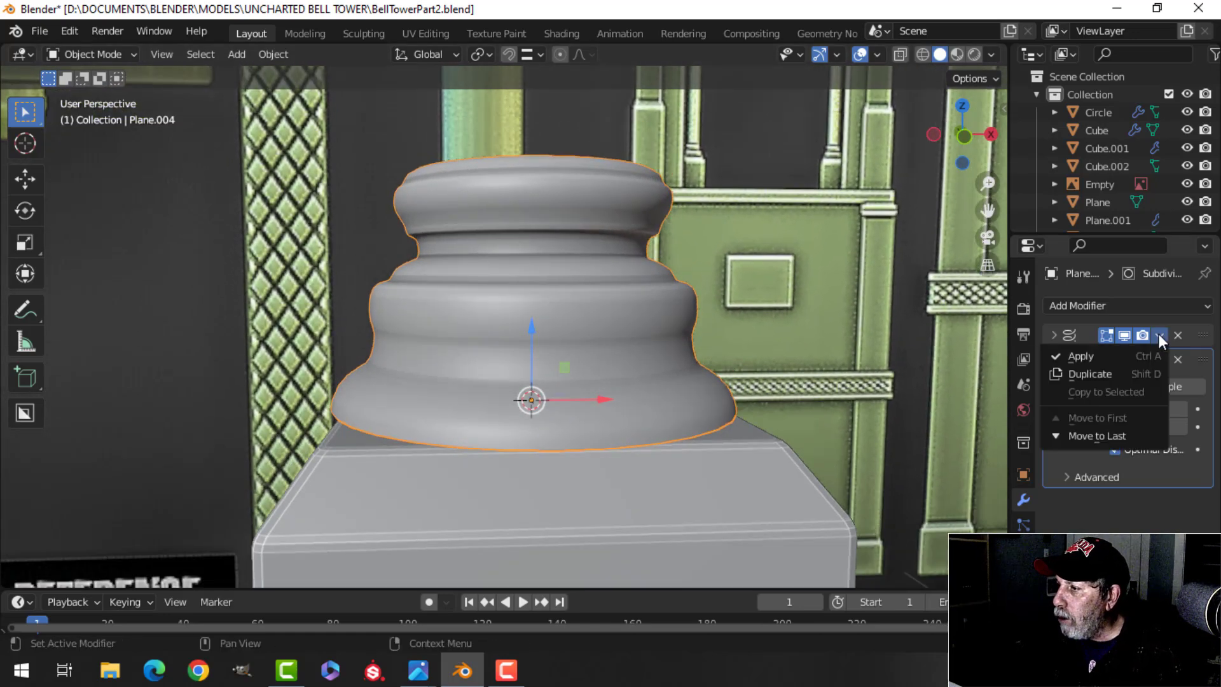
pyautogui.click(1113, 353)
# - Raise the entire moulding mesh about 0.056 m along Z, clear of the plinth block
pyautogui.press('Tab')
pyautogui.press('a')
pyautogui.scroll(4, 564, 339)
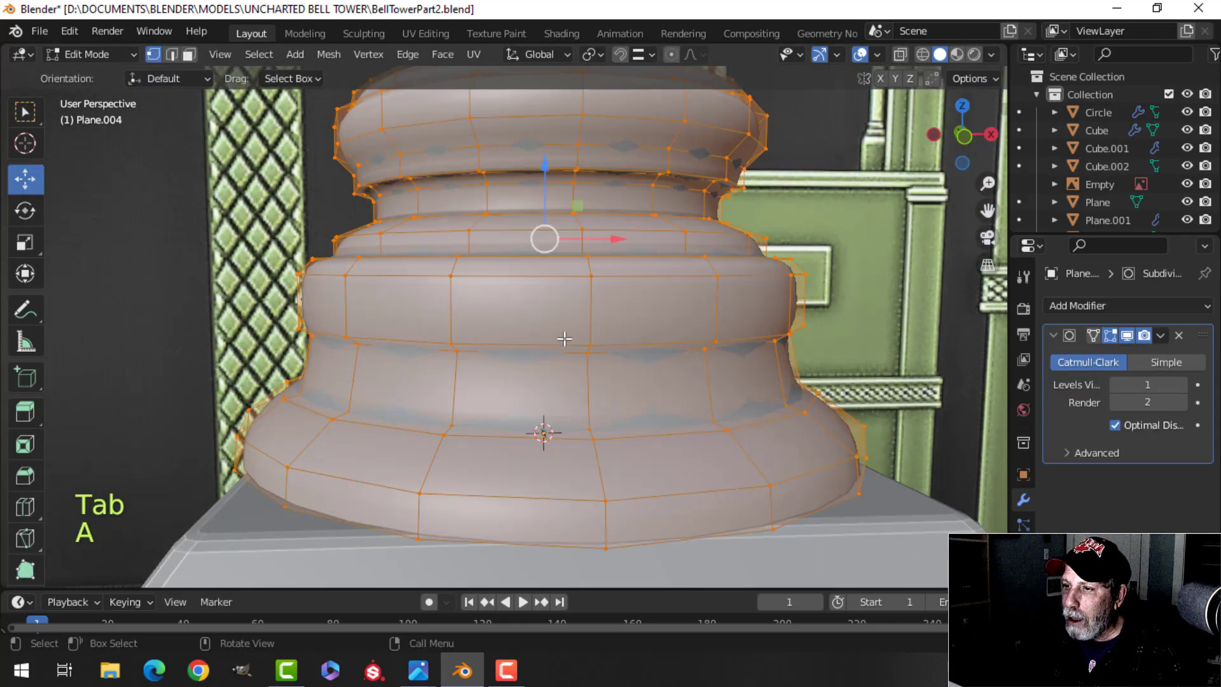
pyautogui.moveTo(566, 209); pyautogui.dragTo(566, 184)
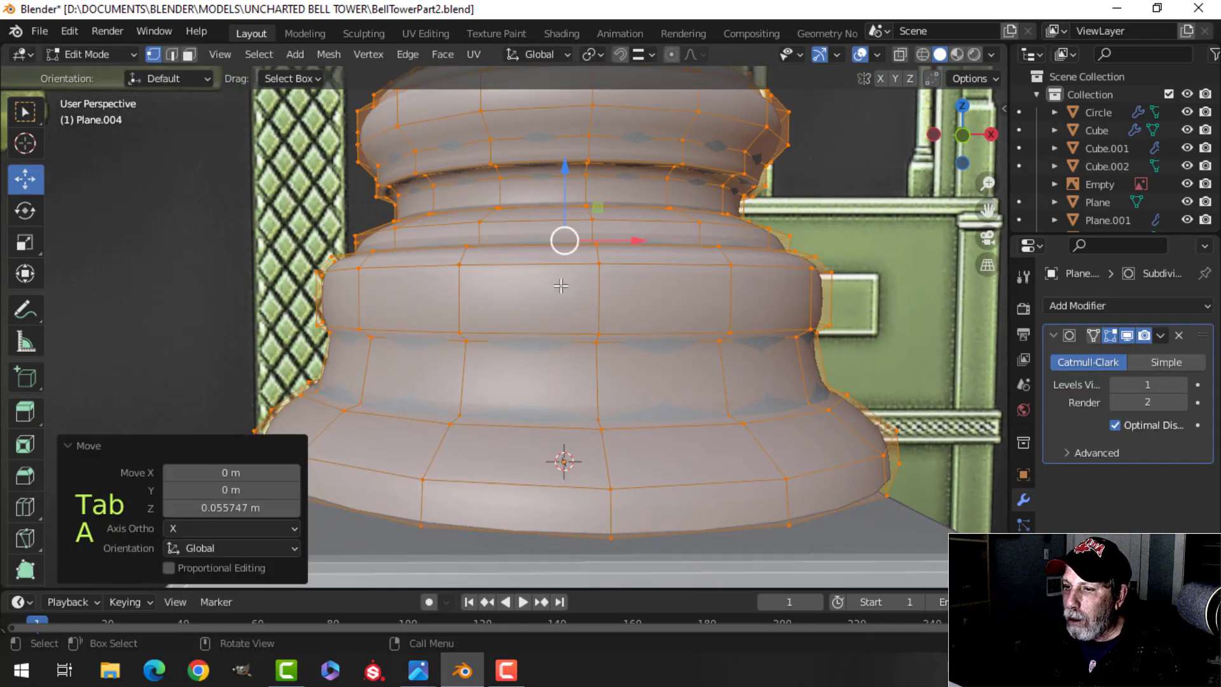
# - Lower the moulding's bottom edge loop about 0.01 m along Z and extrude it inward at a scale of 0.825
pyautogui.hotkey('alt', 'a')
pyautogui.keyDown('alt'); pyautogui.keyDown('shift'); pyautogui.click(562, 527); pyautogui.keyUp('shift'); pyautogui.keyUp('alt')
pyautogui.moveTo(585, 436); pyautogui.dragTo(582, 417, button='middle')
pyautogui.moveTo(566, 321); pyautogui.dragTo(564, 337)
pyautogui.moveTo(564, 337); pyautogui.dragTo(592, 375, button='middle')
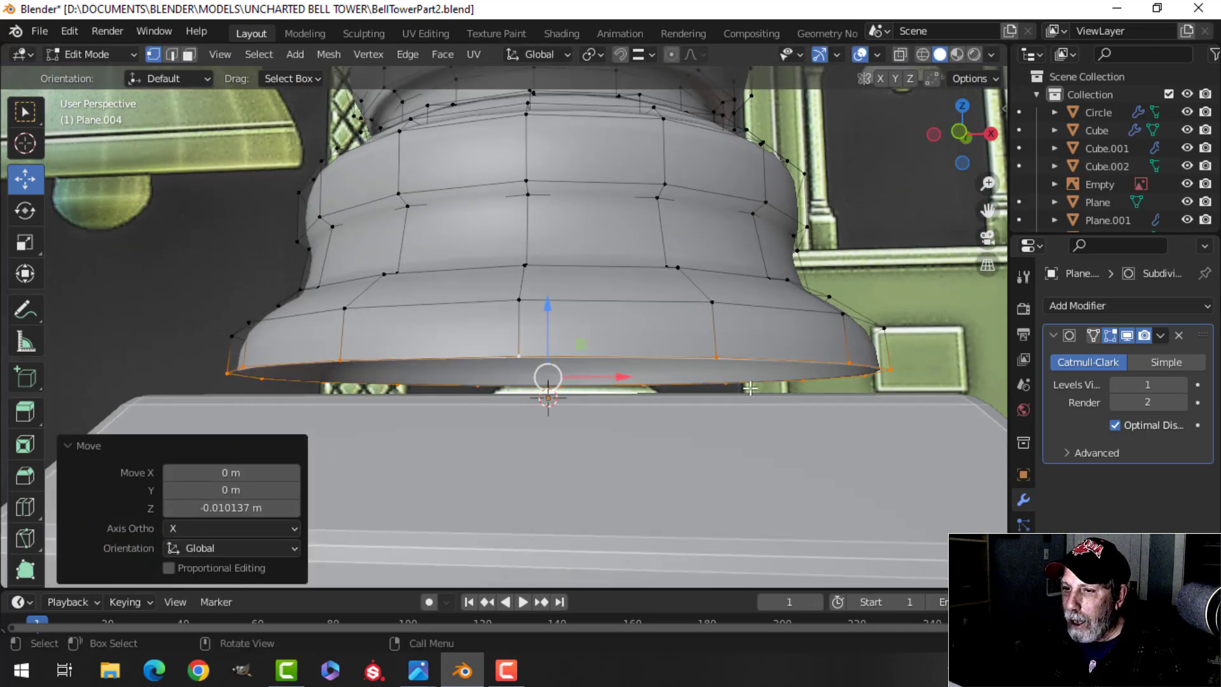
pyautogui.press('e')
pyautogui.press('s')
pyautogui.click(599, 376)
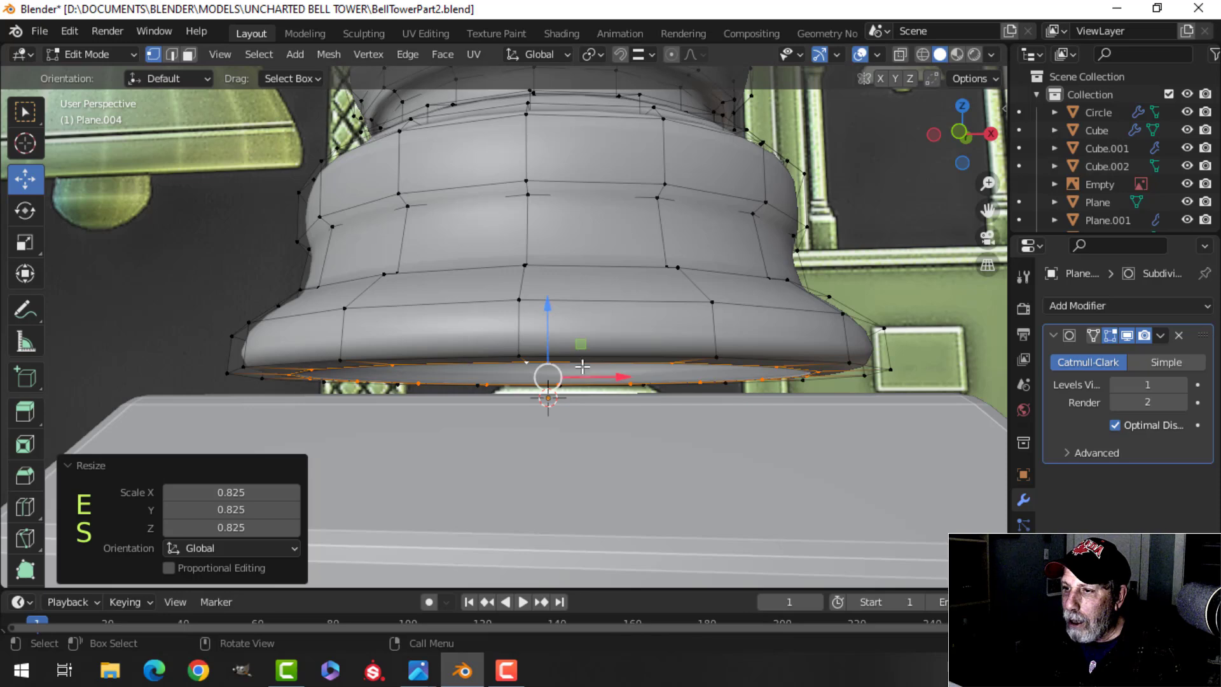
pyautogui.moveTo(599, 376); pyautogui.dragTo(554, 404, button='middle')
# - Add a supporting edge loop close to the bottom rim of the flare
pyautogui.hotkey('ctrl', 'r')
pyautogui.click(574, 449)
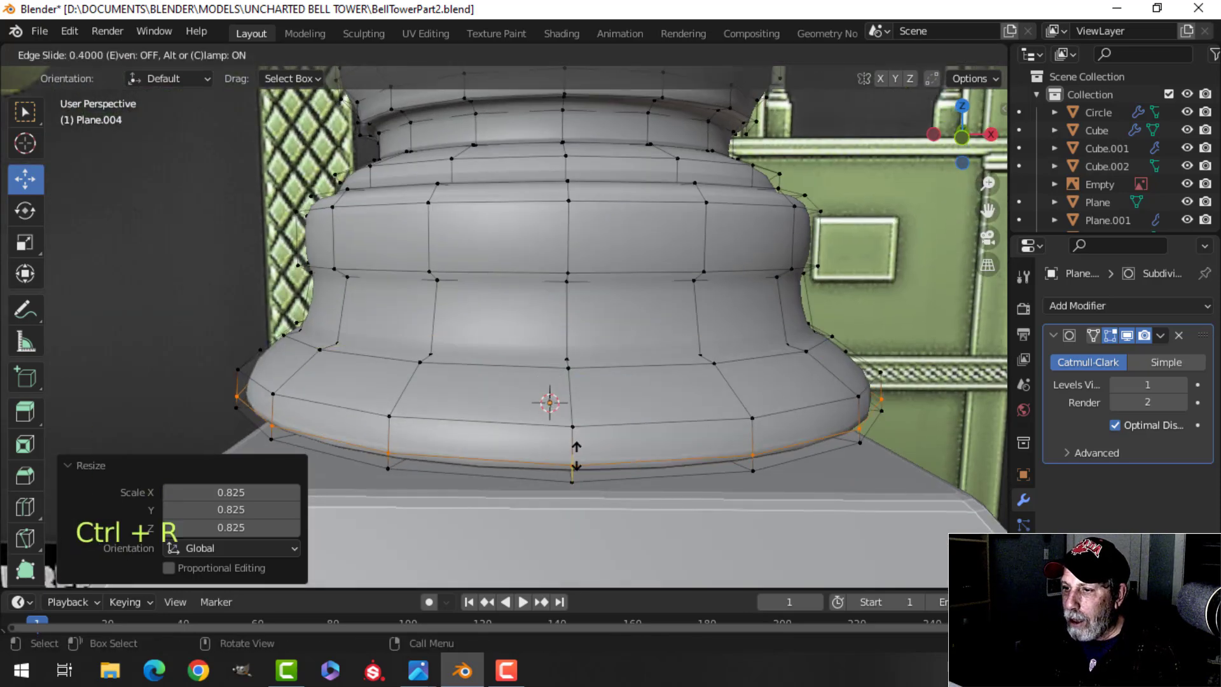
pyautogui.click(578, 469)
# - Lower the entire moulding mesh about 0.052 m along Z onto the plinth block
pyautogui.press('a')
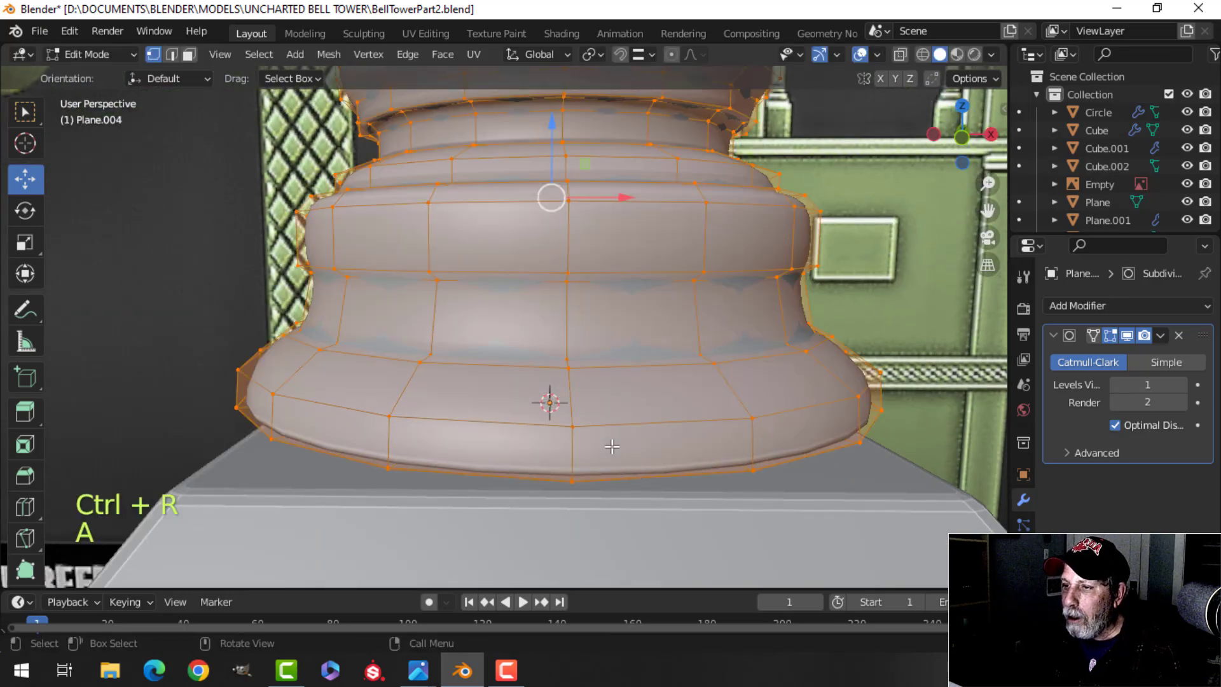
pyautogui.scroll(-2, 548, 401)
pyautogui.moveTo(535, 165); pyautogui.dragTo(531, 184)
pyautogui.scroll(4, 578, 335)
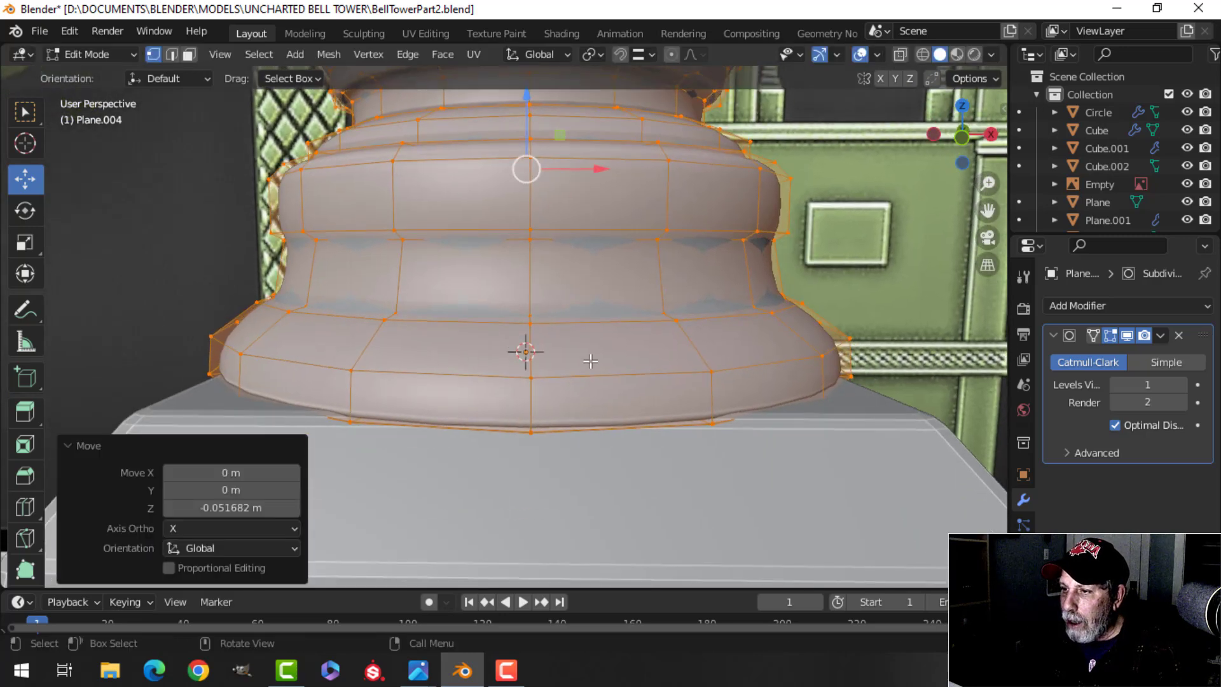
# - Add two supporting edge loops to the bottom flare, one just below its shoulder and one near its upper edge
pyautogui.hotkey('alt', 'a')
pyautogui.hotkey('ctrl', 'r')
pyautogui.click(533, 359)
pyautogui.click(534, 373)
pyautogui.hotkey('ctrl', 'r')
pyautogui.click(527, 330)
pyautogui.click(532, 348)
# - Add two supporting edge loops to the neck above the flare, one near its lower edge and one near its upper edge
pyautogui.hotkey('ctrl', 'r')
pyautogui.click(527, 260)
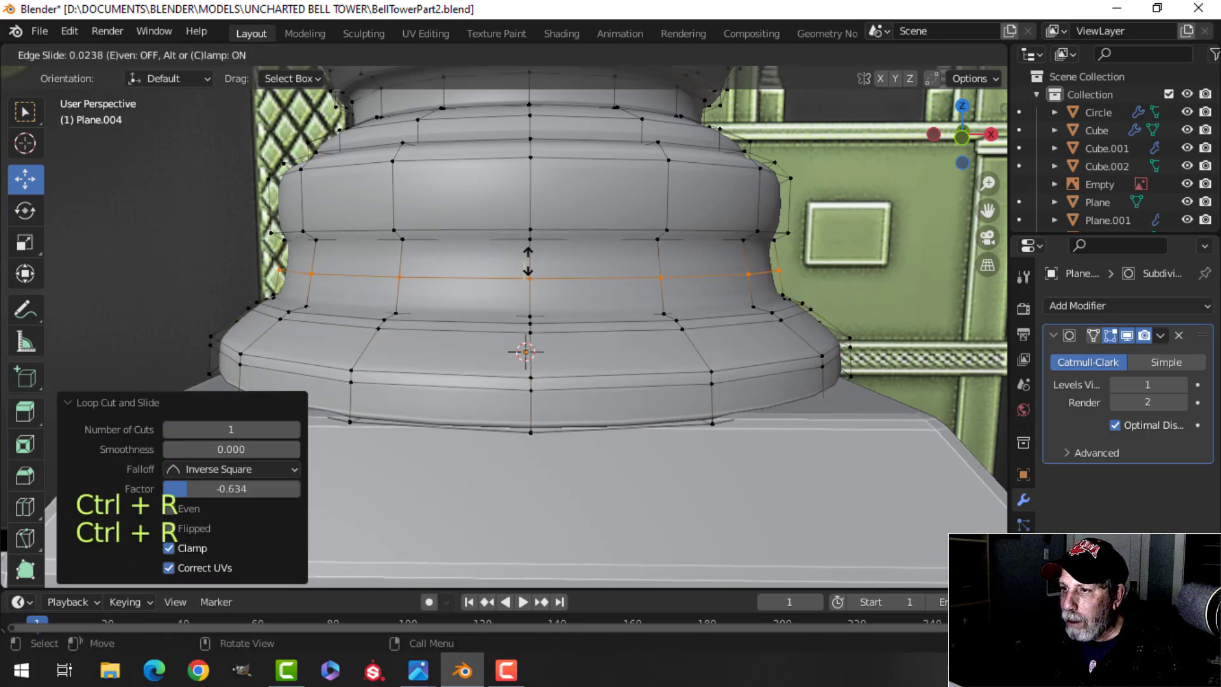
pyautogui.click(530, 288)
pyautogui.hotkey('ctrl', 'r')
pyautogui.click(531, 278)
pyautogui.click(531, 257)
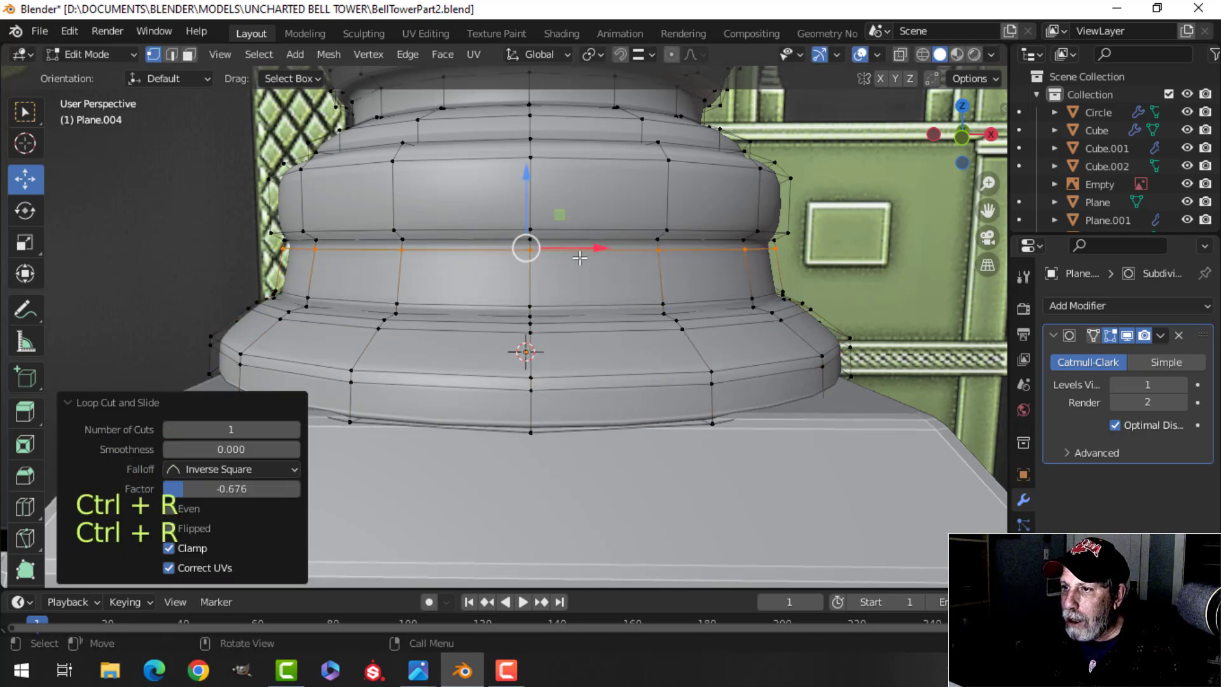
# - Add two edge loops to the middle bulge's outer face, one toward its top and one toward its bottom, and leave Edit Mode
pyautogui.scroll(-3, 549, 307)
pyautogui.keyDown('shift'); pyautogui.moveTo(550, 307); pyautogui.dragTo(549, 326, button='middle'); pyautogui.keyUp('shift')
pyautogui.scroll(2, 549, 326)
pyautogui.hotkey('alt', 'a')
pyautogui.hotkey('ctrl', 'r')
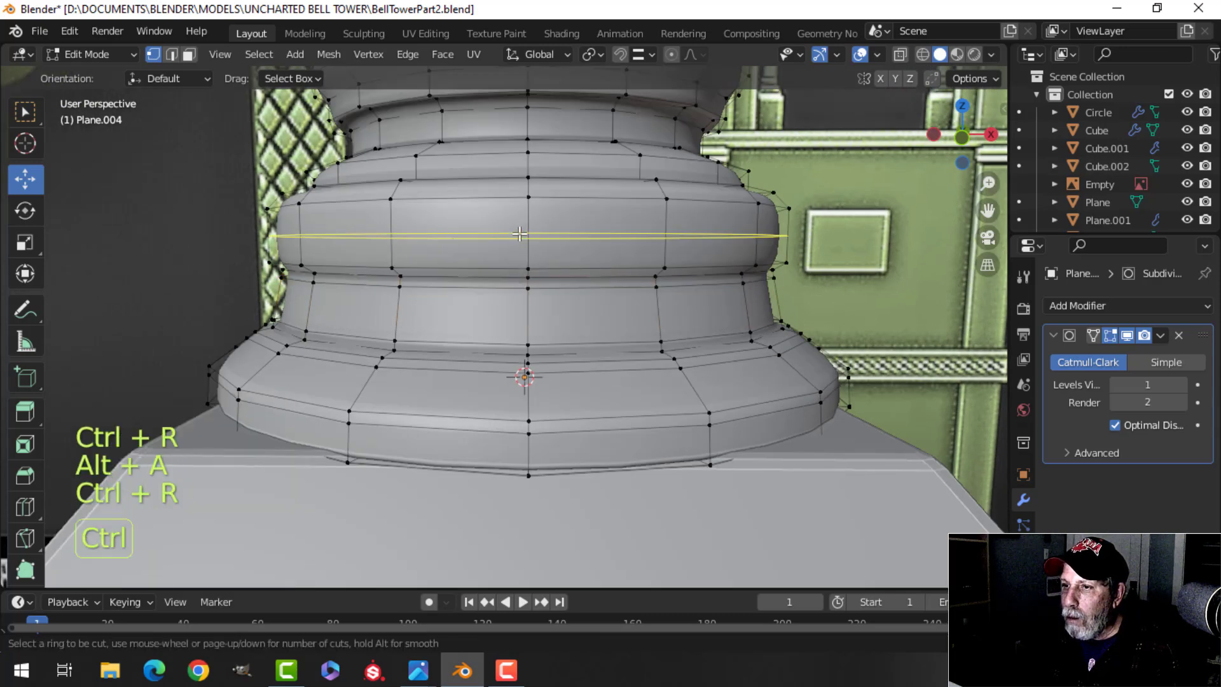
pyautogui.click(519, 230)
pyautogui.click(520, 221)
pyautogui.hotkey('ctrl', 'r')
pyautogui.click(526, 234)
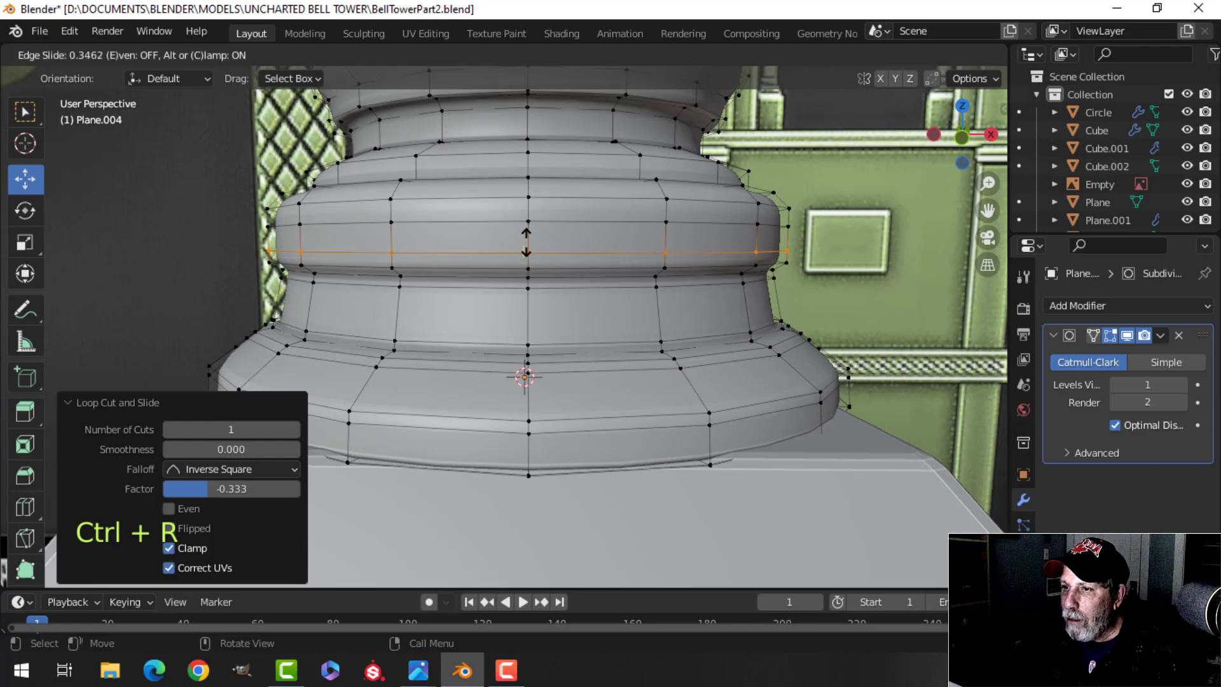
pyautogui.click(526, 242)
pyautogui.press('Tab')
pyautogui.scroll(-3, 598, 266)
pyautogui.scroll(3, 586, 271)
pyautogui.hotkey('alt', 'a')
# - Add two supporting edge loops to the small step above the middle bulge, at slide factors 0.461 and -0.611
pyautogui.keyDown('shift'); pyautogui.moveTo(572, 267); pyautogui.dragTo(552, 349, button='middle'); pyautogui.keyUp('shift')
pyautogui.moveTo(542, 356); pyautogui.dragTo(539, 322, button='middle')
pyautogui.click(523, 345)
pyautogui.press('Tab')
pyautogui.scroll(2, 528, 357)
pyautogui.hotkey('alt', 'a')
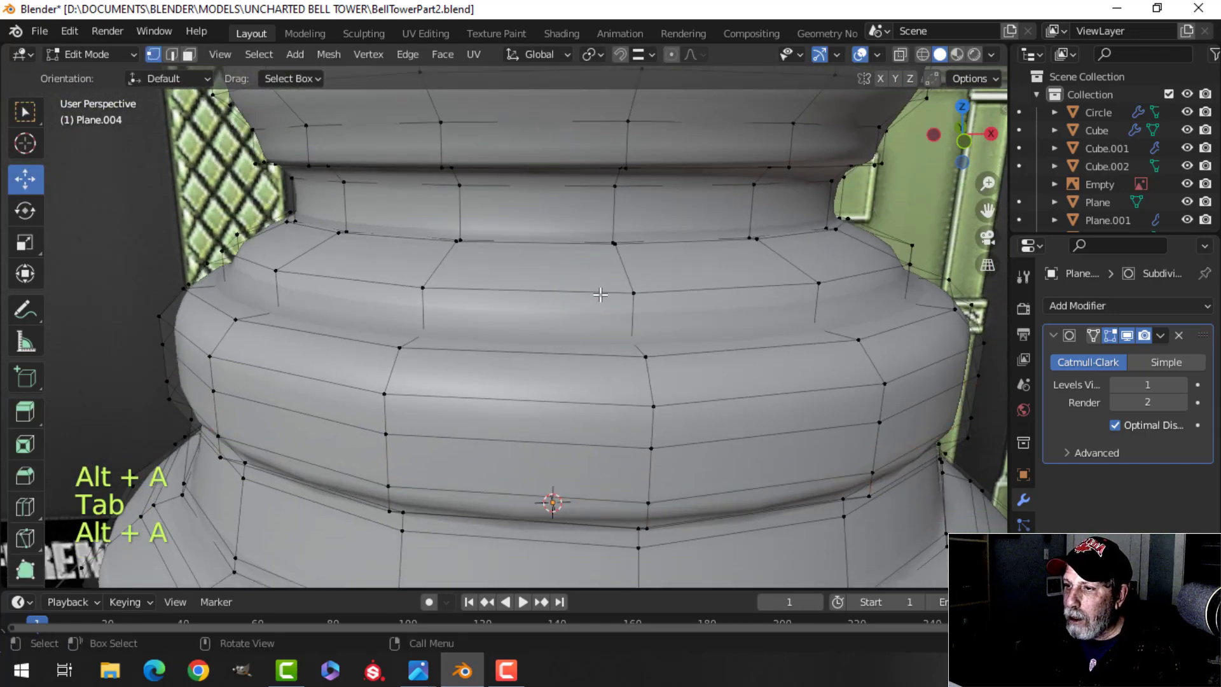
pyautogui.hotkey('ctrl', 'r')
pyautogui.click(630, 321)
pyautogui.click(630, 324)
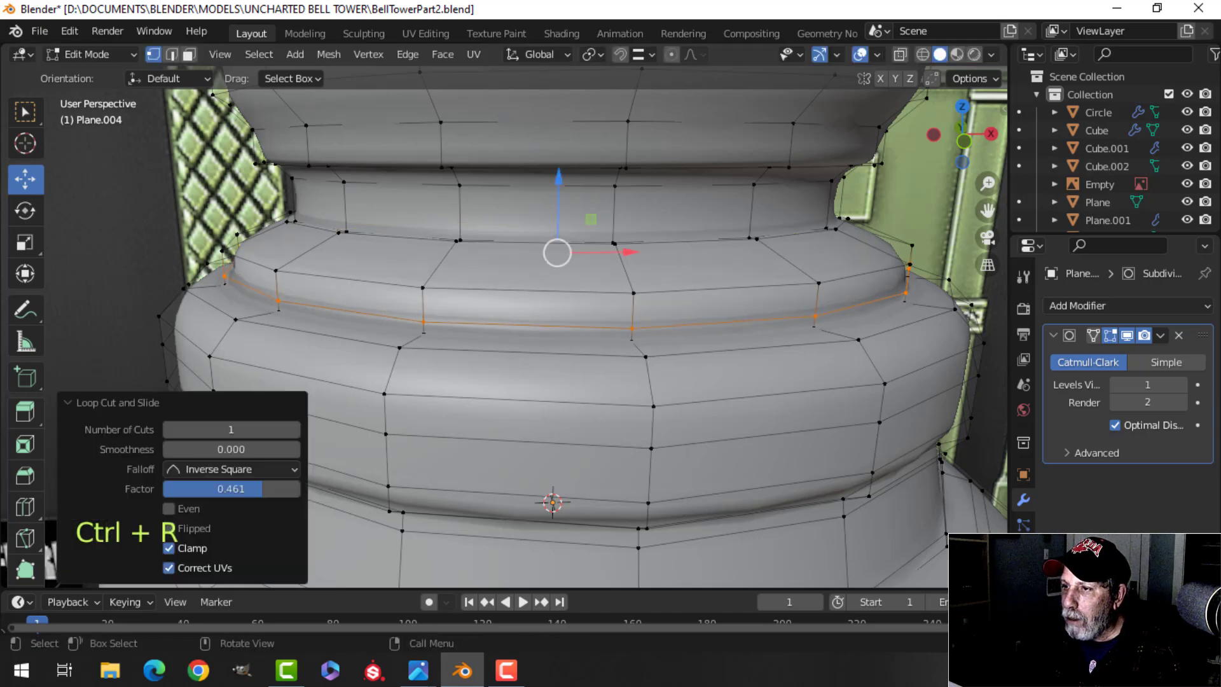
pyautogui.hotkey('ctrl', 'r')
pyautogui.click(629, 259)
pyautogui.click(630, 247)
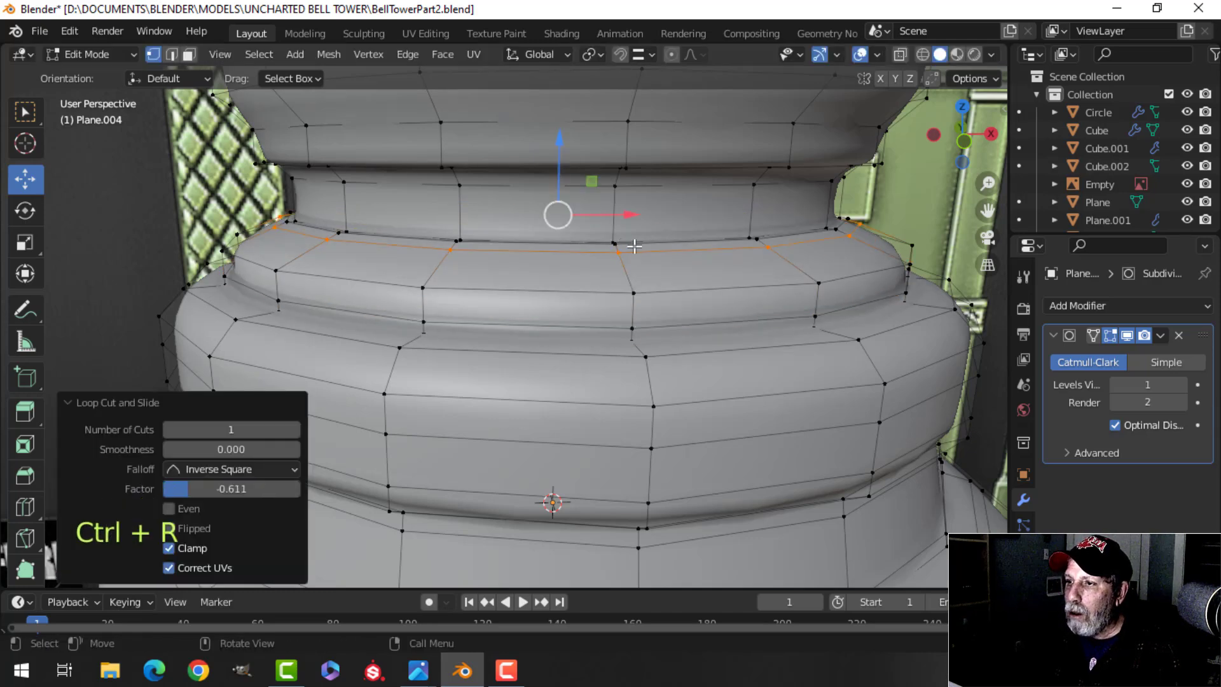
pyautogui.press('Tab')
pyautogui.scroll(-4, 628, 267)
# - Add two edge loops around the upper moulding's outer face, the second at slide factor 0.247, and review the result in Object Mode
pyautogui.moveTo(627, 267); pyautogui.dragTo(509, 255, button='middle')
pyautogui.keyDown('shift'); pyautogui.moveTo(509, 255); pyautogui.dragTo(542, 316, button='middle'); pyautogui.keyUp('shift')
pyautogui.scroll(2, 542, 312)
pyautogui.hotkey('alt', 'a')
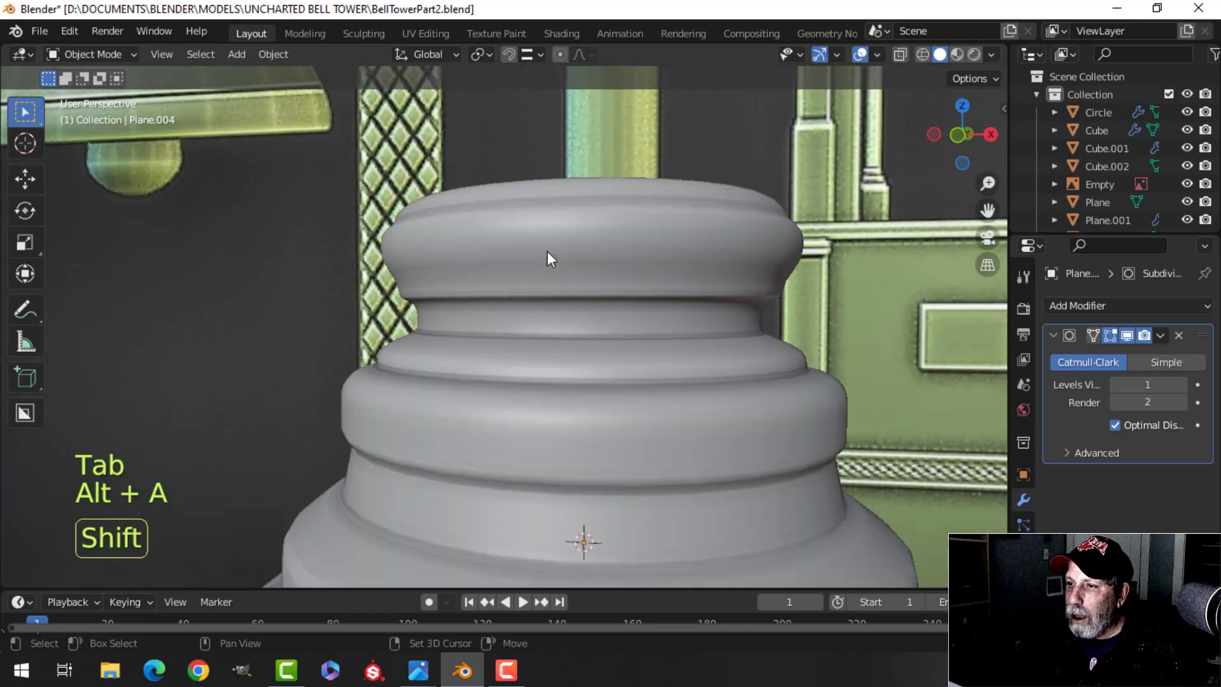
pyautogui.press('Tab')
pyautogui.moveTo(578, 278); pyautogui.dragTo(500, 270, button='middle')
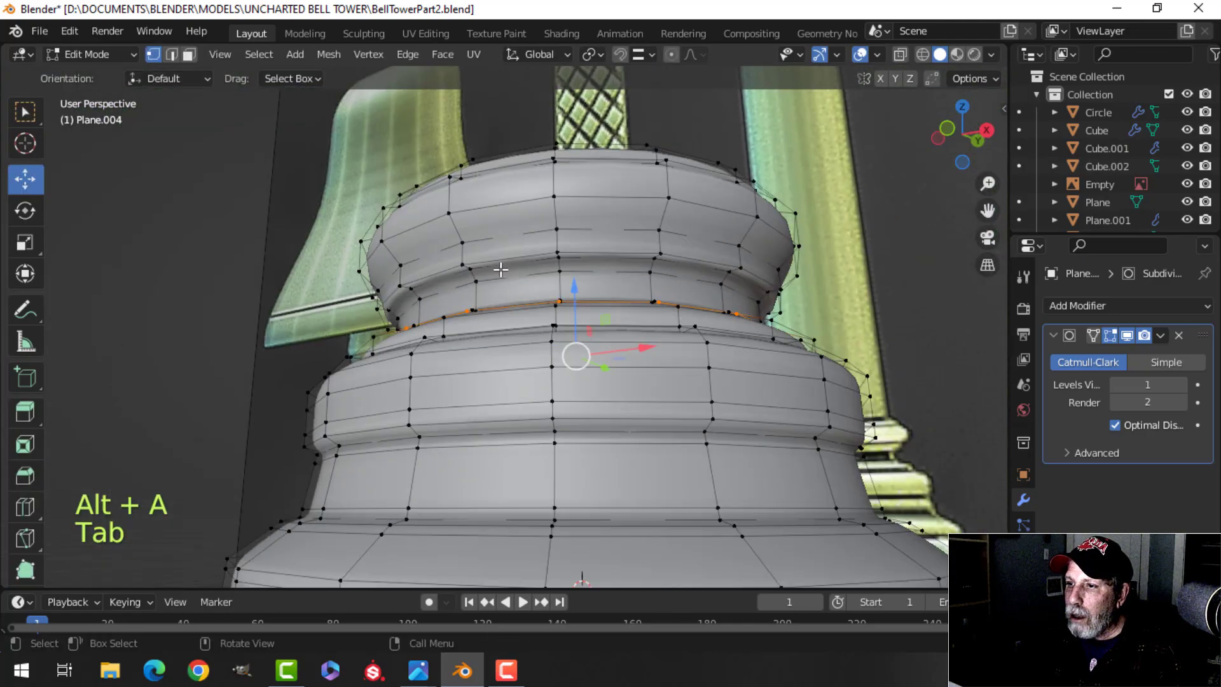
pyautogui.hotkey('ctrl', 'r')
pyautogui.click(456, 230)
pyautogui.click(458, 235)
pyautogui.moveTo(458, 235); pyautogui.dragTo(500, 422, button='middle')
pyautogui.hotkey('ctrl', 'r')
pyautogui.click(494, 433)
pyautogui.click(494, 438)
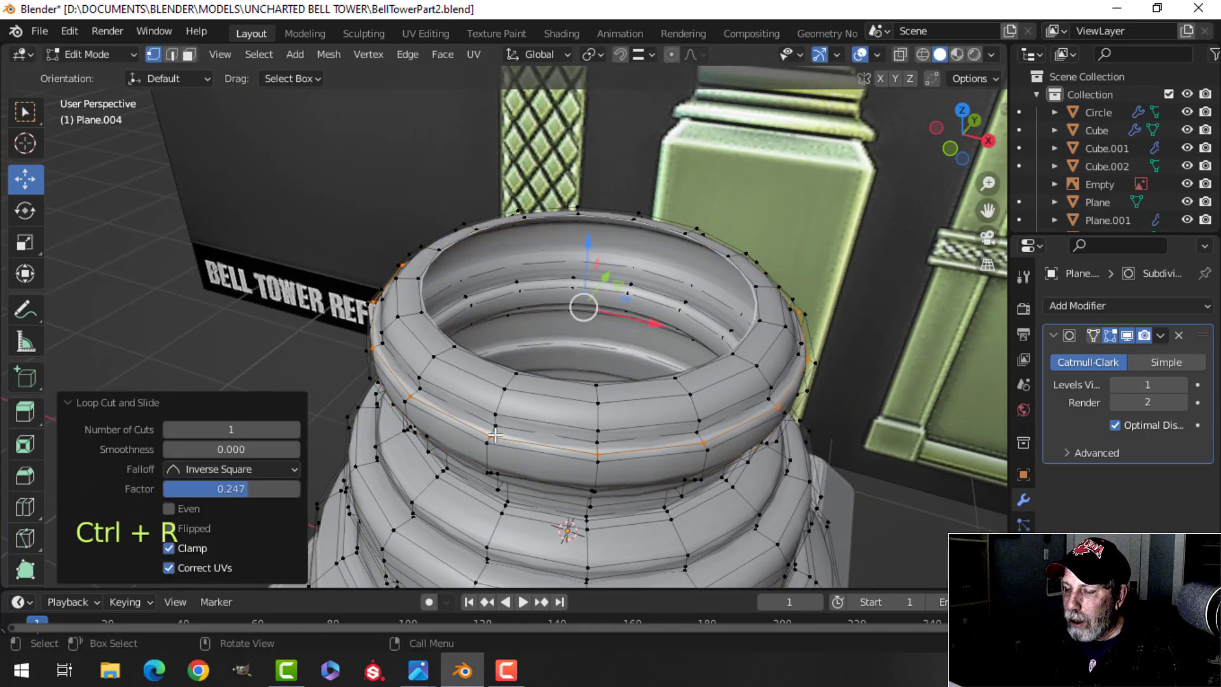
pyautogui.press('Tab')
pyautogui.scroll(-5, 573, 389)
pyautogui.moveTo(575, 386); pyautogui.dragTo(555, 321, button='middle')
pyautogui.hotkey('alt', 'a')
pyautogui.scroll(2, 479, 358)
pyautogui.scroll(-2, 478, 358)
pyautogui.scroll(3, 577, 364)
# - Delete the middle bulge's full ring of faces, growing the selected face loop twice so its rounded edges are included
pyautogui.click(501, 318)
pyautogui.press('Tab')
pyautogui.scroll(2, 555, 320)
pyautogui.hotkey('alt', 'a')
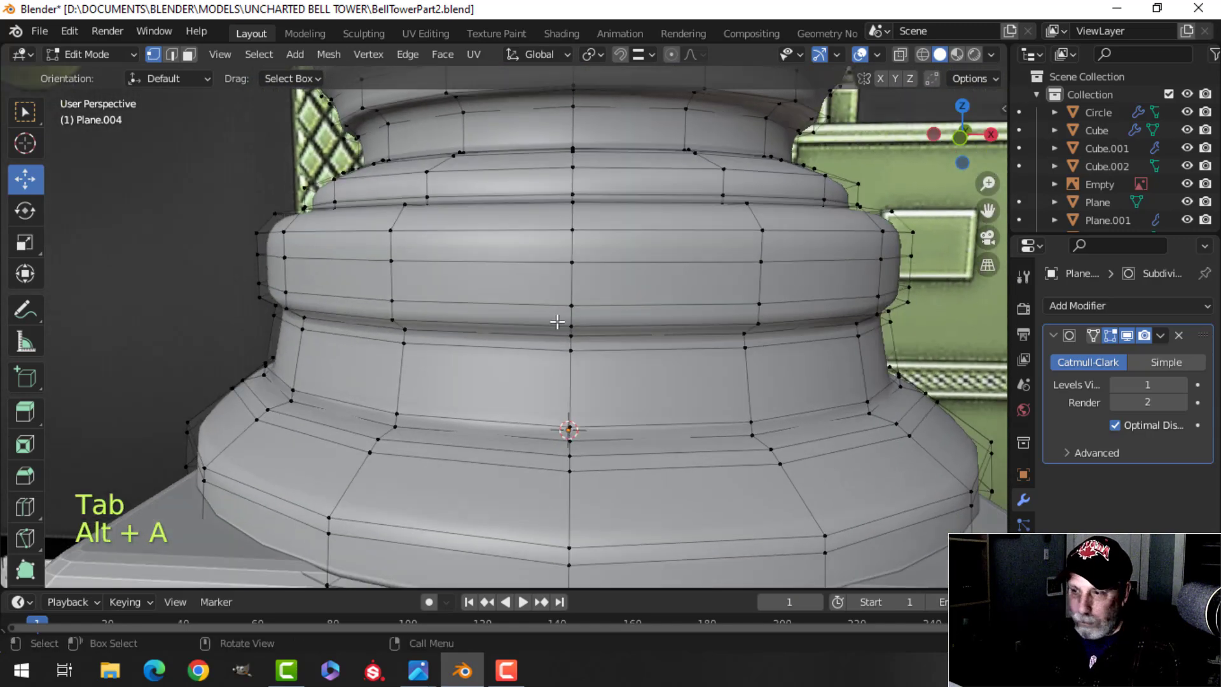
pyautogui.keyDown('alt'); pyautogui.click(579, 279); pyautogui.keyUp('alt')
pyautogui.moveTo(569, 265); pyautogui.dragTo(609, 308, button='middle')
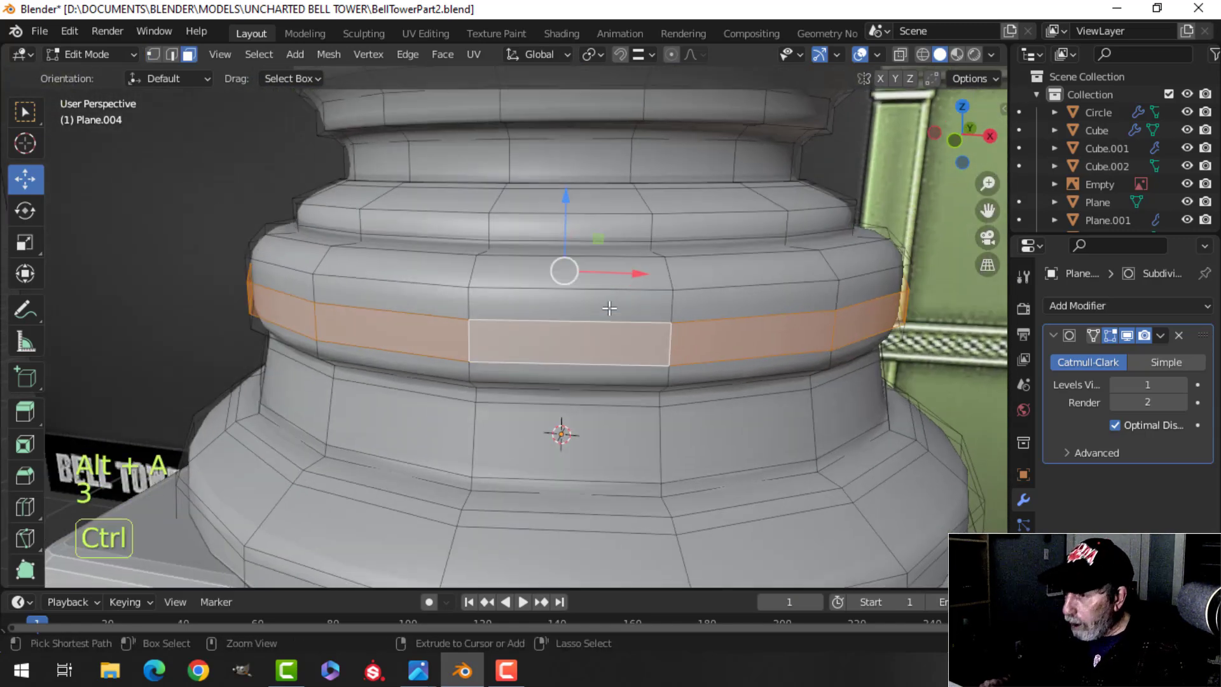
pyautogui.press('ctrl+KP_Add')
pyautogui.press('ctrl+KP_Add')
pyautogui.press('x')
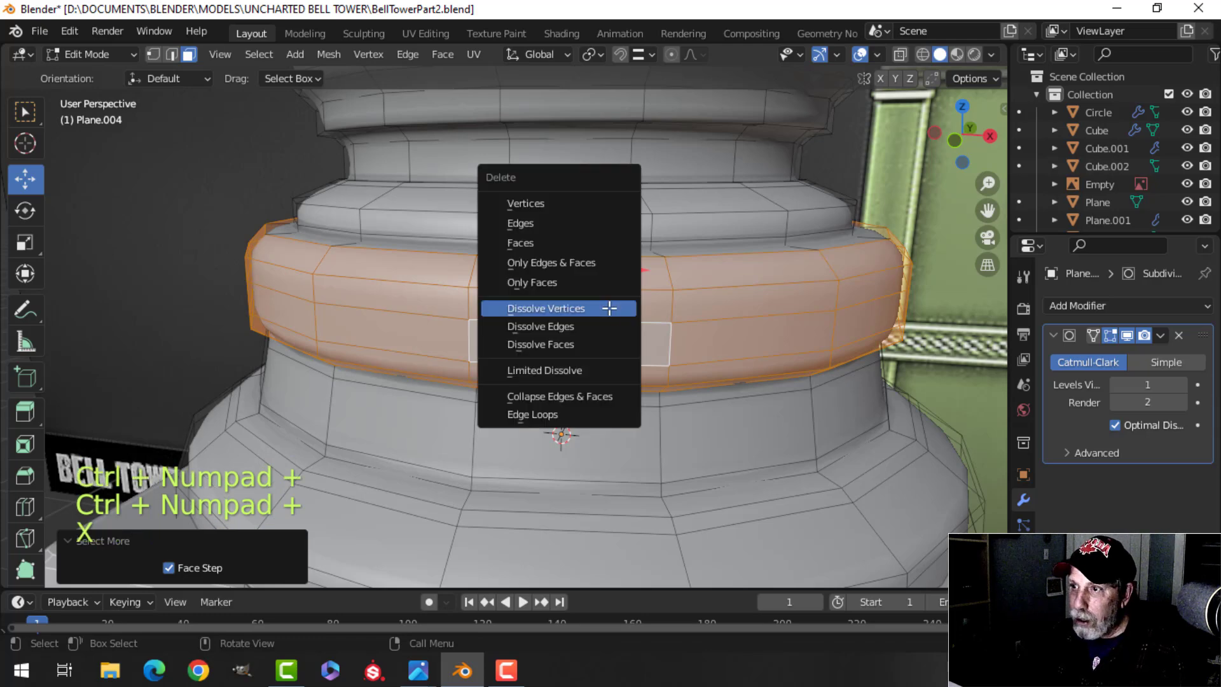
pyautogui.click(547, 242)
# - Delete the leftover flat rim loop around the underside of the small step above the opened gap
pyautogui.moveTo(572, 275); pyautogui.dragTo(489, 320, button='middle')
pyautogui.press('2')
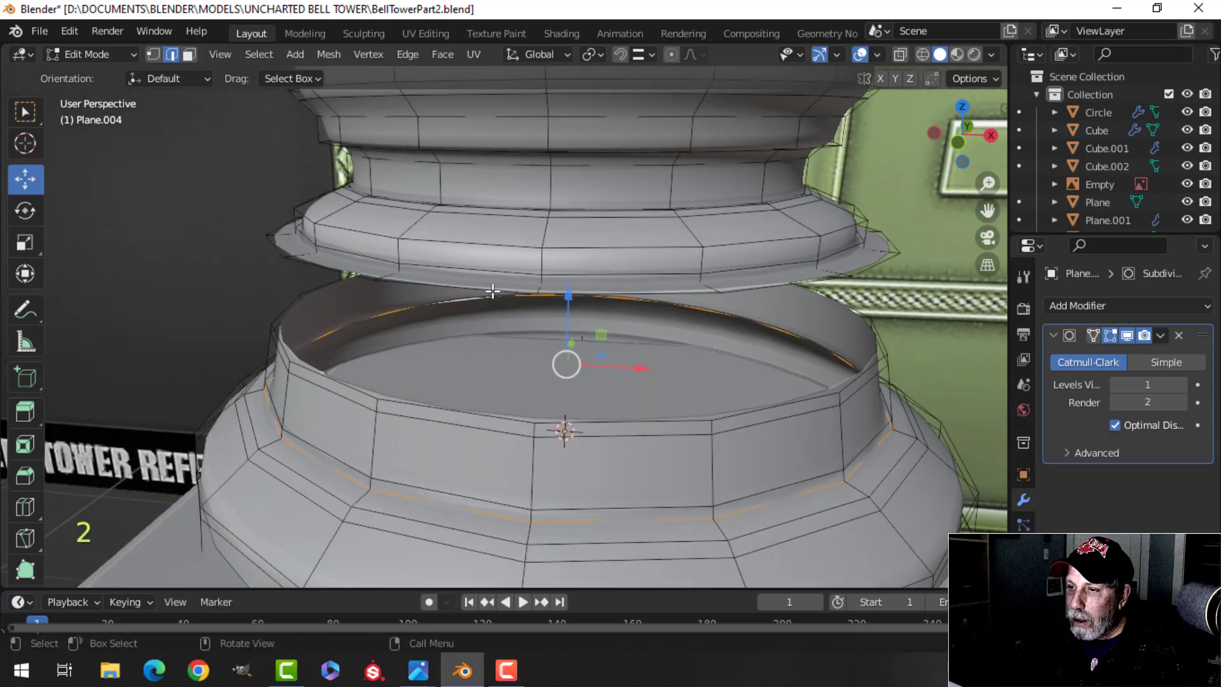
pyautogui.keyDown('alt'); pyautogui.keyDown('shift'); pyautogui.click(479, 288); pyautogui.keyUp('shift'); pyautogui.keyUp('alt')
pyautogui.press('x')
pyautogui.click(453, 254)
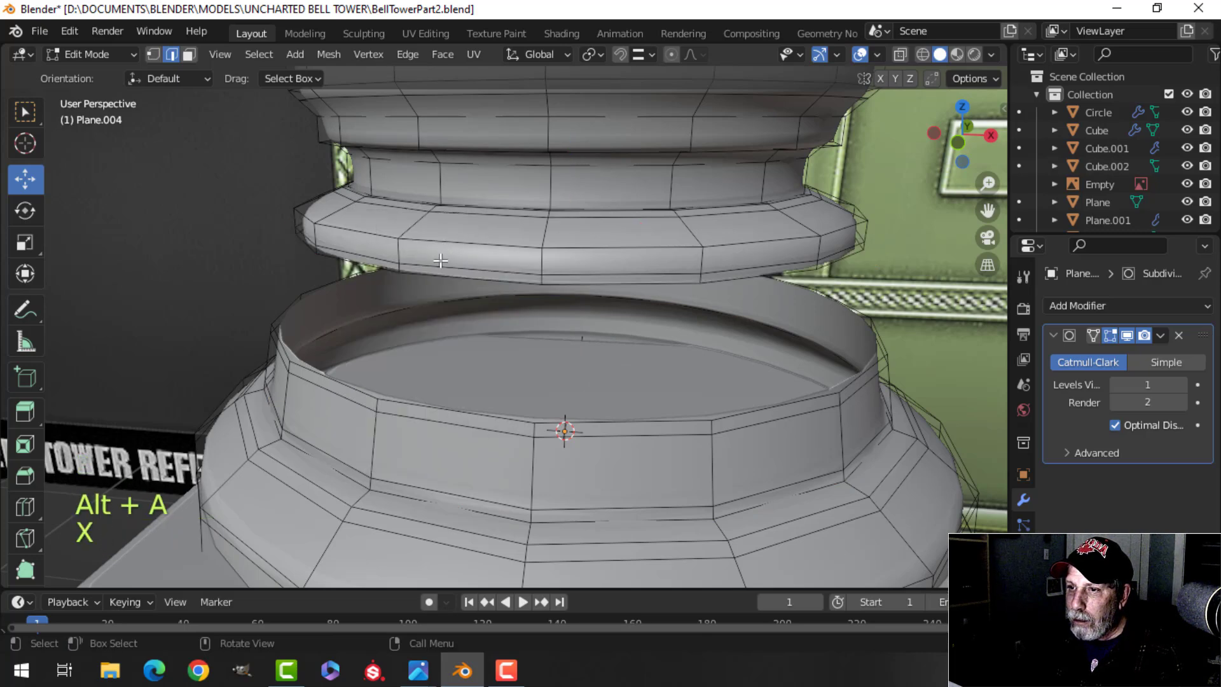
# - Bridge the open edge loops of the upper mouldings and the lower neck to close the gap
pyautogui.keyDown('alt'); pyautogui.keyDown('shift'); pyautogui.click(439, 276); pyautogui.keyUp('shift'); pyautogui.keyUp('alt')
pyautogui.keyDown('alt'); pyautogui.keyDown('shift'); pyautogui.click(442, 407); pyautogui.keyUp('shift'); pyautogui.keyUp('alt')
pyautogui.hotkey('ctrl', 'e')
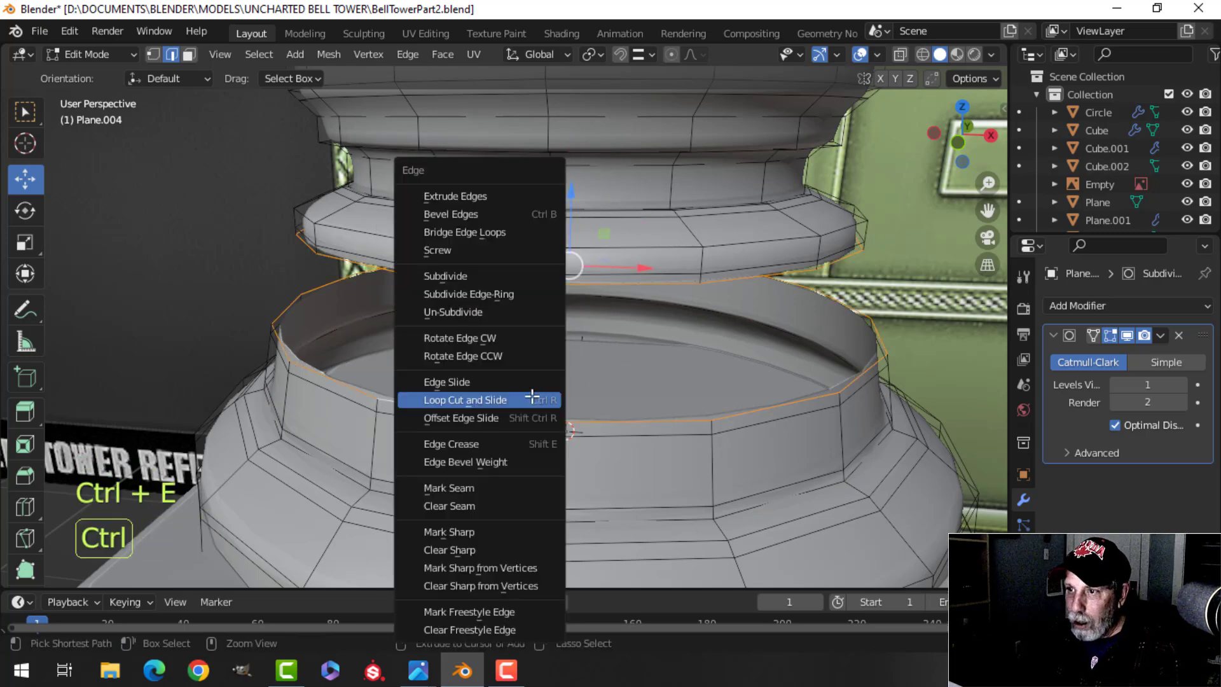
pyautogui.click(487, 233)
pyautogui.hotkey('alt', 'a')
# - Dissolve the two edge loops running around the middle of the newly bridged flared wall
pyautogui.moveTo(662, 363); pyautogui.dragTo(568, 304, button='middle')
pyautogui.scroll(2, 602, 363)
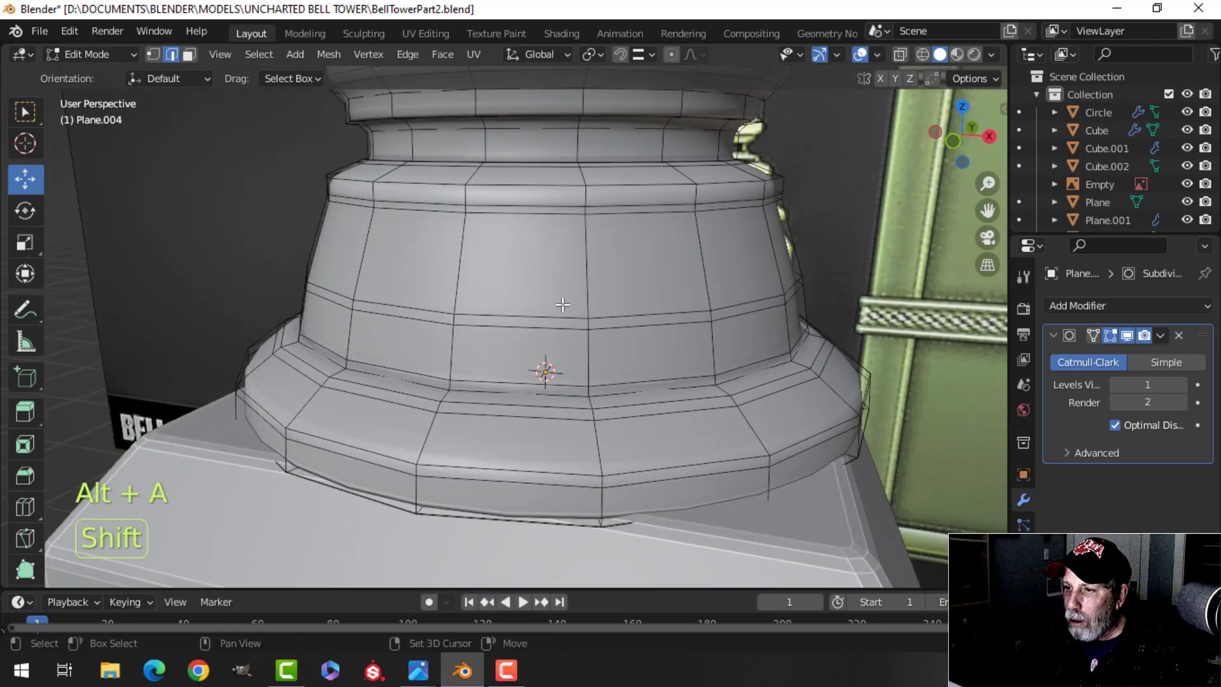
pyautogui.keyDown('alt'); pyautogui.keyDown('shift'); pyautogui.click(544, 333); pyautogui.keyUp('shift'); pyautogui.keyUp('alt')
pyautogui.press('x')
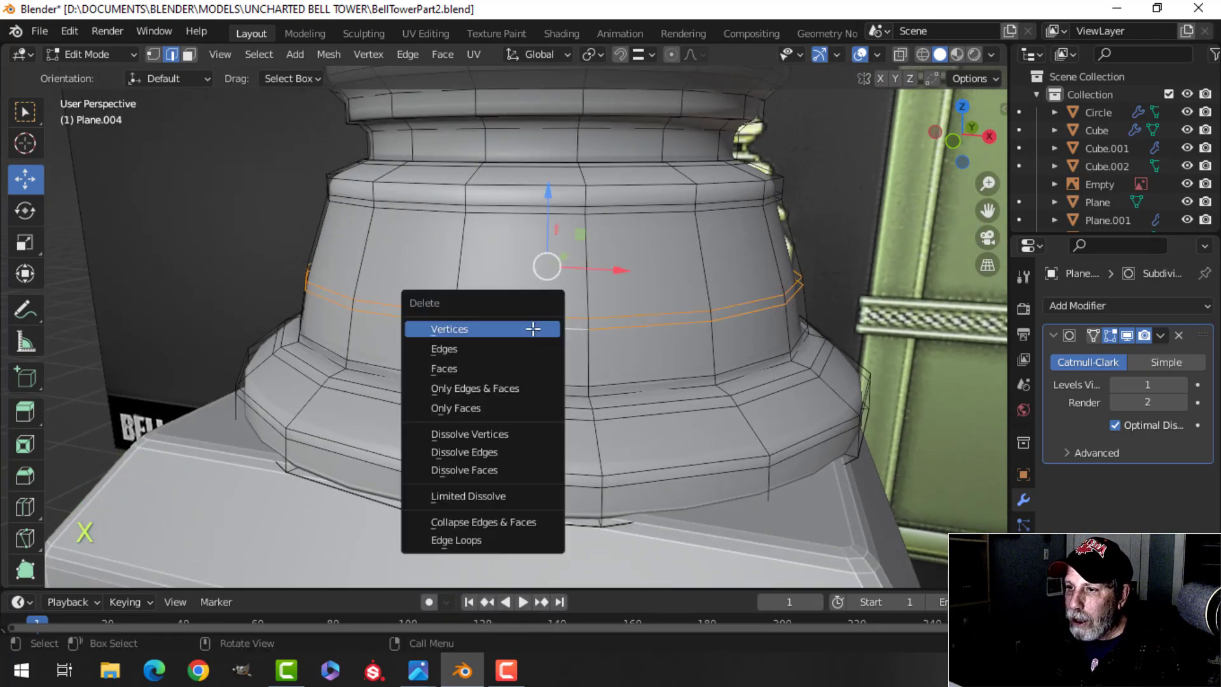
pyautogui.click(509, 453)
pyautogui.scroll(-3, 513, 439)
pyautogui.keyDown('shift'); pyautogui.moveTo(537, 304); pyautogui.dragTo(538, 350, button='middle'); pyautogui.keyUp('shift')
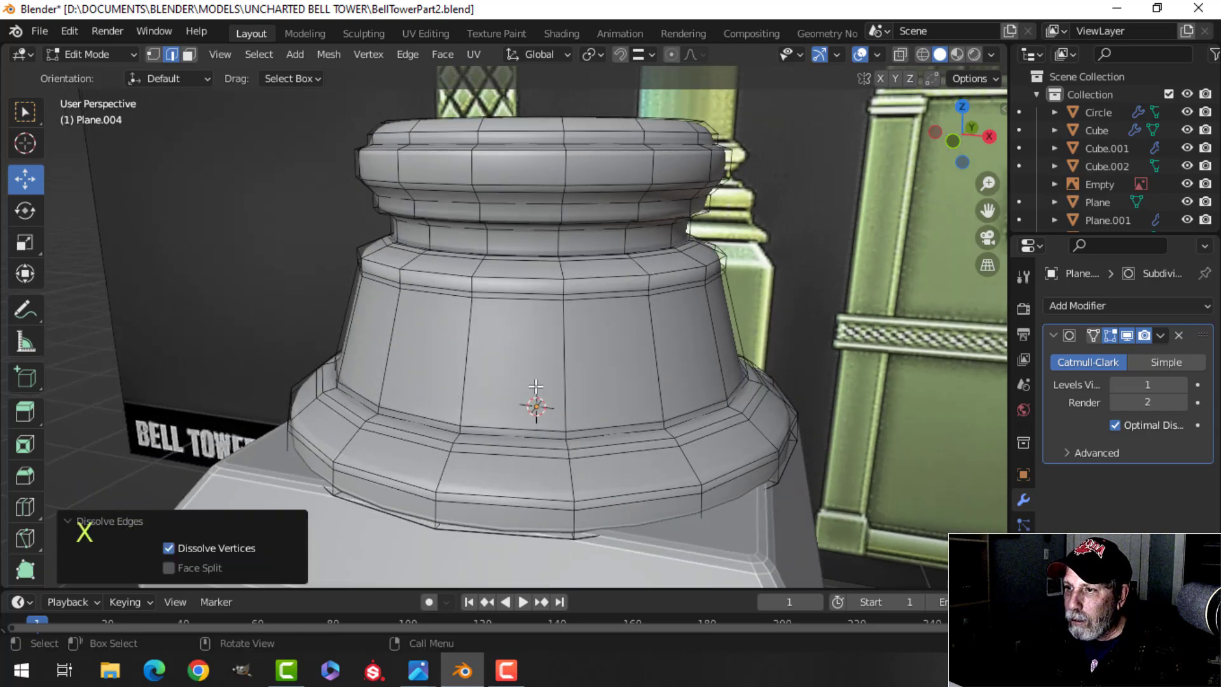
# - Dissolve the two supporting edge loops just below the shoulder of the flared wall
pyautogui.scroll(4, 538, 350)
pyautogui.keyDown('alt'); pyautogui.keyDown('shift'); pyautogui.click(519, 273); pyautogui.keyUp('shift'); pyautogui.keyUp('alt')
pyautogui.press('x')
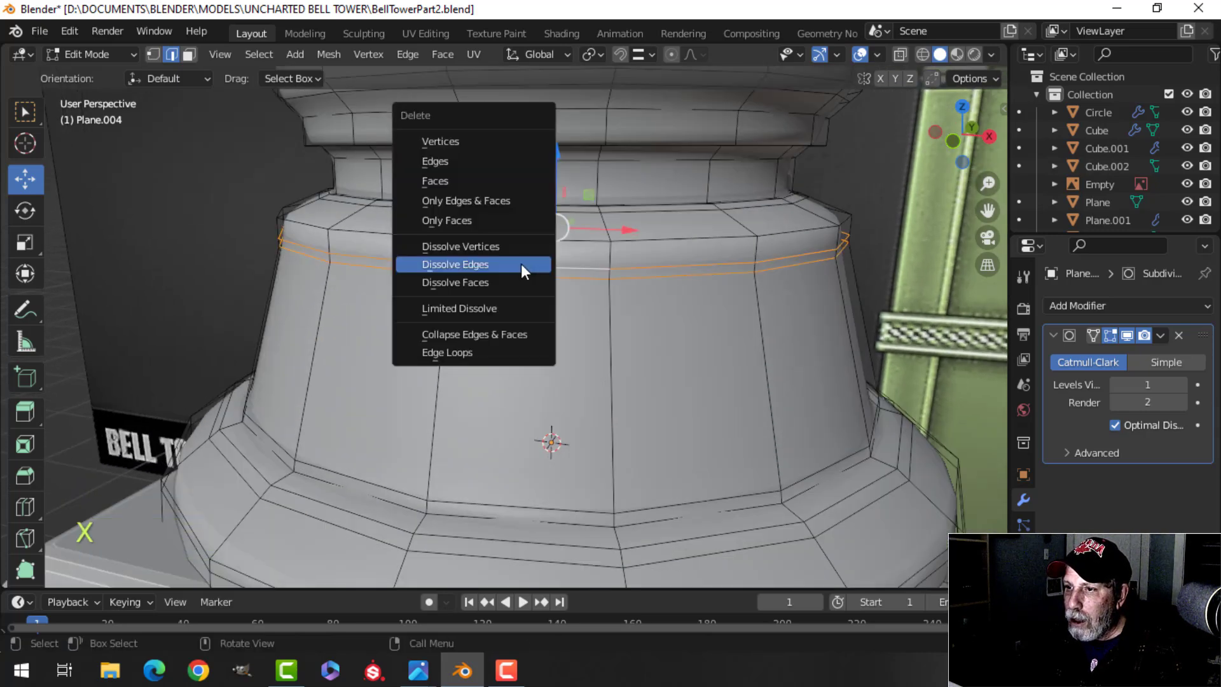
pyautogui.click(521, 263)
# - Bevel the flared wall's shoulder edge loop about 0.02 m with two segments and review the base in Object Mode
pyautogui.hotkey('alt', 'a')
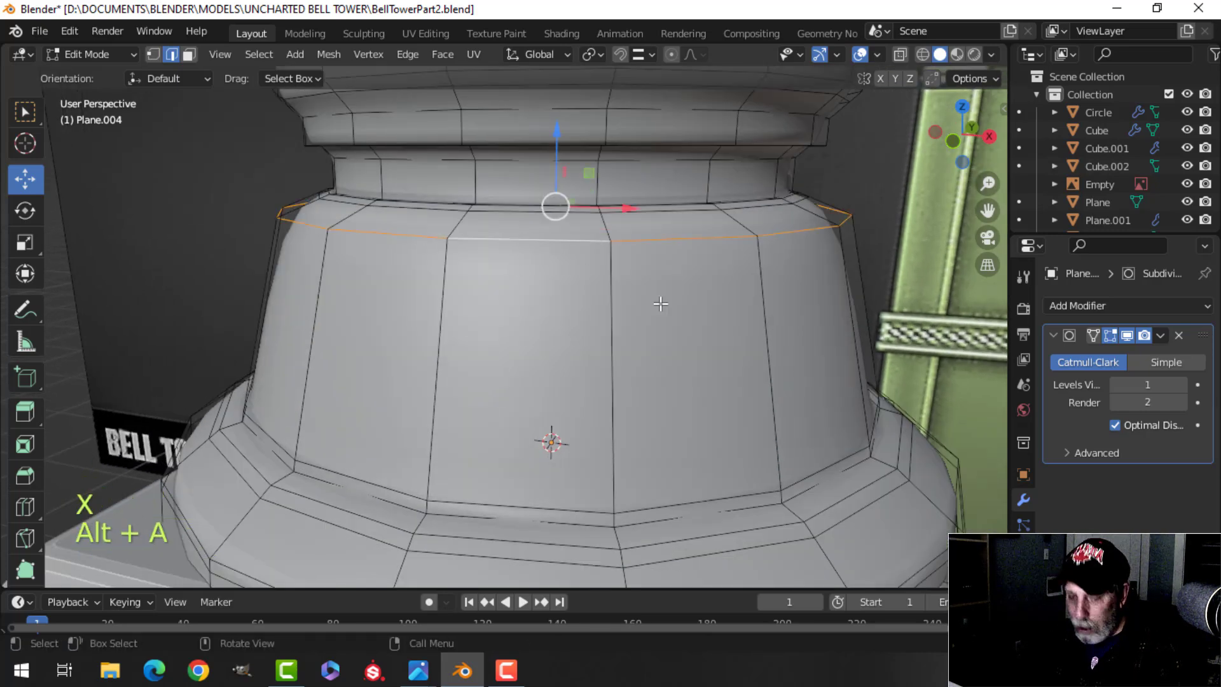
pyautogui.hotkey('ctrl', 'b')
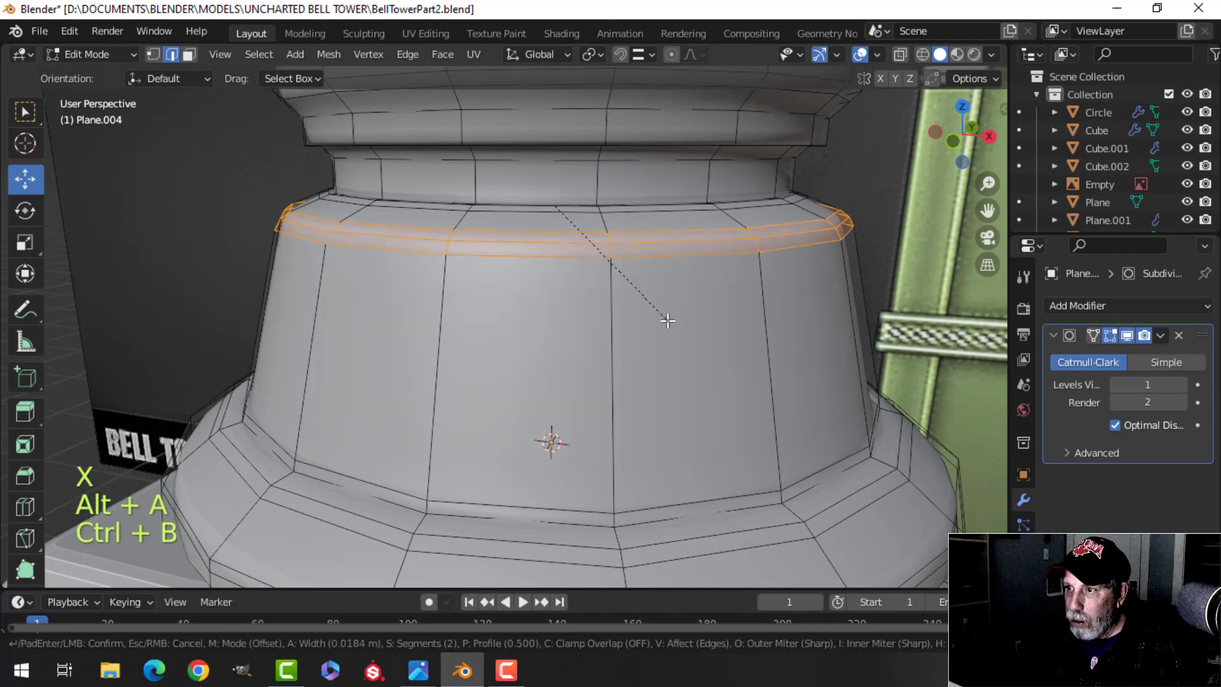
pyautogui.click(670, 331)
pyautogui.press('Tab')
pyautogui.scroll(-6, 636, 366)
pyautogui.moveTo(634, 367); pyautogui.dragTo(584, 373, button='middle')
pyautogui.scroll(3, 579, 346)
pyautogui.hotkey('alt', 'a')
pyautogui.scroll(-3, 611, 348)
pyautogui.moveTo(583, 371); pyautogui.dragTo(608, 365, button='middle')
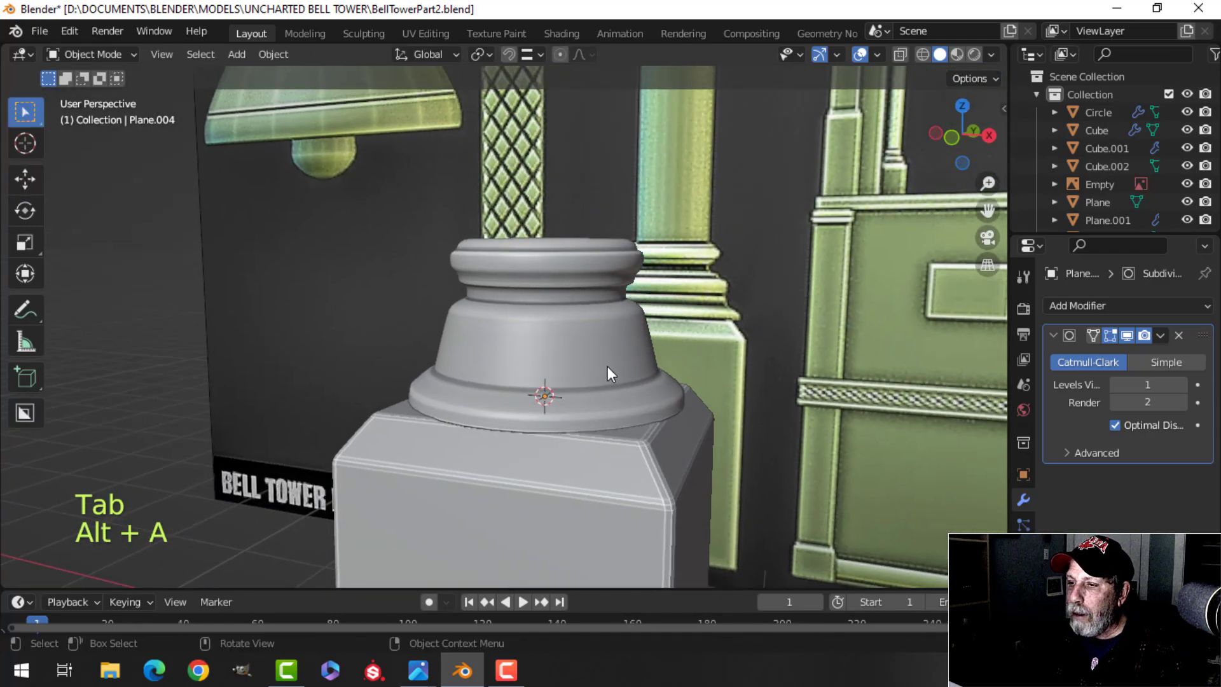
# - Dissolve the tight supporting edge loops where the neck meets the flared shoulder, and return to Object Mode
pyautogui.scroll(2, 542, 409)
pyautogui.scroll(2, 552, 351)
pyautogui.keyDown('shift'); pyautogui.moveTo(578, 314); pyautogui.dragTo(565, 393, button='middle'); pyautogui.keyUp('shift')
pyautogui.moveTo(565, 393); pyautogui.dragTo(609, 470, button='middle')
pyautogui.press('Tab')
pyautogui.scroll(3, 591, 351)
pyautogui.hotkey('alt', 'a')
pyautogui.scroll(1, 607, 438)
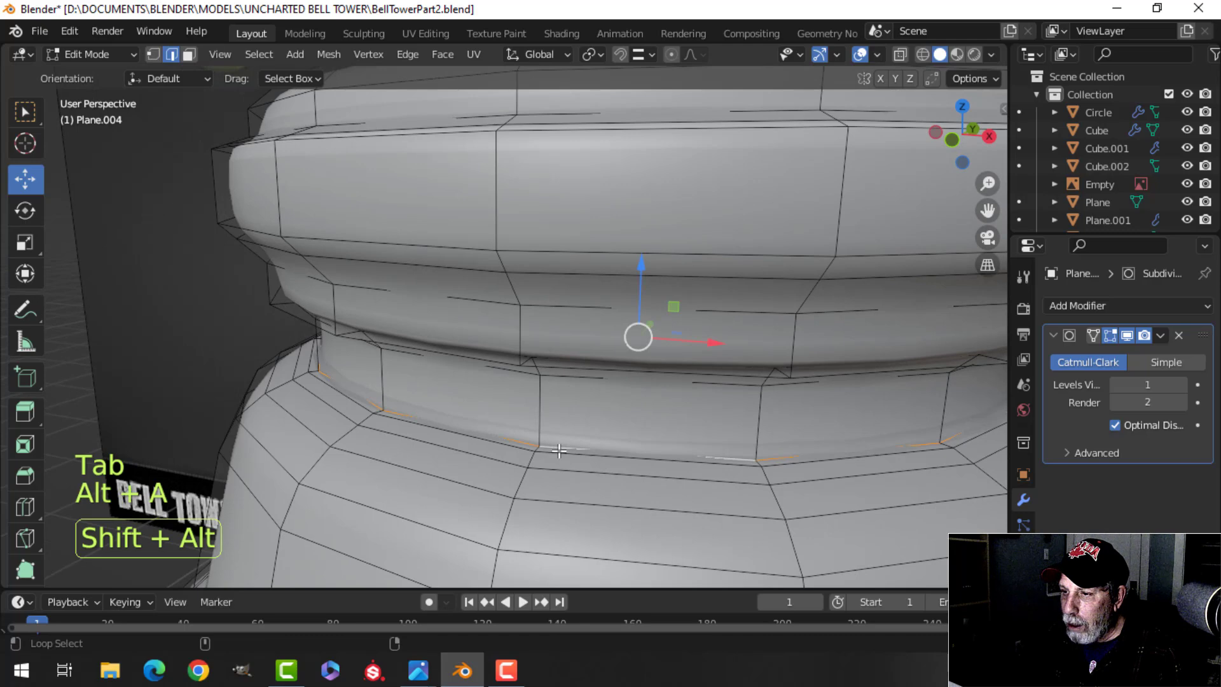
pyautogui.press('x')
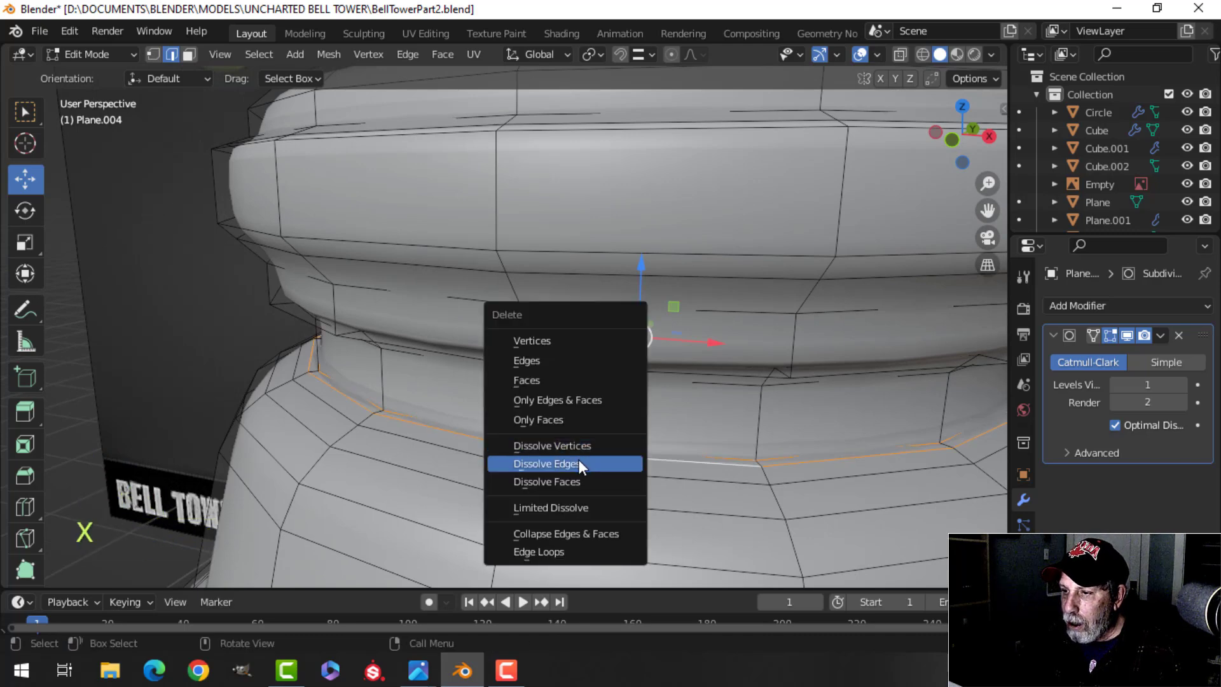
pyautogui.click(580, 463)
pyautogui.scroll(-4, 600, 451)
pyautogui.press('Tab')
pyautogui.scroll(-3, 624, 426)
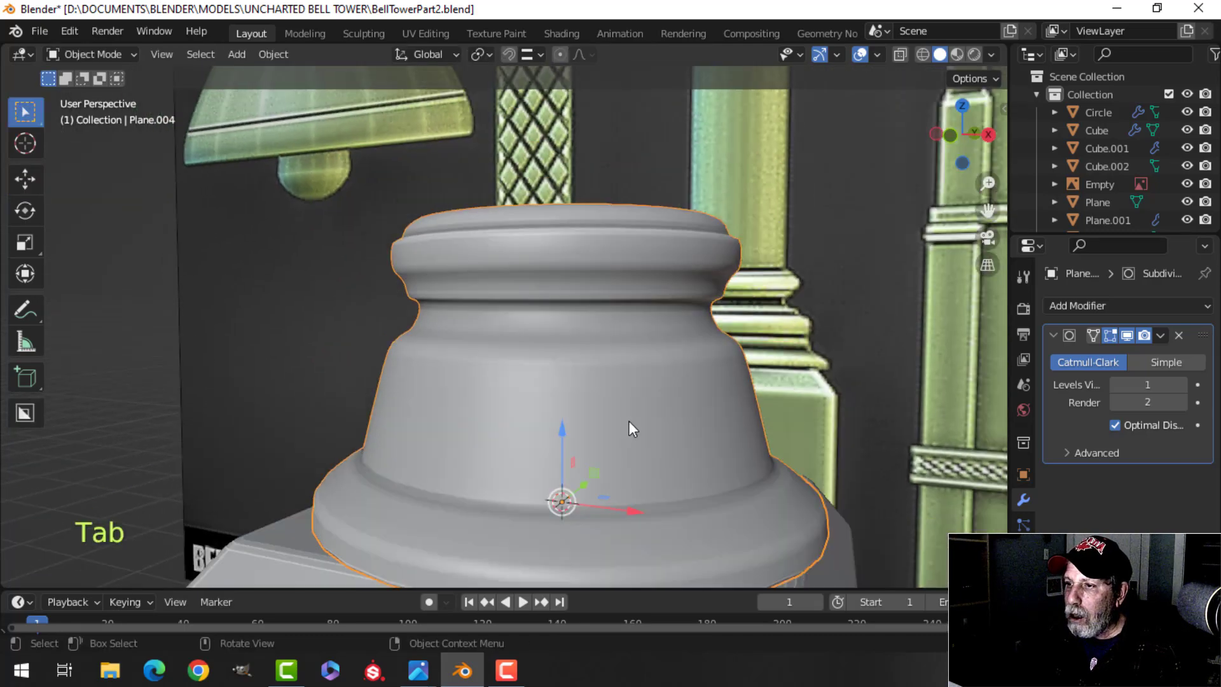
# - Dissolve the supporting edge loop near the neck's upper edge and return to Object Mode
pyautogui.scroll(3, 614, 435)
pyautogui.scroll(2, 553, 371)
pyautogui.press('Tab')
pyautogui.keyDown('shift'); pyautogui.moveTo(553, 371); pyautogui.dragTo(520, 258, button='middle'); pyautogui.keyUp('shift')
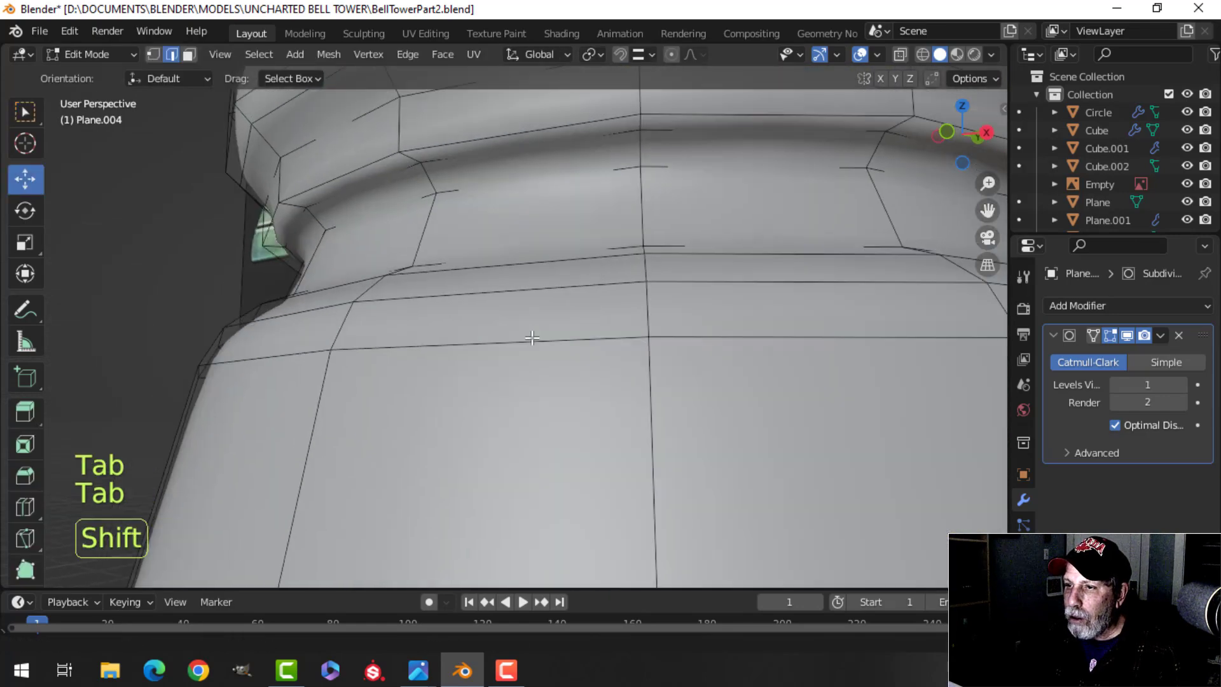
pyautogui.hotkey('alt', 'a')
pyautogui.press('x')
pyautogui.click(529, 258)
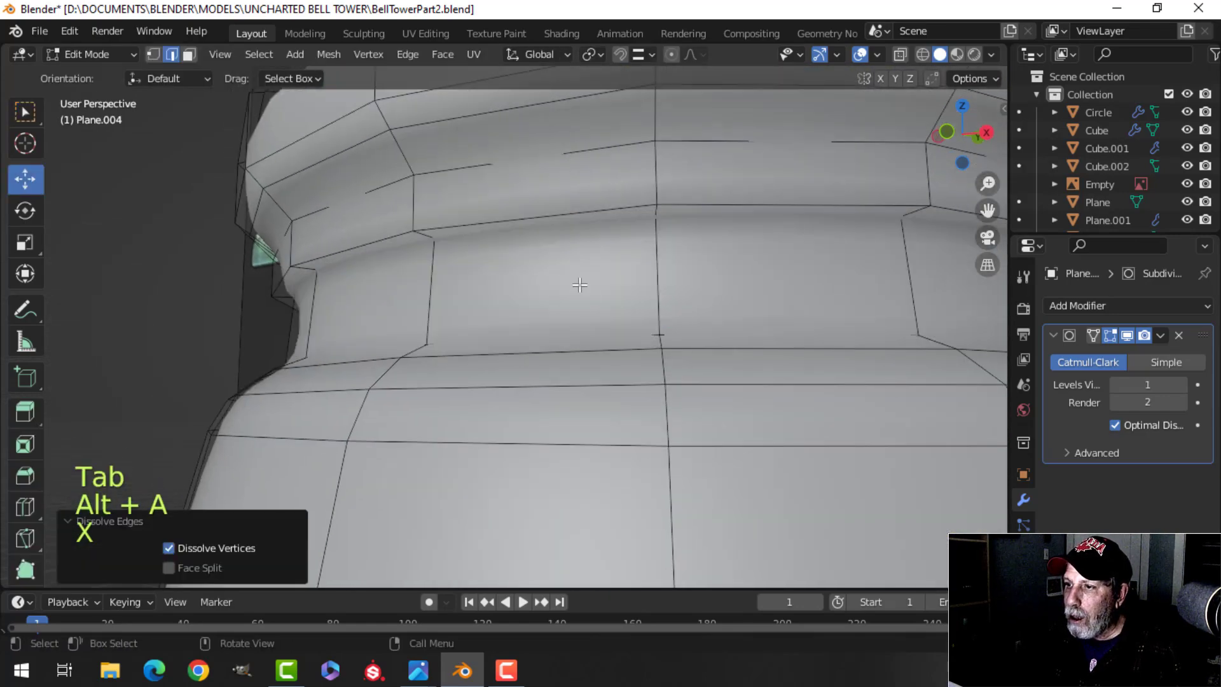
pyautogui.press('Tab')
pyautogui.scroll(-4, 590, 297)
pyautogui.hotkey('alt', 'a')
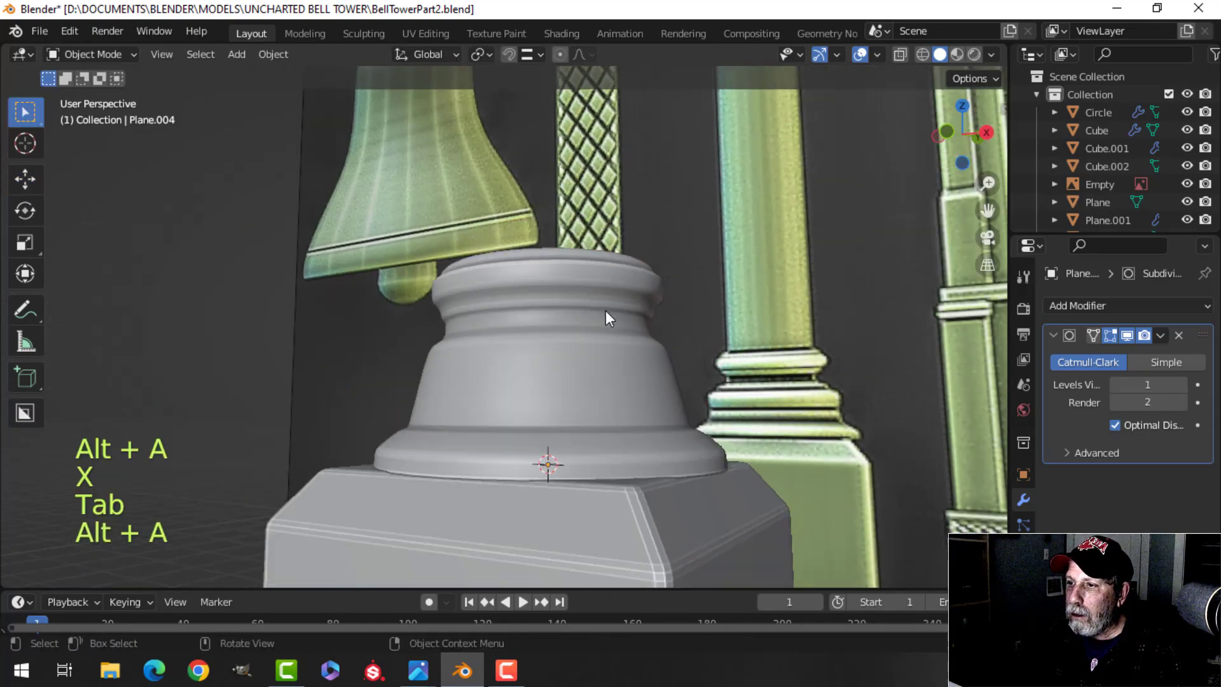
# - Add an edge loop around the neck below the upper mouldings and review the smoothed base in Object Mode
pyautogui.scroll(-3, 605, 310)
pyautogui.moveTo(605, 312); pyautogui.dragTo(602, 354, button='middle')
pyautogui.scroll(3, 601, 349)
pyautogui.moveTo(600, 347)
pyautogui.keyDown('shift'); pyautogui.mouseDown(button='middle')
pyautogui.moveTo(573, 332)
pyautogui.moveTo(589, 333)
pyautogui.mouseUp(button='middle'); pyautogui.keyUp('shift')
pyautogui.scroll(2, 578, 333)
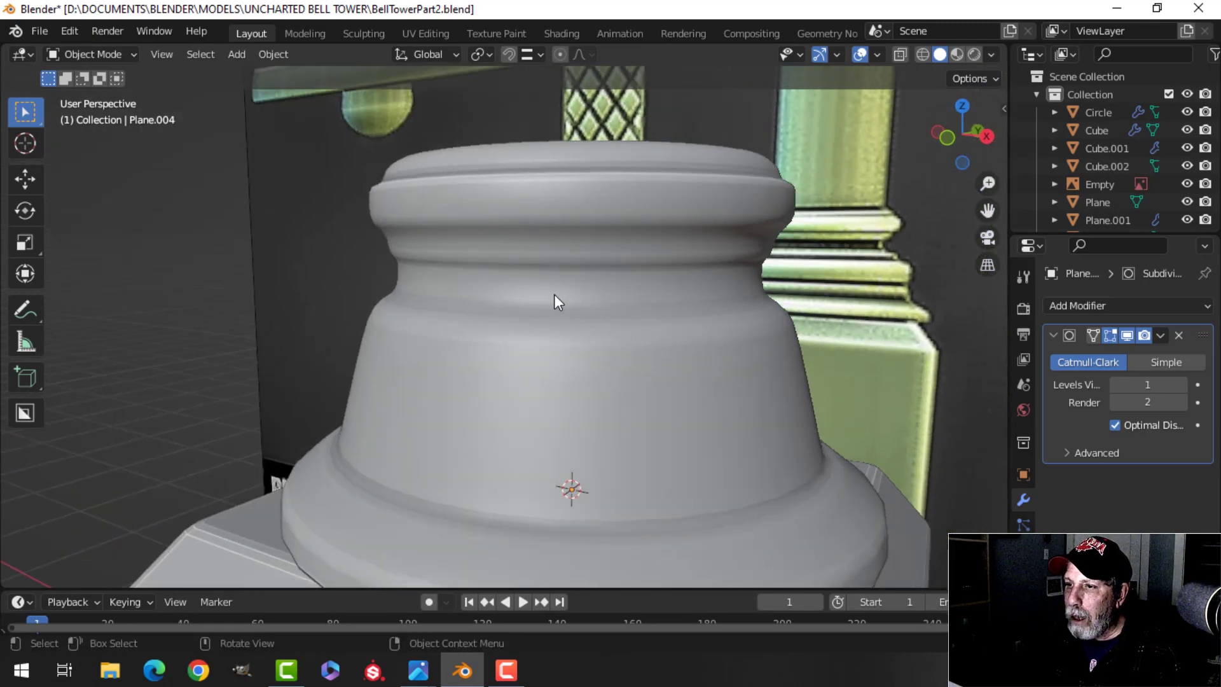
pyautogui.press('Tab')
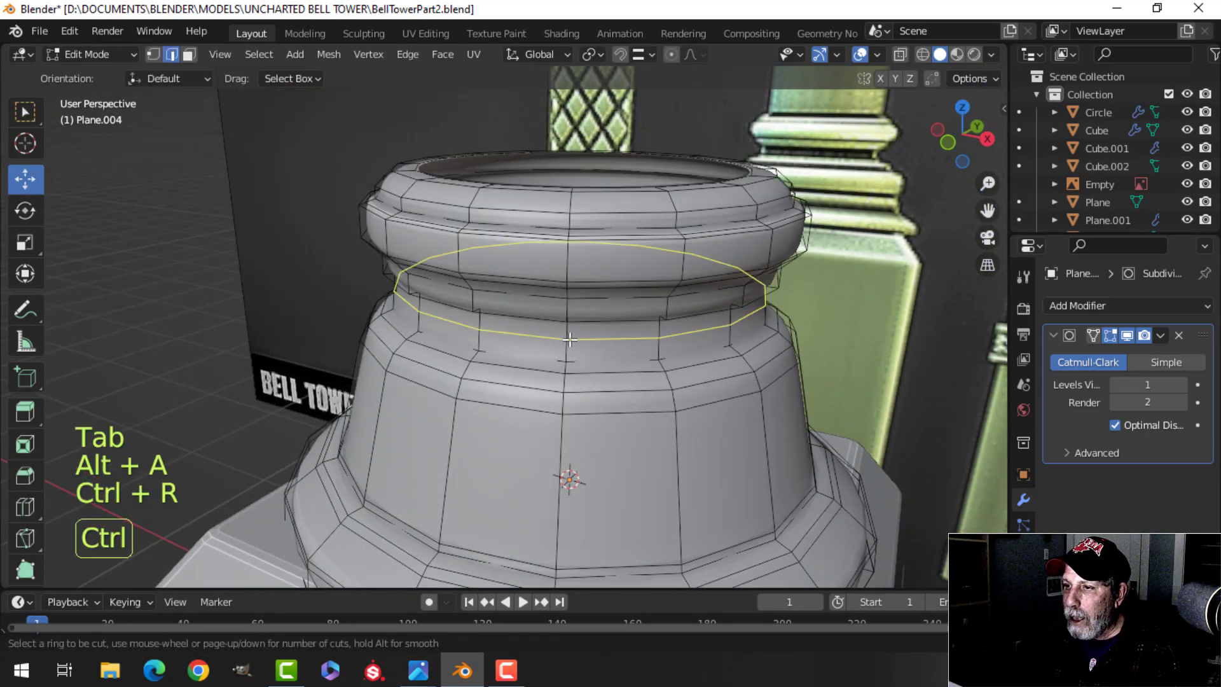
pyautogui.click(569, 339)
pyautogui.press('Tab')
pyautogui.scroll(-3, 594, 349)
pyautogui.moveTo(593, 307); pyautogui.dragTo(554, 383, button='middle')
pyautogui.scroll(-2, 586, 302)
pyautogui.hotkey('alt', 'a')
pyautogui.scroll(2, 554, 354)
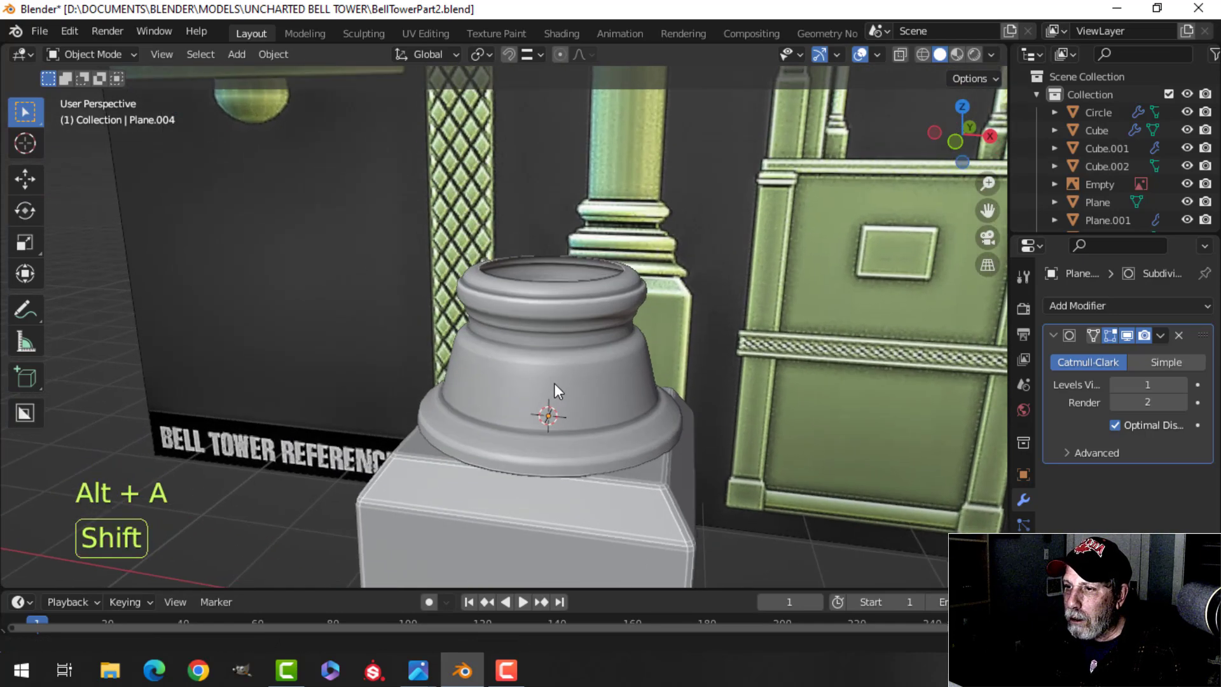
# - Compare the column base with the front reference and apply its Subdivision modifier
pyautogui.click(554, 383)
pyautogui.press('KP_1')
pyautogui.keyDown('shift'); pyautogui.moveTo(692, 371); pyautogui.dragTo(653, 414, button='middle'); pyautogui.keyUp('shift')
pyautogui.scroll(1, 647, 376)
pyautogui.scroll(-2, 663, 384)
pyautogui.hotkey('alt', 'a')
pyautogui.scroll(2, 566, 399)
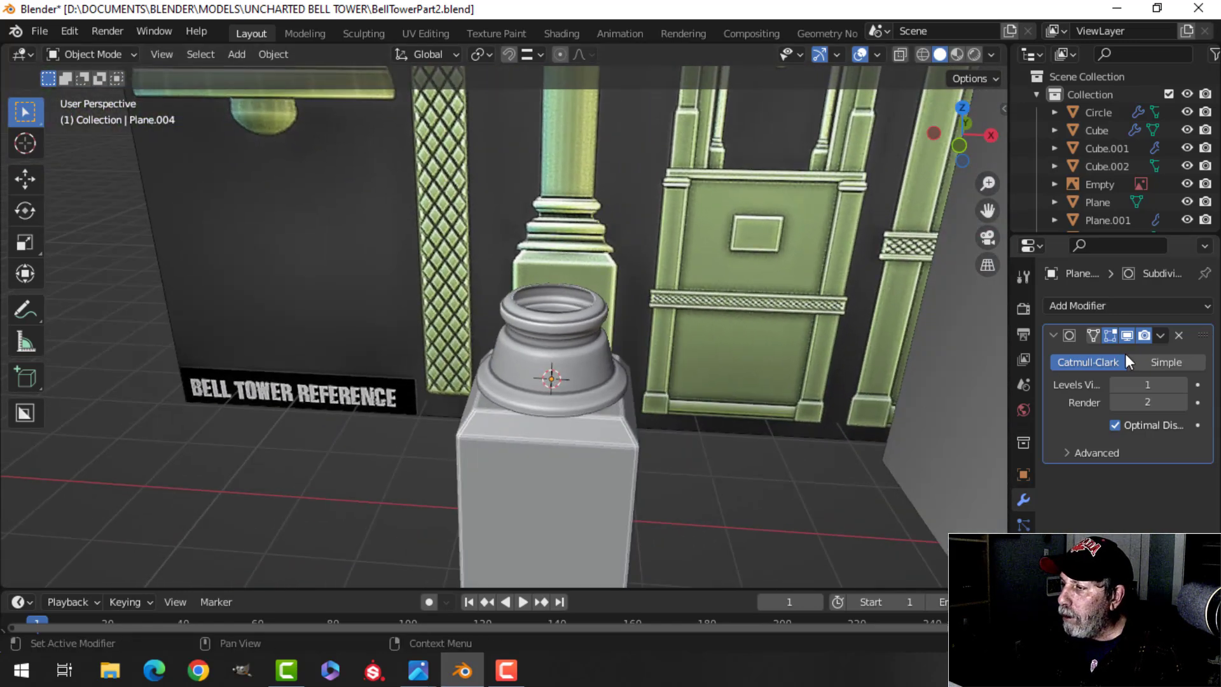
pyautogui.click(1161, 335)
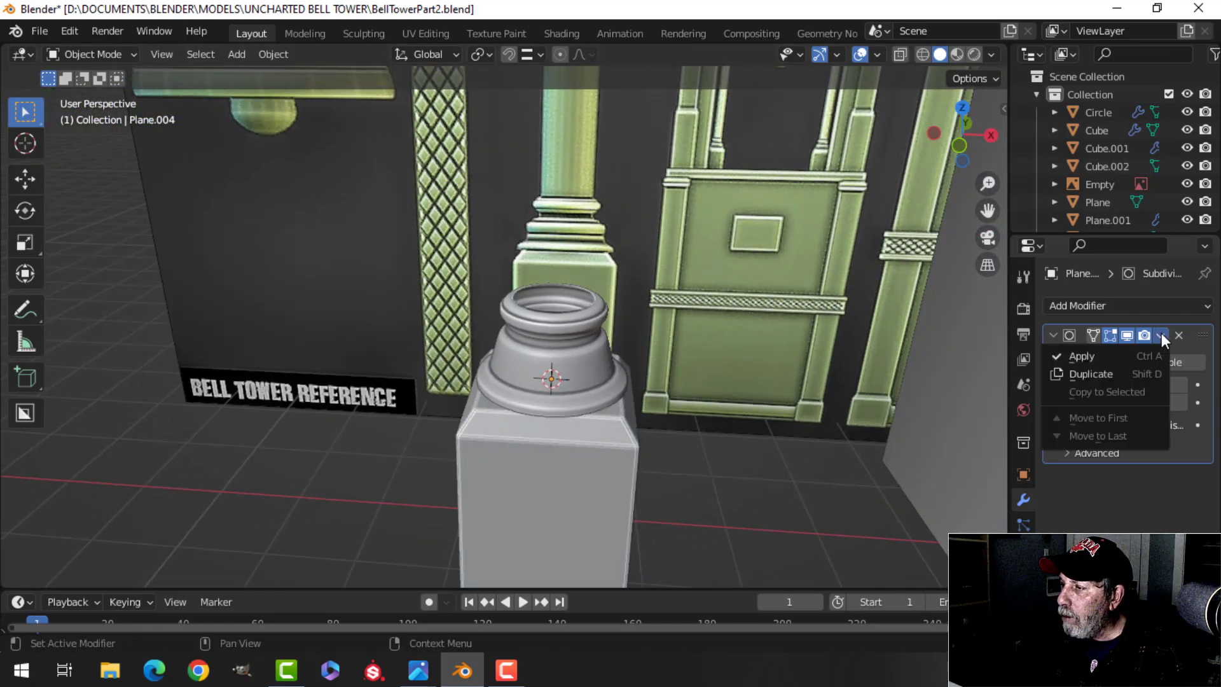
pyautogui.click(1087, 351)
# - Dissolve the surplus edge loops around the outer face of the base's bottom flange
pyautogui.scroll(-3, 623, 372)
pyautogui.keyDown('shift'); pyautogui.moveTo(624, 373); pyautogui.dragTo(562, 433, button='middle'); pyautogui.keyUp('shift')
pyautogui.scroll(5, 563, 433)
pyautogui.press('Tab')
pyautogui.scroll(3, 594, 449)
pyautogui.keyDown('shift'); pyautogui.moveTo(474, 426); pyautogui.dragTo(539, 318, button='middle'); pyautogui.keyUp('shift')
pyautogui.hotkey('alt', 'a')
pyautogui.moveTo(526, 417); pyautogui.dragTo(550, 240, button='middle')
pyautogui.scroll(1, 564, 385)
pyautogui.scroll(2, 547, 286)
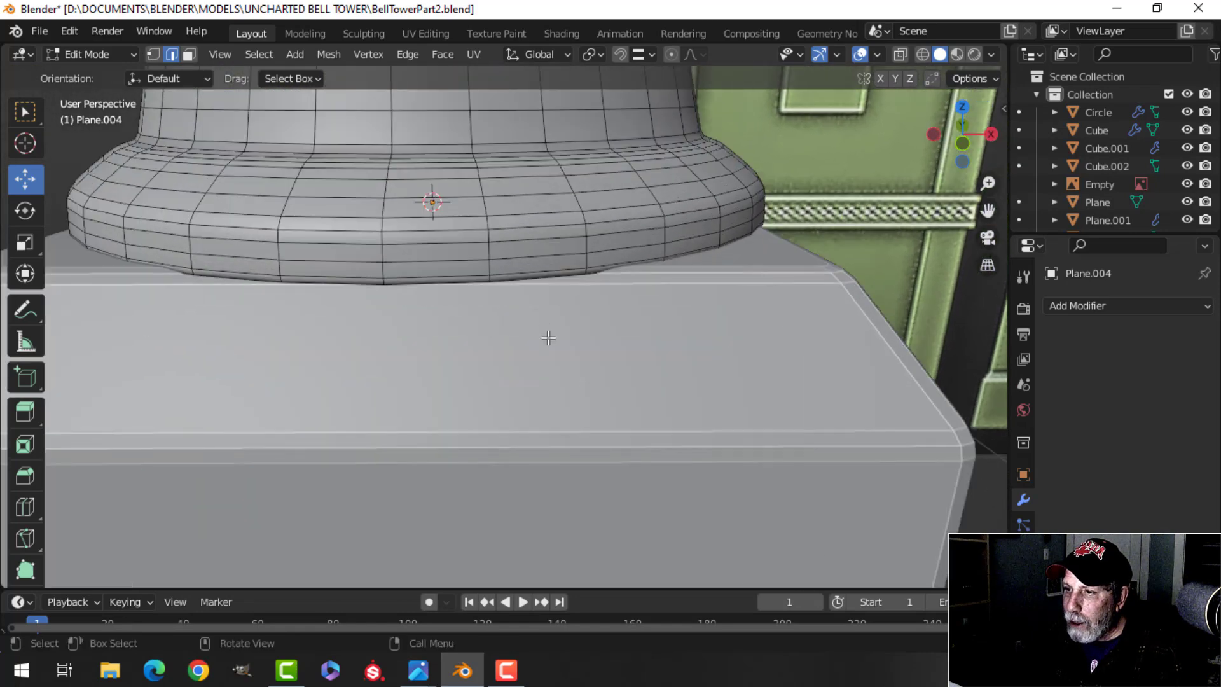
pyautogui.moveTo(545, 338); pyautogui.dragTo(546, 314, button='middle')
pyautogui.keyDown('alt'); pyautogui.keyDown('shift'); pyautogui.click(534, 265); pyautogui.keyUp('shift'); pyautogui.keyUp('alt')
pyautogui.press('x')
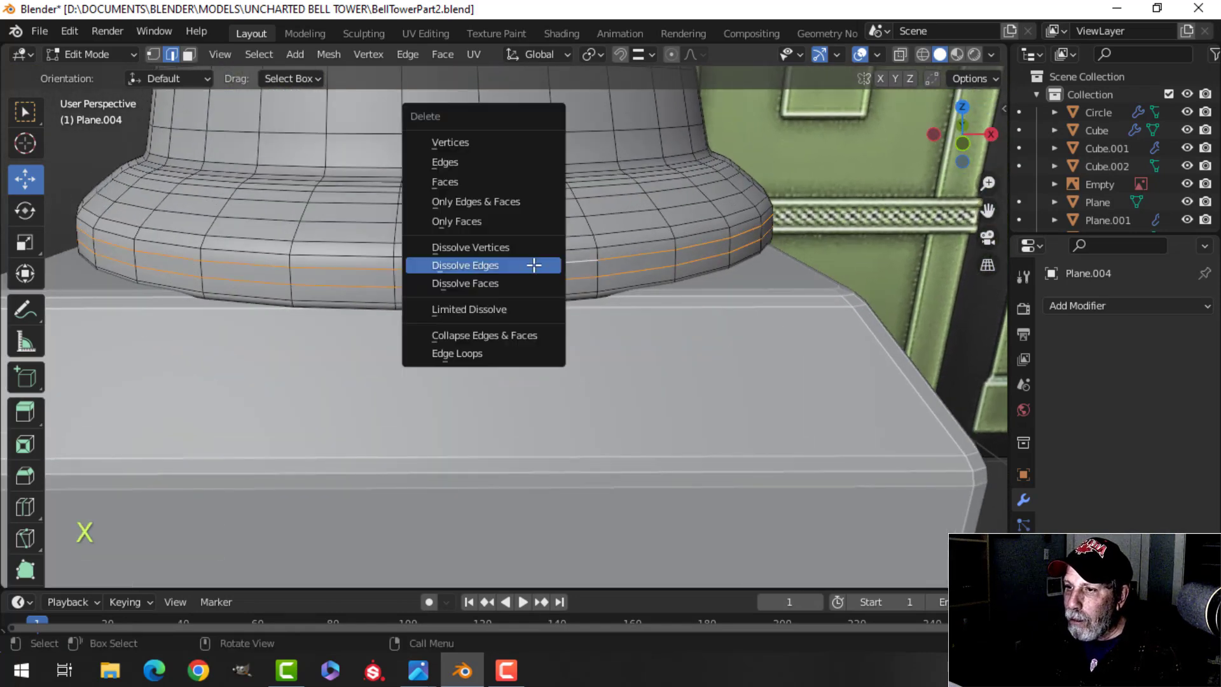
pyautogui.click(534, 265)
# - Dissolve the surplus edge loops on the sloping upper face of the bottom flange
pyautogui.scroll(-2, 512, 280)
pyautogui.keyDown('shift'); pyautogui.moveTo(512, 281); pyautogui.dragTo(532, 376, button='middle'); pyautogui.keyUp('shift')
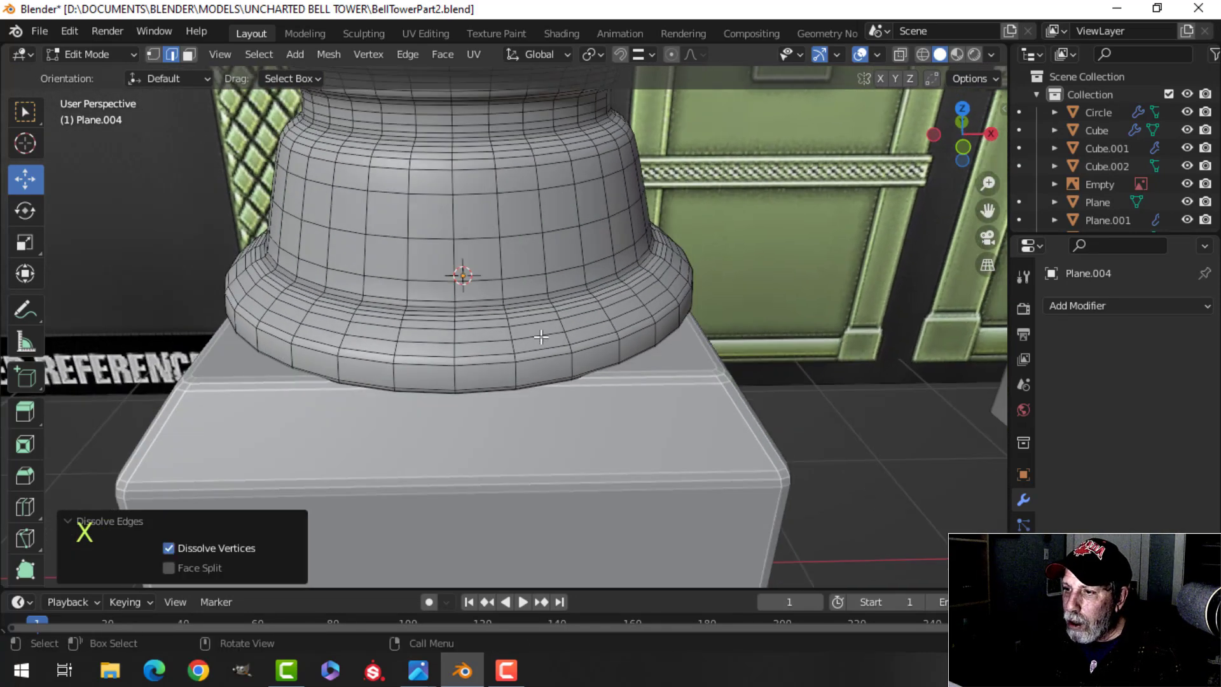
pyautogui.keyDown('alt'); pyautogui.keyDown('shift'); pyautogui.click(533, 321); pyautogui.keyUp('shift'); pyautogui.keyUp('alt')
pyautogui.scroll(2, 533, 326)
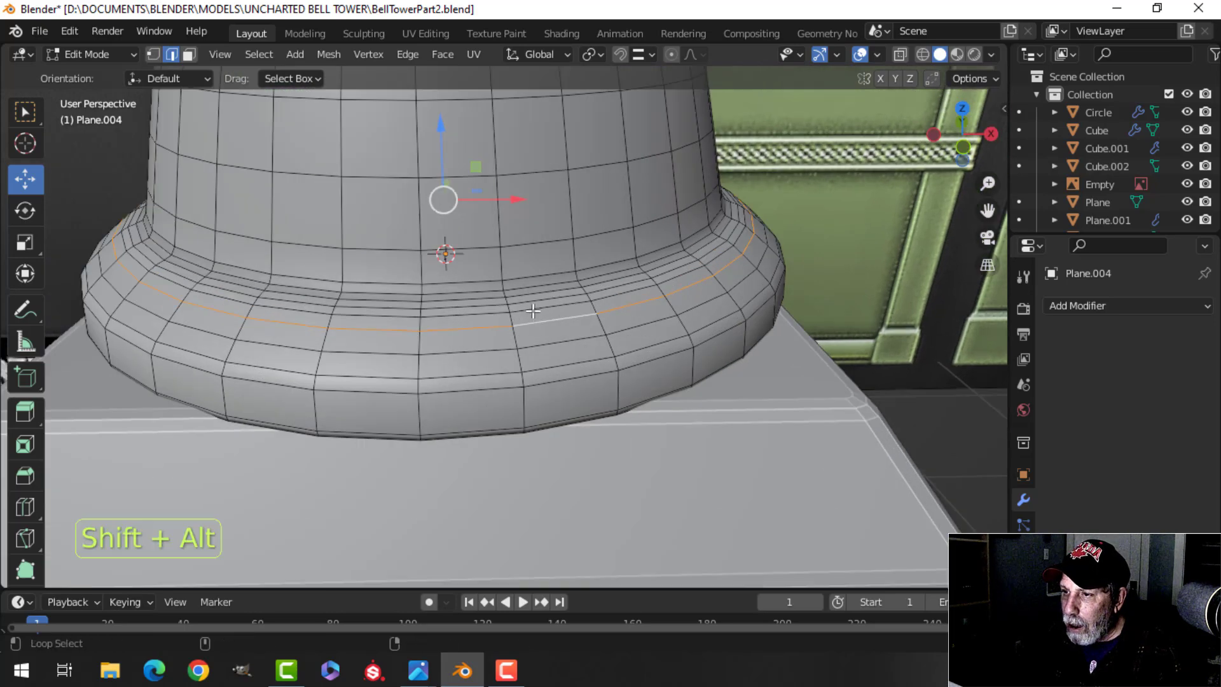
pyautogui.press('x')
pyautogui.click(533, 310)
pyautogui.moveTo(533, 312)
pyautogui.keyDown('shift'); pyautogui.mouseDown(button='middle')
pyautogui.moveTo(528, 360)
pyautogui.moveTo(558, 323)
pyautogui.moveTo(541, 347)
pyautogui.moveTo(538, 334)
pyautogui.mouseUp(button='middle'); pyautogui.keyUp('shift')
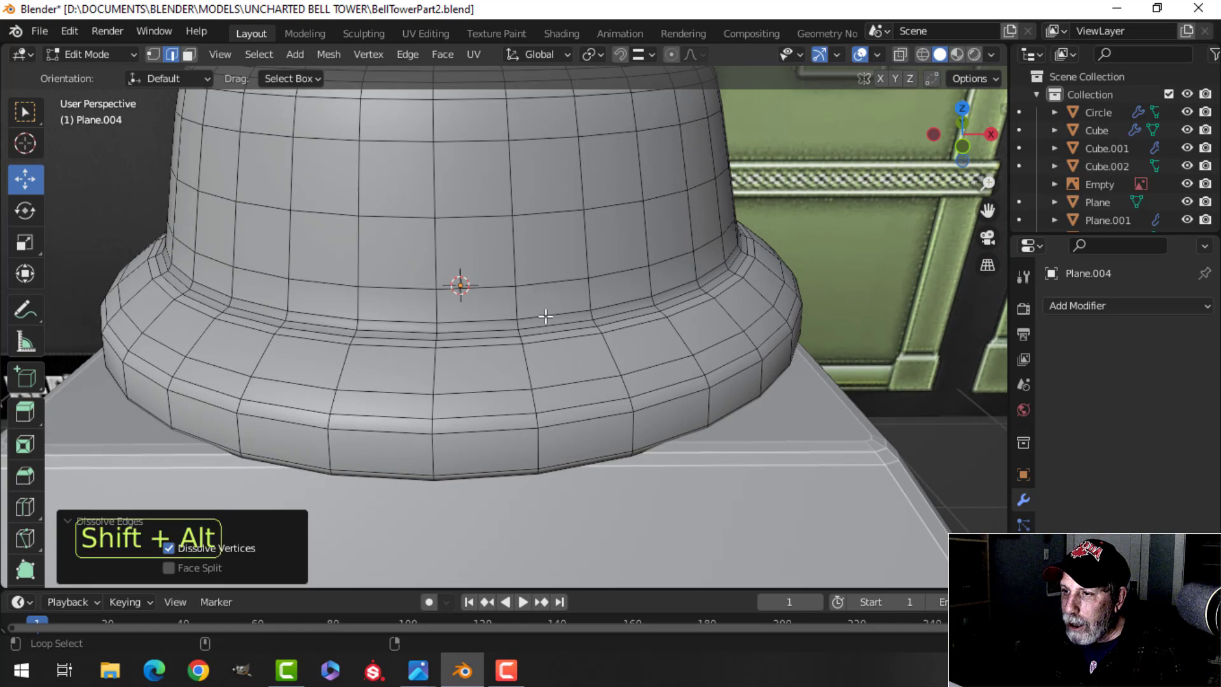
# - Dissolve the surplus edge loops at the flange crease and across the lower part of the flared wall
pyautogui.keyDown('alt'); pyautogui.keyDown('shift'); pyautogui.click(546, 316); pyautogui.keyUp('shift'); pyautogui.keyUp('alt')
pyautogui.press('x')
pyautogui.click(545, 319)
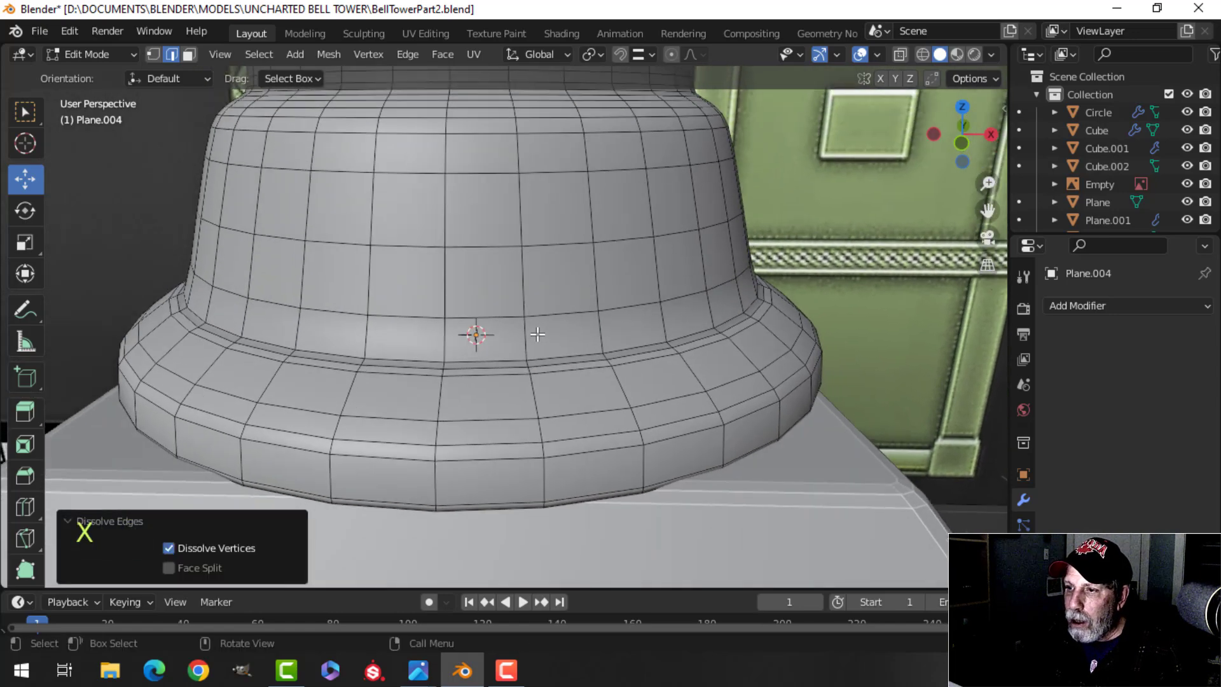
pyautogui.hotkey('alt', 'a')
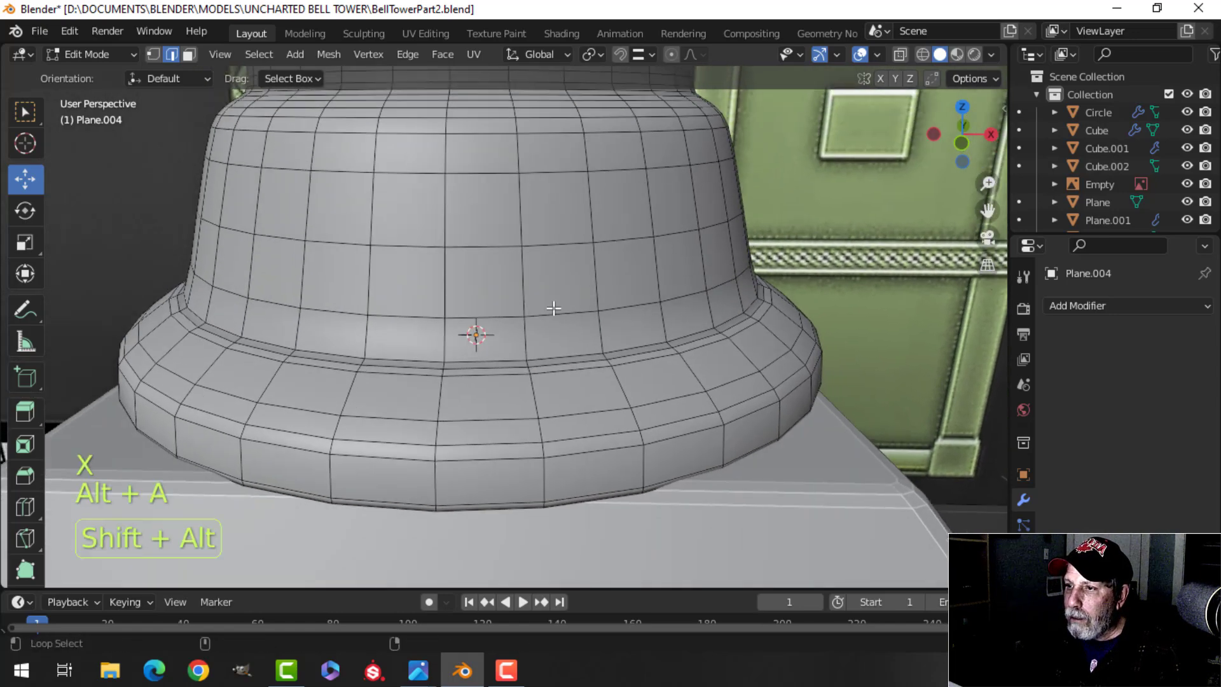
pyautogui.press('x')
pyautogui.click(553, 239)
# - Dissolve the two surplus edge loops on the sloping shoulder between the flared wall and the neck
pyautogui.scroll(-2, 563, 239)
pyautogui.keyDown('shift'); pyautogui.moveTo(566, 286); pyautogui.dragTo(569, 390, button='middle'); pyautogui.keyUp('shift')
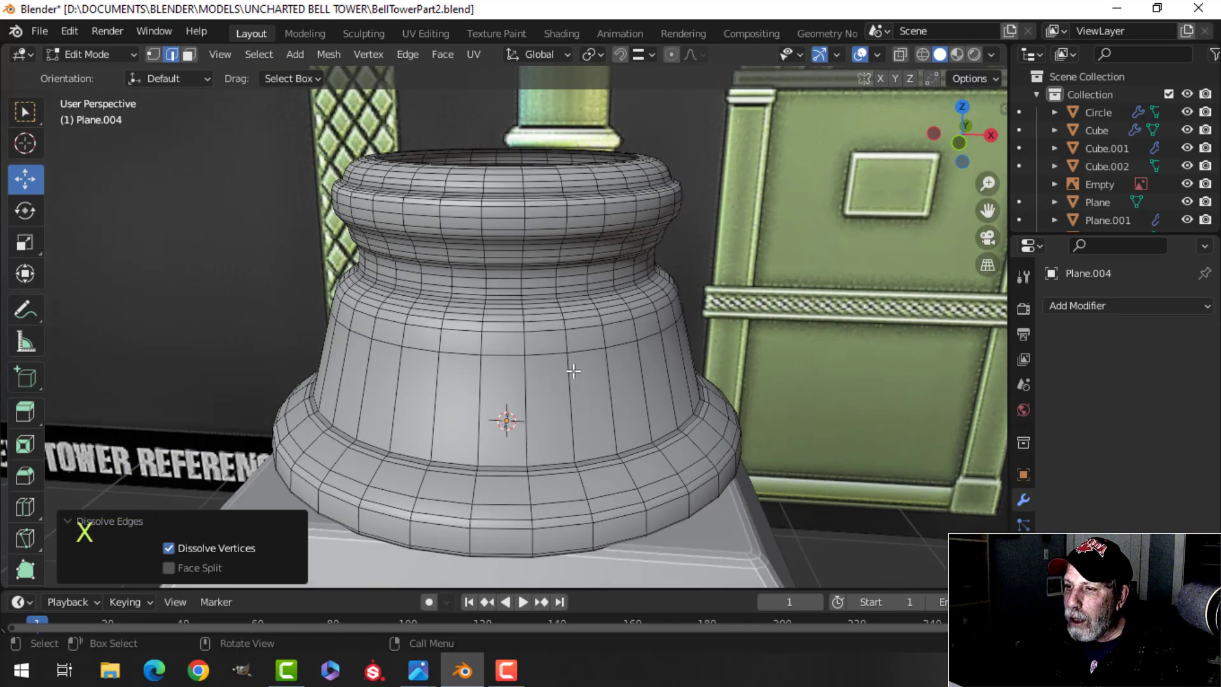
pyautogui.scroll(2, 574, 371)
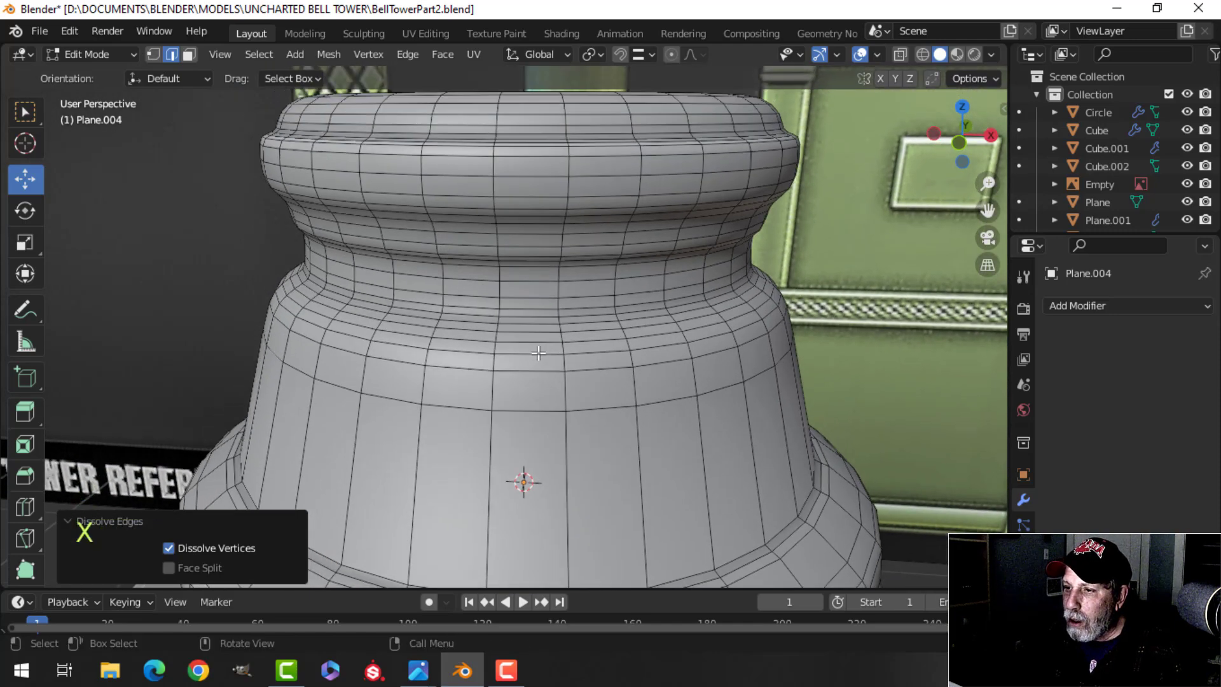
pyautogui.keyDown('alt'); pyautogui.keyDown('shift'); pyautogui.click(520, 331); pyautogui.keyUp('shift'); pyautogui.keyUp('alt')
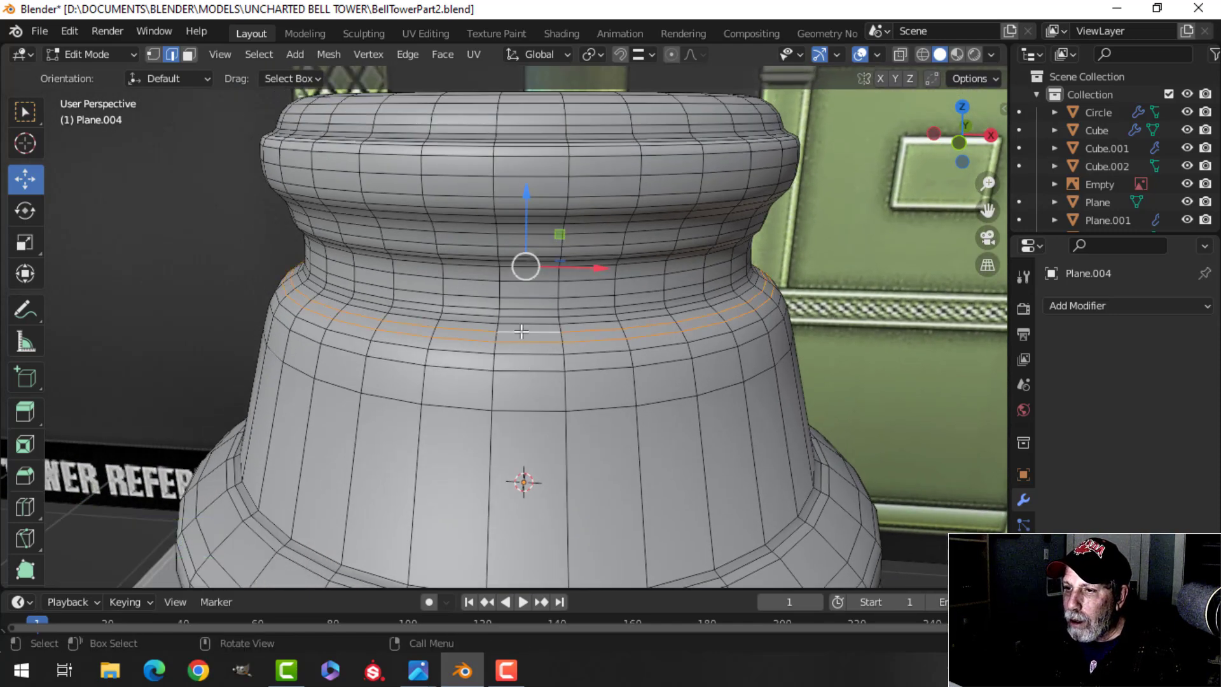
pyautogui.press('x')
pyautogui.click(519, 330)
pyautogui.moveTo(519, 330); pyautogui.dragTo(528, 313, button='middle')
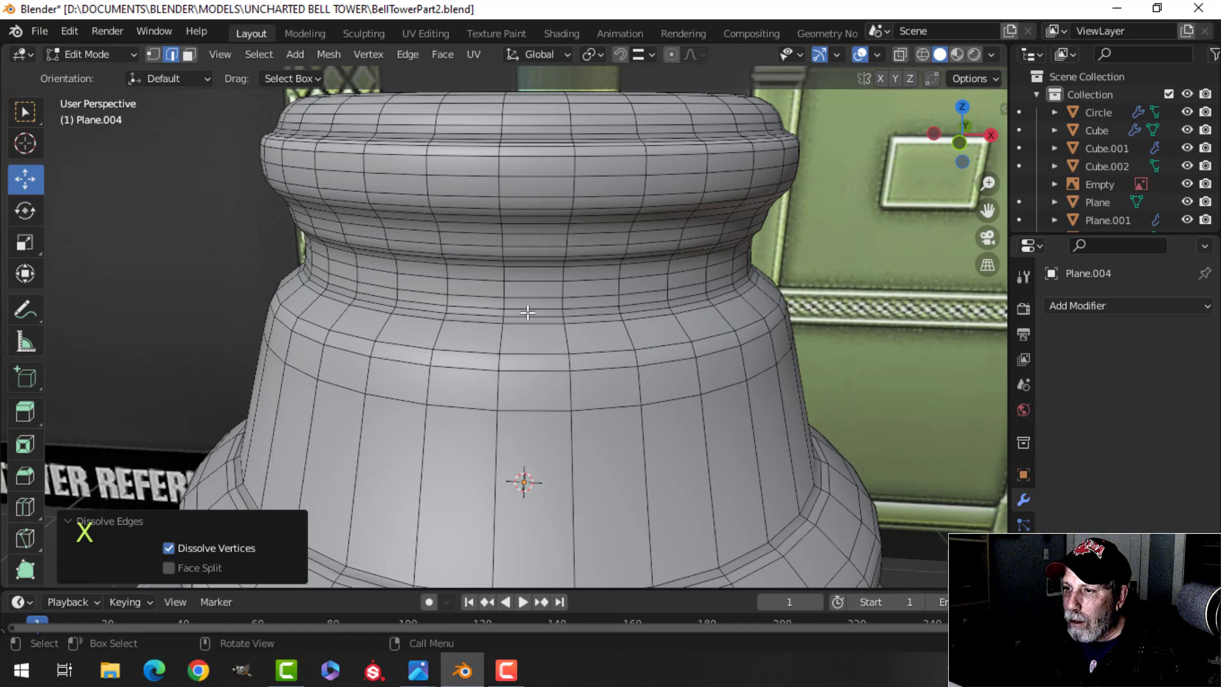
# - Dissolve the surplus edge loops across the vertical neck of the column base
pyautogui.keyDown('alt'); pyautogui.keyDown('shift'); pyautogui.click(526, 302); pyautogui.keyUp('shift'); pyautogui.keyUp('alt')
pyautogui.press('x')
pyautogui.click(544, 281)
pyautogui.moveTo(545, 280); pyautogui.dragTo(541, 323, button='middle')
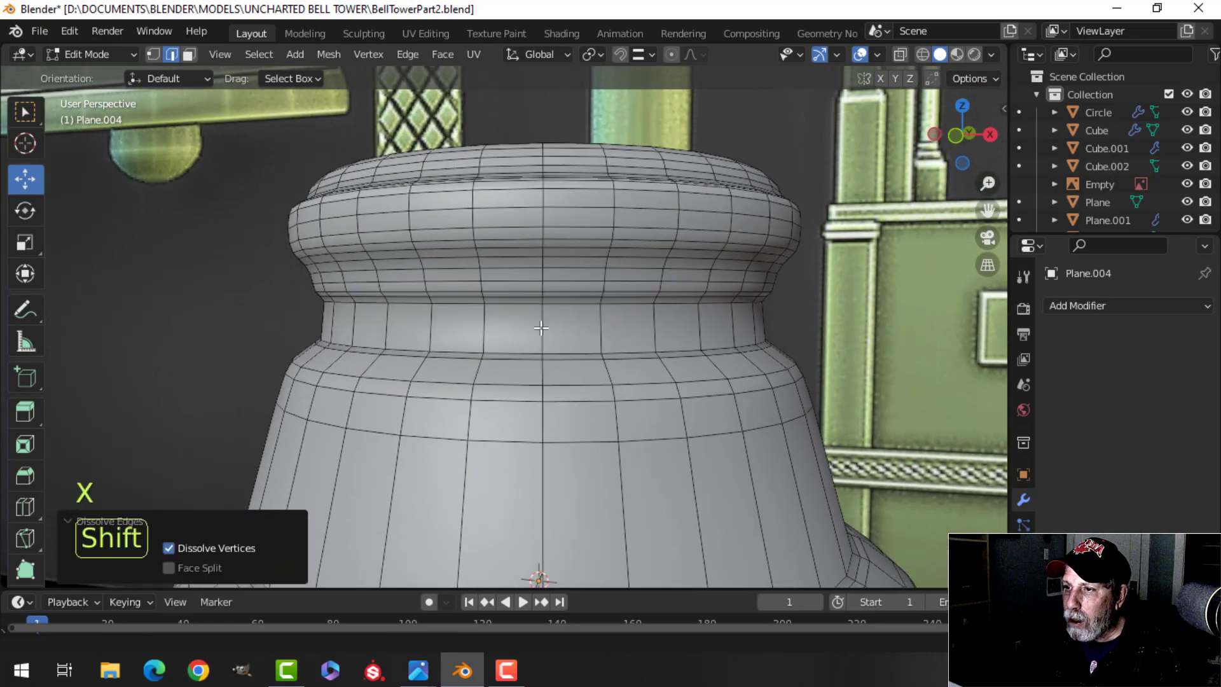
# - Dissolve the two surplus edge loops on the sloping band between the neck and the top roll moulding
pyautogui.scroll(3, 542, 324)
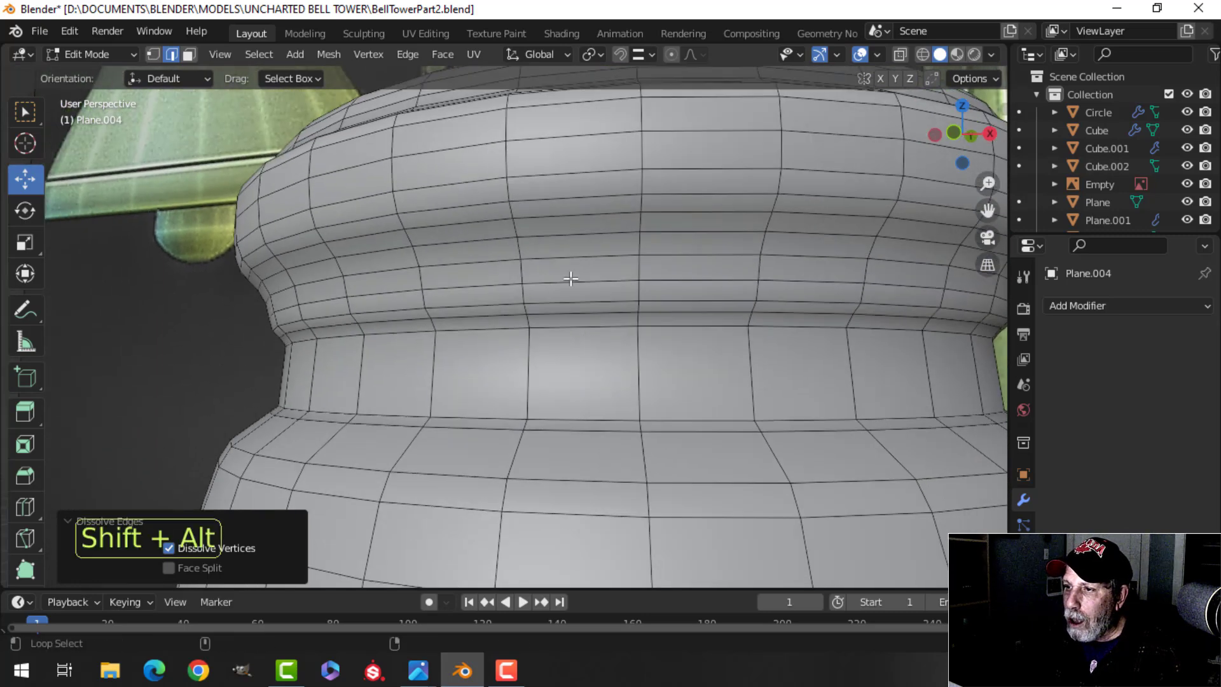
pyautogui.keyDown('alt'); pyautogui.keyDown('shift'); pyautogui.click(571, 280); pyautogui.keyUp('shift'); pyautogui.keyUp('alt')
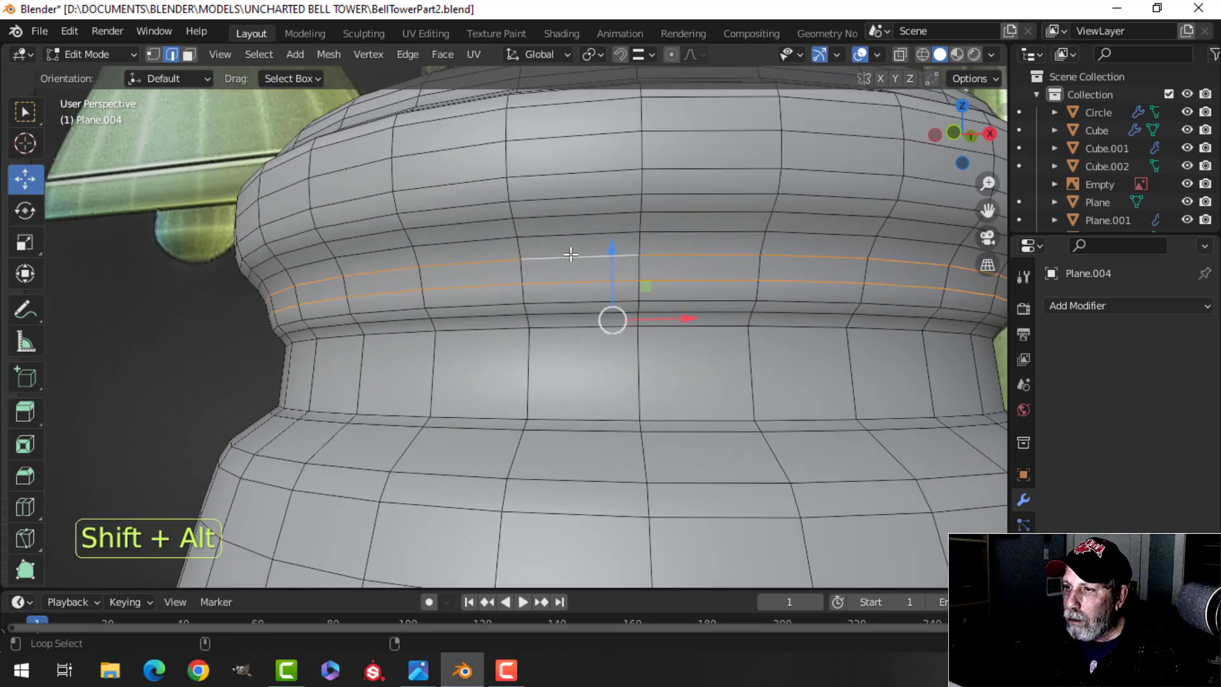
pyautogui.press('x')
pyautogui.click(575, 252)
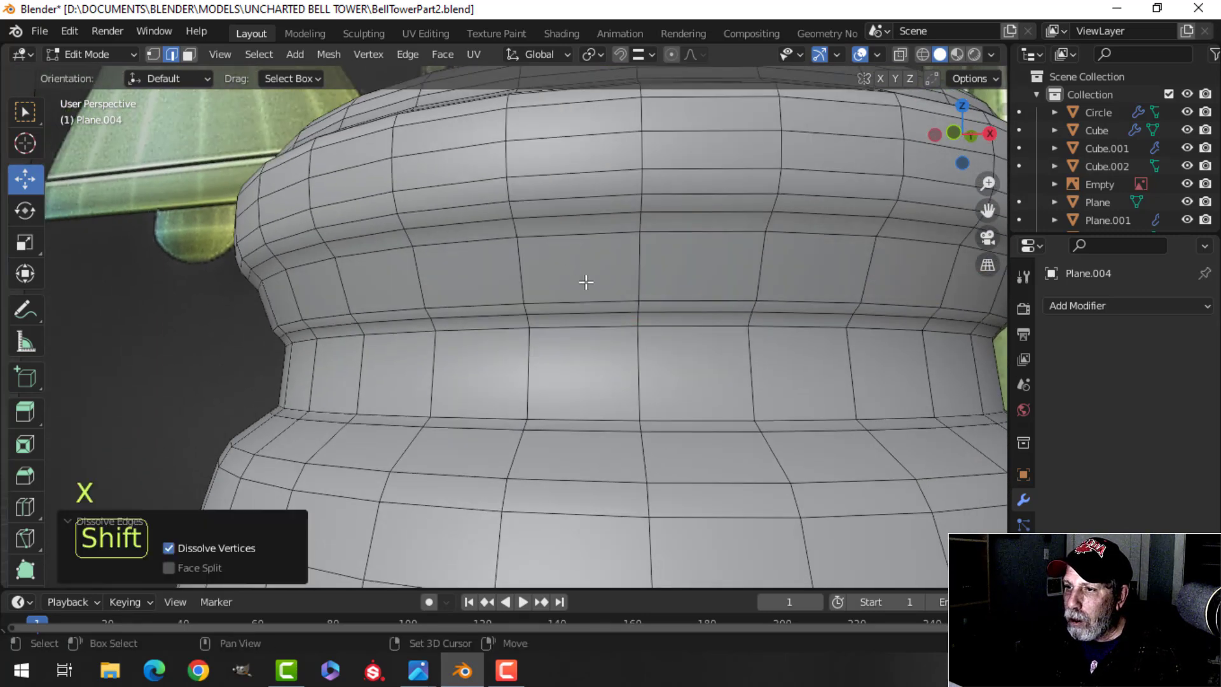
# - Dissolve the surplus edge loops around the outer bulge of the top roll moulding
pyautogui.moveTo(576, 265); pyautogui.dragTo(575, 287, button='middle')
pyautogui.hotkey('alt', 'a')
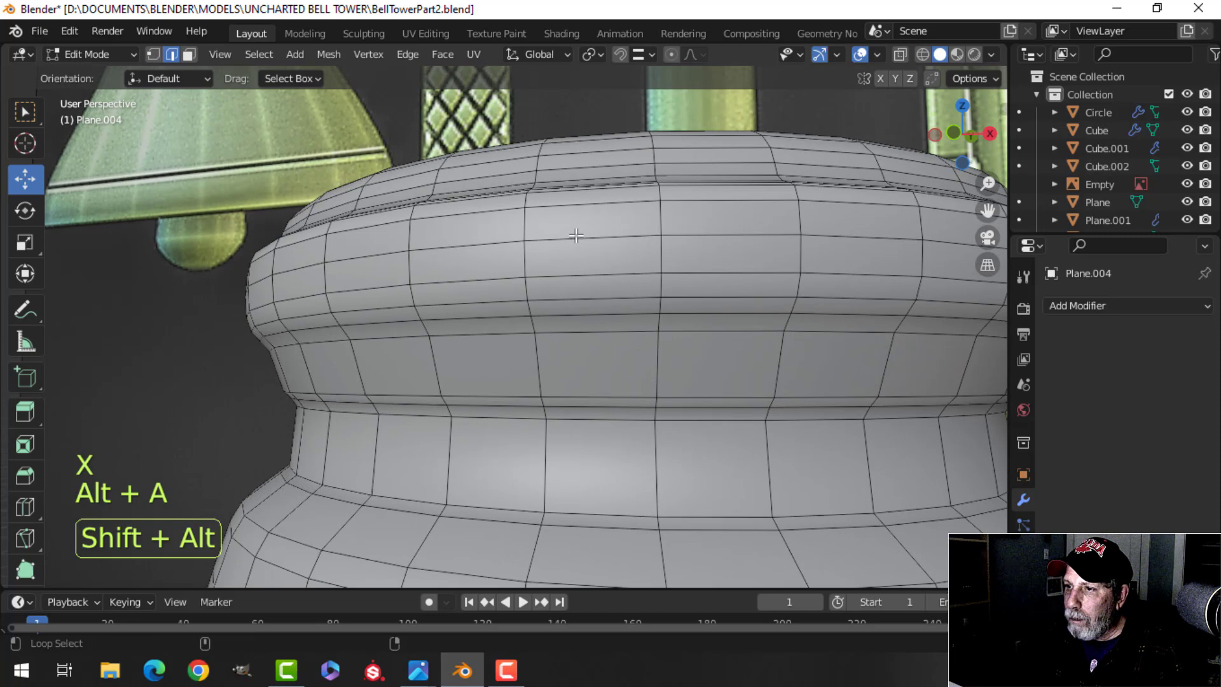
pyautogui.hotkey('alt', 'a')
pyautogui.moveTo(585, 244); pyautogui.dragTo(604, 310, button='middle')
pyautogui.press('x')
pyautogui.click(591, 278)
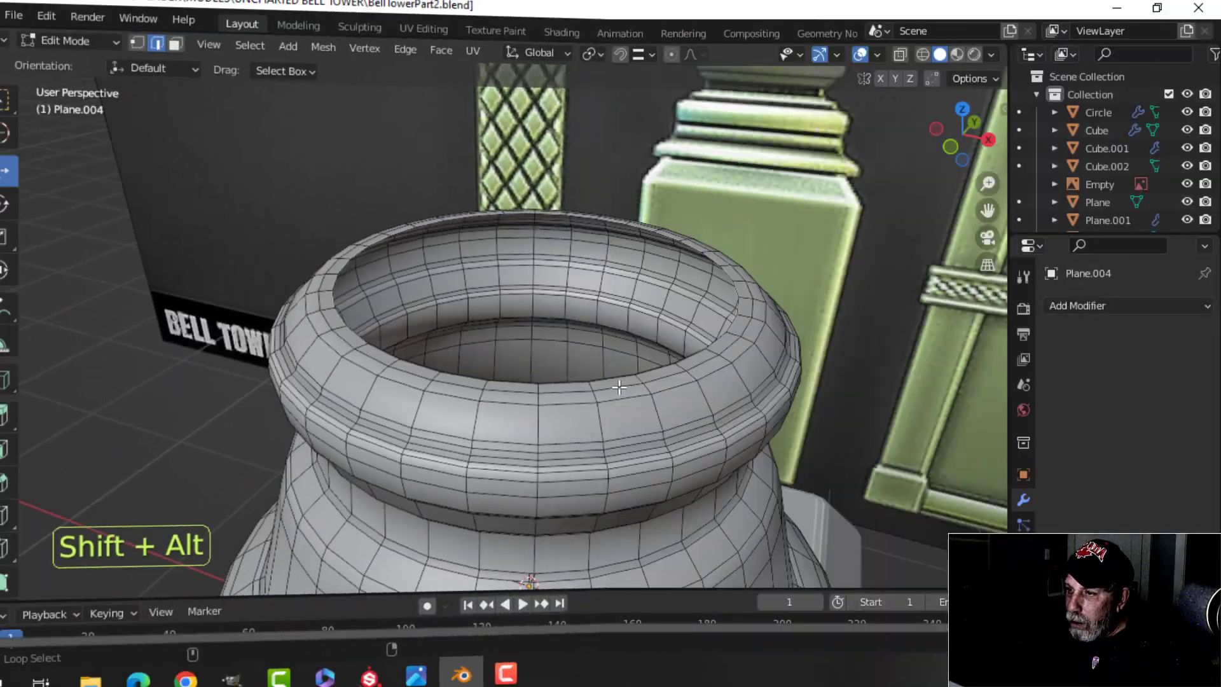
# - Dissolve the surplus edge loops on the sloping upper face of the top roll moulding
pyautogui.press('x')
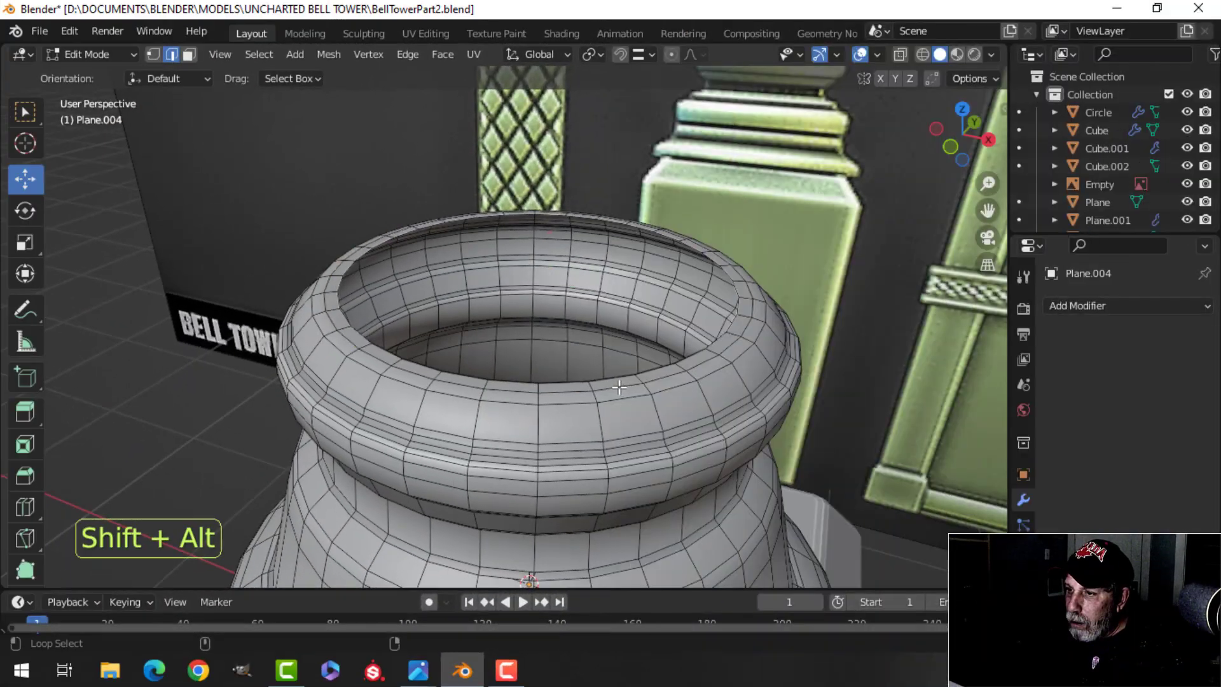
pyautogui.click(620, 386)
pyautogui.moveTo(629, 390); pyautogui.dragTo(653, 457, button='middle')
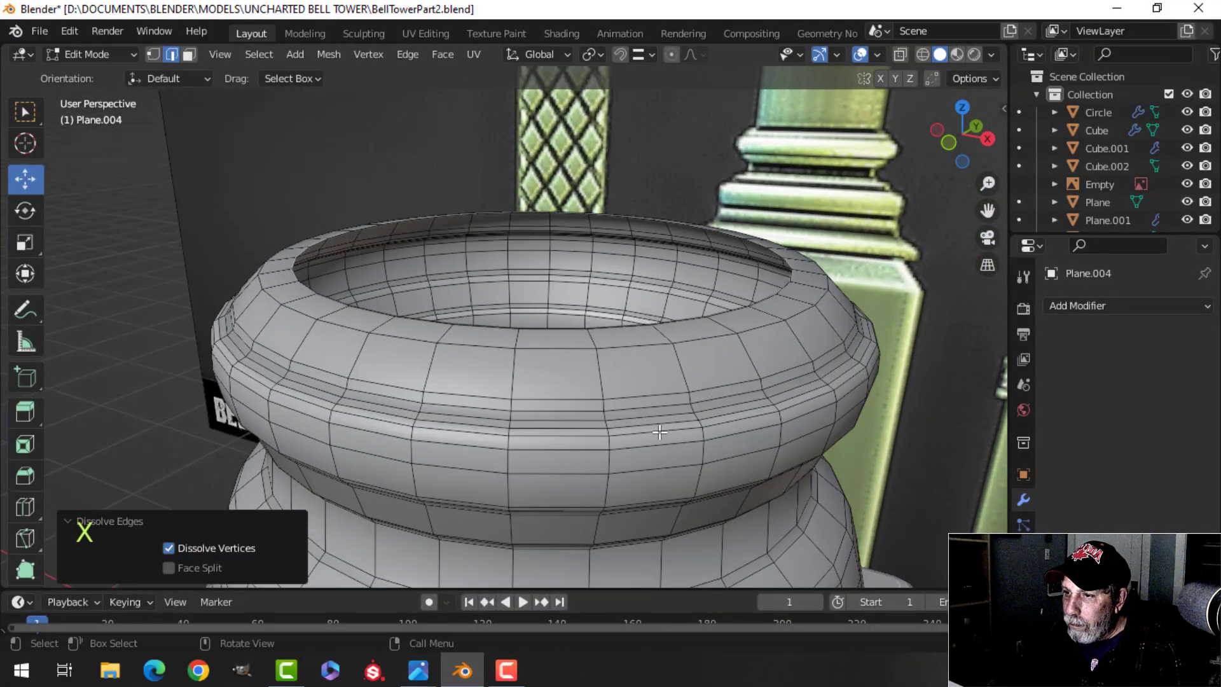
pyautogui.scroll(1, 654, 458)
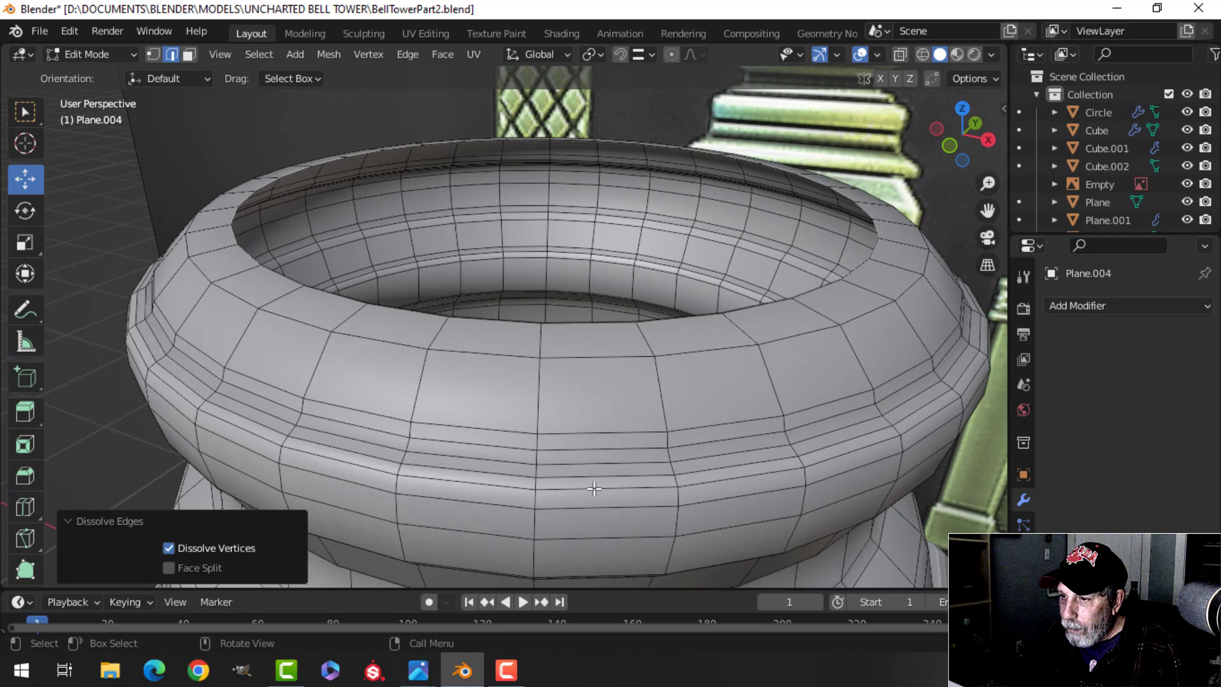
pyautogui.keyDown('alt'); pyautogui.keyDown('shift'); pyautogui.click(577, 437); pyautogui.keyUp('shift'); pyautogui.keyUp('alt')
pyautogui.press('x')
pyautogui.click(579, 512)
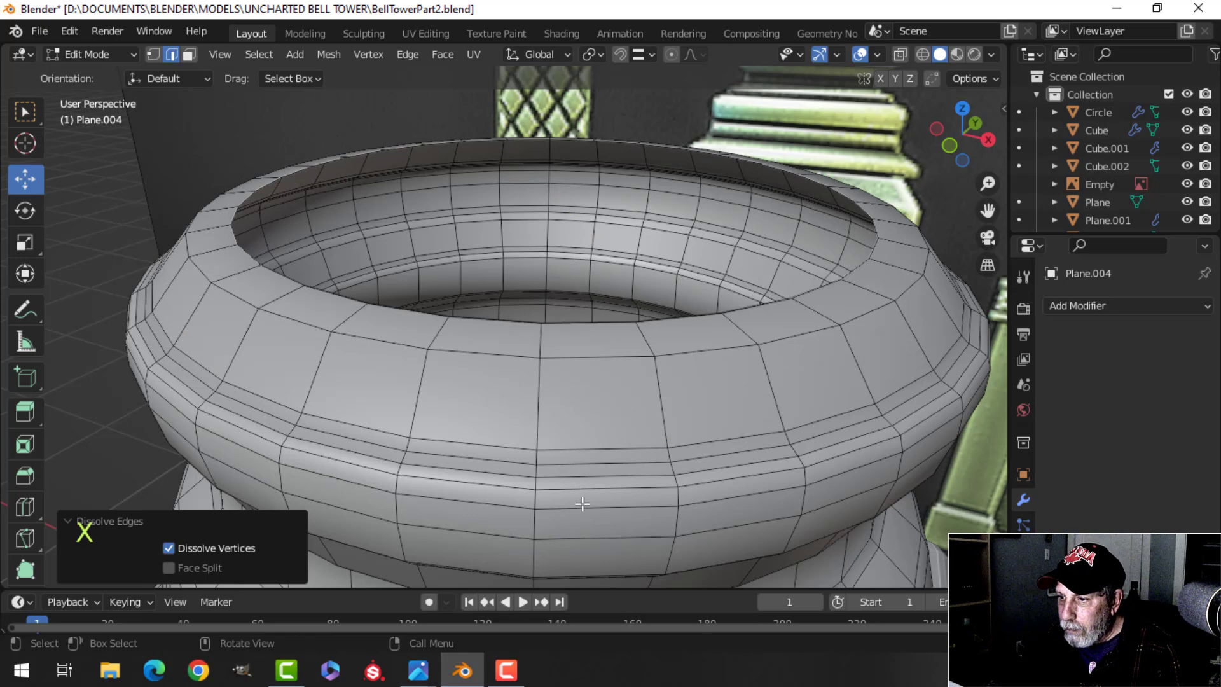
# - Dissolve the remaining surplus edge loop where the top moulding's sloping face meets its outer crease
pyautogui.keyDown('alt'); pyautogui.keyDown('shift'); pyautogui.click(575, 478); pyautogui.keyUp('shift'); pyautogui.keyUp('alt')
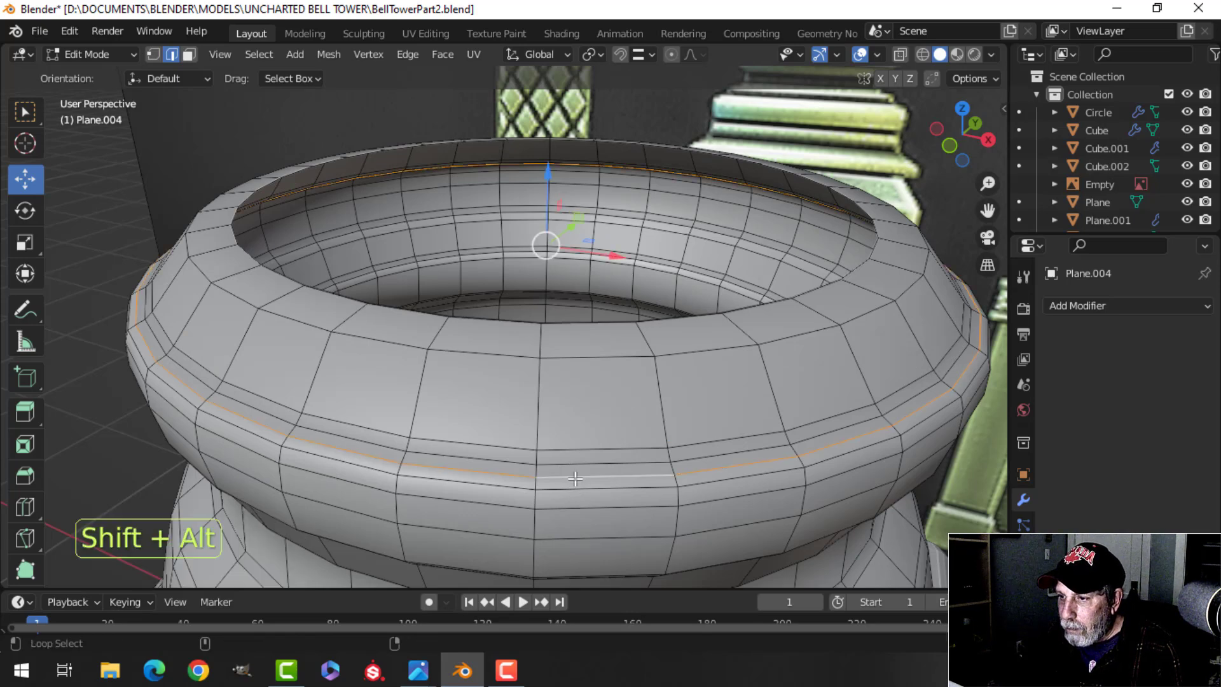
pyautogui.hotkey('alt', 'a')
pyautogui.keyDown('alt'); pyautogui.keyDown('shift'); pyautogui.click(573, 448); pyautogui.keyUp('shift'); pyautogui.keyUp('alt')
pyautogui.press('x')
pyautogui.click(573, 449)
pyautogui.scroll(-3, 586, 467)
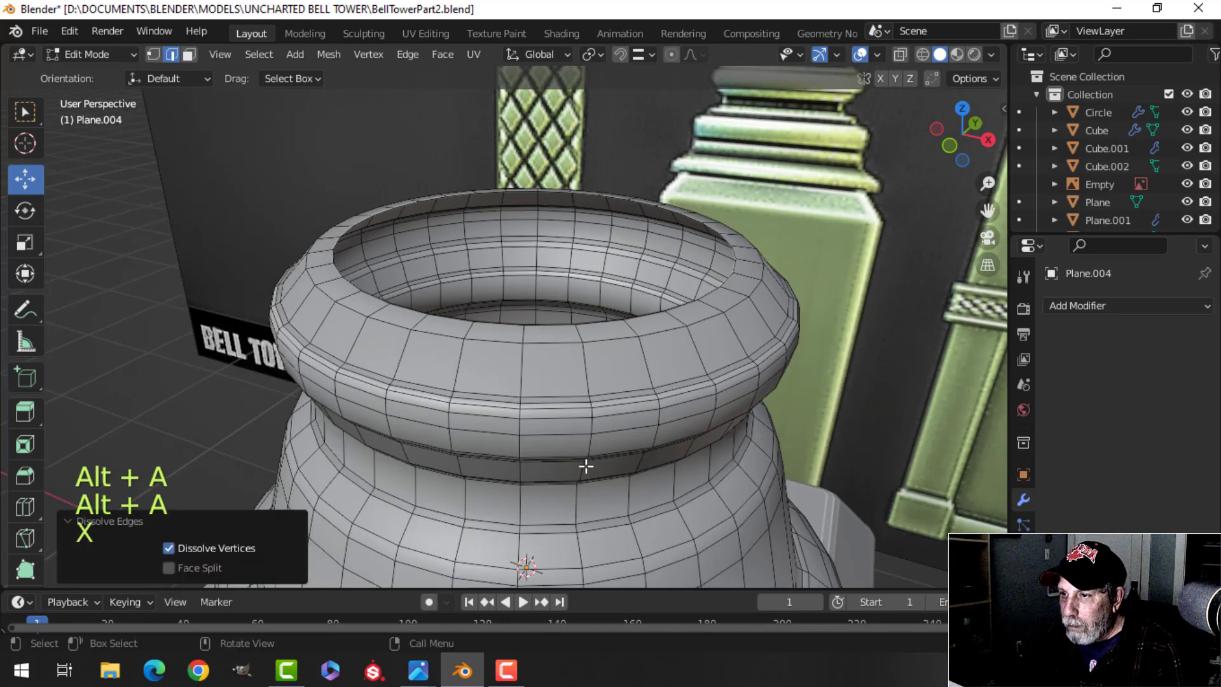
# - Inspect the smooth shading of the cleaned-up base mouldings in Object Mode
pyautogui.press('Tab')
pyautogui.moveTo(585, 466)
pyautogui.mouseDown(button='middle')
pyautogui.moveTo(589, 403)
pyautogui.moveTo(552, 458)
pyautogui.moveTo(543, 410)
pyautogui.moveTo(604, 448)
pyautogui.moveTo(575, 477)
pyautogui.mouseUp(button='middle')
pyautogui.scroll(-5, 585, 420)
pyautogui.hotkey('alt', 'a')
pyautogui.scroll(2, 585, 449)
pyautogui.moveTo(576, 477); pyautogui.dragTo(595, 500, button='middle')
pyautogui.scroll(2, 578, 519)
pyautogui.click(527, 398)
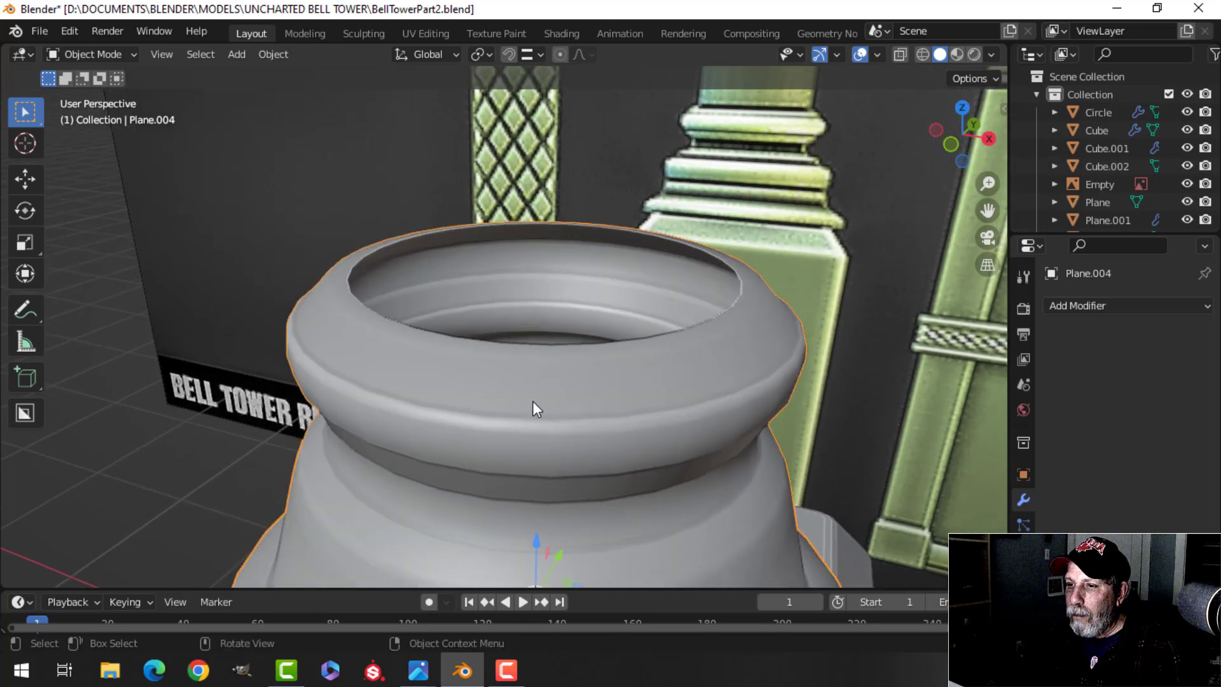
# - Add an edge loop around the top moulding's sloping face, slid toward the inner rim, and check the shading
pyautogui.press('Tab')
pyautogui.moveTo(527, 398); pyautogui.dragTo(562, 422, button='middle')
pyautogui.hotkey('ctrl', 'r')
pyautogui.click(568, 391)
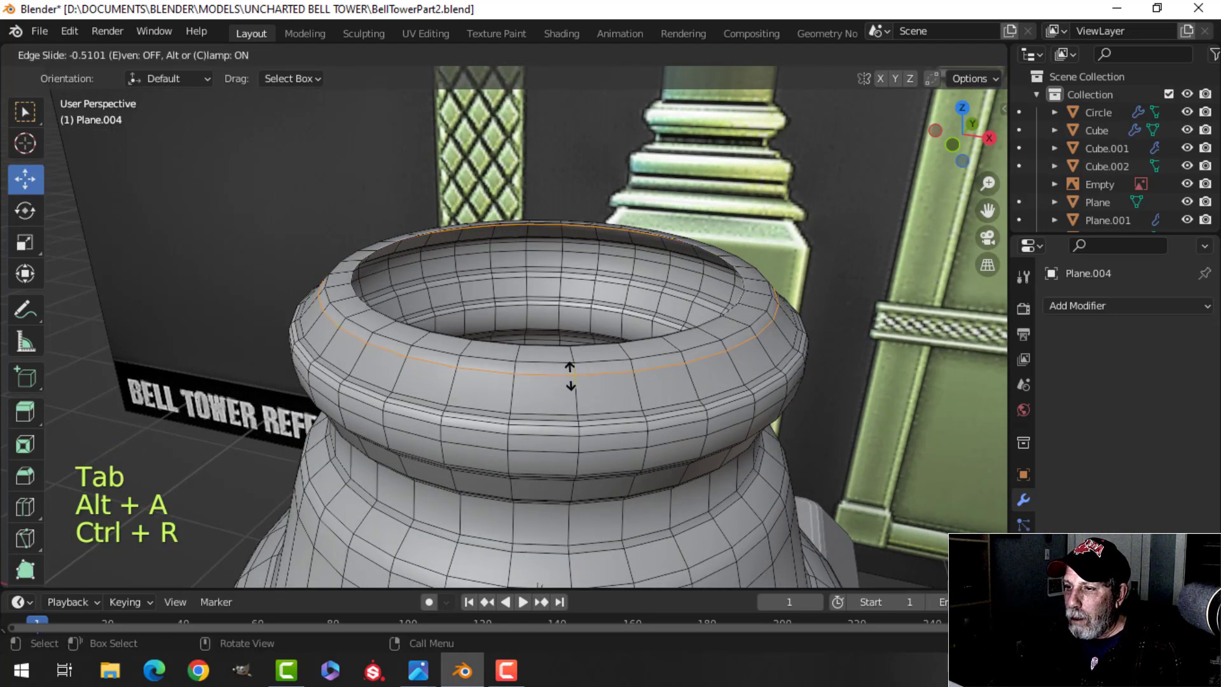
pyautogui.click(570, 377)
pyautogui.press('Tab')
pyautogui.scroll(-3, 608, 394)
pyautogui.hotkey('alt', 'a')
pyautogui.scroll(2, 578, 463)
pyautogui.scroll(2, 551, 401)
# - Duplicate the base's inner top rim loop, move the copy straight up in front view, and separate it into its own object
pyautogui.press('Tab')
pyautogui.scroll(2, 572, 414)
pyautogui.hotkey('alt', 'a')
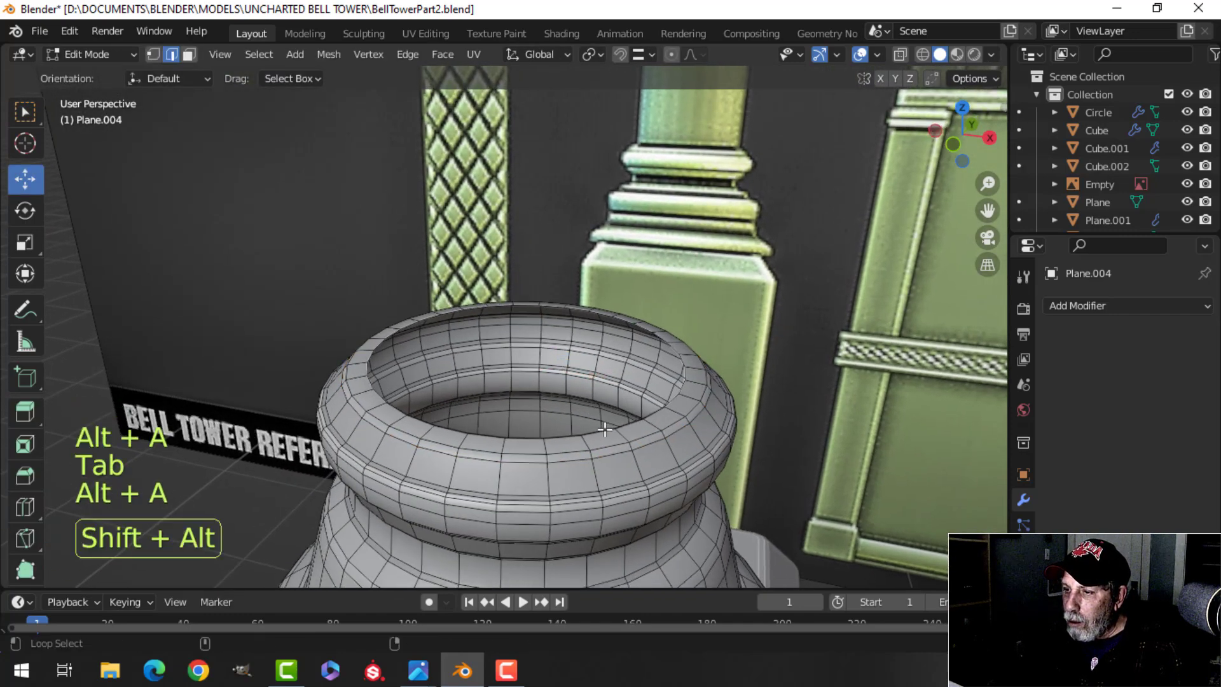
pyautogui.keyDown('alt'); pyautogui.keyDown('shift'); pyautogui.click(605, 429); pyautogui.keyUp('shift'); pyautogui.keyUp('alt')
pyautogui.scroll(-3, 636, 427)
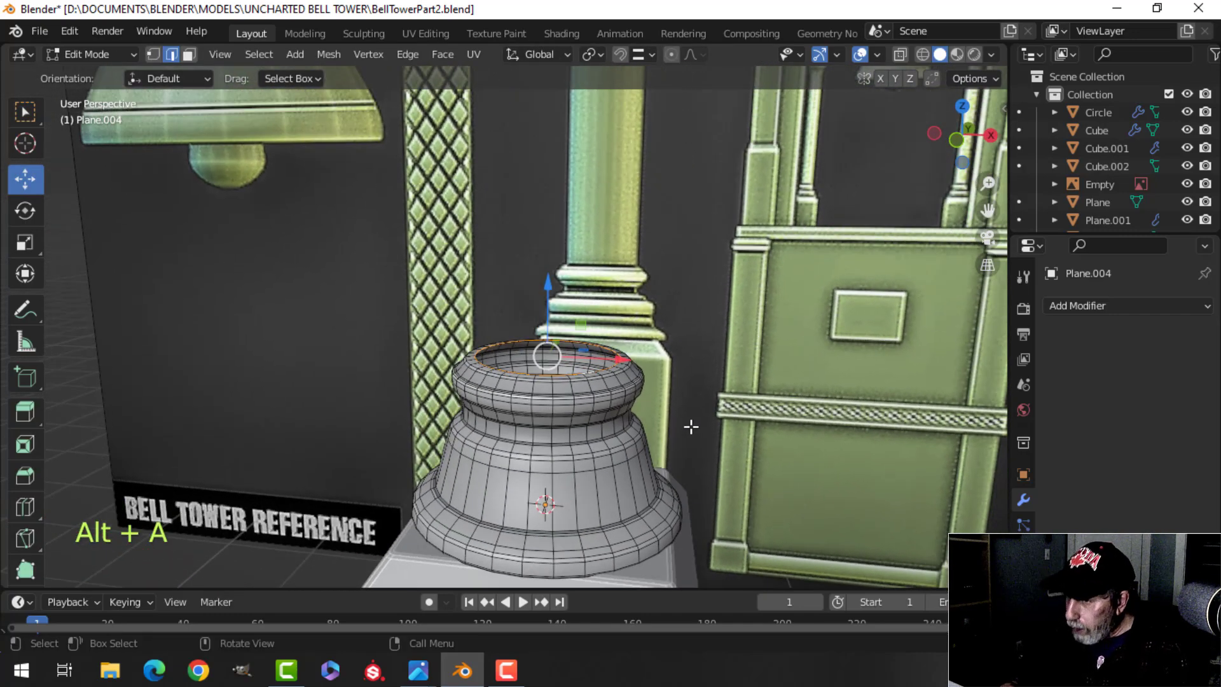
pyautogui.press('KP_1')
pyautogui.hotkey('shift', 'd')
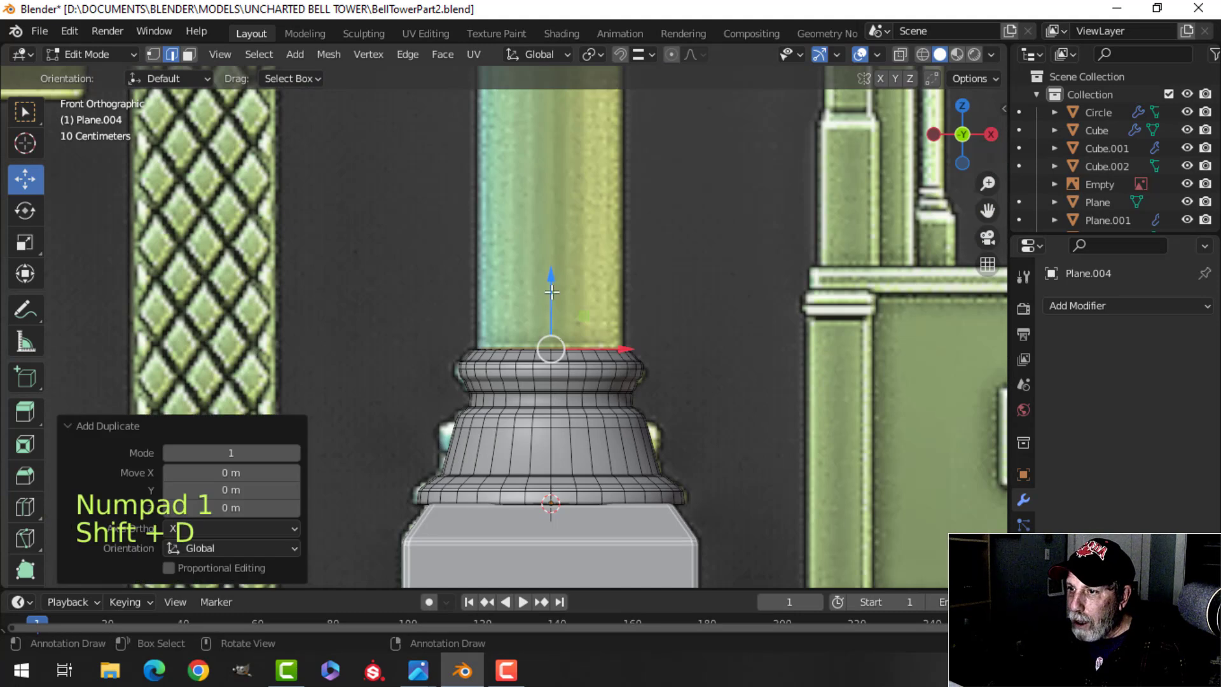
pyautogui.click(551, 229)
pyautogui.press('p')
pyautogui.click(679, 266)
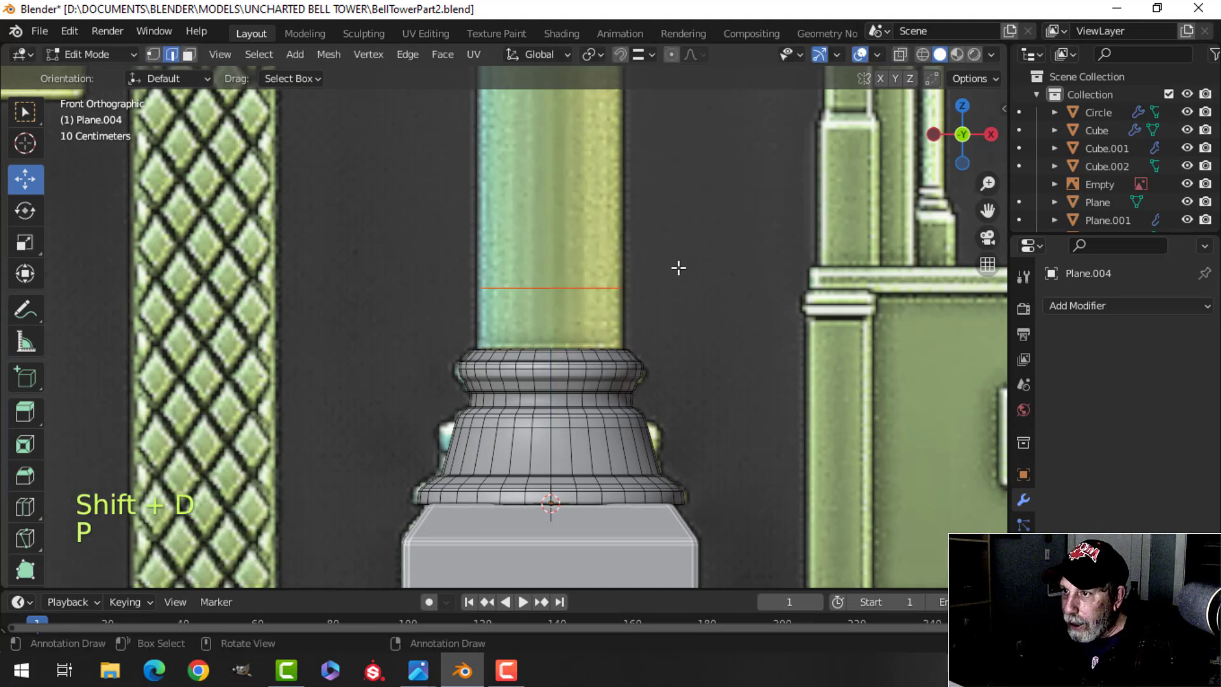
# - Scale the separated ring to about 1.079 to match the reference shaft width and lower it toward the base's top edge
pyautogui.press('Tab')
pyautogui.press('Tab')
pyautogui.press('a')
pyautogui.press('s')
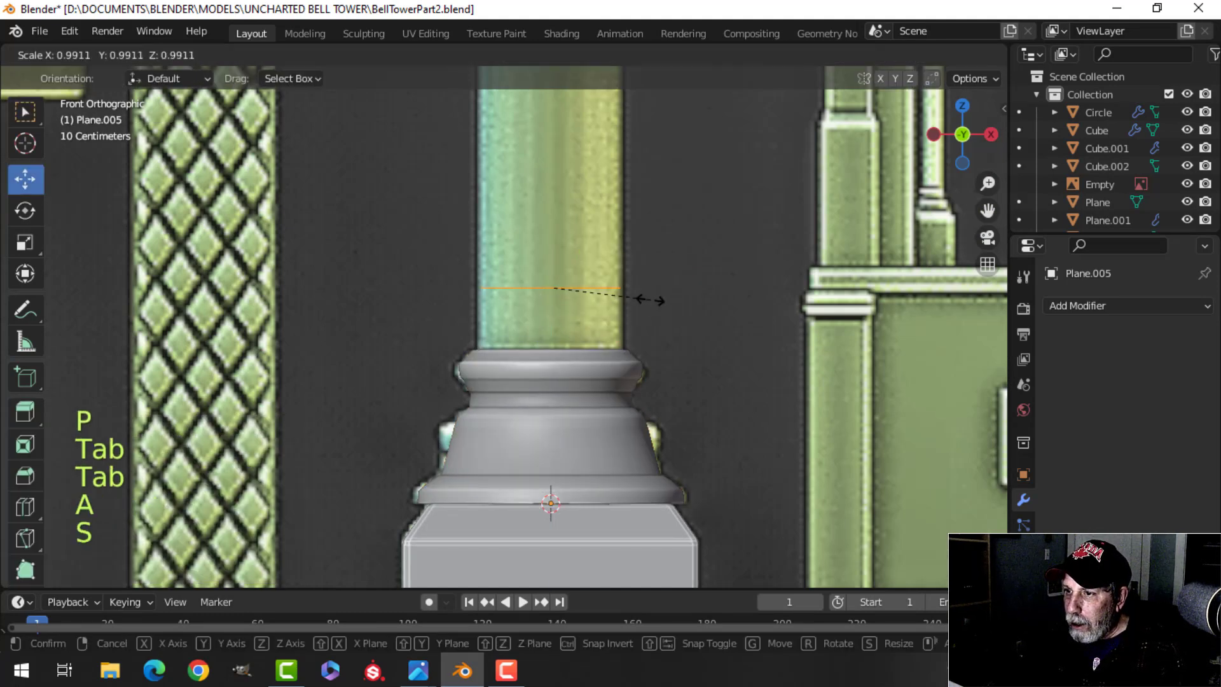
pyautogui.click(660, 299)
pyautogui.scroll(-2, 523, 280)
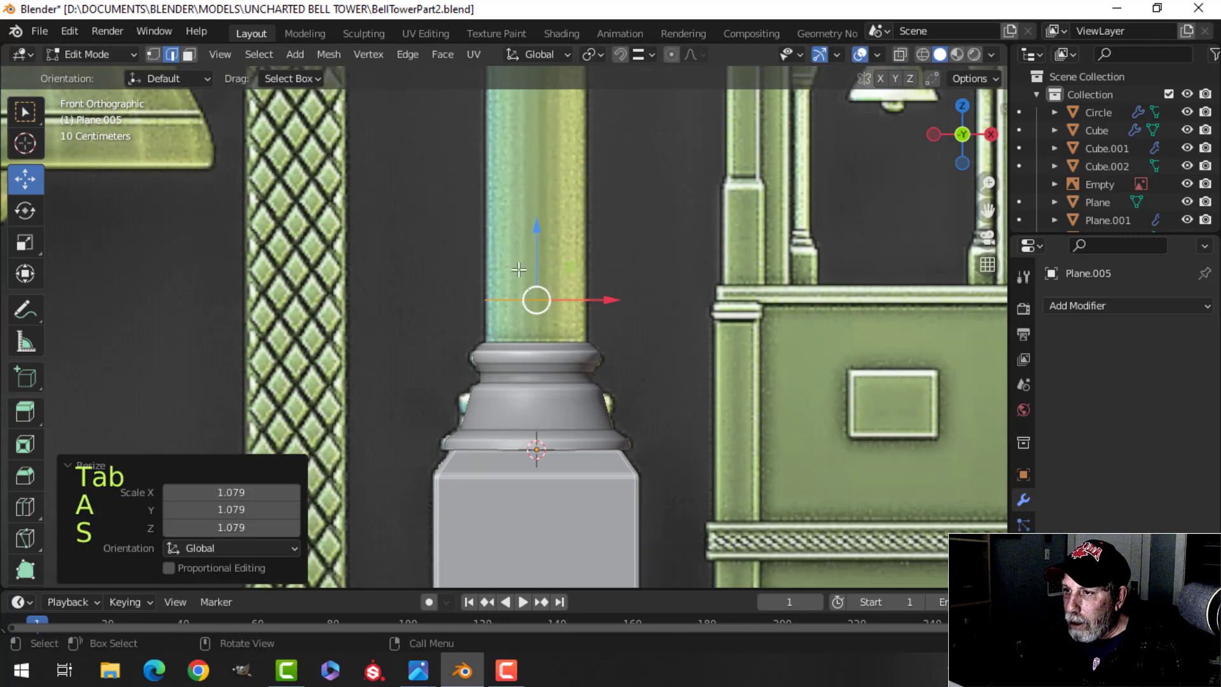
pyautogui.moveTo(534, 242); pyautogui.dragTo(532, 297)
# - Extrude the ring vertically to form the column shaft, raising its top edge to the underside of the capital's collar
pyautogui.keyDown('shift'); pyautogui.moveTo(573, 291); pyautogui.dragTo(578, 333, button='middle'); pyautogui.keyUp('shift')
pyautogui.press('e')
pyautogui.rightClick(578, 333)
pyautogui.moveTo(552, 312); pyautogui.dragTo(553, 150)
pyautogui.scroll(-3, 597, 227)
pyautogui.keyDown('shift'); pyautogui.moveTo(566, 234); pyautogui.dragTo(571, 369, button='middle'); pyautogui.keyUp('shift')
pyautogui.moveTo(537, 342); pyautogui.dragTo(578, 180)
pyautogui.keyDown('shift'); pyautogui.moveTo(578, 180); pyautogui.dragTo(604, 344, button='middle'); pyautogui.keyUp('shift')
pyautogui.moveTo(544, 327); pyautogui.dragTo(549, 96)
pyautogui.keyDown('shift'); pyautogui.moveTo(567, 143); pyautogui.dragTo(572, 309, button='middle'); pyautogui.keyUp('shift')
pyautogui.scroll(2, 578, 295)
pyautogui.moveTo(572, 308); pyautogui.dragTo(572, 249)
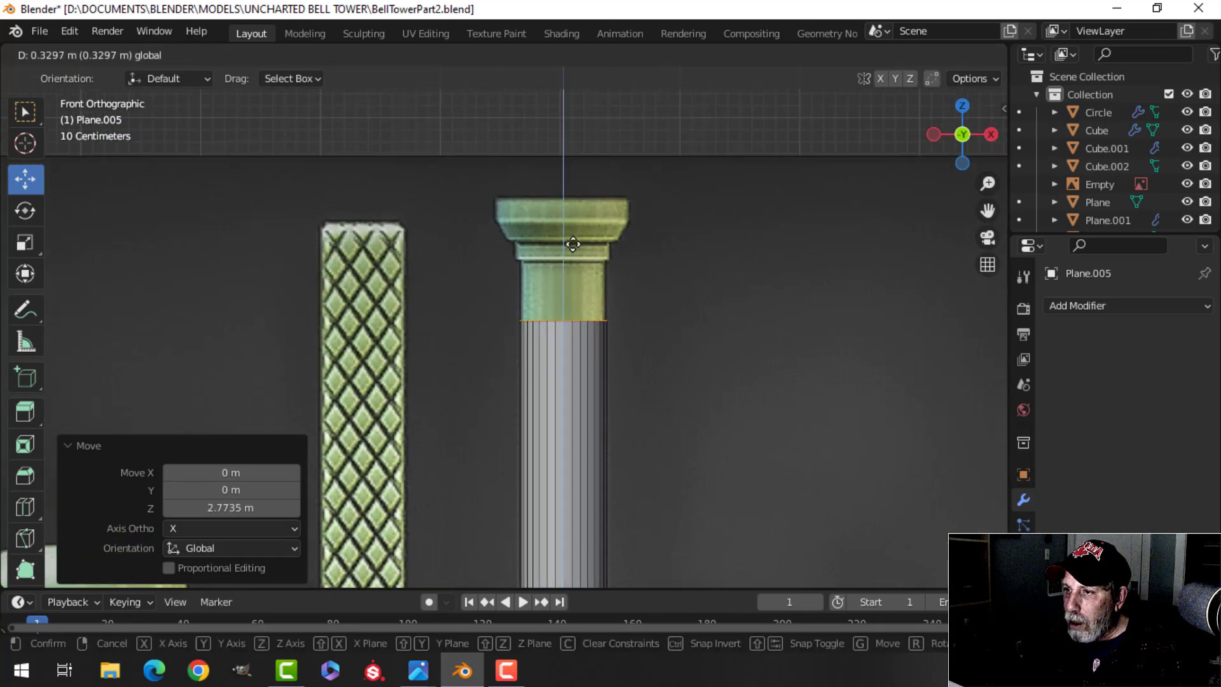
pyautogui.moveTo(578, 197); pyautogui.dragTo(578, 194)
pyautogui.scroll(2, 693, 248)
pyautogui.keyDown('shift'); pyautogui.moveTo(693, 248); pyautogui.dragTo(646, 335, button='middle'); pyautogui.keyUp('shift')
pyautogui.scroll(2, 647, 335)
pyautogui.moveTo(557, 289); pyautogui.dragTo(560, 267)
# - Extrude the shaft's top edge outward into a small ledge and then upward to form the capital's collar
pyautogui.scroll(2, 687, 325)
pyautogui.keyDown('shift'); pyautogui.moveTo(763, 324); pyautogui.dragTo(697, 312, button='middle'); pyautogui.keyUp('shift')
pyautogui.press('e')
pyautogui.rightClick(716, 313)
pyautogui.press('s')
pyautogui.click(734, 312)
pyautogui.press('e')
pyautogui.rightClick(559, 323)
pyautogui.moveTo(521, 265); pyautogui.dragTo(515, 208)
# - Extrude the collar's top edge slightly upward and scale it out about 1.23 to the bottom of the capital's flare
pyautogui.press('e')
pyautogui.rightClick(633, 273)
pyautogui.press('s')
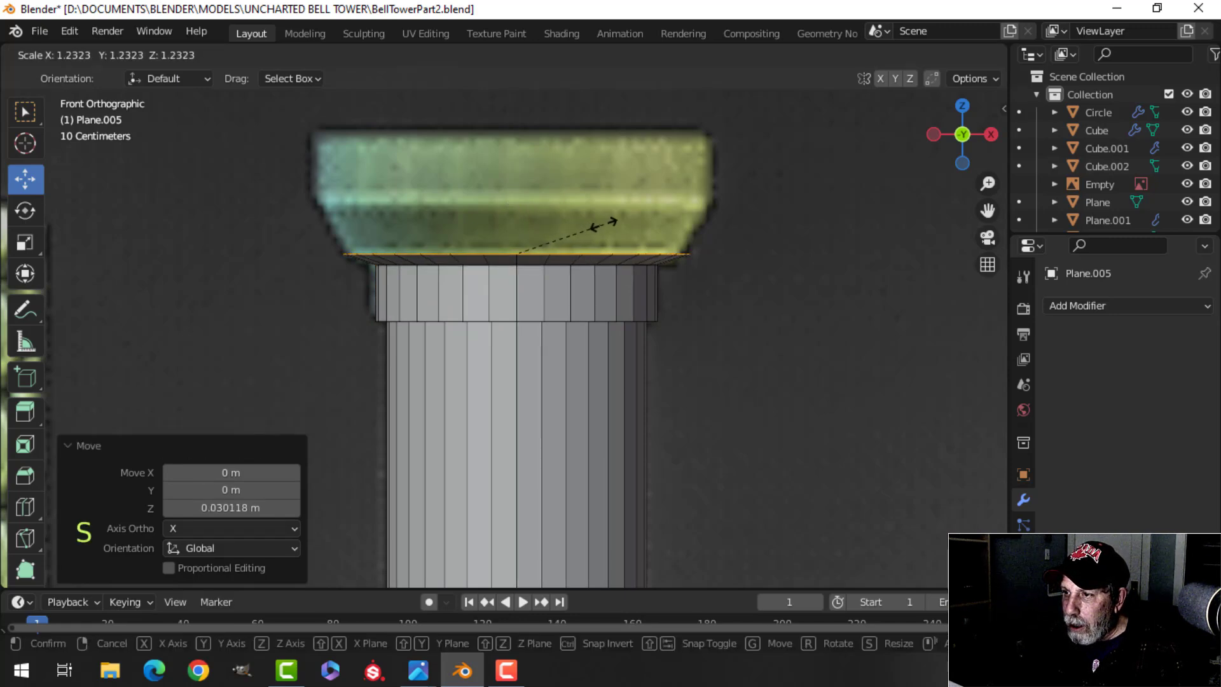
pyautogui.click(604, 223)
# - Extrude the edge up about 0.13 m and scale it out about 1.16, then extrude the capital's vertical top band about 0.2 m
pyautogui.scroll(-2, 515, 313)
pyautogui.press('e')
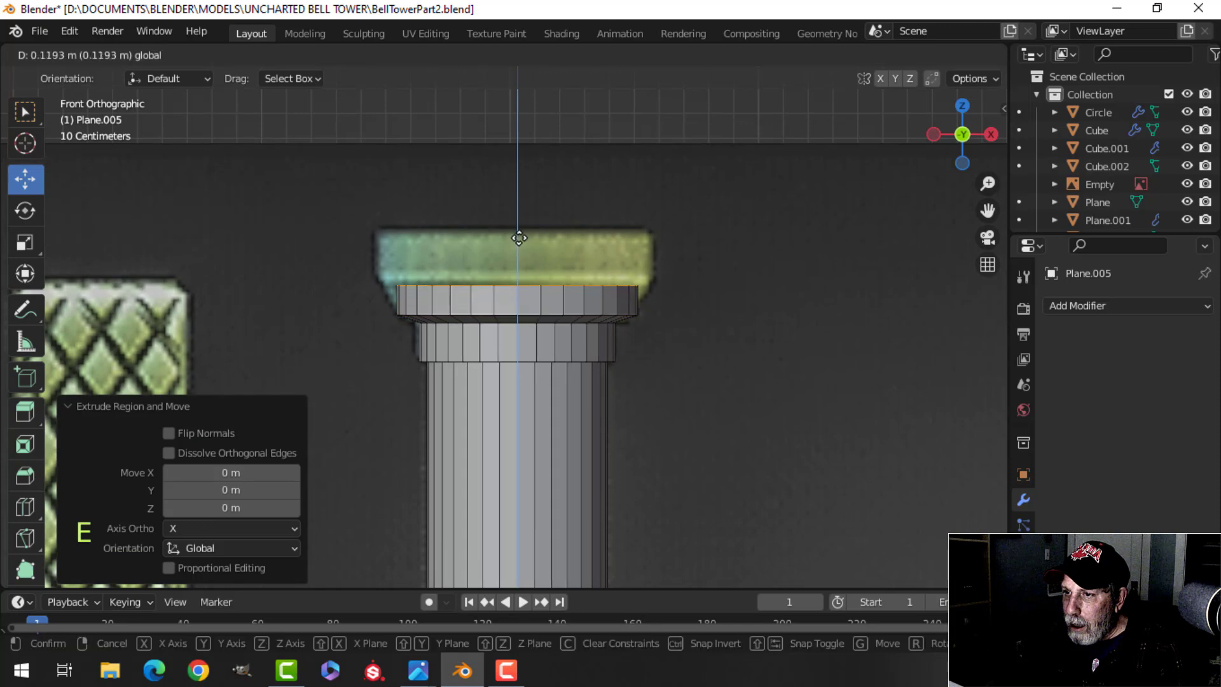
pyautogui.click(519, 237)
pyautogui.press('s')
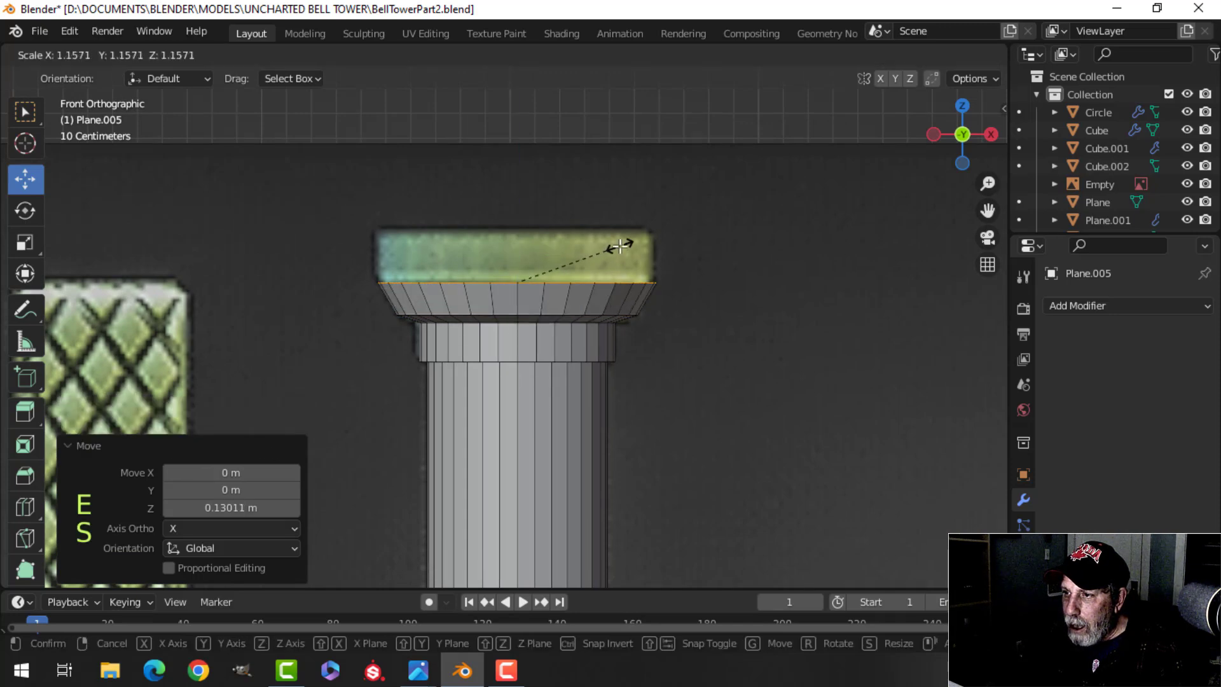
pyautogui.click(620, 247)
pyautogui.press('e')
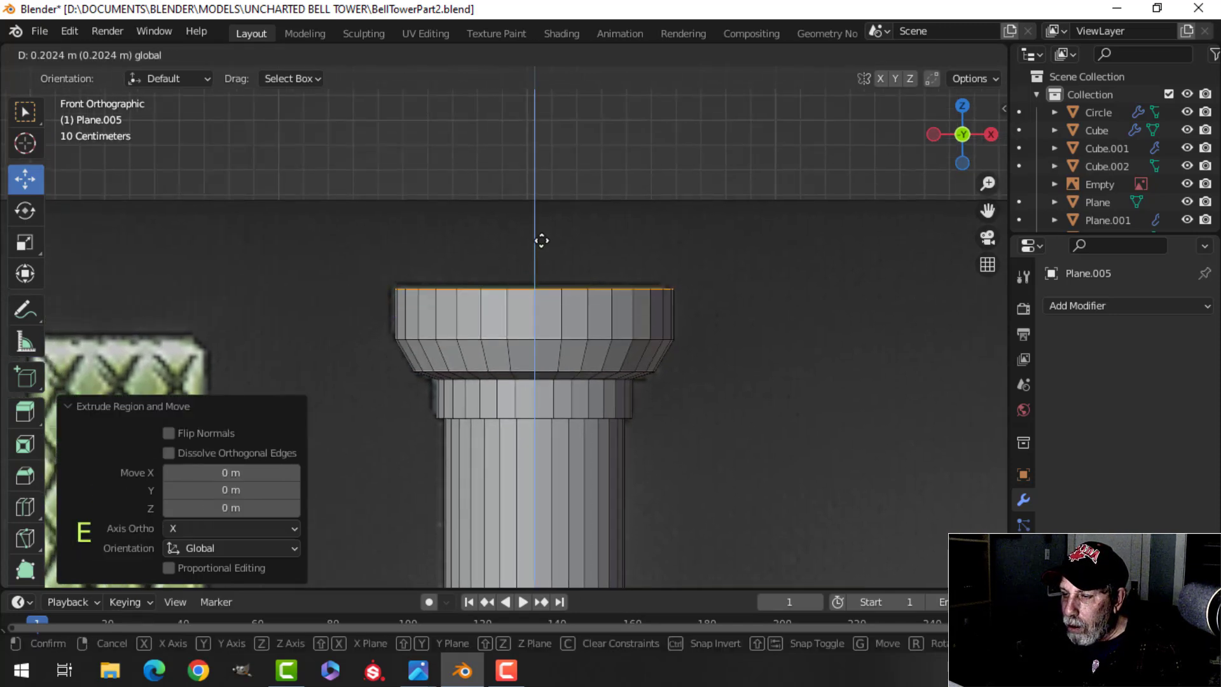
pyautogui.click(541, 240)
# - Bevel the lower outer edge loop of the capital's collar with two segments
pyautogui.moveTo(674, 390); pyautogui.dragTo(589, 338, button='middle')
pyautogui.scroll(2, 589, 338)
pyautogui.hotkey('alt', 'a')
pyautogui.keyDown('alt'); pyautogui.click(580, 343); pyautogui.keyUp('alt')
pyautogui.hotkey('ctrl', 'b')
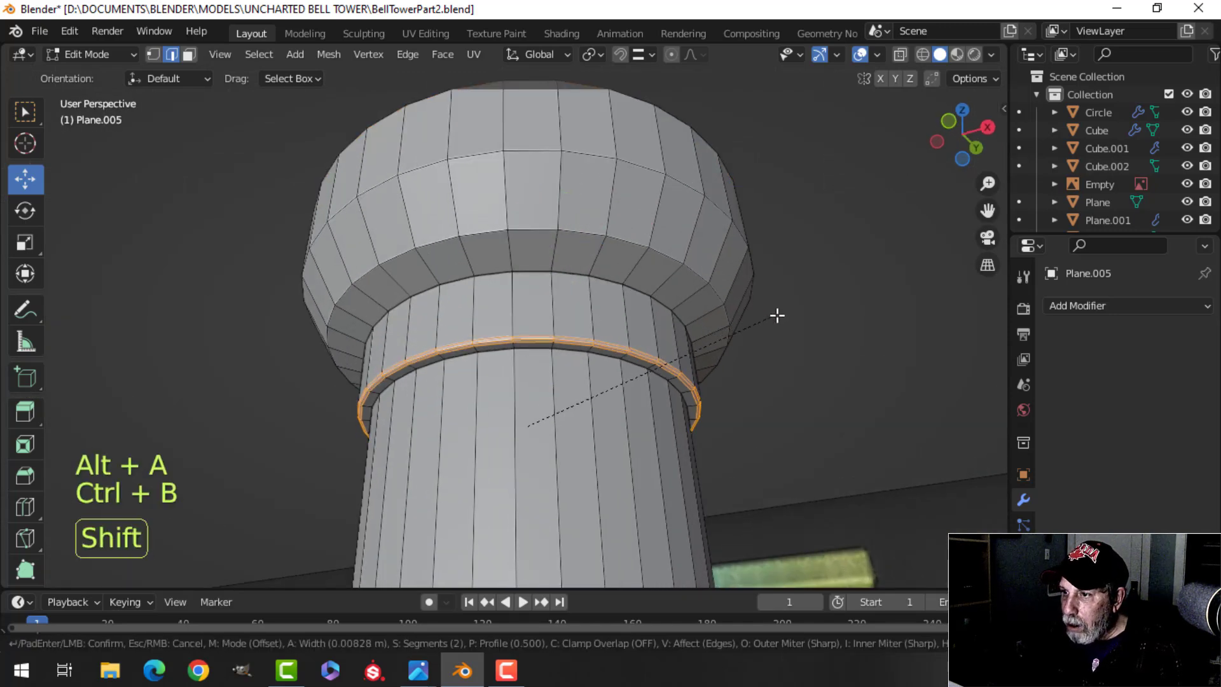
pyautogui.click(788, 314)
# - Bevel the upper edge loop of the collar where it meets the capital's underside
pyautogui.hotkey('alt', 'a')
pyautogui.keyDown('alt'); pyautogui.click(722, 273); pyautogui.keyUp('alt')
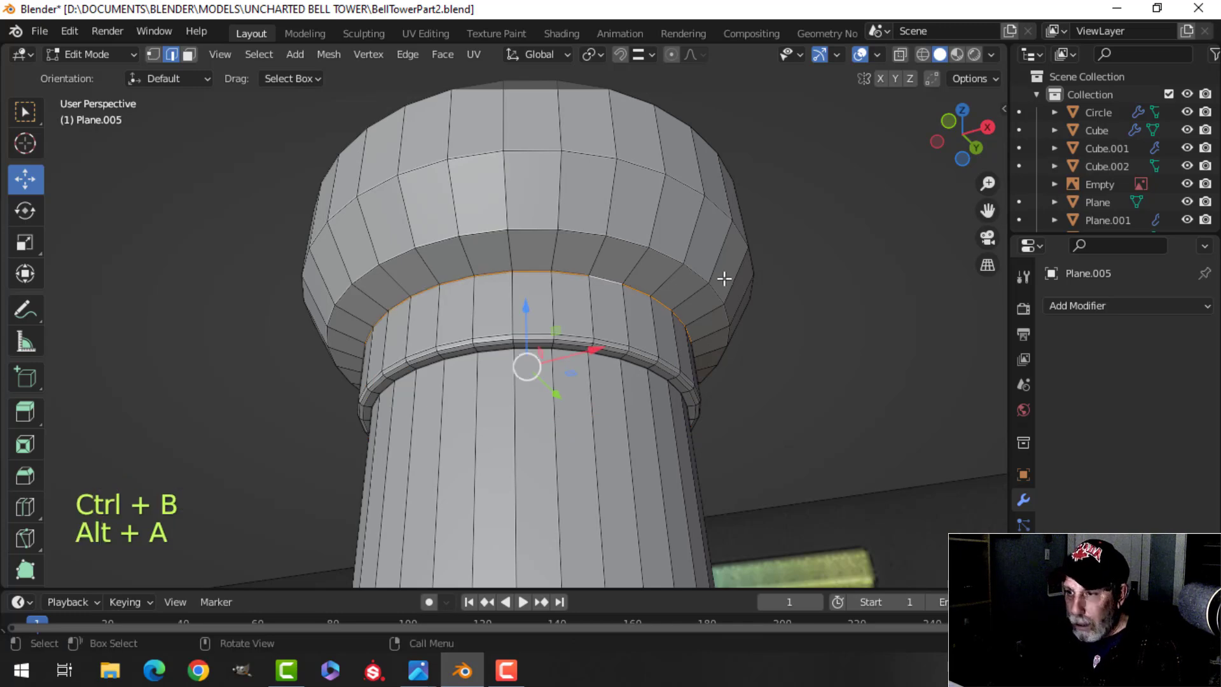
pyautogui.hotkey('ctrl', 'b')
pyautogui.press('shift')
pyautogui.click(791, 272)
pyautogui.hotkey('alt', 'a')
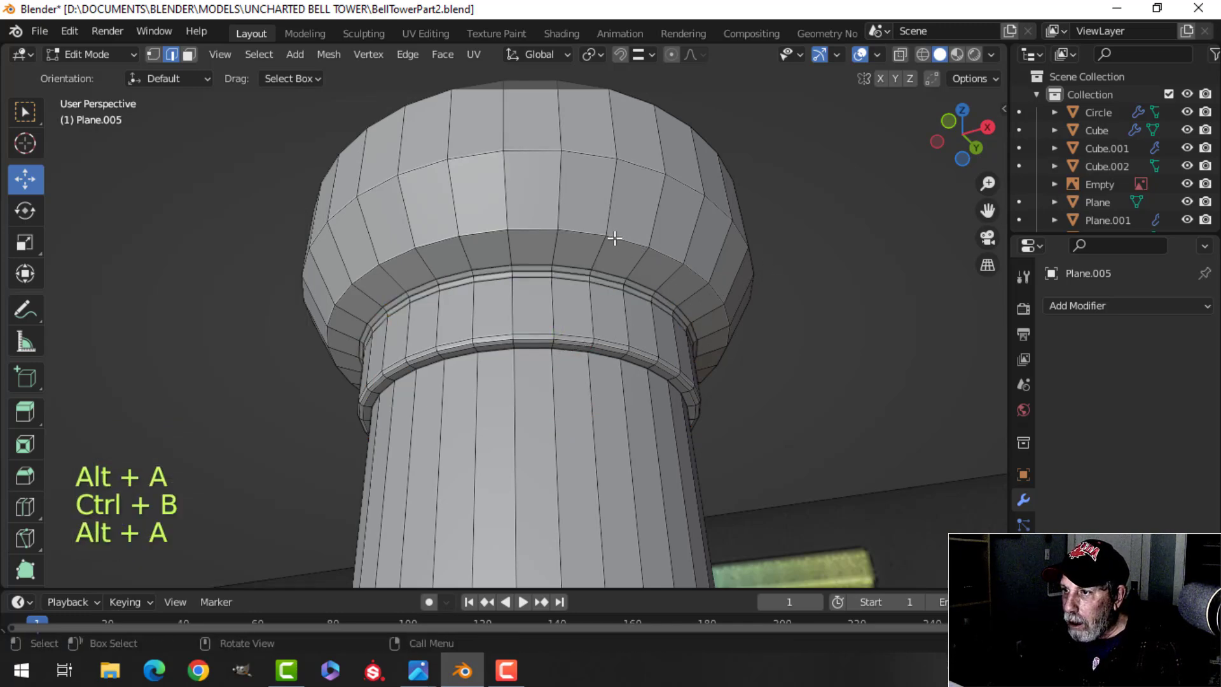
# - Bevel the edge loops at the bottom and top of the capital's flared section and return to Object Mode
pyautogui.keyDown('alt'); pyautogui.keyDown('shift'); pyautogui.click(626, 241); pyautogui.keyUp('shift'); pyautogui.keyUp('alt')
pyautogui.hotkey('ctrl', 'b')
pyautogui.press('shift')
pyautogui.click(917, 227)
pyautogui.press('Tab')
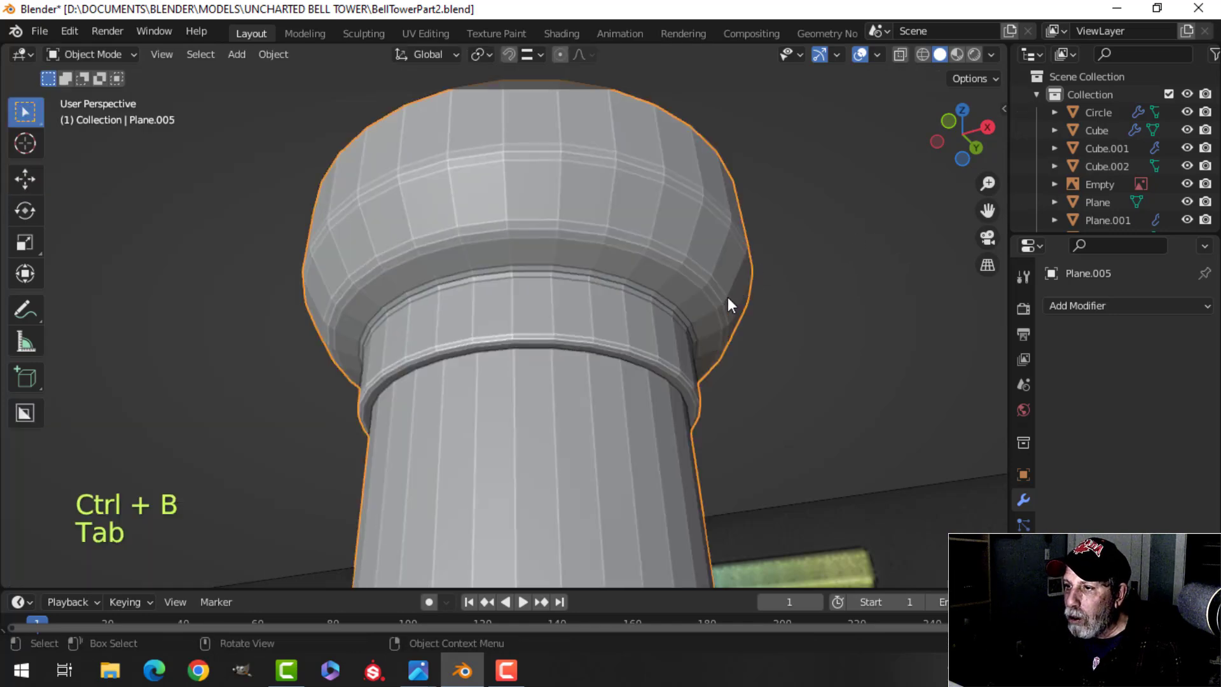
# - Apply smooth shading to the column shaft and capital
pyautogui.moveTo(727, 297); pyautogui.dragTo(603, 422, button='middle')
pyautogui.scroll(-7, 602, 425)
pyautogui.rightClick(520, 390)
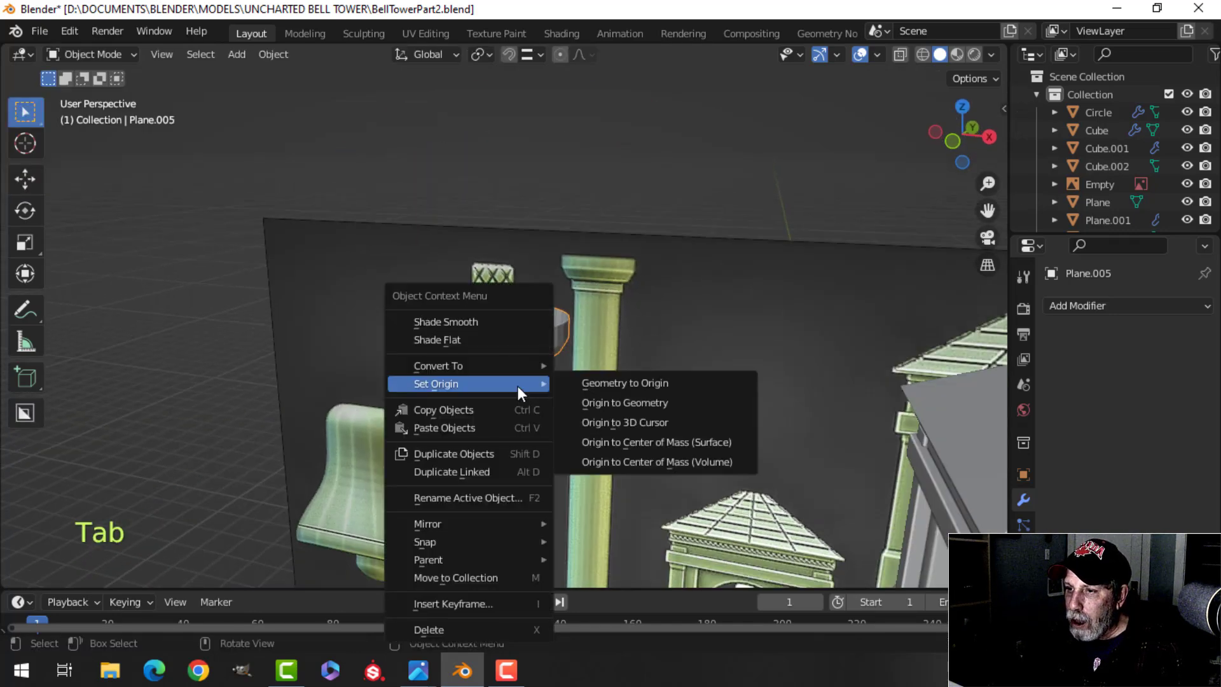
pyautogui.click(491, 323)
pyautogui.scroll(-2, 514, 409)
pyautogui.hotkey('alt', 'a')
pyautogui.moveTo(513, 410); pyautogui.dragTo(528, 384, button='middle')
pyautogui.scroll(3, 524, 390)
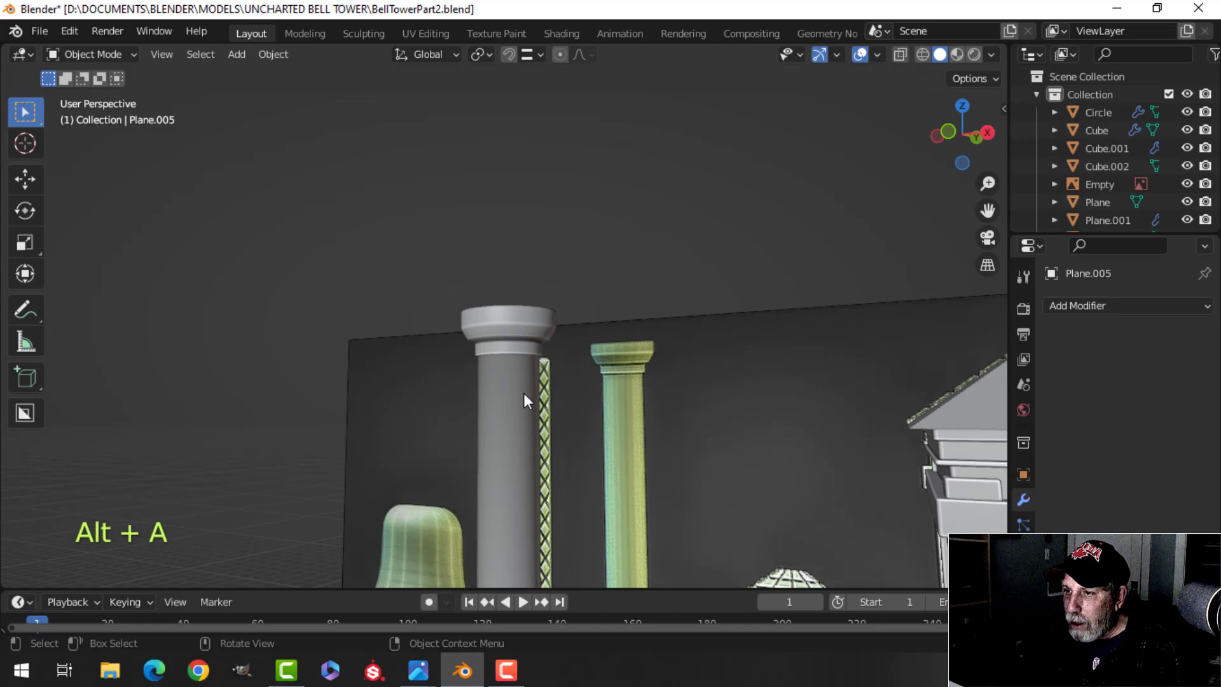
# - Add an edge loop around the column shaft and slide it up close beneath the collar
pyautogui.press('Tab')
pyautogui.keyDown('shift'); pyautogui.moveTo(580, 469); pyautogui.dragTo(561, 408, button='middle'); pyautogui.keyUp('shift')
pyautogui.moveTo(531, 467); pyautogui.dragTo(528, 280)
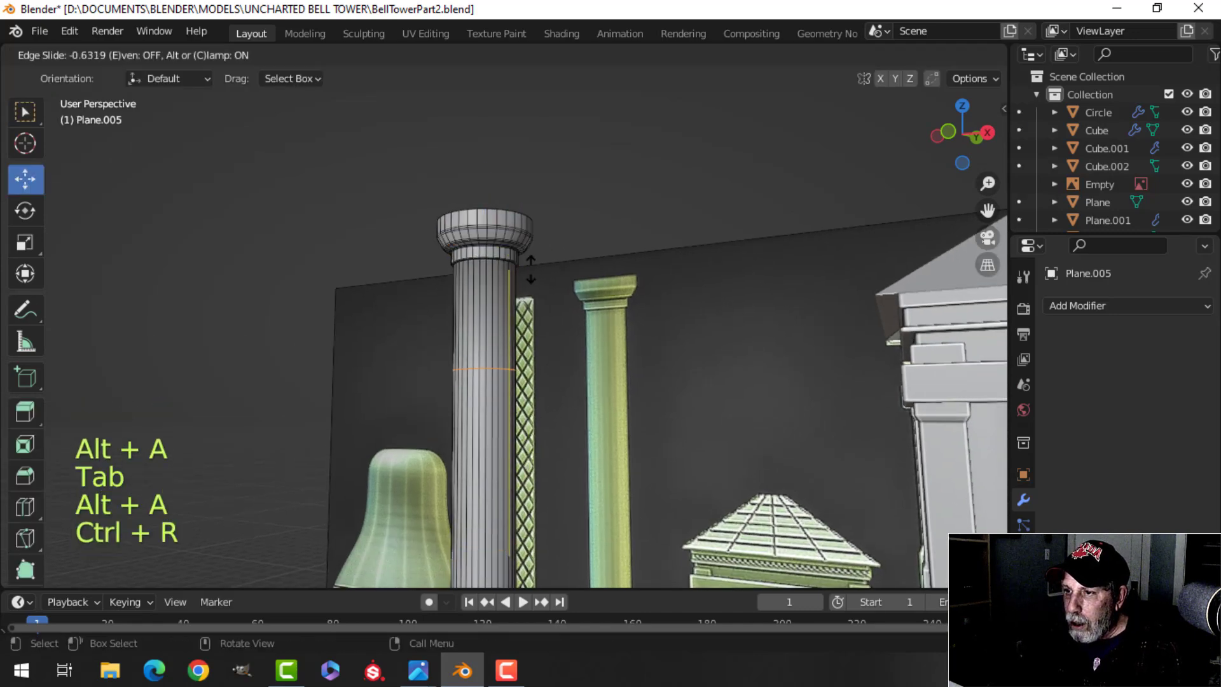
pyautogui.click(553, 159)
pyautogui.press('Tab')
pyautogui.scroll(-4, 538, 389)
pyautogui.scroll(3, 551, 405)
pyautogui.moveTo(556, 467)
pyautogui.keyDown('shift'); pyautogui.mouseDown(button='middle')
pyautogui.moveTo(566, 312)
pyautogui.moveTo(613, 381)
pyautogui.moveTo(578, 392)
pyautogui.moveTo(647, 407)
pyautogui.moveTo(551, 394)
pyautogui.moveTo(545, 444)
pyautogui.moveTo(536, 389)
pyautogui.moveTo(560, 422)
pyautogui.moveTo(554, 448)
pyautogui.mouseUp(button='middle'); pyautogui.keyUp('shift')
pyautogui.hotkey('alt', 'a')
# - Join the moulded base and the column shaft into one object
pyautogui.scroll(3, 566, 384)
pyautogui.scroll(3, 578, 391)
pyautogui.scroll(-3, 540, 426)
pyautogui.scroll(-2, 587, 423)
pyautogui.moveTo(551, 434); pyautogui.dragTo(568, 426, button='middle')
pyautogui.click(511, 412)
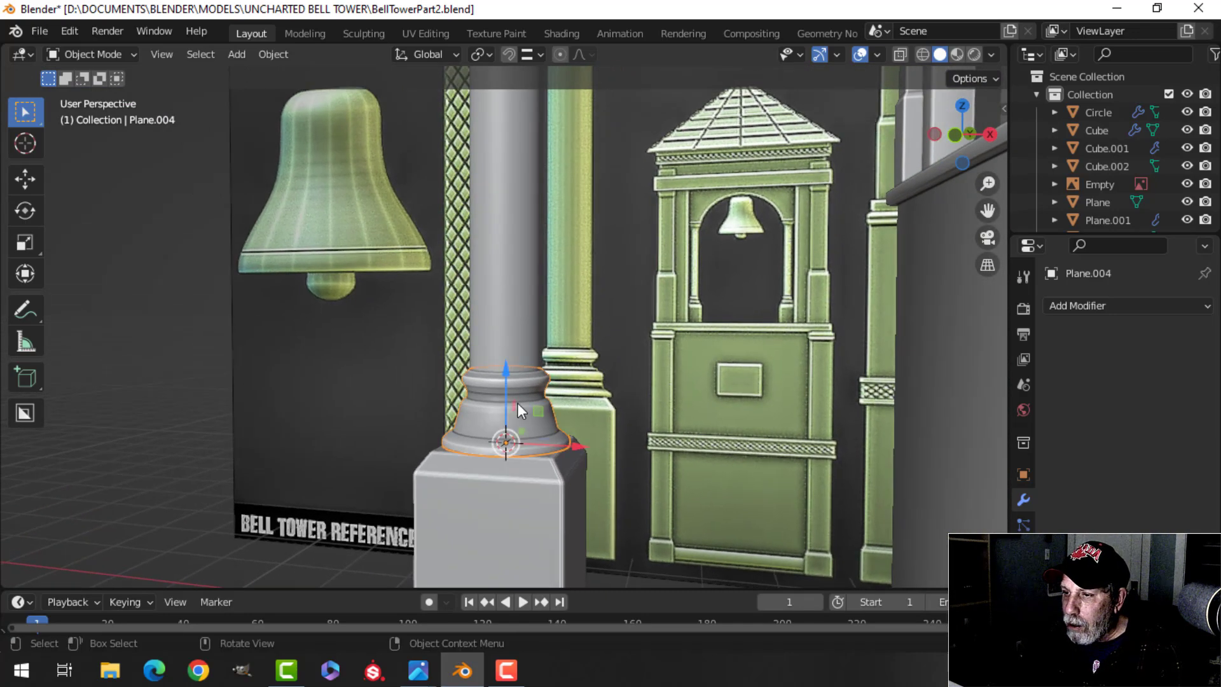
pyautogui.scroll(-4, 538, 366)
pyautogui.keyDown('shift'); pyautogui.moveTo(544, 384); pyautogui.dragTo(558, 432, button='middle'); pyautogui.keyUp('shift')
pyautogui.hotkey('ctrl', 'j')
pyautogui.hotkey('alt', 'a')
# - Select the column together with its square pedestal and move both over the belfry of the tower in front view
pyautogui.keyDown('shift'); pyautogui.moveTo(534, 392); pyautogui.dragTo(538, 318, button='middle'); pyautogui.keyUp('shift')
pyautogui.moveTo(548, 344); pyautogui.dragTo(531, 291, button='middle')
pyautogui.scroll(4, 546, 386)
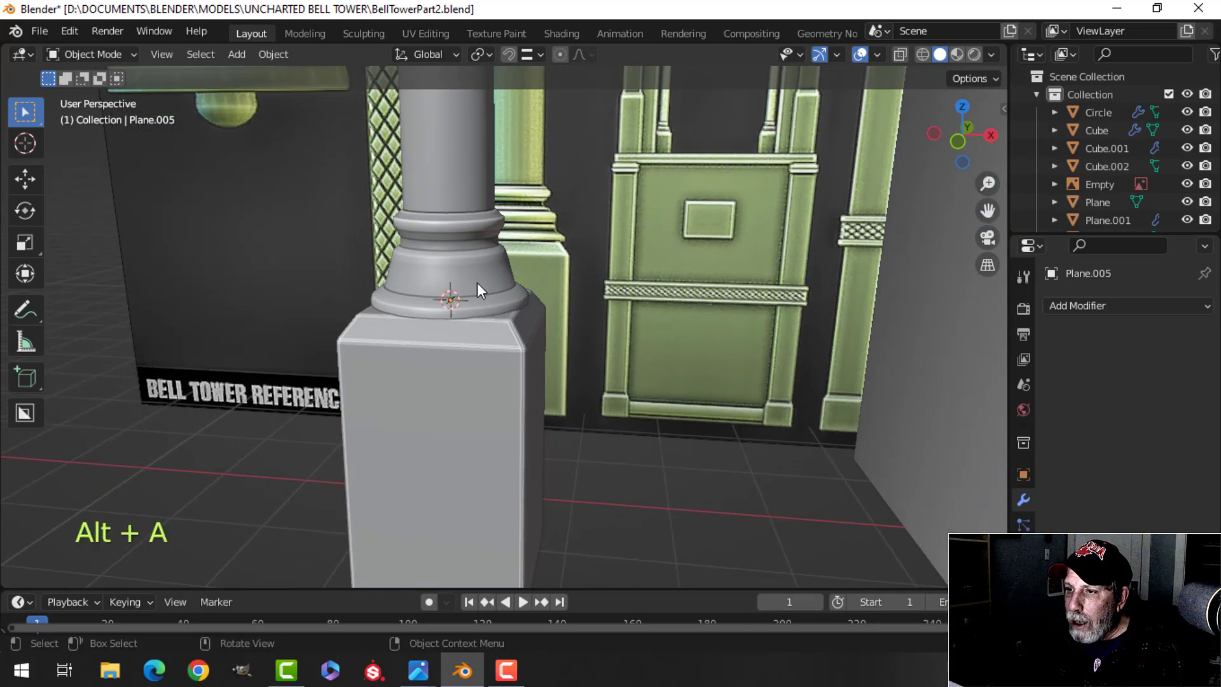
pyautogui.scroll(-3, 544, 337)
pyautogui.keyDown('shift'); pyautogui.click(494, 374); pyautogui.keyUp('shift')
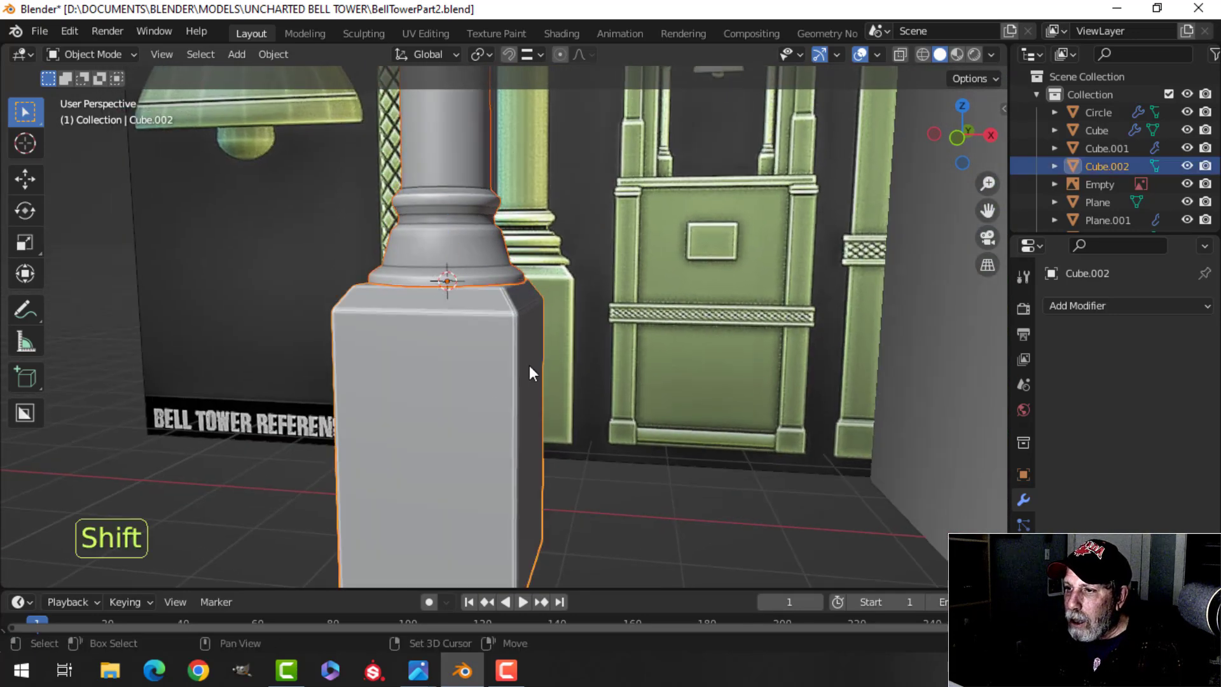
pyautogui.scroll(-3, 572, 362)
pyautogui.keyDown('shift'); pyautogui.moveTo(595, 353); pyautogui.dragTo(531, 367, button='middle'); pyautogui.keyUp('shift')
pyautogui.press('KP_1')
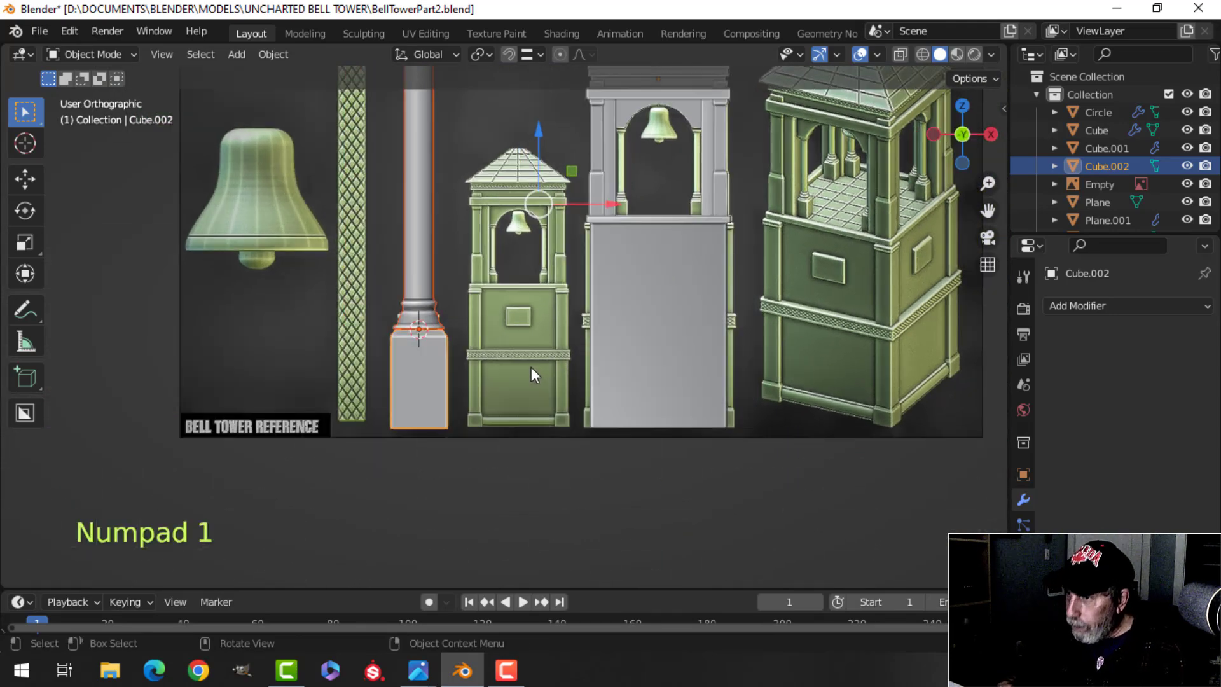
pyautogui.scroll(-3, 524, 372)
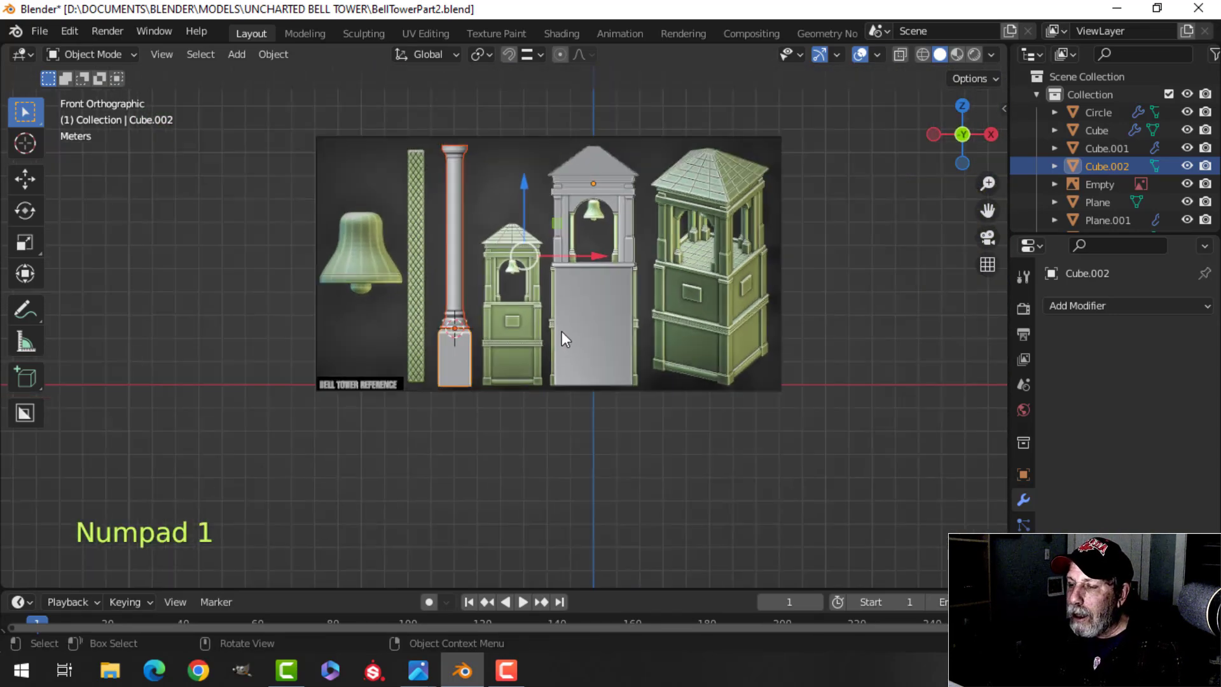
pyautogui.press('g')
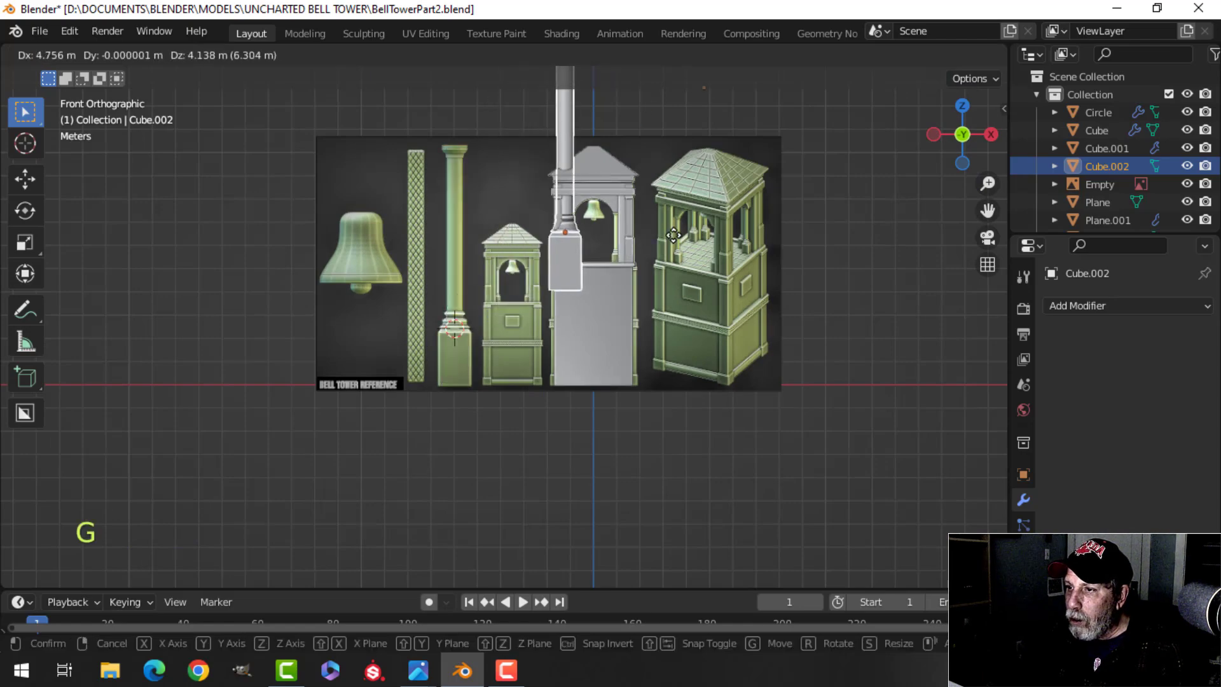
pyautogui.click(685, 242)
# - Scale the pedestal and column geometry by about 0.501 and 0.819, and lower it onto the belfry ledge
pyautogui.scroll(3, 625, 370)
pyautogui.scroll(3, 632, 366)
pyautogui.press('Tab')
pyautogui.press('a')
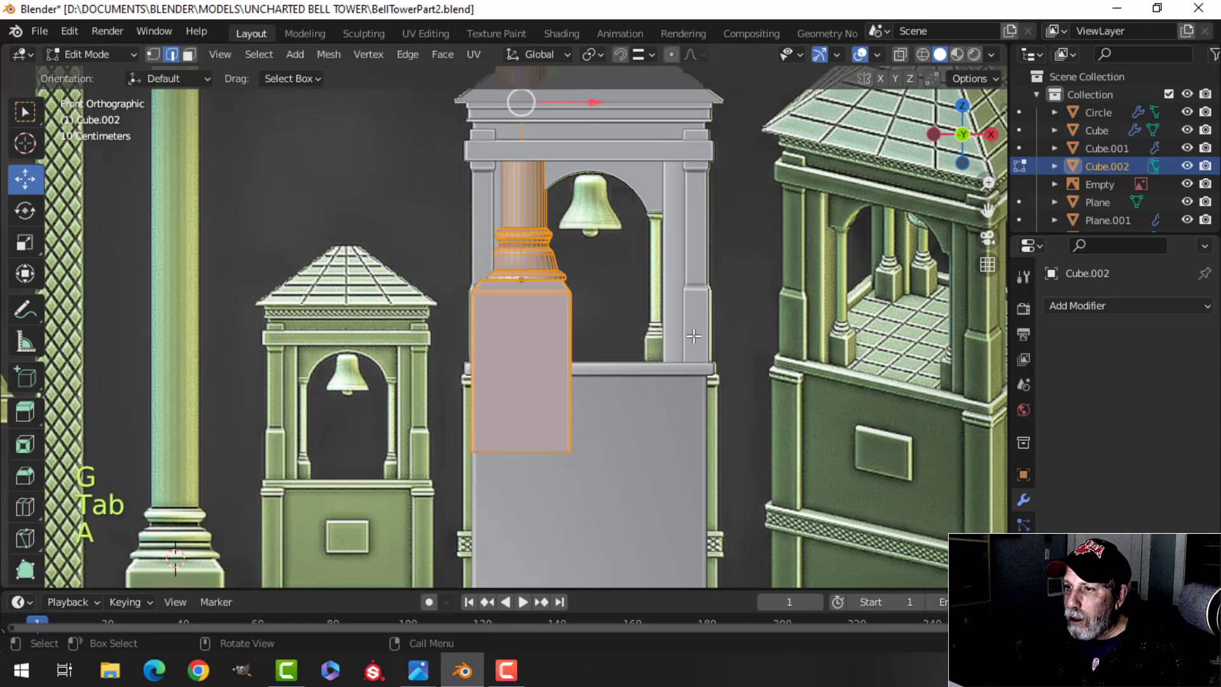
pyautogui.scroll(-2, 693, 335)
pyautogui.press('s')
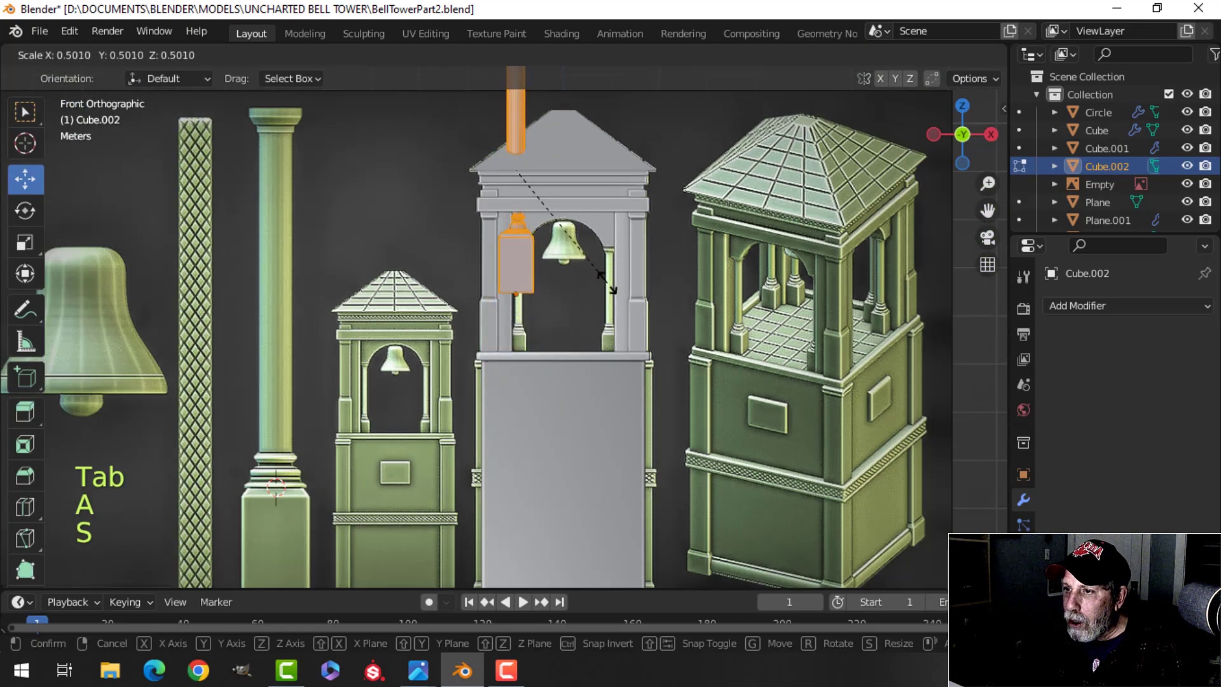
pyautogui.click(600, 281)
pyautogui.scroll(4, 569, 359)
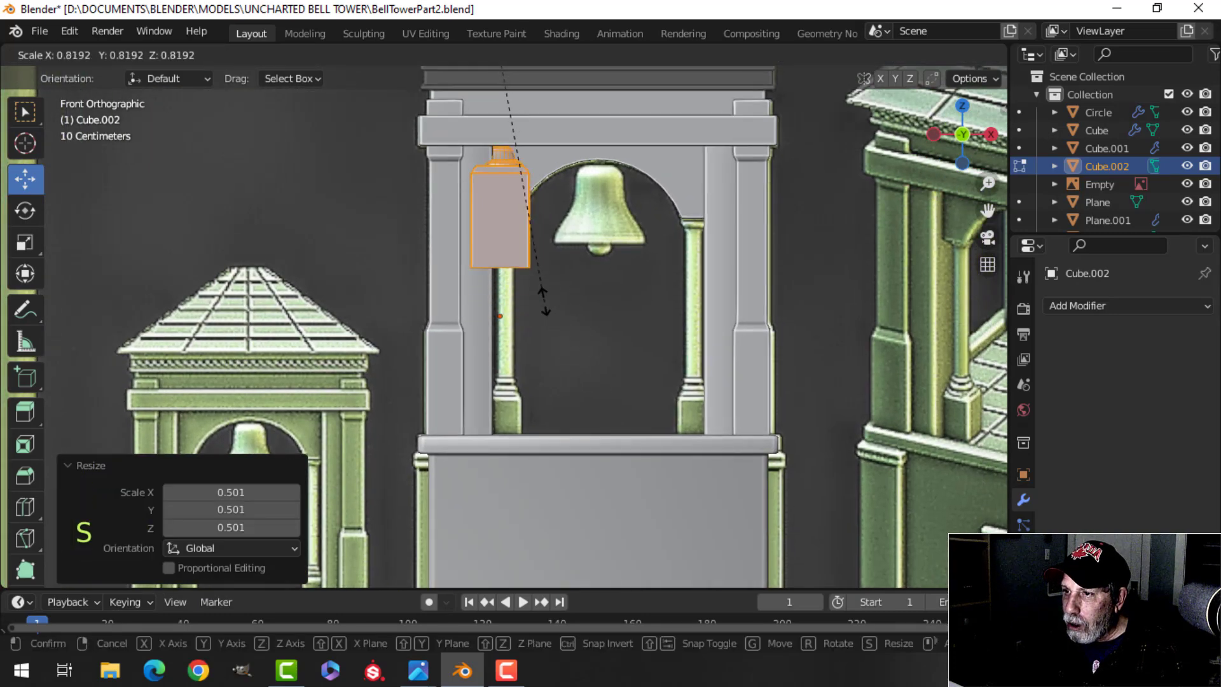
pyautogui.press('g')
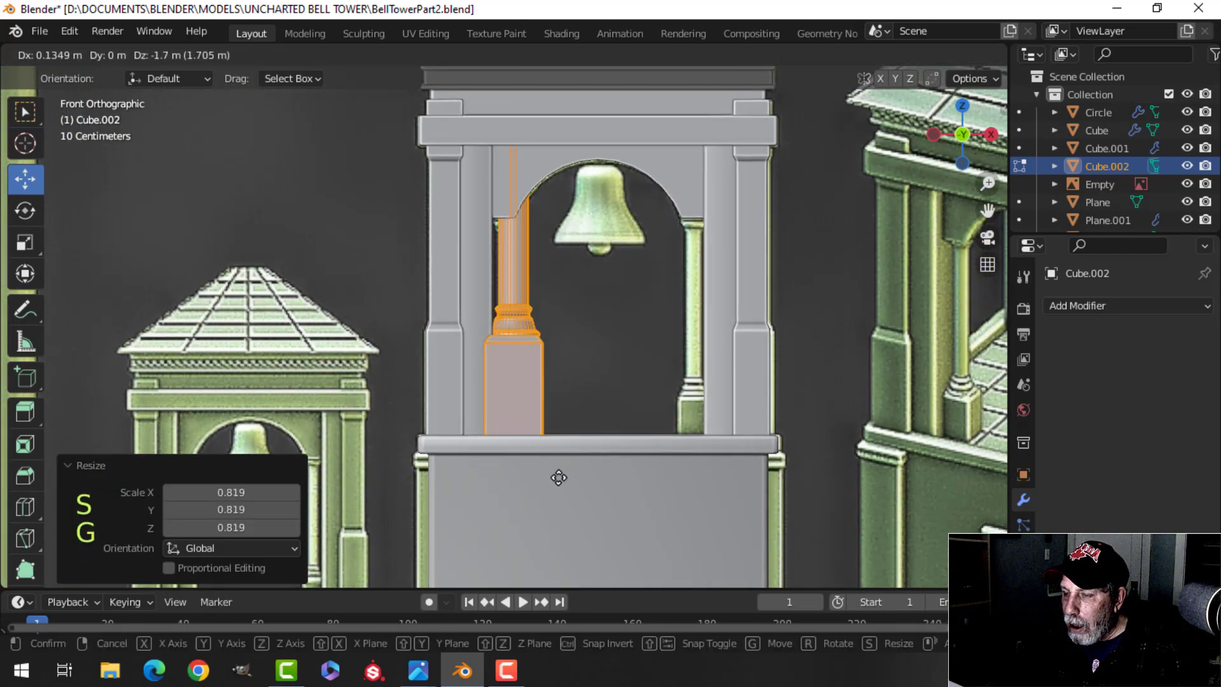
pyautogui.click(558, 477)
# - Shrink the column further in two passes, the last about 0.685, and stand it against the arch opening's left side
pyautogui.press('s')
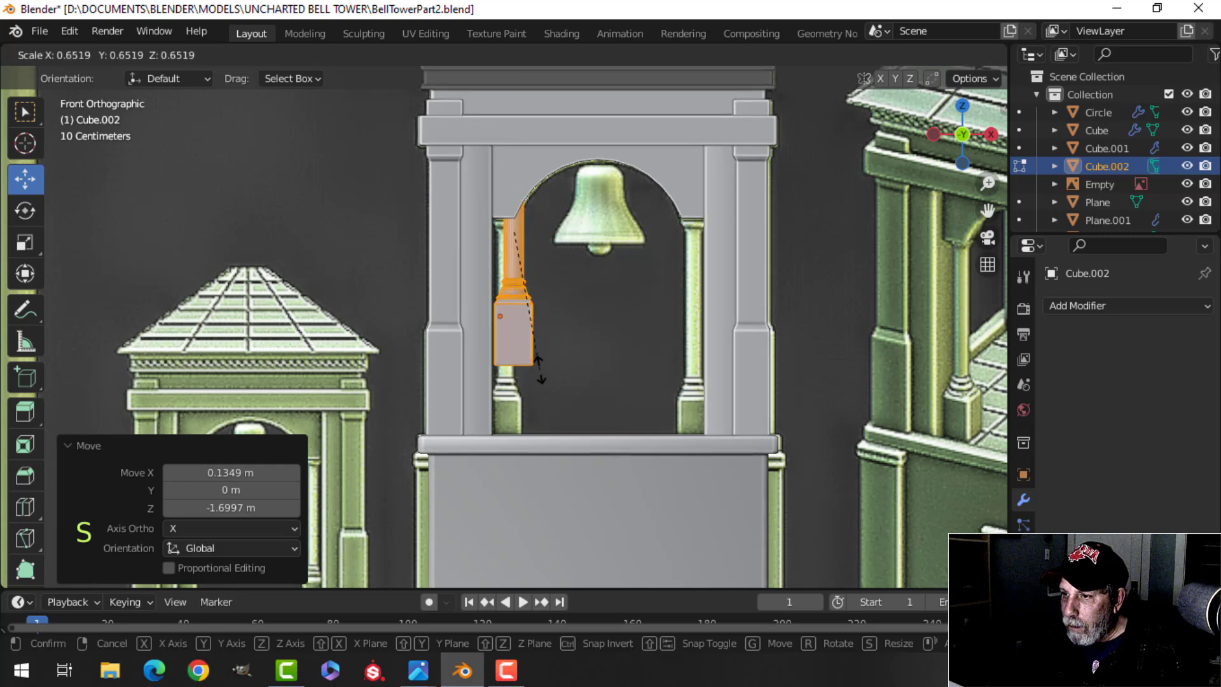
pyautogui.click(539, 369)
pyautogui.press('g')
pyautogui.click(538, 474)
pyautogui.press('s')
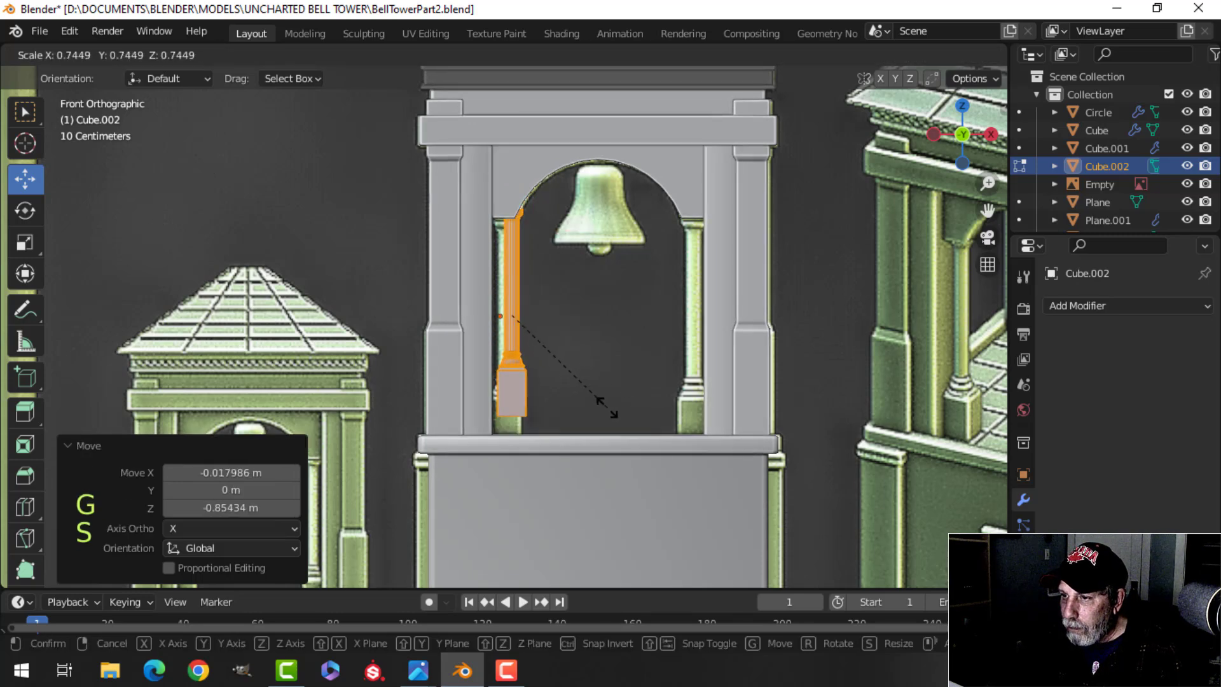
pyautogui.click(594, 407)
pyautogui.press('g')
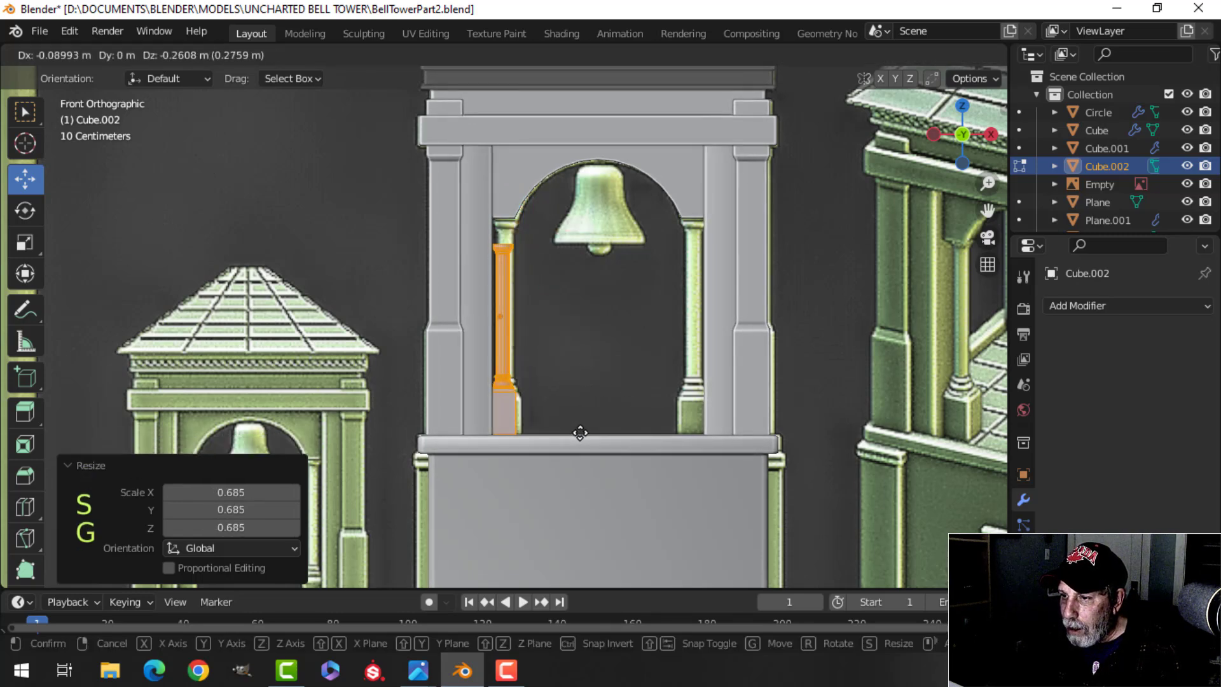
pyautogui.click(584, 432)
# - Align the column with the reference in wireframe, enlarging it by about 1.147 and raising it about 0.065 m
pyautogui.scroll(6, 601, 381)
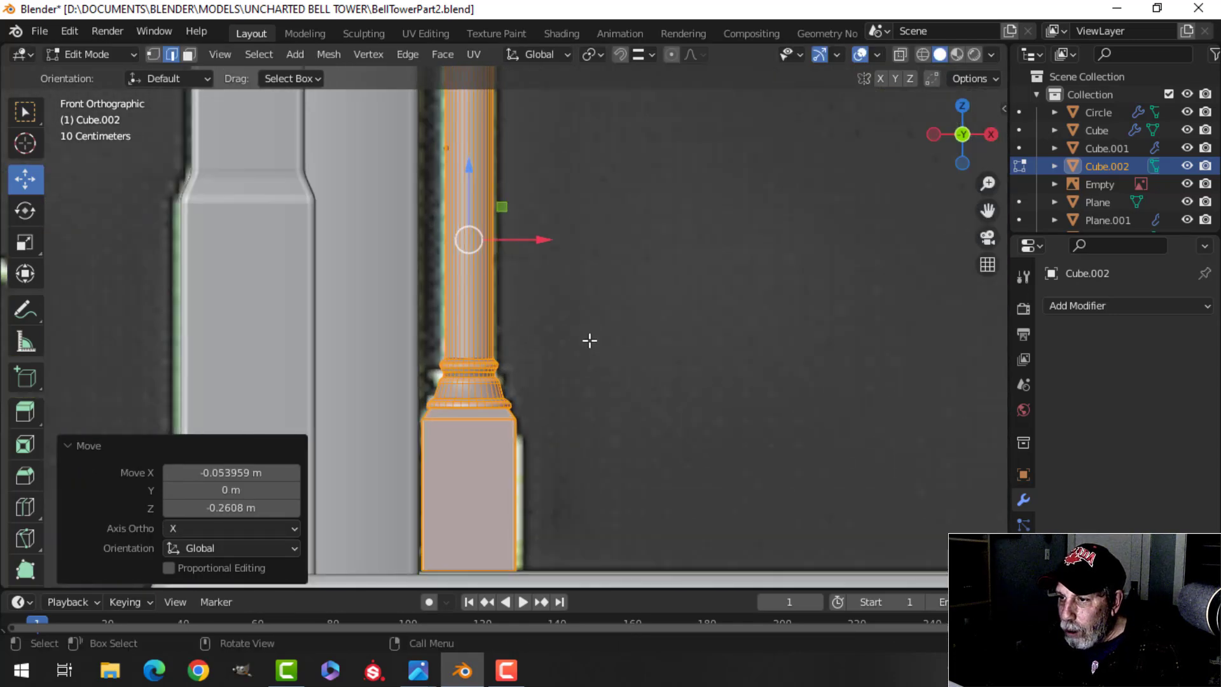
pyautogui.click(513, 343)
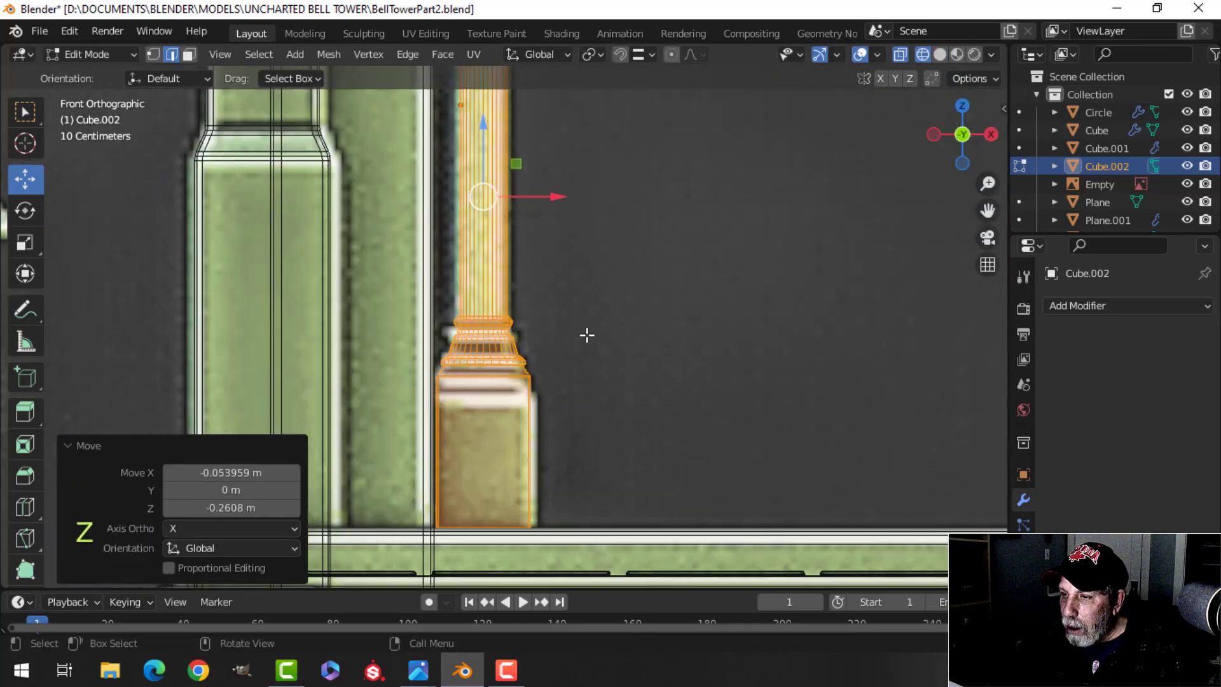
pyautogui.press('g')
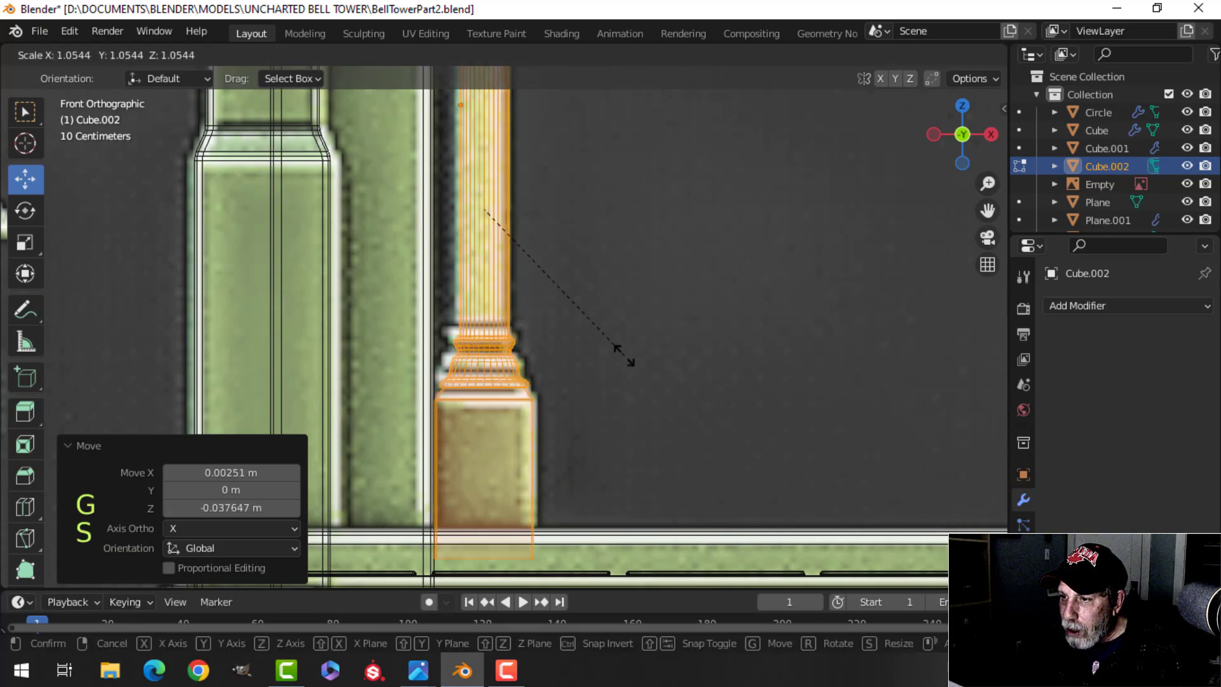
pyautogui.click(648, 349)
pyautogui.press('g')
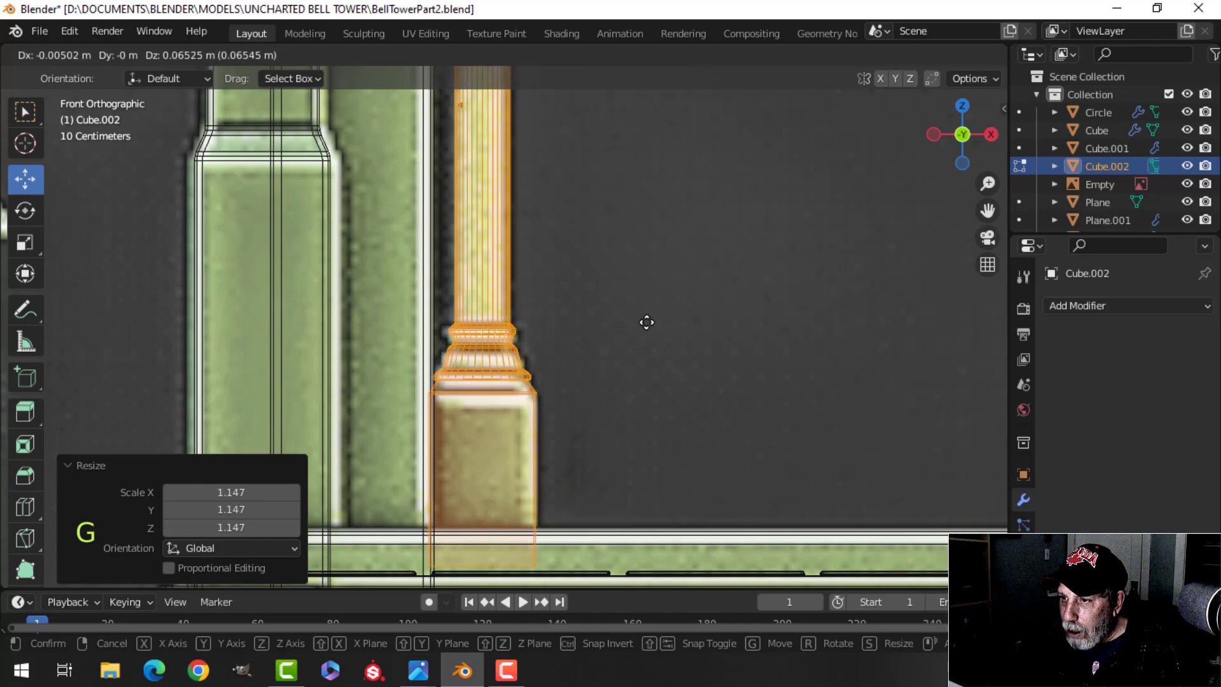
pyautogui.click(647, 322)
pyautogui.press('z')
pyautogui.click(703, 318)
# - Lower the bottom edges of the column's pedestal by about 0.027 m to meet the belfry floor
pyautogui.moveTo(763, 319); pyautogui.dragTo(569, 367, button='middle')
pyautogui.scroll(-4, 569, 368)
pyautogui.scroll(2, 541, 375)
pyautogui.keyDown('shift'); pyautogui.moveTo(483, 379); pyautogui.dragTo(565, 358, button='middle'); pyautogui.keyUp('shift')
pyautogui.scroll(4, 623, 349)
pyautogui.moveTo(521, 360); pyautogui.dragTo(623, 348, button='middle')
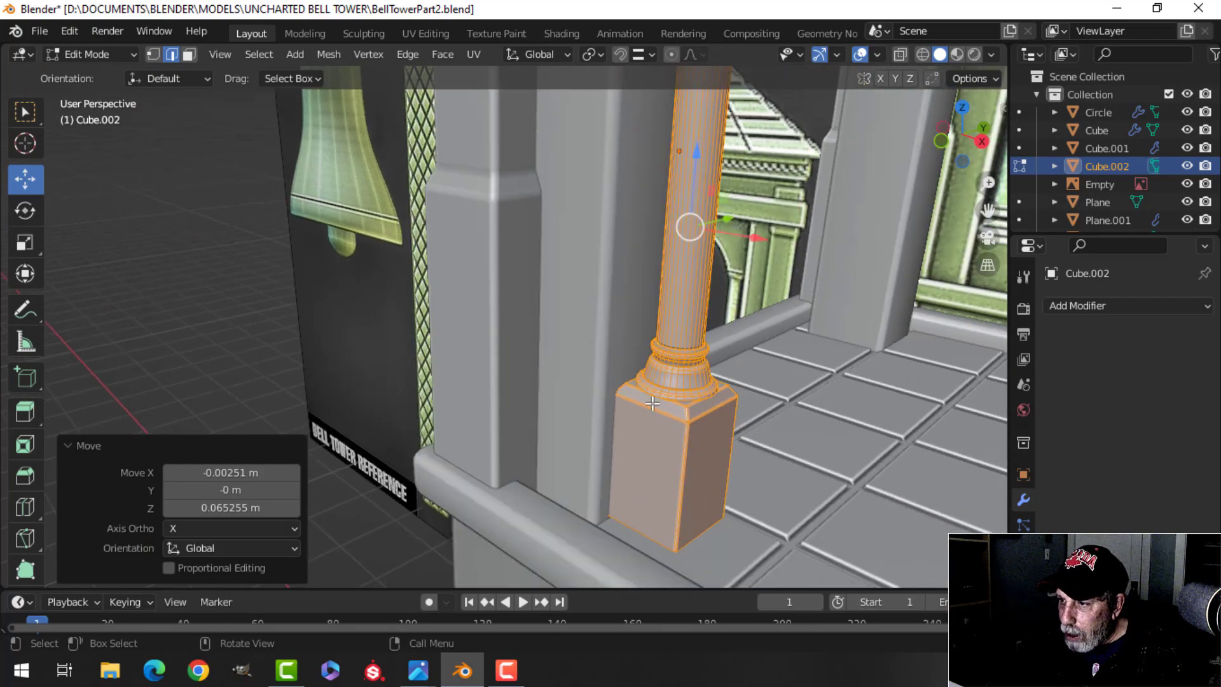
pyautogui.moveTo(653, 403); pyautogui.dragTo(624, 357, button='middle')
pyautogui.scroll(-5, 633, 367)
pyautogui.moveTo(623, 356)
pyautogui.mouseDown(button='middle')
pyautogui.moveTo(610, 371)
pyautogui.moveTo(604, 359)
pyautogui.mouseUp(button='middle')
pyautogui.scroll(2, 611, 371)
pyautogui.keyDown('shift'); pyautogui.moveTo(614, 388); pyautogui.dragTo(496, 354, button='middle'); pyautogui.keyUp('shift')
pyautogui.hotkey('alt', 'a')
pyautogui.scroll(2, 479, 358)
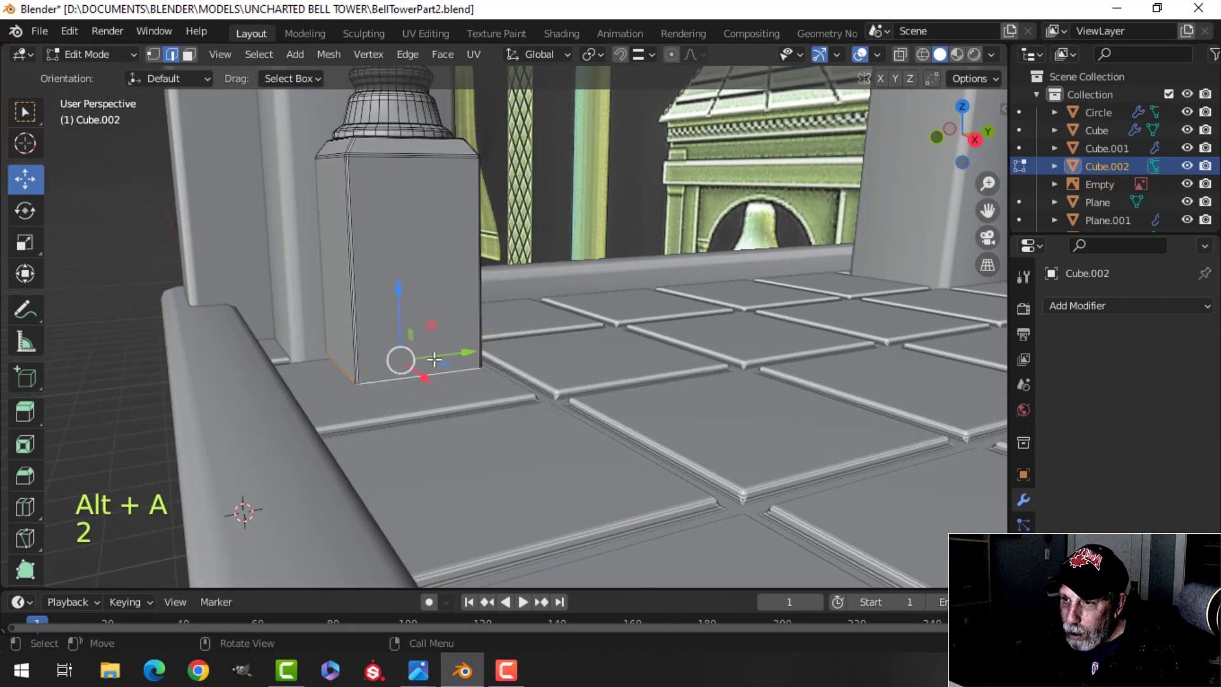
pyautogui.moveTo(403, 306); pyautogui.dragTo(404, 306)
pyautogui.scroll(-4, 427, 297)
pyautogui.keyDown('shift'); pyautogui.moveTo(428, 297); pyautogui.dragTo(467, 406, button='middle'); pyautogui.keyUp('shift')
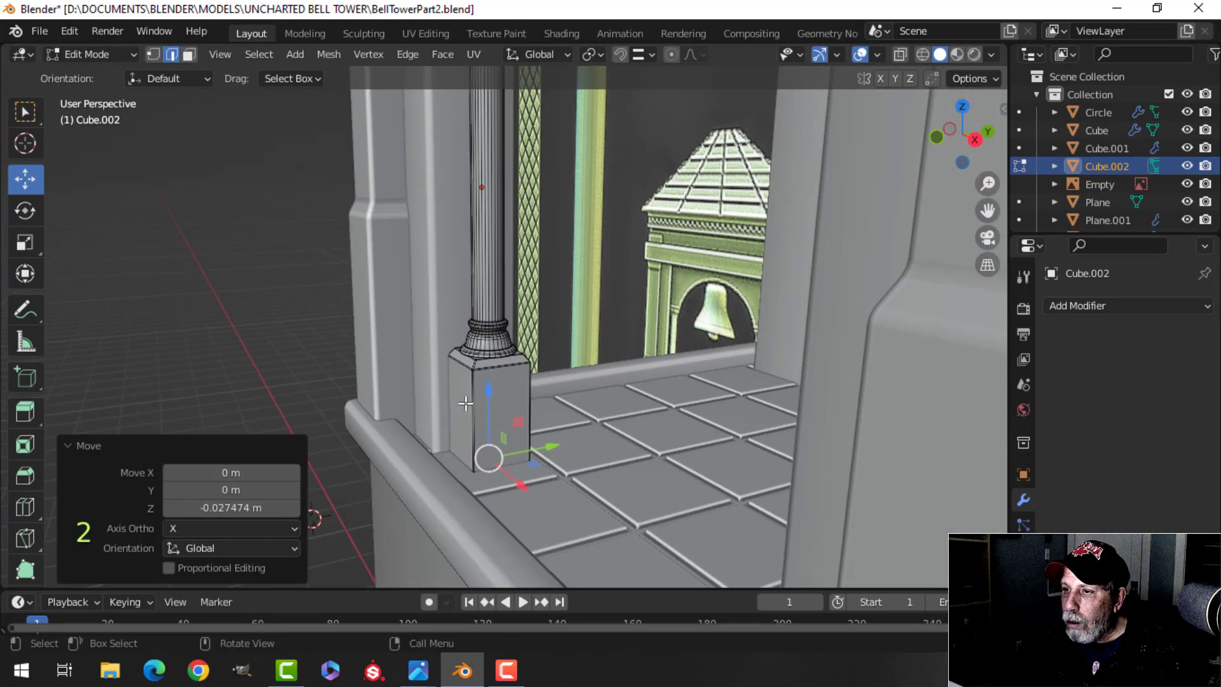
pyautogui.hotkey('alt', 'a')
# - Raise the column's capital about 0.094 m in wireframe to meet the underside of the arch, and return to Object Mode
pyautogui.keyDown('shift'); pyautogui.moveTo(502, 210); pyautogui.dragTo(429, 439, button='middle'); pyautogui.keyUp('shift')
pyautogui.scroll(-3, 428, 438)
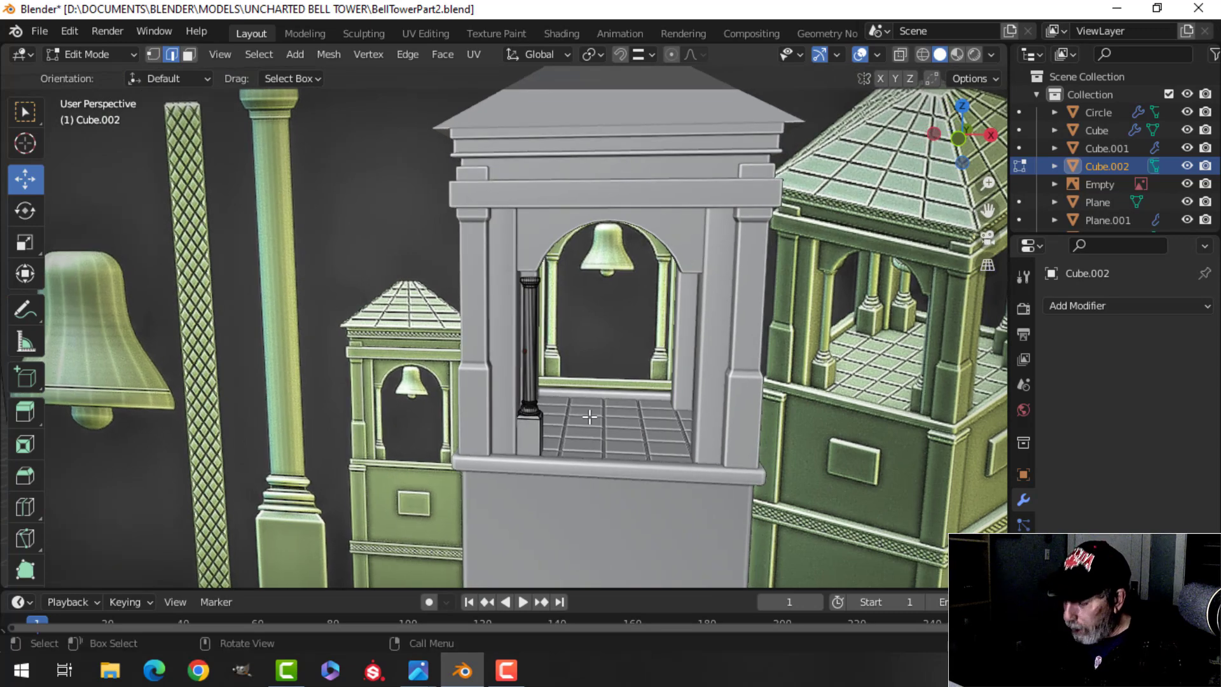
pyautogui.press('KP_1')
pyautogui.press('z')
pyautogui.click(471, 429)
pyautogui.scroll(4, 581, 343)
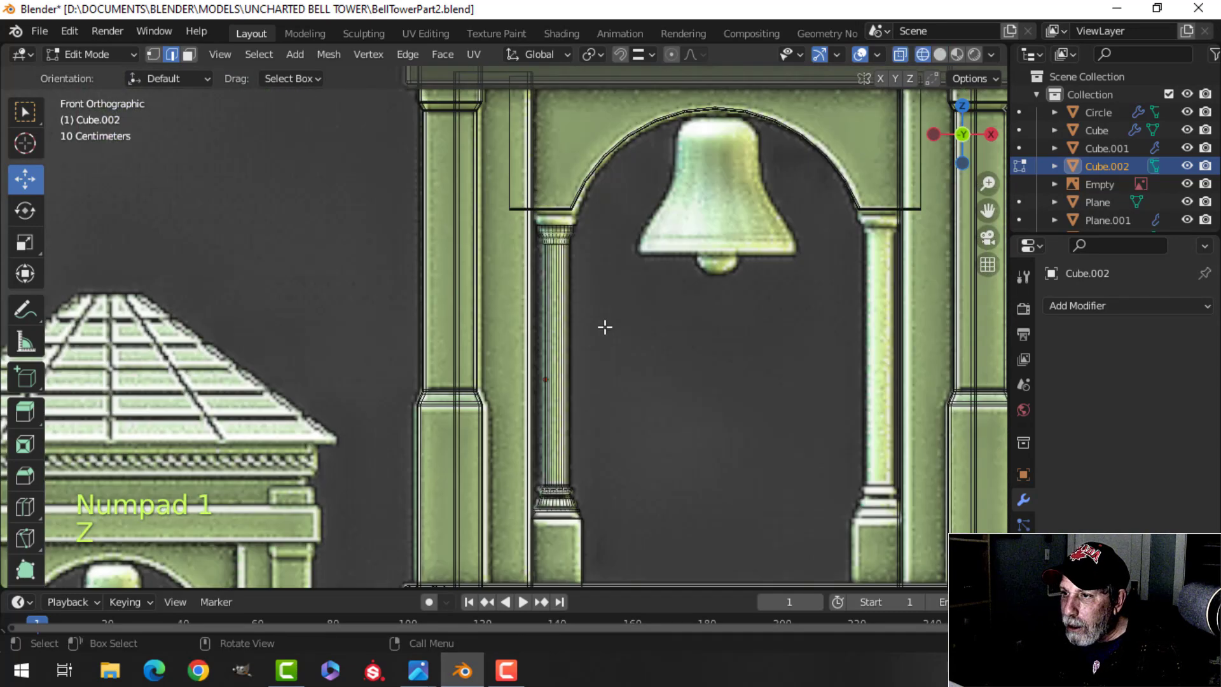
pyautogui.moveTo(644, 355); pyautogui.dragTo(645, 357)
pyautogui.scroll(7, 657, 316)
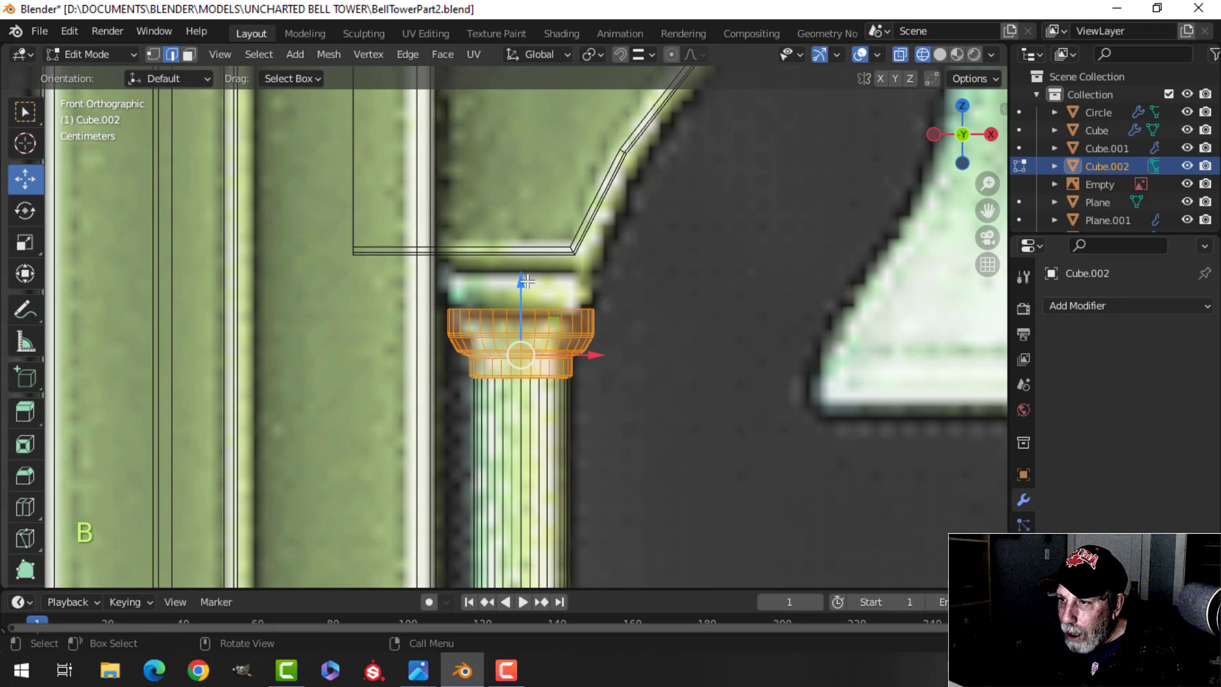
pyautogui.moveTo(523, 280); pyautogui.dragTo(527, 255)
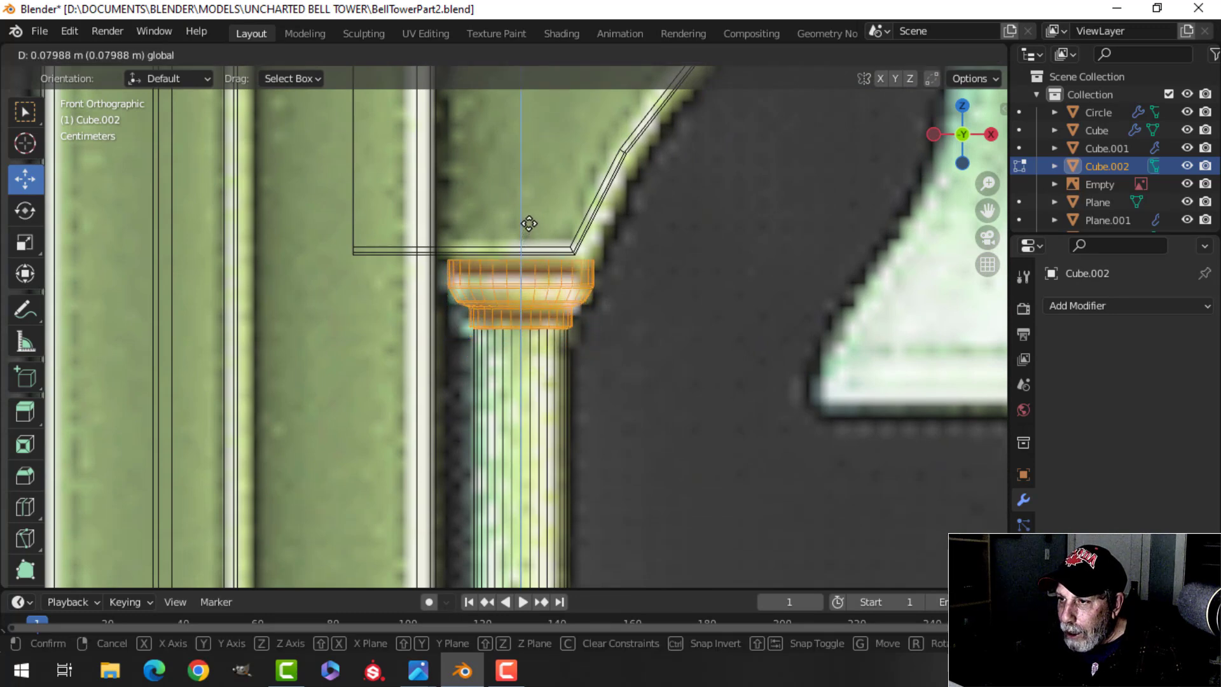
pyautogui.moveTo(528, 216); pyautogui.dragTo(582, 209)
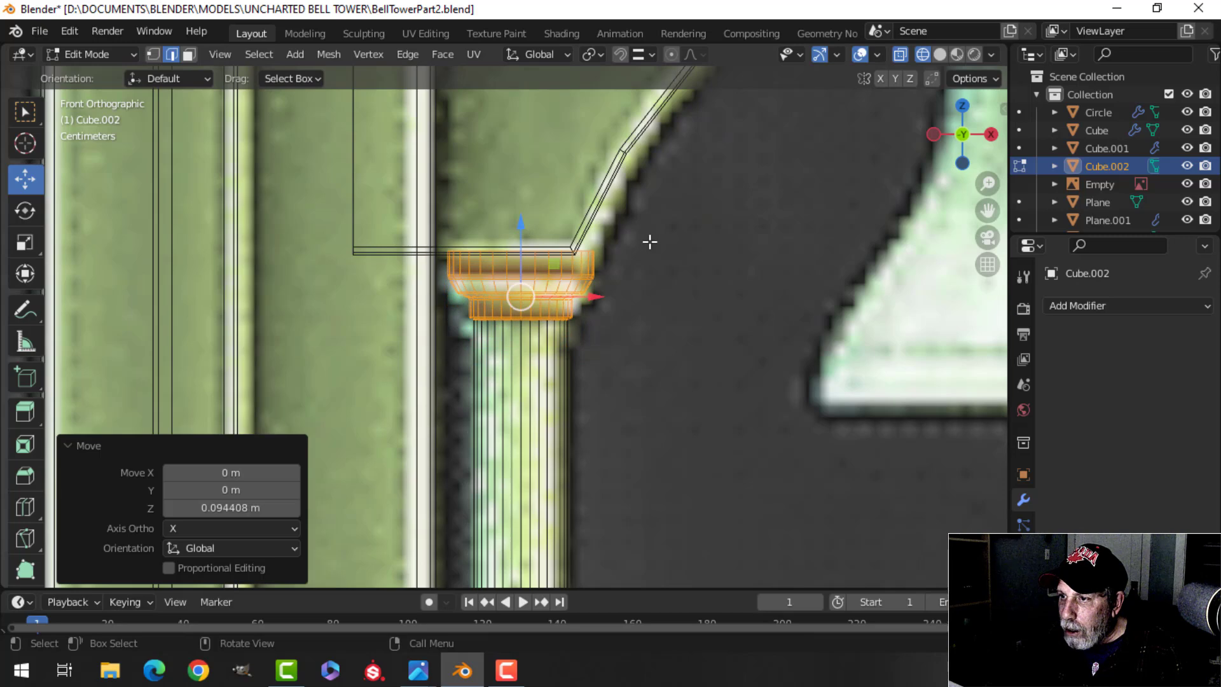
pyautogui.click(778, 242)
pyautogui.press('Tab')
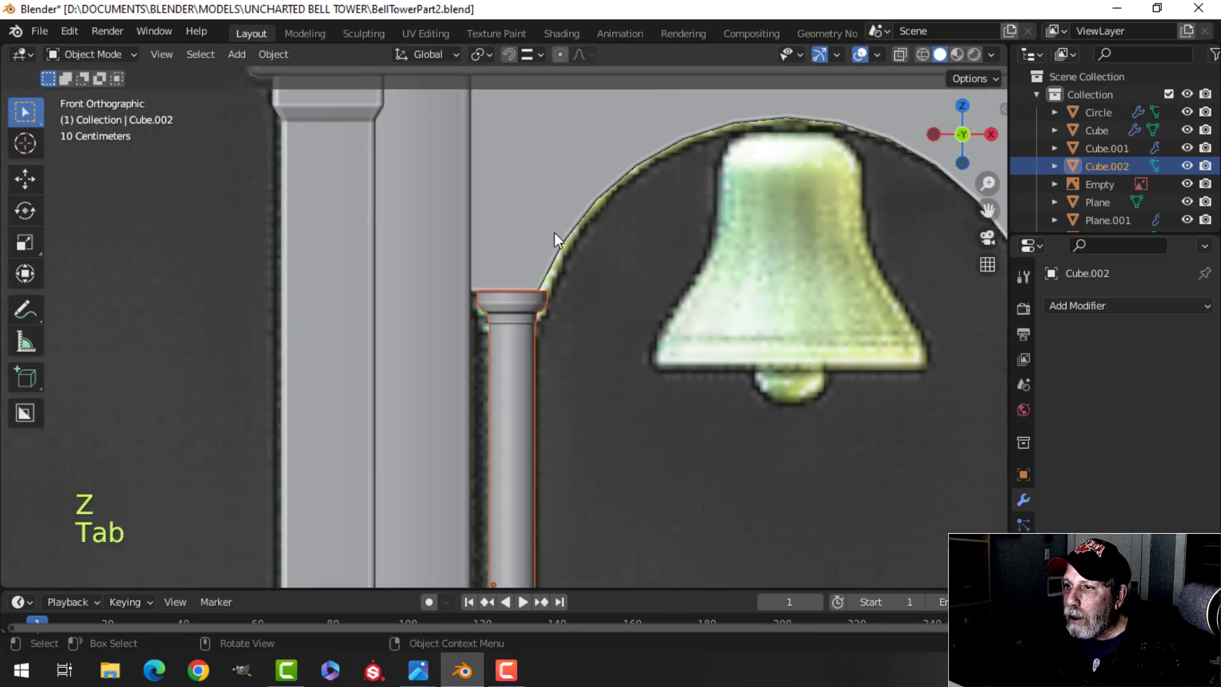
# - Scale the arch geometry along X to about 0.96 so its ends line up with the column capital
pyautogui.click(571, 243)
pyautogui.press('Tab')
pyautogui.keyDown('shift'); pyautogui.moveTo(829, 328); pyautogui.dragTo(659, 325, button='middle'); pyautogui.keyUp('shift')
pyautogui.scroll(-1, 689, 327)
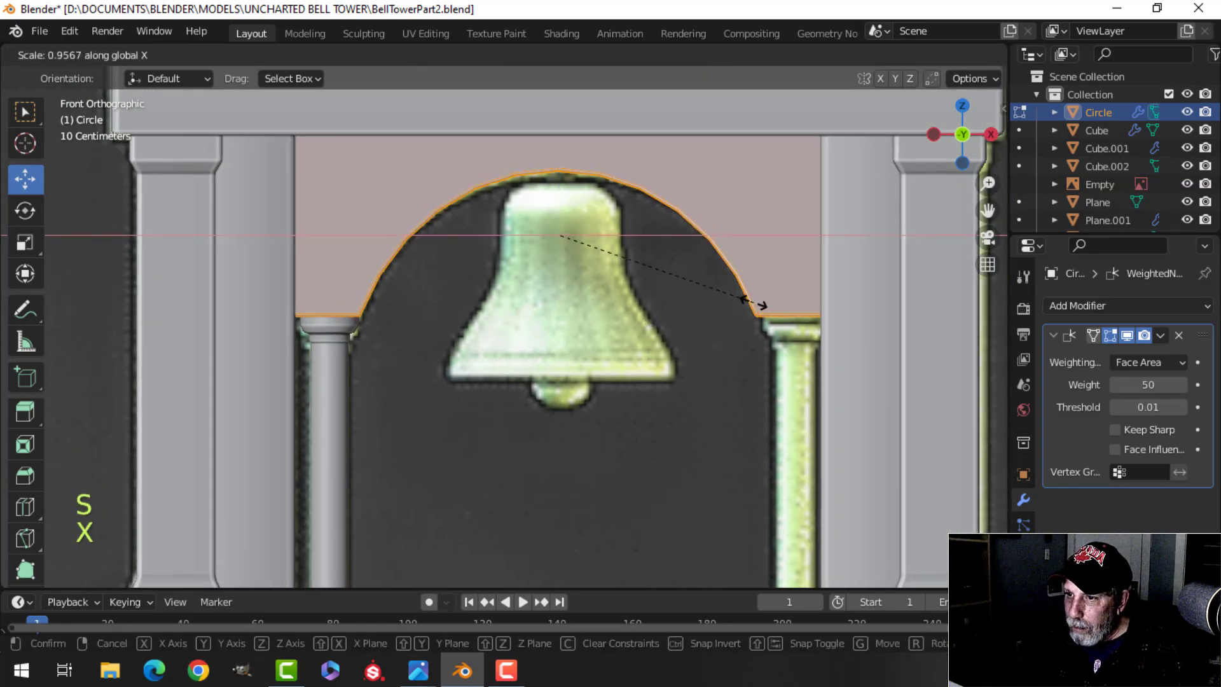
pyautogui.click(751, 303)
pyautogui.scroll(1, 751, 303)
pyautogui.press('Tab')
# - Join the square pedestal and the column into one object
pyautogui.moveTo(576, 331); pyautogui.dragTo(604, 281, button='middle')
pyautogui.hotkey('alt', 'a')
pyautogui.keyDown('shift'); pyautogui.moveTo(219, 302); pyautogui.dragTo(325, 426, button='middle'); pyautogui.keyUp('shift')
pyautogui.keyDown('shift'); pyautogui.moveTo(446, 424); pyautogui.dragTo(511, 262, button='middle'); pyautogui.keyUp('shift')
pyautogui.scroll(3, 432, 347)
pyautogui.scroll(2, 395, 304)
pyautogui.moveTo(396, 310); pyautogui.dragTo(468, 330, button='middle')
pyautogui.click(412, 321)
pyautogui.rightClick(411, 316)
pyautogui.click(411, 317)
pyautogui.keyDown('shift'); pyautogui.click(469, 327); pyautogui.keyUp('shift')
pyautogui.keyDown('shift'); pyautogui.moveTo(538, 299); pyautogui.dragTo(575, 328, button='middle'); pyautogui.keyUp('shift')
pyautogui.hotkey('ctrl', 'j')
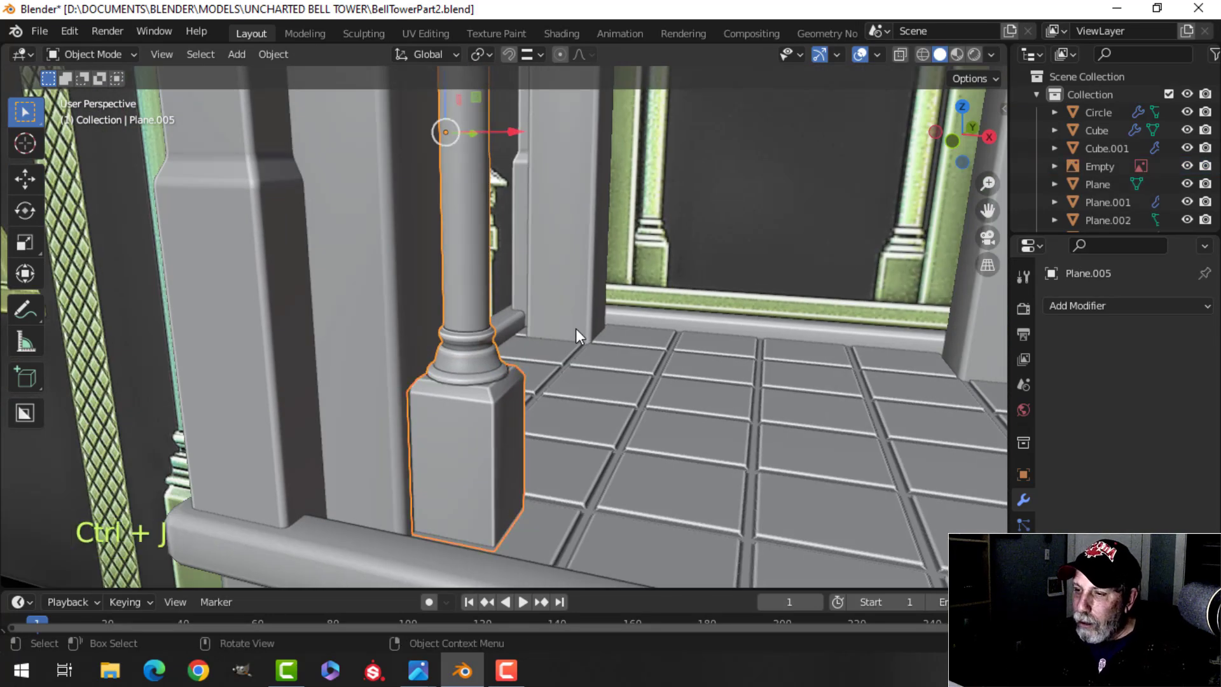
pyautogui.scroll(3, 555, 334)
pyautogui.hotkey('alt', 'a')
pyautogui.moveTo(531, 395)
pyautogui.mouseDown(button='middle')
pyautogui.moveTo(370, 406)
pyautogui.moveTo(350, 335)
pyautogui.moveTo(544, 365)
pyautogui.moveTo(539, 376)
pyautogui.mouseUp(button='middle')
pyautogui.scroll(-6, 541, 365)
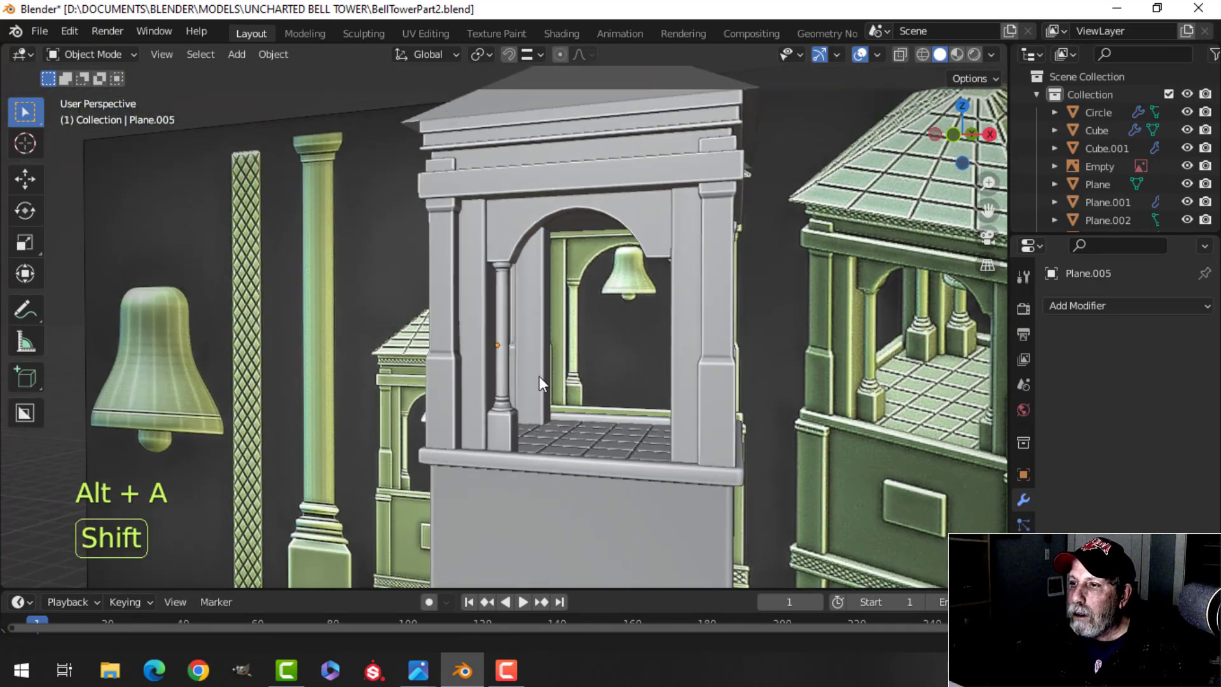
# - Snap the 3D cursor to the centre of the tower body's geometry beneath the belfry
pyautogui.scroll(4, 537, 377)
pyautogui.moveTo(544, 319); pyautogui.dragTo(570, 439, button='middle')
pyautogui.scroll(-4, 541, 363)
pyautogui.press('Tab')
pyautogui.press('a')
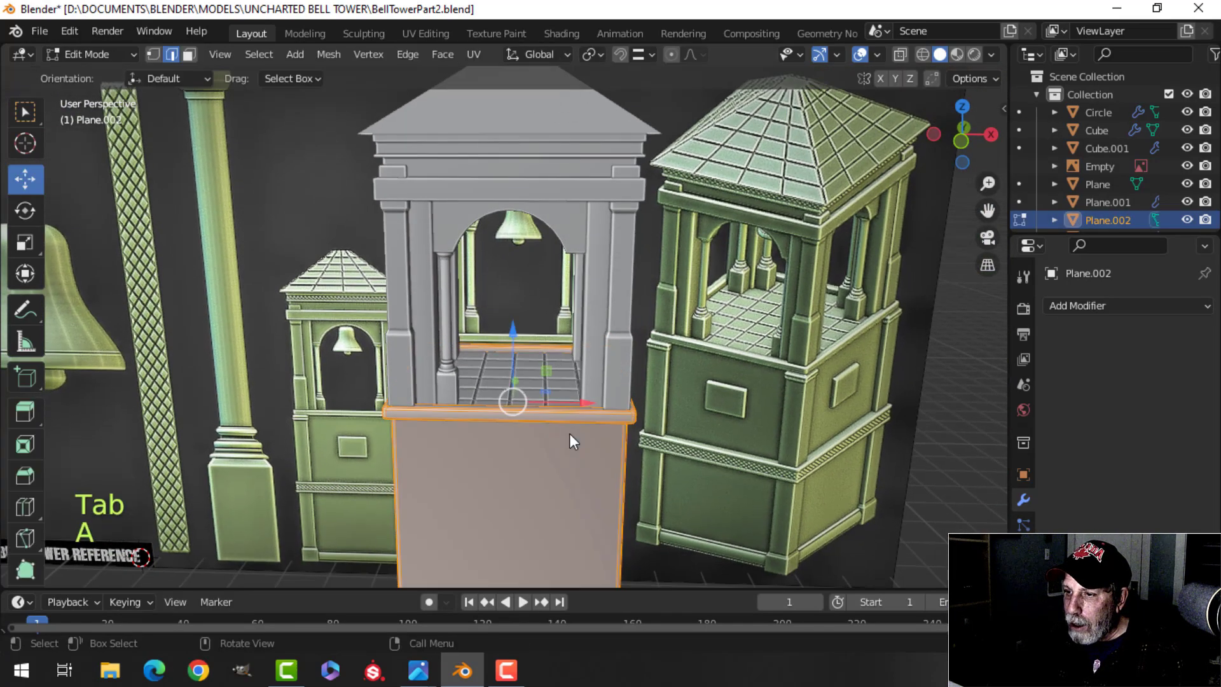
pyautogui.hotkey('shift', 's')
pyautogui.click(521, 540)
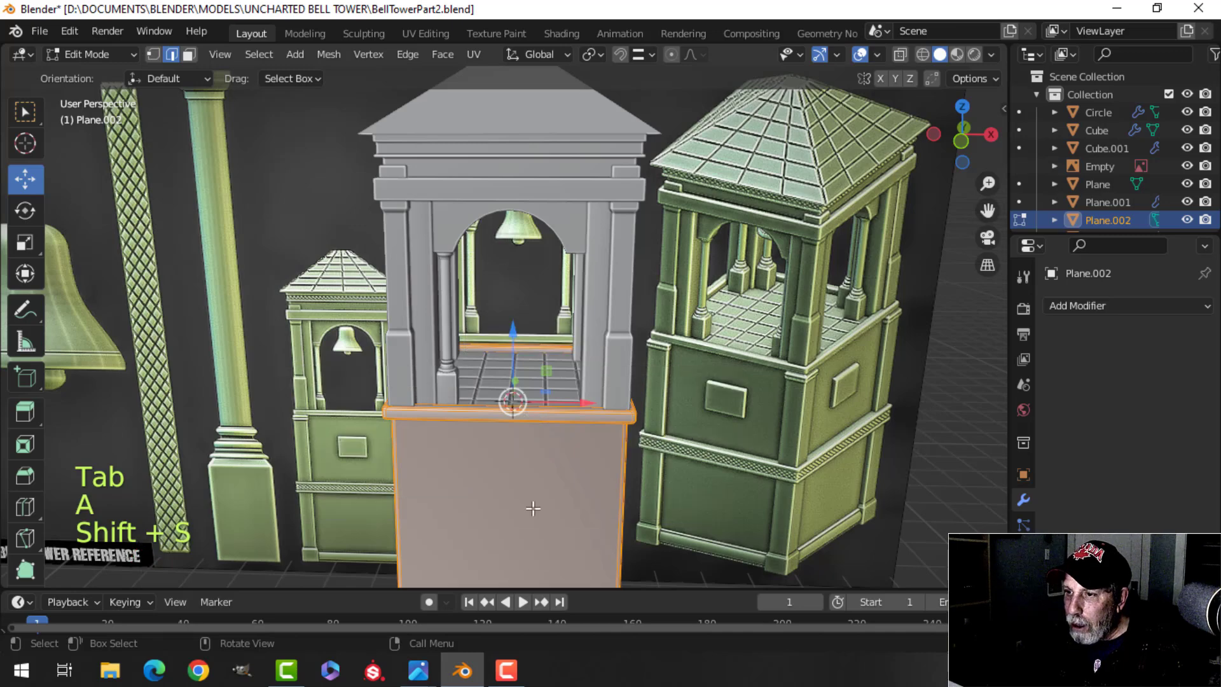
pyautogui.press('Tab')
# - Set the column's origin to the 3D cursor and add a Mirror modifier to it
pyautogui.scroll(2, 544, 474)
pyautogui.scroll(2, 545, 474)
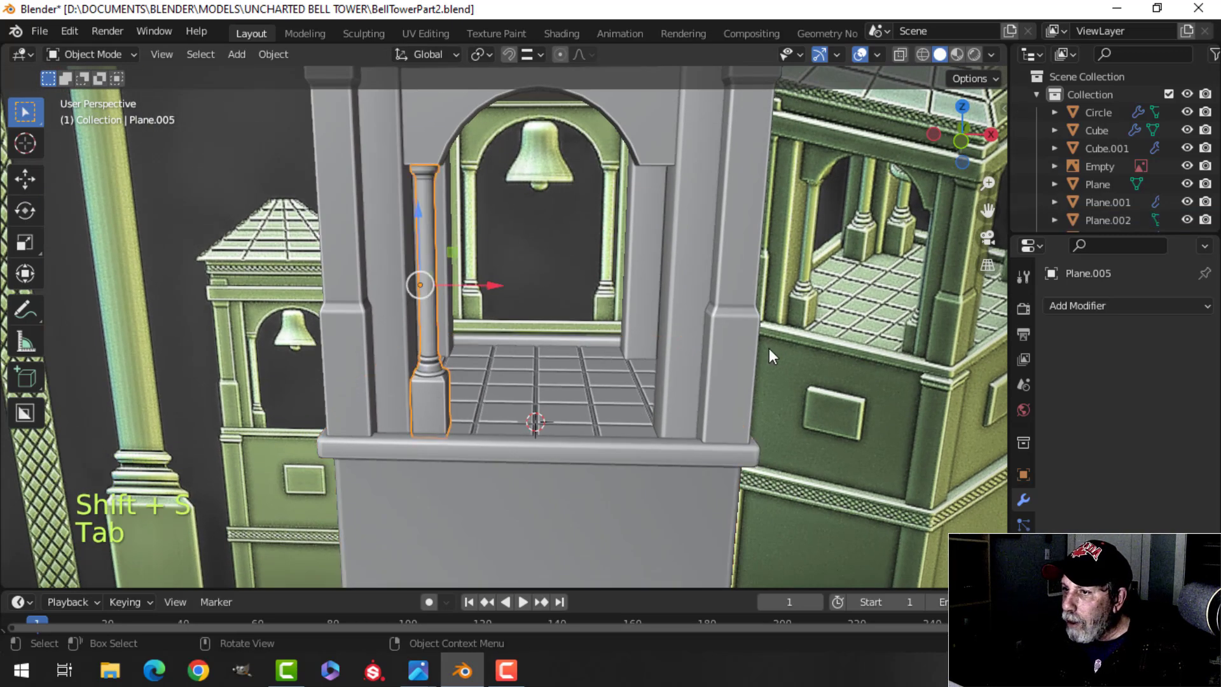
pyautogui.click(272, 53)
pyautogui.moveTo(314, 93)
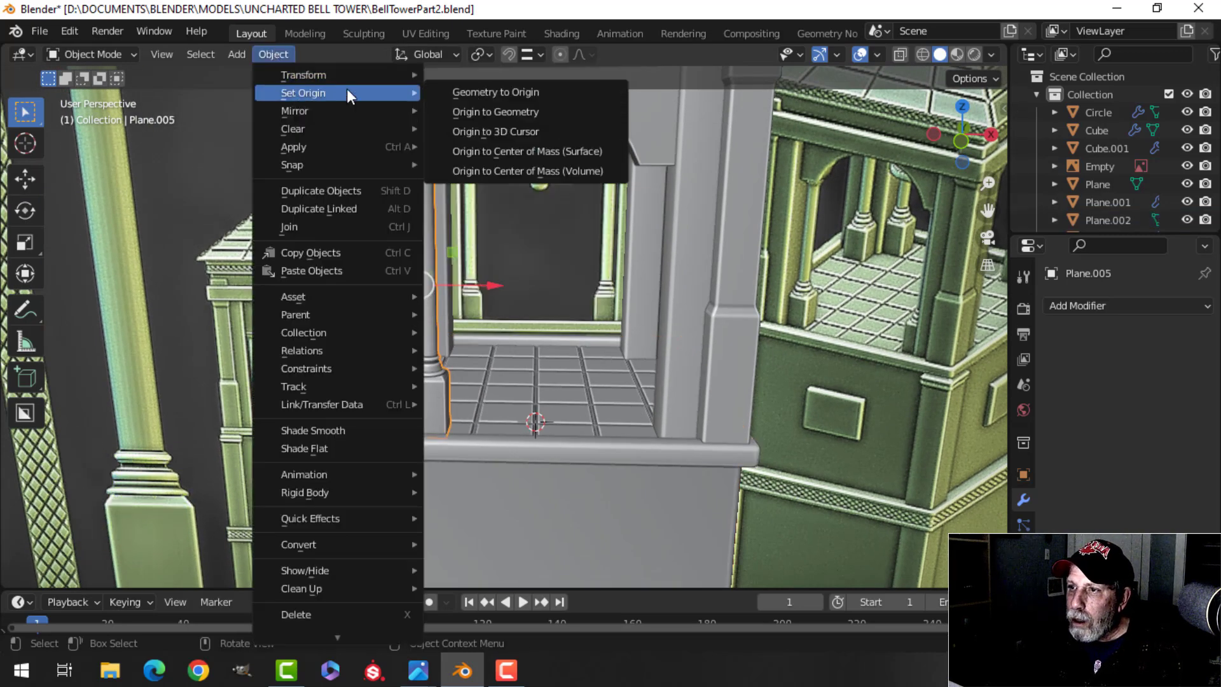
pyautogui.click(486, 131)
pyautogui.click(1081, 305)
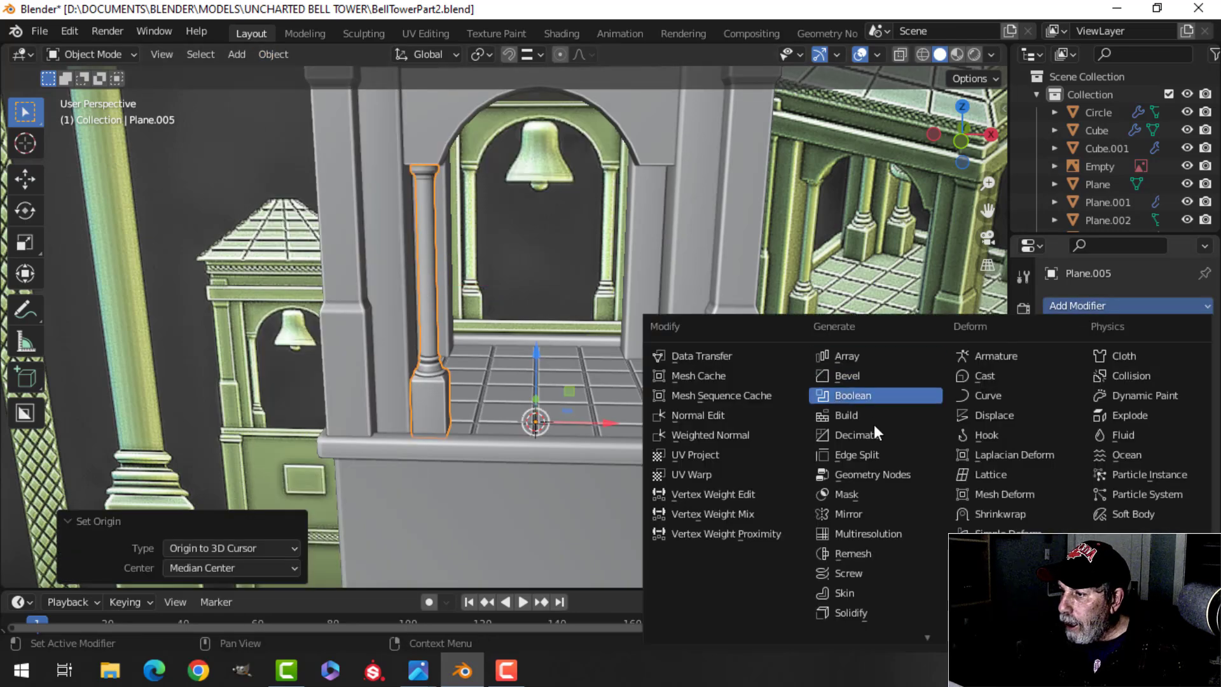
pyautogui.click(865, 515)
pyautogui.hotkey('alt', 'a')
# - Isolate the arch, column and corner pillars in local view to inspect where they meet
pyautogui.moveTo(576, 358); pyautogui.dragTo(819, 329, button='middle')
pyautogui.scroll(3, 512, 284)
pyautogui.keyDown('shift'); pyautogui.moveTo(512, 284); pyautogui.dragTo(653, 528, button='middle'); pyautogui.keyUp('shift')
pyautogui.scroll(4, 654, 528)
pyautogui.keyDown('shift'); pyautogui.moveTo(657, 432); pyautogui.dragTo(474, 331, button='middle'); pyautogui.keyUp('shift')
pyautogui.moveTo(474, 330); pyautogui.dragTo(455, 251, button='middle')
pyautogui.keyDown('shift'); pyautogui.moveTo(500, 351); pyautogui.dragTo(440, 340, button='middle'); pyautogui.keyUp('shift')
pyautogui.moveTo(448, 395); pyautogui.dragTo(472, 449, button='middle')
pyautogui.click(523, 510)
pyautogui.keyDown('shift'); pyautogui.click(596, 501); pyautogui.keyUp('shift')
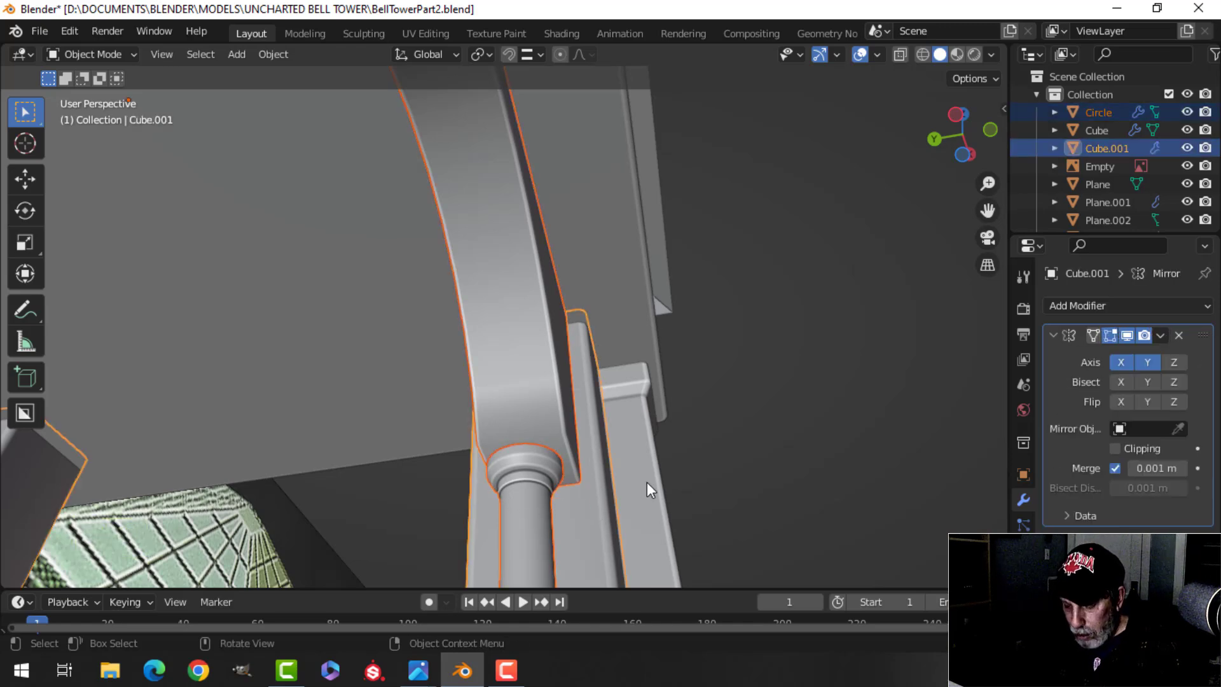
pyautogui.press('KP_Divide')
pyautogui.moveTo(646, 483); pyautogui.dragTo(666, 382, button='middle')
pyautogui.hotkey('alt', 'a')
# - Examine the arch's mesh in Edit Mode and check how its ends sit on the two columns
pyautogui.scroll(3, 516, 559)
pyautogui.click(558, 322)
pyautogui.press('Tab')
pyautogui.press('a')
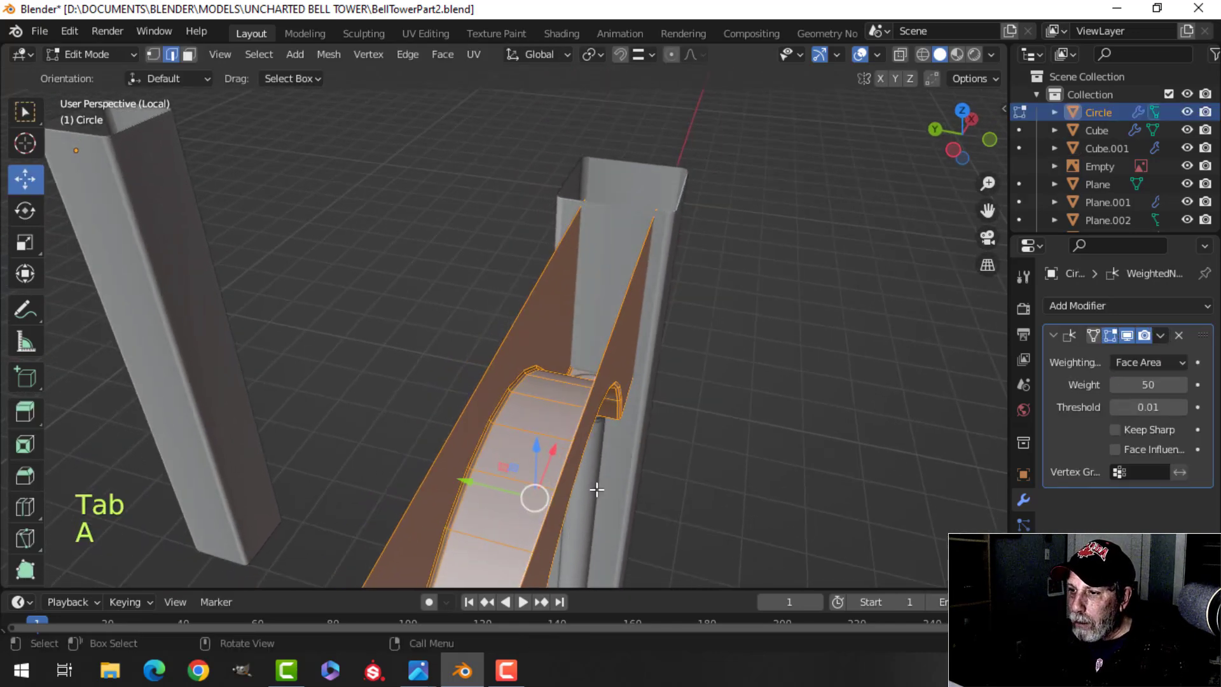
pyautogui.click(638, 483)
pyautogui.press('Tab')
pyautogui.moveTo(638, 482); pyautogui.dragTo(601, 337, button='middle')
pyautogui.keyDown('shift'); pyautogui.moveTo(647, 518); pyautogui.dragTo(545, 296, button='middle'); pyautogui.keyUp('shift')
pyautogui.scroll(-4, 632, 368)
pyautogui.hotkey('alt', 'a')
pyautogui.scroll(-6, 535, 403)
pyautogui.scroll(1, 545, 296)
pyautogui.scroll(2, 544, 296)
pyautogui.moveTo(622, 300)
pyautogui.keyDown('shift'); pyautogui.mouseDown(button='middle')
pyautogui.moveTo(573, 340)
pyautogui.moveTo(586, 273)
pyautogui.moveTo(623, 303)
pyautogui.mouseUp(button='middle'); pyautogui.keyUp('shift')
pyautogui.moveTo(670, 346); pyautogui.dragTo(673, 365, button='middle')
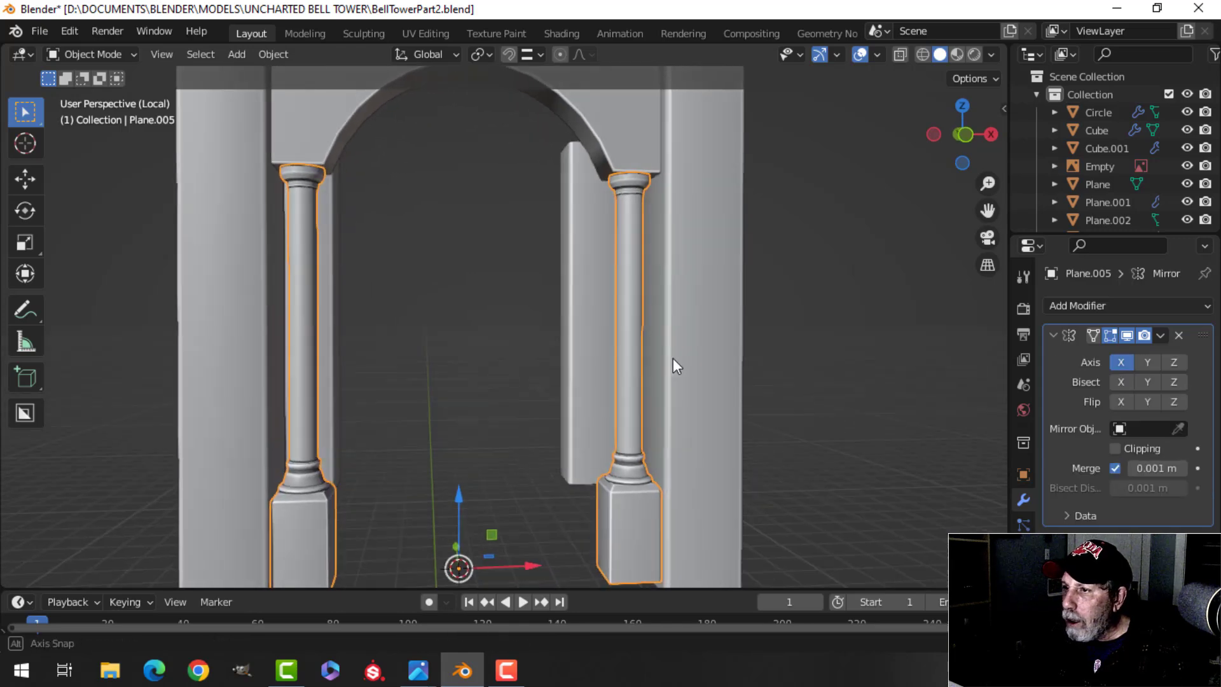
# - Apply the column's Mirror modifier, join both columns with the arch into one object, and leave local view
pyautogui.click(1161, 335)
pyautogui.click(1135, 354)
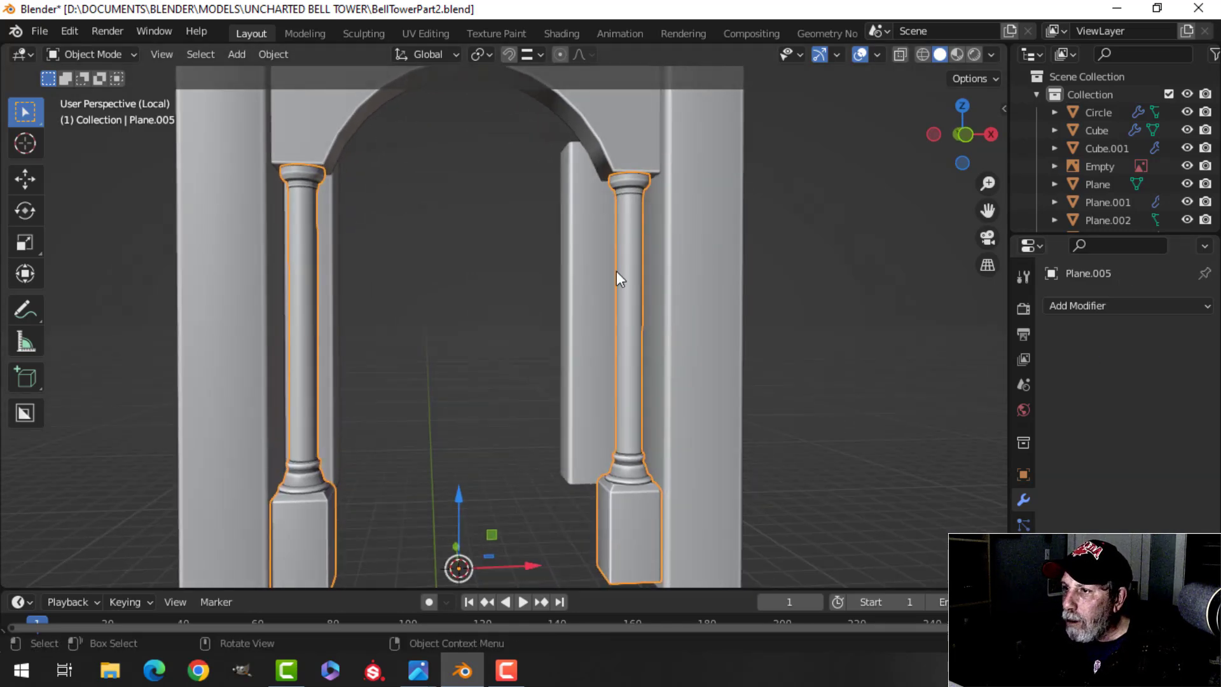
pyautogui.keyDown('shift'); pyautogui.click(636, 135); pyautogui.keyUp('shift')
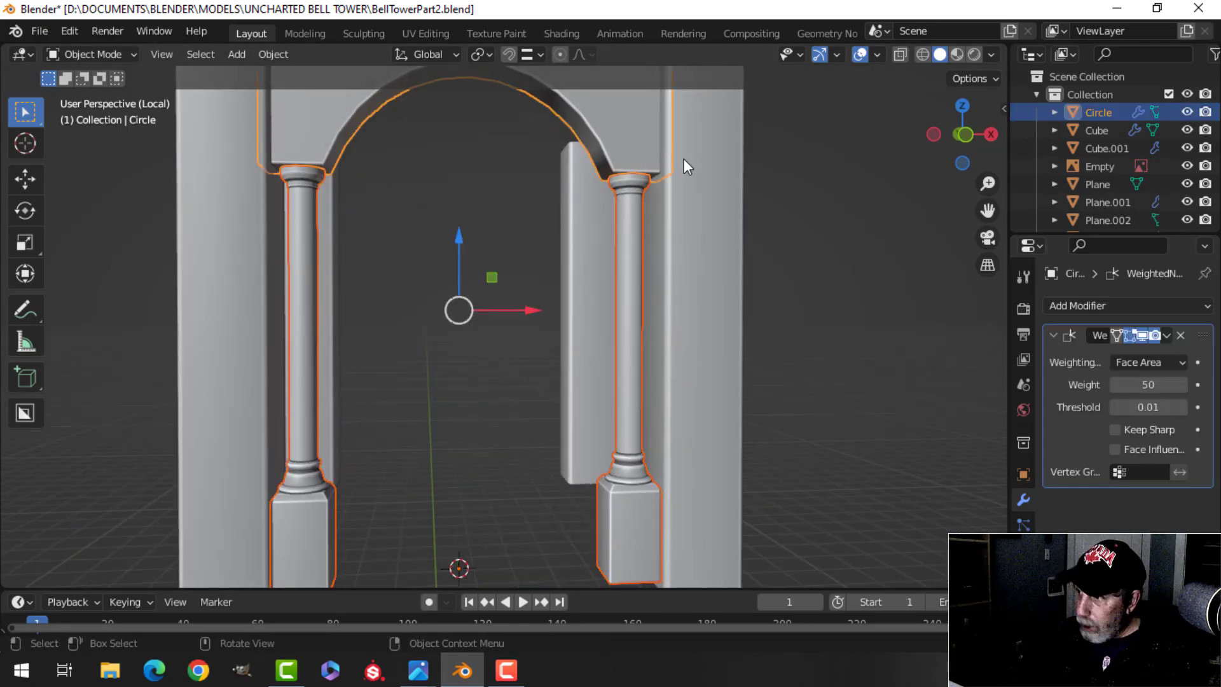
pyautogui.hotkey('ctrl', 'j')
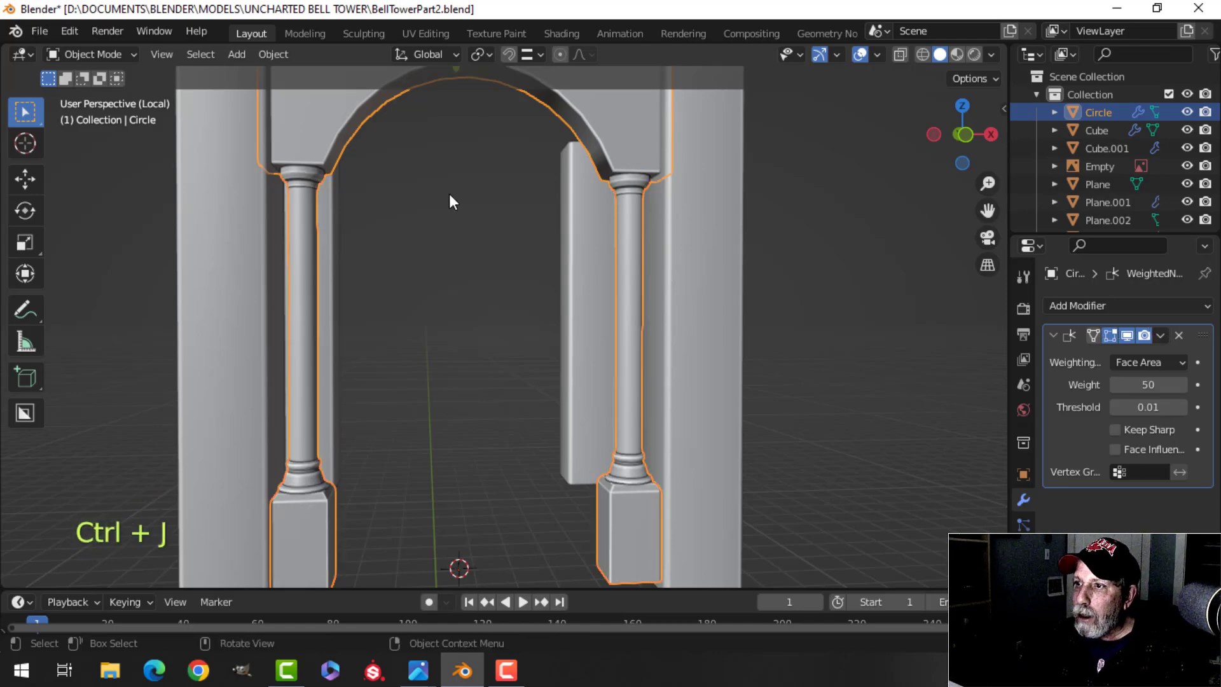
pyautogui.scroll(-3, 533, 228)
pyautogui.moveTo(533, 228); pyautogui.dragTo(486, 330, button='middle')
pyautogui.press('/')
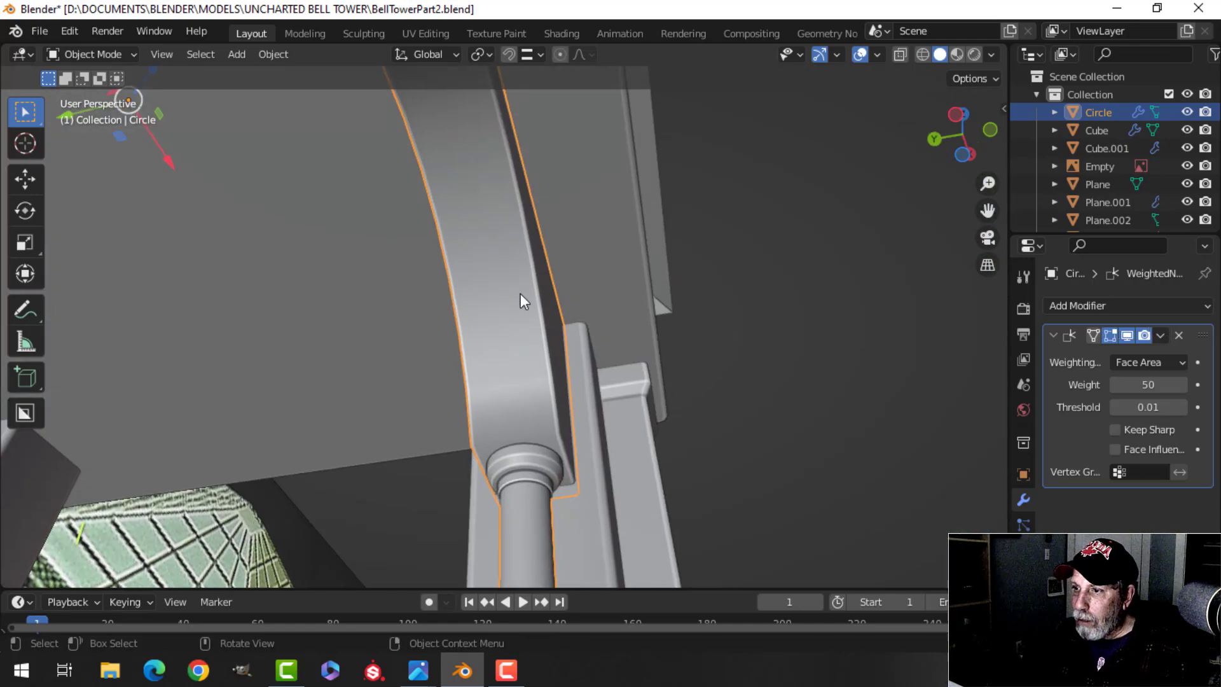
# - Set the origin of the joined arch and columns to the 3D cursor
pyautogui.scroll(-2, 520, 300)
pyautogui.hotkey('alt', 'a')
pyautogui.moveTo(641, 311); pyautogui.dragTo(414, 338, button='middle')
pyautogui.keyDown('shift'); pyautogui.moveTo(414, 338); pyautogui.dragTo(505, 334, button='middle'); pyautogui.keyUp('shift')
pyautogui.scroll(2, 478, 308)
pyautogui.scroll(-3, 482, 310)
pyautogui.moveTo(506, 334); pyautogui.dragTo(508, 360, button='middle')
pyautogui.click(585, 244)
pyautogui.scroll(-3, 584, 255)
pyautogui.keyDown('shift'); pyautogui.moveTo(583, 255); pyautogui.dragTo(516, 320, button='middle'); pyautogui.keyUp('shift')
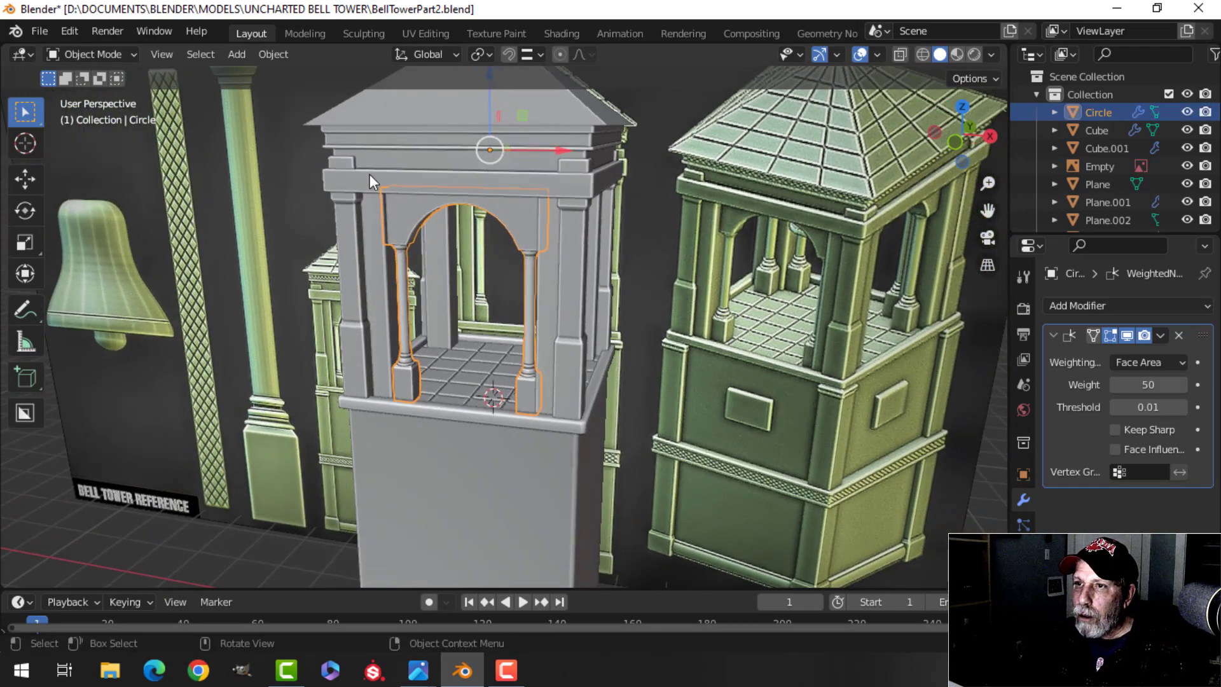
pyautogui.click(280, 54)
pyautogui.moveTo(302, 92)
pyautogui.click(527, 129)
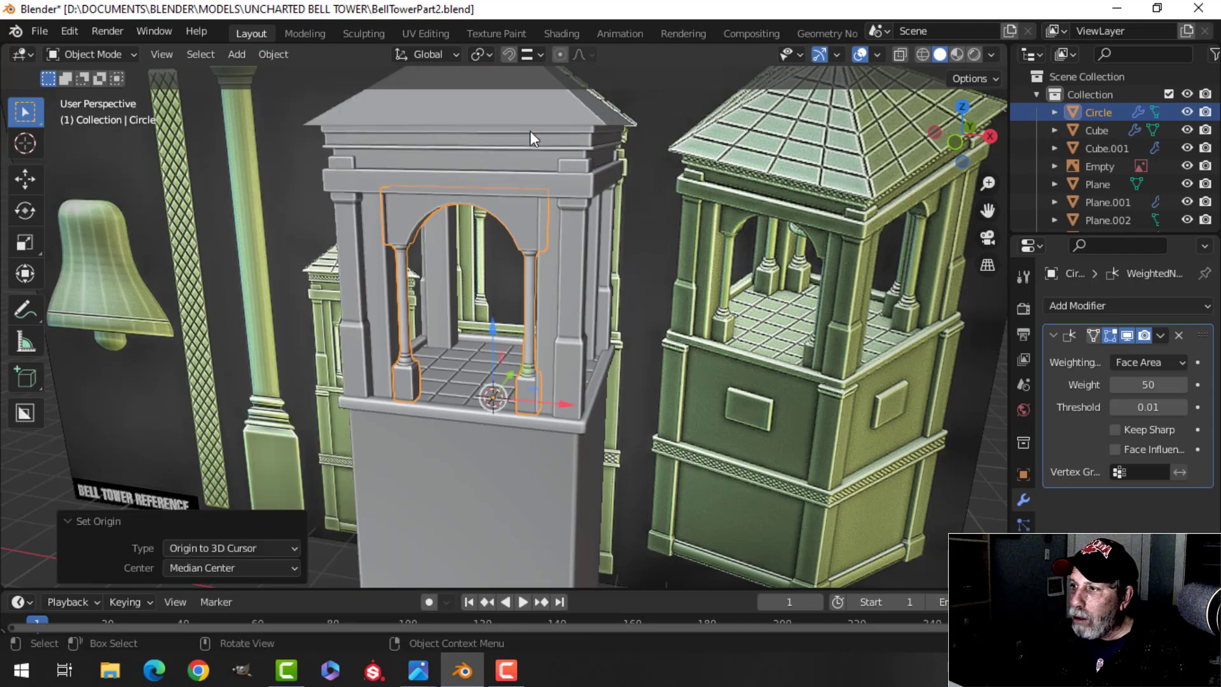
# - Add a Mirror modifier to the arch-and-columns object, mirroring it across the Y axis only
pyautogui.click(1081, 307)
pyautogui.click(873, 508)
pyautogui.moveTo(697, 353); pyautogui.dragTo(782, 283, button='middle')
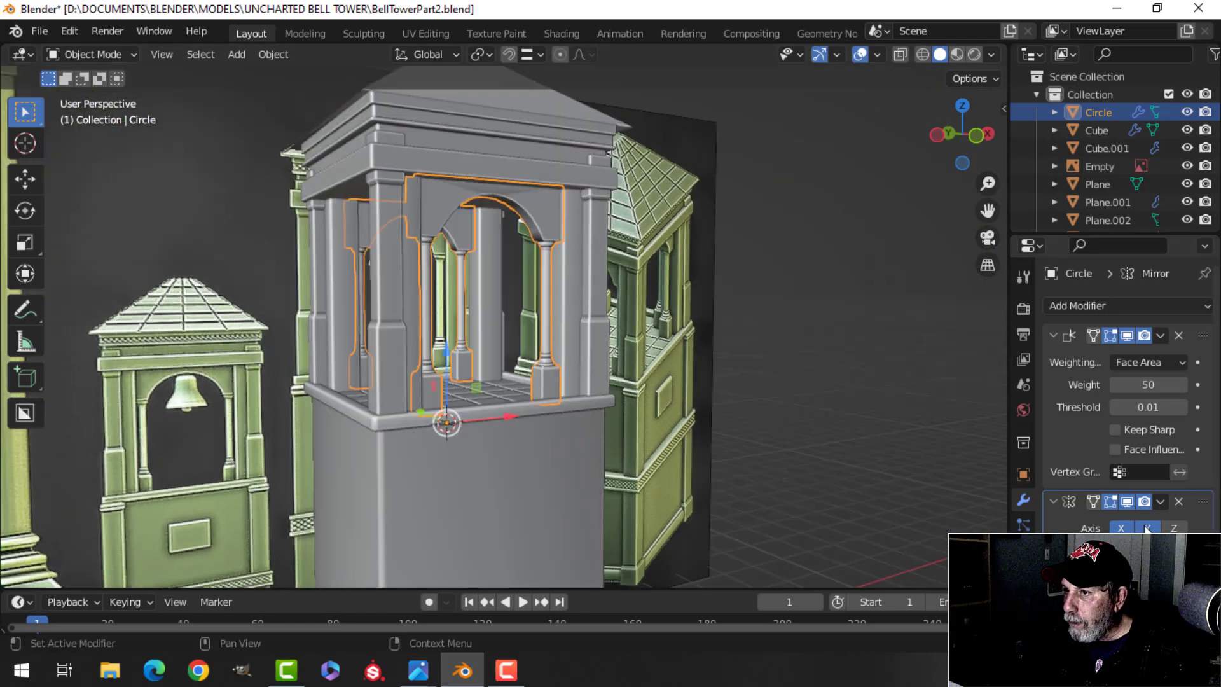
pyautogui.moveTo(534, 175); pyautogui.dragTo(589, 158, button='middle')
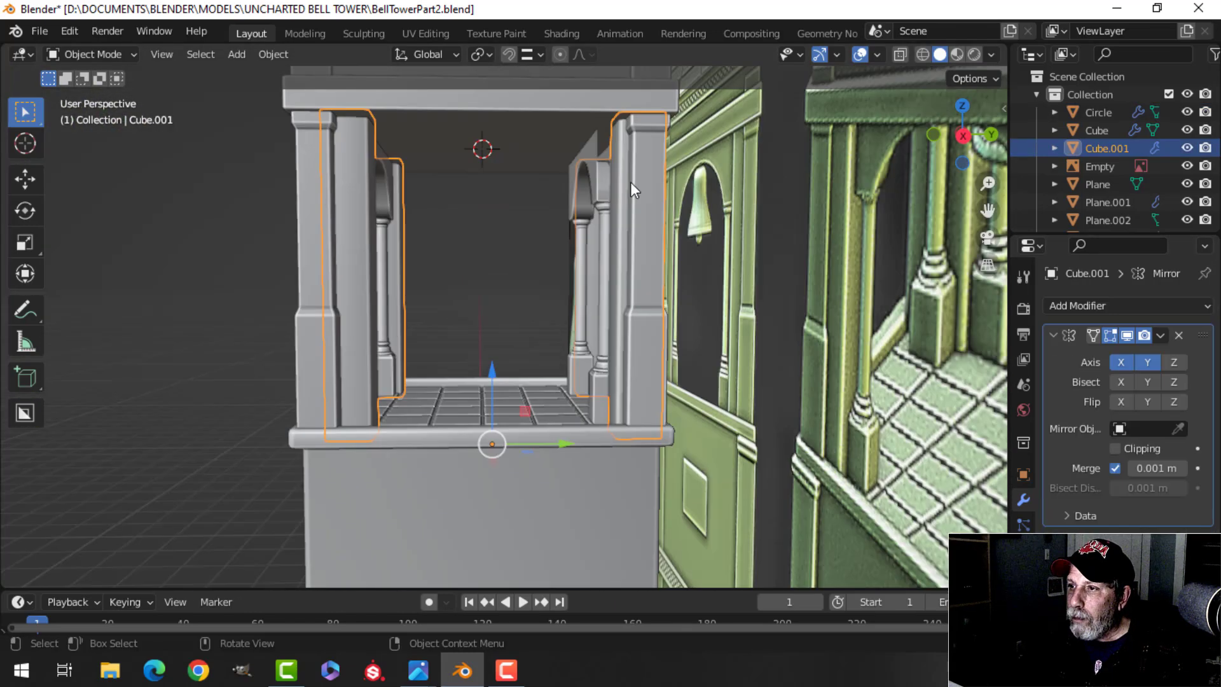
# - Set the origin of the mirrored inner corner pillars to the 3D cursor
pyautogui.moveTo(631, 182); pyautogui.dragTo(643, 278, button='middle')
pyautogui.scroll(-3, 486, 322)
pyautogui.moveTo(483, 308); pyautogui.dragTo(448, 267, button='middle')
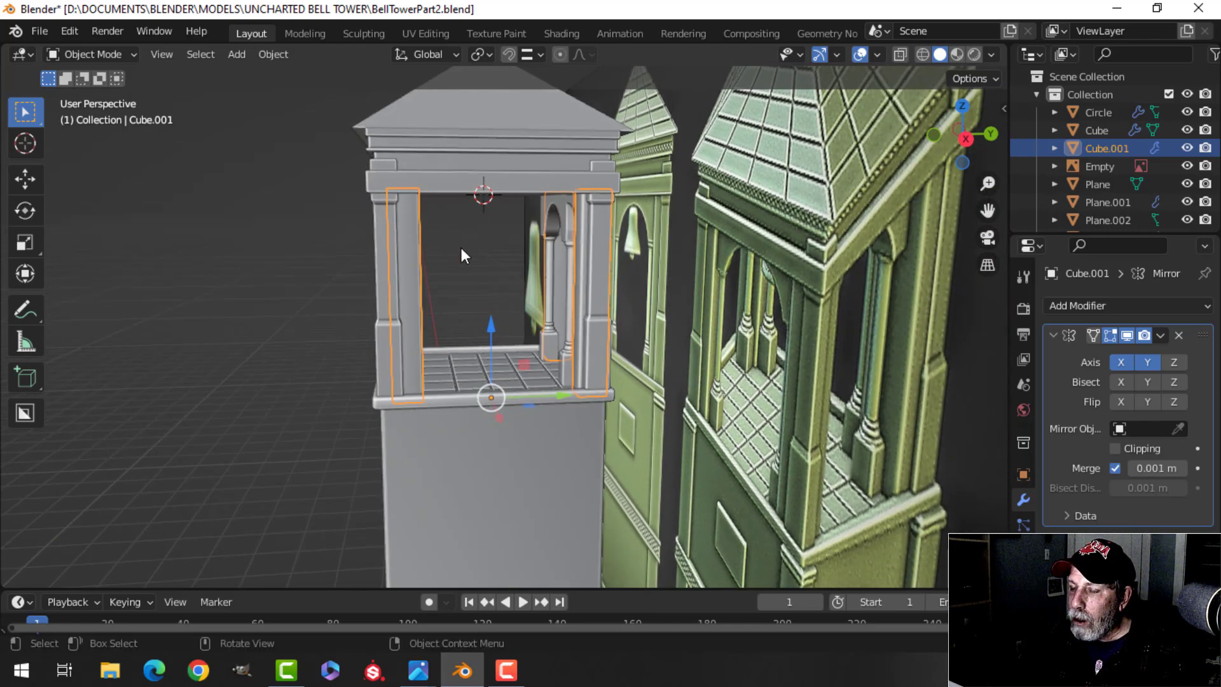
pyautogui.click(280, 55)
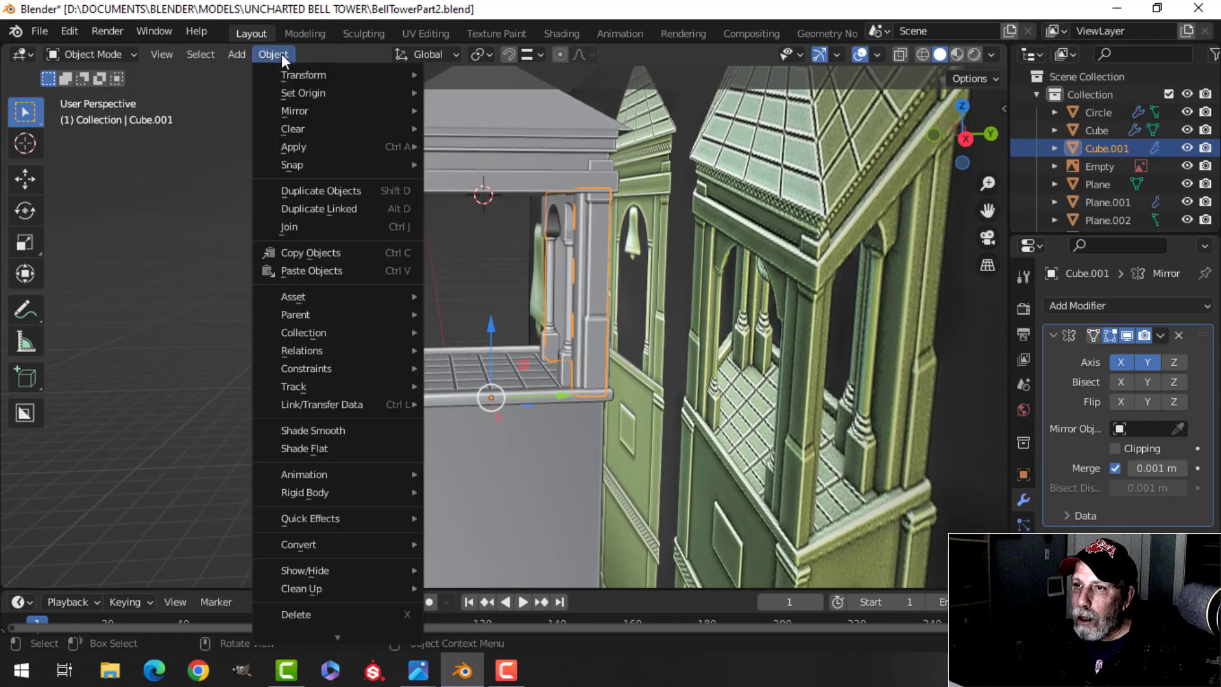
pyautogui.moveTo(303, 96)
pyautogui.click(473, 127)
# - Duplicate the mirrored arch-and-columns object in place and rotate the copy 90° about the Z axis
pyautogui.hotkey('alt', 'a')
pyautogui.moveTo(590, 236); pyautogui.dragTo(496, 321, button='middle')
pyautogui.scroll(4, 622, 280)
pyautogui.click(387, 140)
pyautogui.scroll(-5, 388, 152)
pyautogui.moveTo(496, 322); pyautogui.dragTo(512, 347, button='middle')
pyautogui.hotkey('shift', 'd')
pyautogui.rightClick(512, 346)
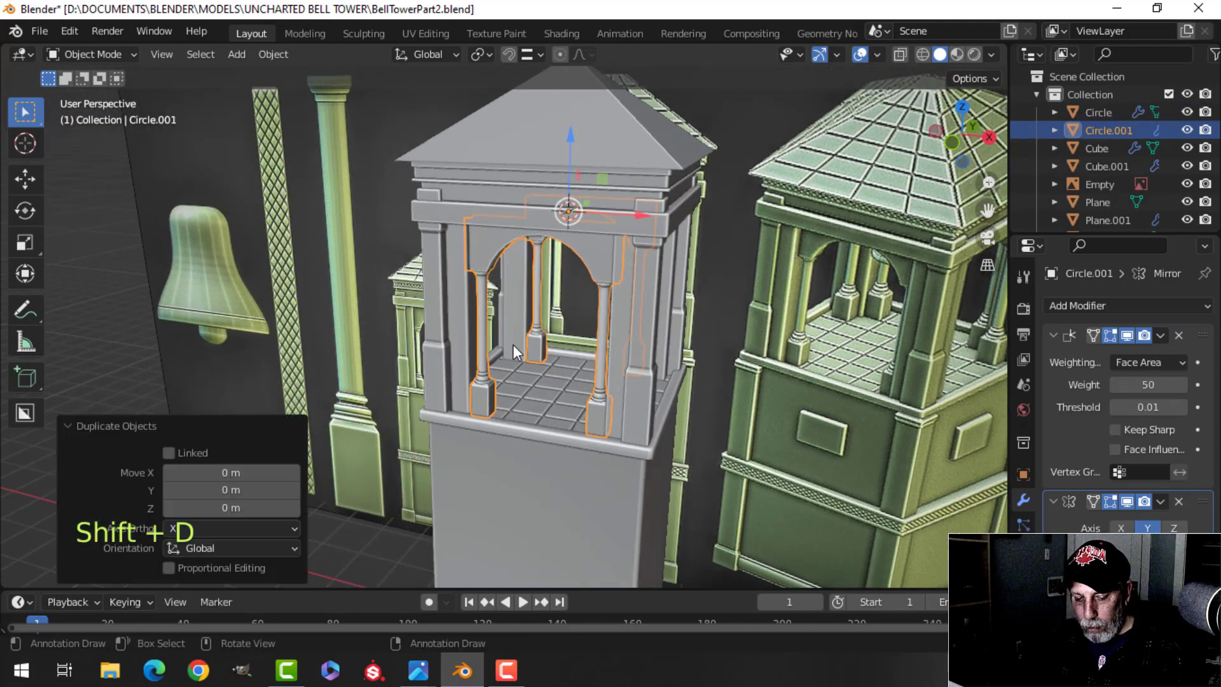
pyautogui.click(513, 346)
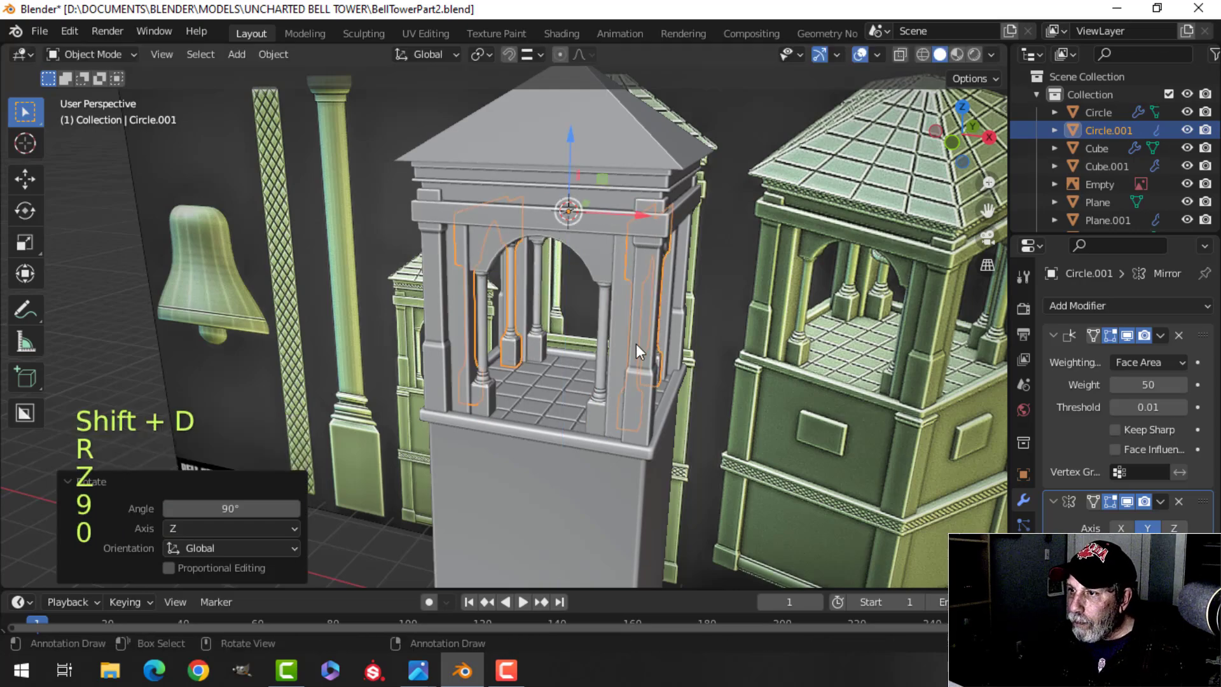
pyautogui.moveTo(513, 347); pyautogui.dragTo(574, 350, button='middle')
# - Examine the arches and columns on all sides of the belfry against the reference image
pyautogui.hotkey('alt', 'a')
pyautogui.scroll(3, 659, 364)
pyautogui.moveTo(659, 365); pyautogui.dragTo(626, 358, button='middle')
pyautogui.scroll(-4, 718, 359)
pyautogui.moveTo(626, 358); pyautogui.dragTo(535, 356, button='middle')
pyautogui.keyDown('shift'); pyautogui.moveTo(535, 356); pyautogui.dragTo(499, 360, button='middle'); pyautogui.keyUp('shift')
pyautogui.scroll(-2, 582, 335)
pyautogui.moveTo(498, 359); pyautogui.dragTo(477, 356, button='middle')
# - Switch the viewport lighting to MatCap and choose the dark red clay matcap
pyautogui.click(990, 54)
pyautogui.click(975, 141)
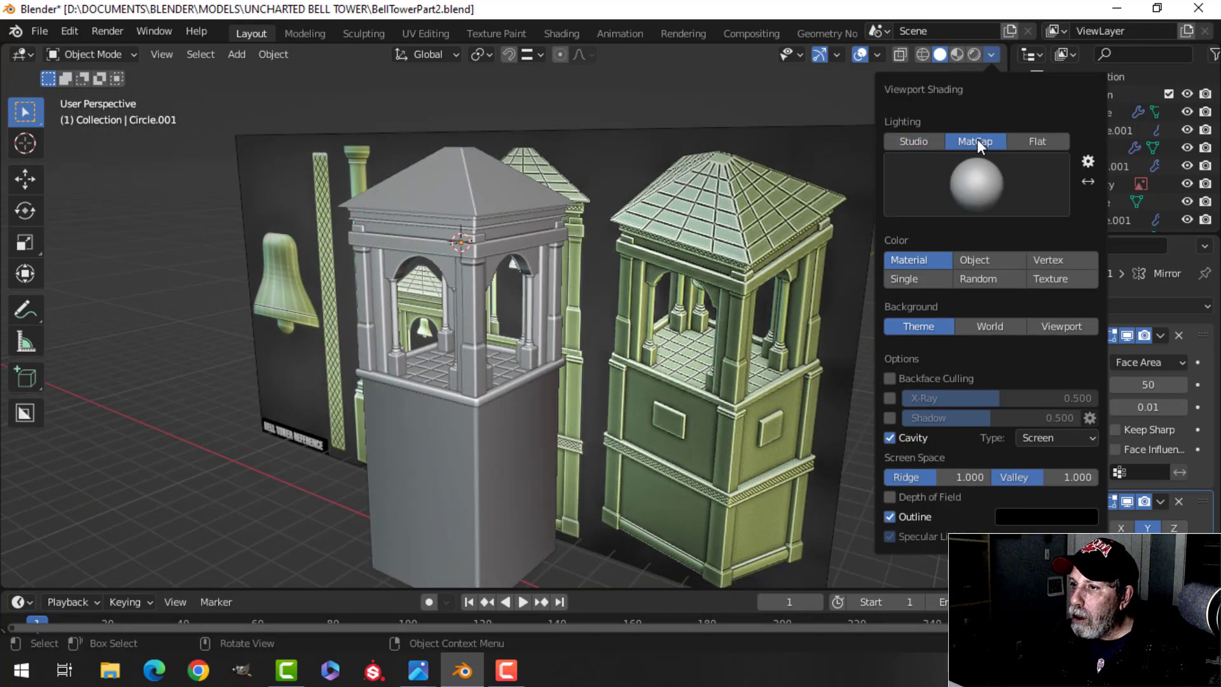
pyautogui.click(977, 185)
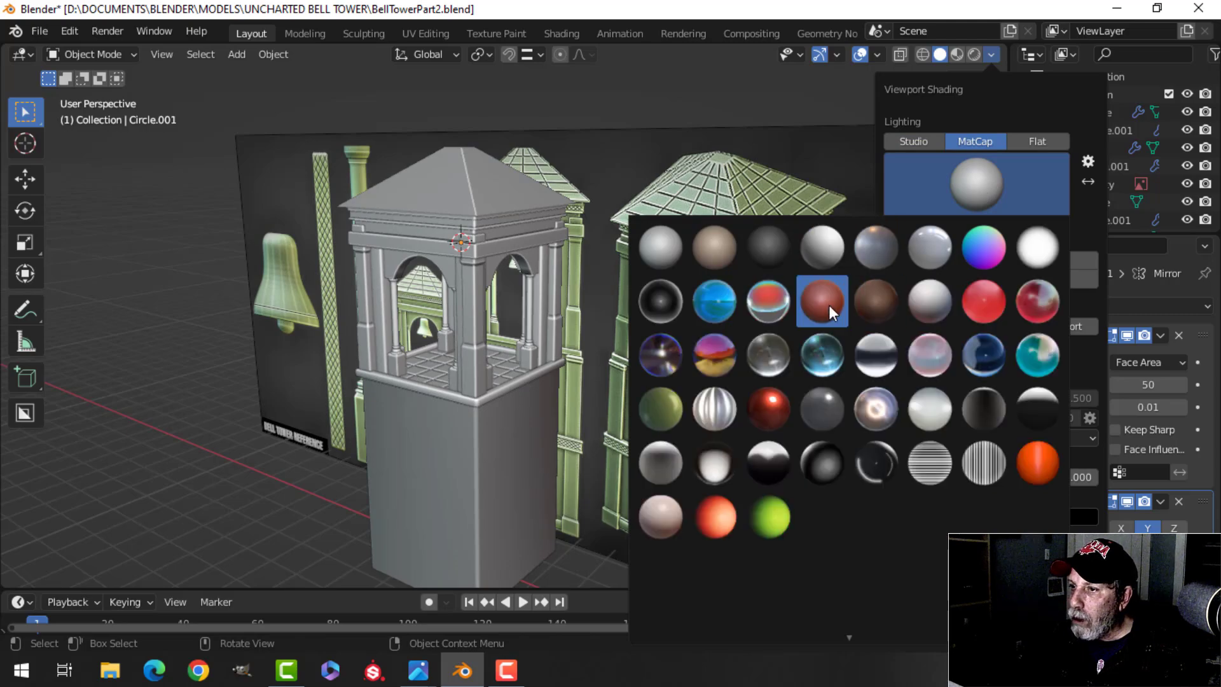
pyautogui.click(830, 304)
pyautogui.scroll(4, 725, 411)
pyautogui.moveTo(725, 411); pyautogui.dragTo(713, 362, button='middle')
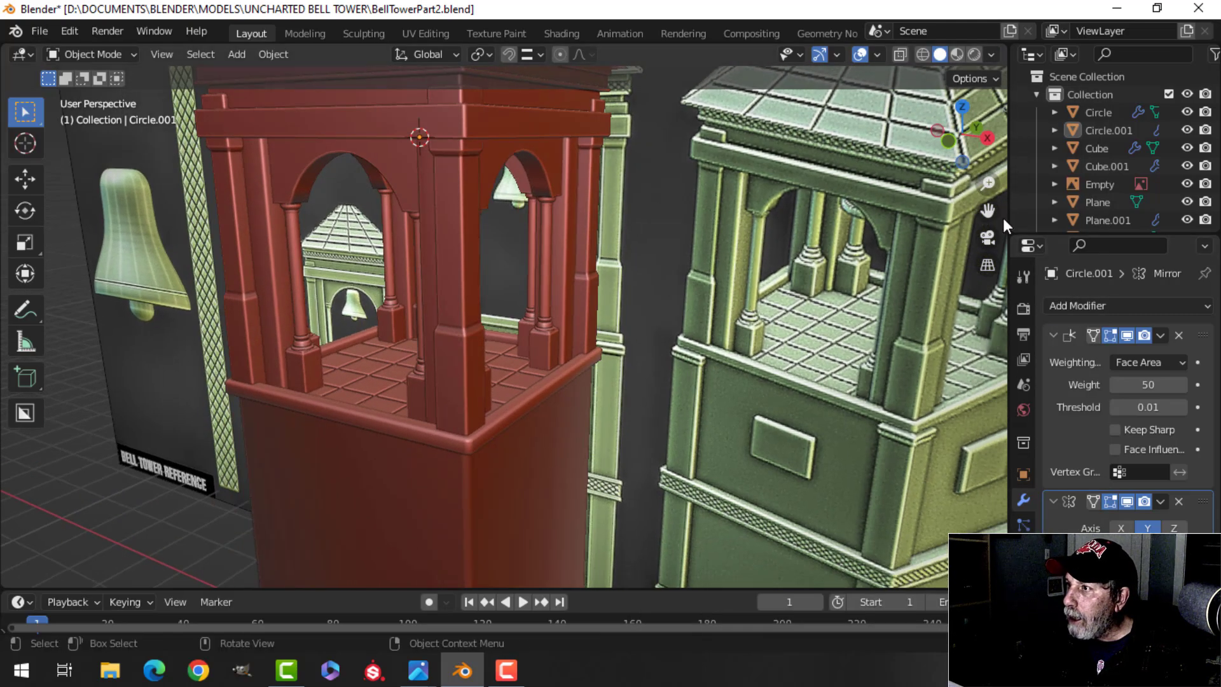
# - Set the viewport cavity type to Both and raise its ridge strength
pyautogui.click(992, 54)
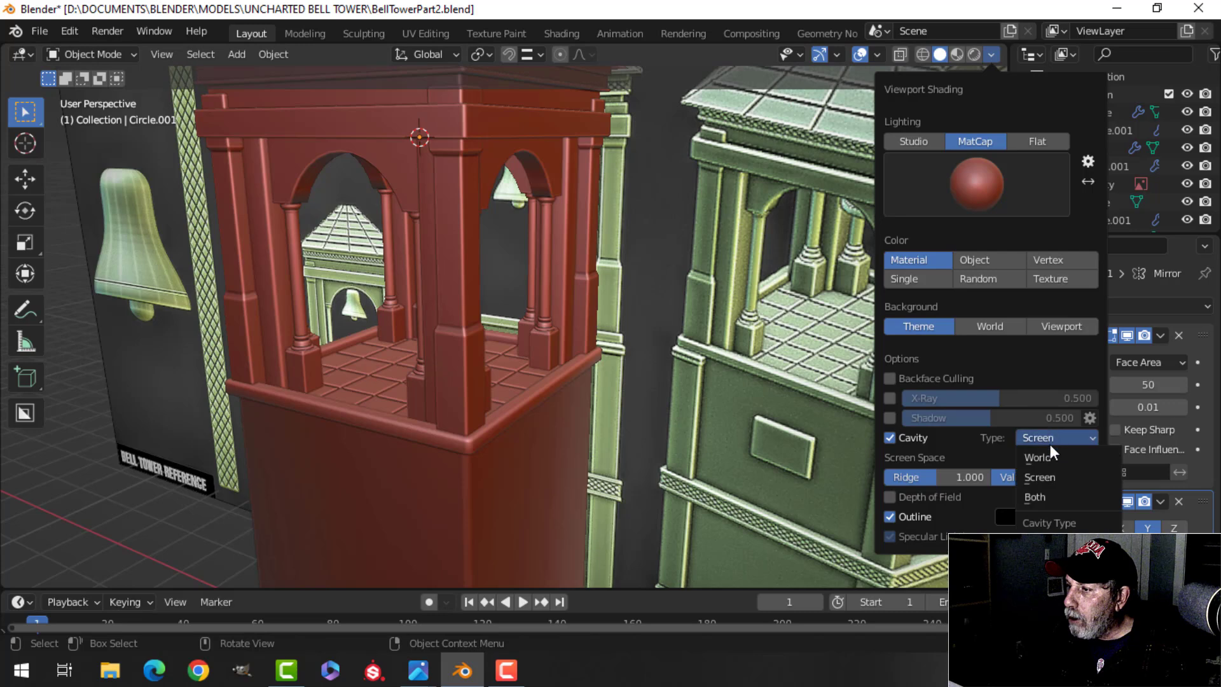
pyautogui.click(1035, 496)
pyautogui.moveTo(923, 478); pyautogui.dragTo(947, 478)
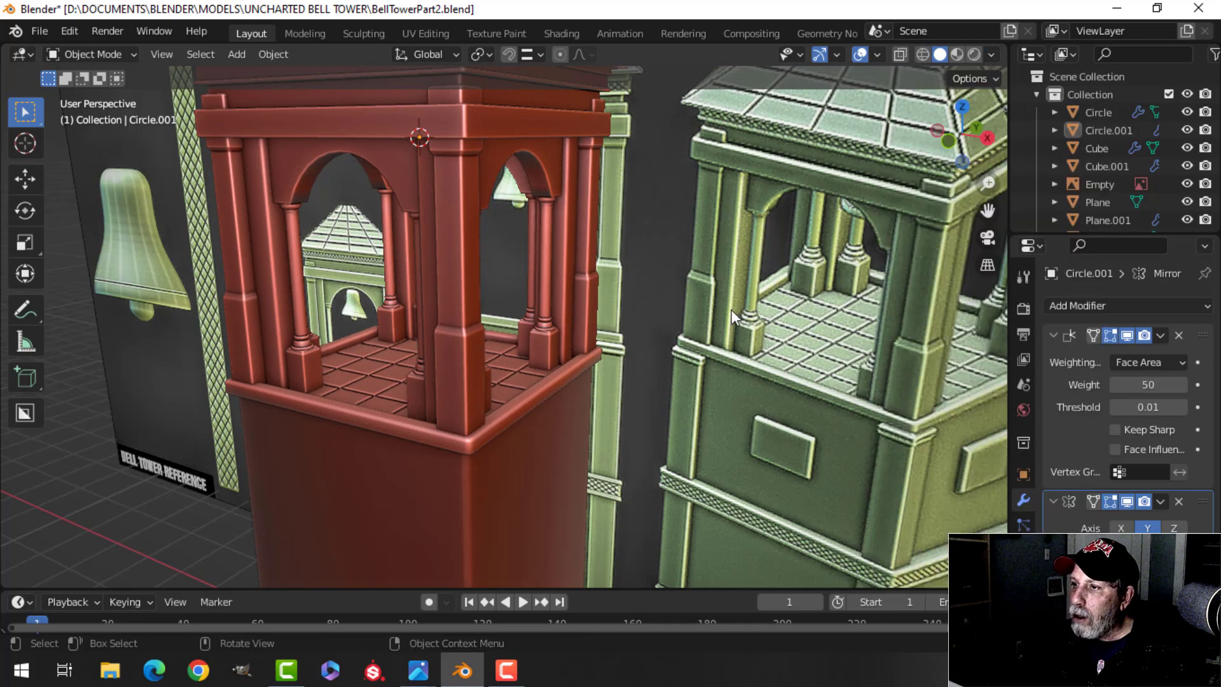
# - Hide the reference image and turn off the viewport gizmos and overlays
pyautogui.click(782, 305)
pyautogui.press('h')
pyautogui.keyDown('shift'); pyautogui.moveTo(538, 322); pyautogui.dragTo(593, 322, button='middle'); pyautogui.keyUp('shift')
pyautogui.scroll(-1, 659, 236)
pyautogui.moveTo(660, 243); pyautogui.dragTo(748, 284, button='middle')
pyautogui.scroll(4, 678, 313)
pyautogui.keyDown('shift'); pyautogui.moveTo(677, 312); pyautogui.dragTo(646, 258, button='middle'); pyautogui.keyUp('shift')
pyautogui.scroll(-5, 687, 276)
pyautogui.keyDown('shift'); pyautogui.moveTo(630, 340); pyautogui.dragTo(623, 262, button='middle'); pyautogui.keyUp('shift')
pyautogui.moveTo(703, 262); pyautogui.dragTo(676, 322, button='middle')
pyautogui.click(818, 59)
pyautogui.click(859, 55)
# - Inspect the belfry's floor, column bases, arches and roof from close up and from a distance
pyautogui.scroll(3, 719, 222)
pyautogui.moveTo(677, 322); pyautogui.dragTo(719, 315, button='middle')
pyautogui.scroll(5, 715, 317)
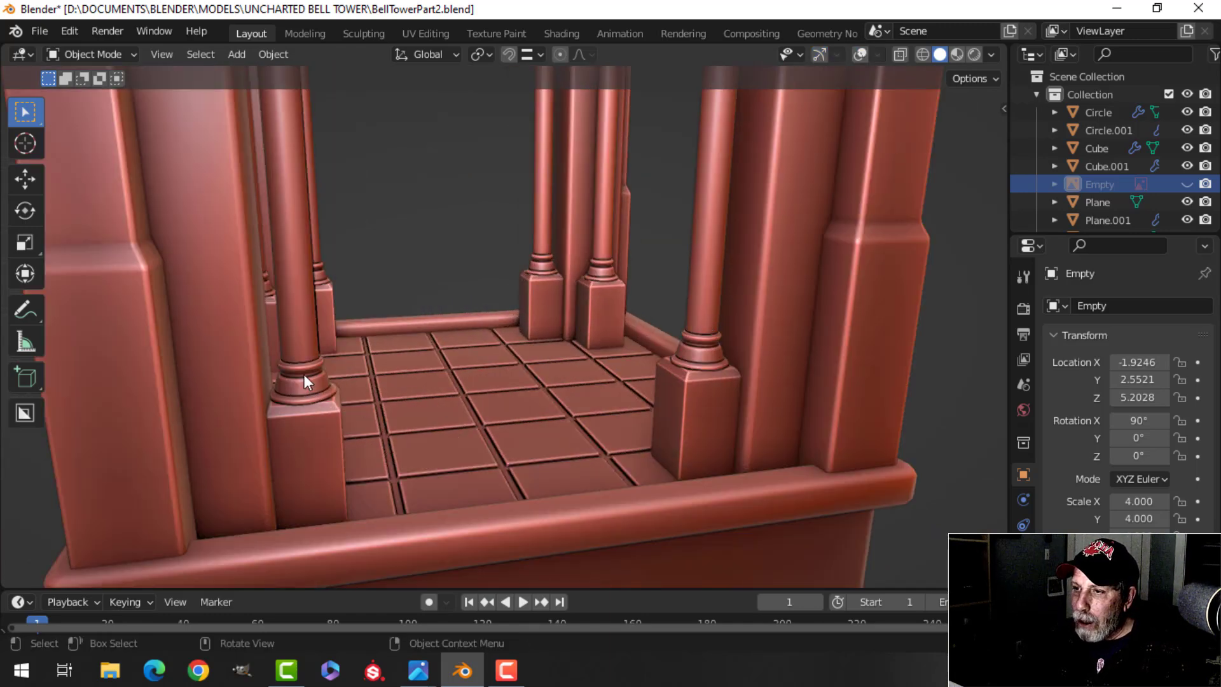
pyautogui.scroll(-4, 446, 387)
pyautogui.keyDown('shift'); pyautogui.moveTo(446, 386); pyautogui.dragTo(484, 383, button='middle'); pyautogui.keyUp('shift')
pyautogui.keyDown('shift'); pyautogui.moveTo(484, 383); pyautogui.dragTo(437, 381, button='middle'); pyautogui.keyUp('shift')
pyautogui.scroll(4, 372, 376)
pyautogui.moveTo(438, 381); pyautogui.dragTo(451, 346, button='middle')
pyautogui.scroll(-6, 443, 372)
pyautogui.moveTo(451, 346); pyautogui.dragTo(437, 409, button='middle')
pyautogui.scroll(-2, 436, 364)
pyautogui.scroll(4, 448, 363)
pyautogui.scroll(-1, 473, 407)
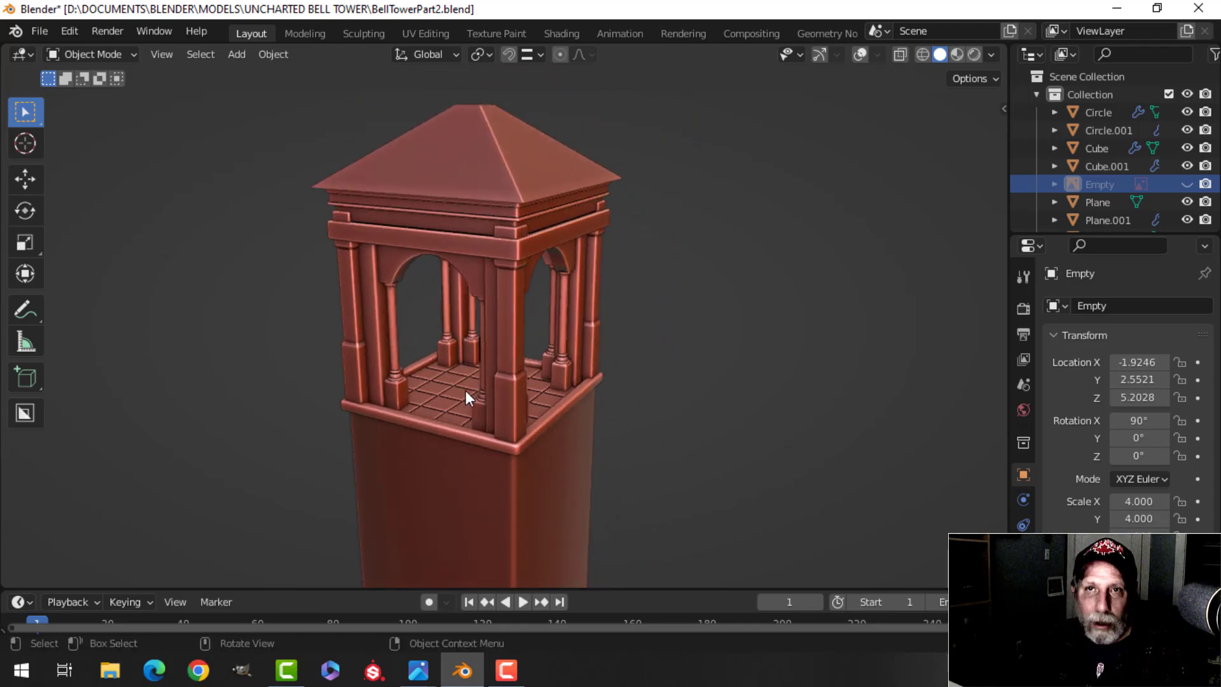
pyautogui.scroll(1, 473, 380)
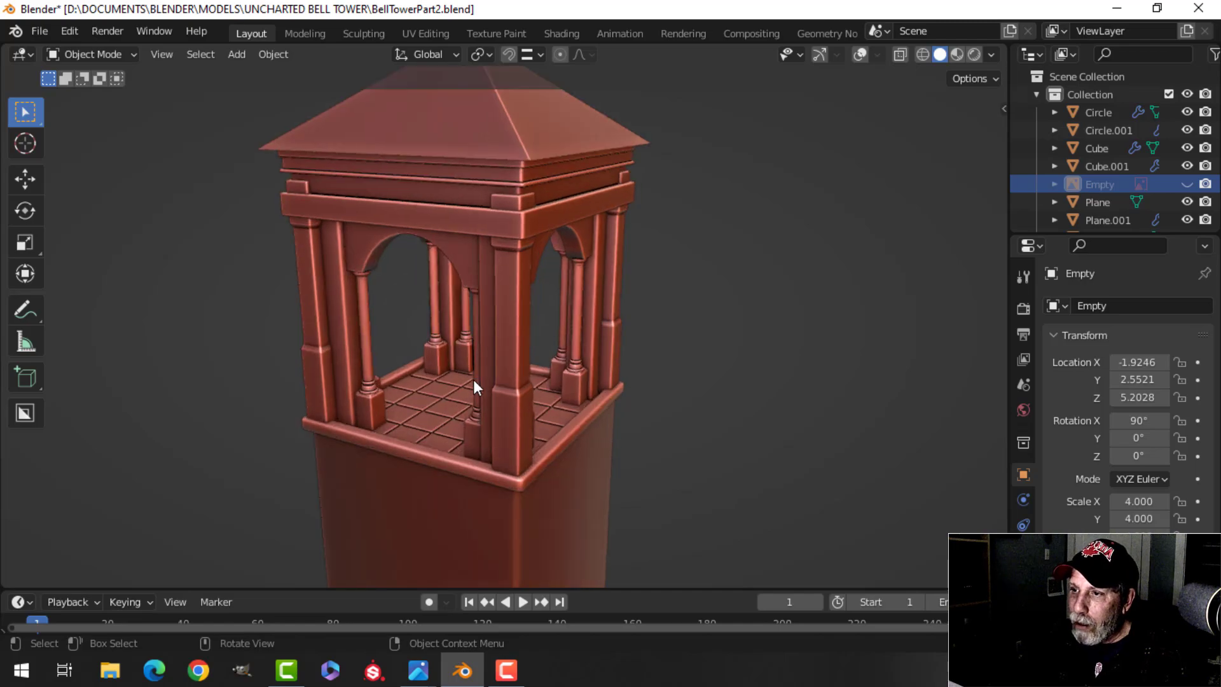
pyautogui.keyDown('shift'); pyautogui.moveTo(465, 325); pyautogui.dragTo(509, 382, button='middle'); pyautogui.keyUp('shift')
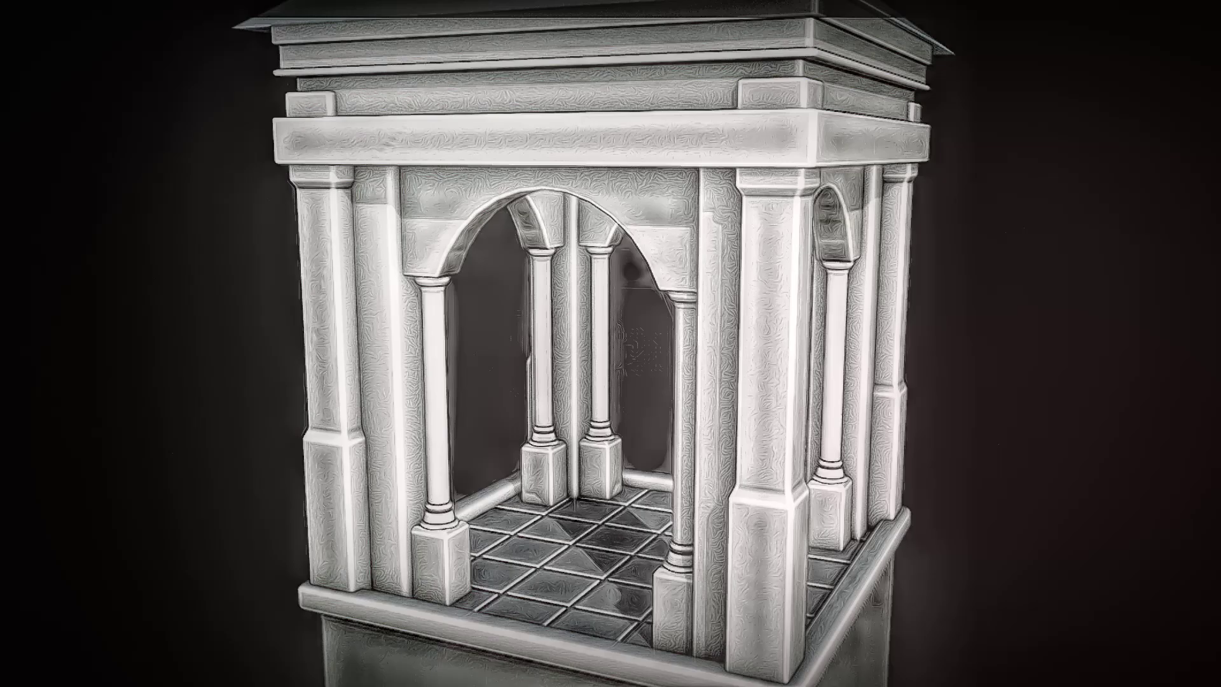